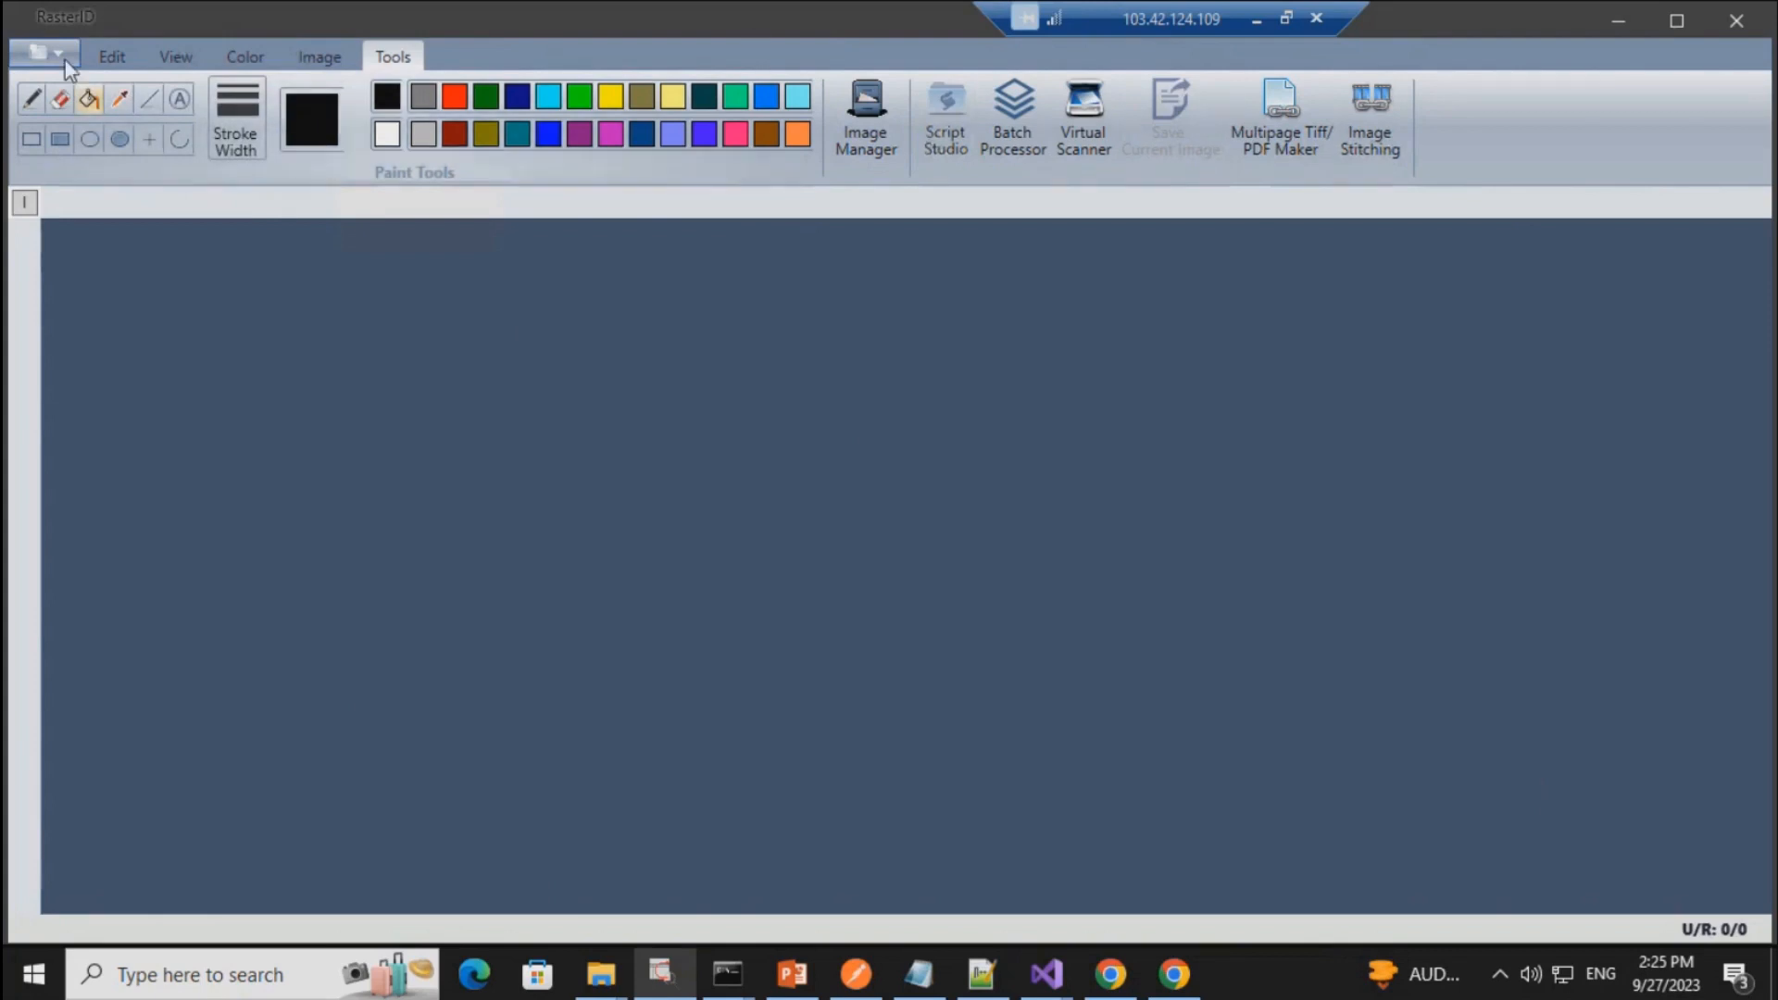
{"action": "left_click", "coordinate": [122, 52]}
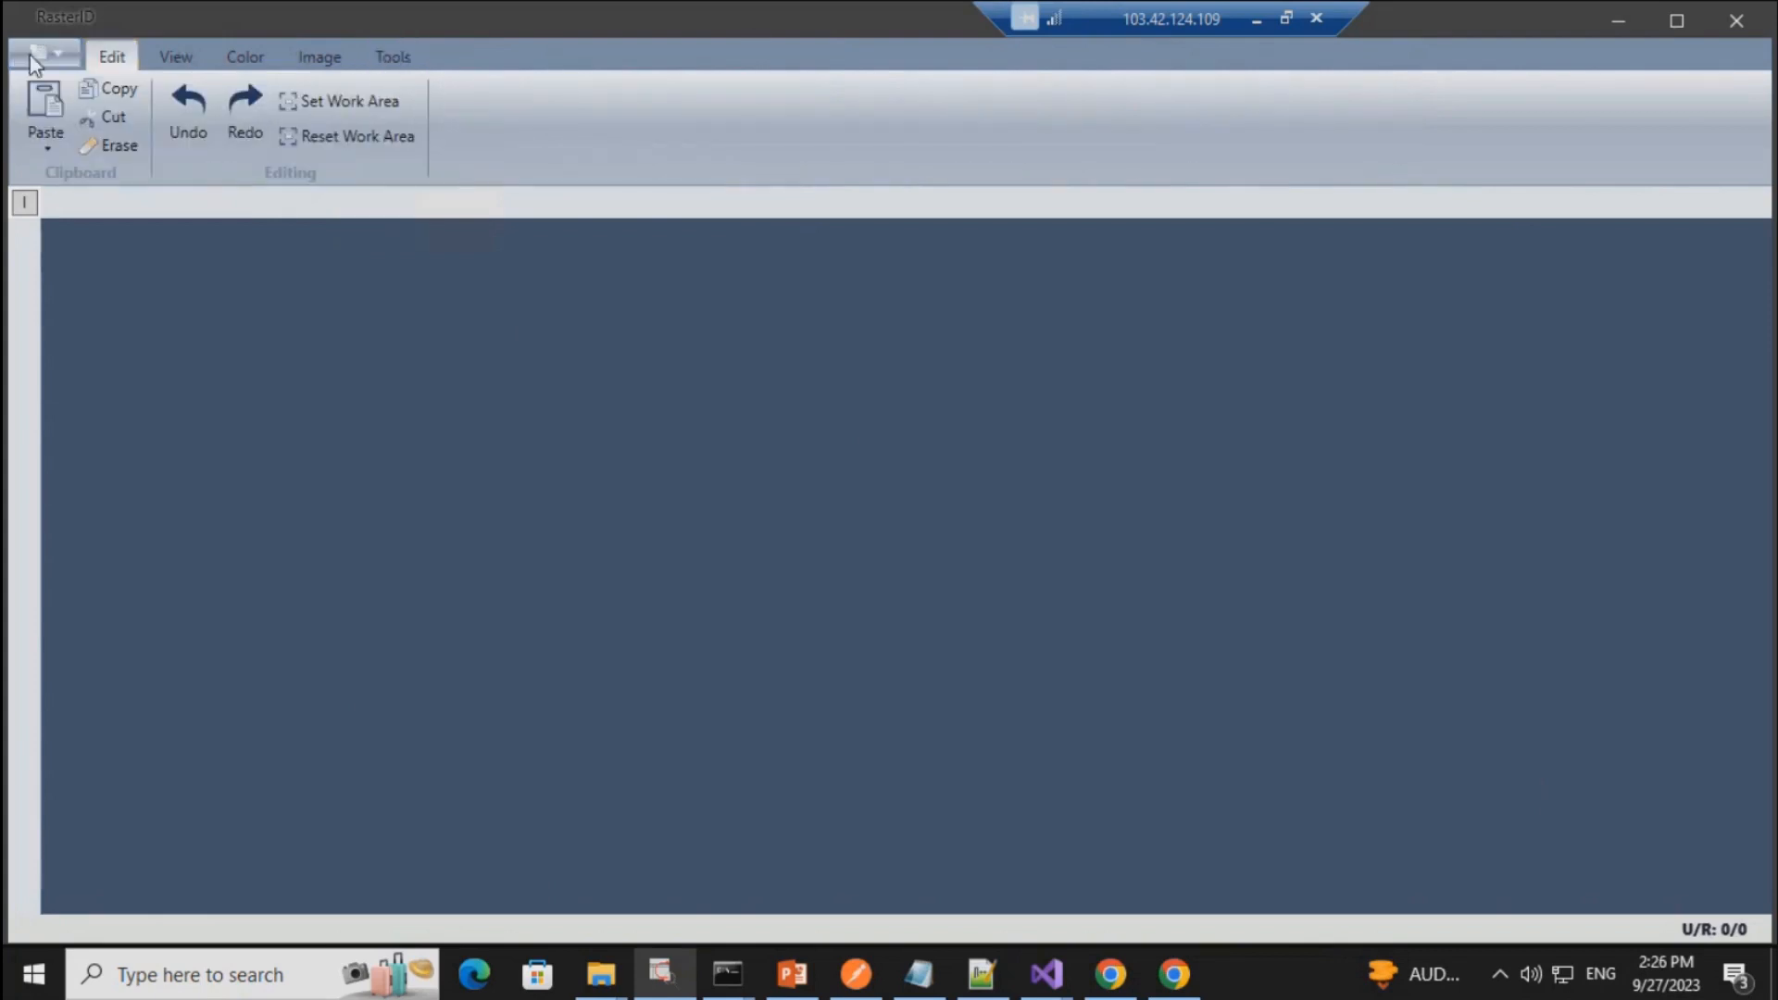
{"action": "left_click", "coordinate": [185, 48]}
{"action": "left_click", "coordinate": [245, 58]}
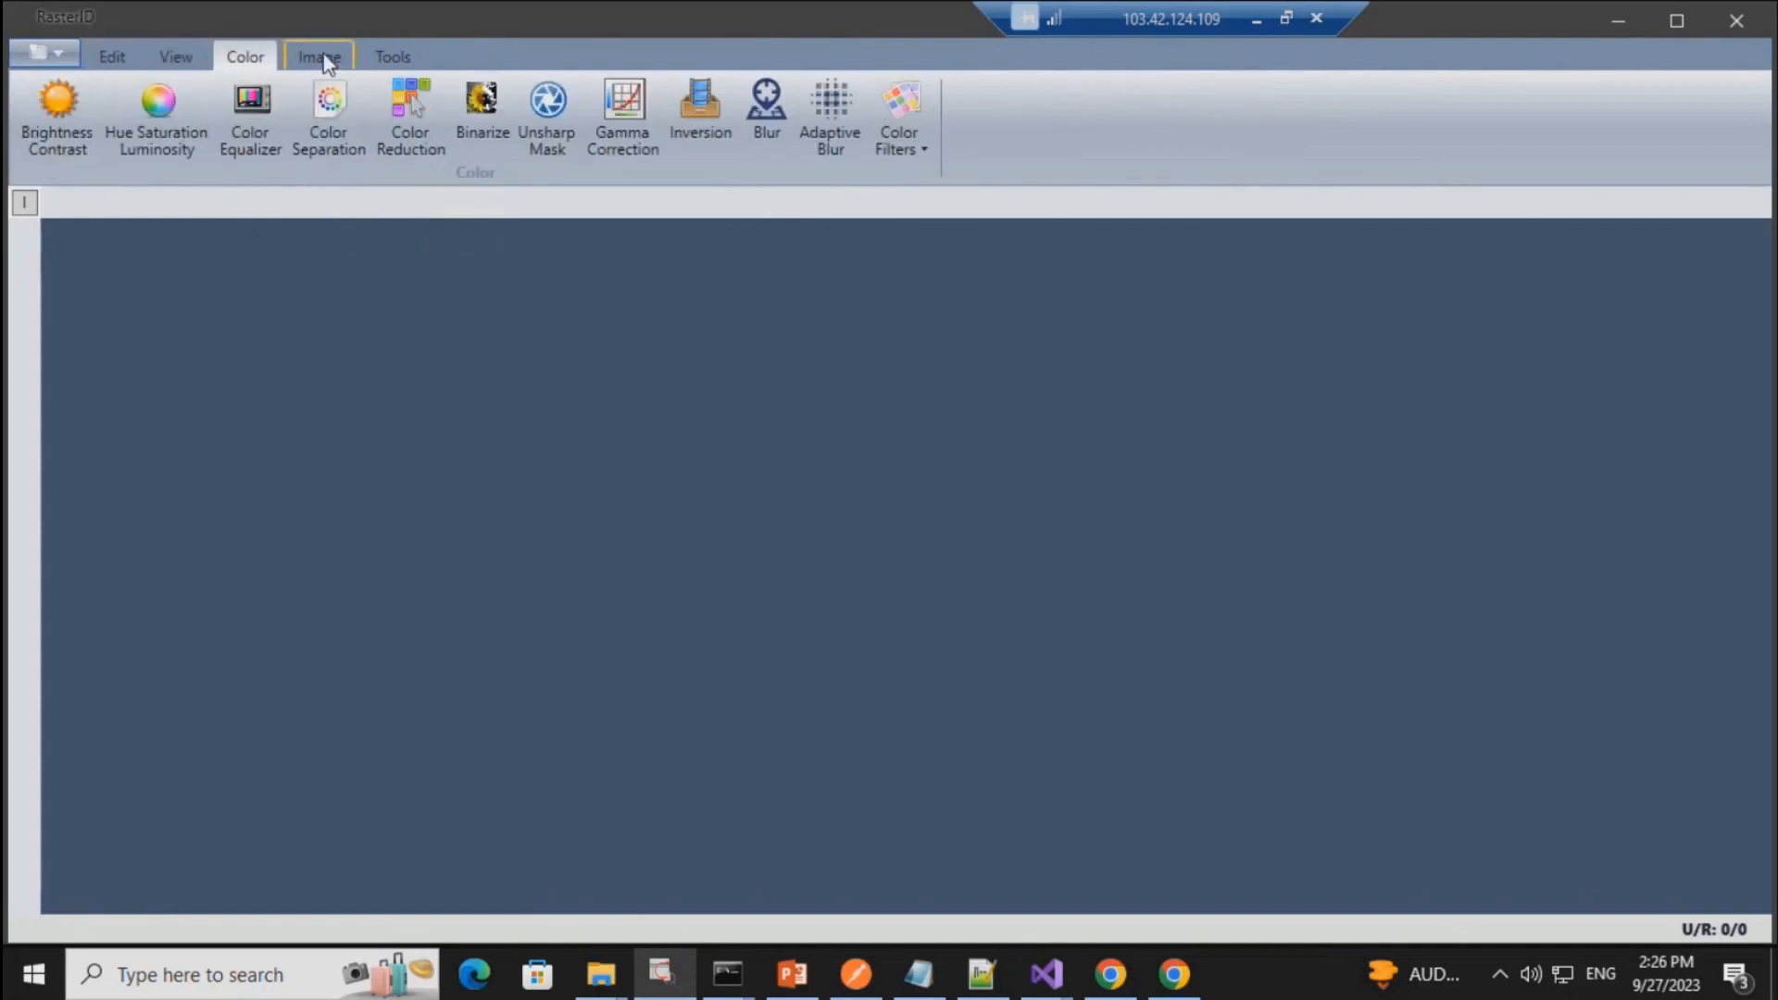
{"action": "left_click", "coordinate": [322, 57]}
{"action": "left_click", "coordinate": [393, 58]}
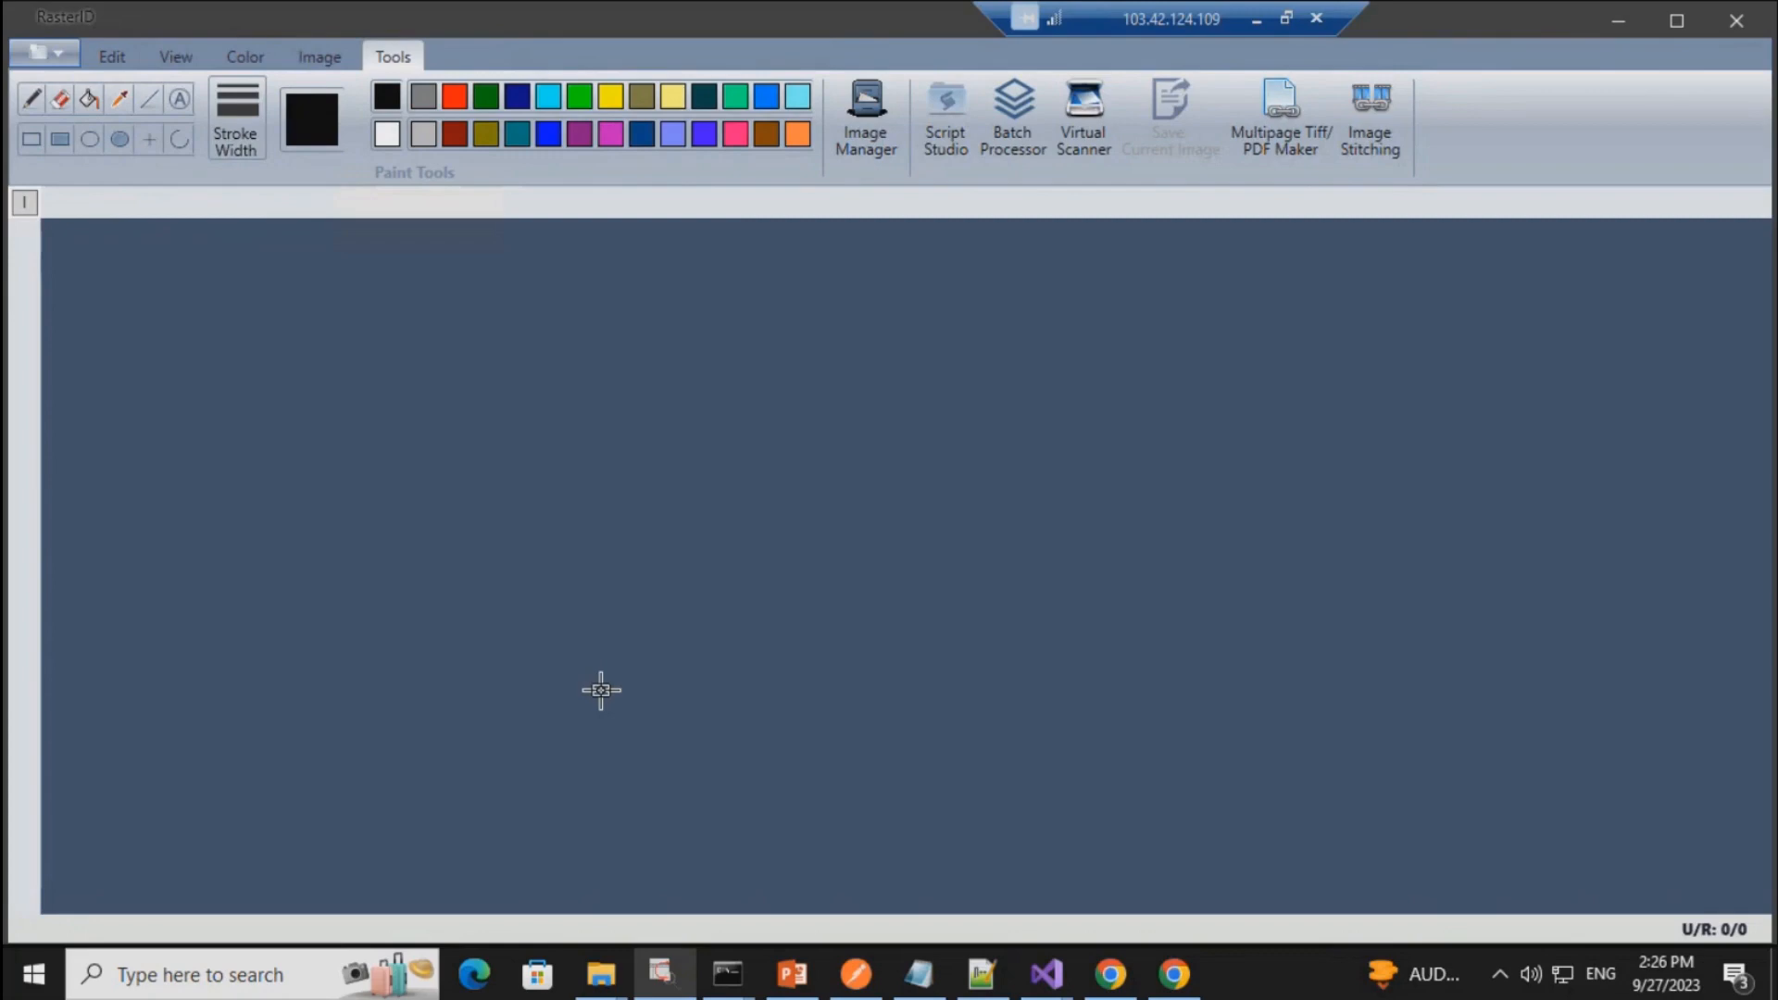
Step: Open the scanned drawing Elec.tif from the Sample folder
{"action": "left_click", "coordinate": [58, 54]}
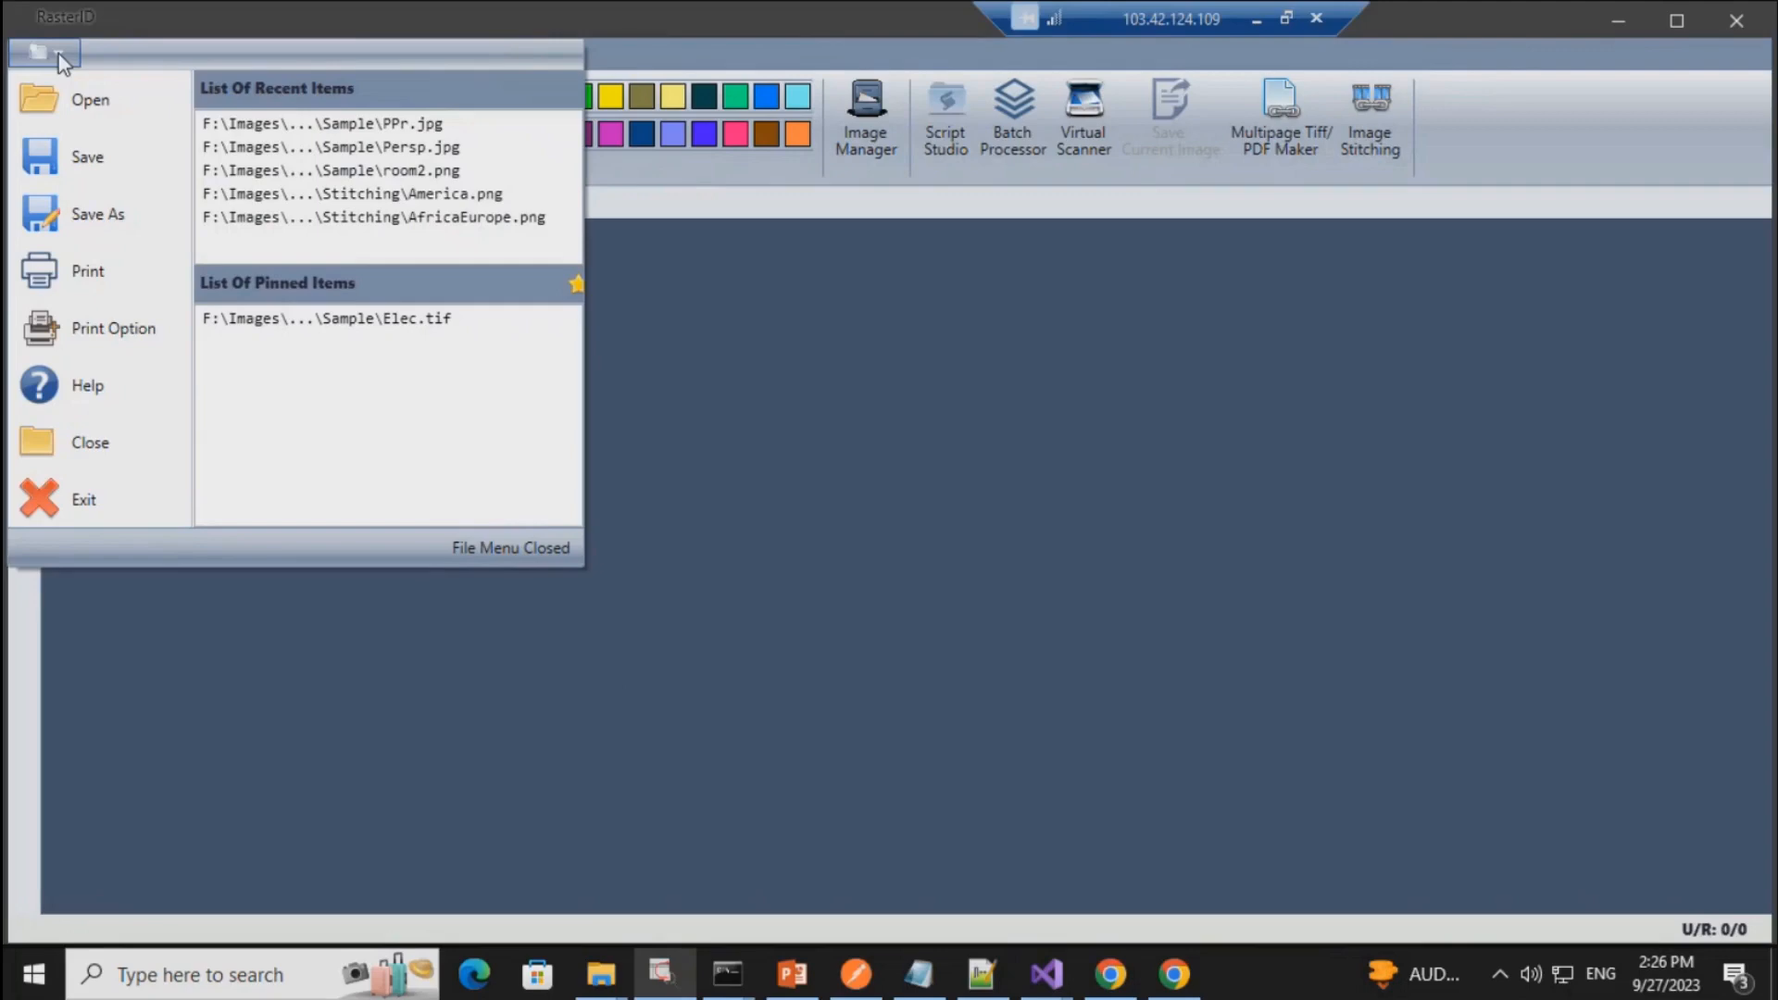
{"action": "left_click", "coordinate": [90, 102]}
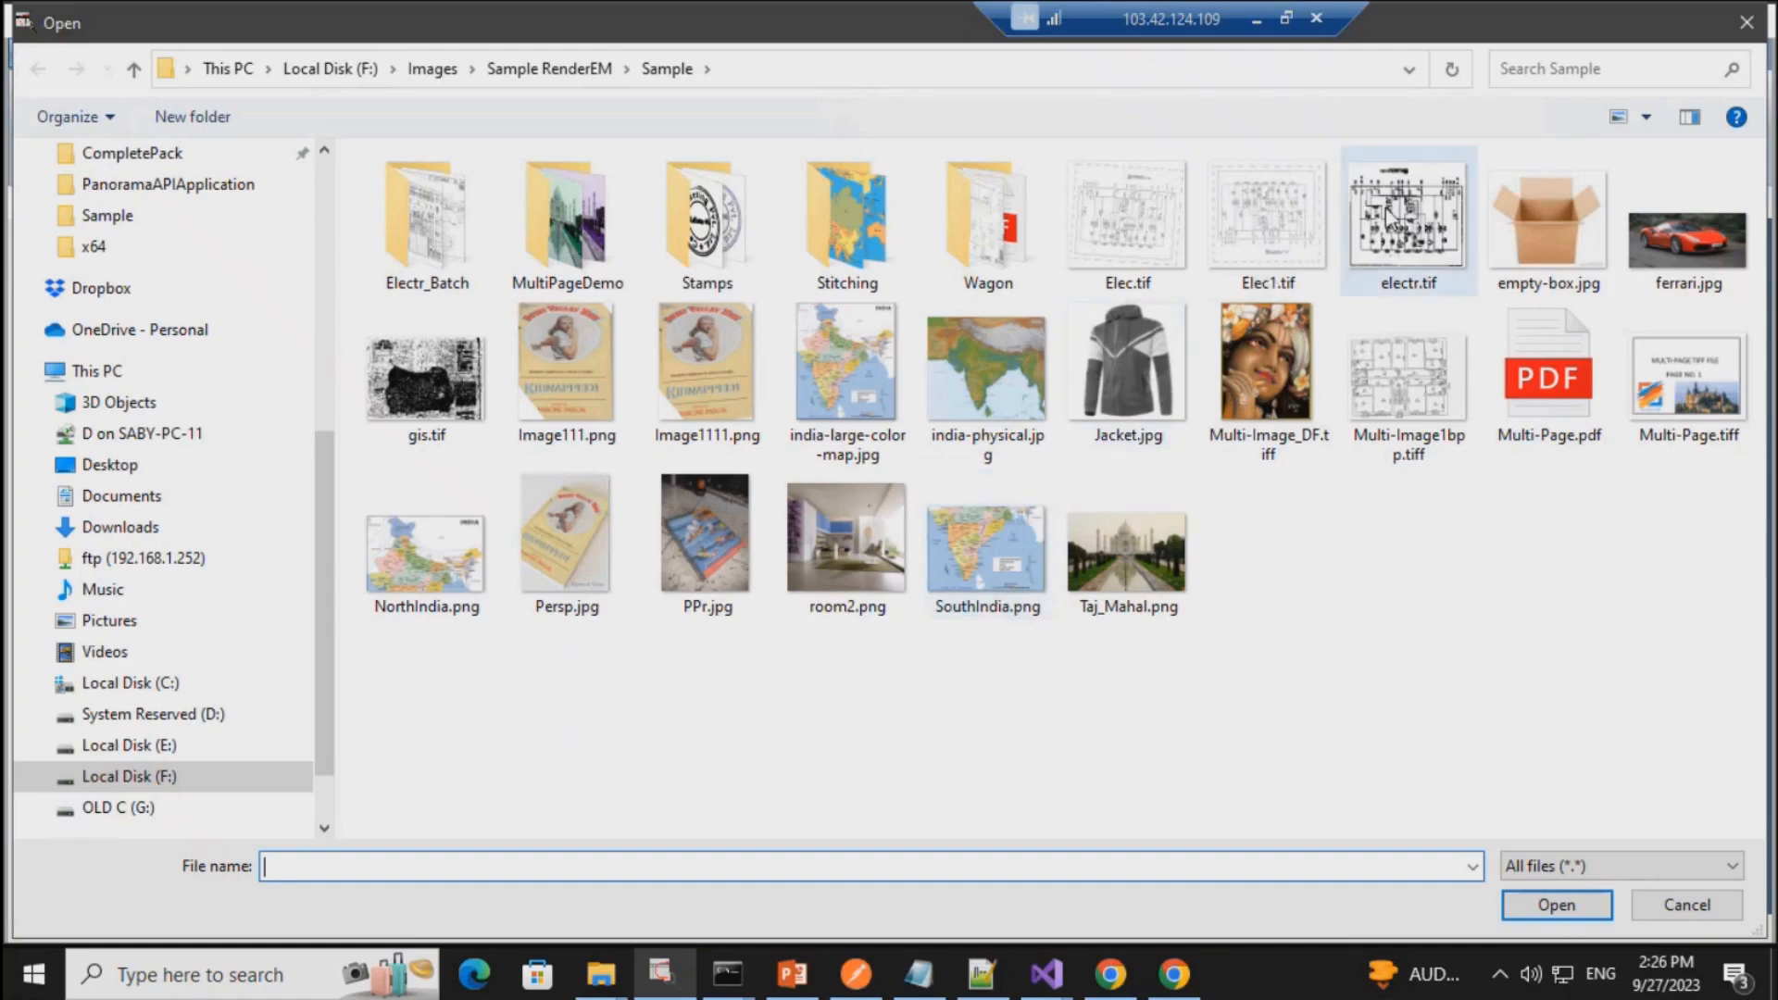
{"action": "double_click", "coordinate": [1268, 222]}
Step: Examine the orientation and scan quality of the drawing's note text, terminal labels and border lines up close
{"action": "scroll", "coordinate": [969, 637], "scroll_direction": "up", "scroll_amount": 3}
{"action": "scroll", "coordinate": [915, 574], "scroll_direction": "up", "scroll_amount": 2}
{"action": "left_click_drag", "start_coordinate": [1068, 477], "coordinate": [827, 479]}
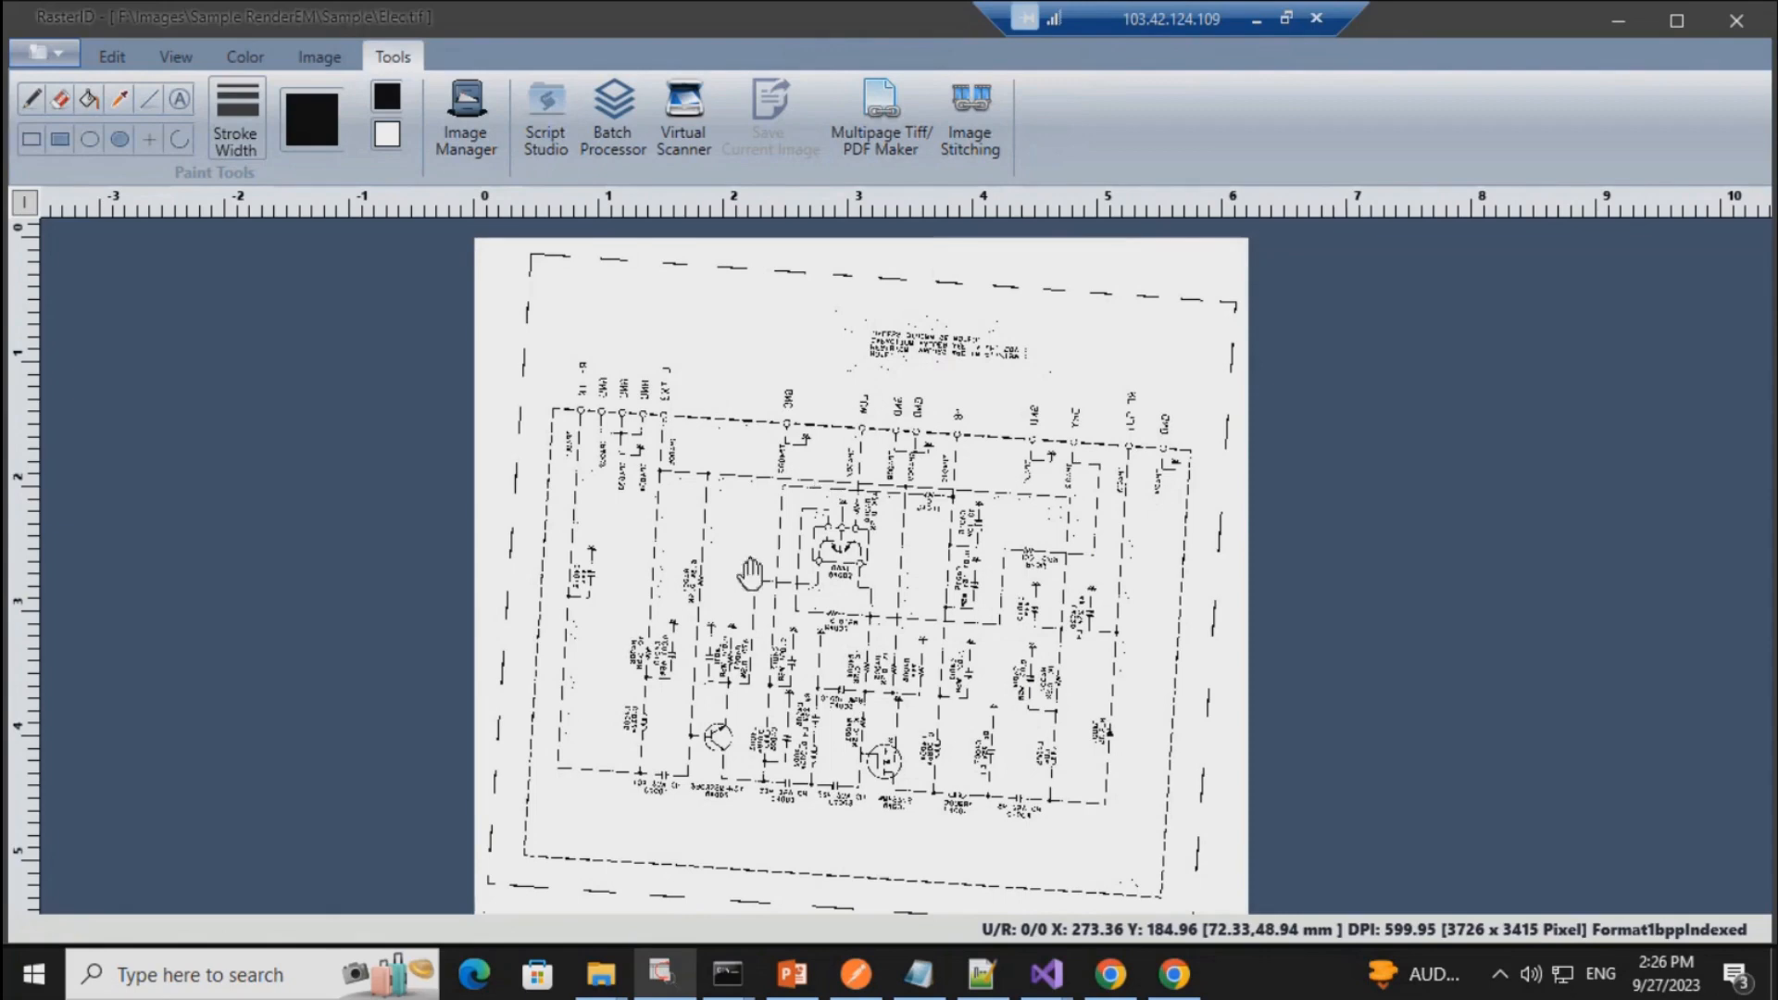
{"action": "scroll", "coordinate": [832, 563], "scroll_direction": "up", "scroll_amount": 2}
{"action": "scroll", "coordinate": [832, 562], "scroll_direction": "up", "scroll_amount": 2}
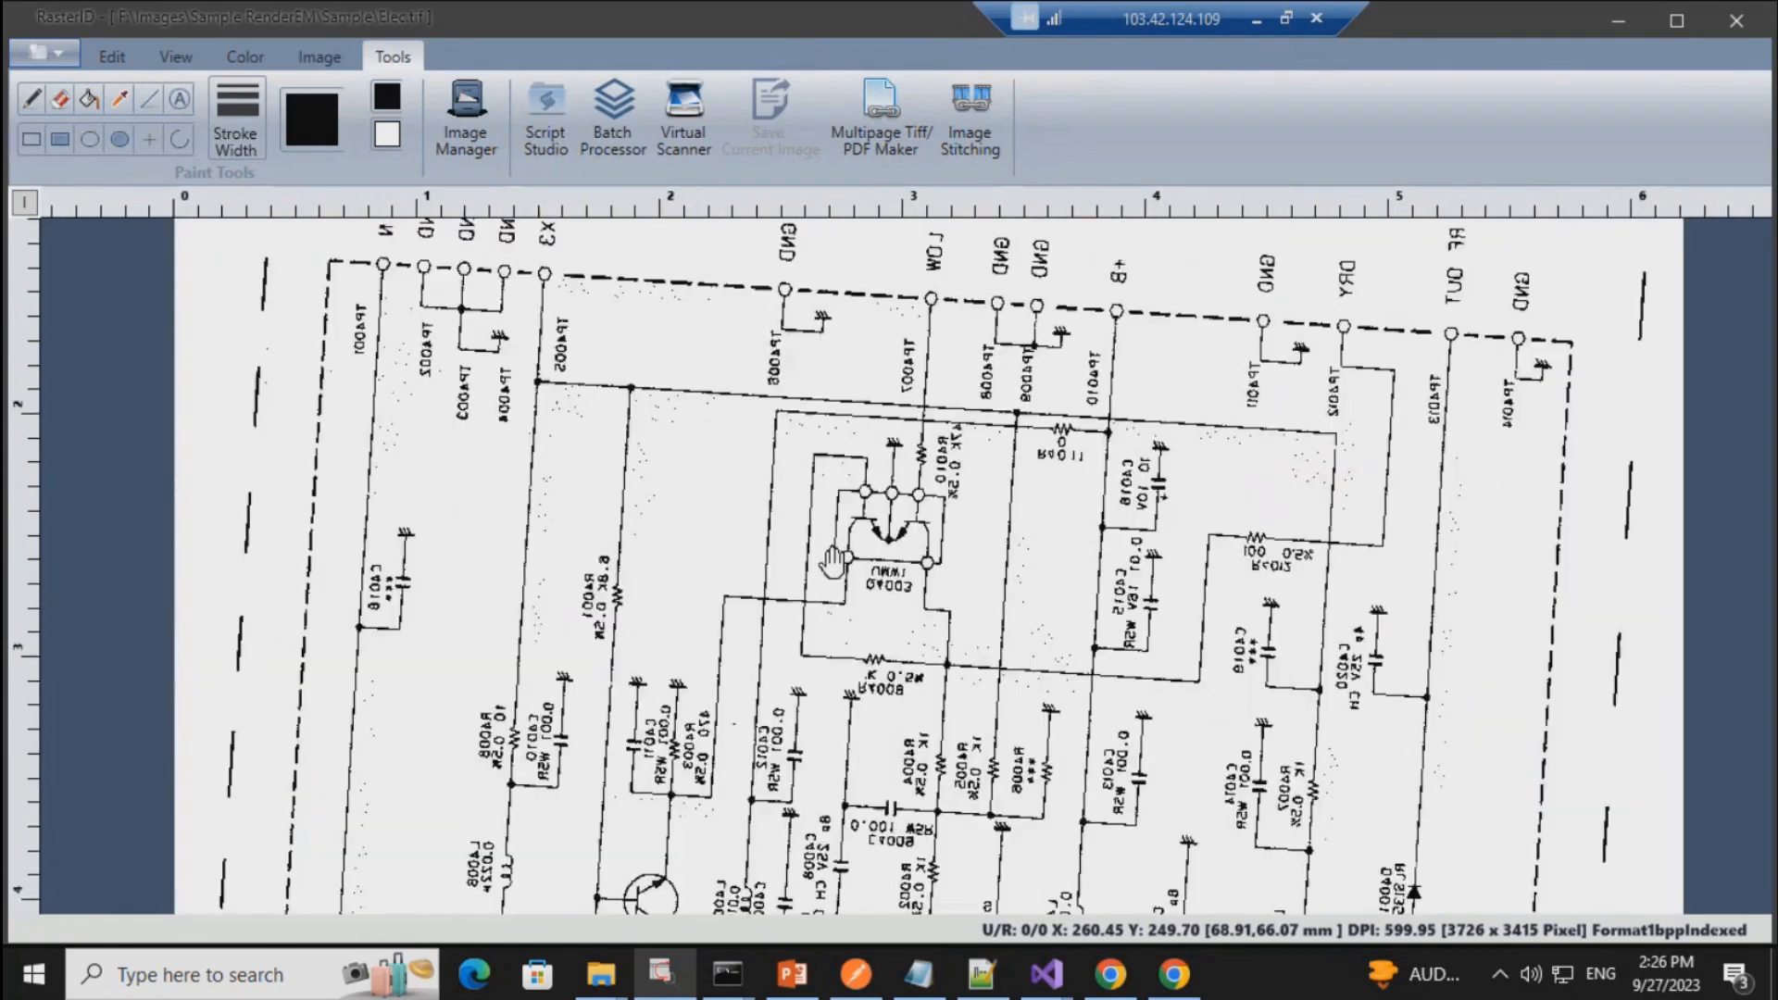
{"action": "scroll", "coordinate": [832, 563], "scroll_direction": "down", "scroll_amount": 1}
{"action": "left_click_drag", "start_coordinate": [820, 461], "coordinate": [813, 592]}
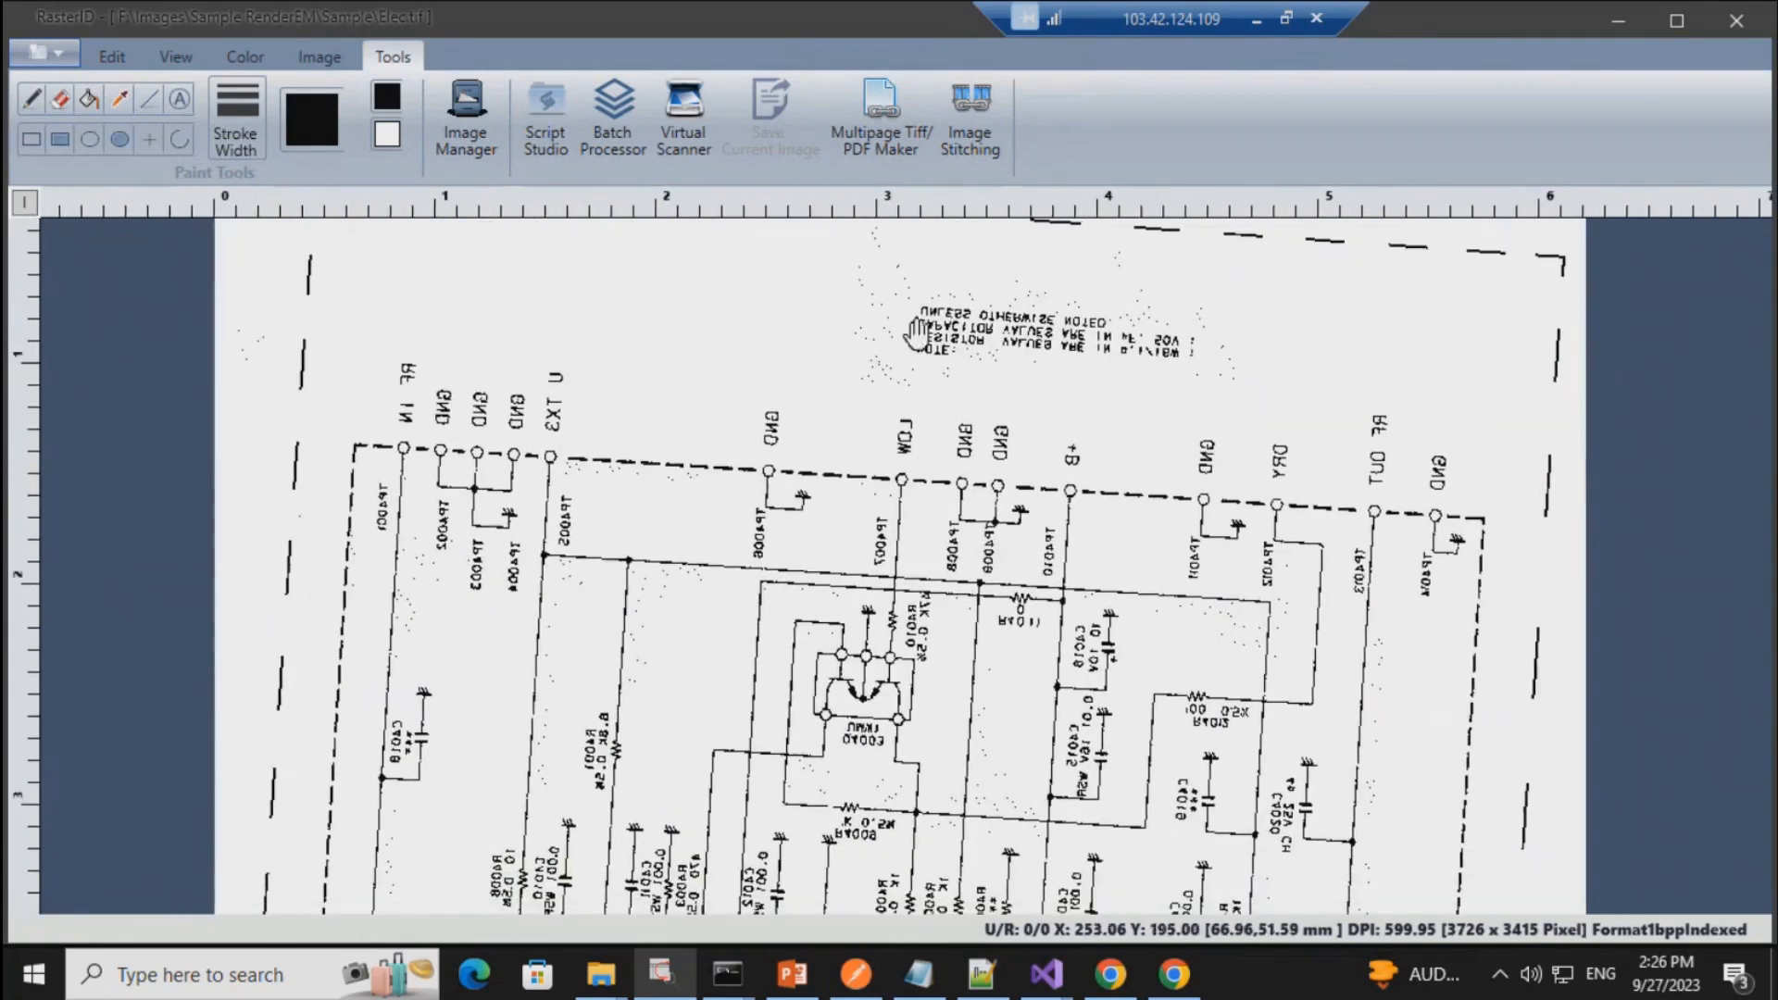
{"action": "scroll", "coordinate": [879, 416], "scroll_direction": "up", "scroll_amount": 2}
{"action": "left_click_drag", "start_coordinate": [878, 415], "coordinate": [853, 556]}
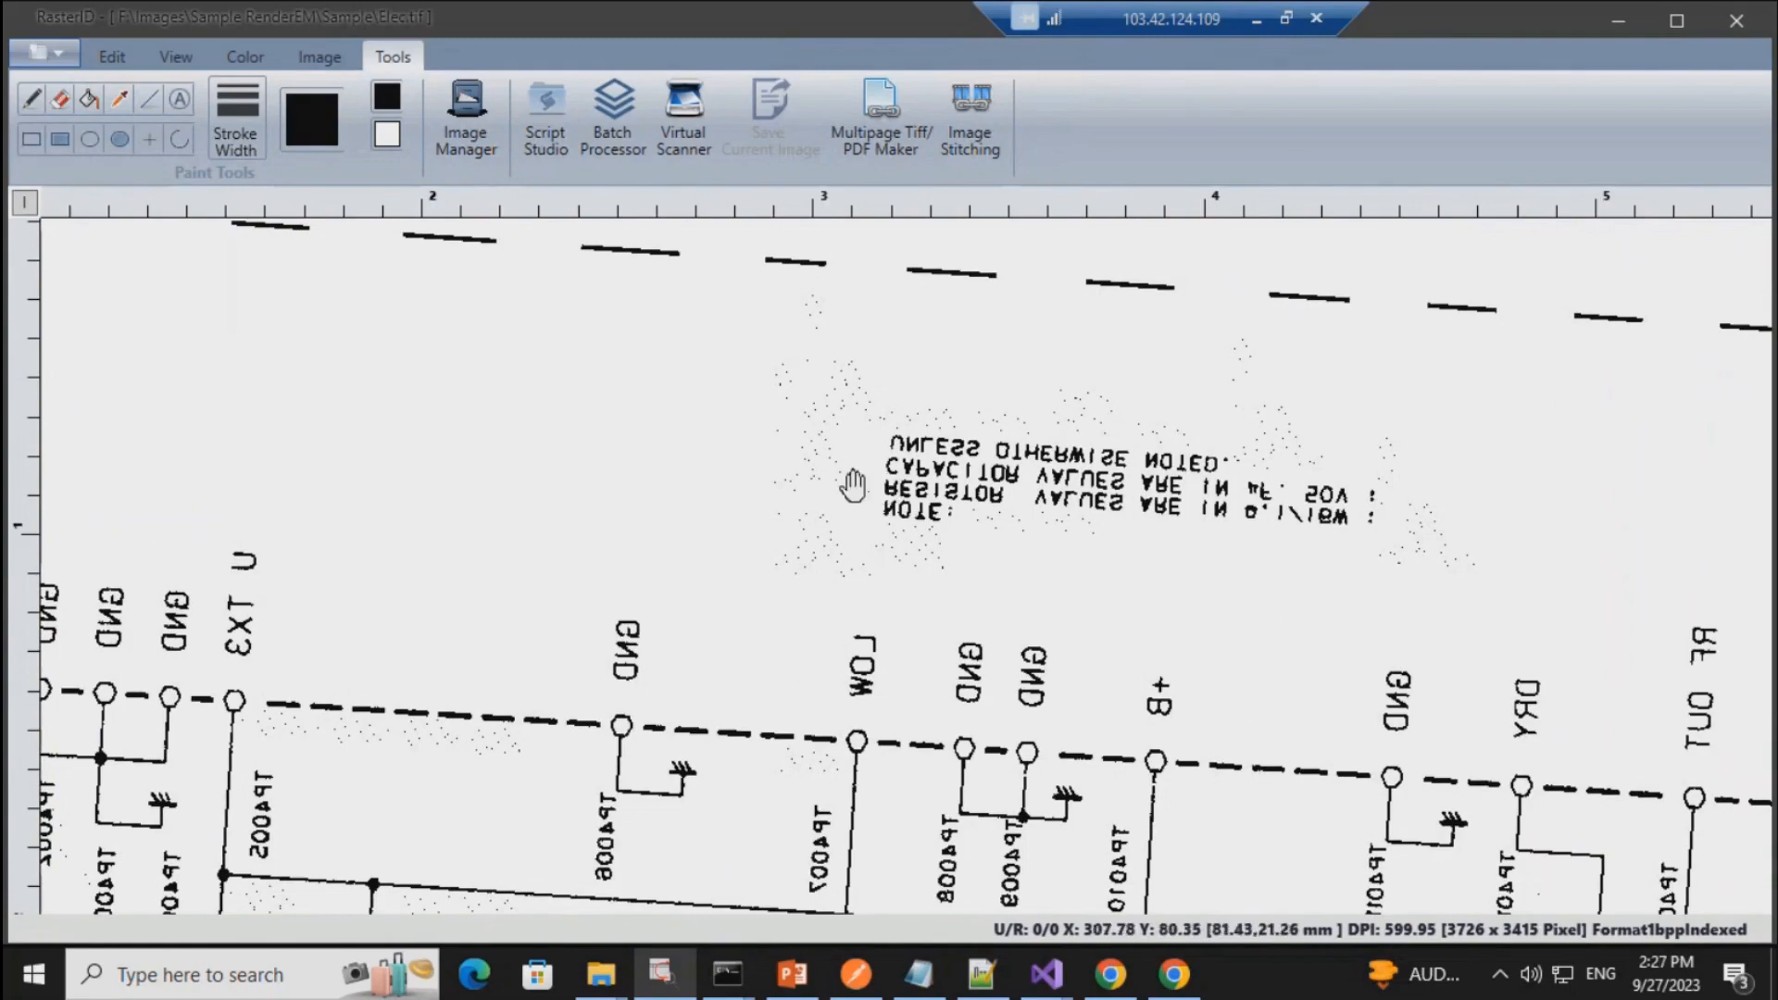
{"action": "left_click_drag", "start_coordinate": [782, 535], "coordinate": [843, 467]}
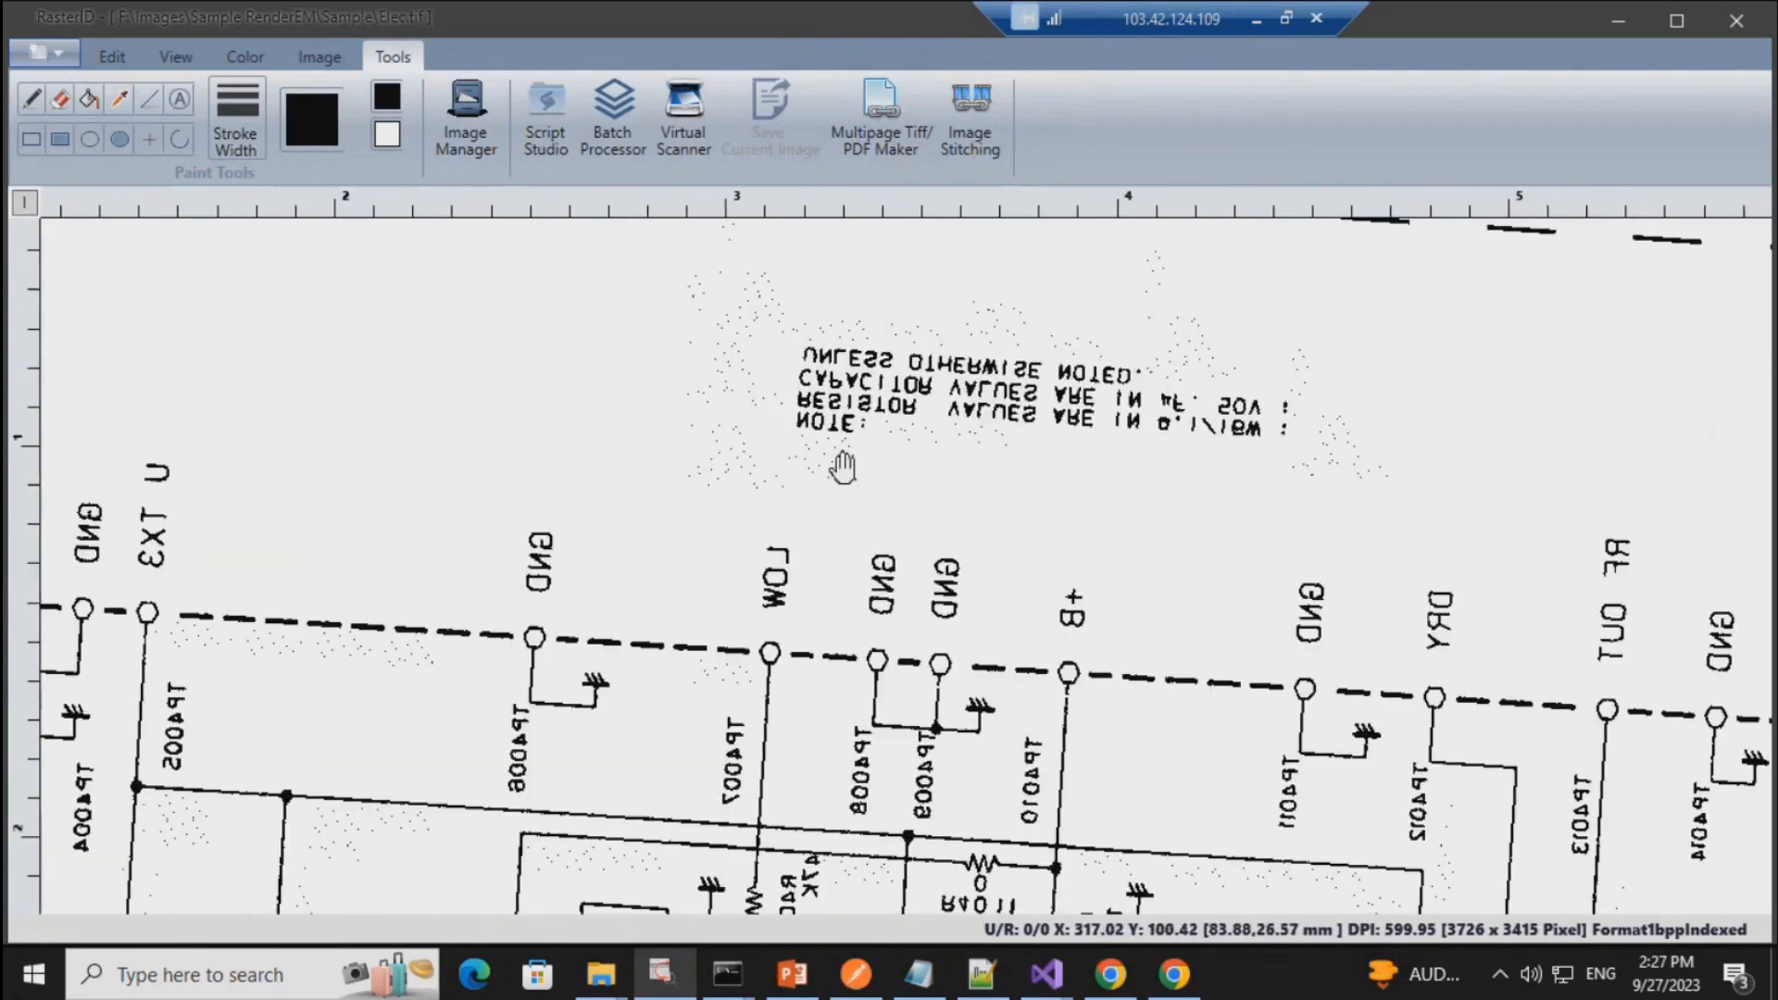
{"action": "mouse_move", "coordinate": [1052, 519]}
{"action": "left_mouse_down"}
{"action": "mouse_move", "coordinate": [763, 476]}
{"action": "mouse_move", "coordinate": [814, 556]}
{"action": "mouse_move", "coordinate": [865, 545]}
{"action": "left_mouse_up"}
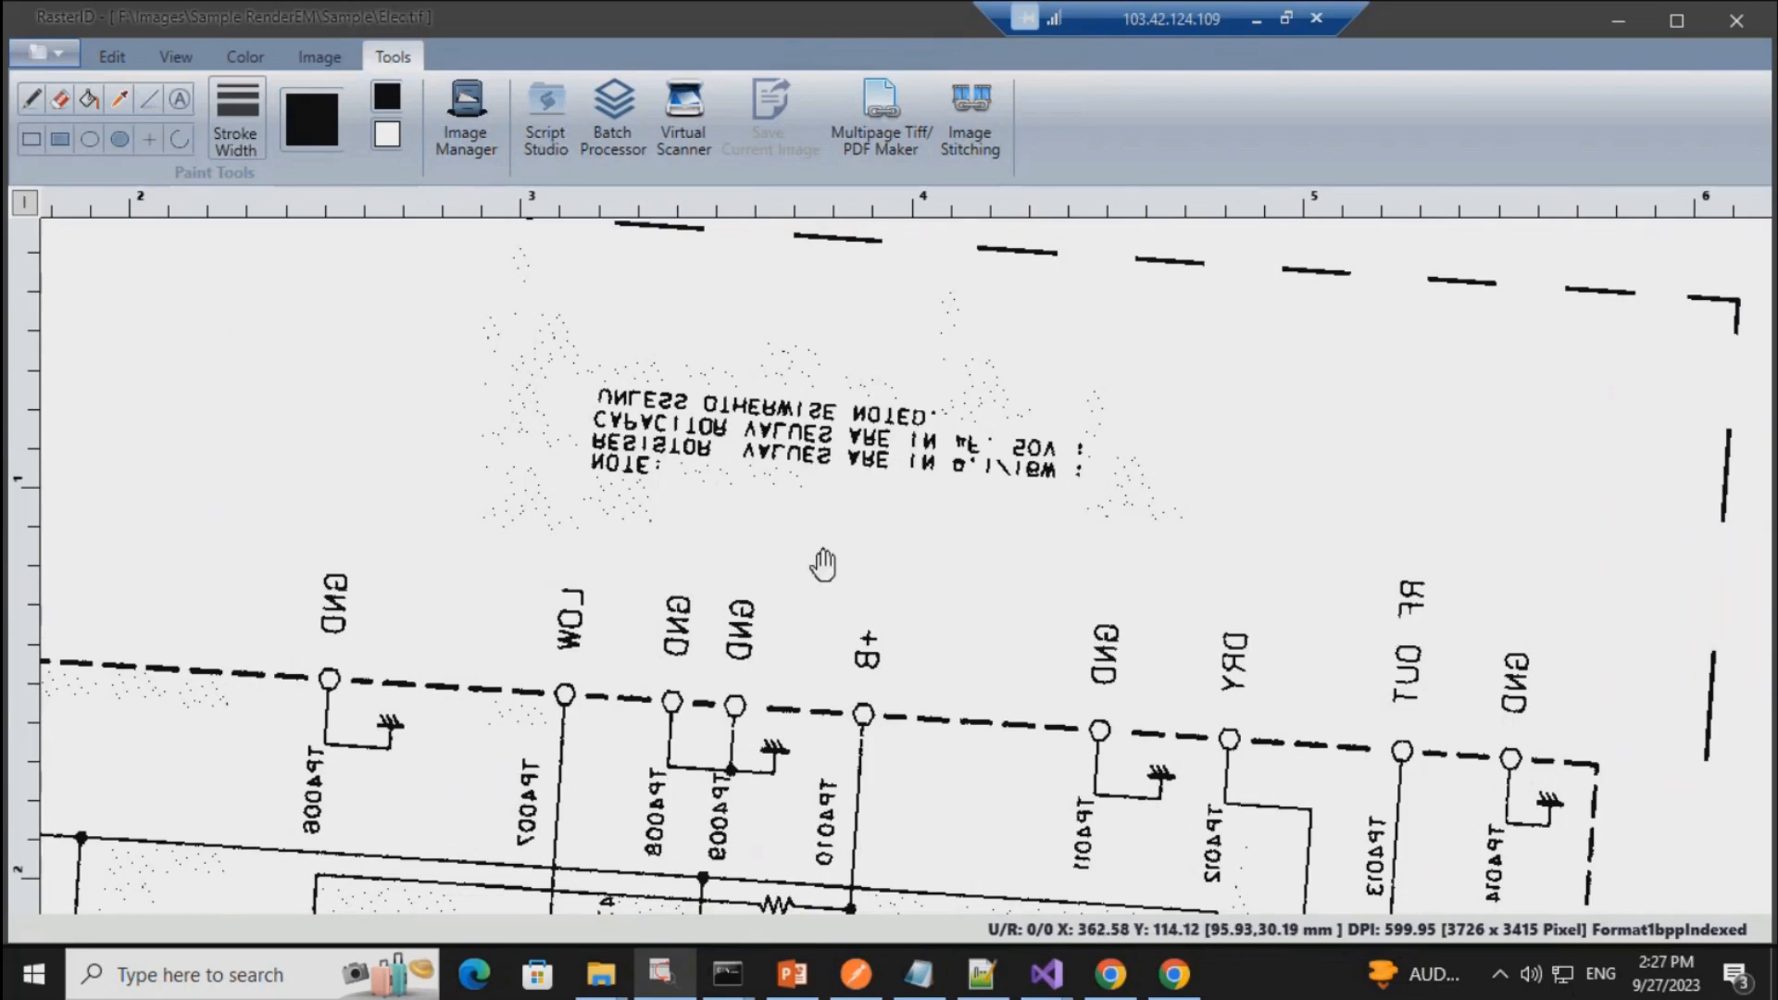
{"action": "scroll", "coordinate": [826, 564], "scroll_direction": "down", "scroll_amount": 2}
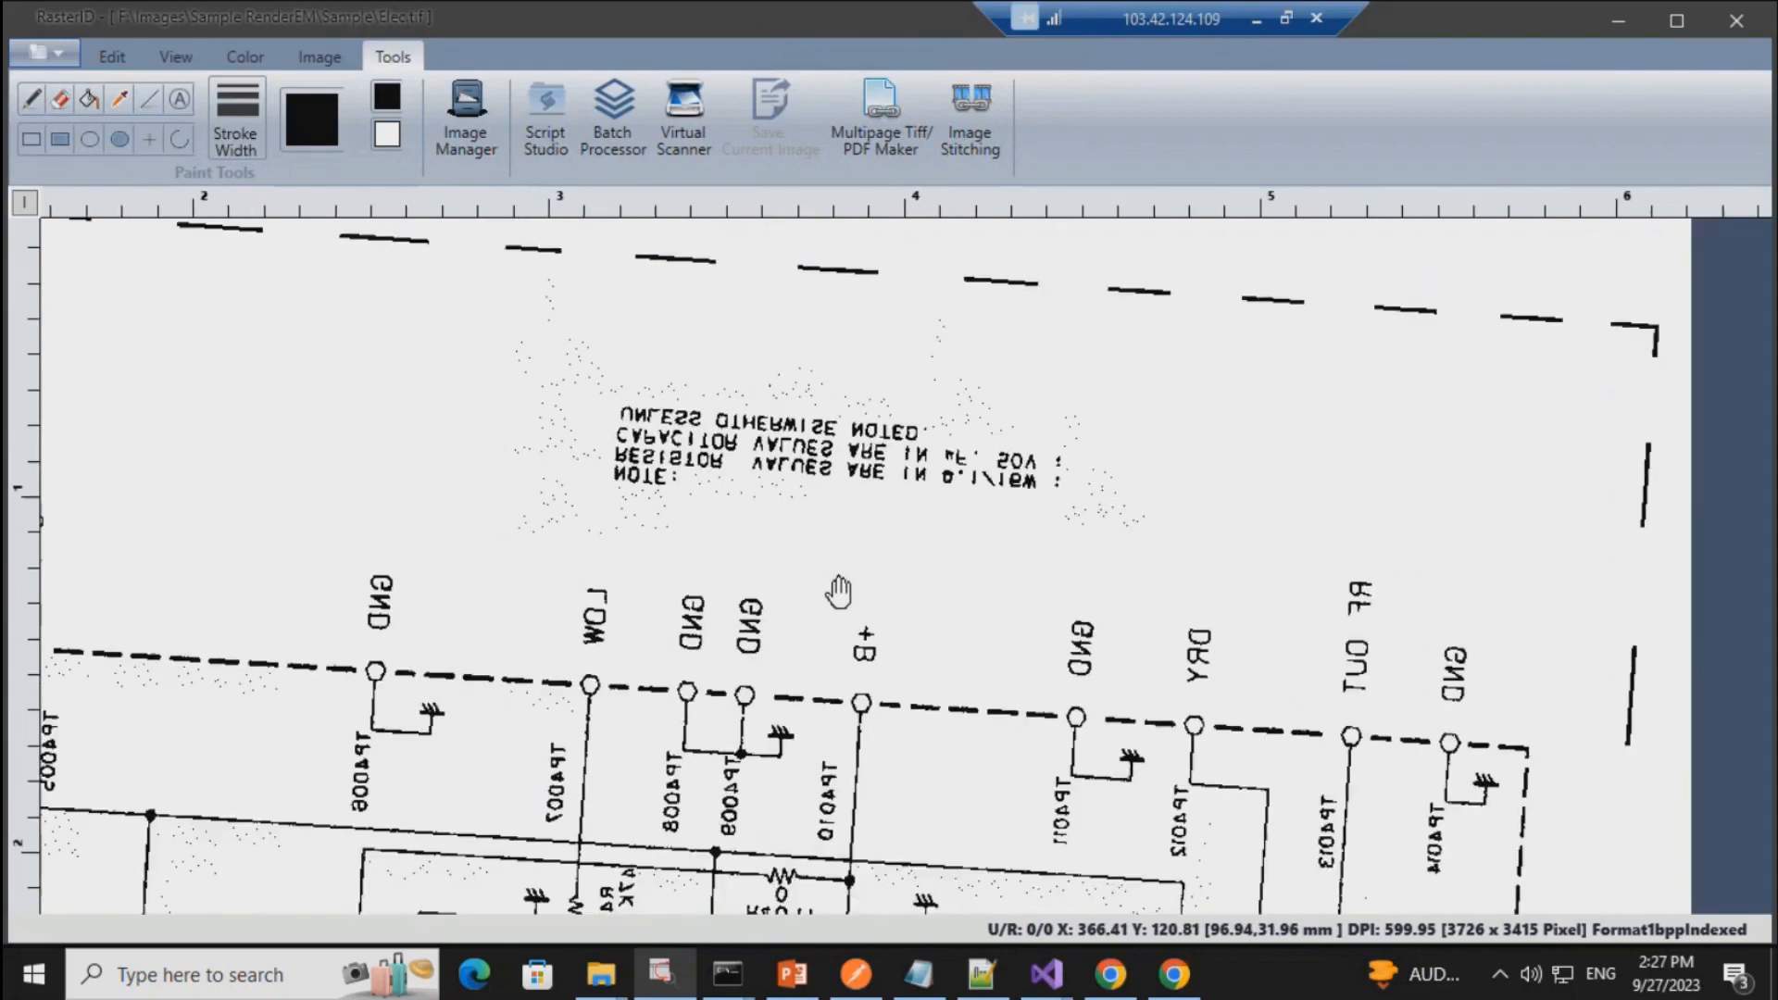
{"action": "scroll", "coordinate": [833, 582], "scroll_direction": "down", "scroll_amount": 3}
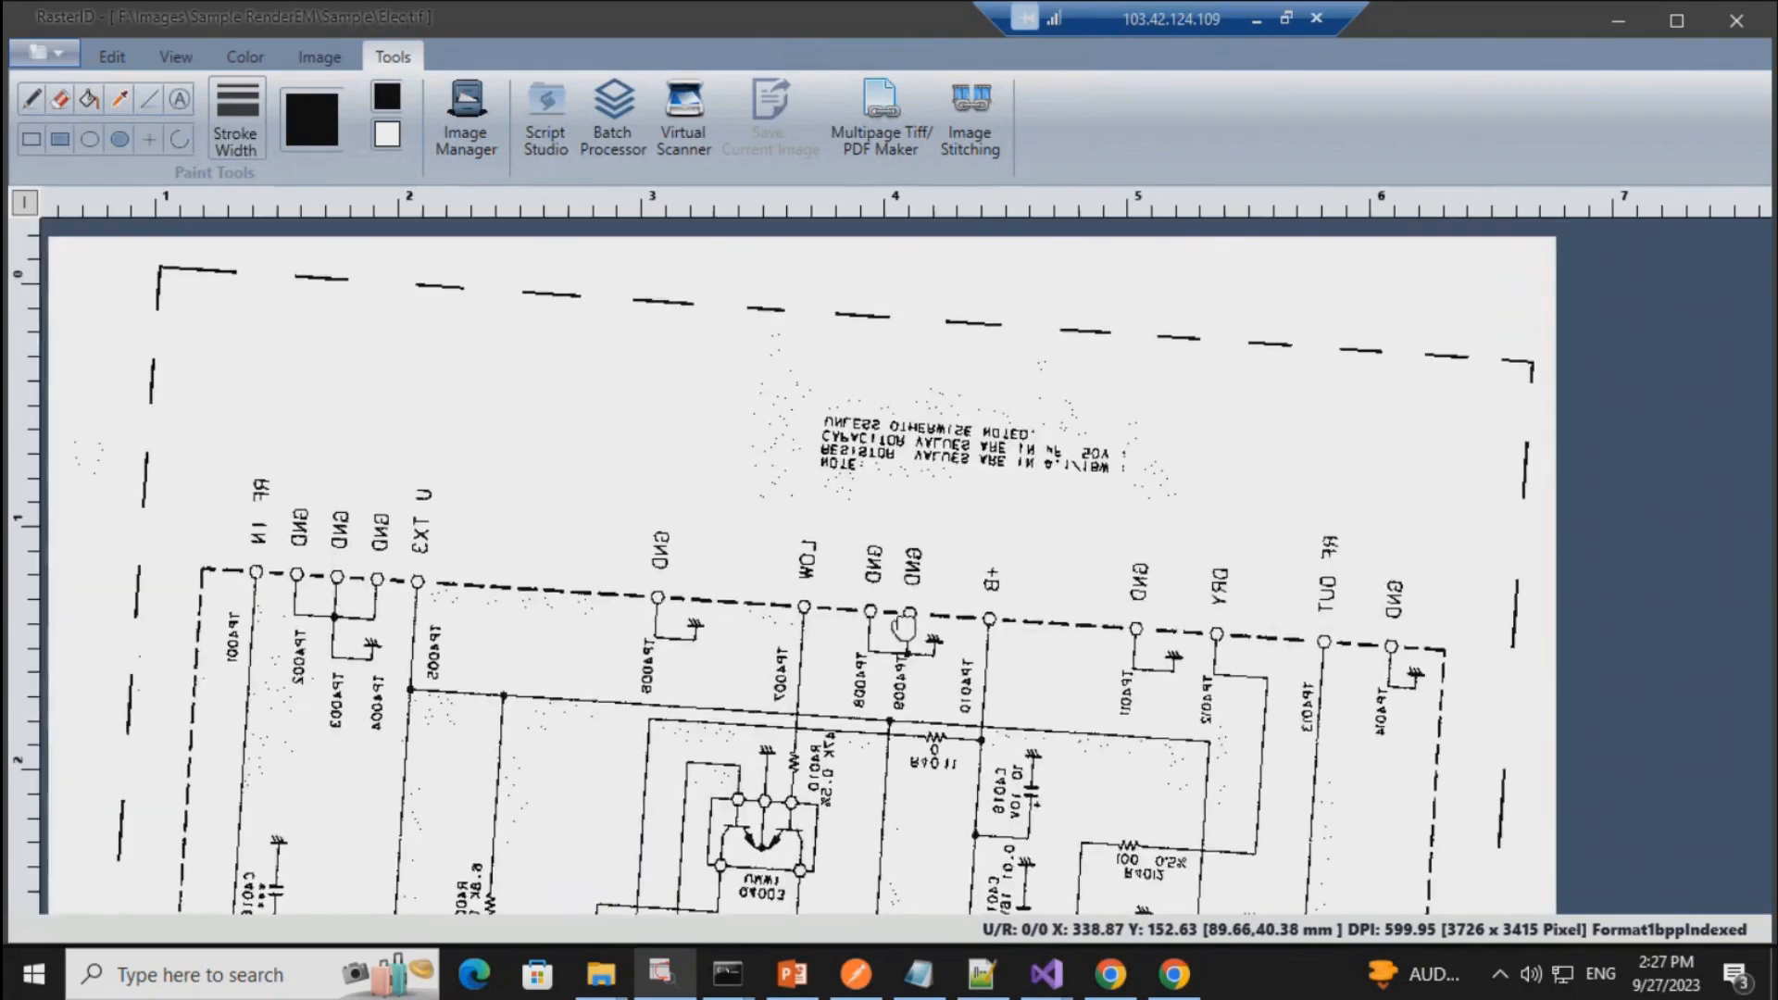
{"action": "left_click_drag", "start_coordinate": [909, 585], "coordinate": [911, 584]}
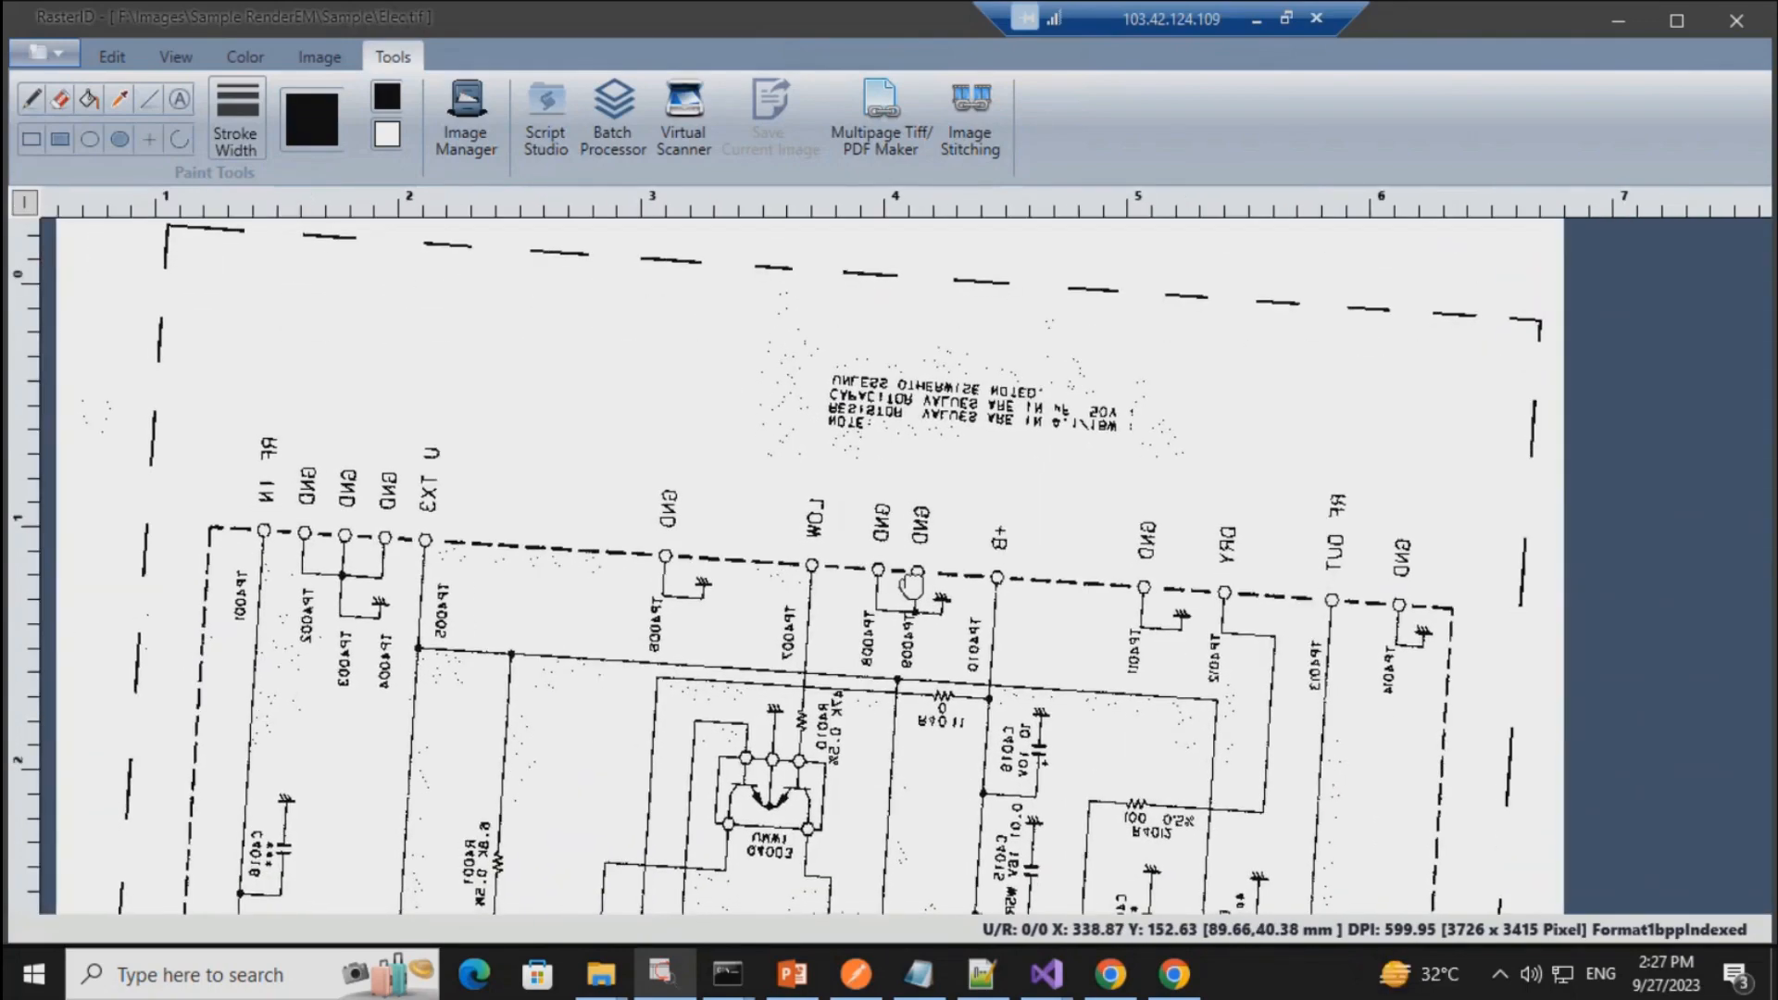
Step: Deskew the scanned drawing automatically and flip it vertically
{"action": "left_click", "coordinate": [320, 57]}
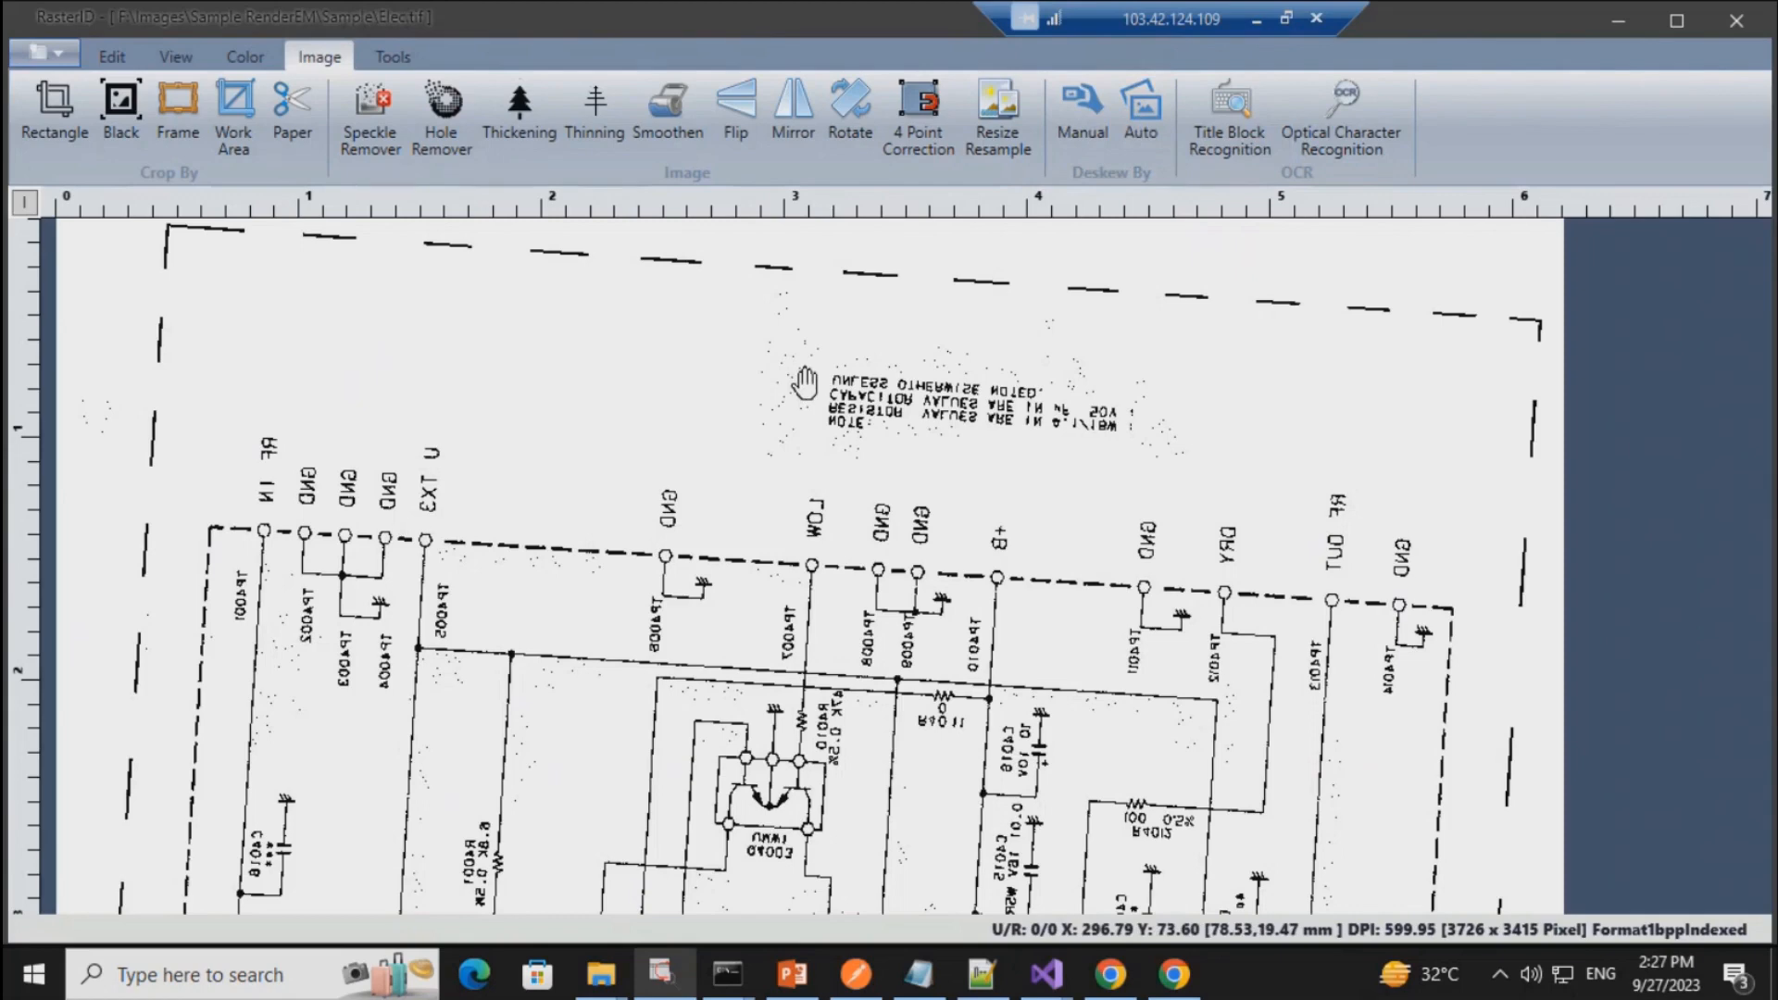
{"action": "left_click", "coordinate": [1141, 111]}
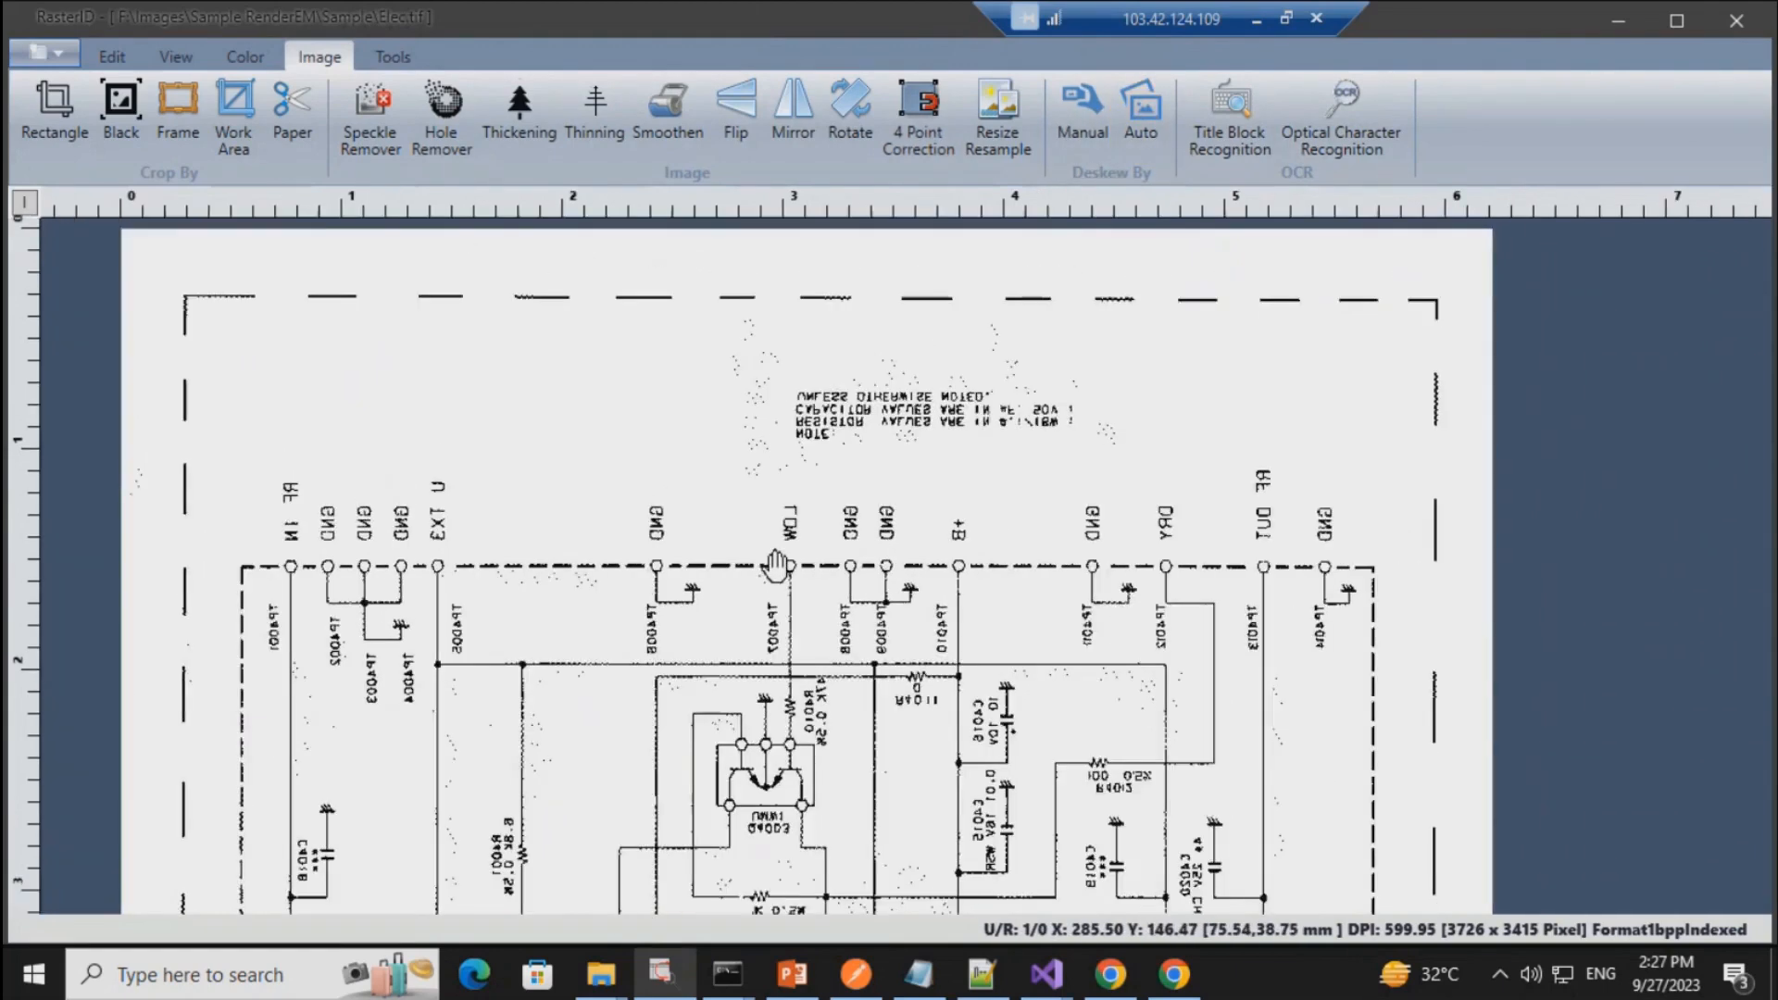
{"action": "scroll", "coordinate": [776, 565], "scroll_direction": "down", "scroll_amount": 5}
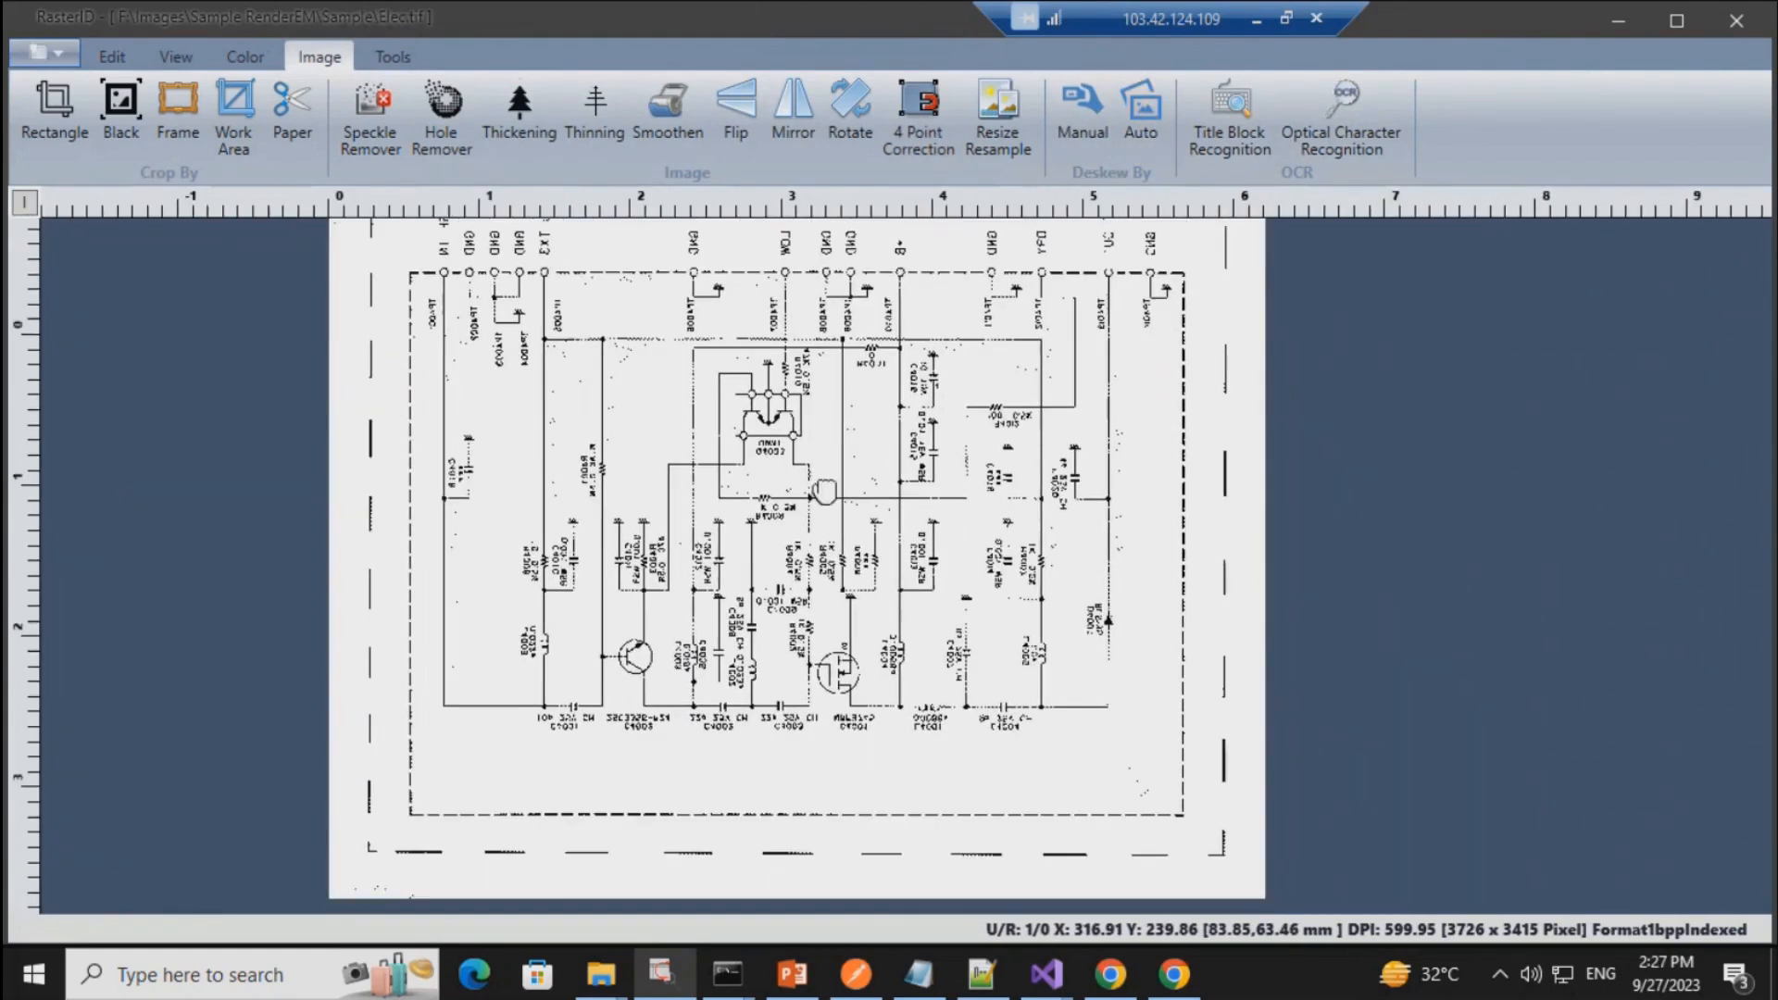
{"action": "left_click_drag", "start_coordinate": [824, 492], "coordinate": [823, 648]}
{"action": "scroll", "coordinate": [821, 641], "scroll_direction": "up", "scroll_amount": 3}
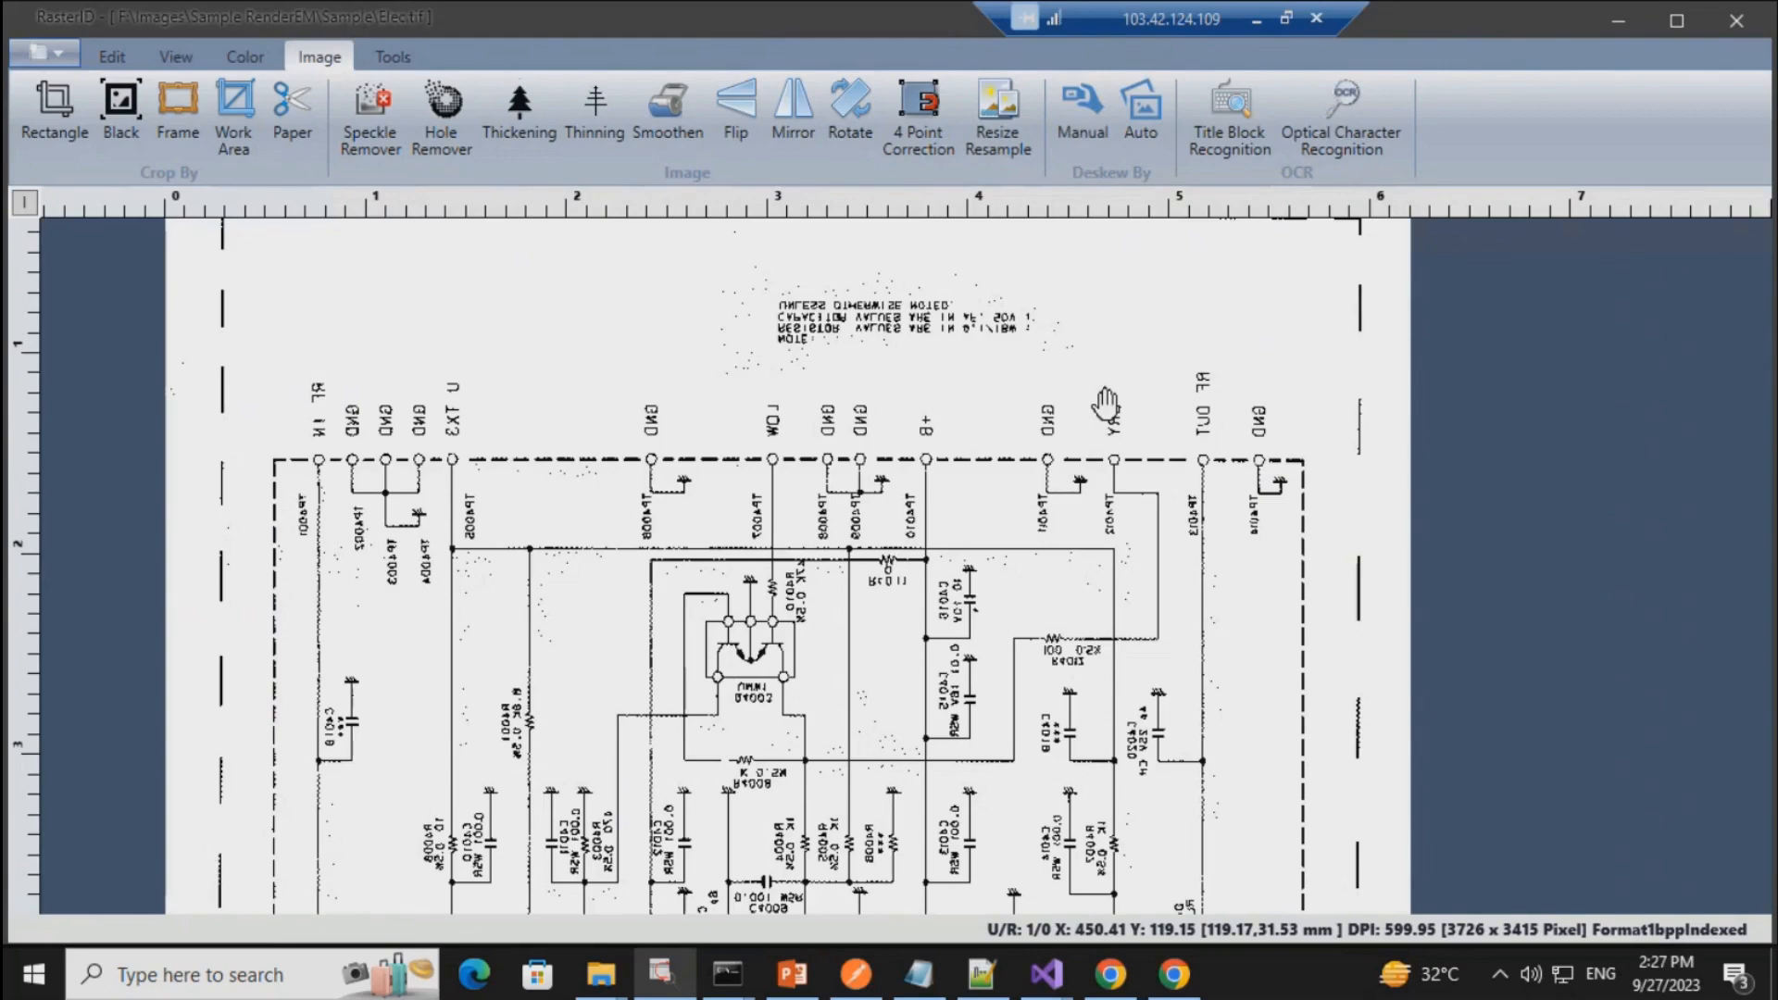
{"action": "left_click_drag", "start_coordinate": [761, 456], "coordinate": [895, 500]}
{"action": "scroll", "coordinate": [787, 626], "scroll_direction": "up", "scroll_amount": 4}
{"action": "scroll", "coordinate": [786, 626], "scroll_direction": "down", "scroll_amount": 3}
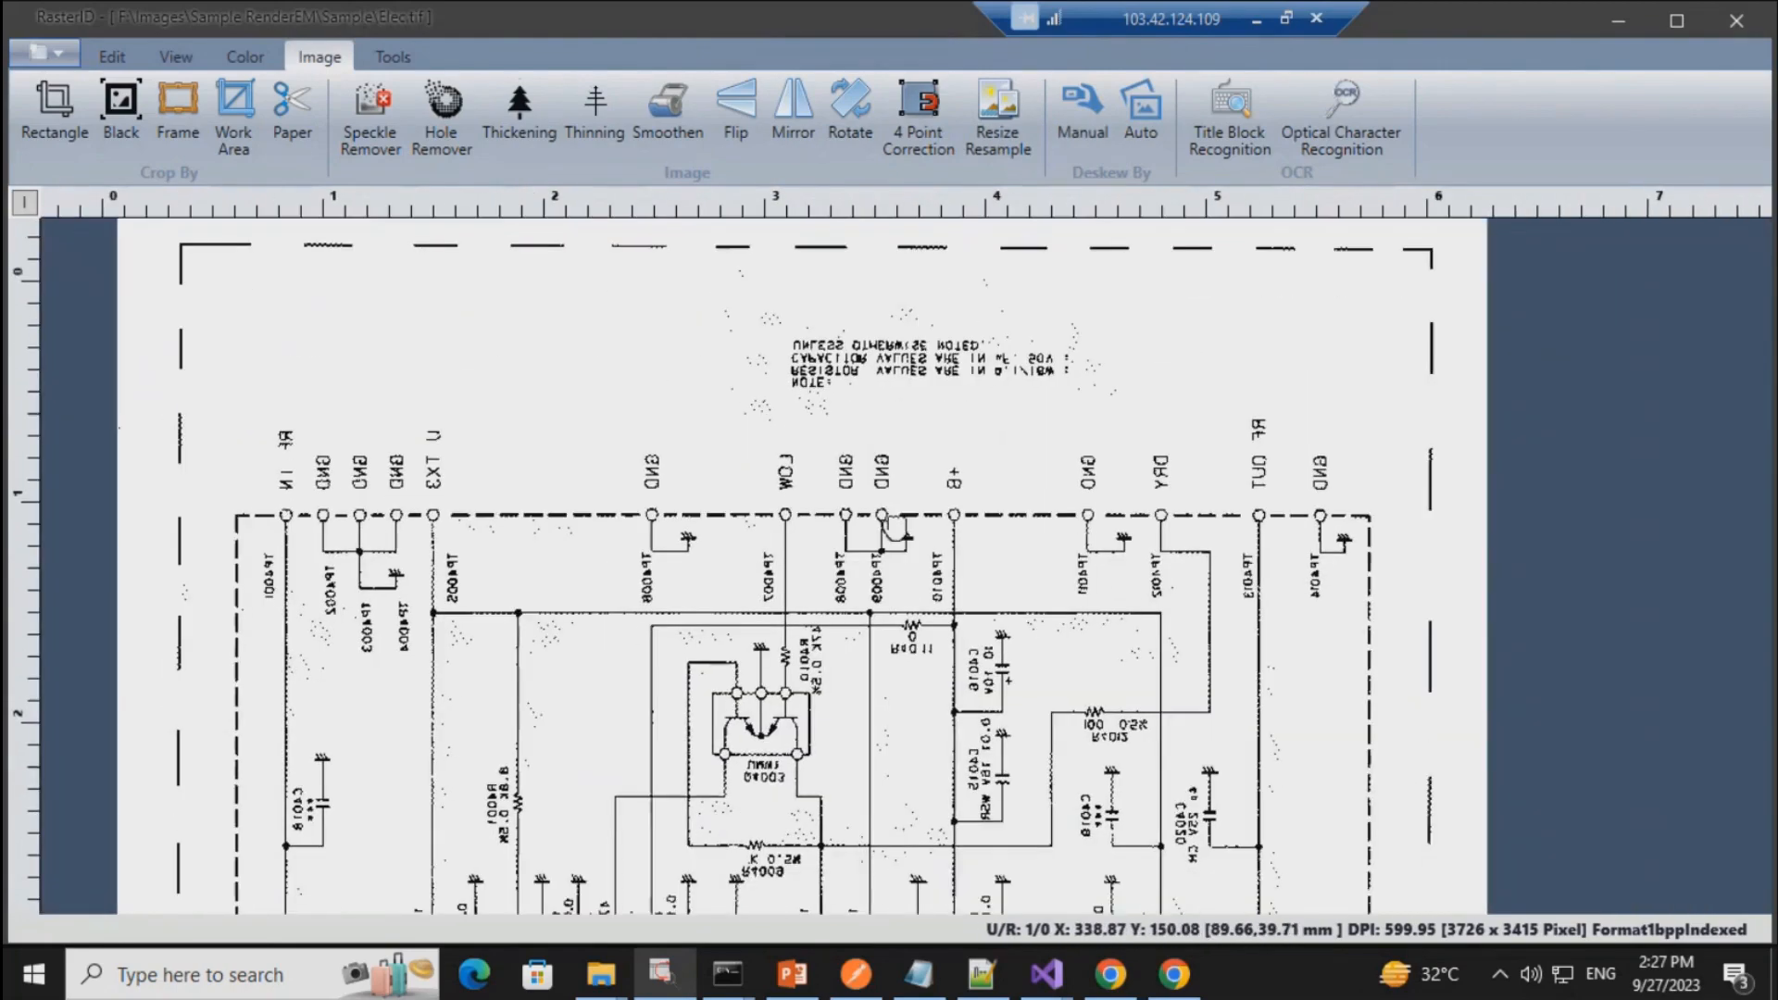
{"action": "left_click", "coordinate": [746, 132]}
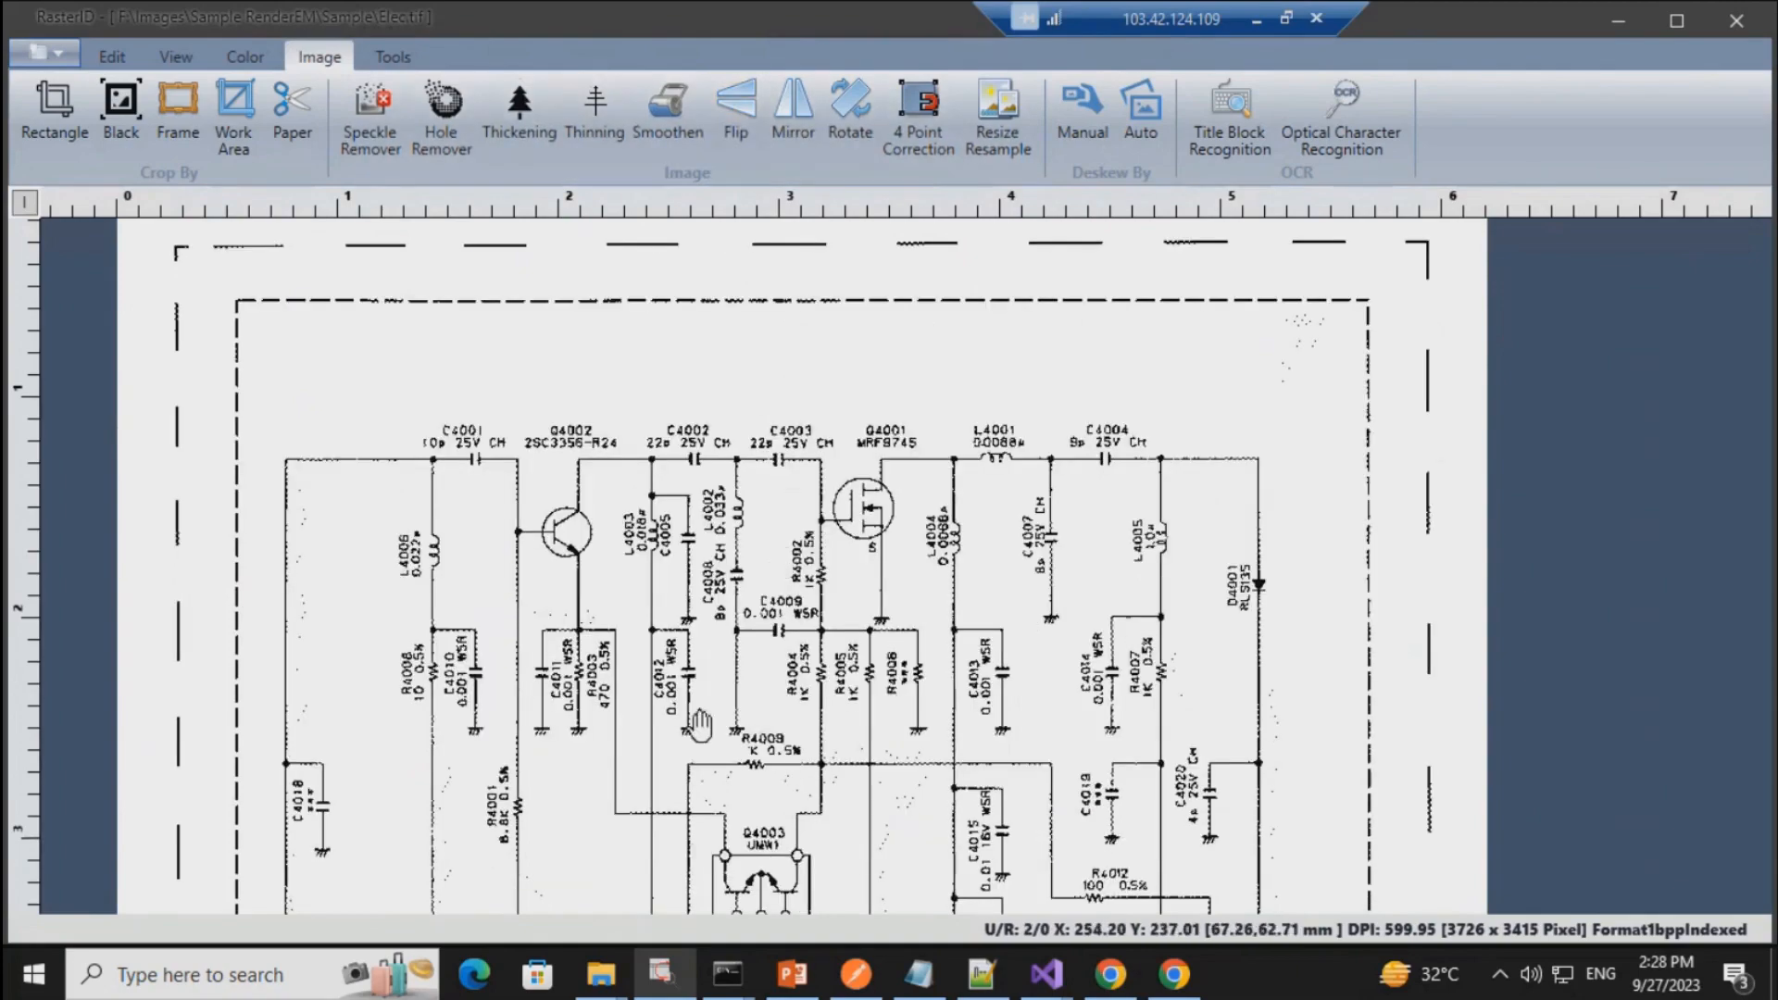
Step: Examine the component labels, circuit lines and surrounding speckles up close, especially around transistor Q4003
{"action": "scroll", "coordinate": [696, 722], "scroll_direction": "up", "scroll_amount": 3}
{"action": "scroll", "coordinate": [718, 679], "scroll_direction": "up", "scroll_amount": 6}
{"action": "left_click_drag", "start_coordinate": [760, 683], "coordinate": [703, 266]}
{"action": "left_click_drag", "start_coordinate": [873, 746], "coordinate": [819, 276]}
{"action": "left_click_drag", "start_coordinate": [948, 821], "coordinate": [793, 247]}
{"action": "left_click_drag", "start_coordinate": [869, 587], "coordinate": [807, 667]}
{"action": "left_click_drag", "start_coordinate": [723, 568], "coordinate": [726, 620]}
{"action": "left_click_drag", "start_coordinate": [683, 219], "coordinate": [738, 754]}
{"action": "left_click_drag", "start_coordinate": [648, 454], "coordinate": [649, 521]}
{"action": "scroll", "coordinate": [337, 682], "scroll_direction": "down", "scroll_amount": 1}
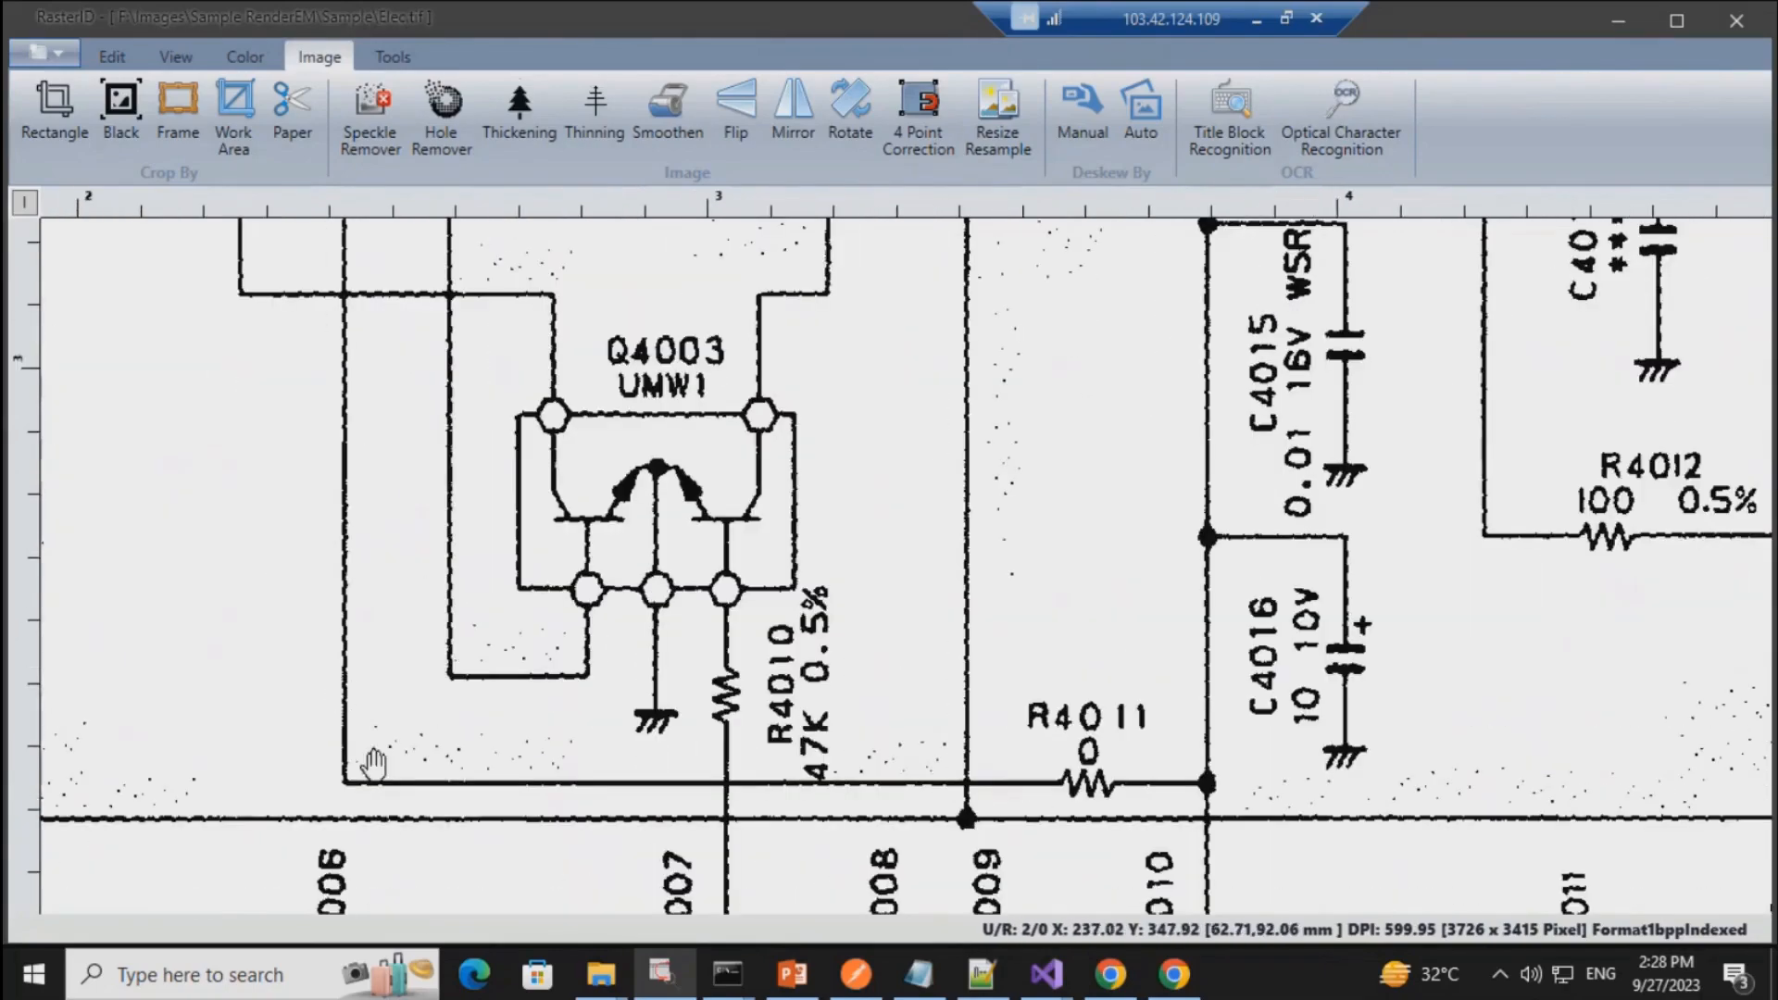
{"action": "scroll", "coordinate": [556, 766], "scroll_direction": "up", "scroll_amount": 2}
{"action": "scroll", "coordinate": [555, 771], "scroll_direction": "down", "scroll_amount": 3}
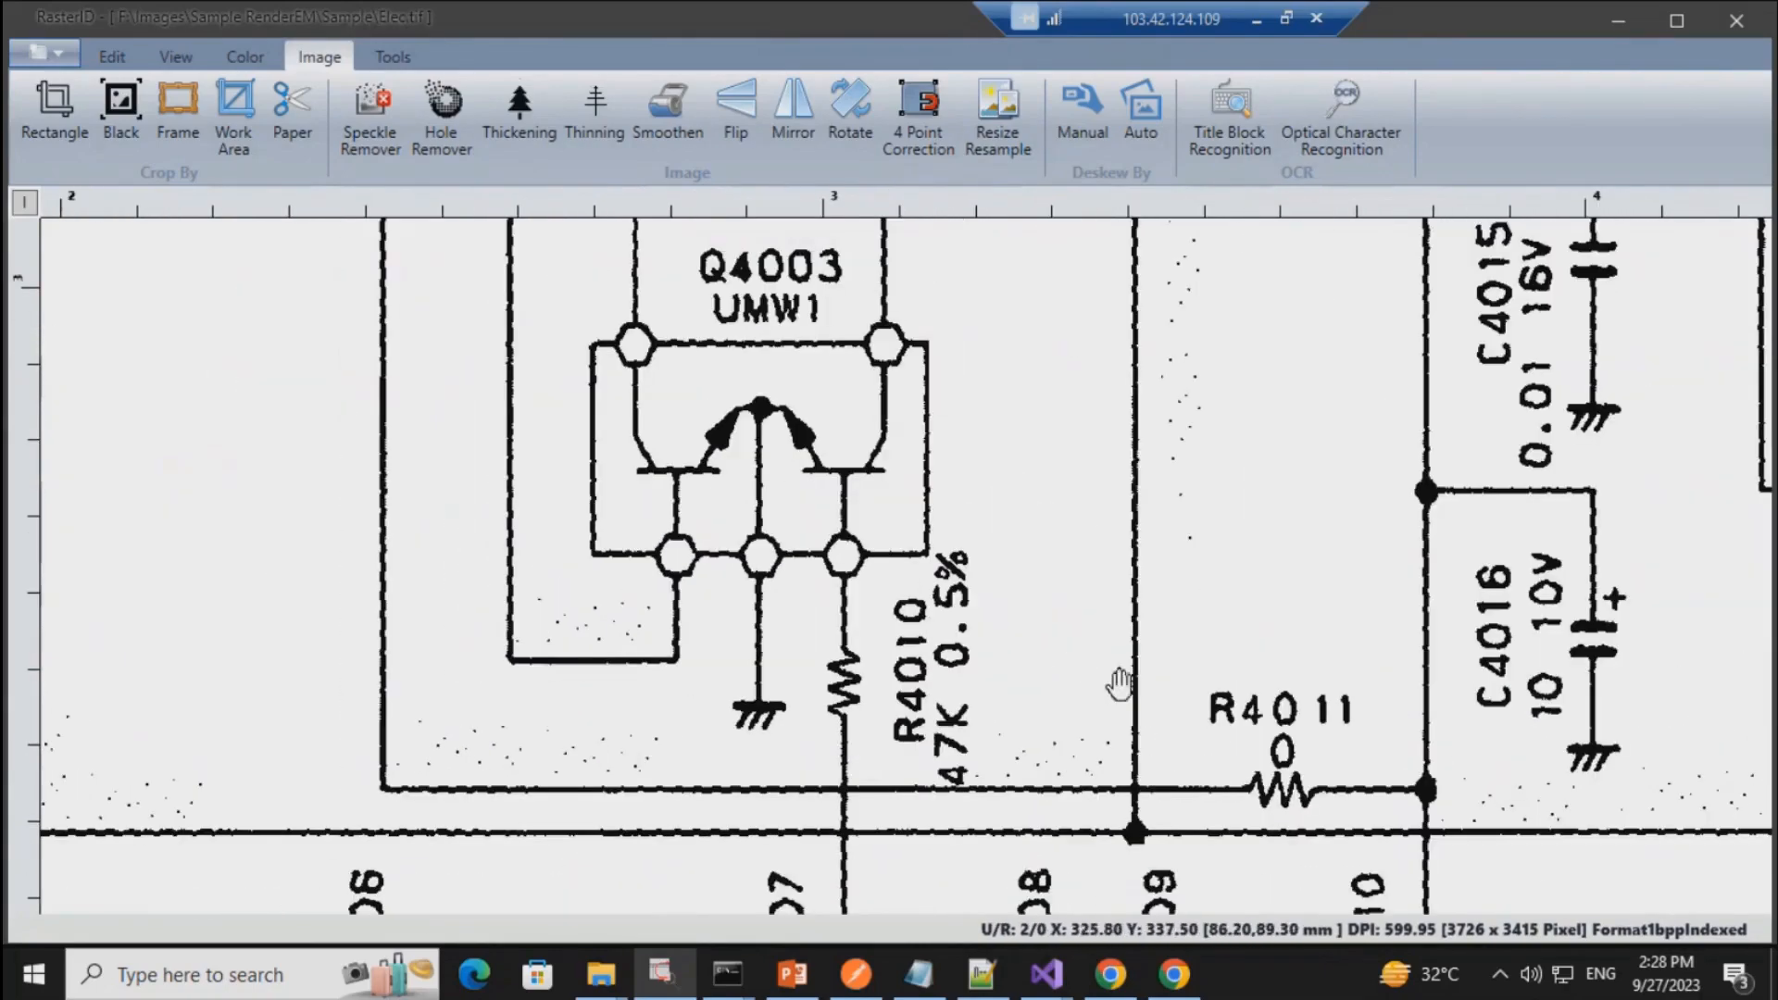
{"action": "scroll", "coordinate": [1123, 682], "scroll_direction": "up", "scroll_amount": 2}
{"action": "scroll", "coordinate": [794, 547], "scroll_direction": "down", "scroll_amount": 3}
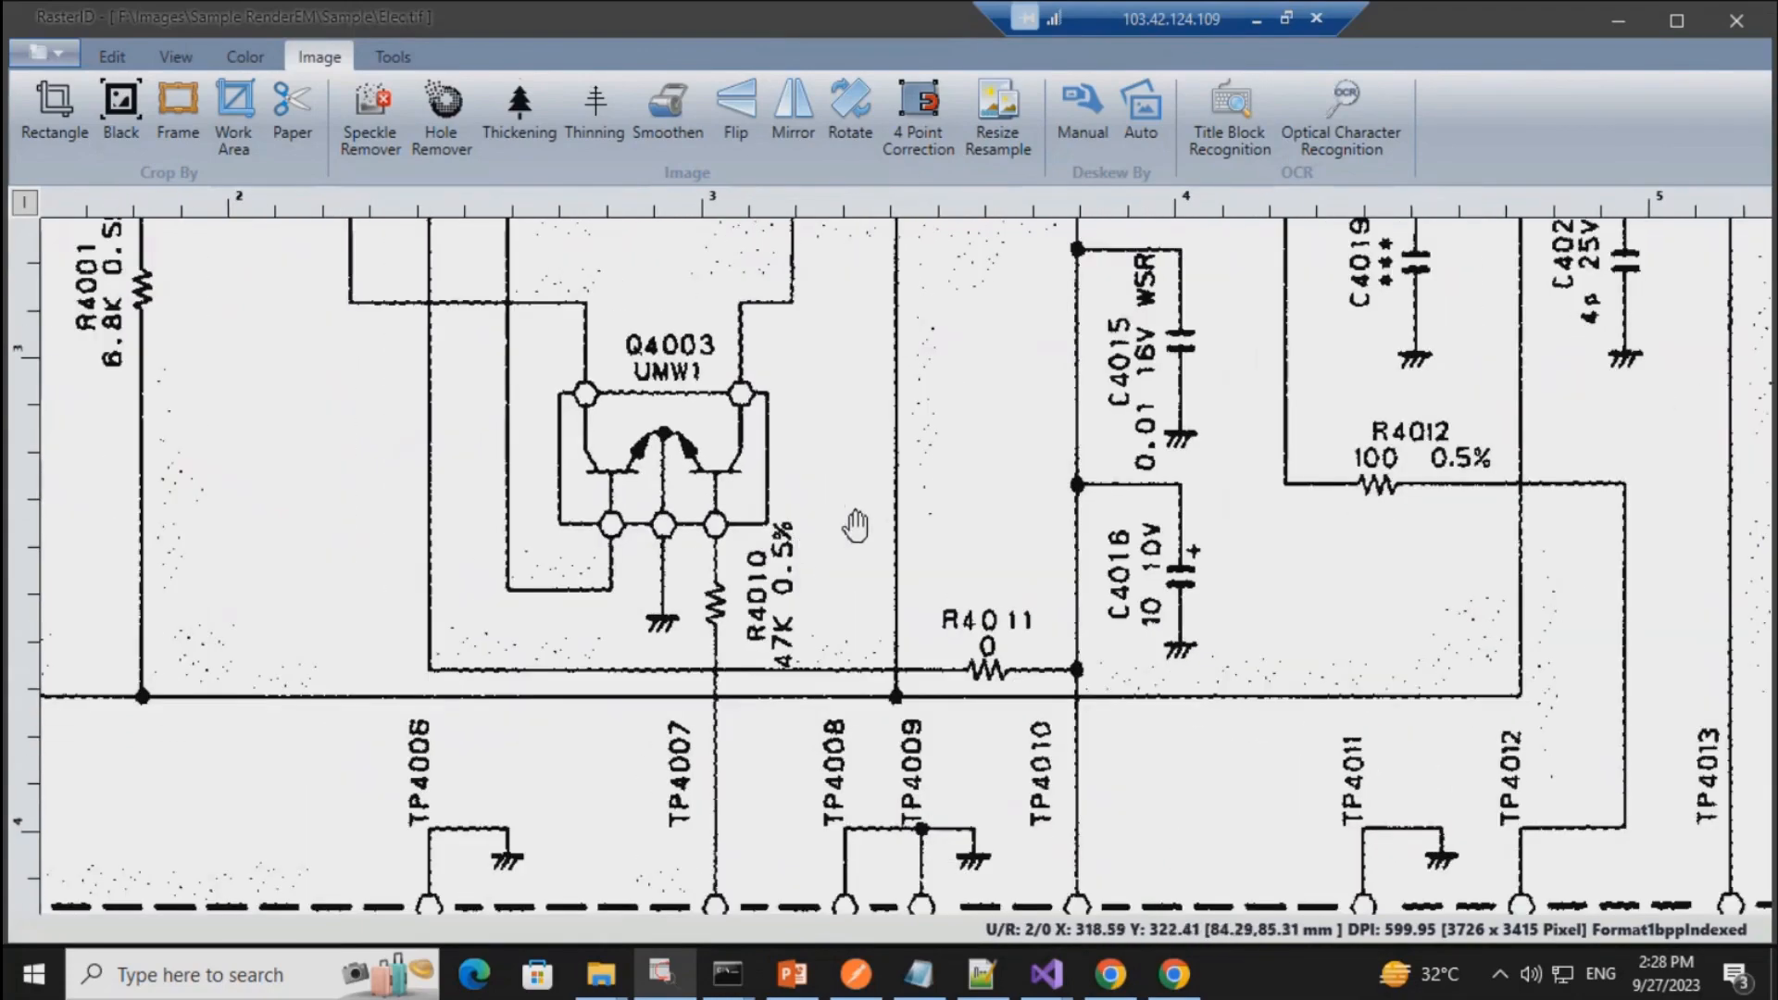
{"action": "scroll", "coordinate": [736, 435], "scroll_direction": "down", "scroll_amount": 1}
{"action": "left_click_drag", "start_coordinate": [737, 435], "coordinate": [726, 505]}
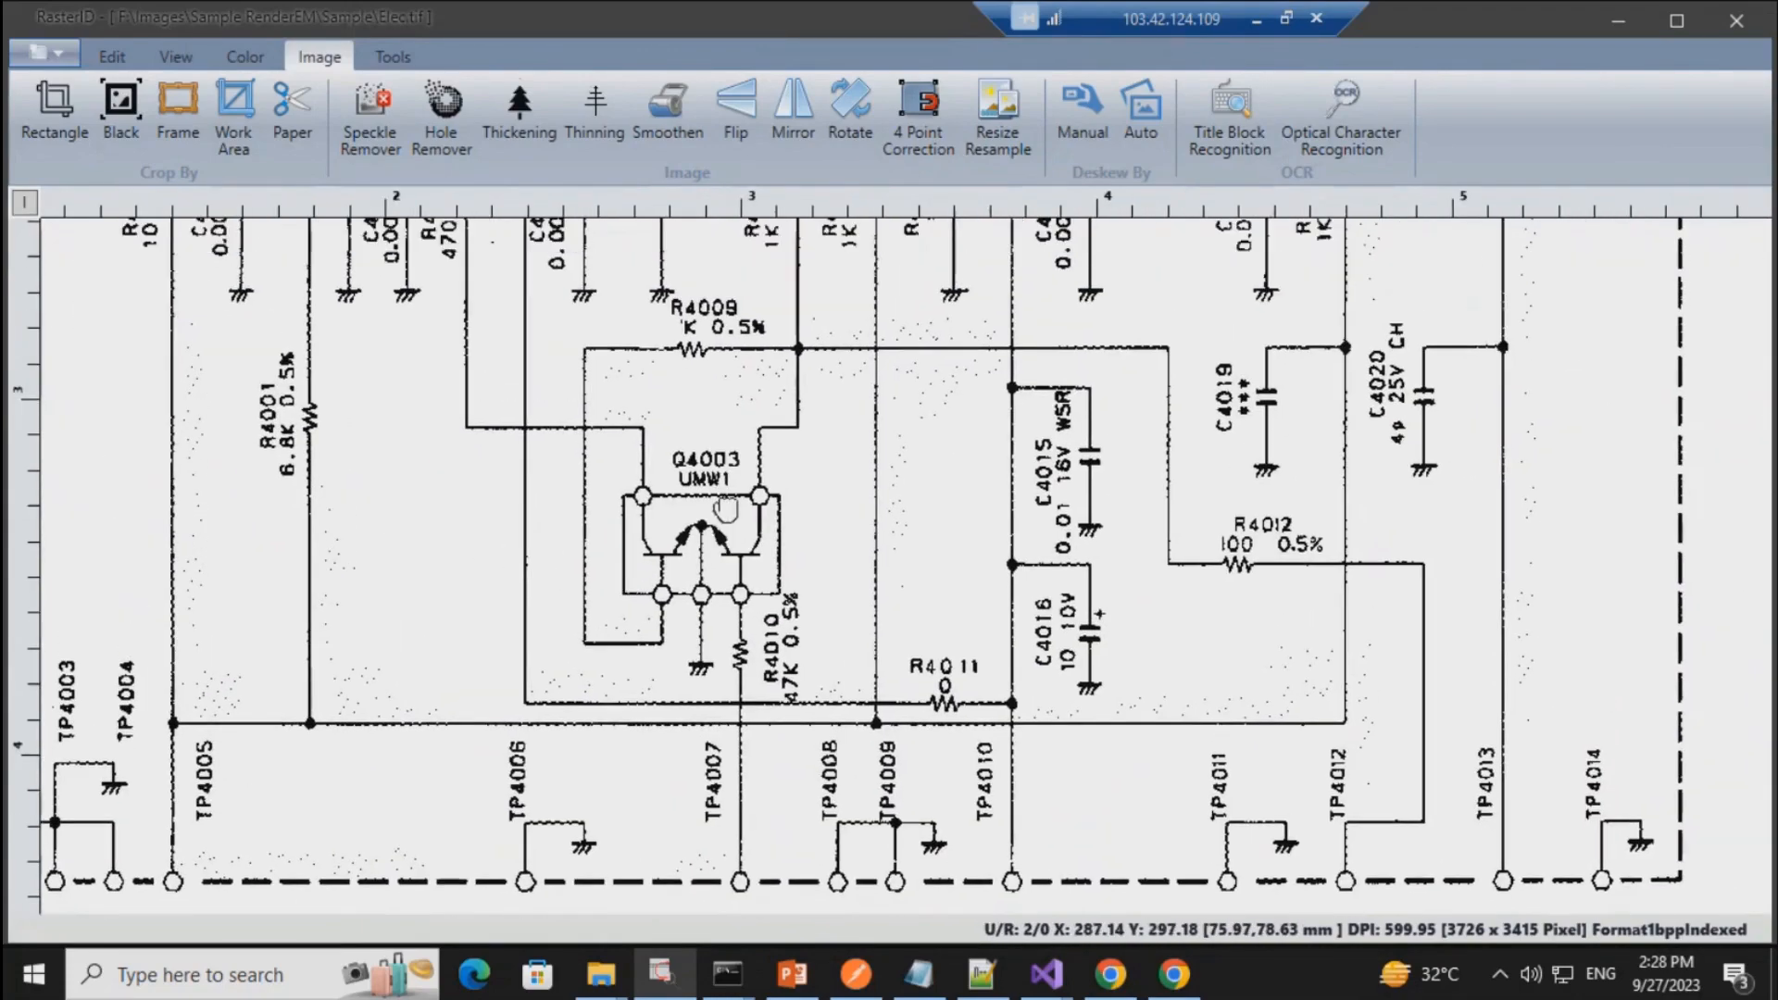
Step: Remove the speckles from the whole drawing with Speckle Remover, using Auto Estimate for the speckle size
{"action": "left_click", "coordinate": [376, 152]}
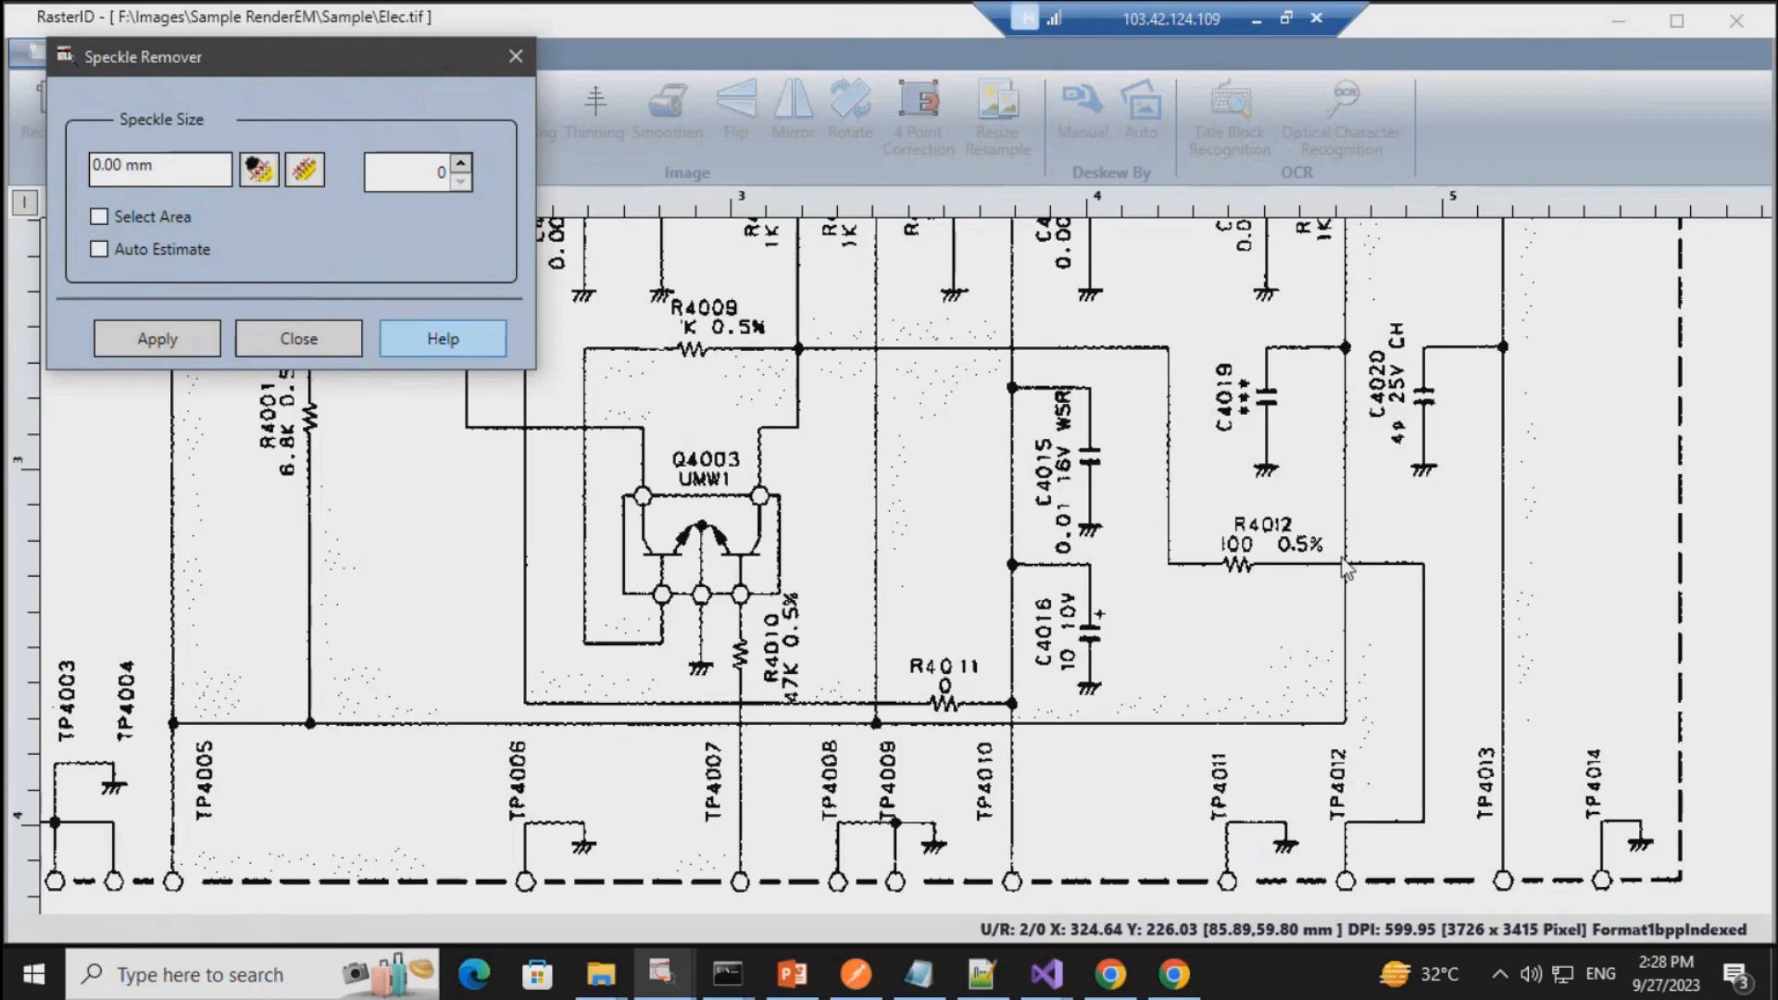
{"action": "left_click", "coordinate": [99, 249]}
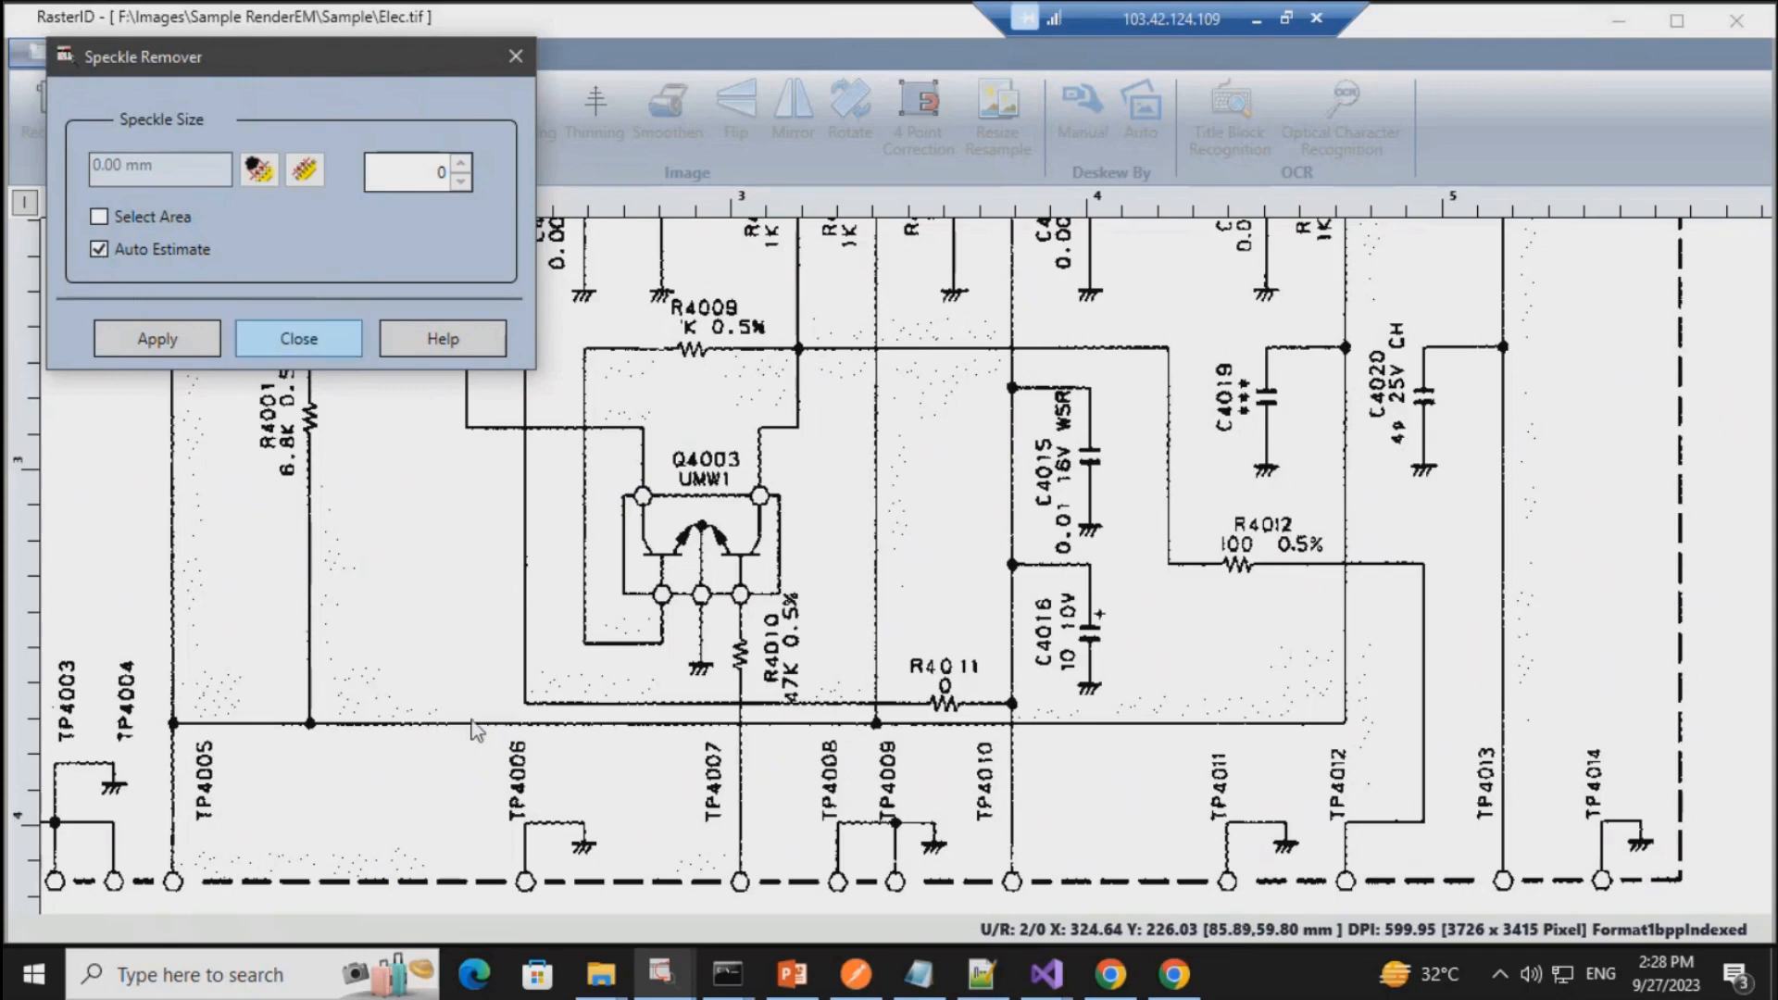
{"action": "left_click", "coordinate": [172, 341]}
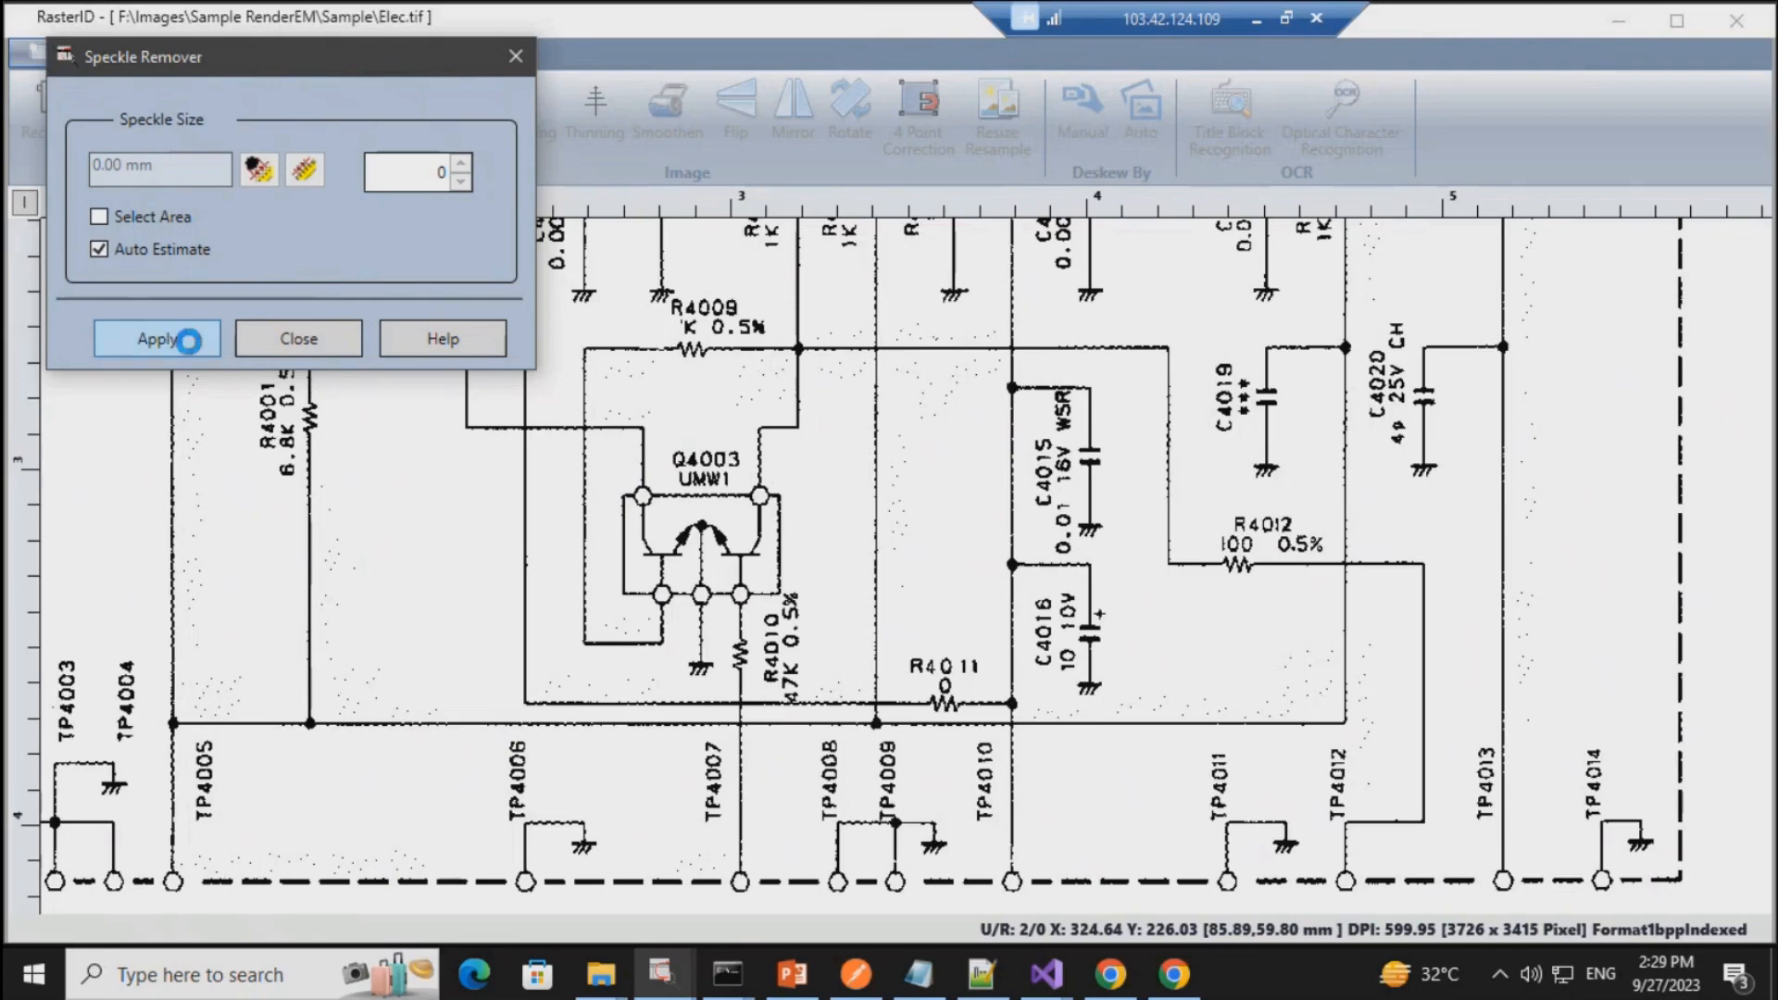
{"action": "left_click", "coordinate": [188, 341]}
{"action": "left_click", "coordinate": [515, 55]}
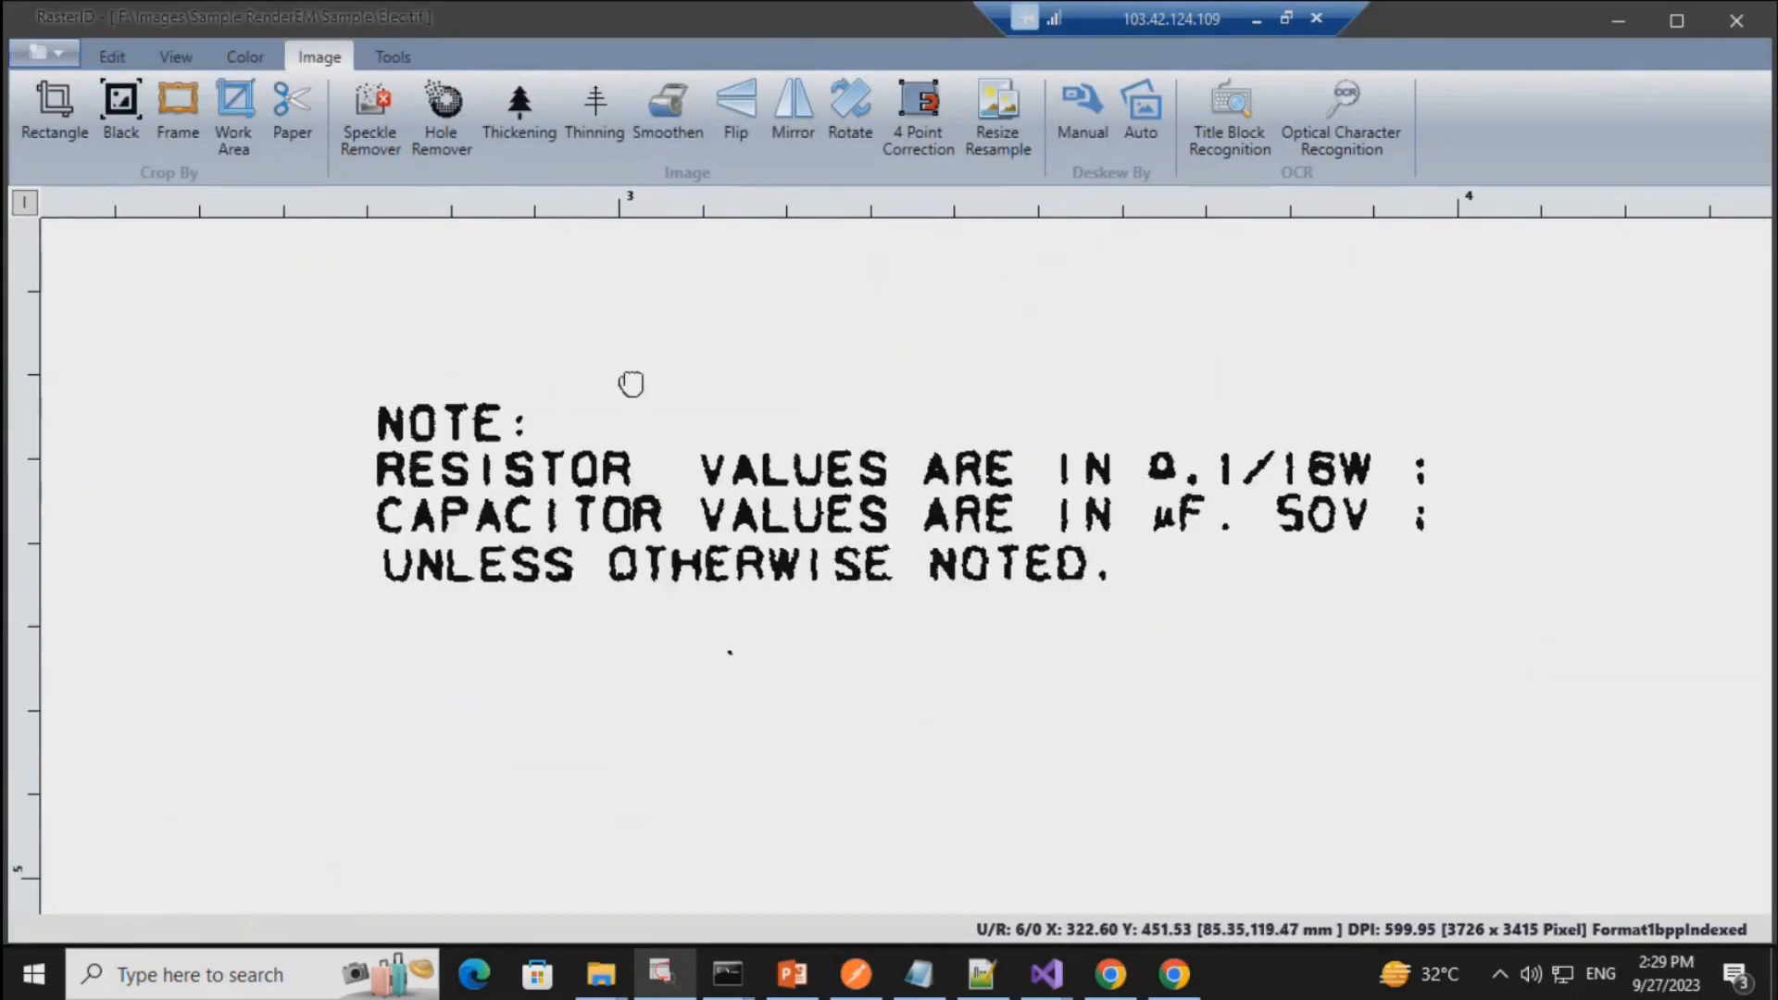
Step: Remove the leftover speck below the note text with Speckle Remover, using Auto Estimate limited to a selected area around it
{"action": "left_click_drag", "start_coordinate": [630, 386], "coordinate": [761, 392]}
{"action": "left_click_drag", "start_coordinate": [868, 734], "coordinate": [964, 682]}
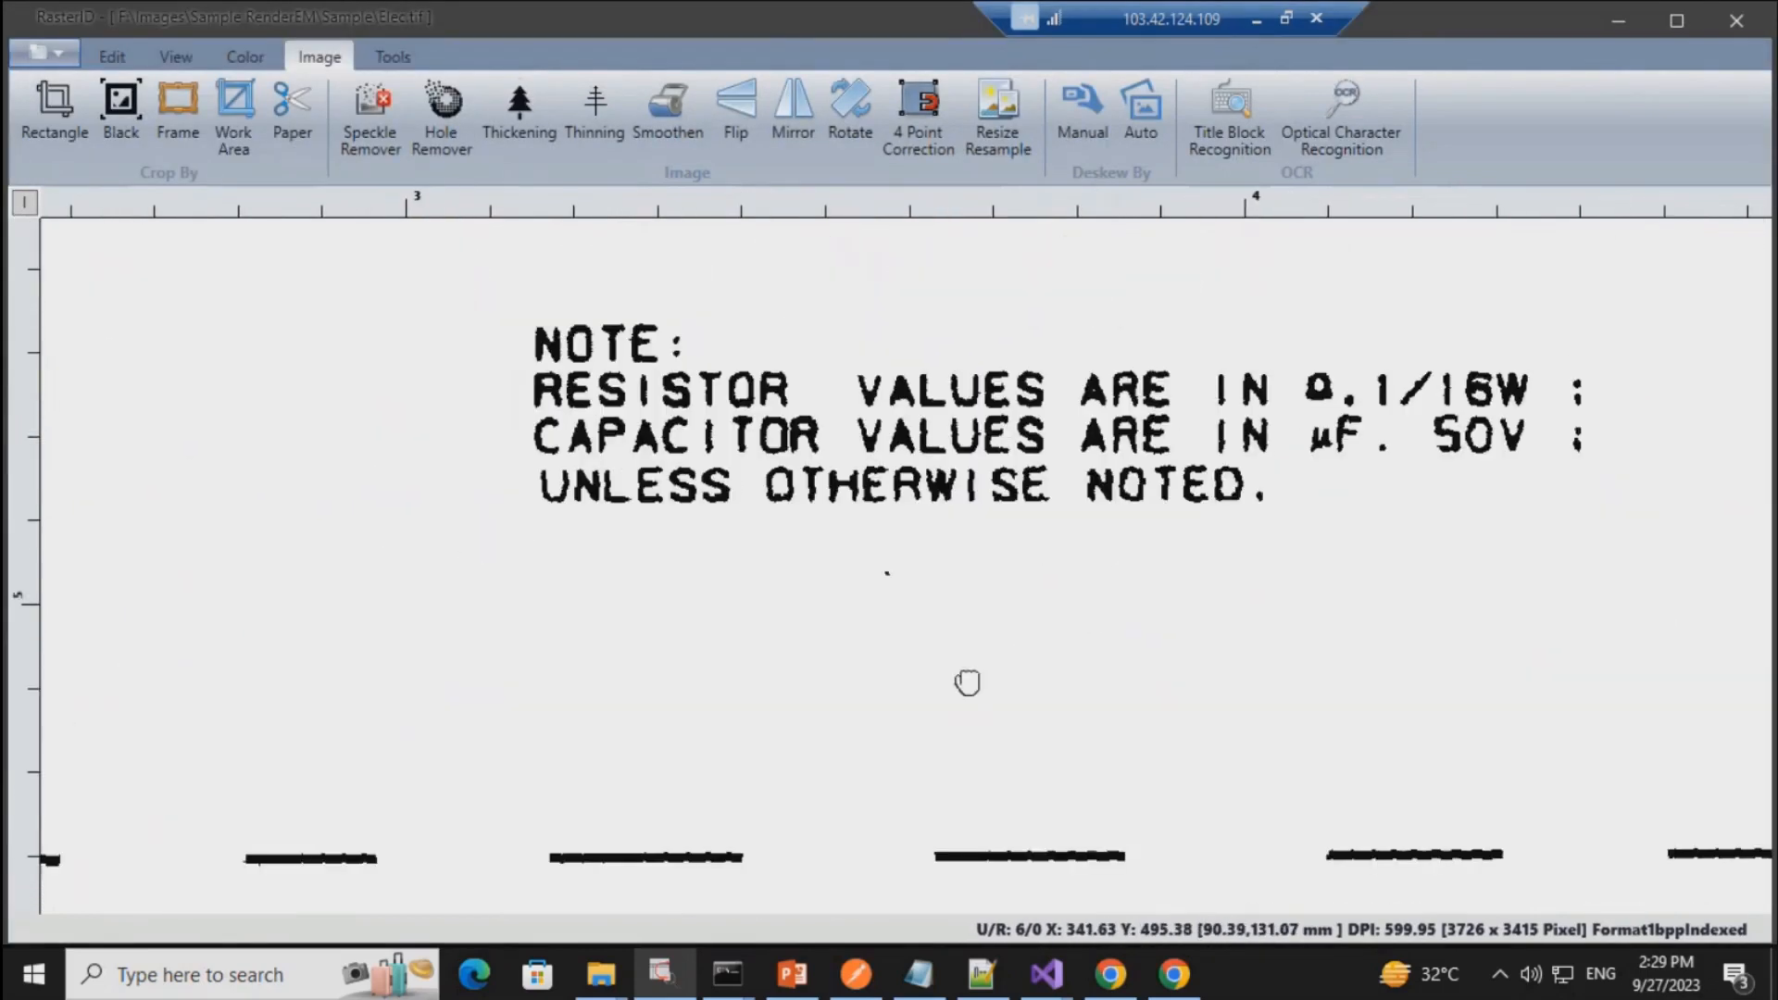
{"action": "scroll", "coordinate": [943, 586], "scroll_direction": "up", "scroll_amount": 1}
{"action": "scroll", "coordinate": [942, 585], "scroll_direction": "up", "scroll_amount": 2}
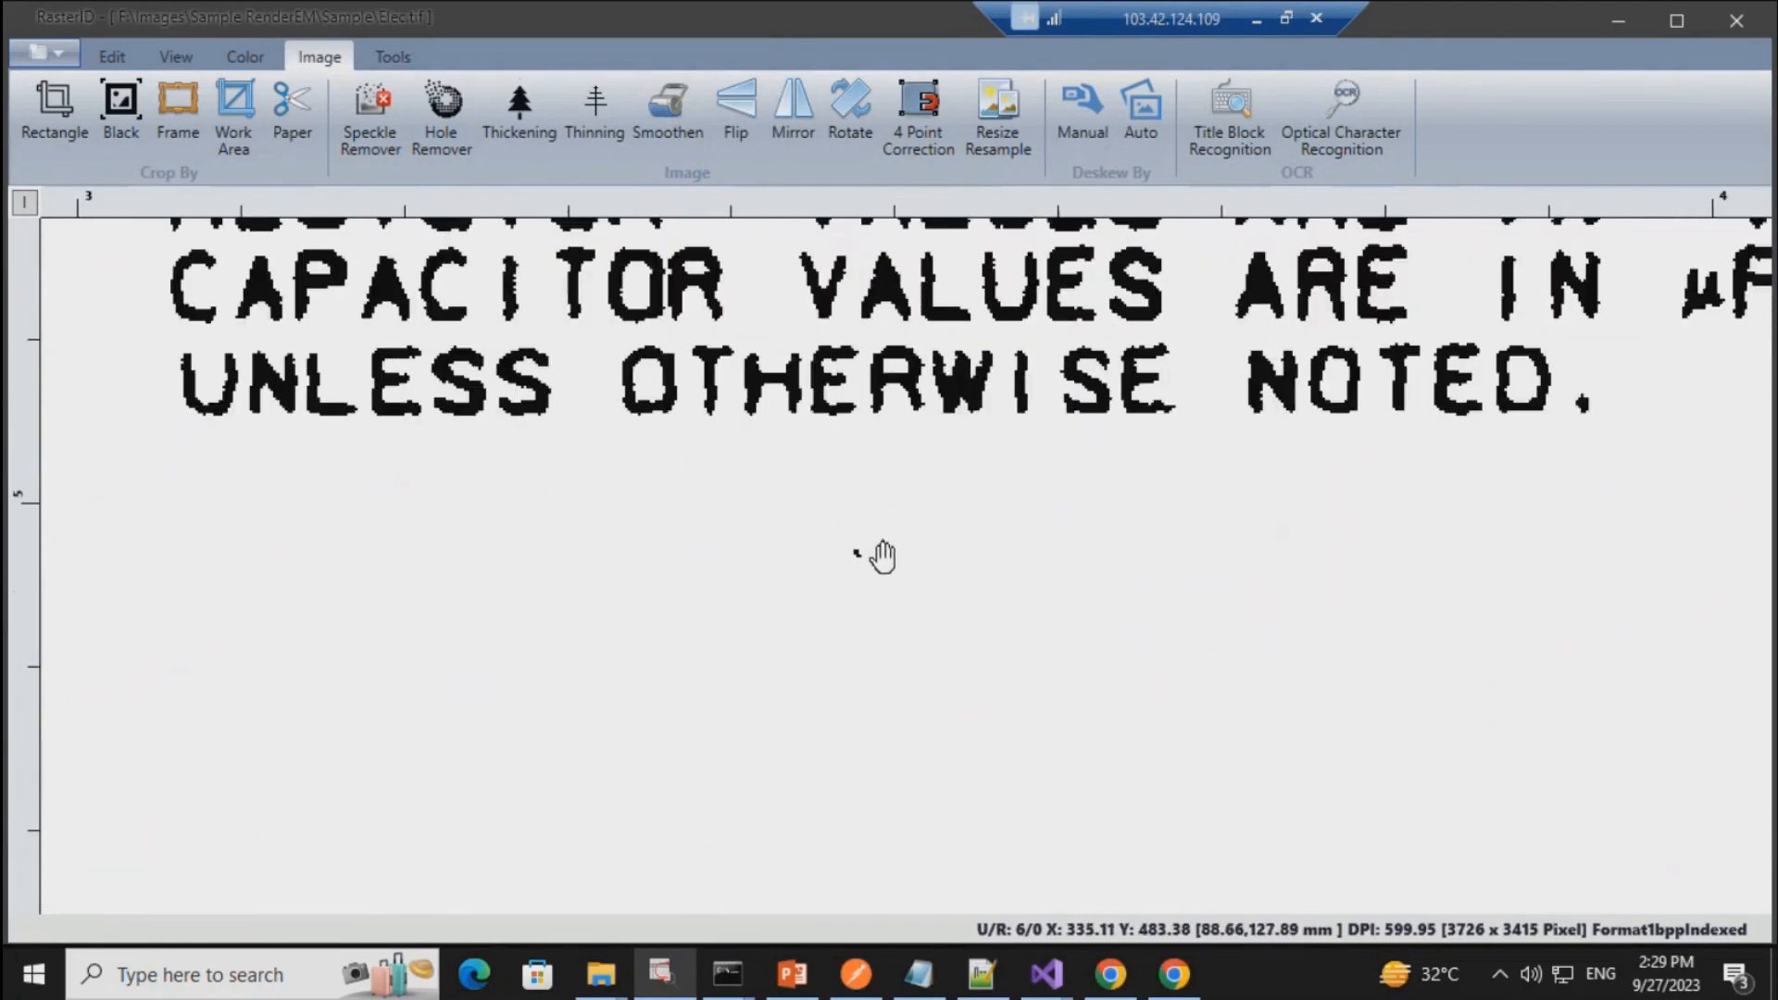
{"action": "scroll", "coordinate": [880, 555], "scroll_direction": "up", "scroll_amount": 1}
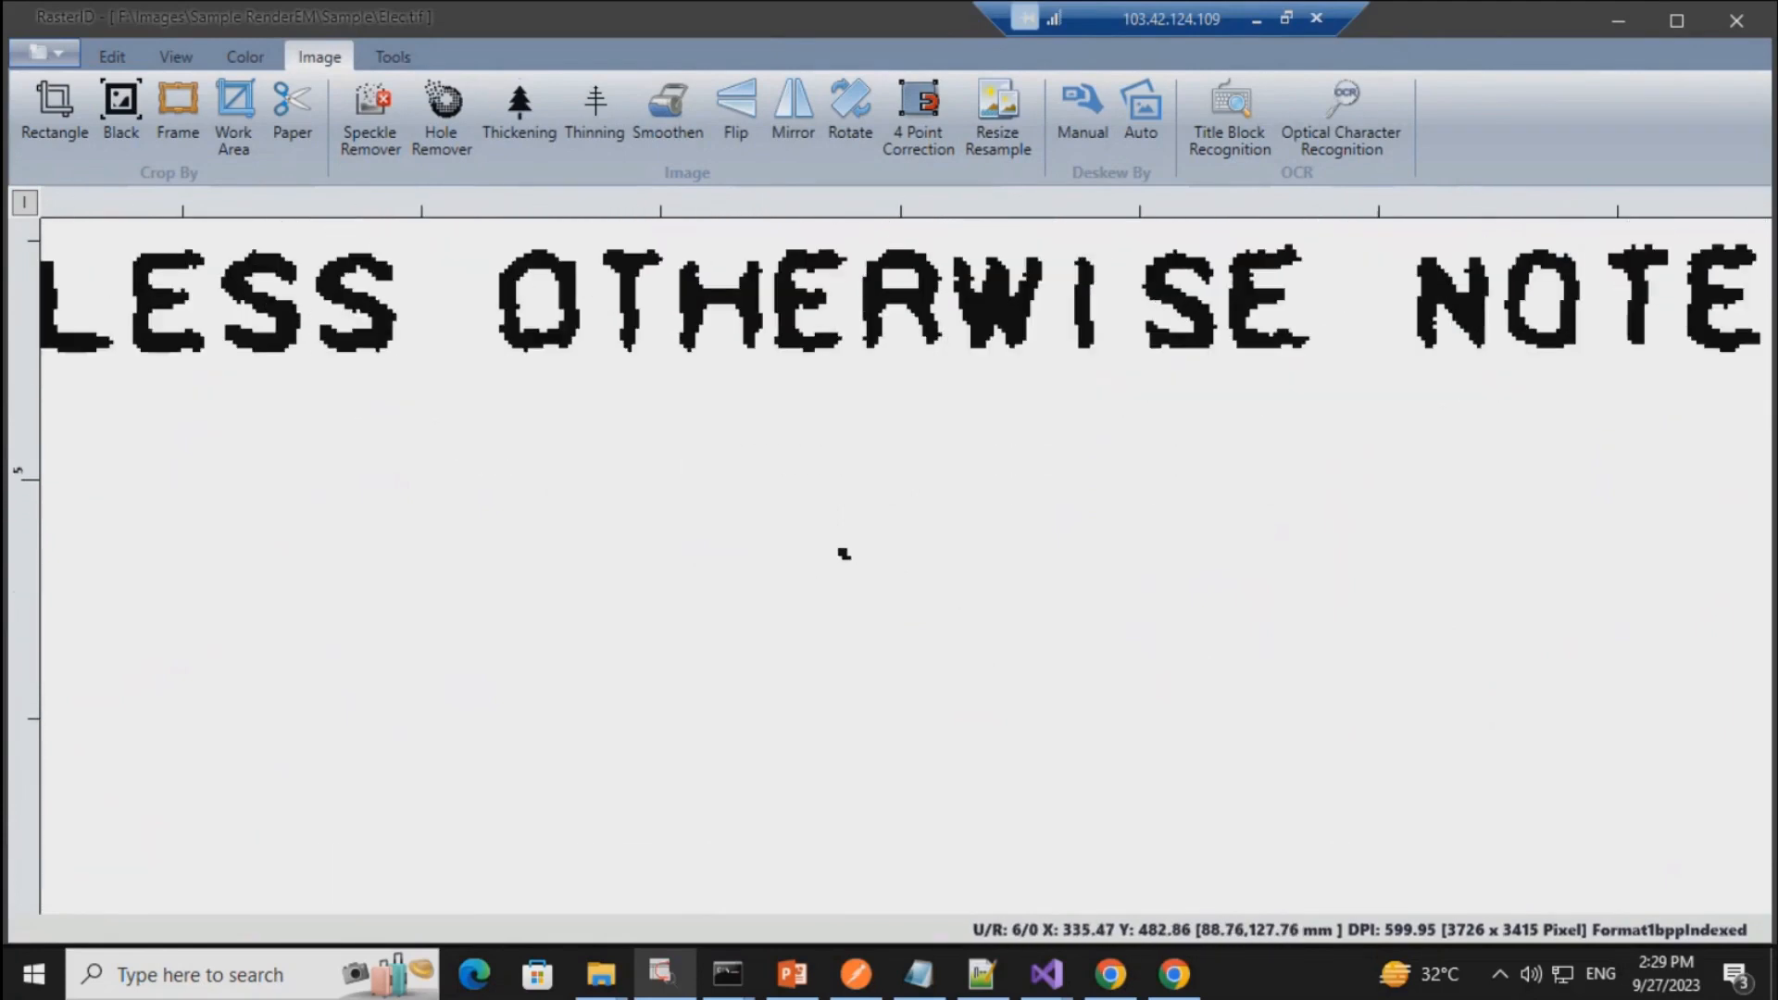
{"action": "left_click", "coordinate": [370, 113]}
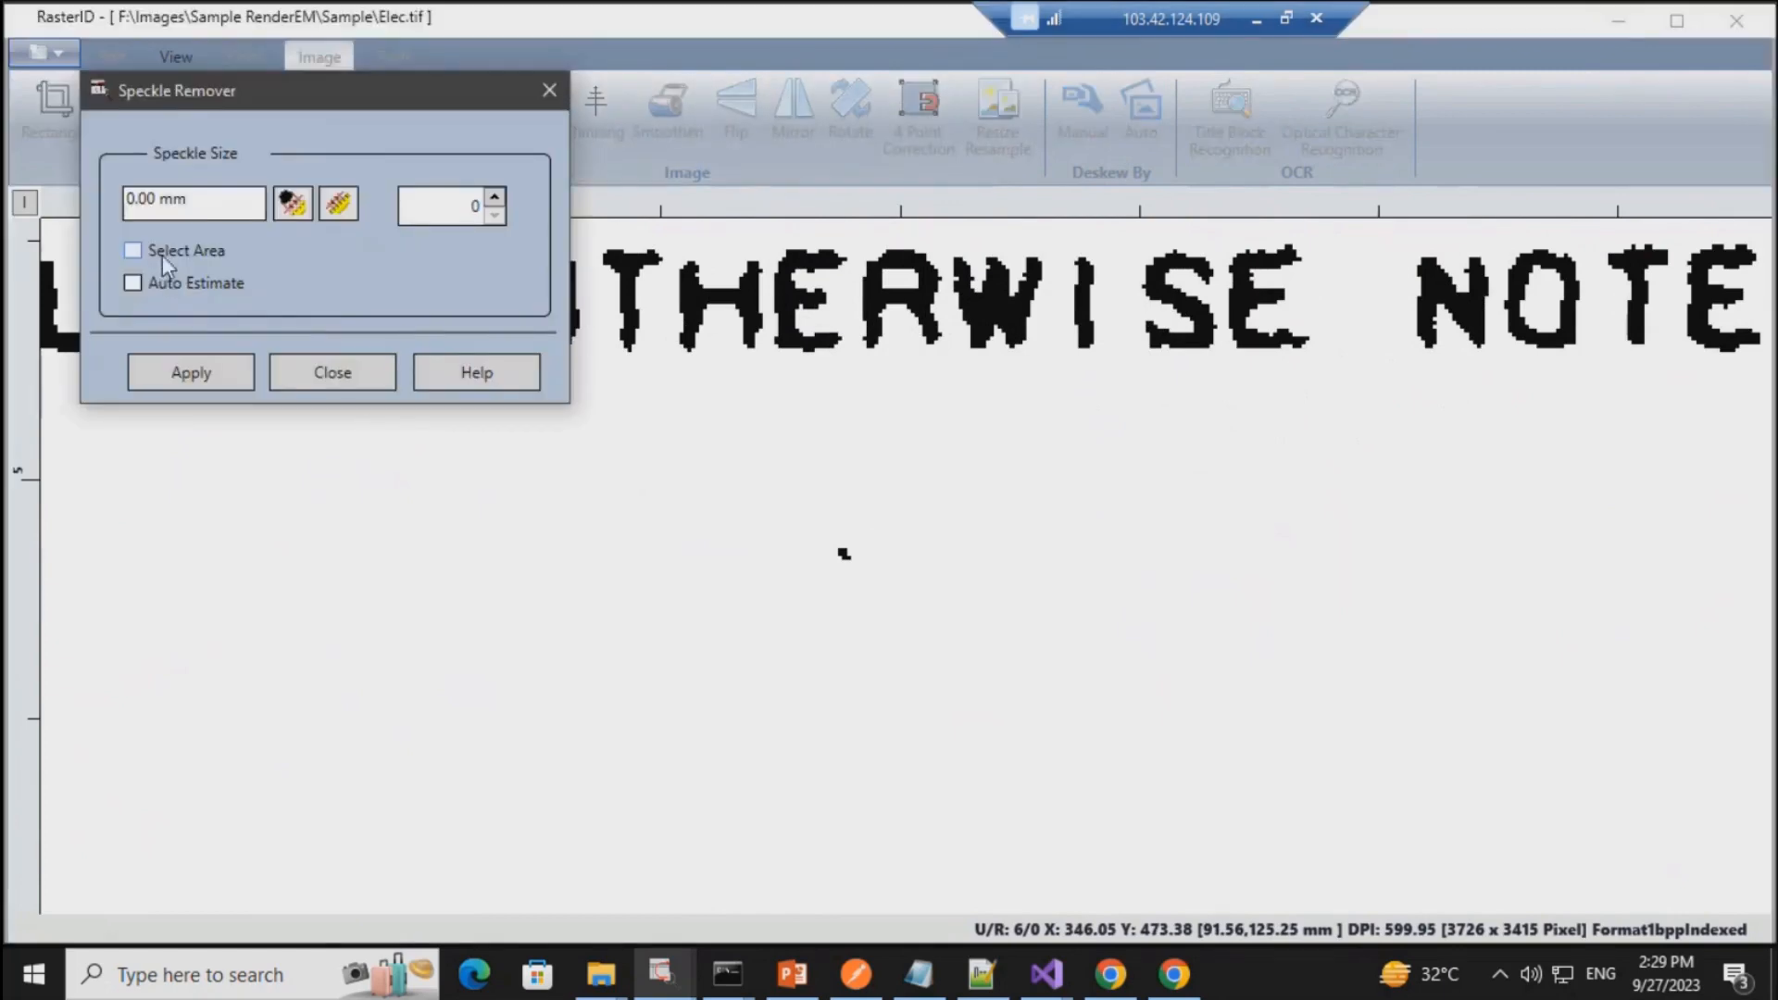
{"action": "left_click", "coordinate": [332, 372]}
{"action": "left_click_drag", "start_coordinate": [651, 457], "coordinate": [1274, 778]}
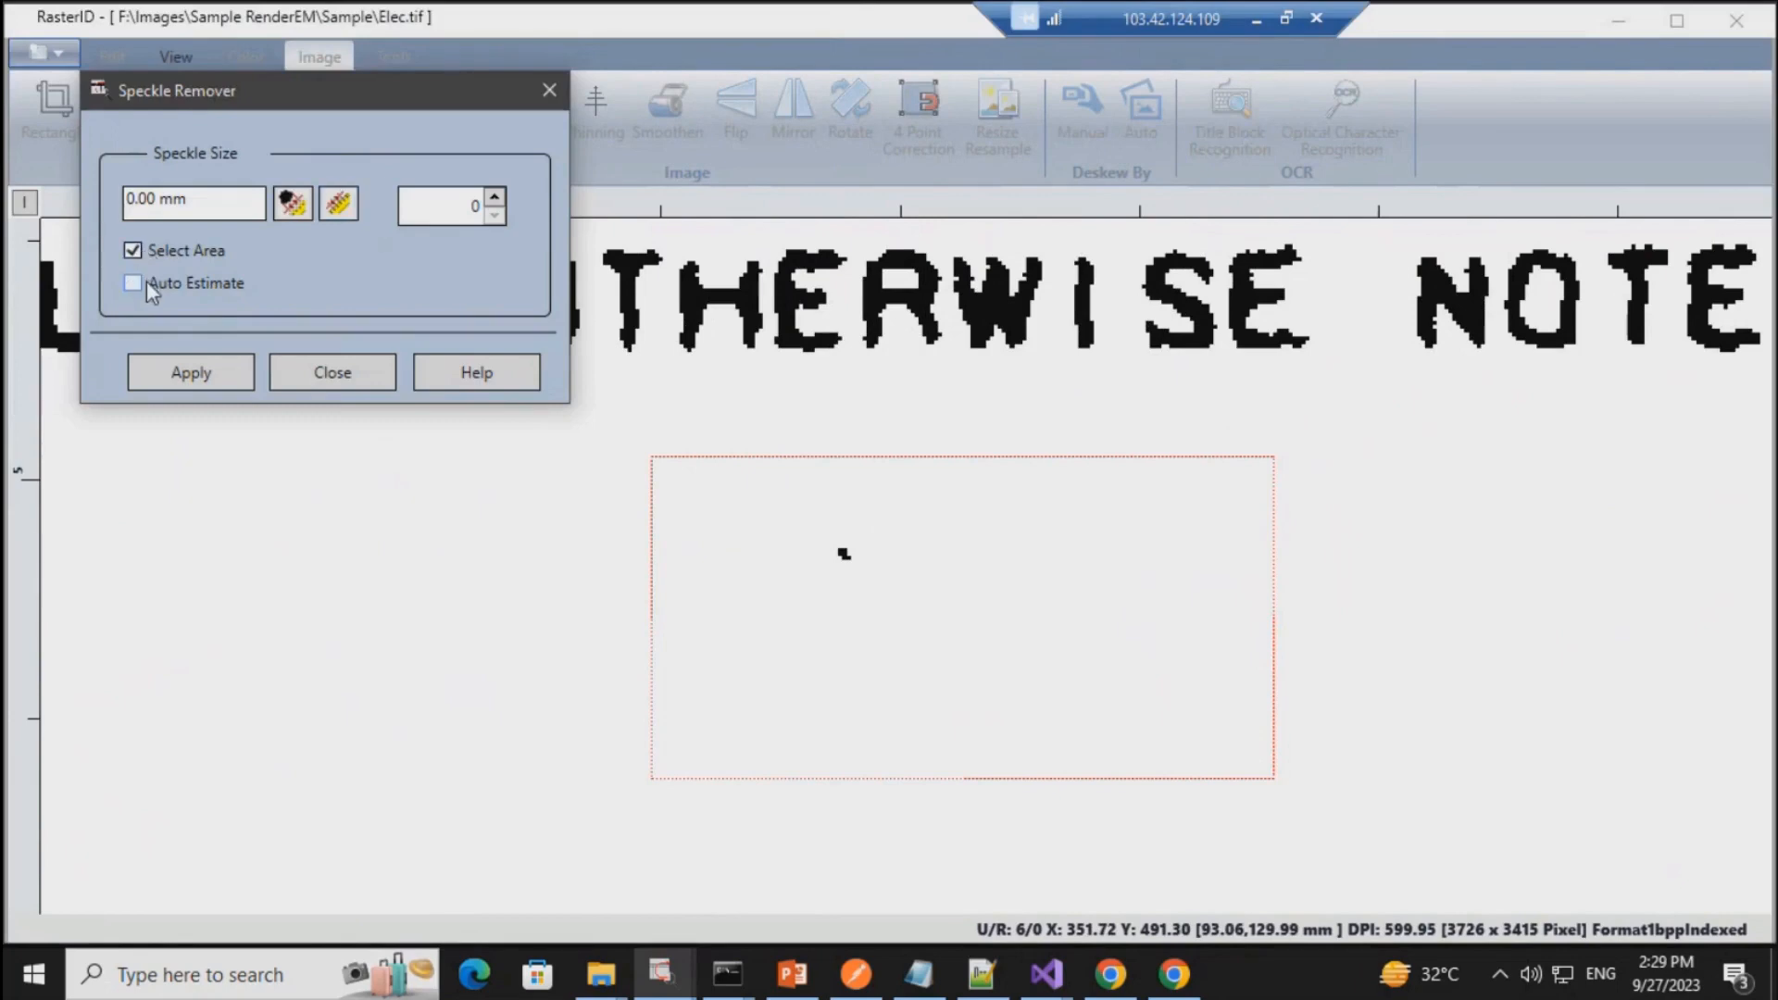
{"action": "left_click", "coordinate": [222, 375]}
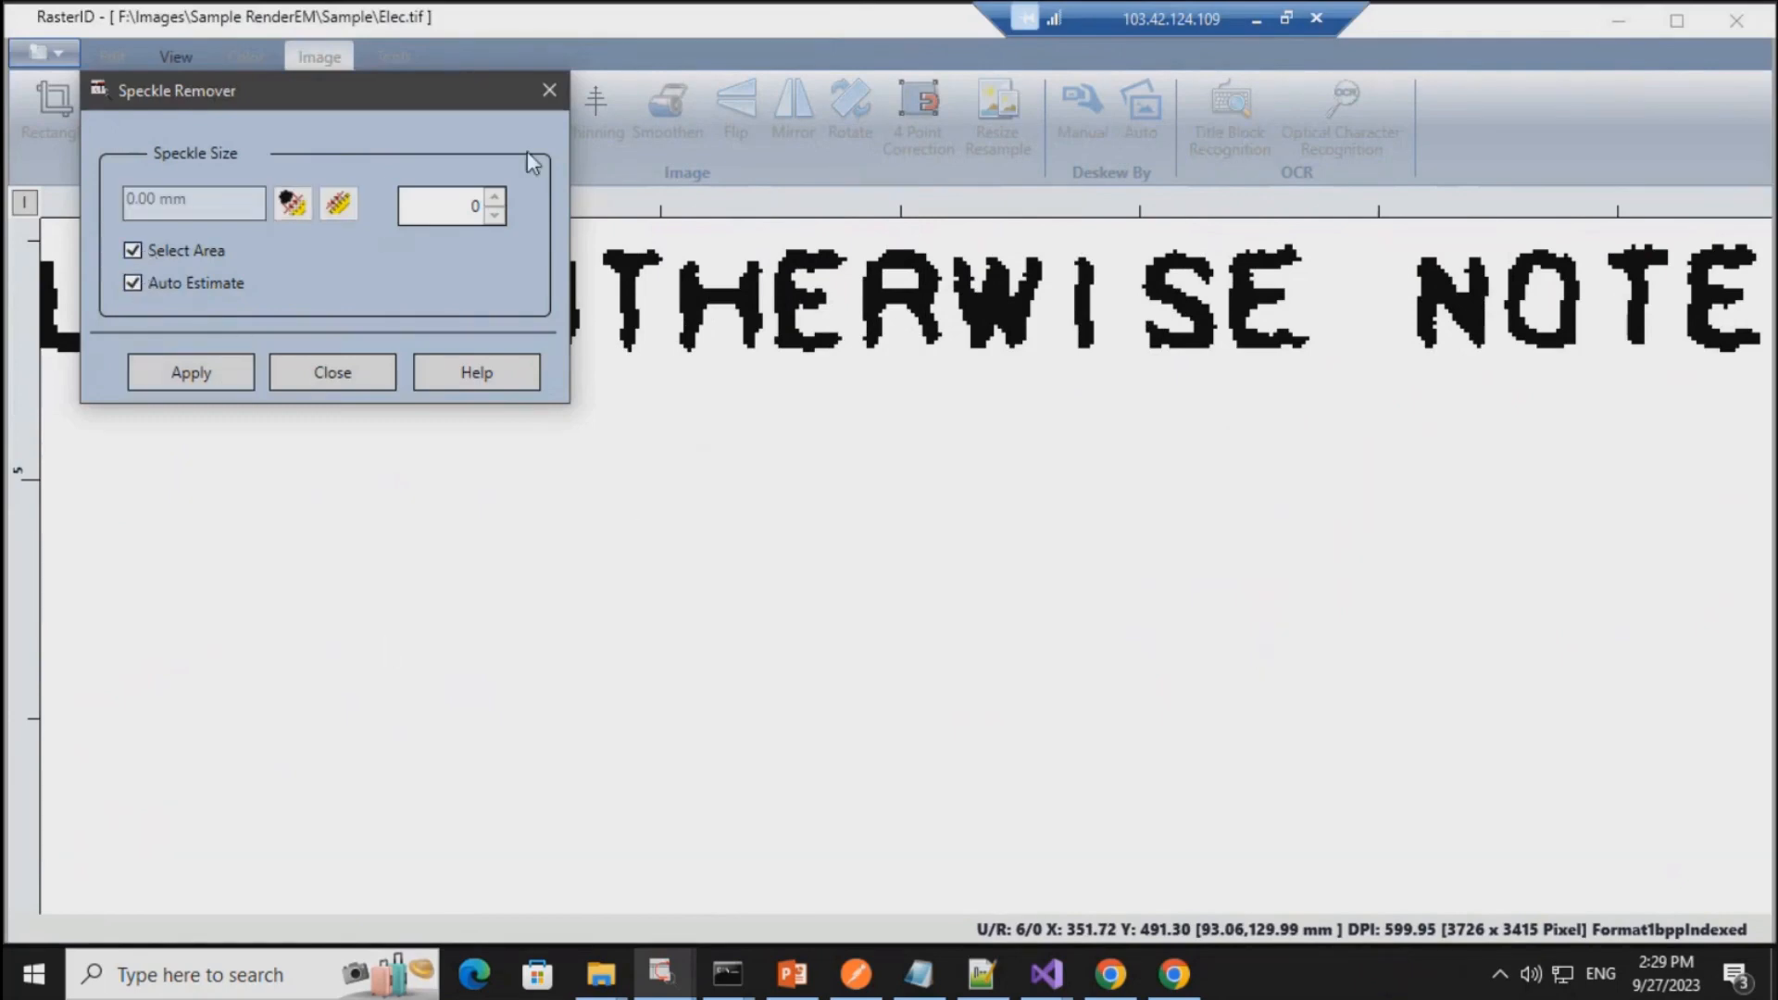
{"action": "left_click", "coordinate": [549, 89]}
{"action": "scroll", "coordinate": [903, 597], "scroll_direction": "down", "scroll_amount": 3}
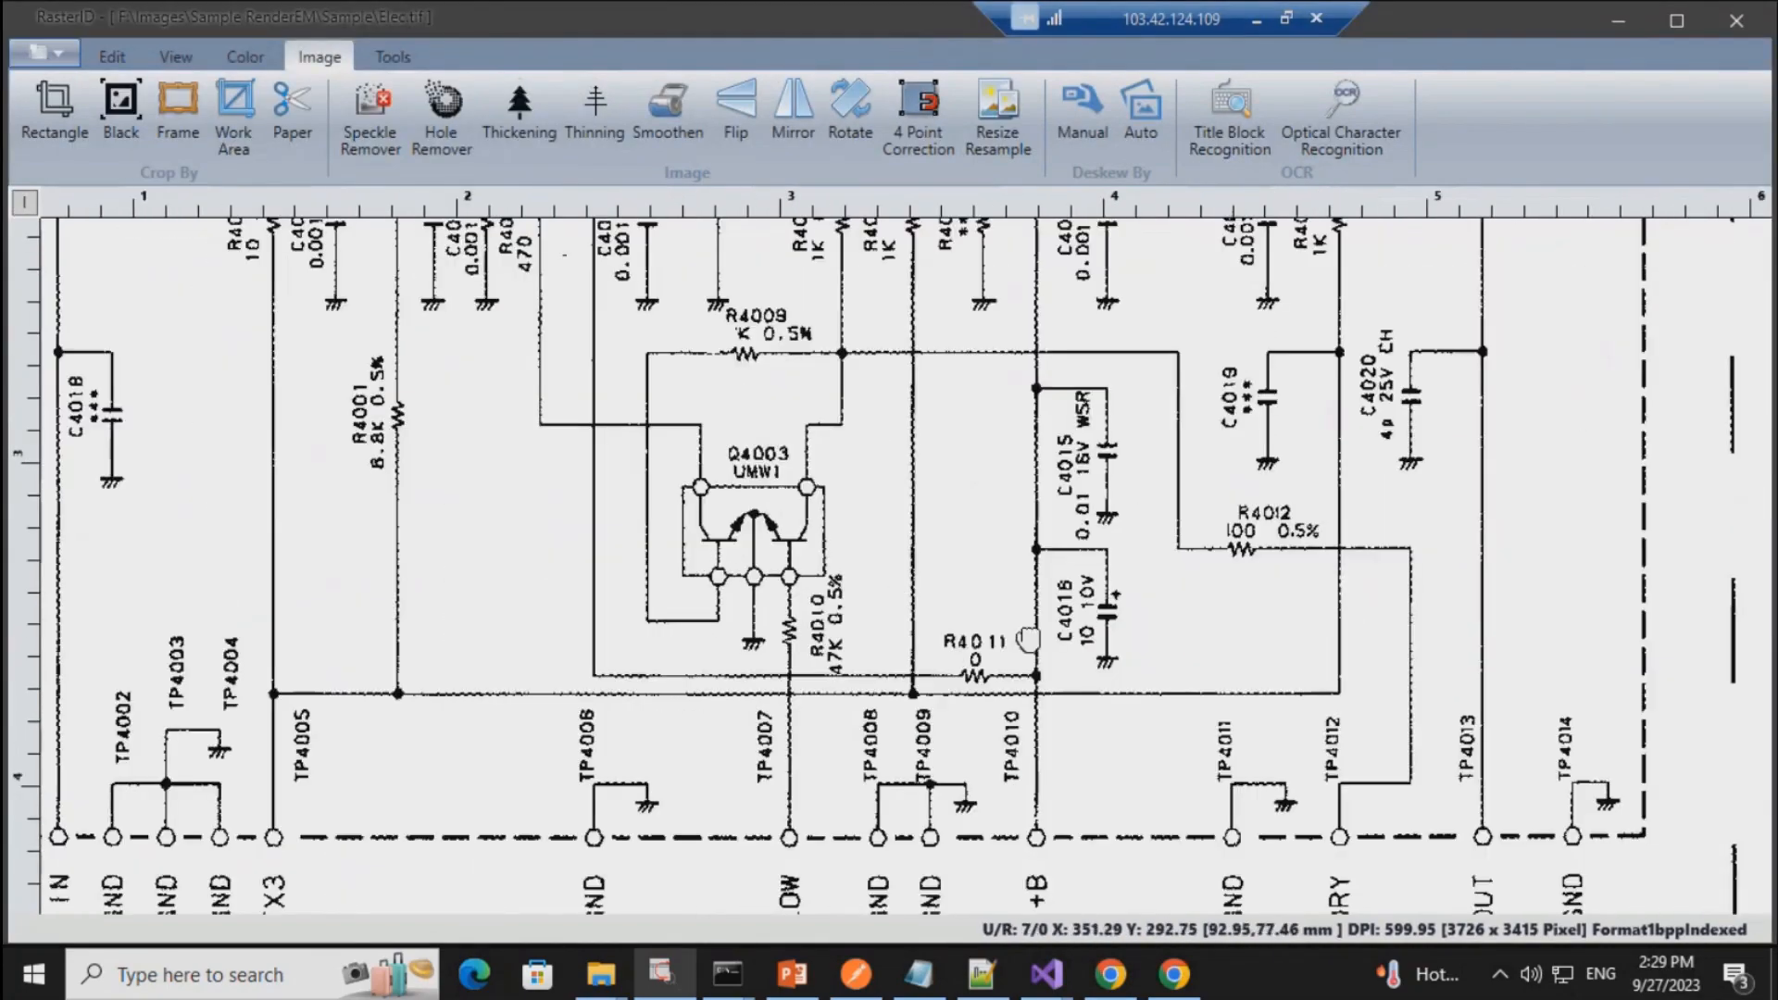
Step: Crop the drawing with a rectangle drawn around its outer dashed border
{"action": "scroll", "coordinate": [1000, 570], "scroll_direction": "down", "scroll_amount": 2}
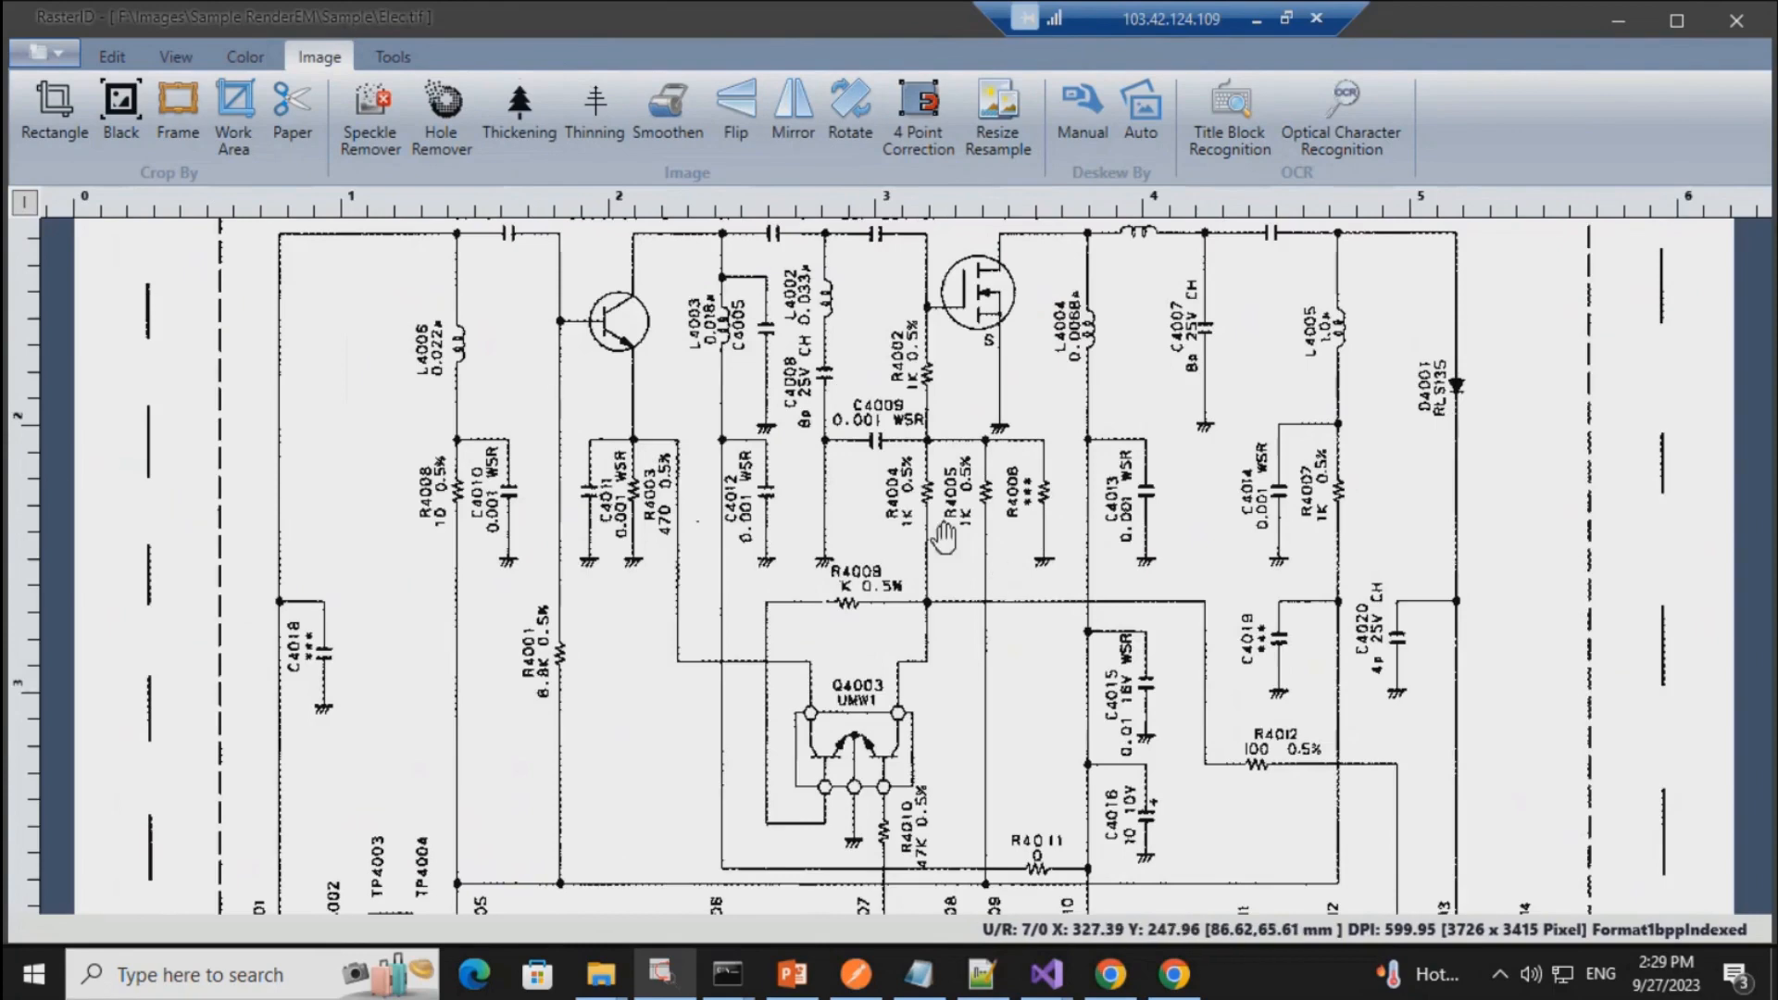
{"action": "scroll", "coordinate": [1000, 574], "scroll_direction": "up", "scroll_amount": 3}
{"action": "scroll", "coordinate": [912, 576], "scroll_direction": "down", "scroll_amount": 2}
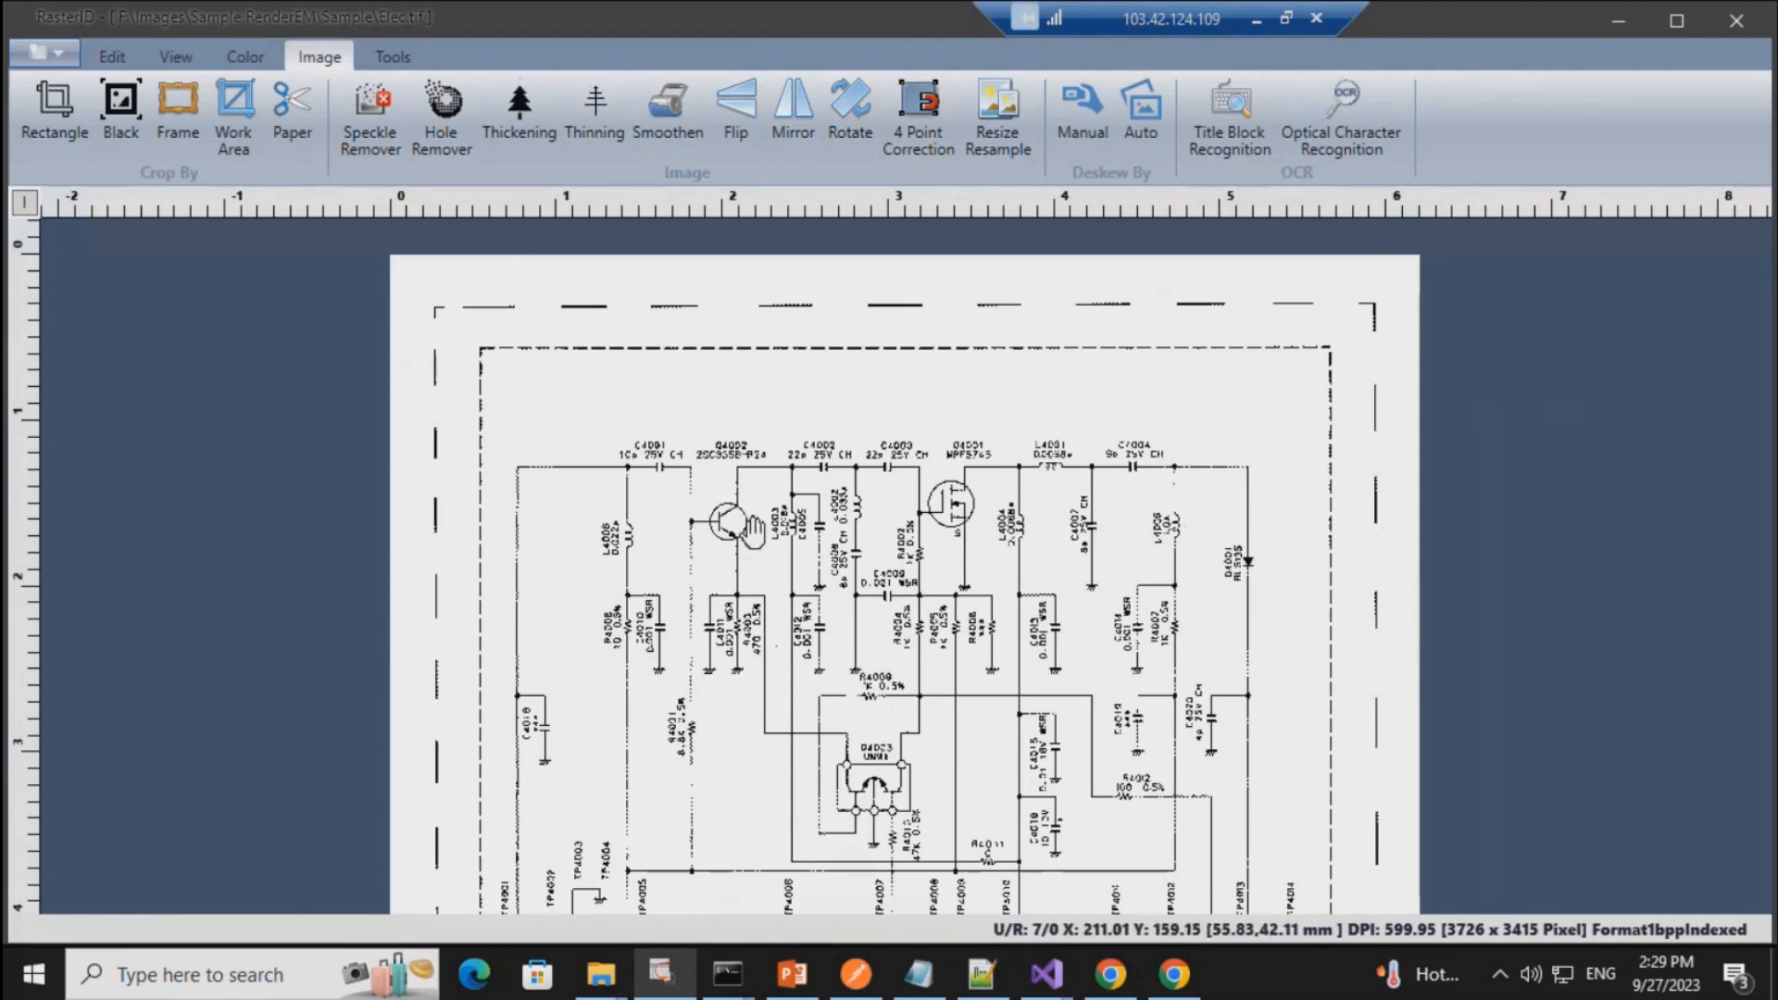
{"action": "scroll", "coordinate": [767, 518], "scroll_direction": "up", "scroll_amount": 2}
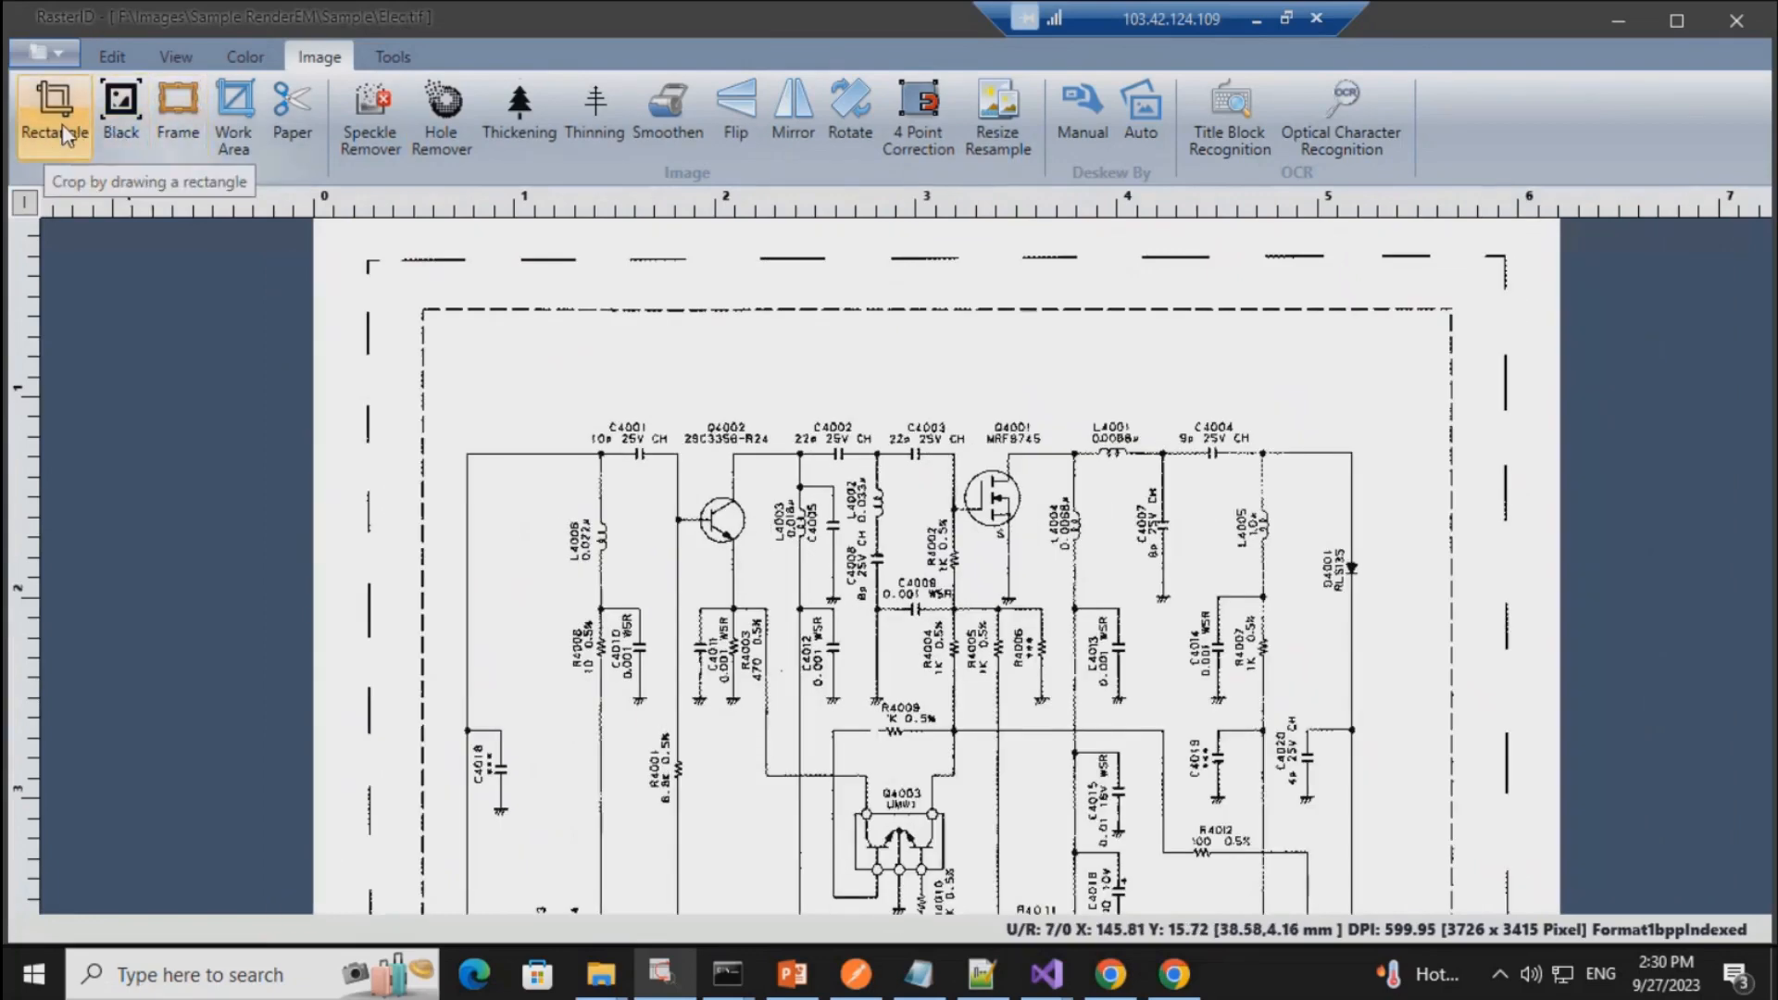
{"action": "left_click", "coordinate": [67, 134]}
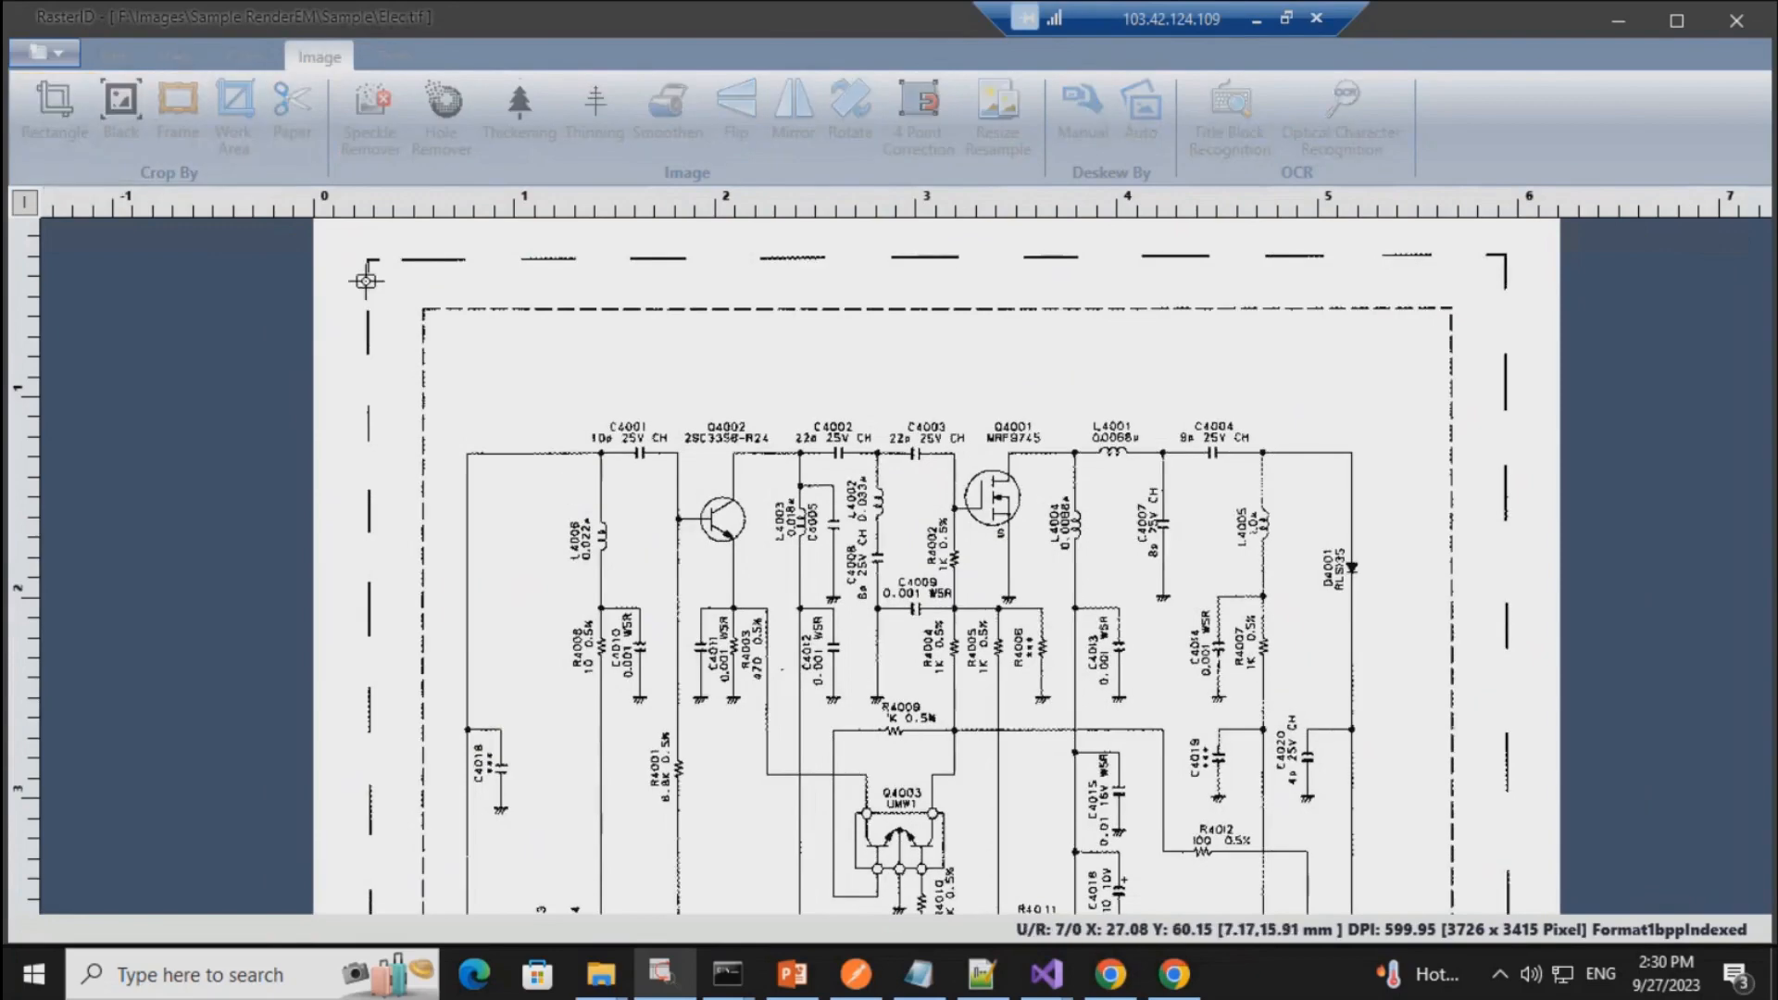
{"action": "mouse_move", "coordinate": [341, 238]}
{"action": "left_mouse_down"}
{"action": "mouse_move", "coordinate": [926, 586]}
{"action": "mouse_move", "coordinate": [1440, 845]}
{"action": "mouse_move", "coordinate": [1178, 584]}
{"action": "left_mouse_up"}
{"action": "scroll", "coordinate": [1109, 552], "scroll_direction": "down", "scroll_amount": 3}
{"action": "scroll", "coordinate": [1086, 543], "scroll_direction": "down", "scroll_amount": 2}
{"action": "left_click_drag", "start_coordinate": [1086, 543], "coordinate": [1306, 817]}
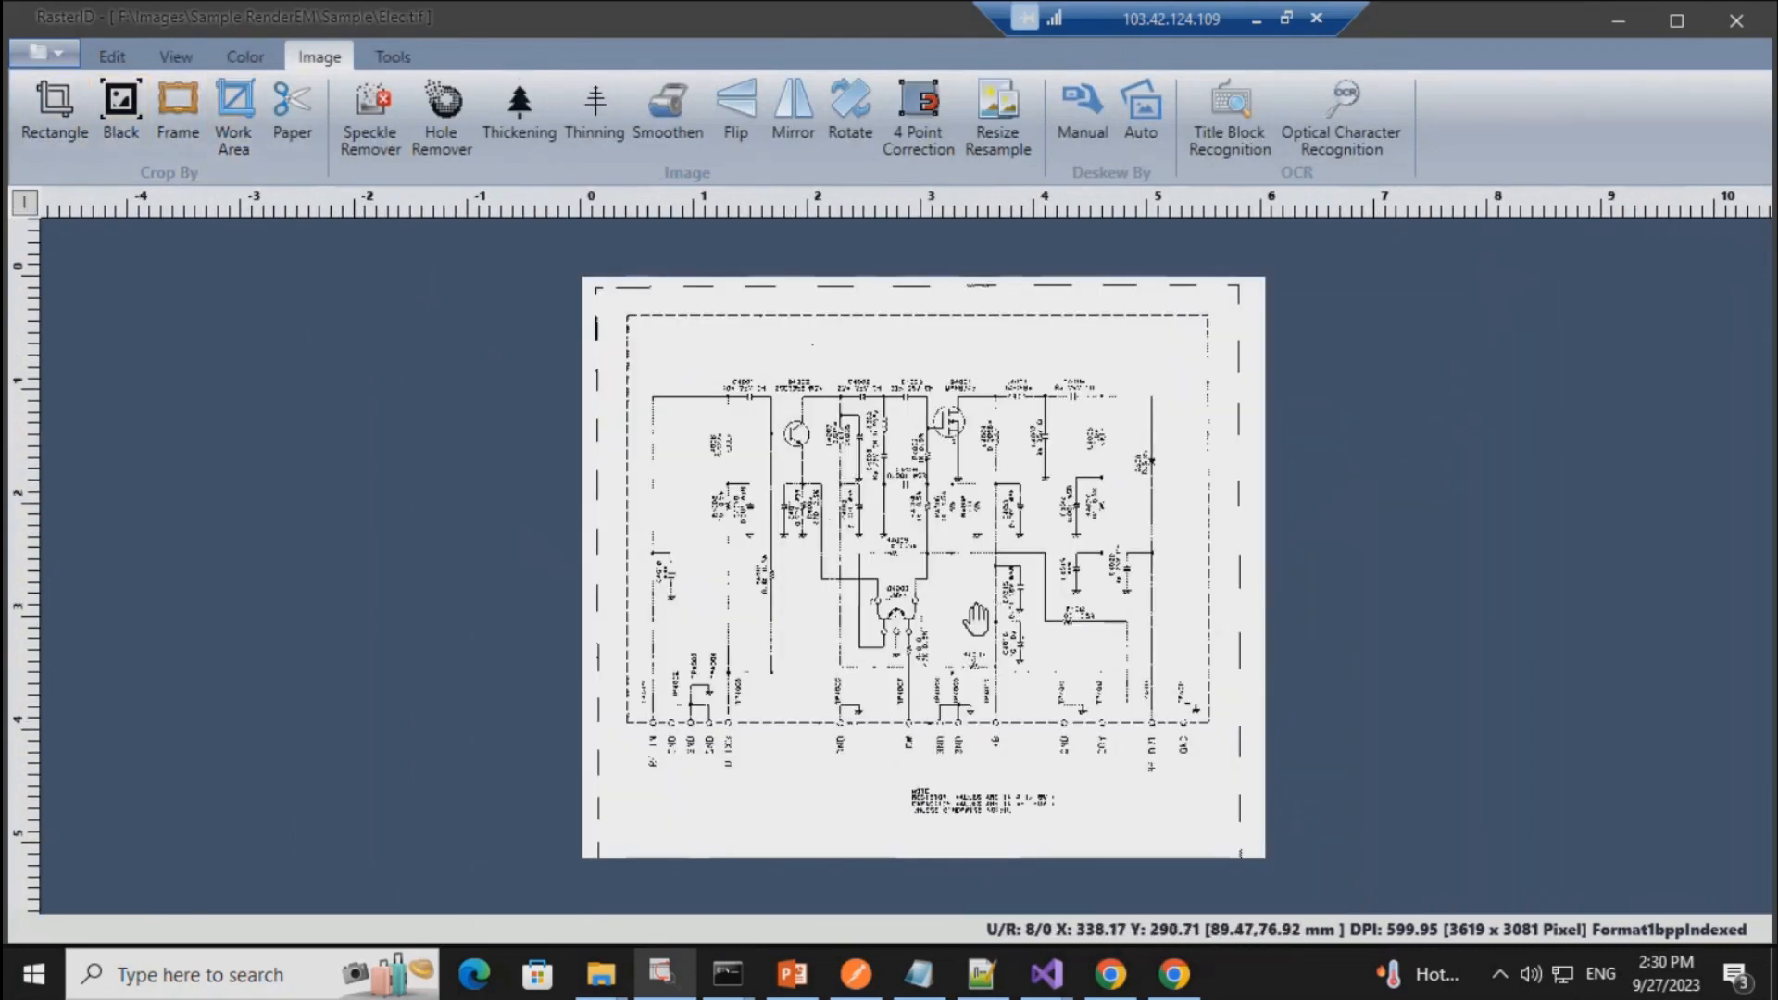
{"action": "scroll", "coordinate": [977, 613], "scroll_direction": "up", "scroll_amount": 1}
{"action": "scroll", "coordinate": [863, 560], "scroll_direction": "up", "scroll_amount": 1}
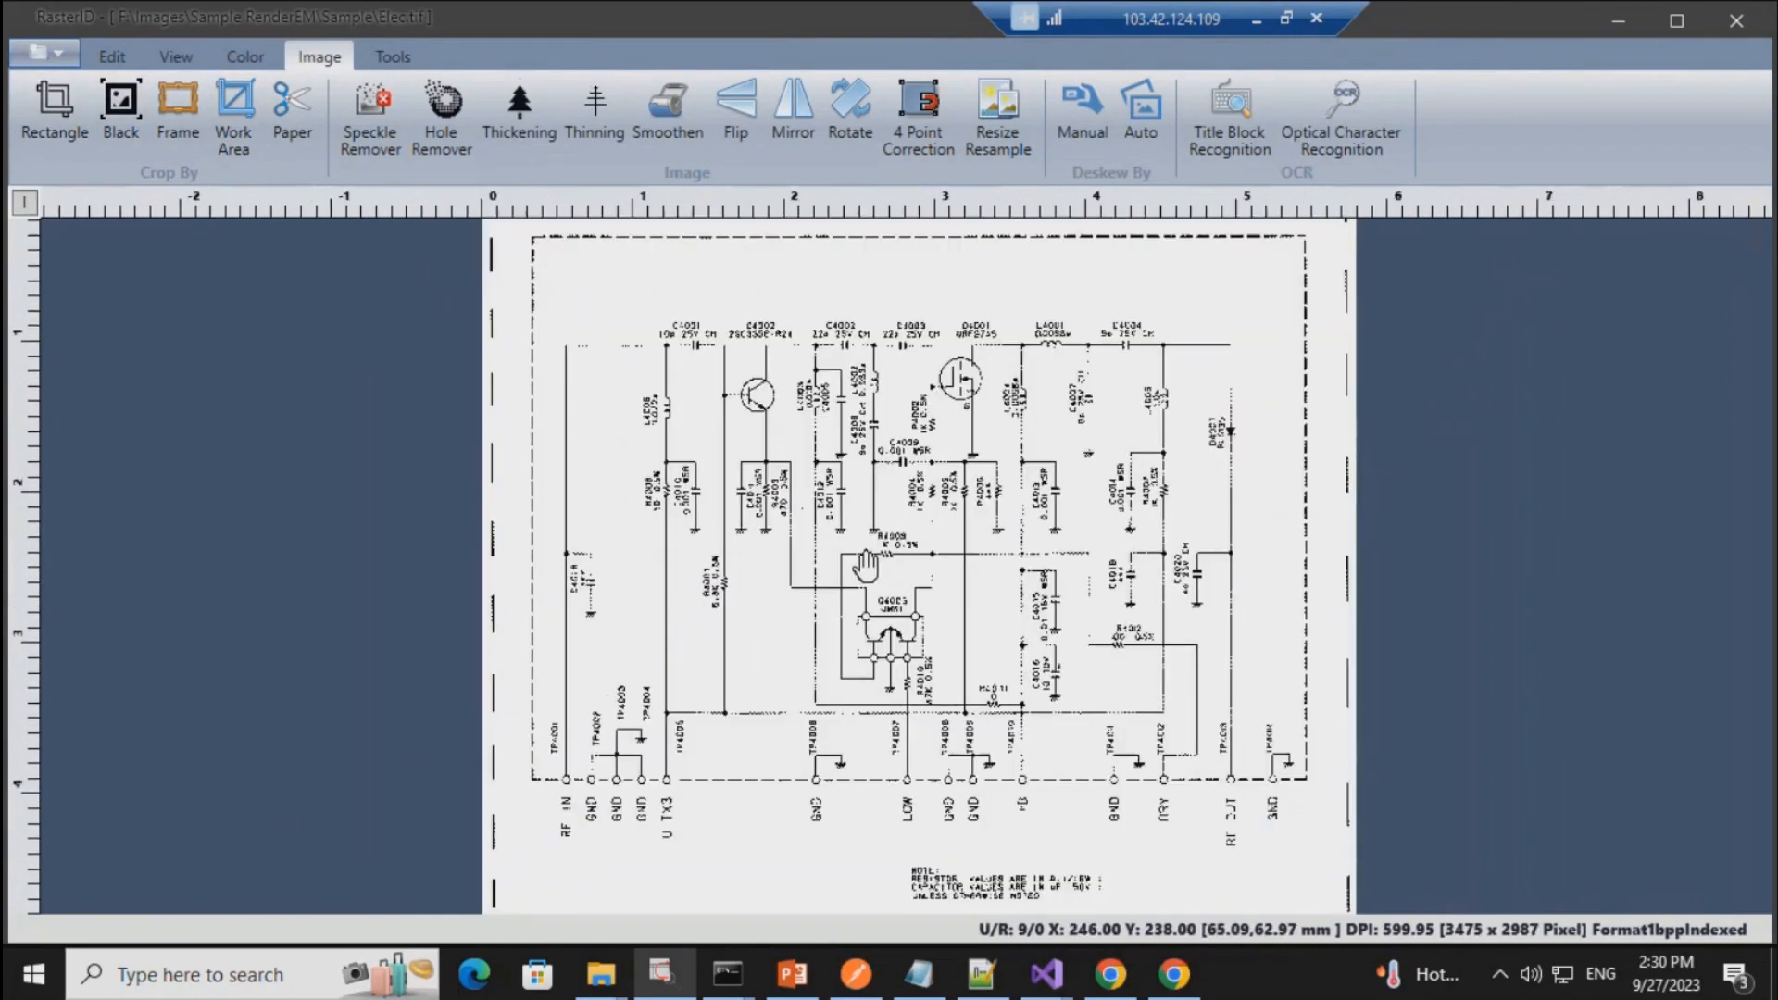
{"action": "scroll", "coordinate": [863, 561], "scroll_direction": "down", "scroll_amount": 1}
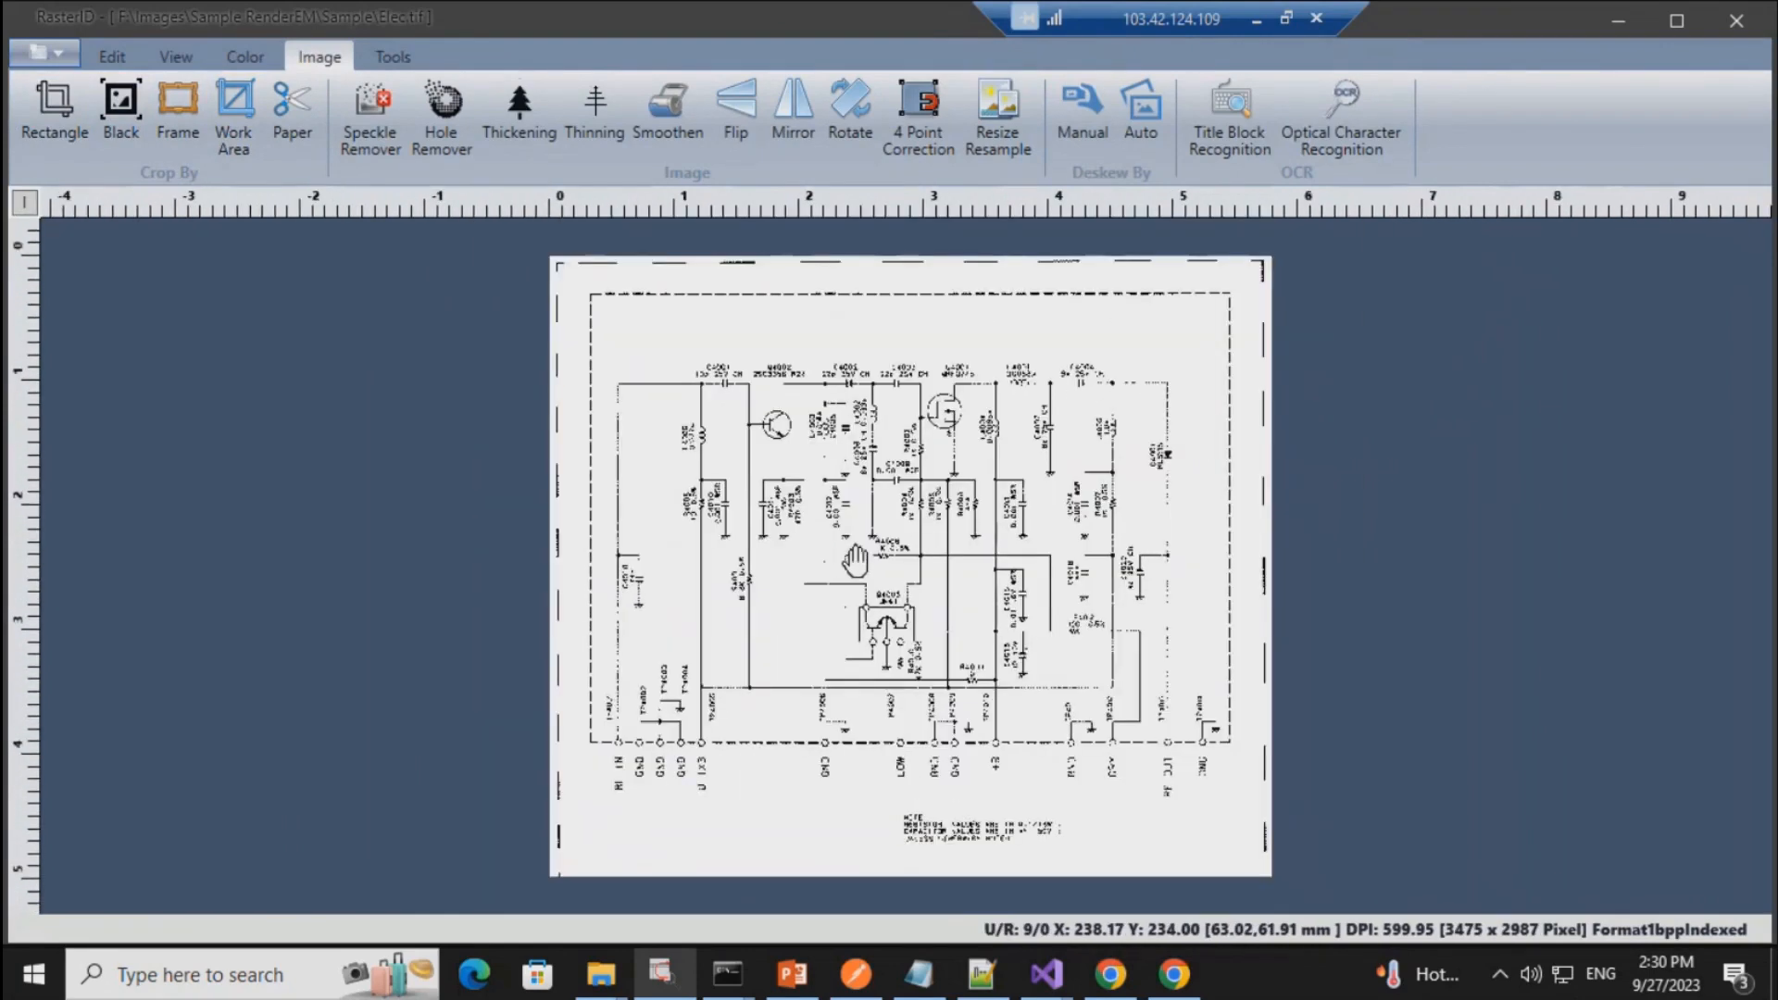
Step: Undo the last three edits to the drawing, including the cropping
{"action": "key", "text": "ctrl+z"}
{"action": "key", "text": "ctrl+z"}
{"action": "key", "text": "ctrl+z"}
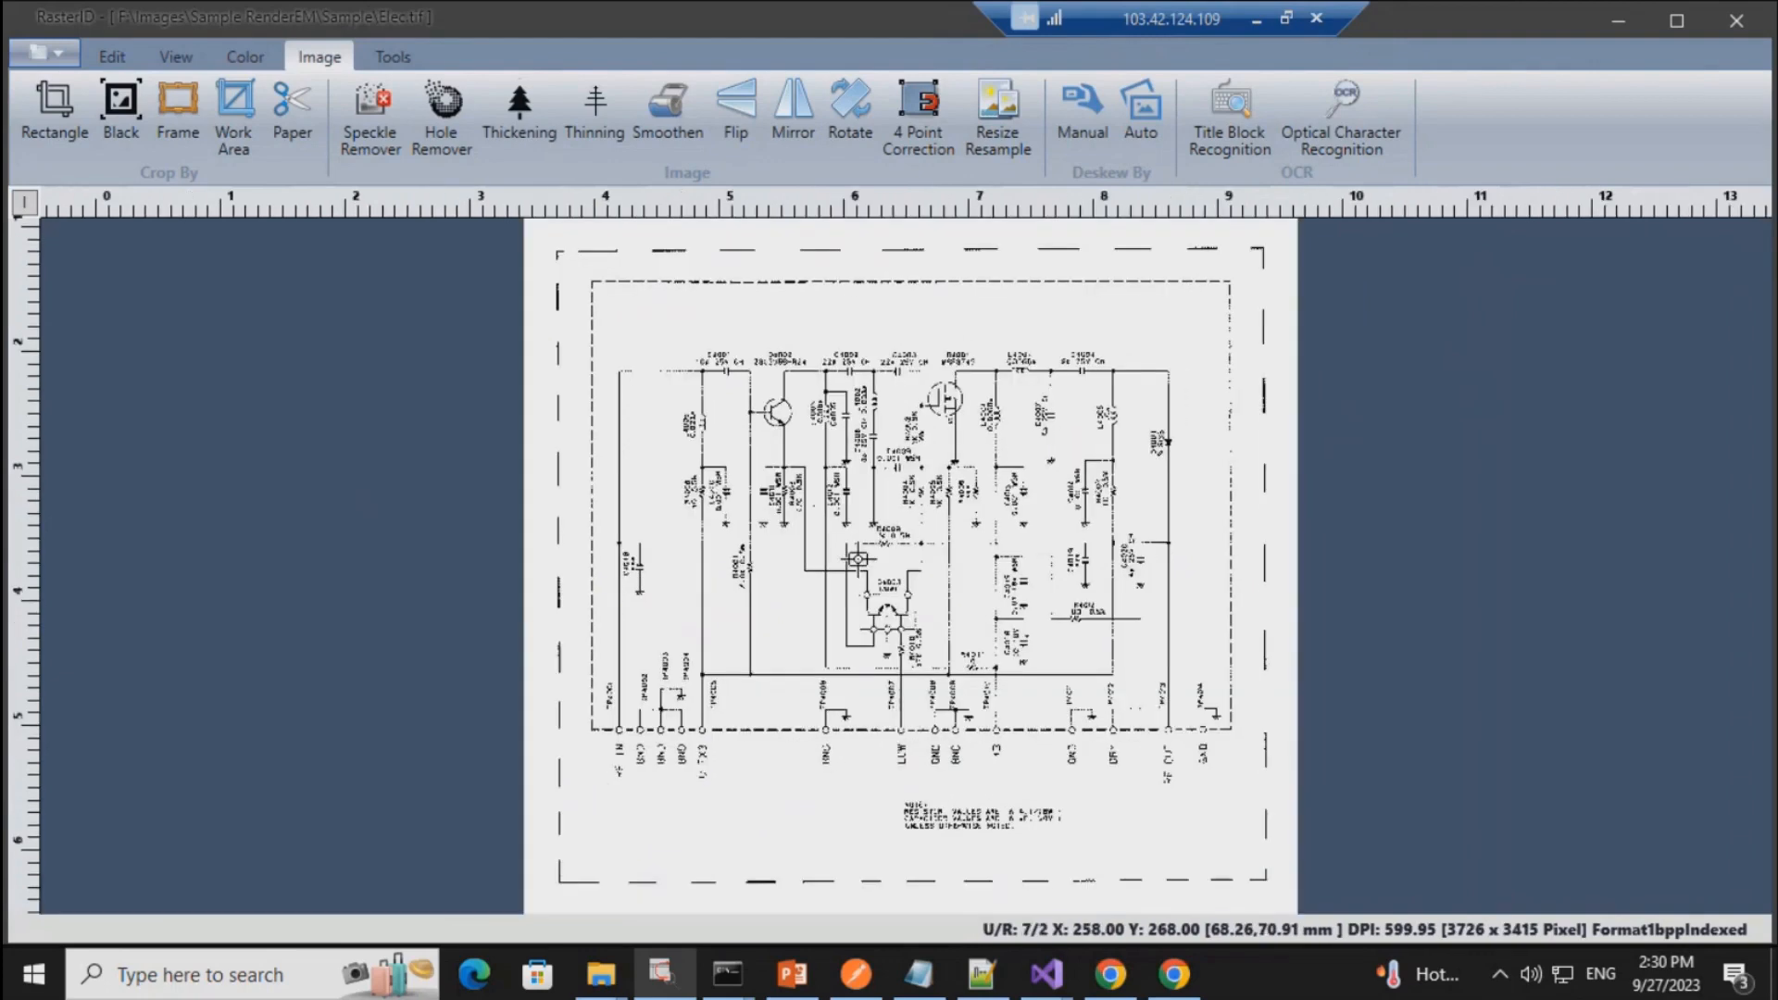
Step: Try cropping the drawing automatically by its outer frame
{"action": "mouse_move", "coordinate": [892, 568]}
{"action": "left_mouse_down"}
{"action": "mouse_move", "coordinate": [804, 539]}
{"action": "mouse_move", "coordinate": [887, 641]}
{"action": "mouse_move", "coordinate": [889, 558]}
{"action": "mouse_move", "coordinate": [955, 621]}
{"action": "mouse_move", "coordinate": [960, 565]}
{"action": "left_mouse_up"}
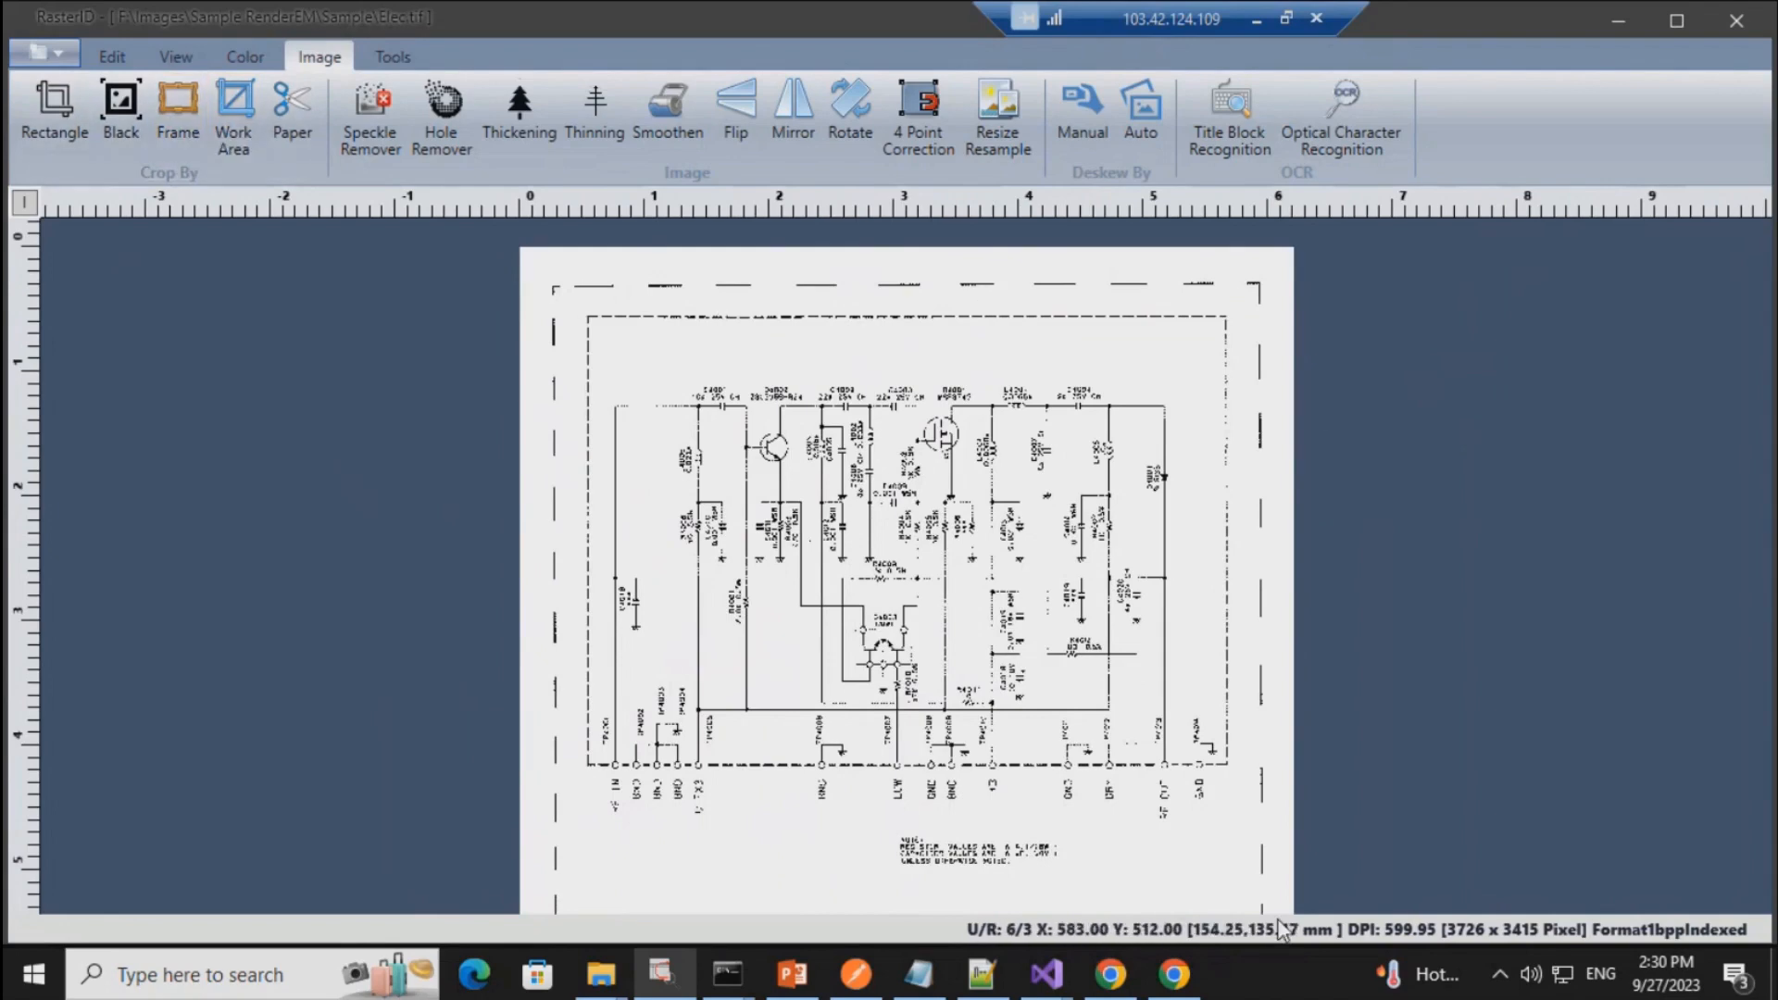
{"action": "mouse_move", "coordinate": [1099, 695]}
{"action": "left_mouse_down"}
{"action": "mouse_move", "coordinate": [1006, 561]}
{"action": "mouse_move", "coordinate": [1056, 671]}
{"action": "left_mouse_up"}
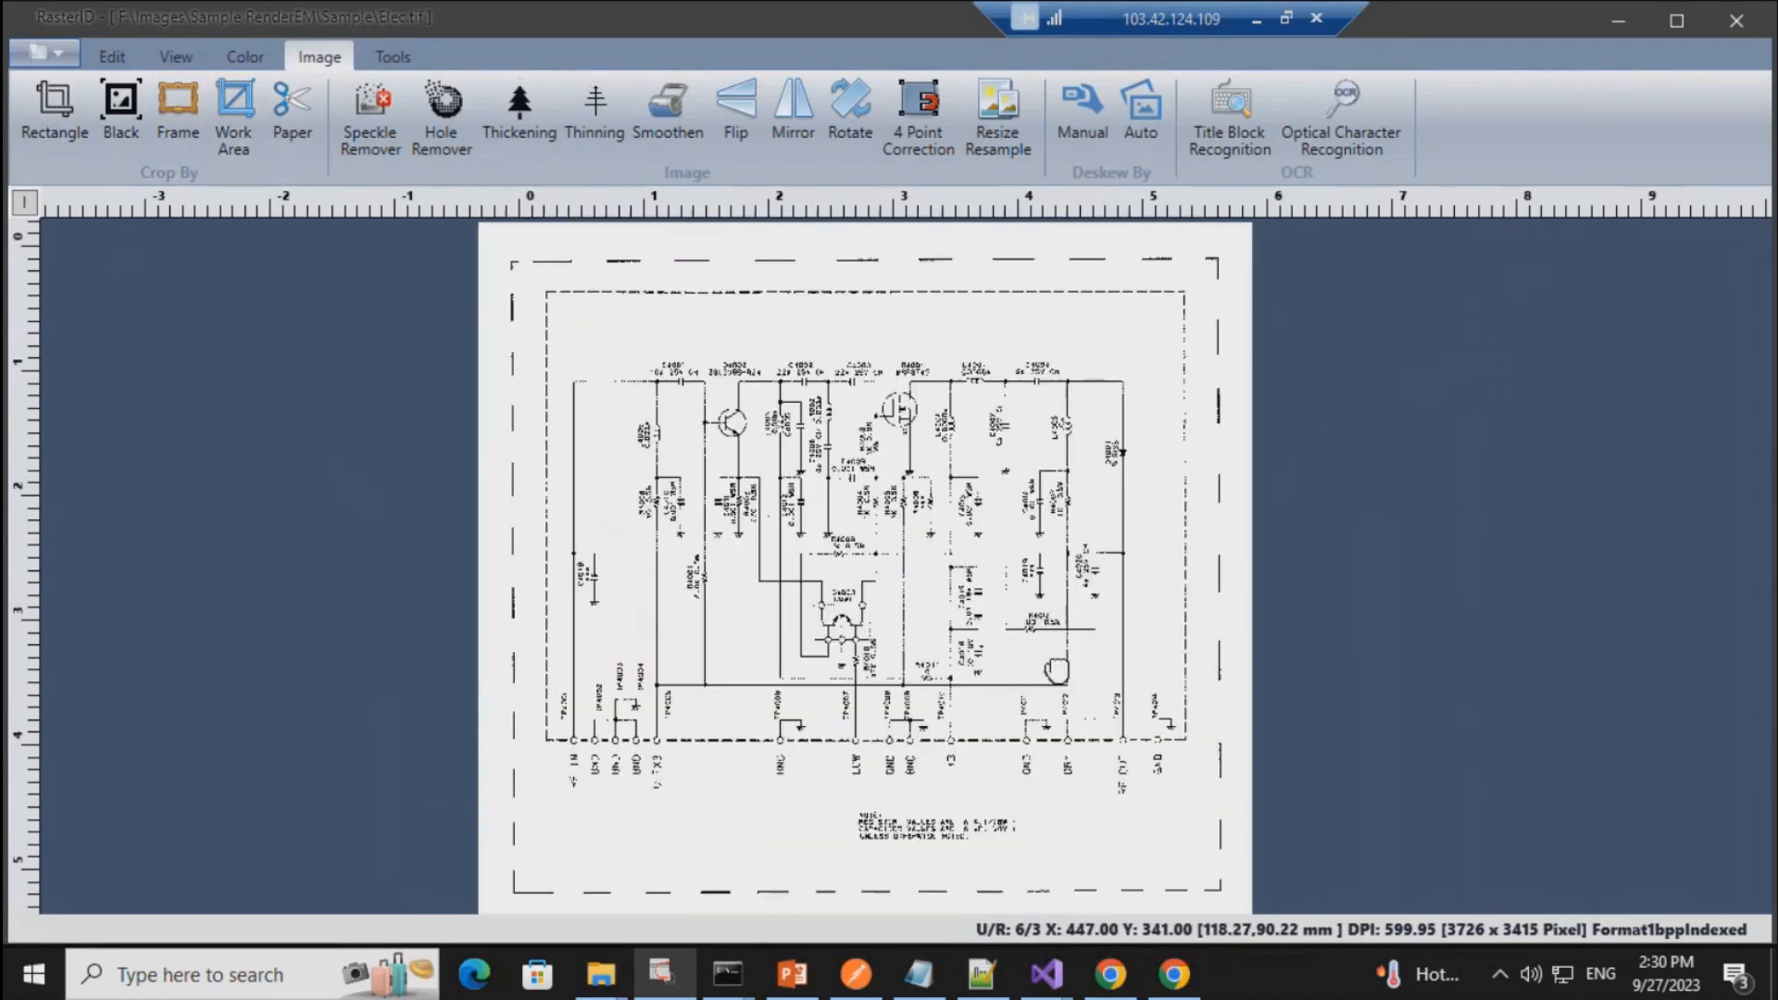
{"action": "scroll", "coordinate": [1028, 639], "scroll_direction": "down", "scroll_amount": 1}
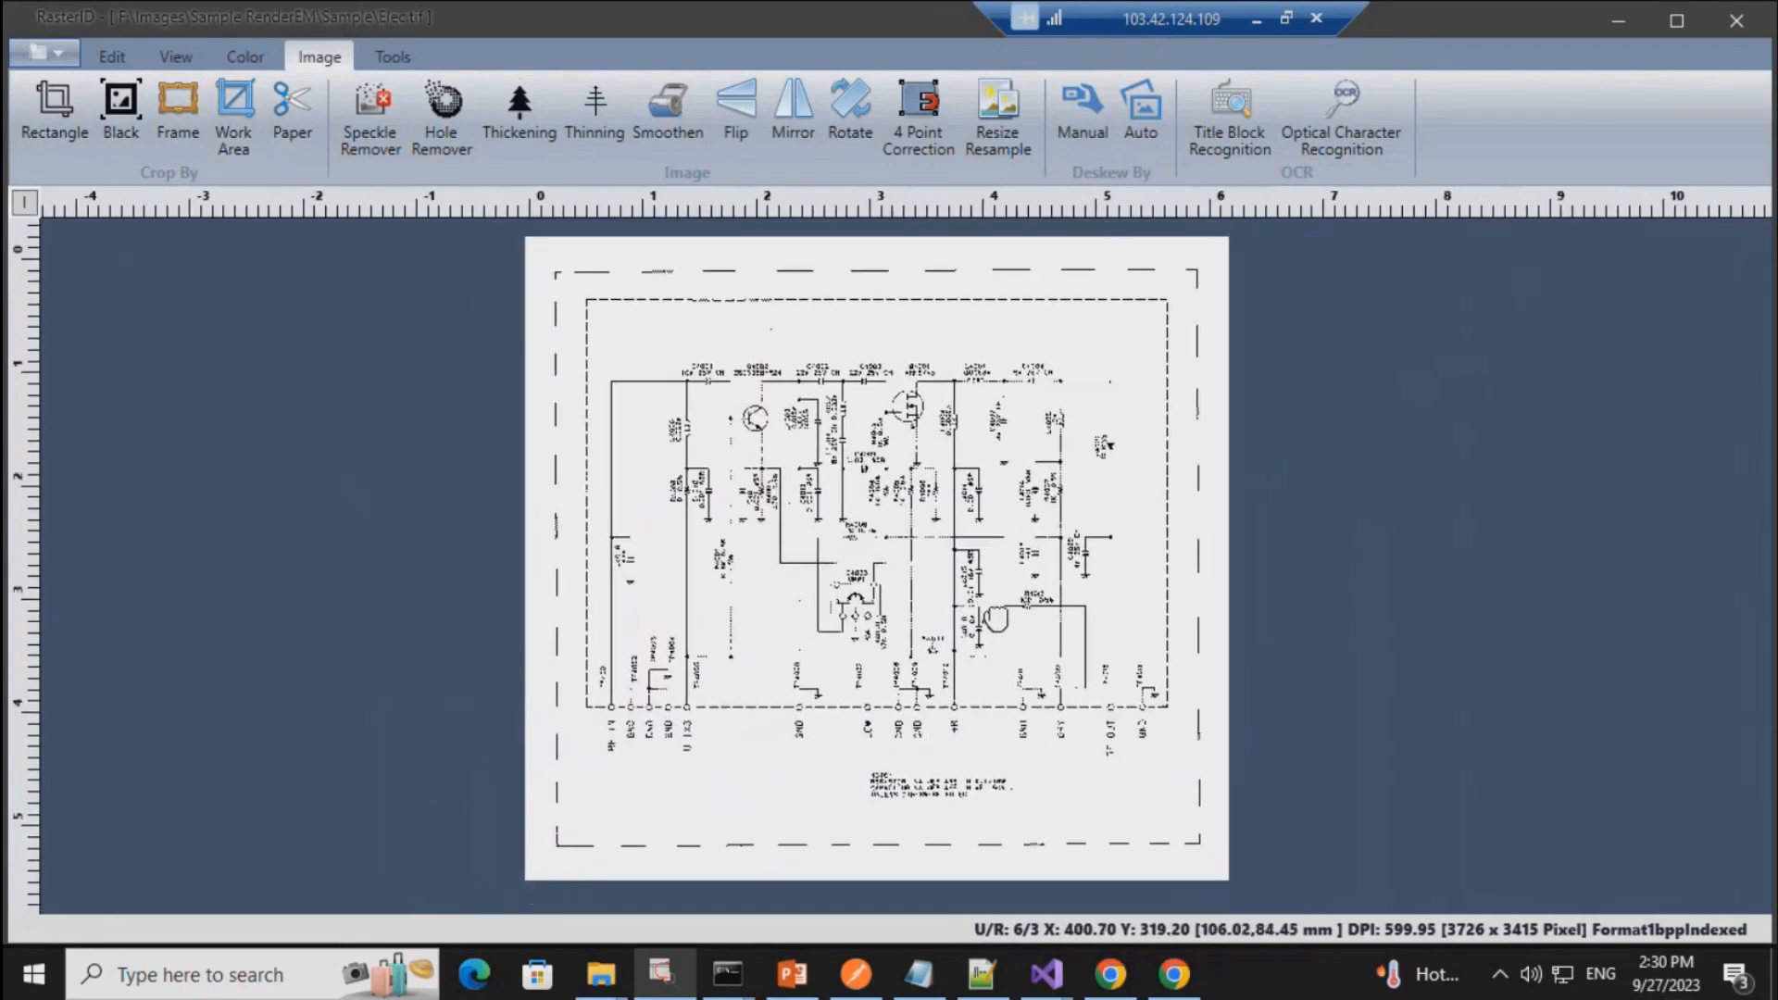
{"action": "left_click", "coordinate": [178, 106]}
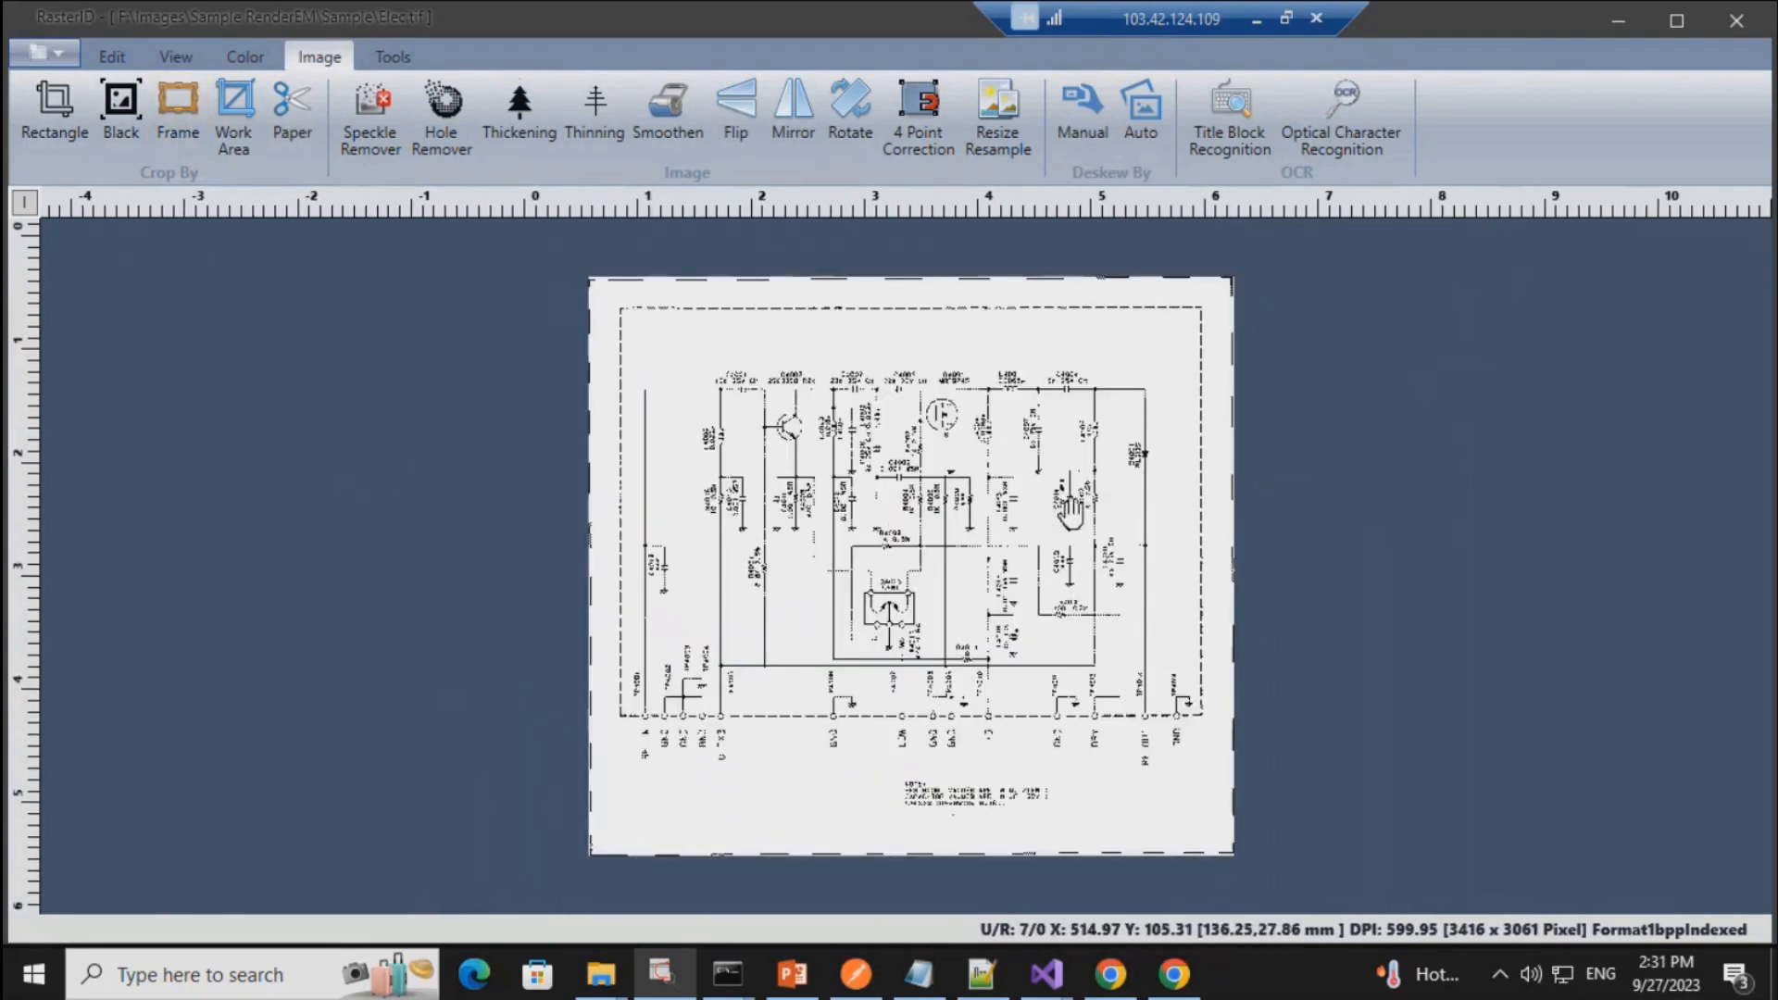
{"action": "scroll", "coordinate": [1028, 560], "scroll_direction": "up", "scroll_amount": 1}
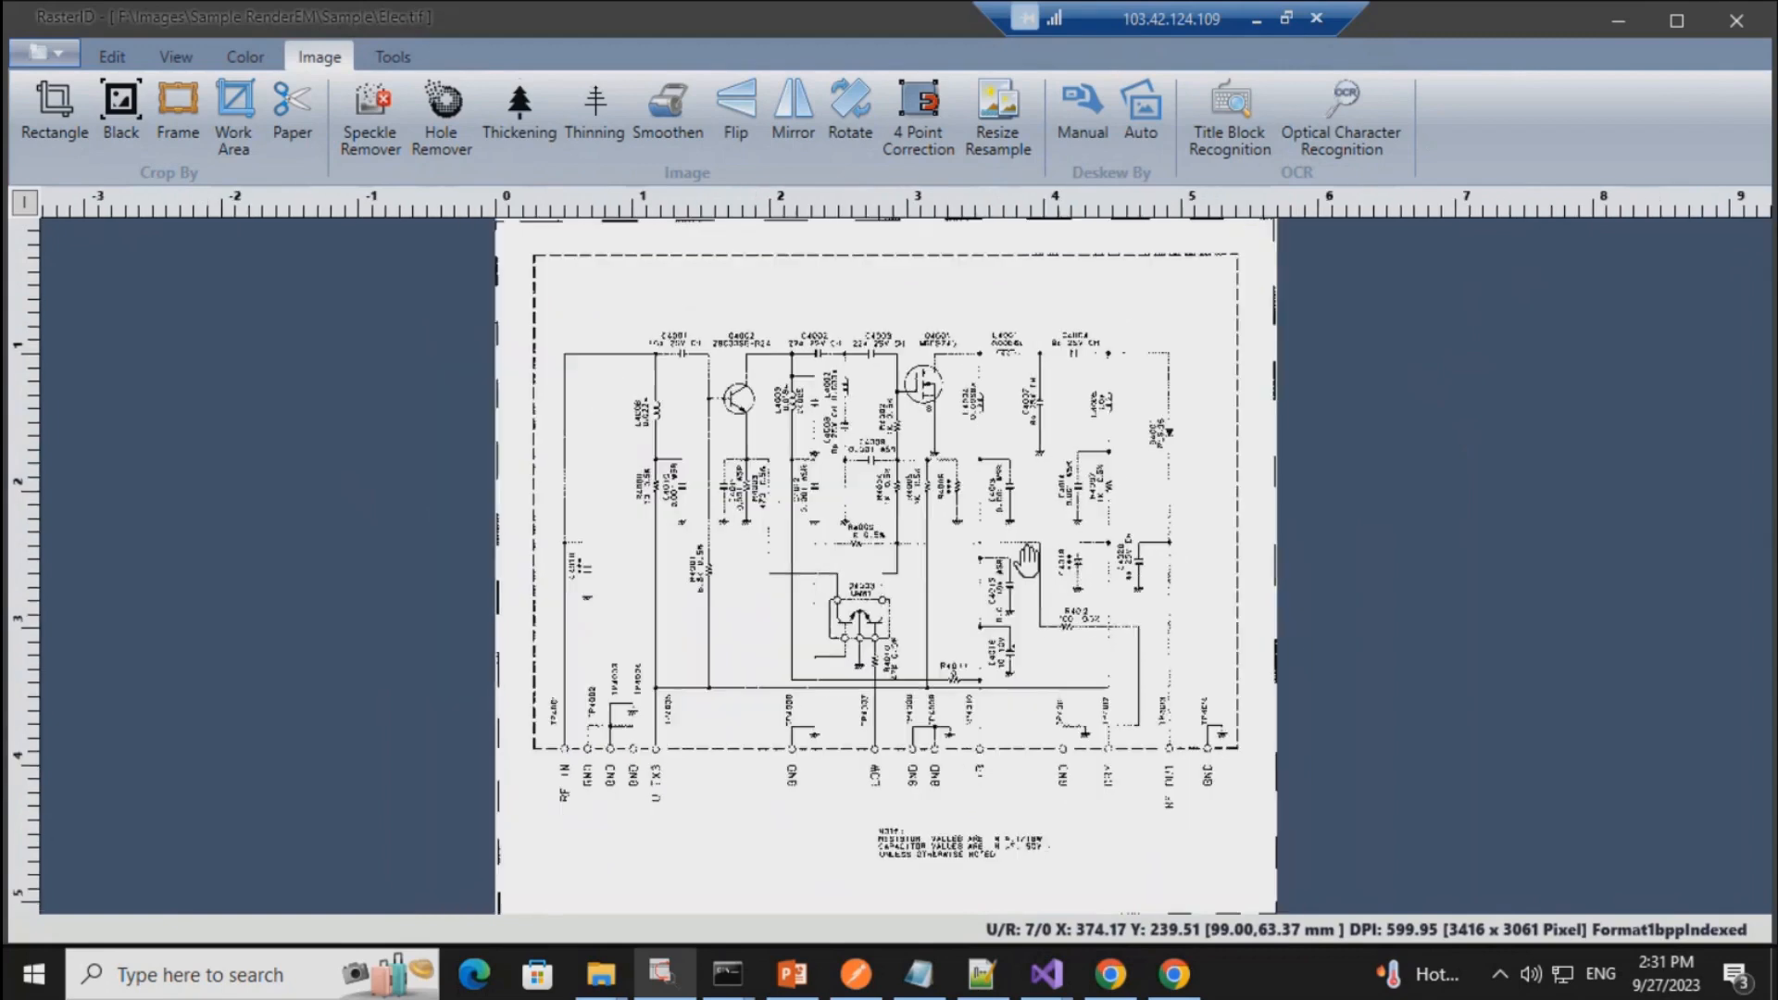
{"action": "scroll", "coordinate": [1025, 559], "scroll_direction": "down", "scroll_amount": 1}
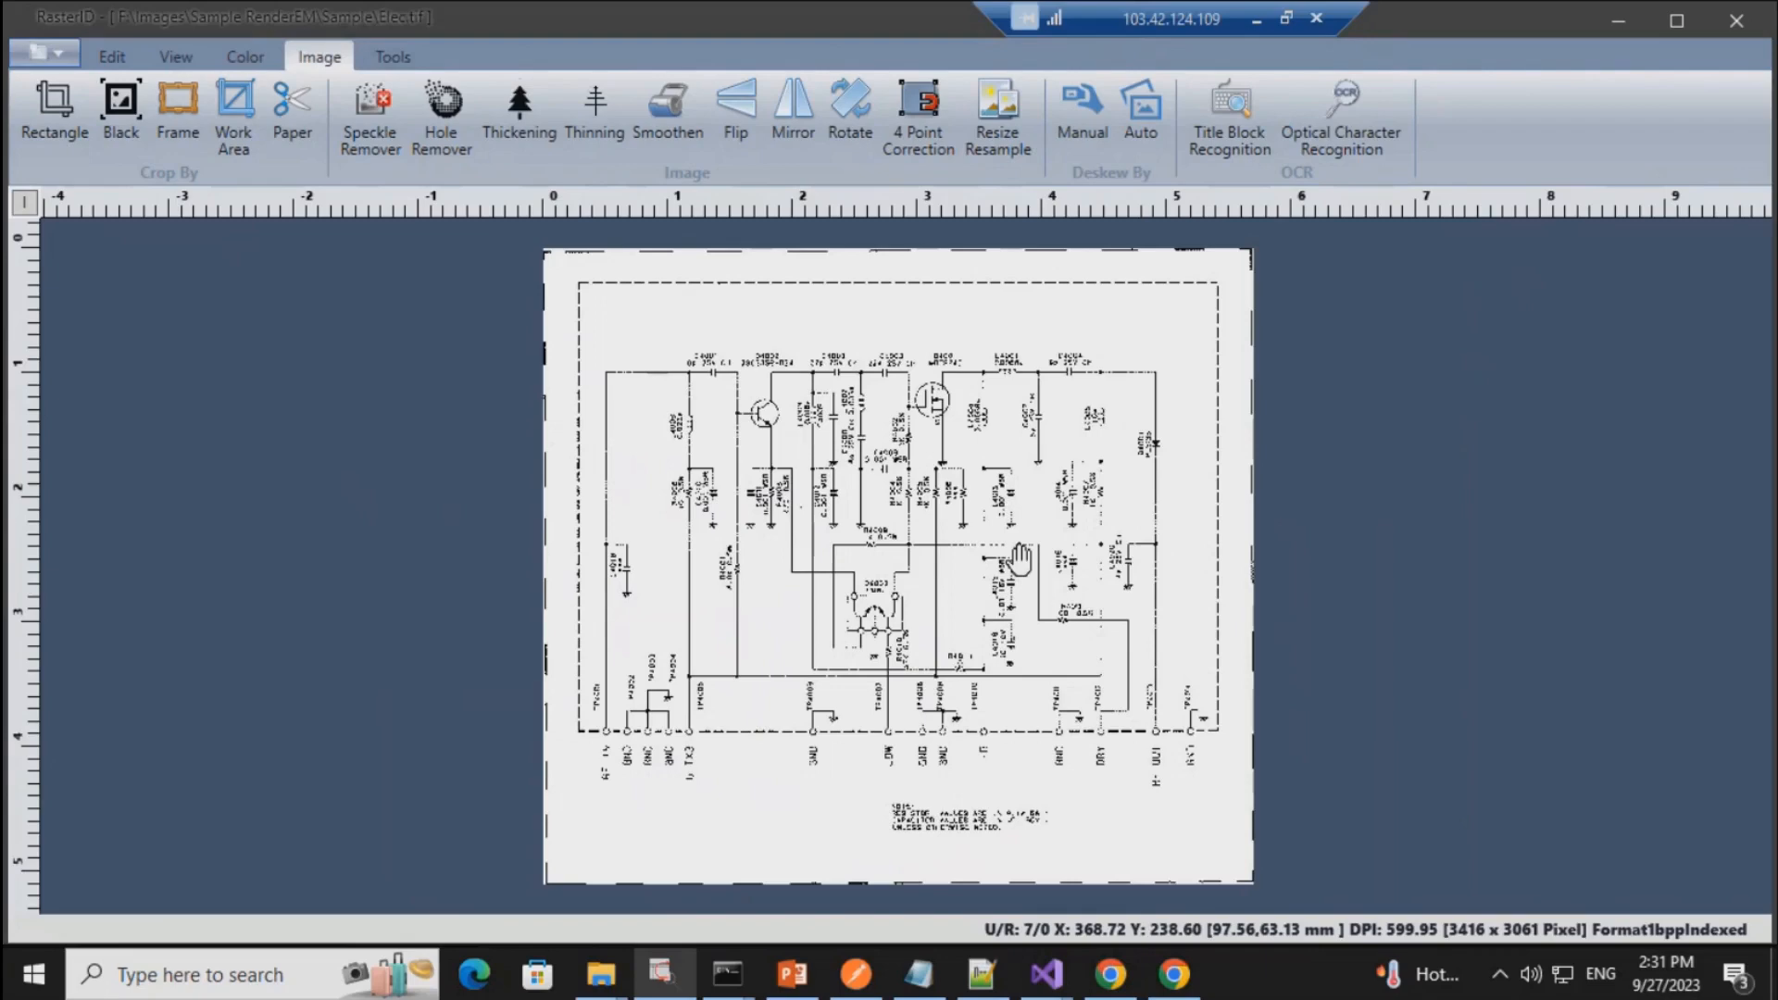
{"action": "scroll", "coordinate": [1022, 556], "scroll_direction": "up", "scroll_amount": 1}
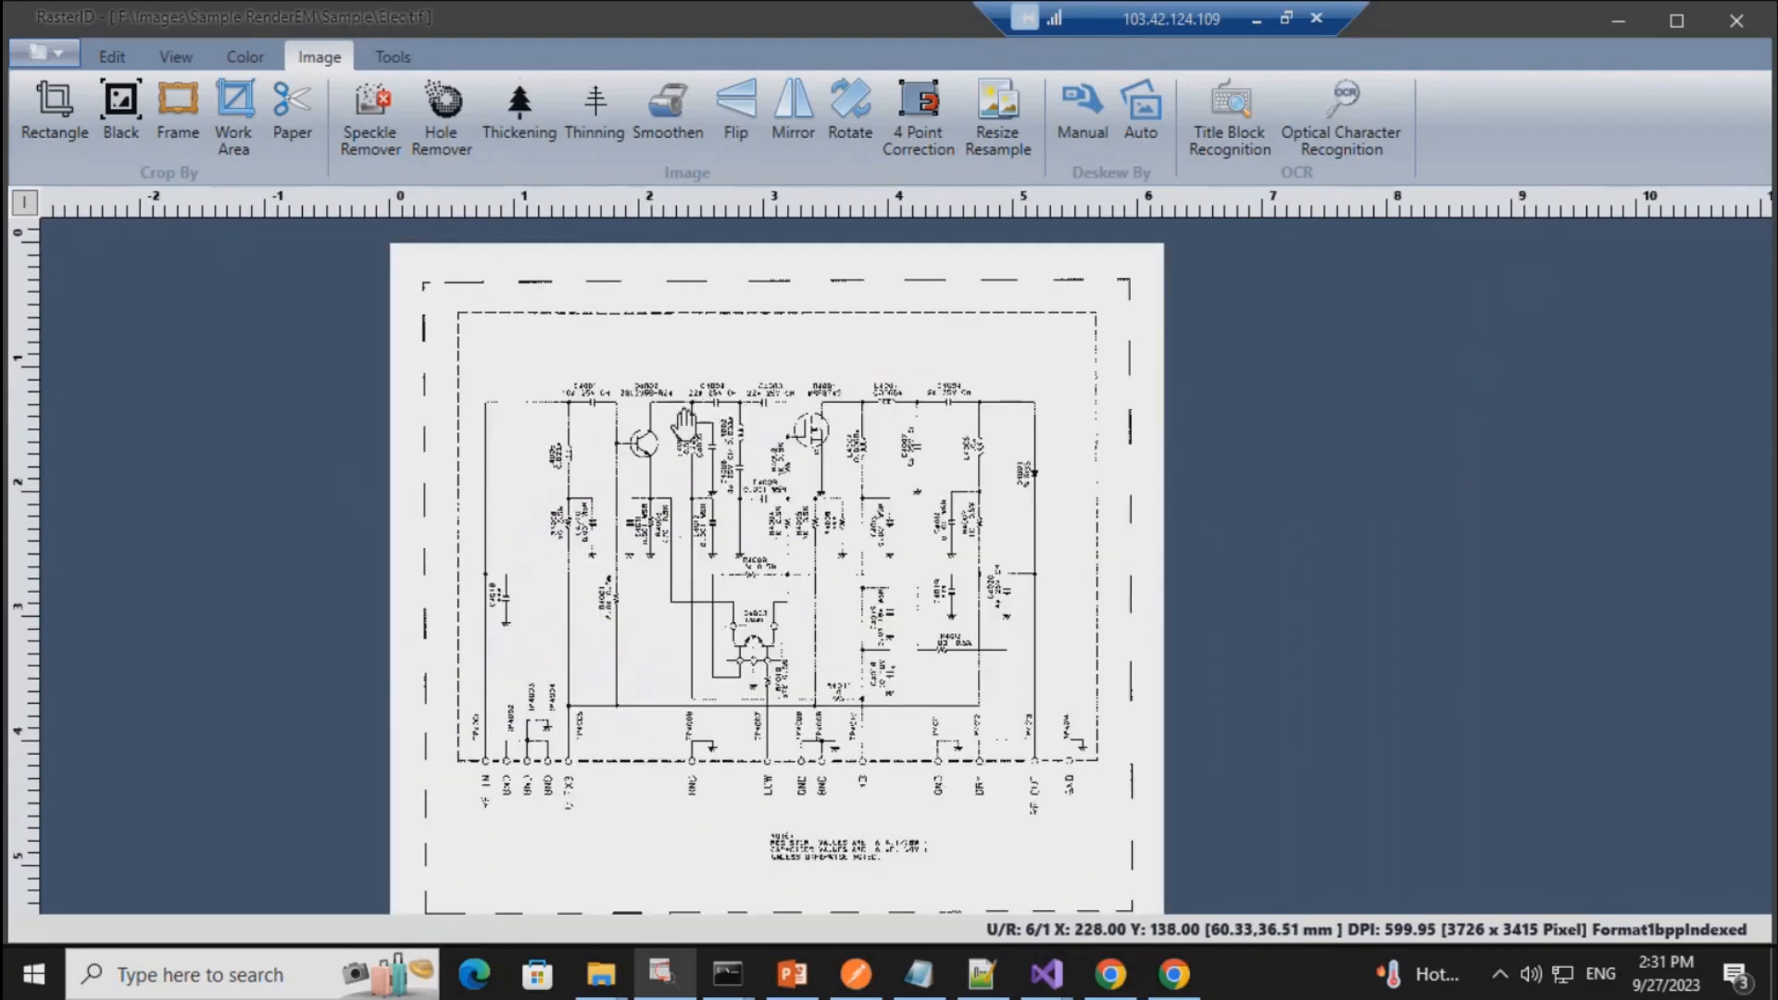
Step: Thicken the drawing's lines in both directions with 1 pass
{"action": "scroll", "coordinate": [720, 488], "scroll_direction": "up", "scroll_amount": 2}
{"action": "scroll", "coordinate": [720, 488], "scroll_direction": "up", "scroll_amount": 3}
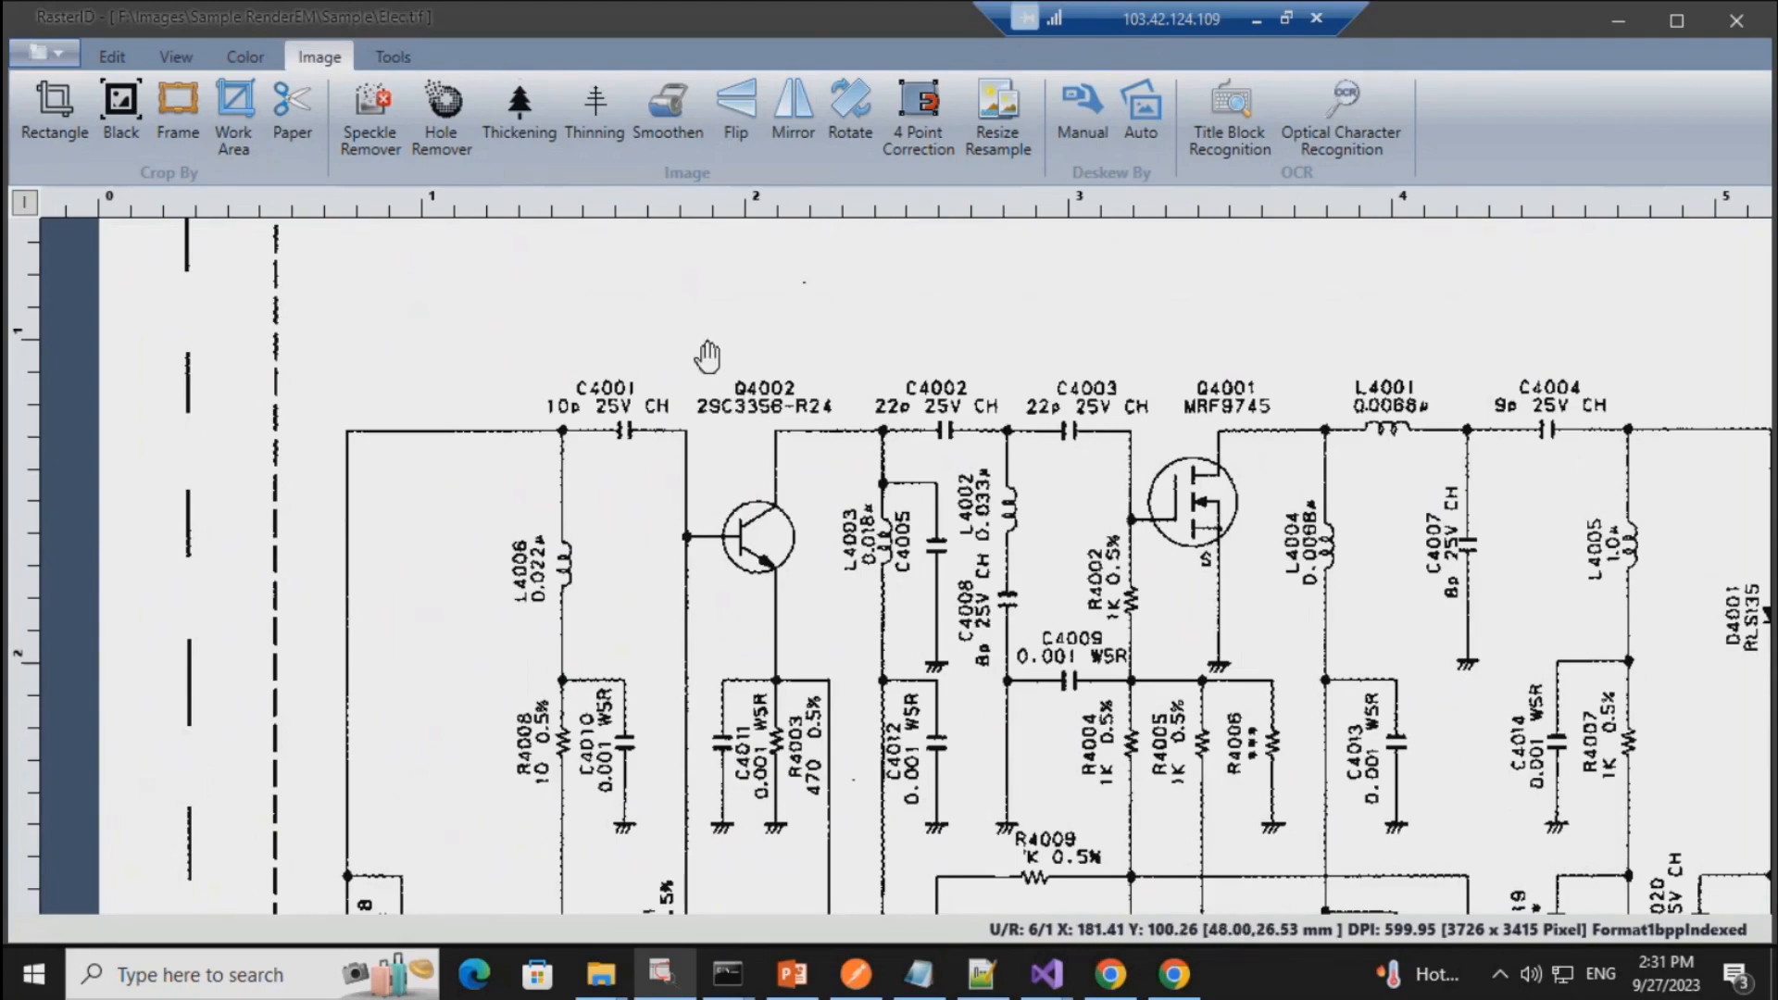
{"action": "left_click", "coordinate": [520, 124]}
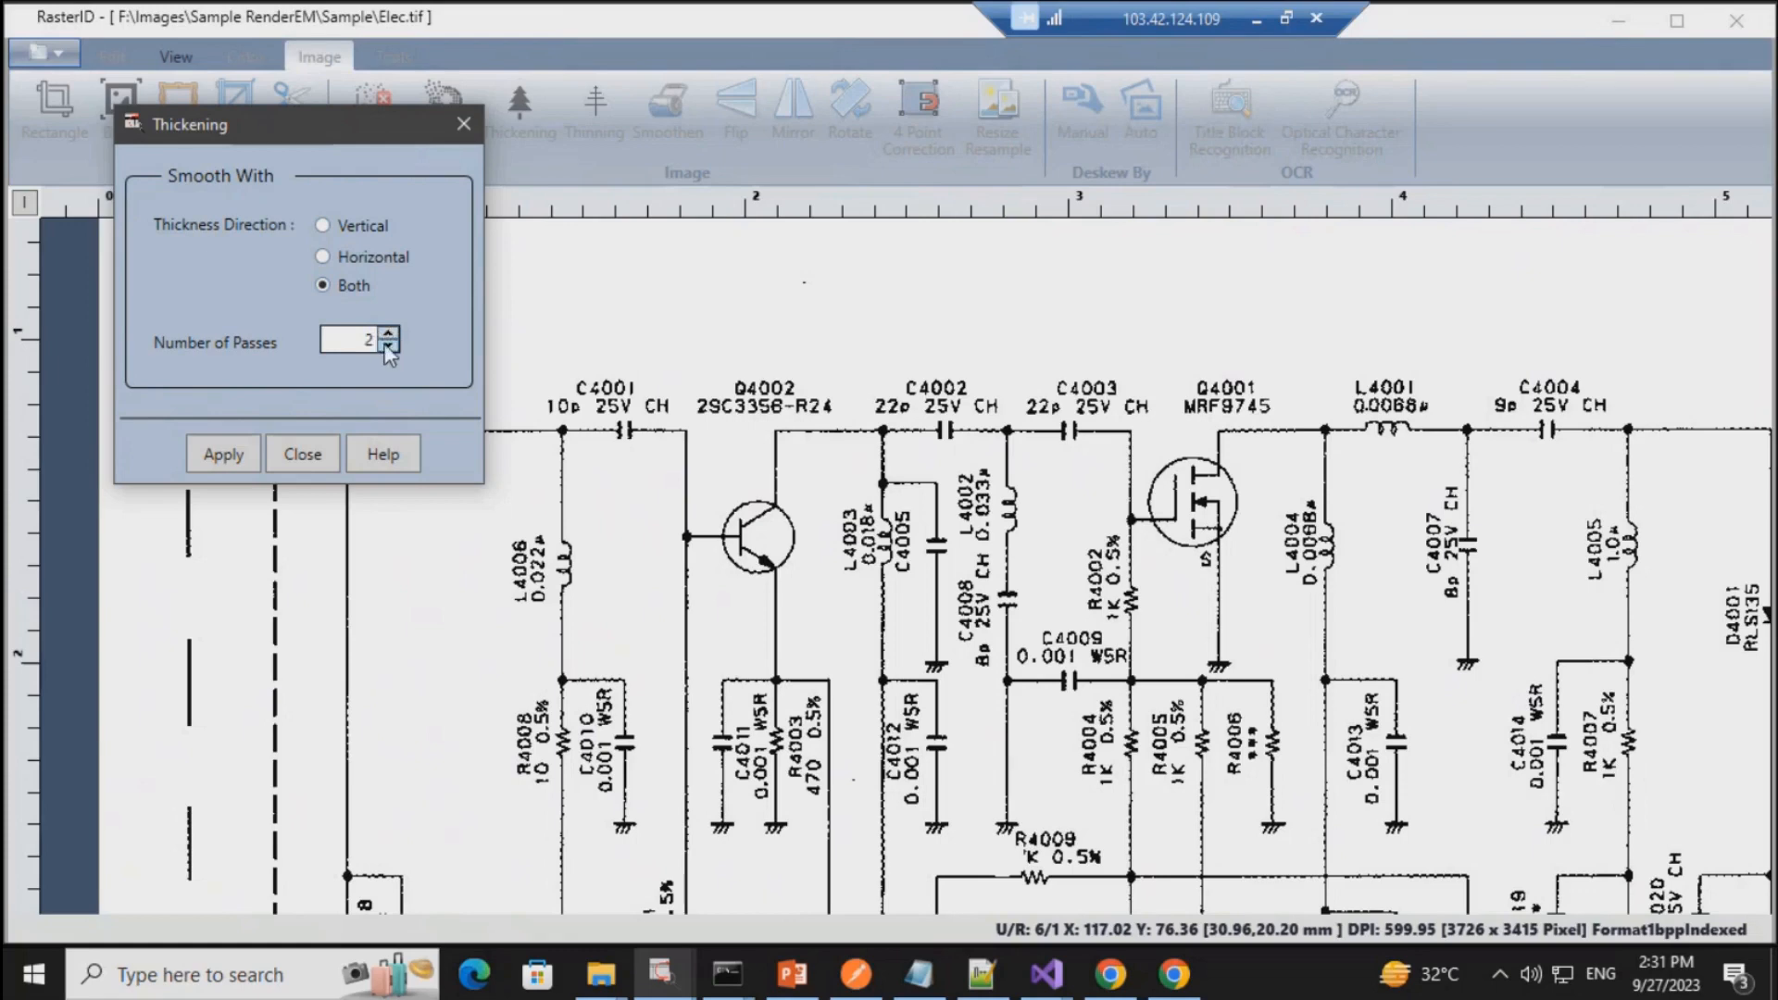
{"action": "left_click", "coordinate": [222, 457]}
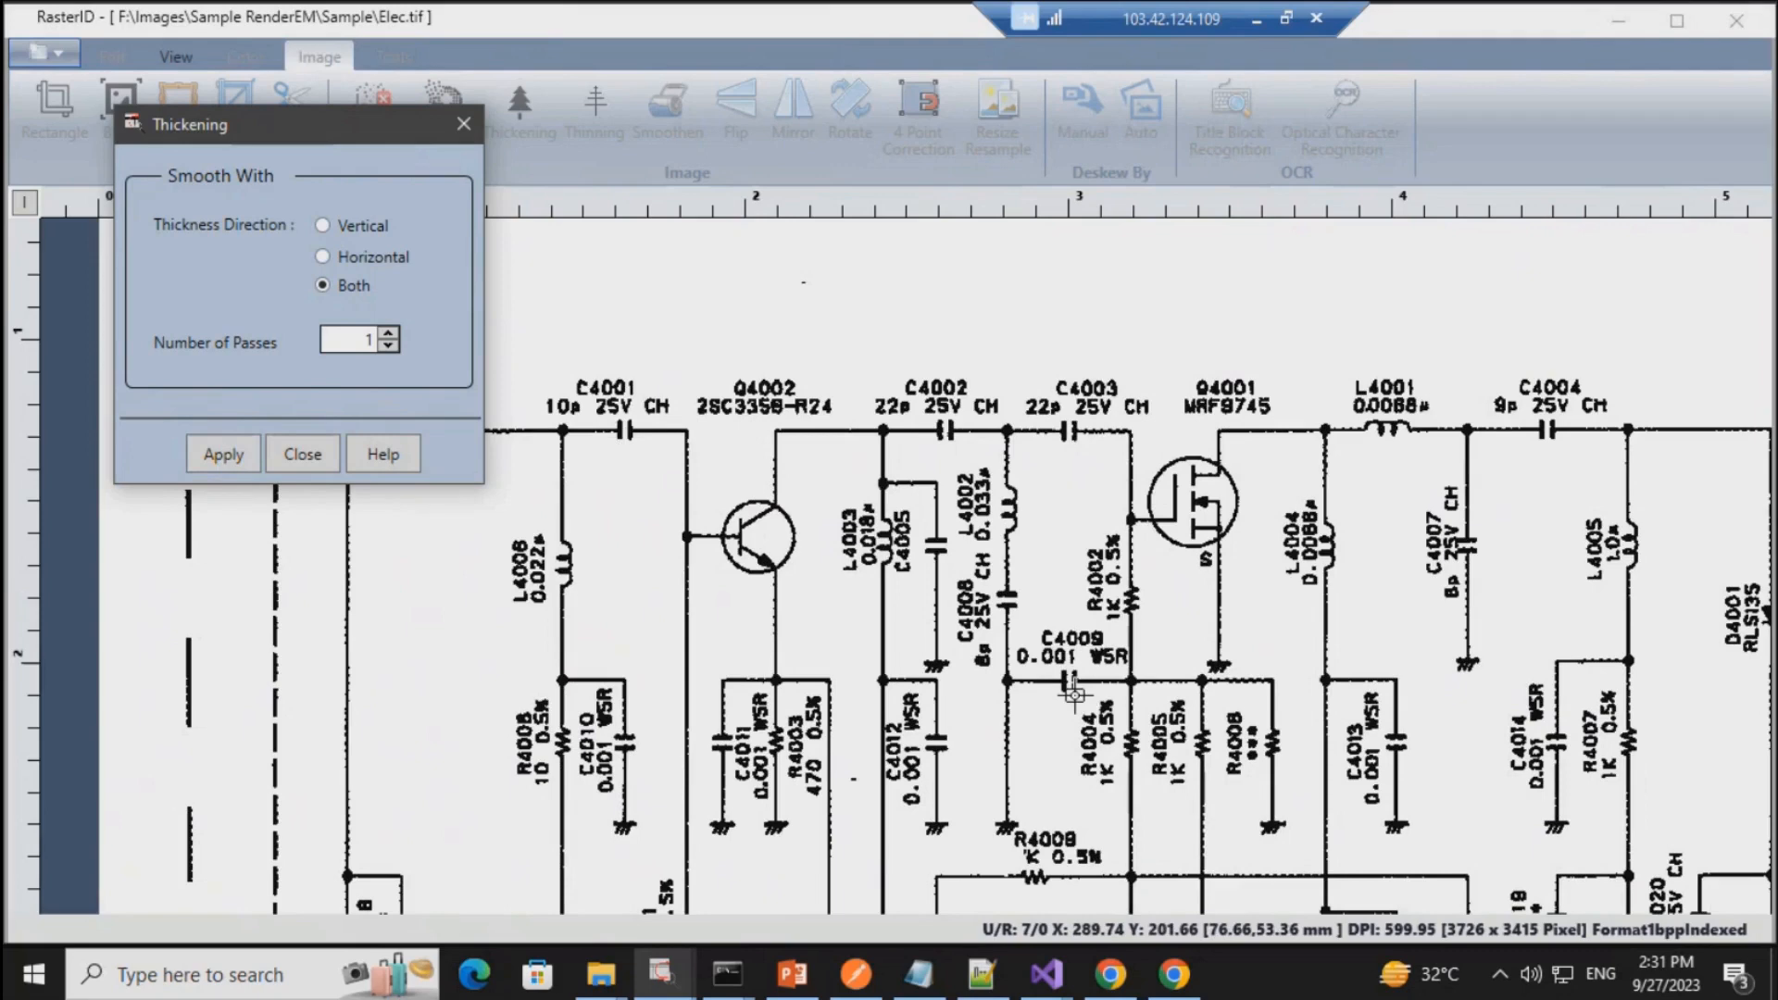
{"action": "left_click", "coordinate": [463, 123]}
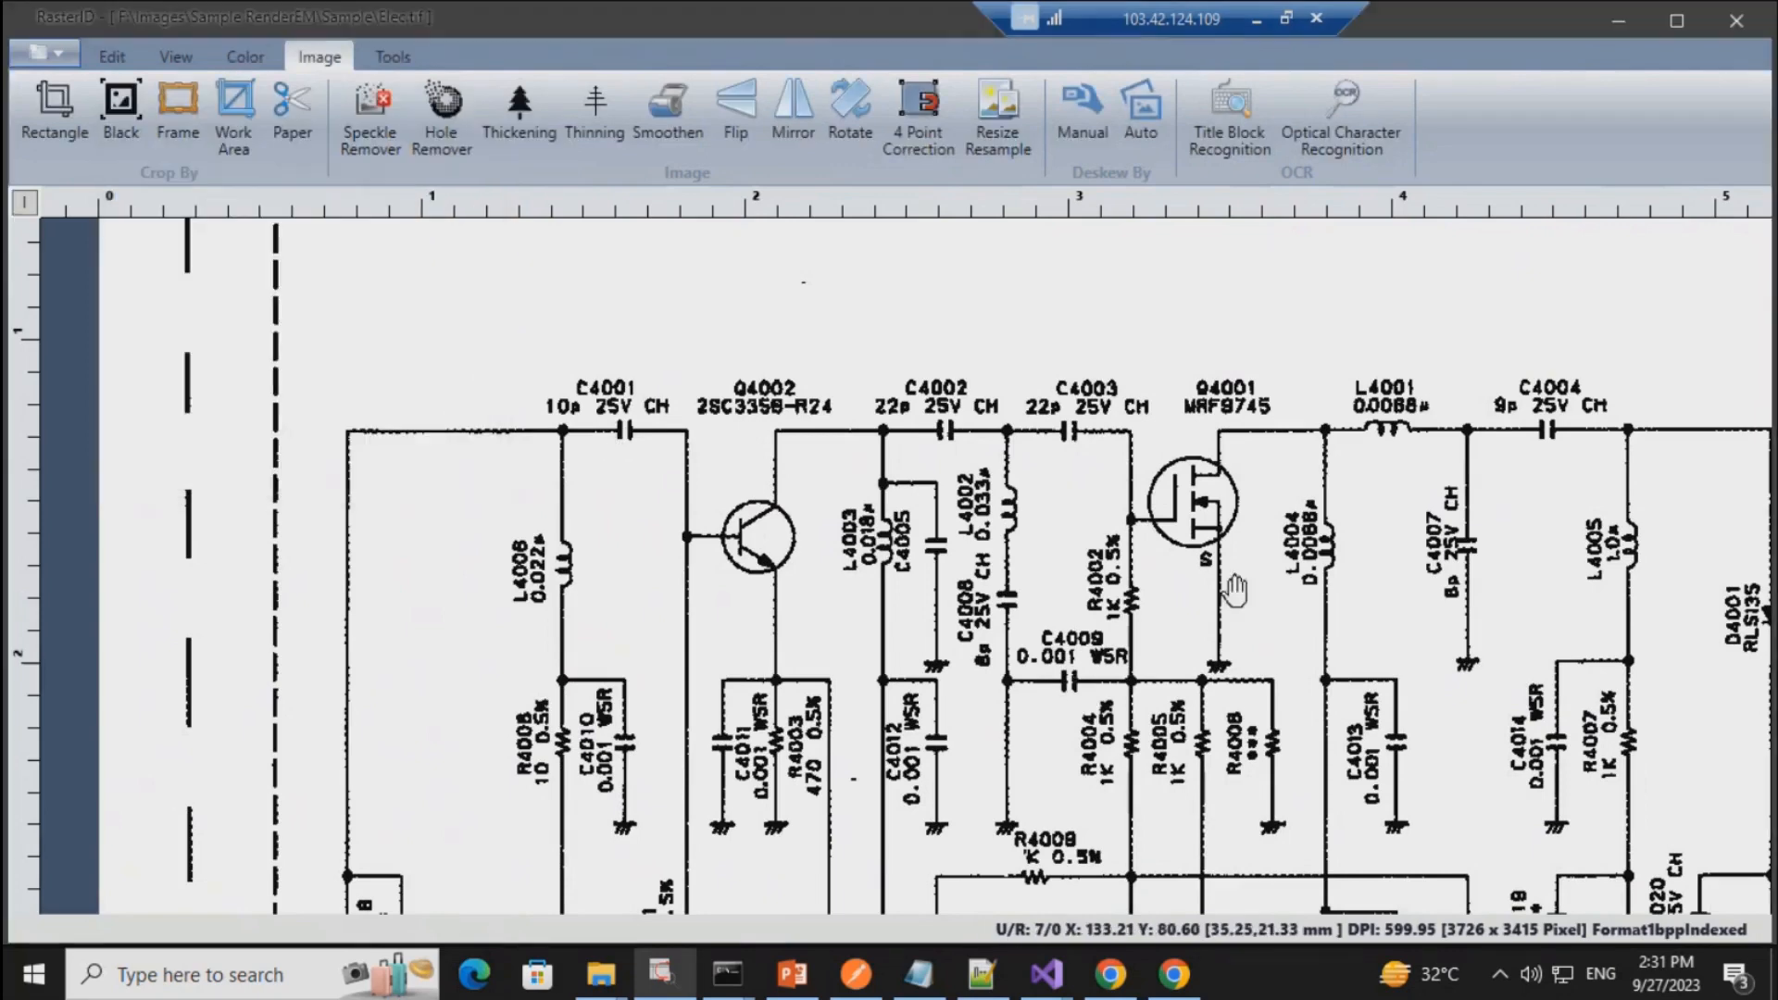
Step: Thin the drawing's lines with 1 pass, leaving the skeleton option off, and inspect the component symbols and labels
{"action": "left_click", "coordinate": [598, 116]}
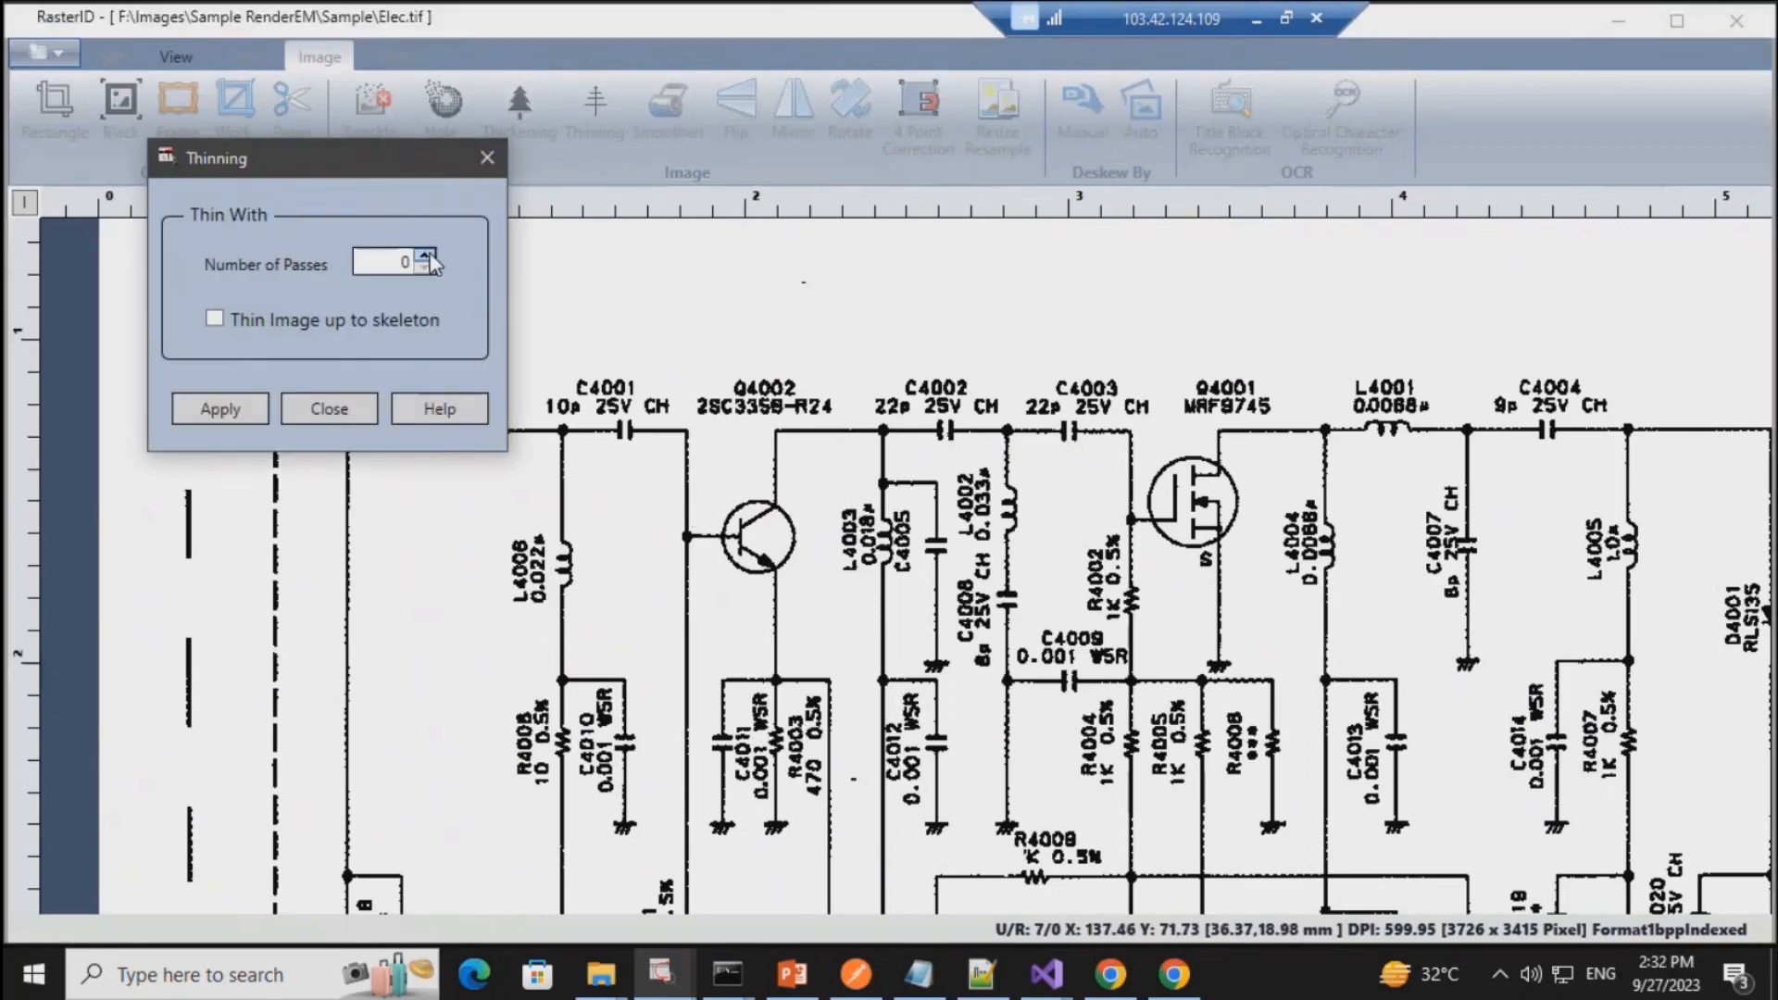
{"action": "left_click", "coordinate": [425, 258]}
{"action": "left_click", "coordinate": [218, 407]}
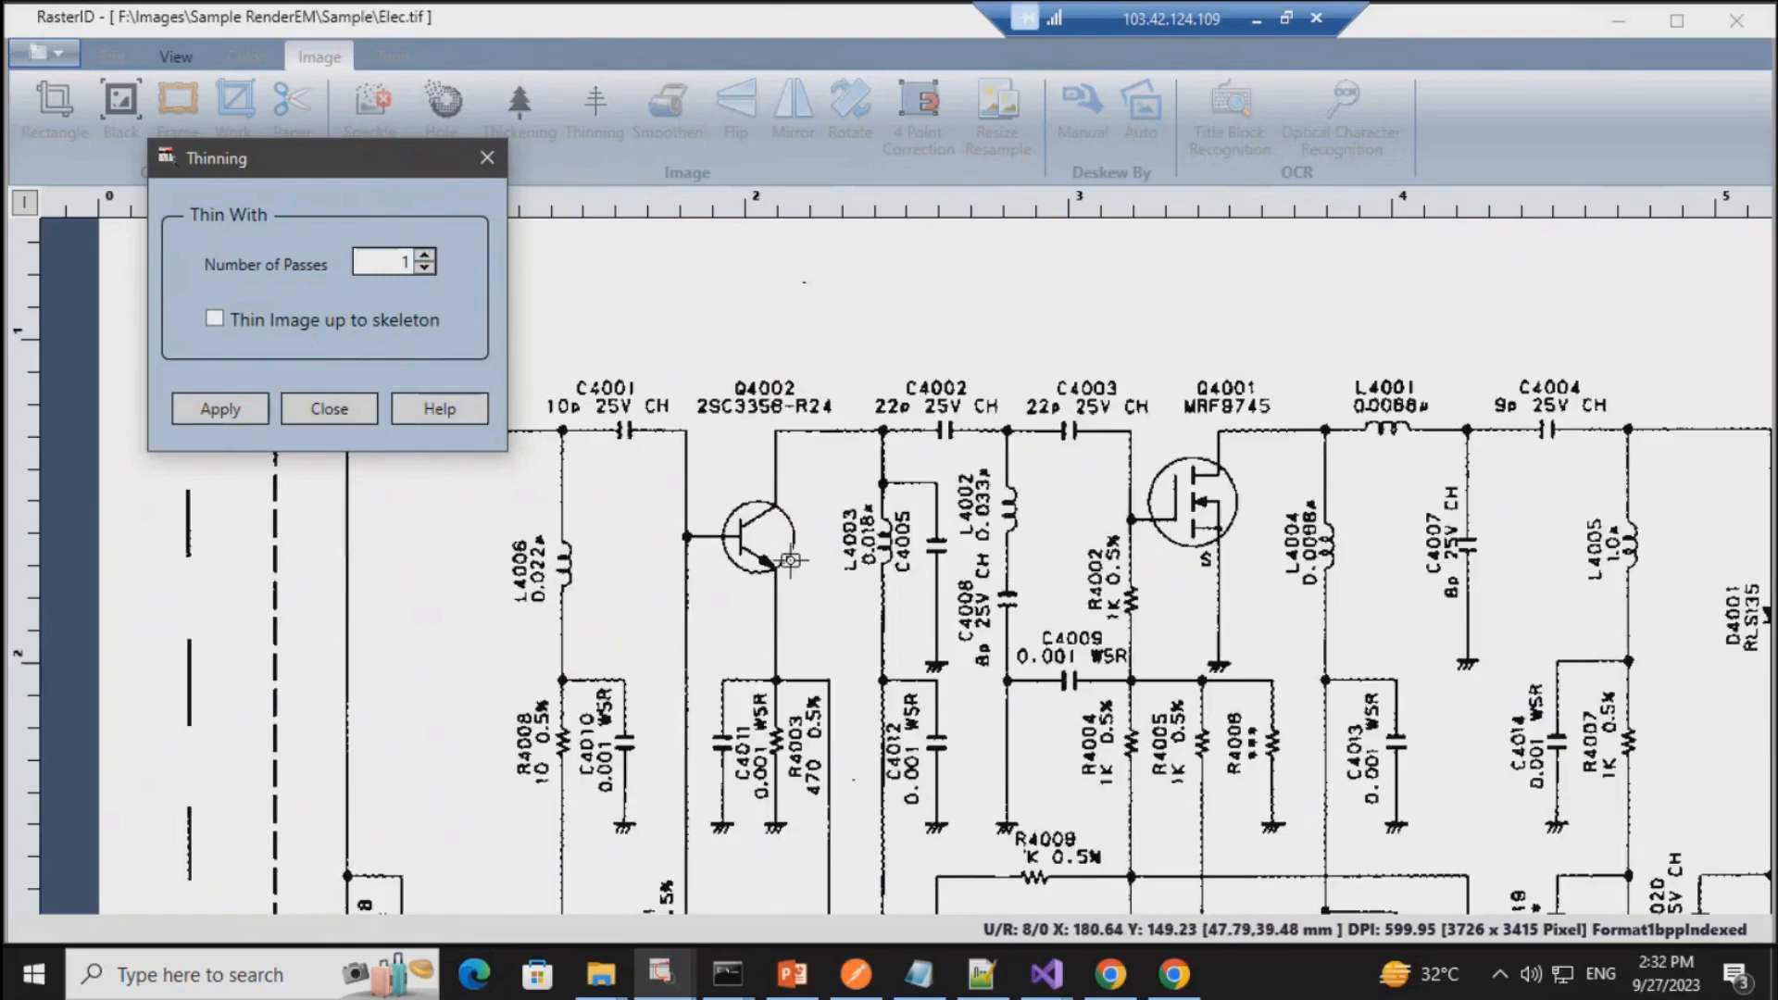
{"action": "left_click", "coordinate": [487, 157]}
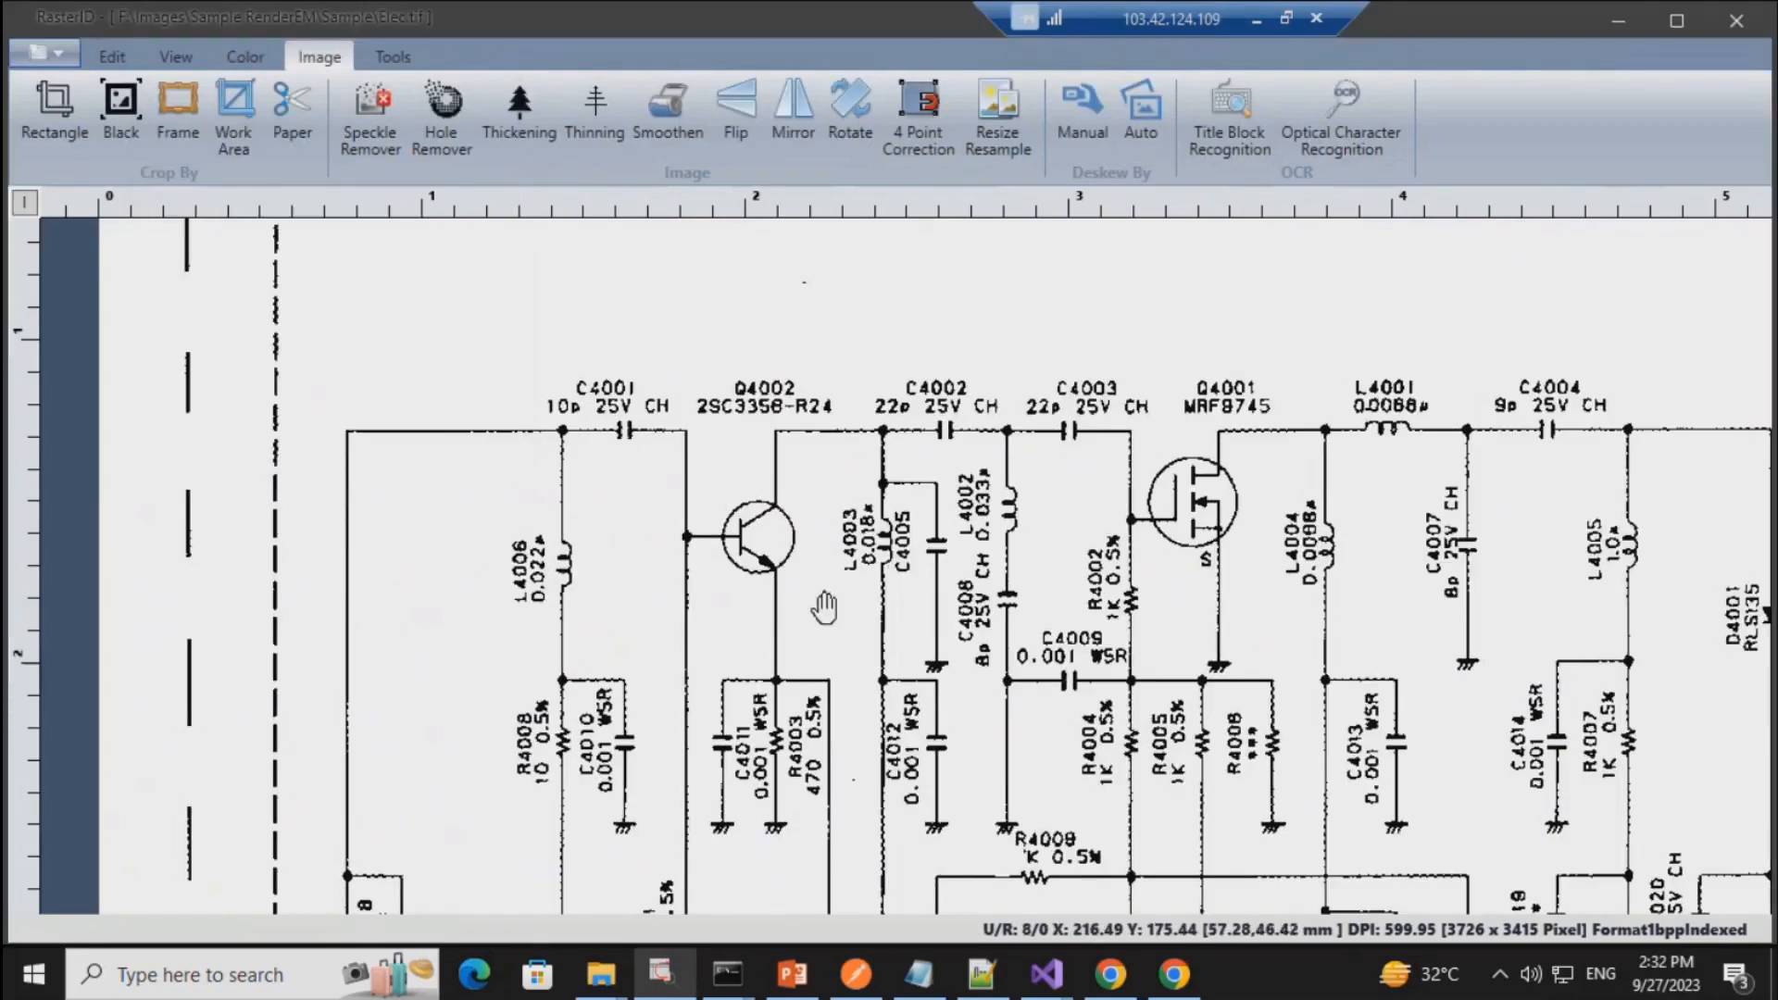
{"action": "scroll", "coordinate": [824, 608], "scroll_direction": "up", "scroll_amount": 3}
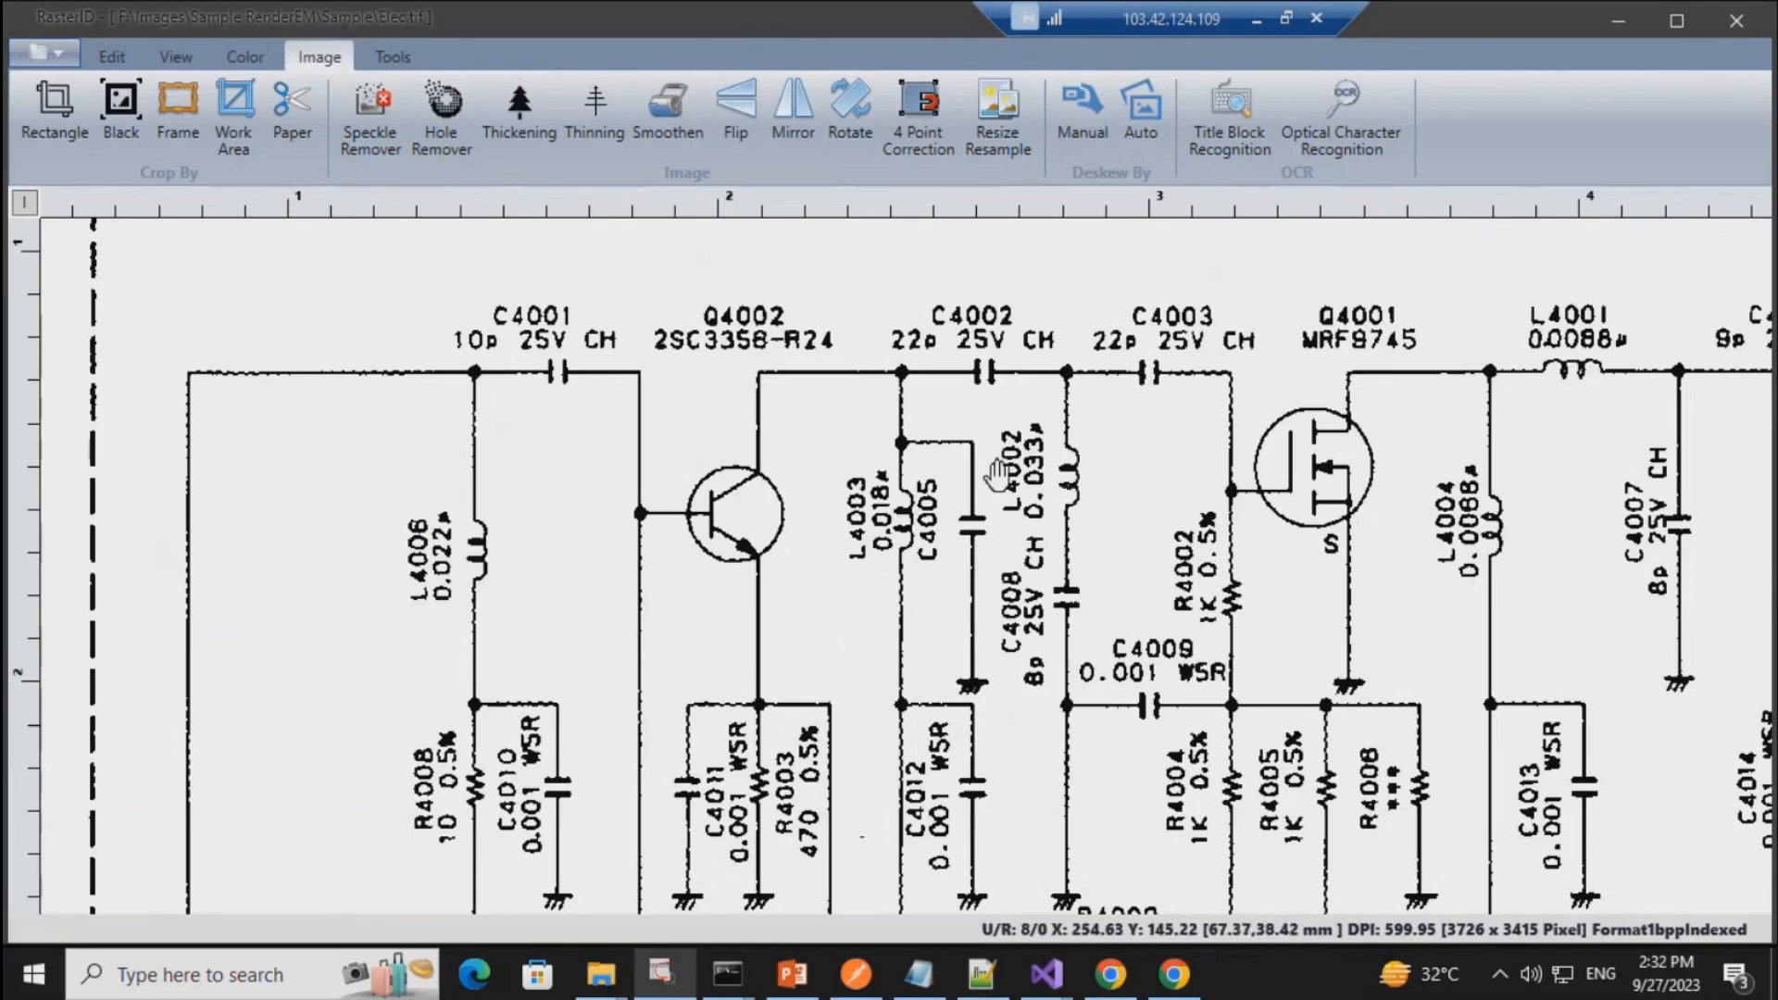
{"action": "scroll", "coordinate": [999, 471], "scroll_direction": "down", "scroll_amount": 5}
{"action": "left_click_drag", "start_coordinate": [987, 476], "coordinate": [824, 543]}
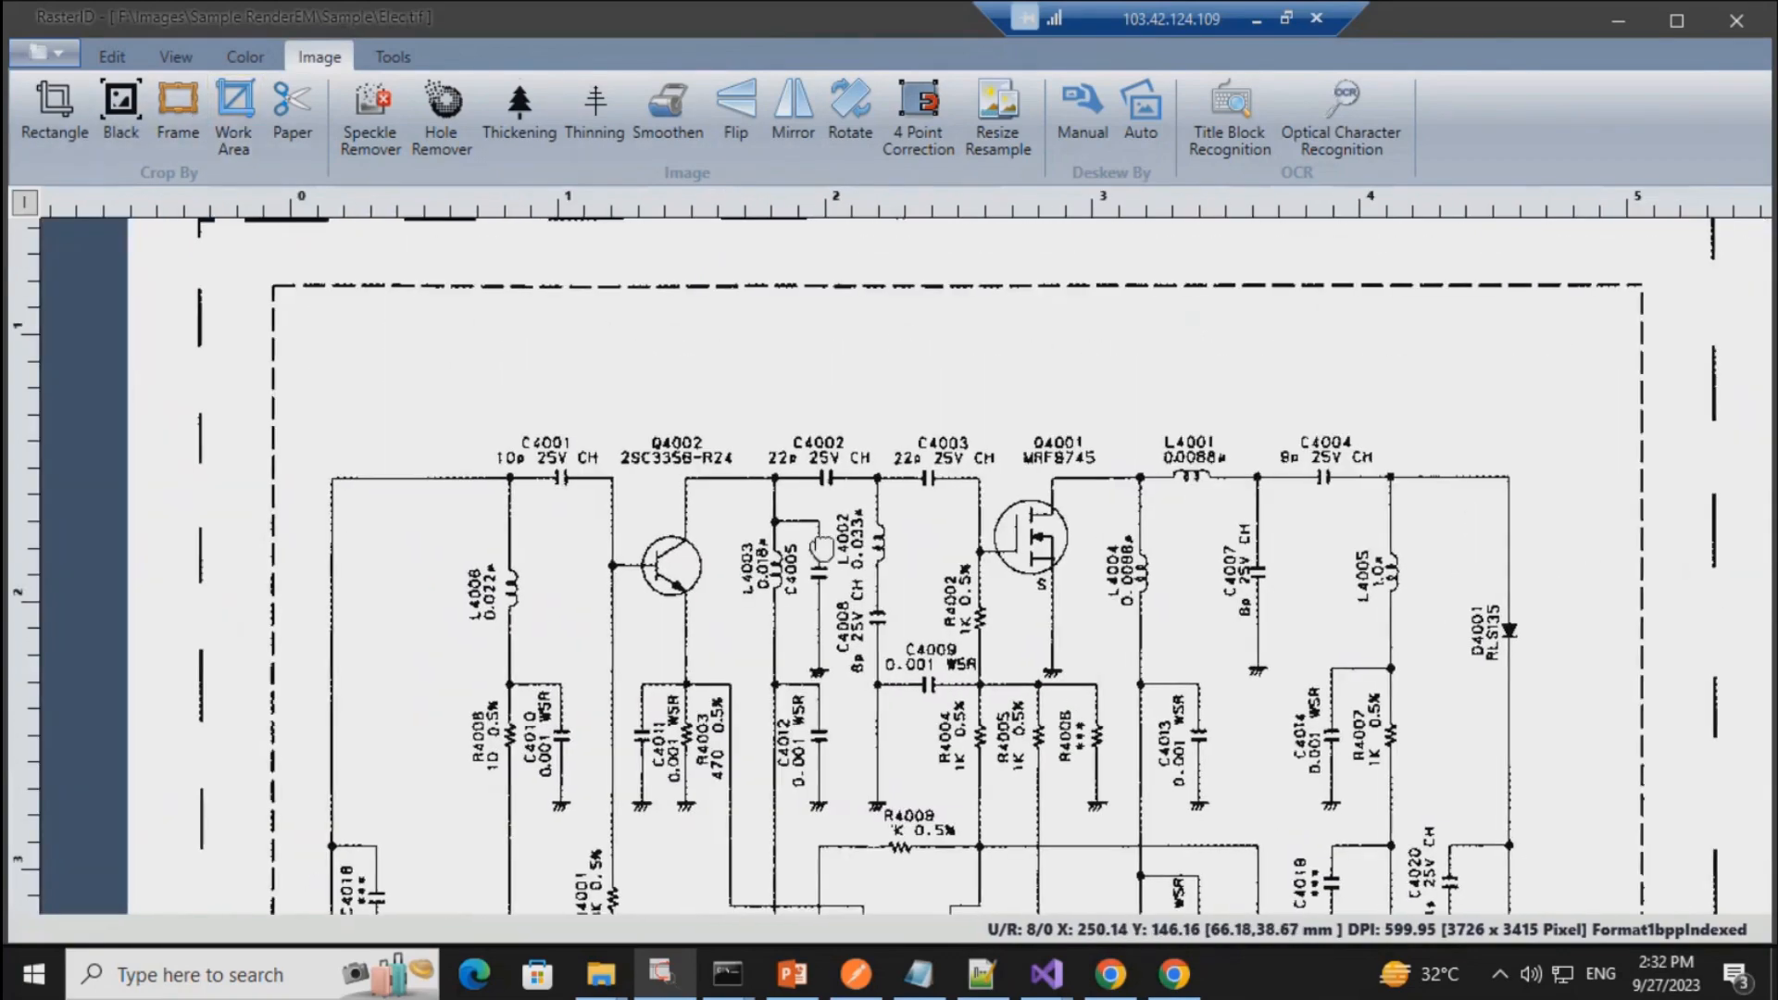
{"action": "scroll", "coordinate": [832, 514], "scroll_direction": "down", "scroll_amount": 3}
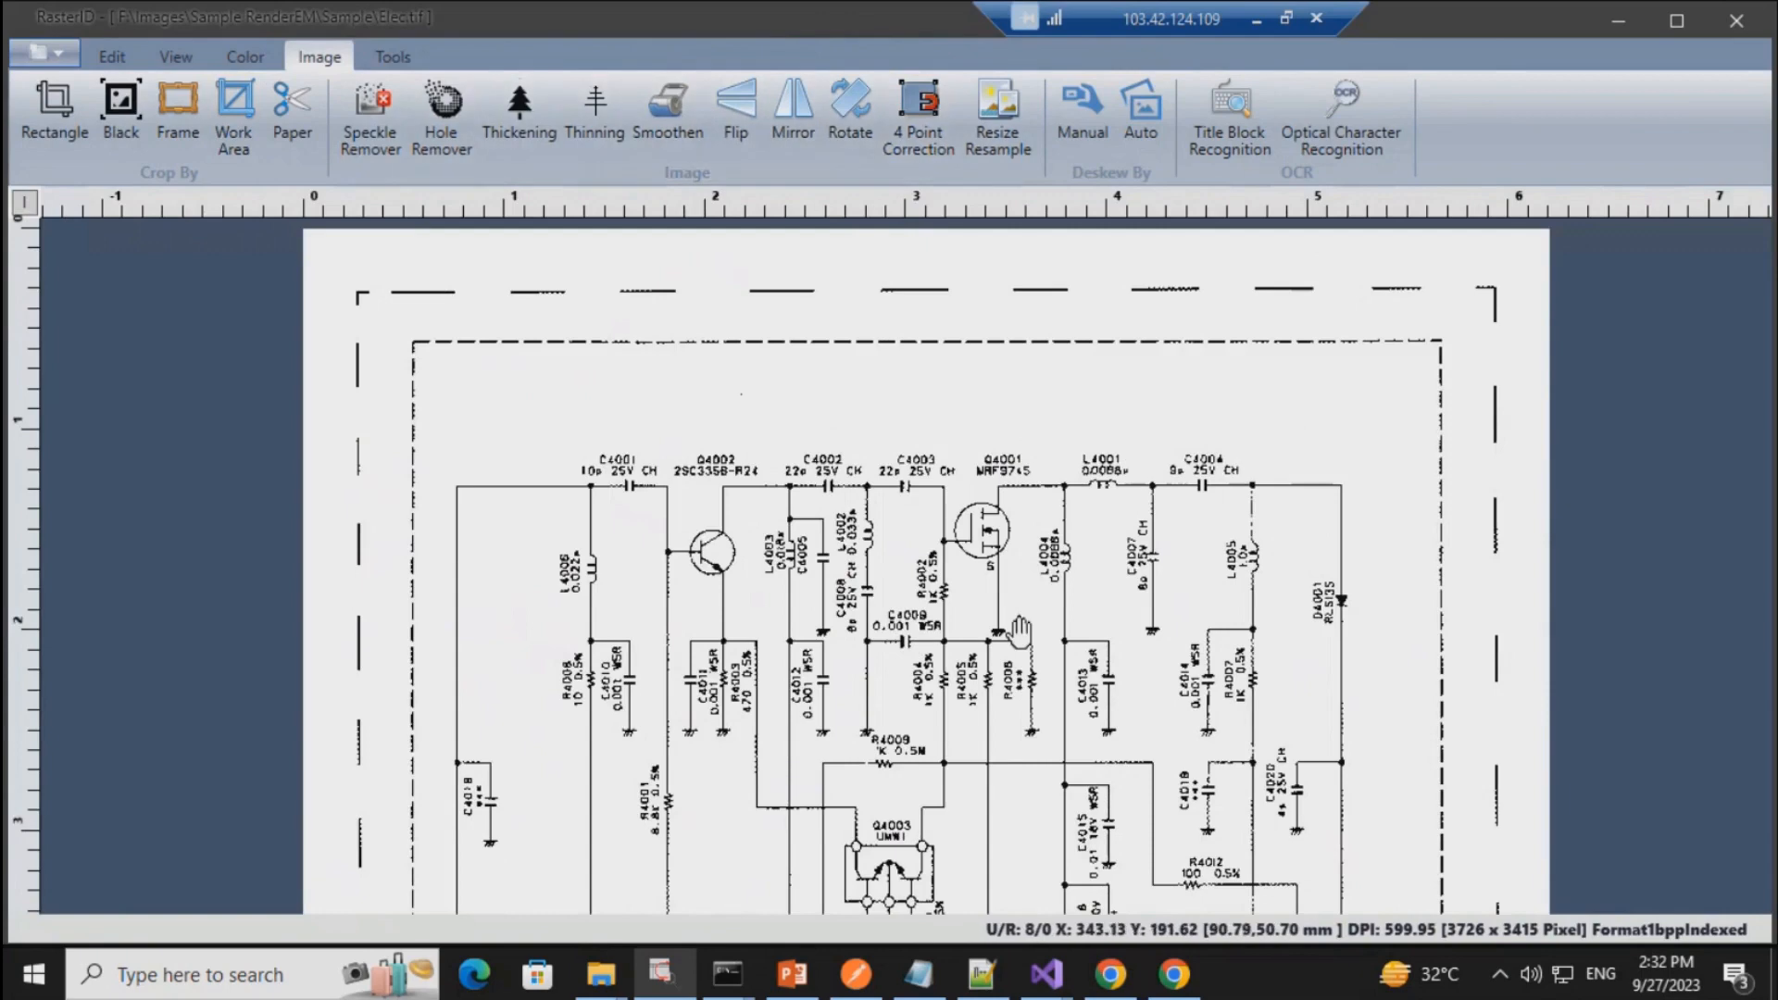
Step: Close Elec.tif without saving the changes
{"action": "left_click", "coordinate": [55, 54]}
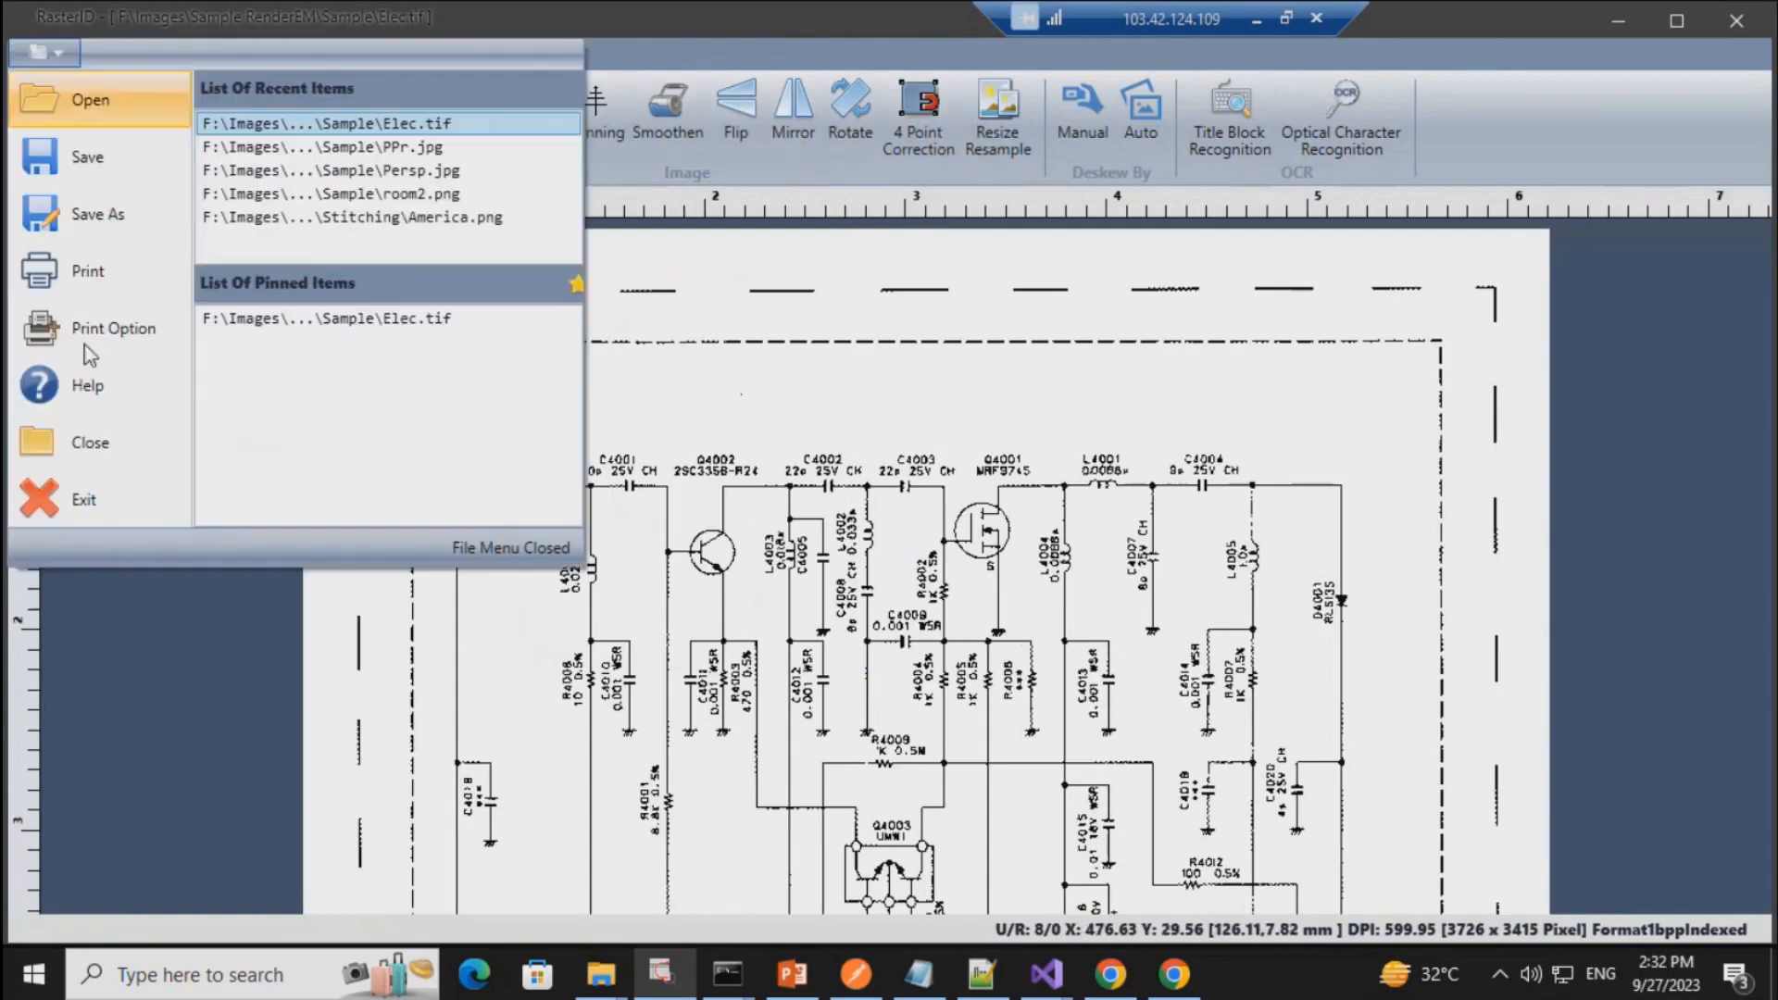
{"action": "left_click", "coordinate": [100, 451]}
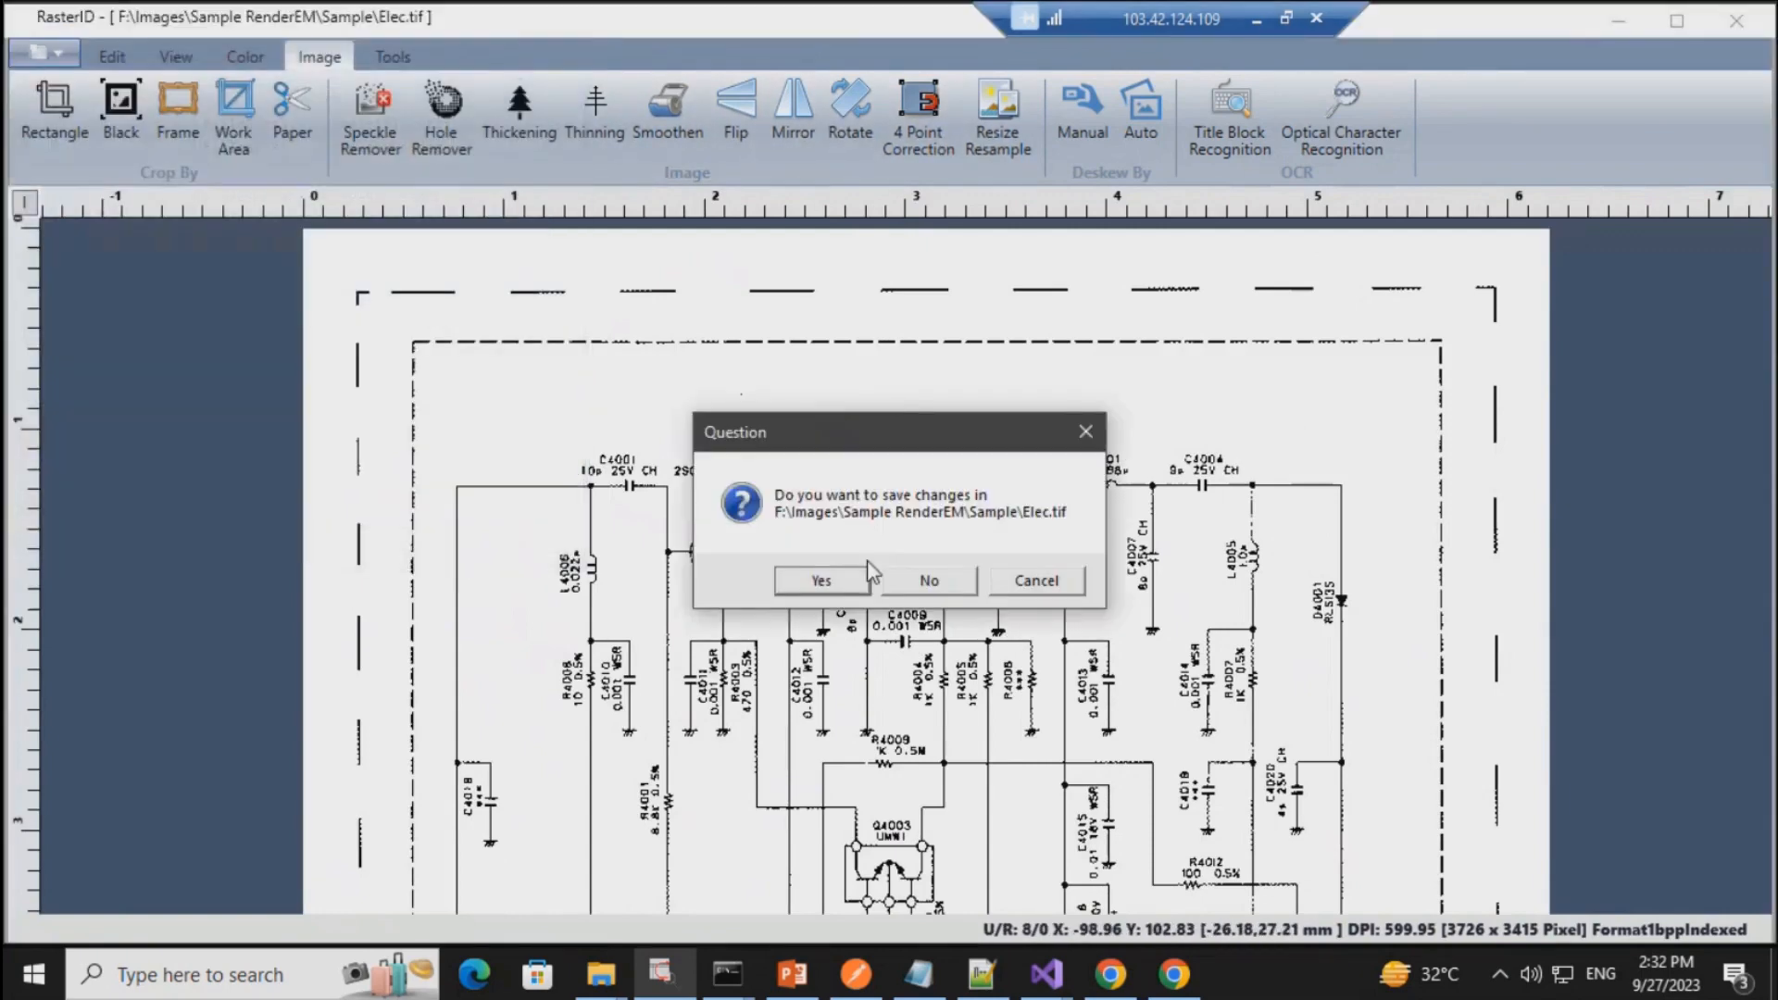
{"action": "left_click", "coordinate": [935, 583]}
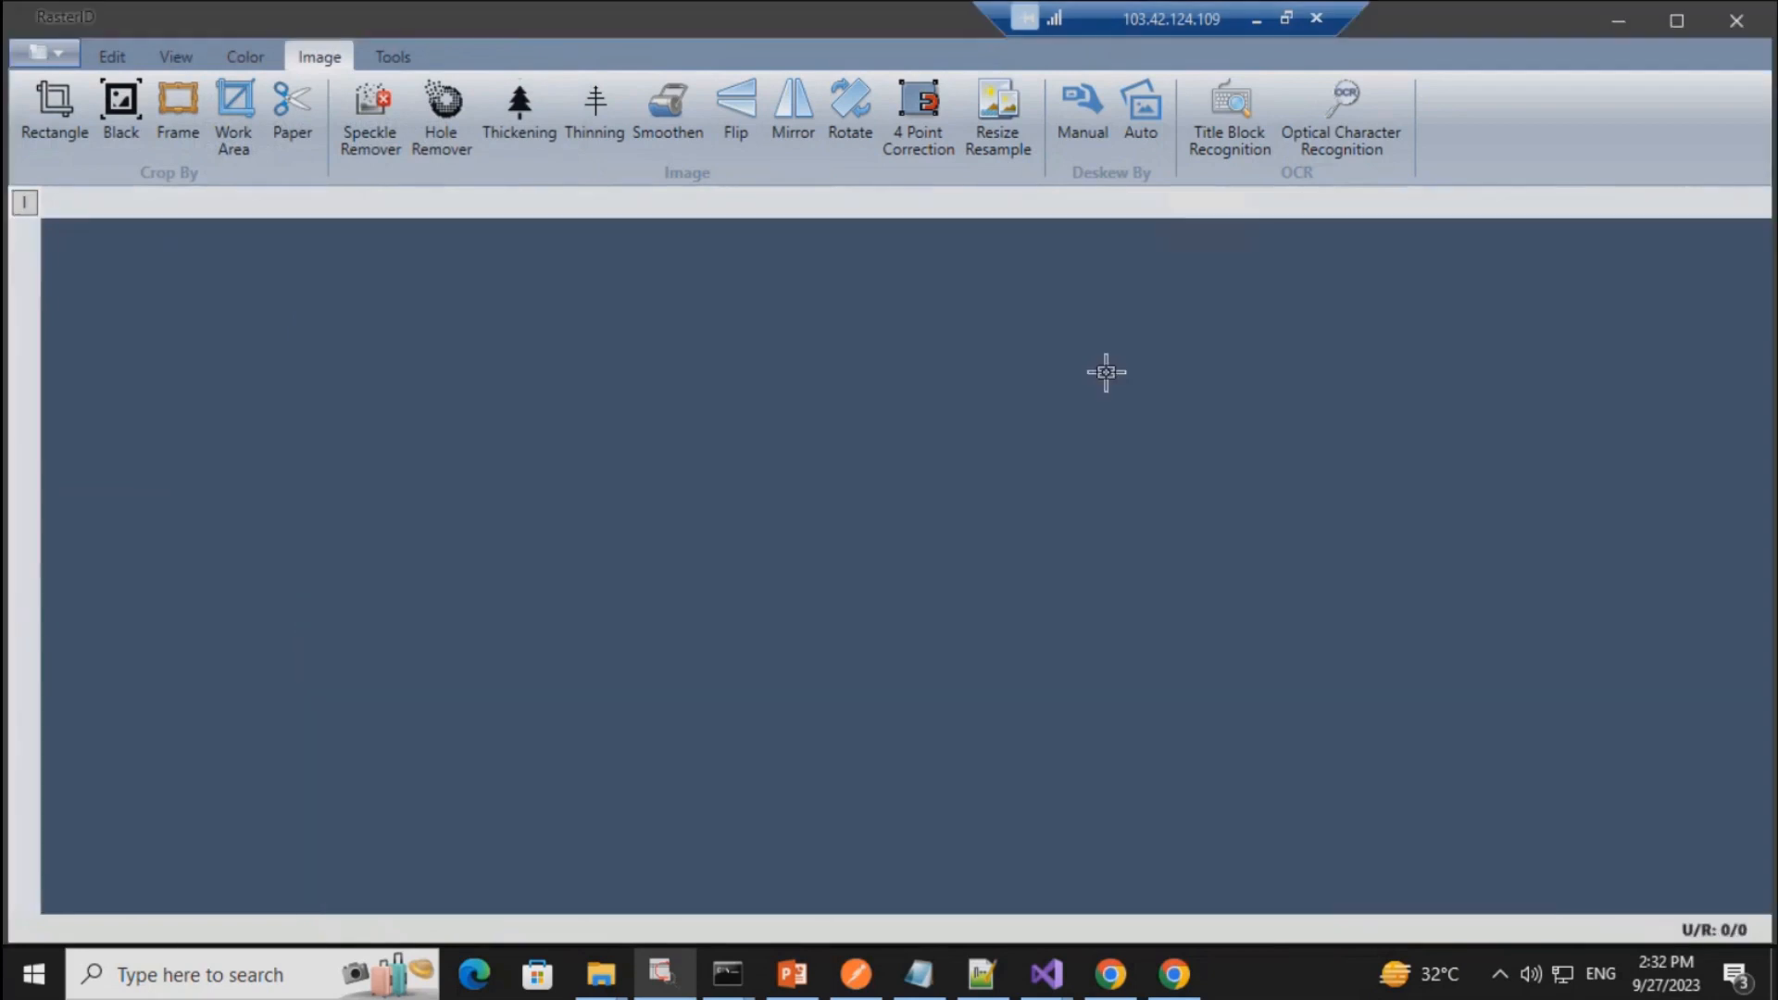
Step: Open the recent image PPr.jpg and bring the whole photographed book into view
{"action": "left_click", "coordinate": [56, 54]}
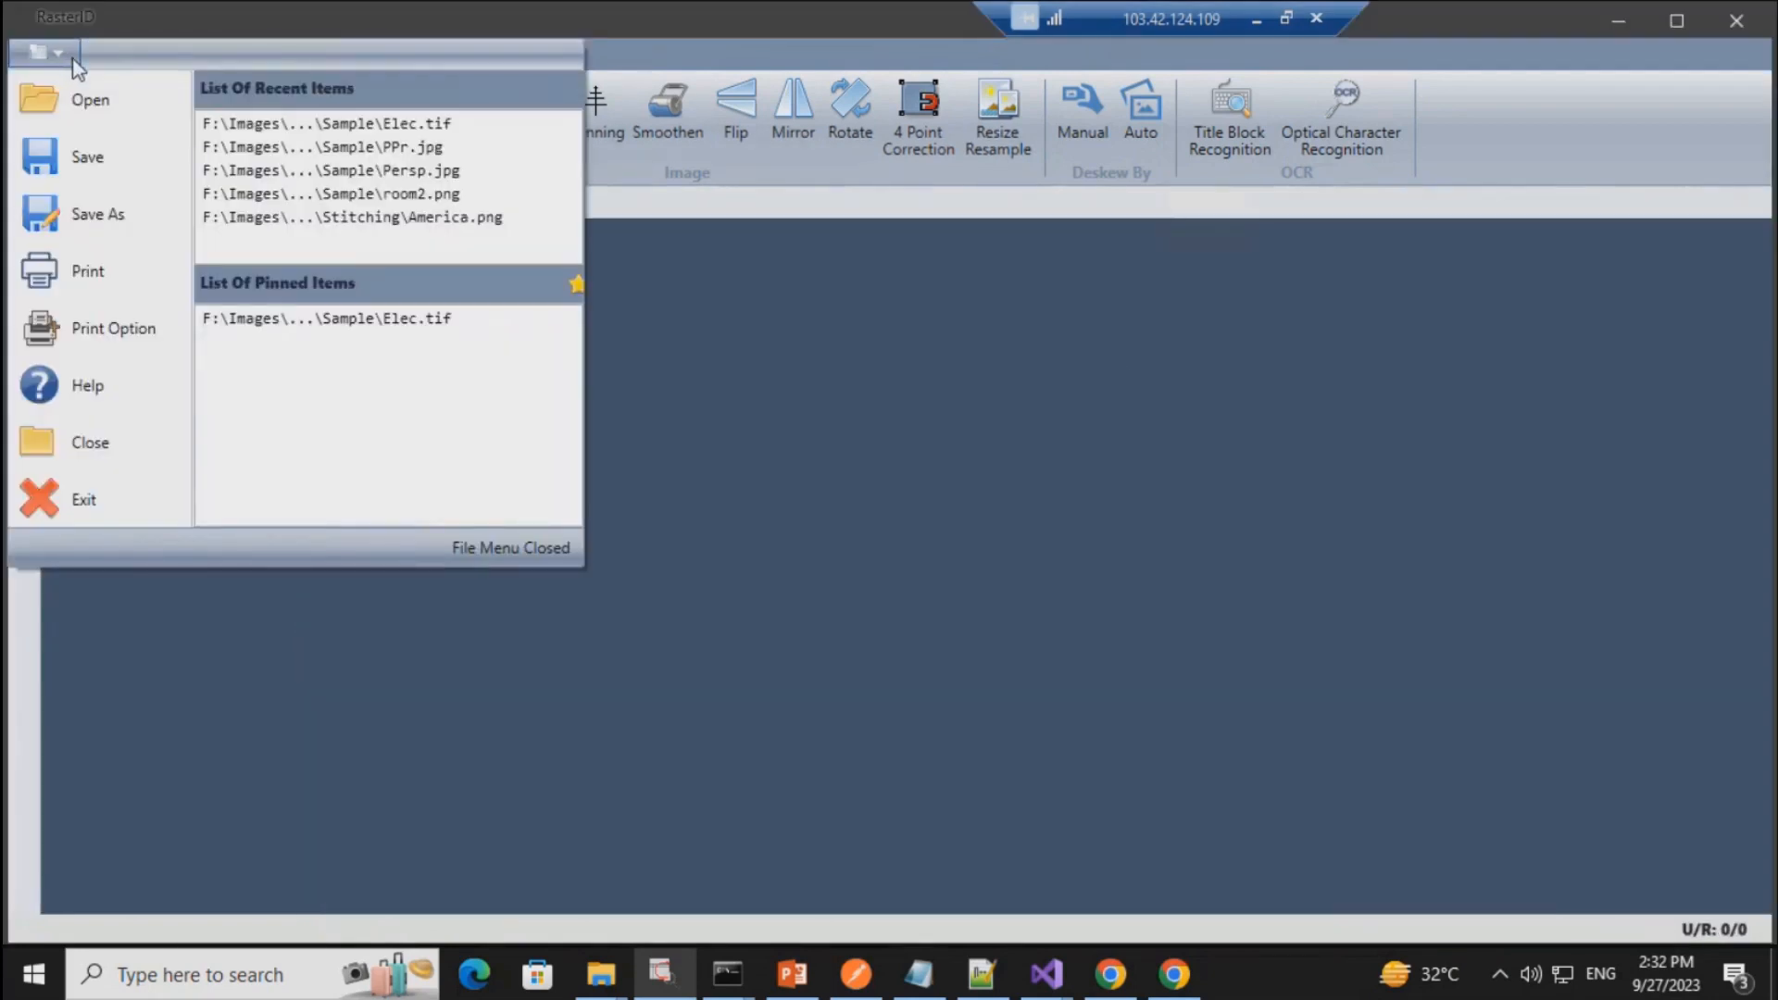
{"action": "left_click", "coordinate": [395, 150]}
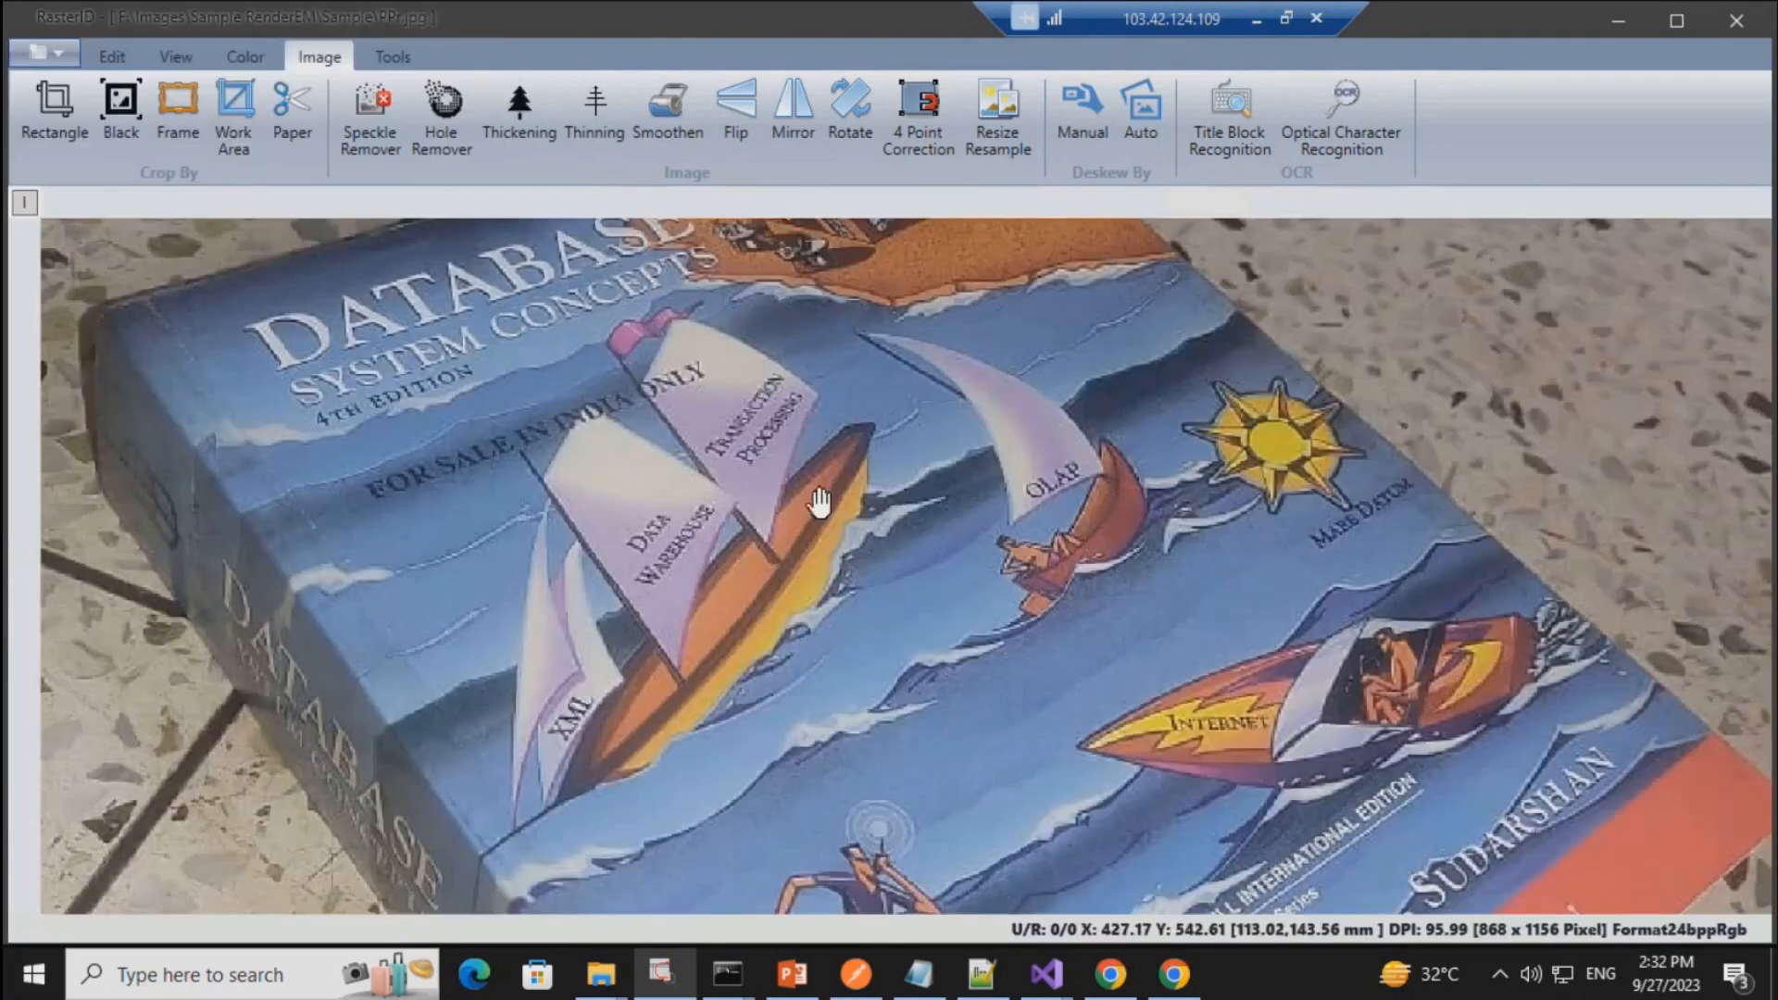
{"action": "scroll", "coordinate": [770, 506], "scroll_direction": "down", "scroll_amount": 5}
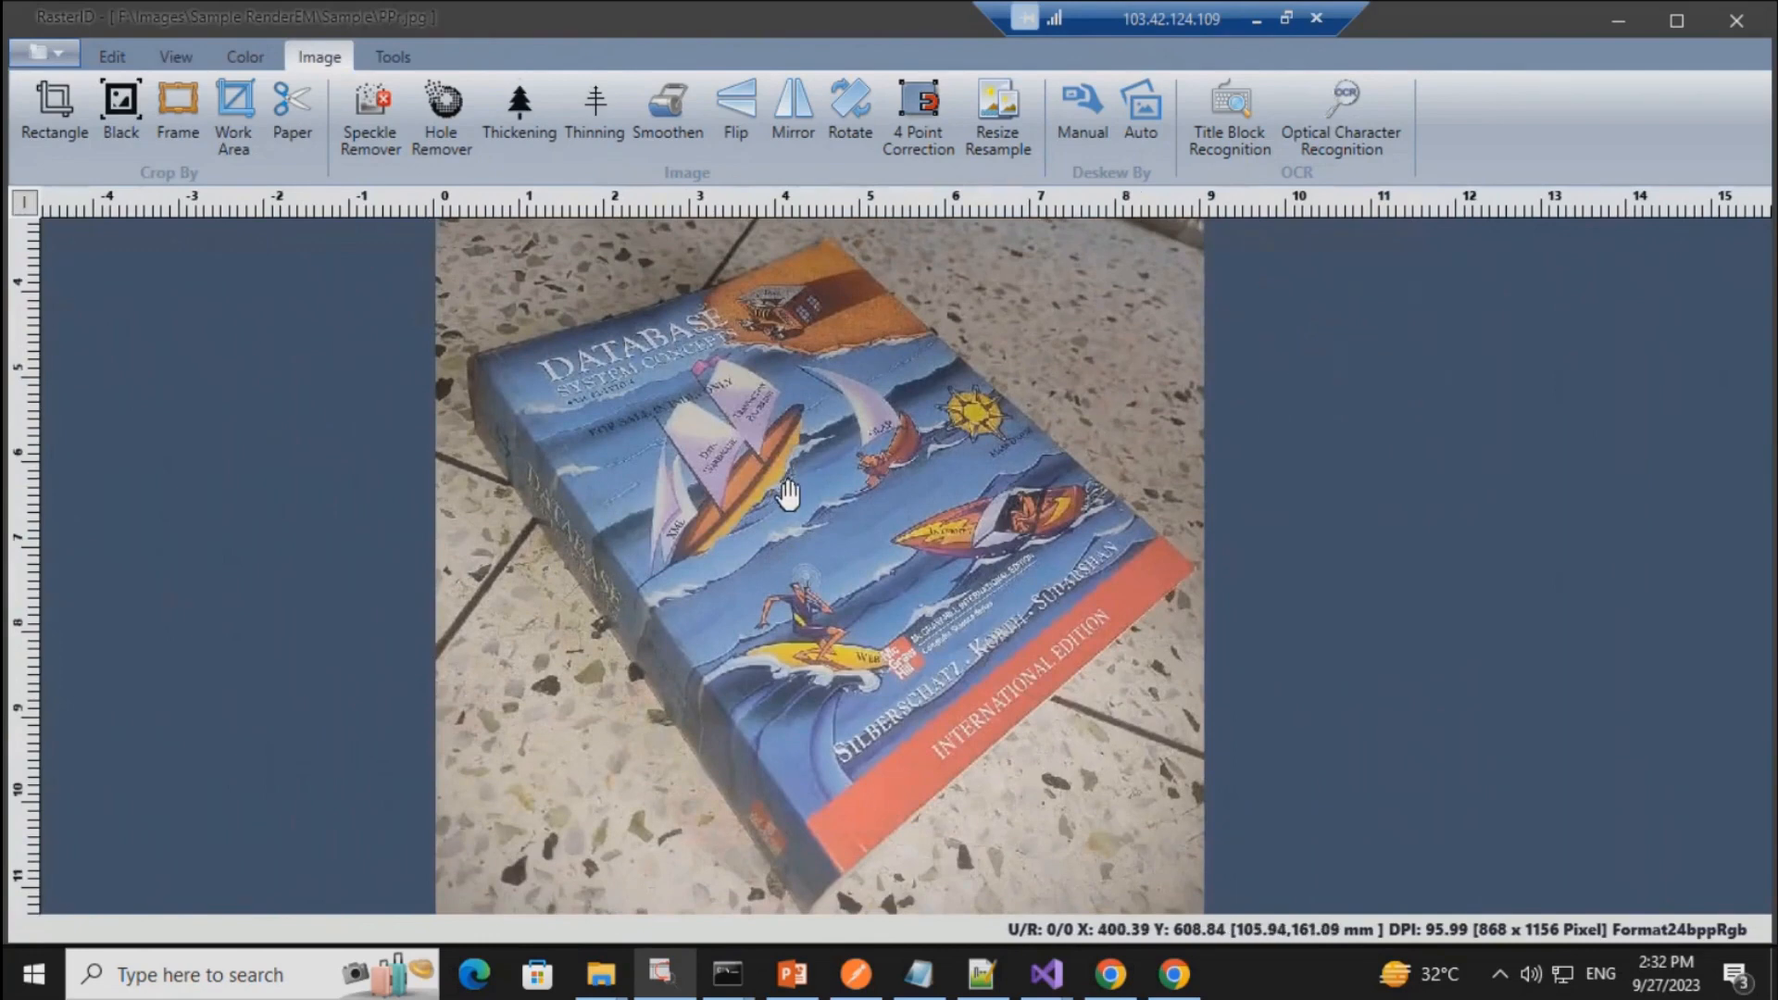
{"action": "scroll", "coordinate": [789, 492], "scroll_direction": "up", "scroll_amount": 1}
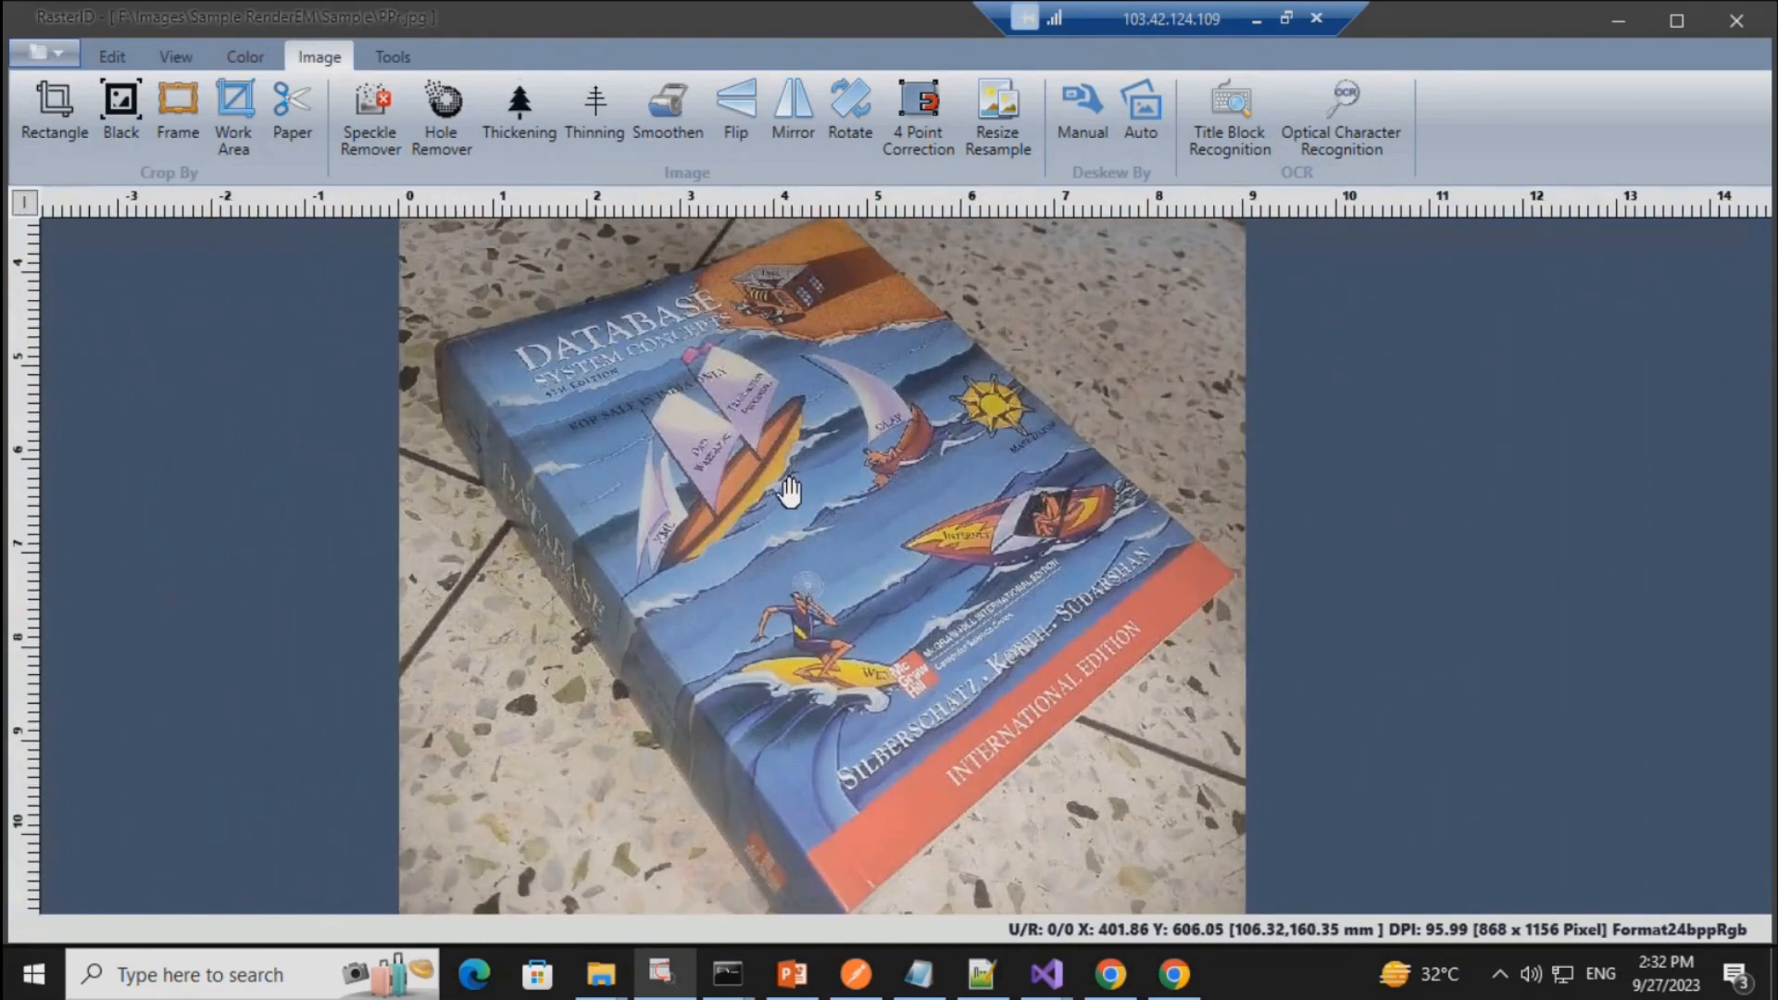
{"action": "scroll", "coordinate": [789, 491], "scroll_direction": "down", "scroll_amount": 1}
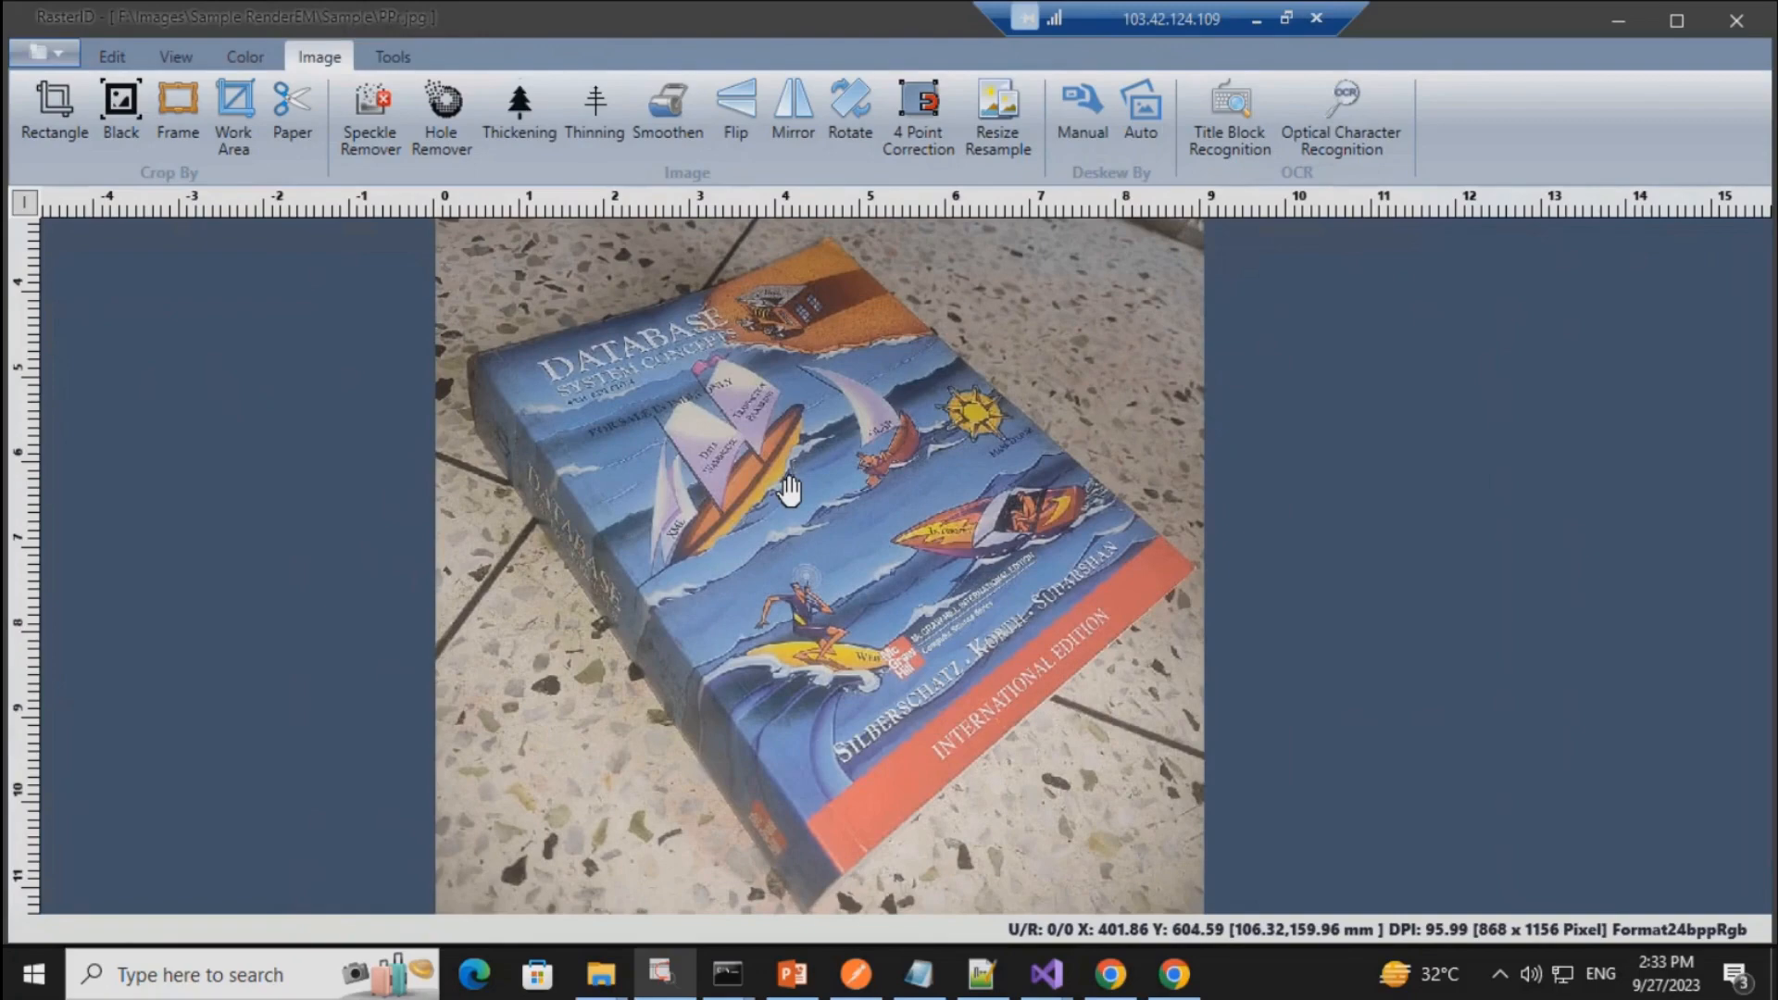
Step: Correct the book photo's perspective with 4 Point Correction, marking the front cover's four corners and using a 10 x 12 inch portrait frame
{"action": "left_click", "coordinate": [922, 130]}
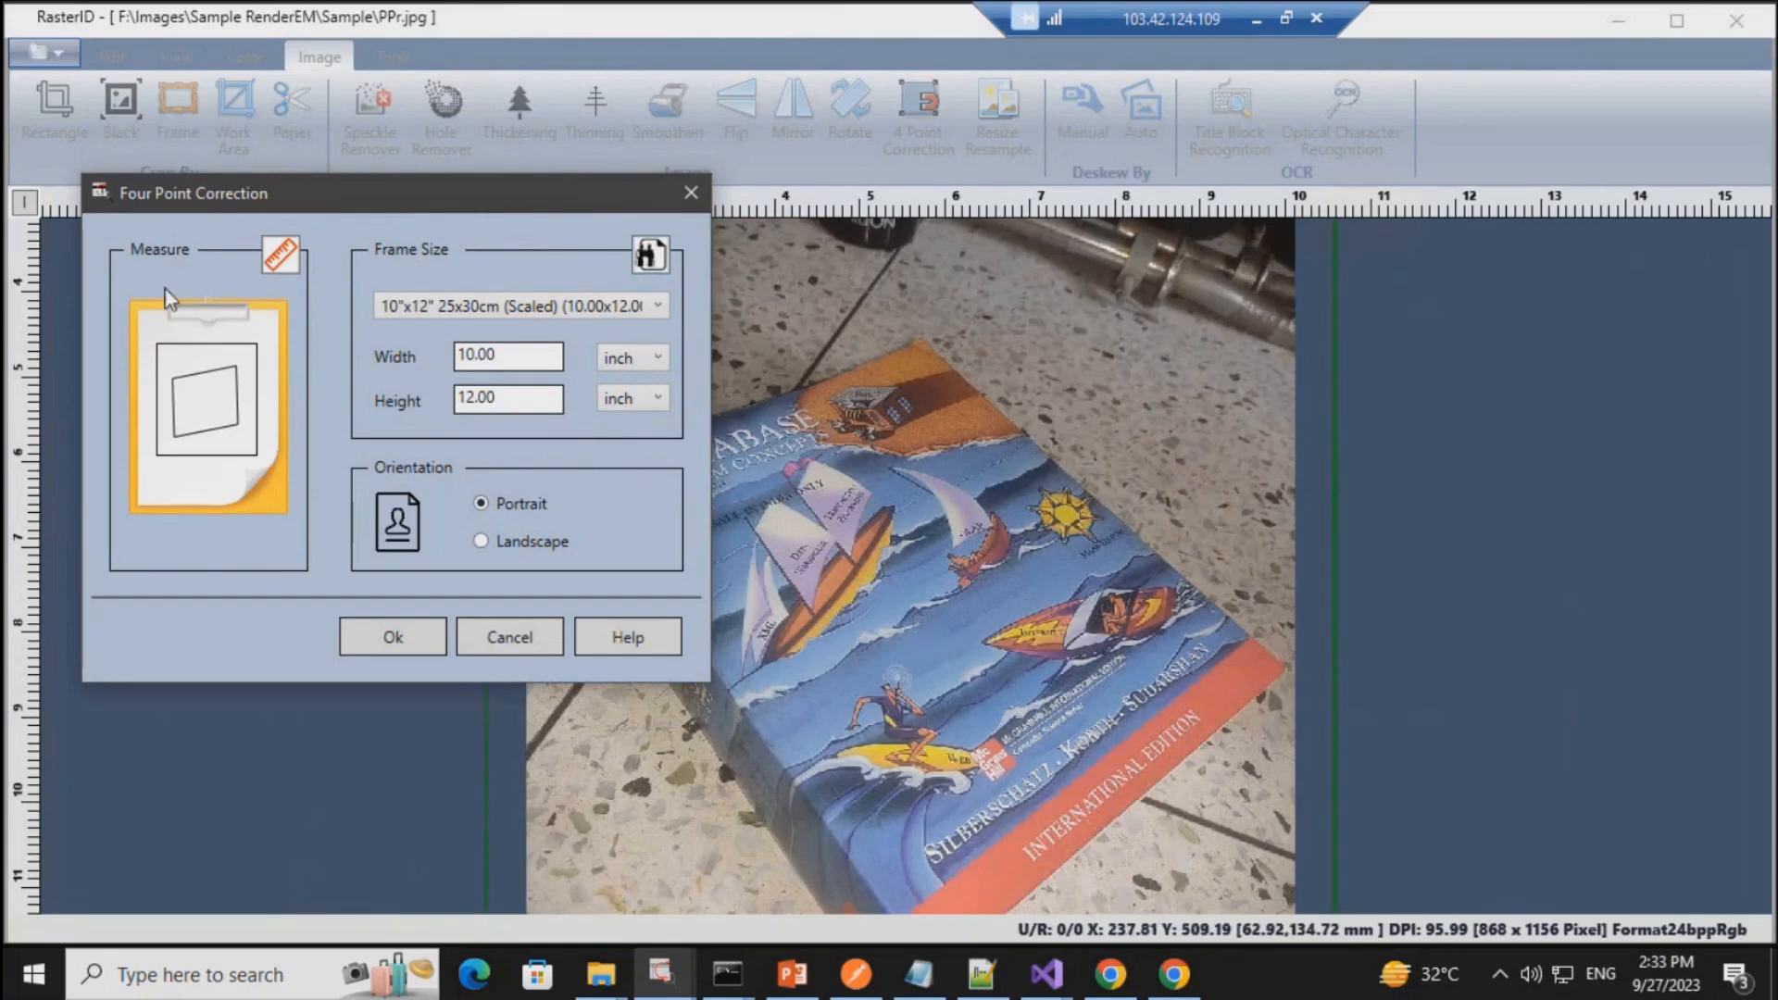
{"action": "left_click", "coordinate": [282, 250]}
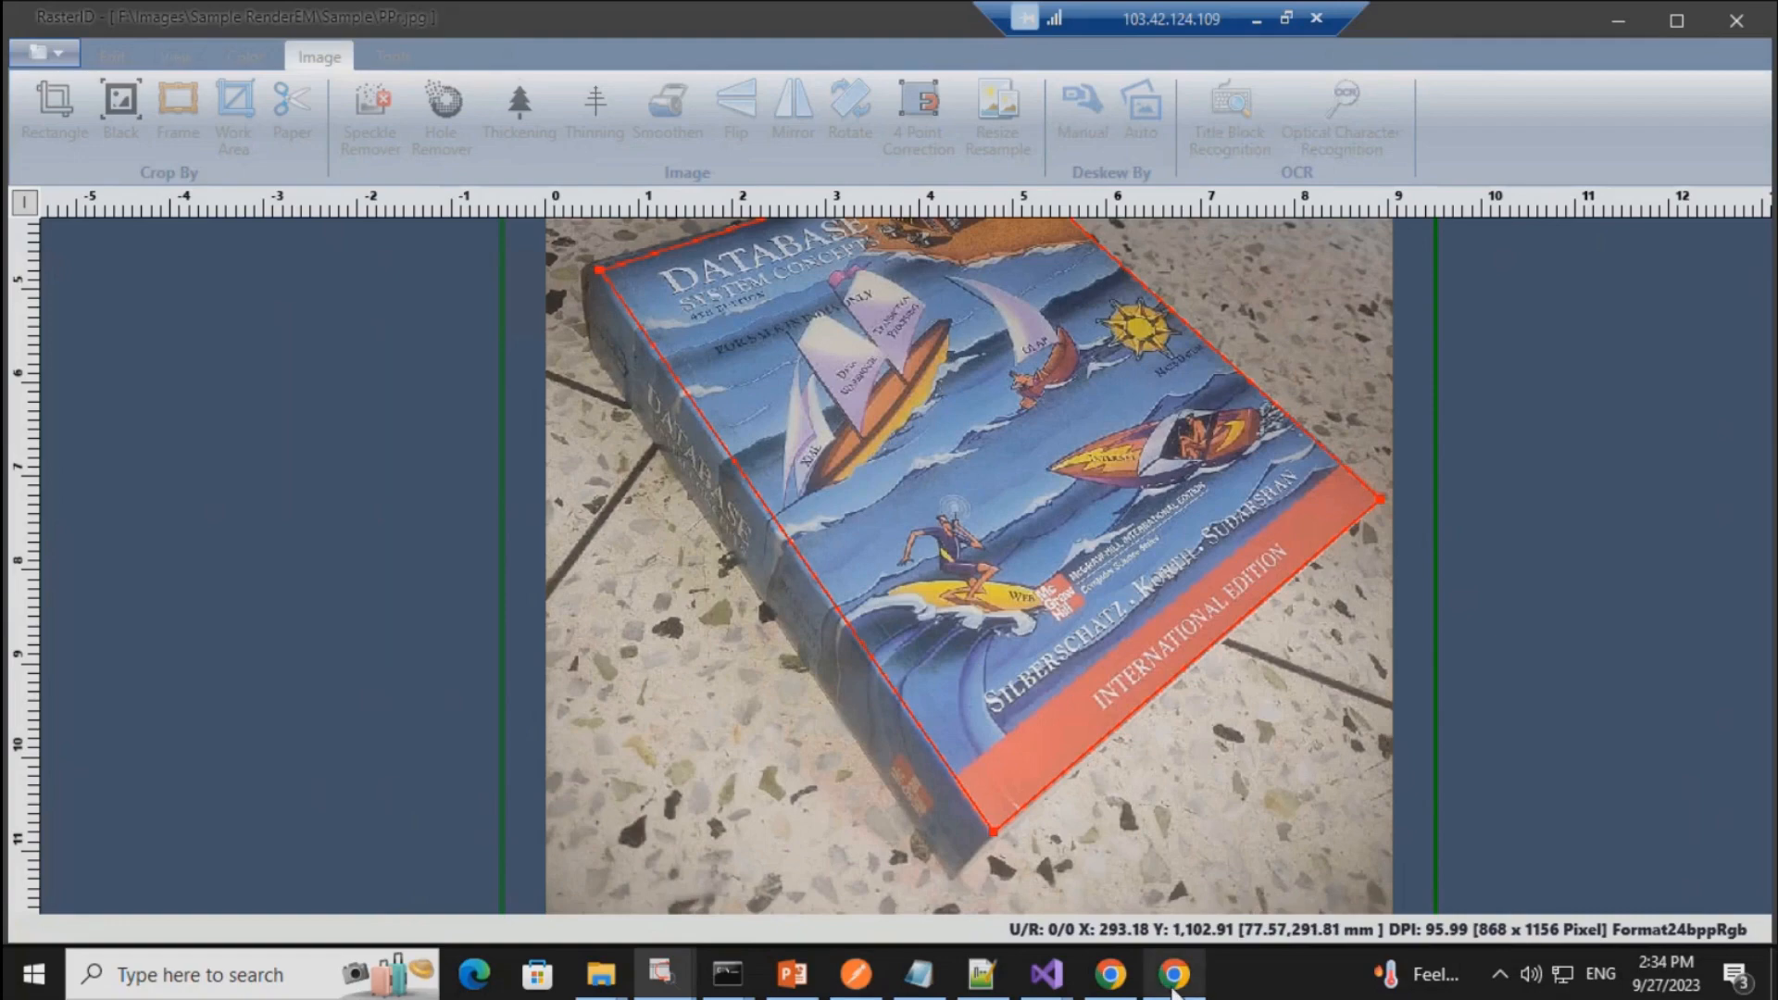
{"action": "mouse_move", "coordinate": [1172, 989]}
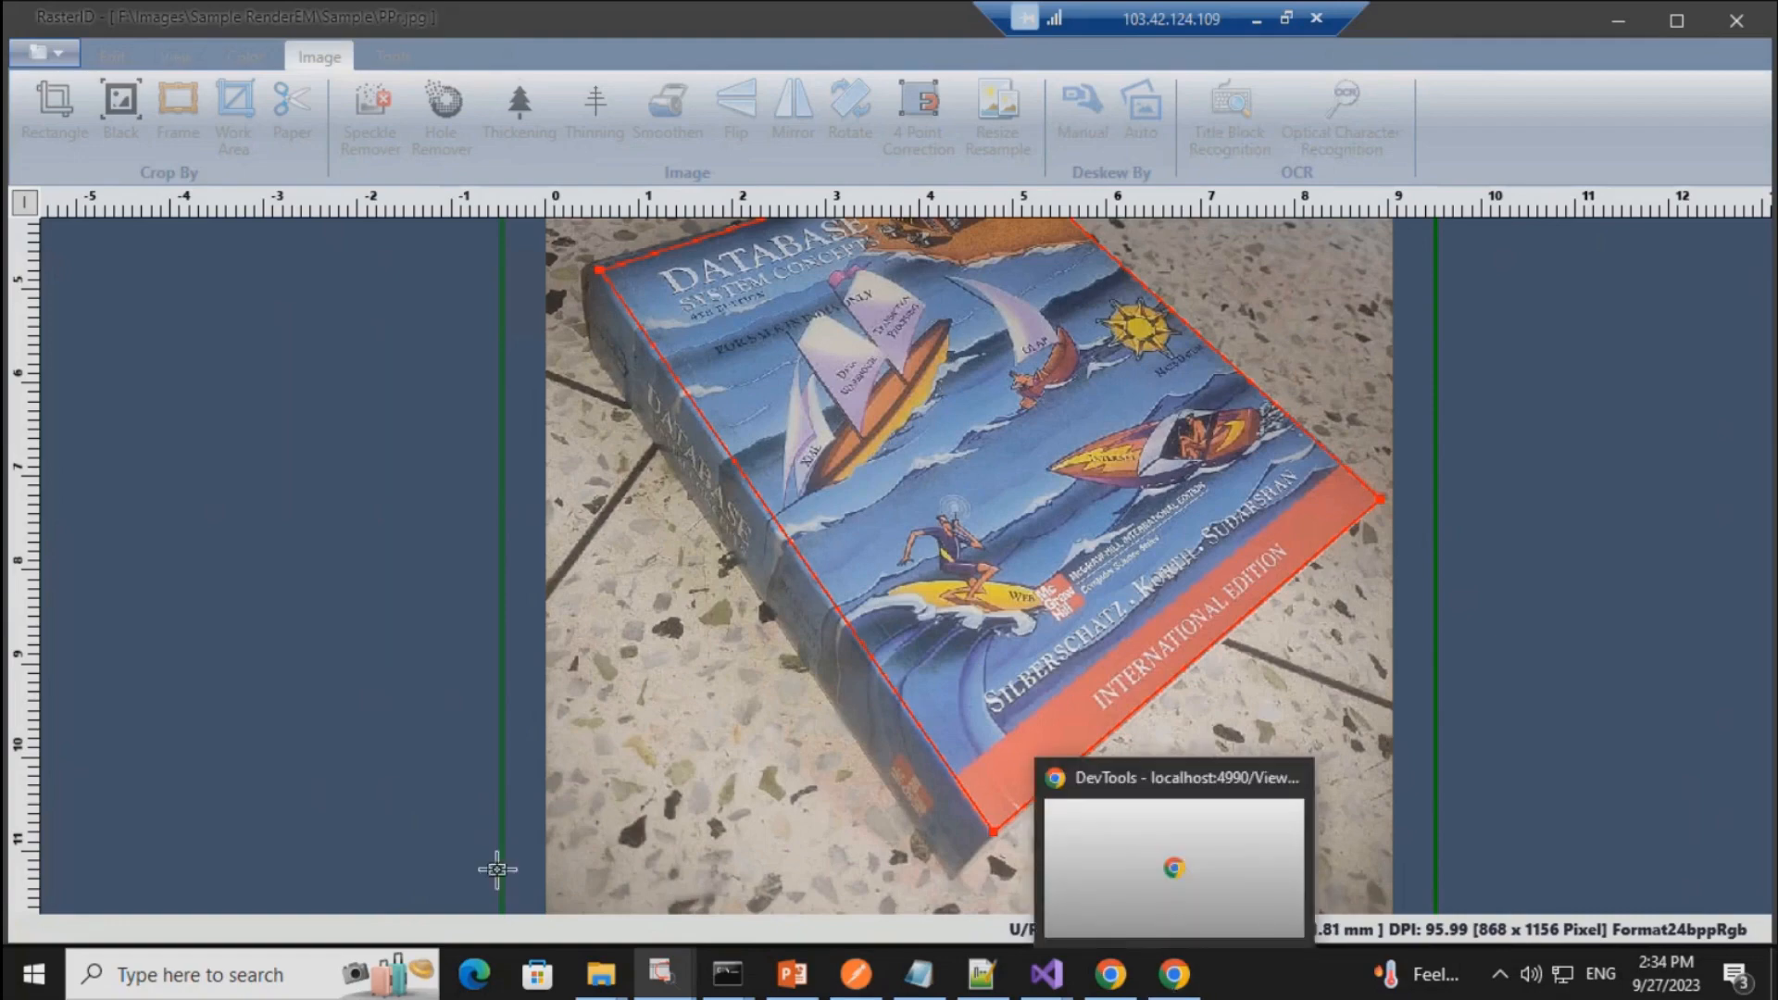
{"action": "mouse_move", "coordinate": [666, 981]}
{"action": "left_click", "coordinate": [830, 830]}
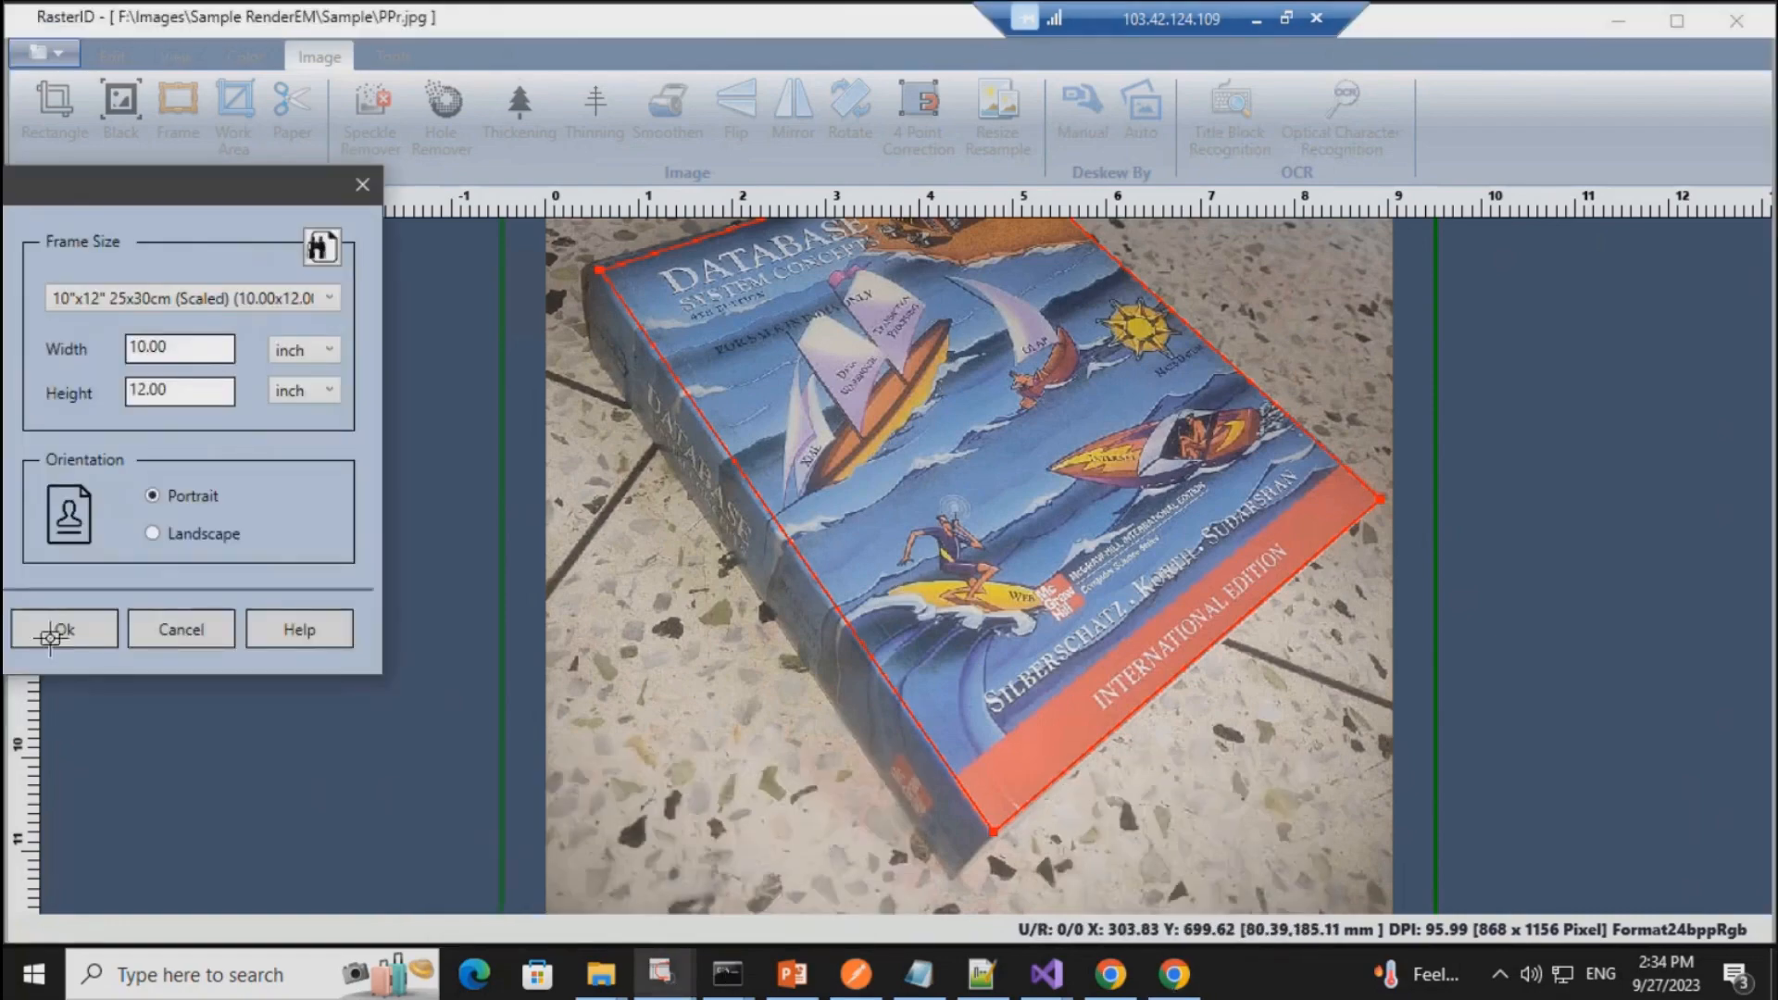
{"action": "left_click", "coordinate": [80, 633]}
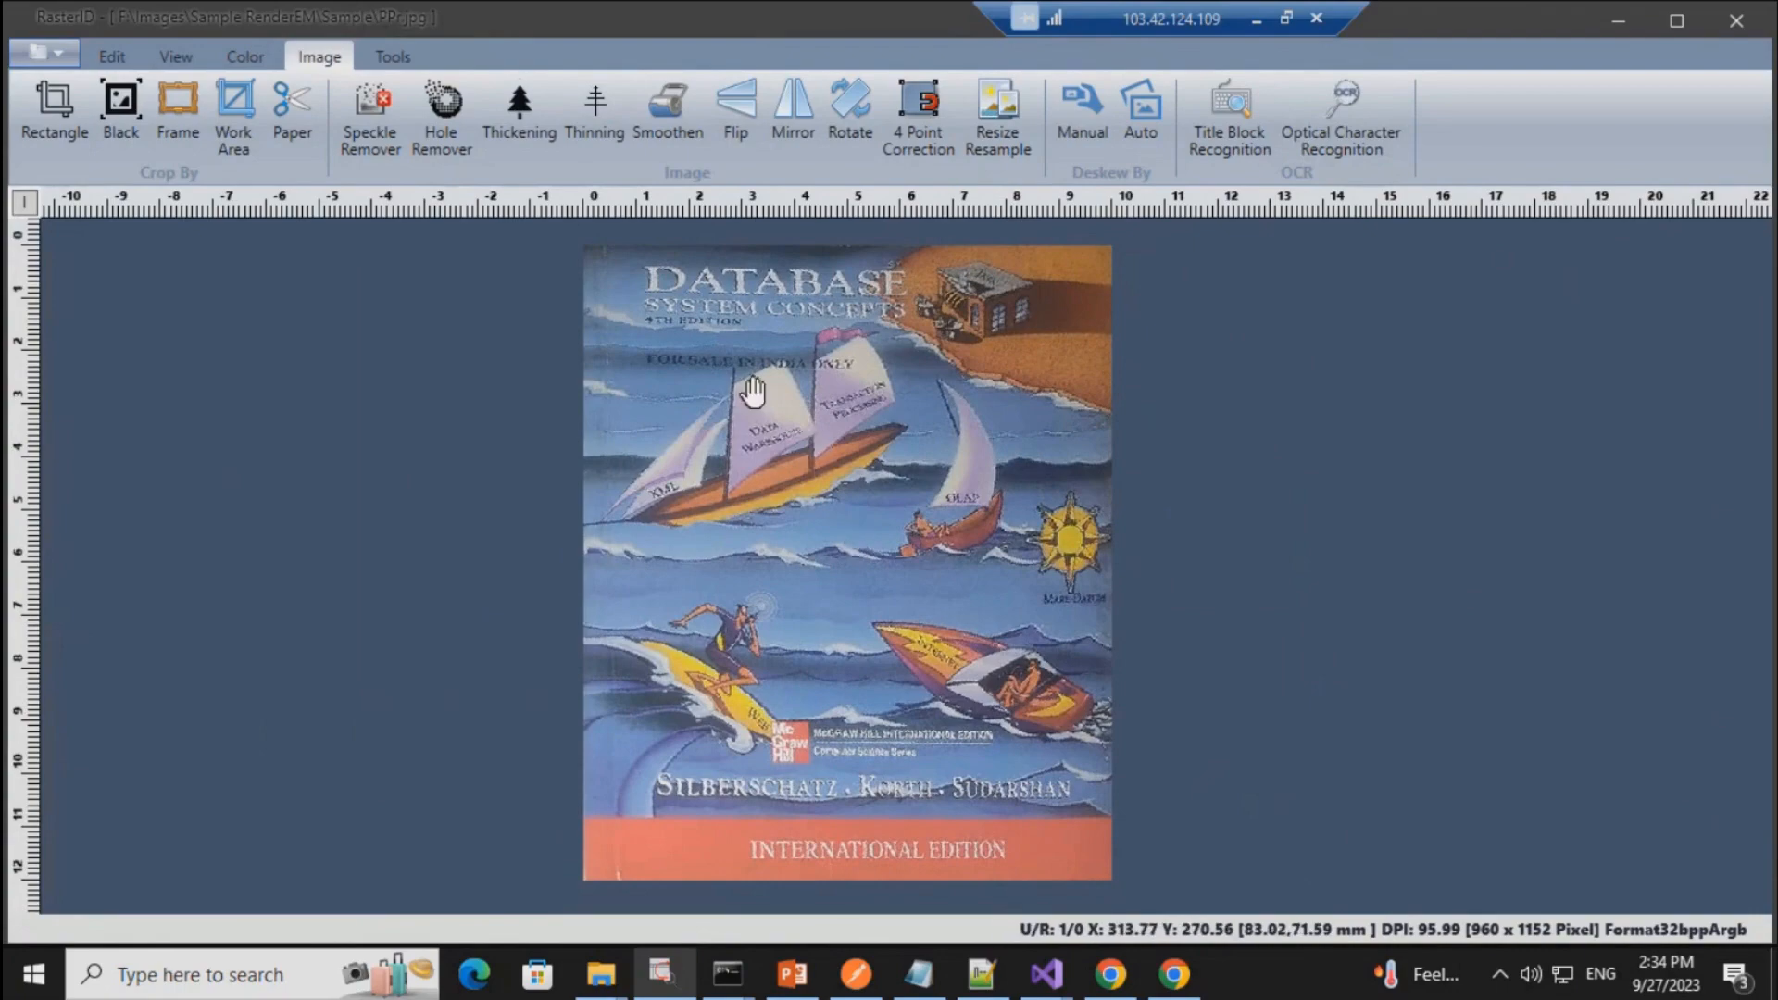
Step: Inspect the whole straightened book cover and close PPr.jpg
{"action": "scroll", "coordinate": [865, 595], "scroll_direction": "down", "scroll_amount": 1}
{"action": "scroll", "coordinate": [867, 595], "scroll_direction": "up", "scroll_amount": 1}
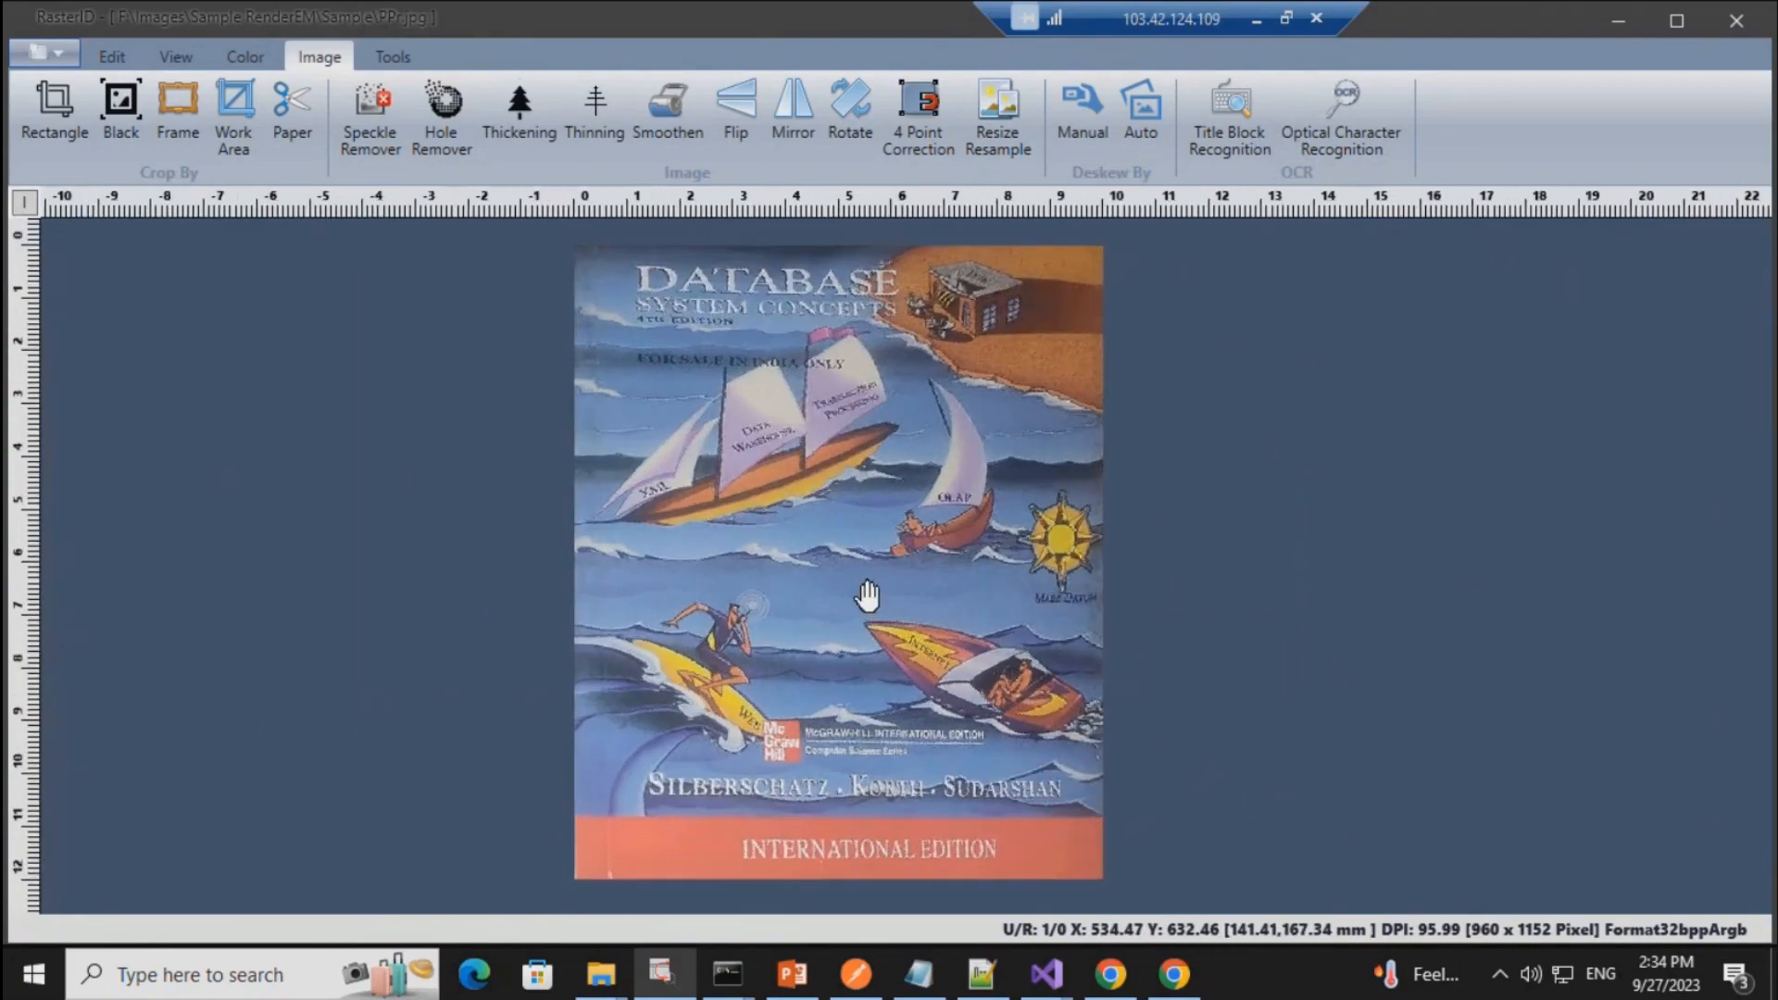
{"action": "scroll", "coordinate": [868, 595], "scroll_direction": "down", "scroll_amount": 1}
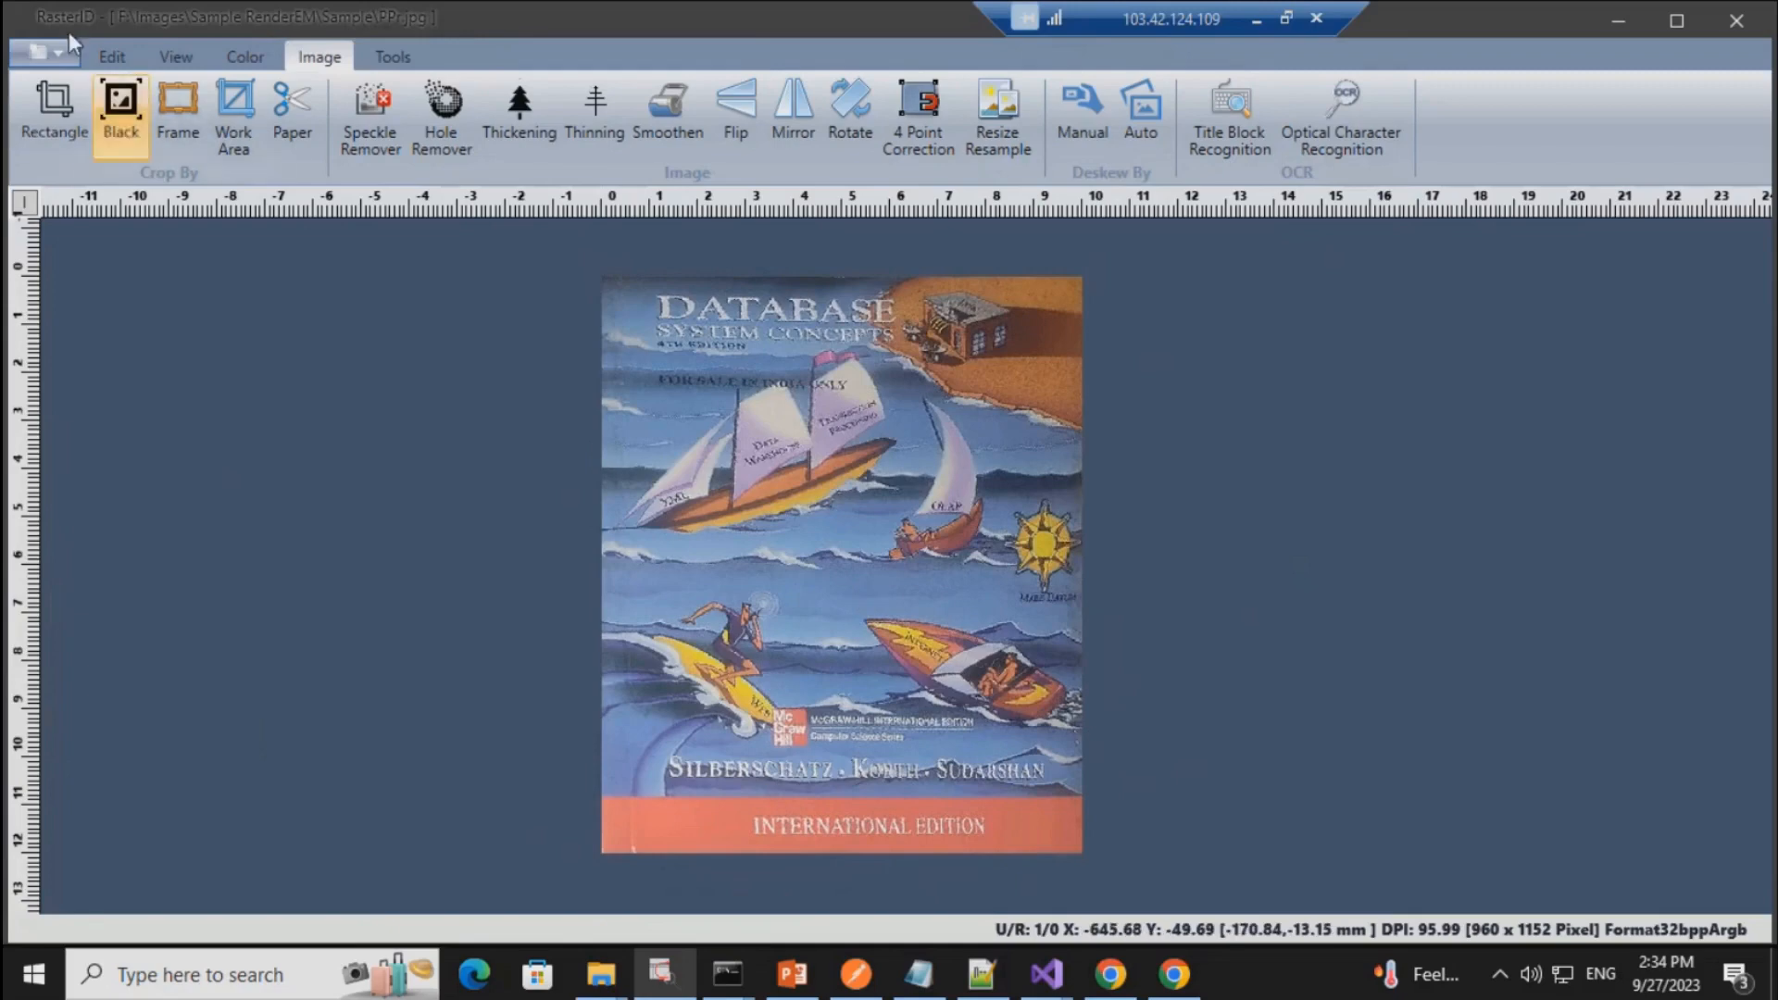
{"action": "left_click", "coordinate": [58, 61]}
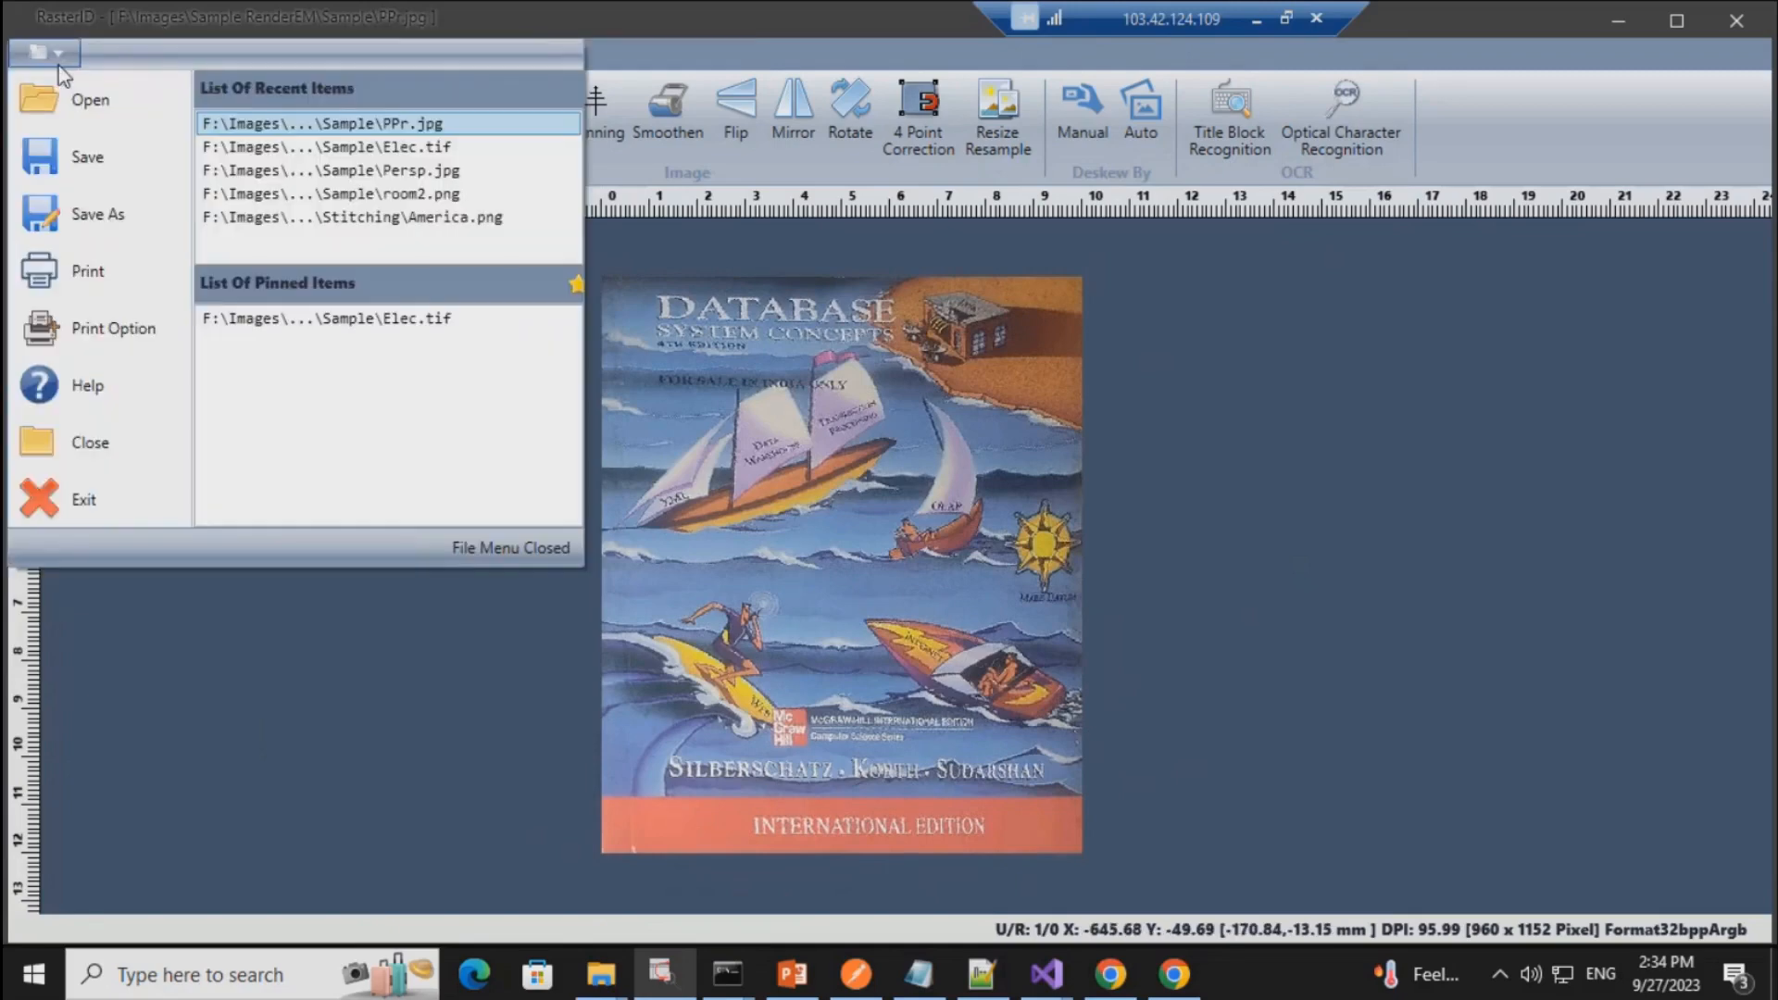
{"action": "left_click", "coordinate": [101, 443]}
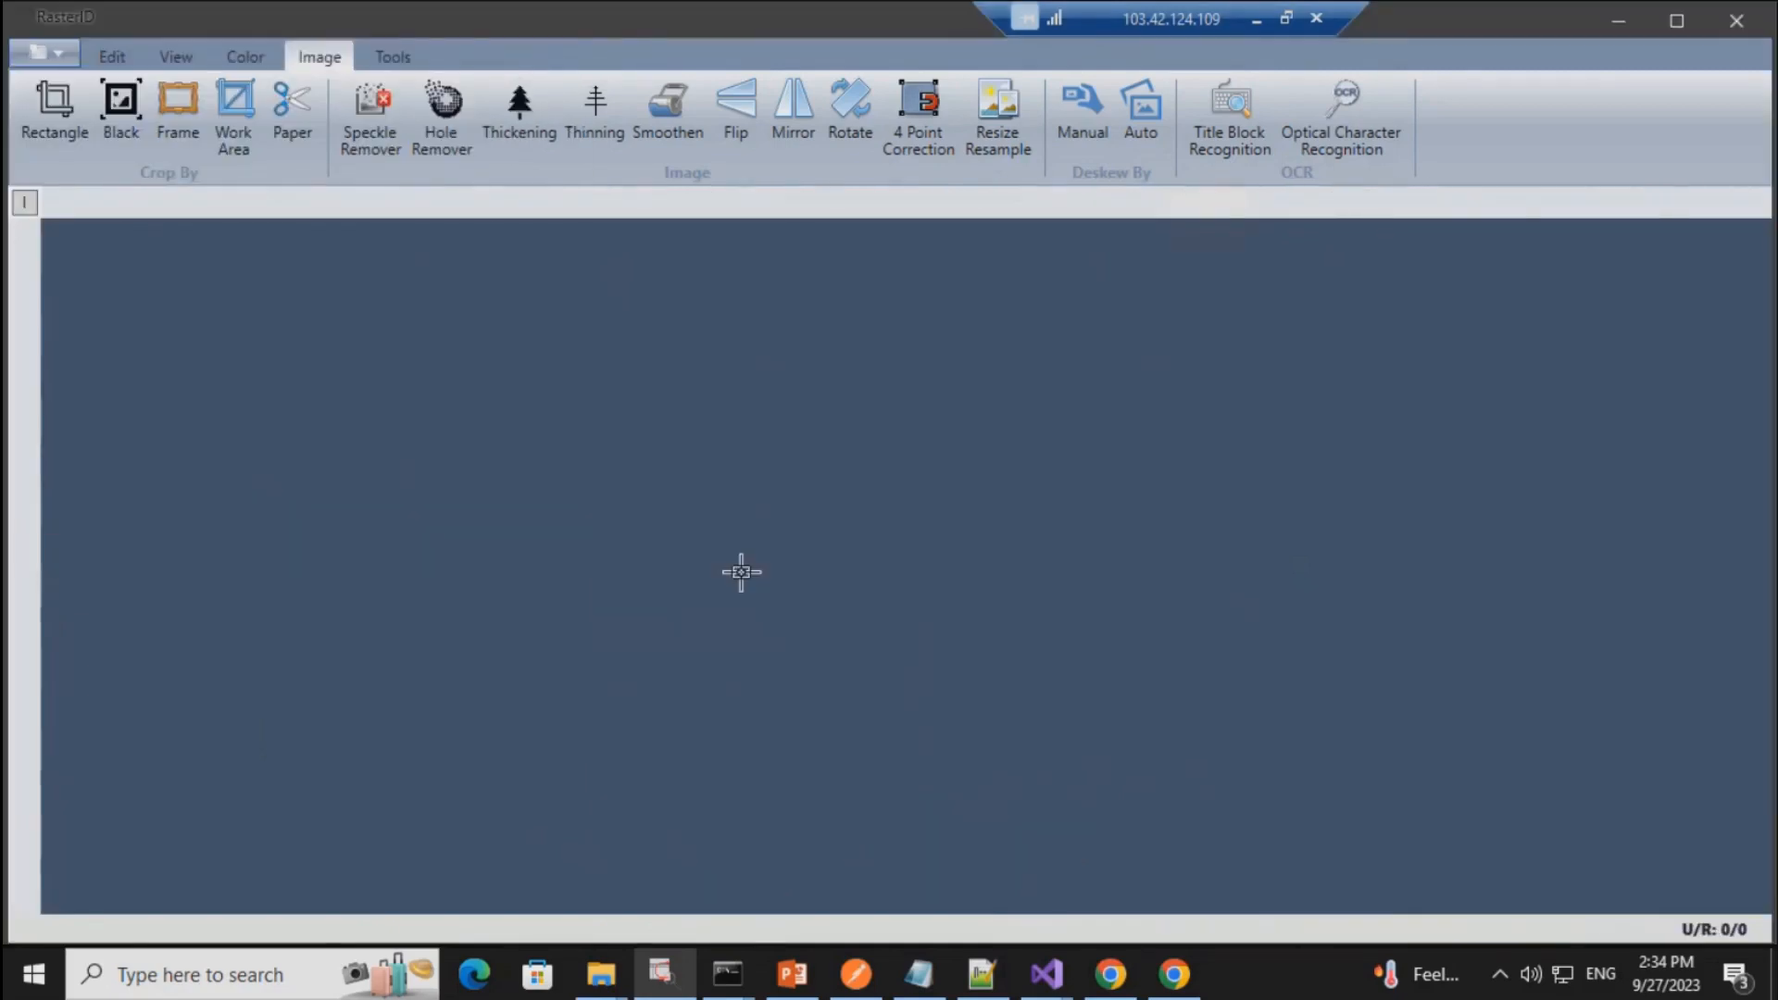
Step: Open America.png from the Stitching folder and enlarge the map until its country labels are readable
{"action": "left_click", "coordinate": [392, 56]}
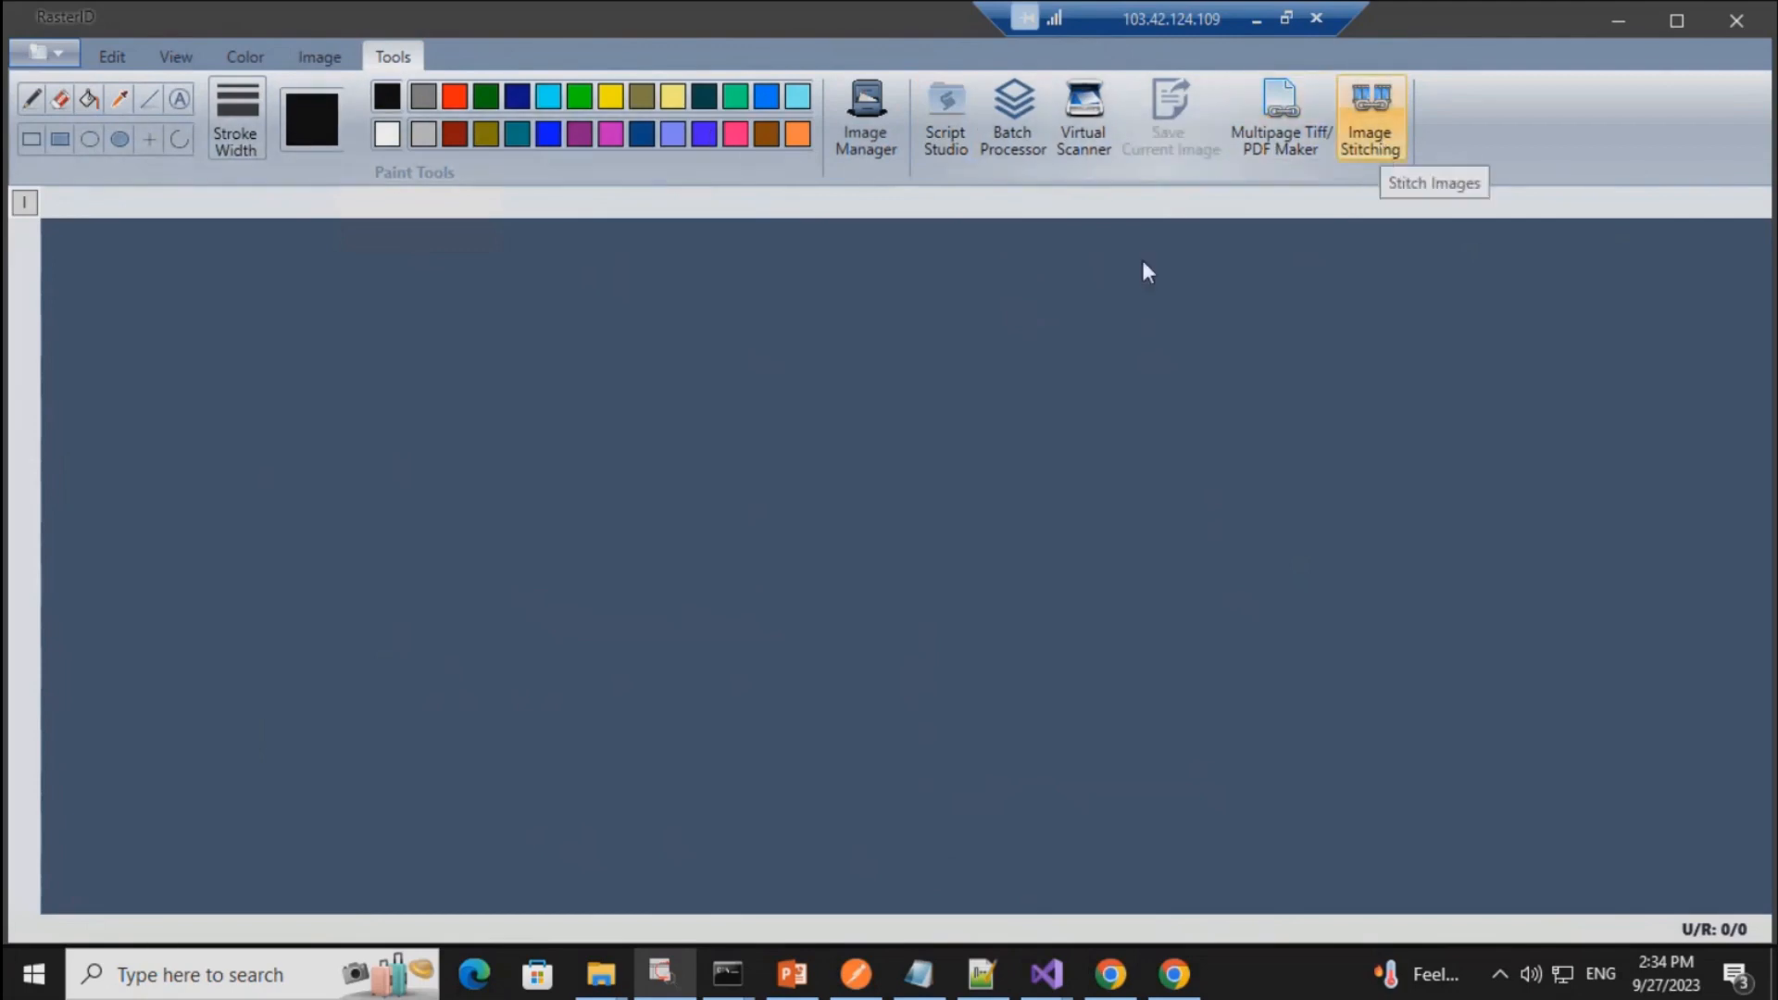
{"action": "left_click", "coordinate": [43, 48]}
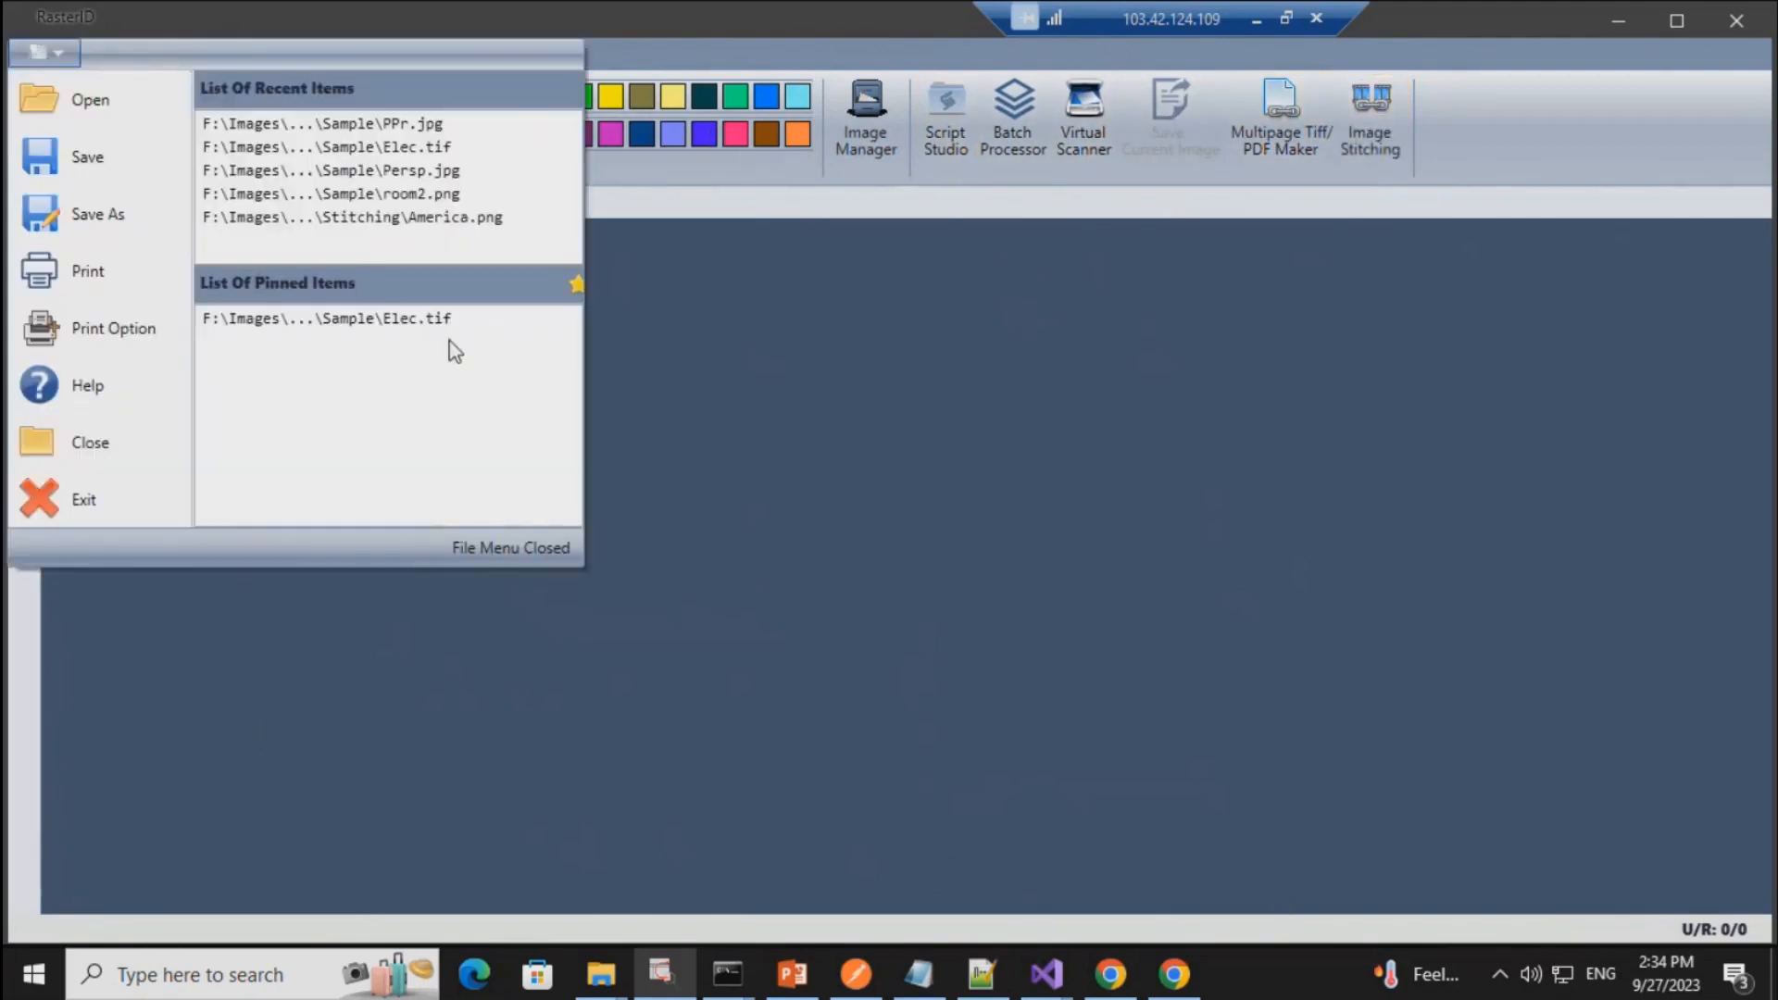
{"action": "left_click", "coordinate": [124, 99]}
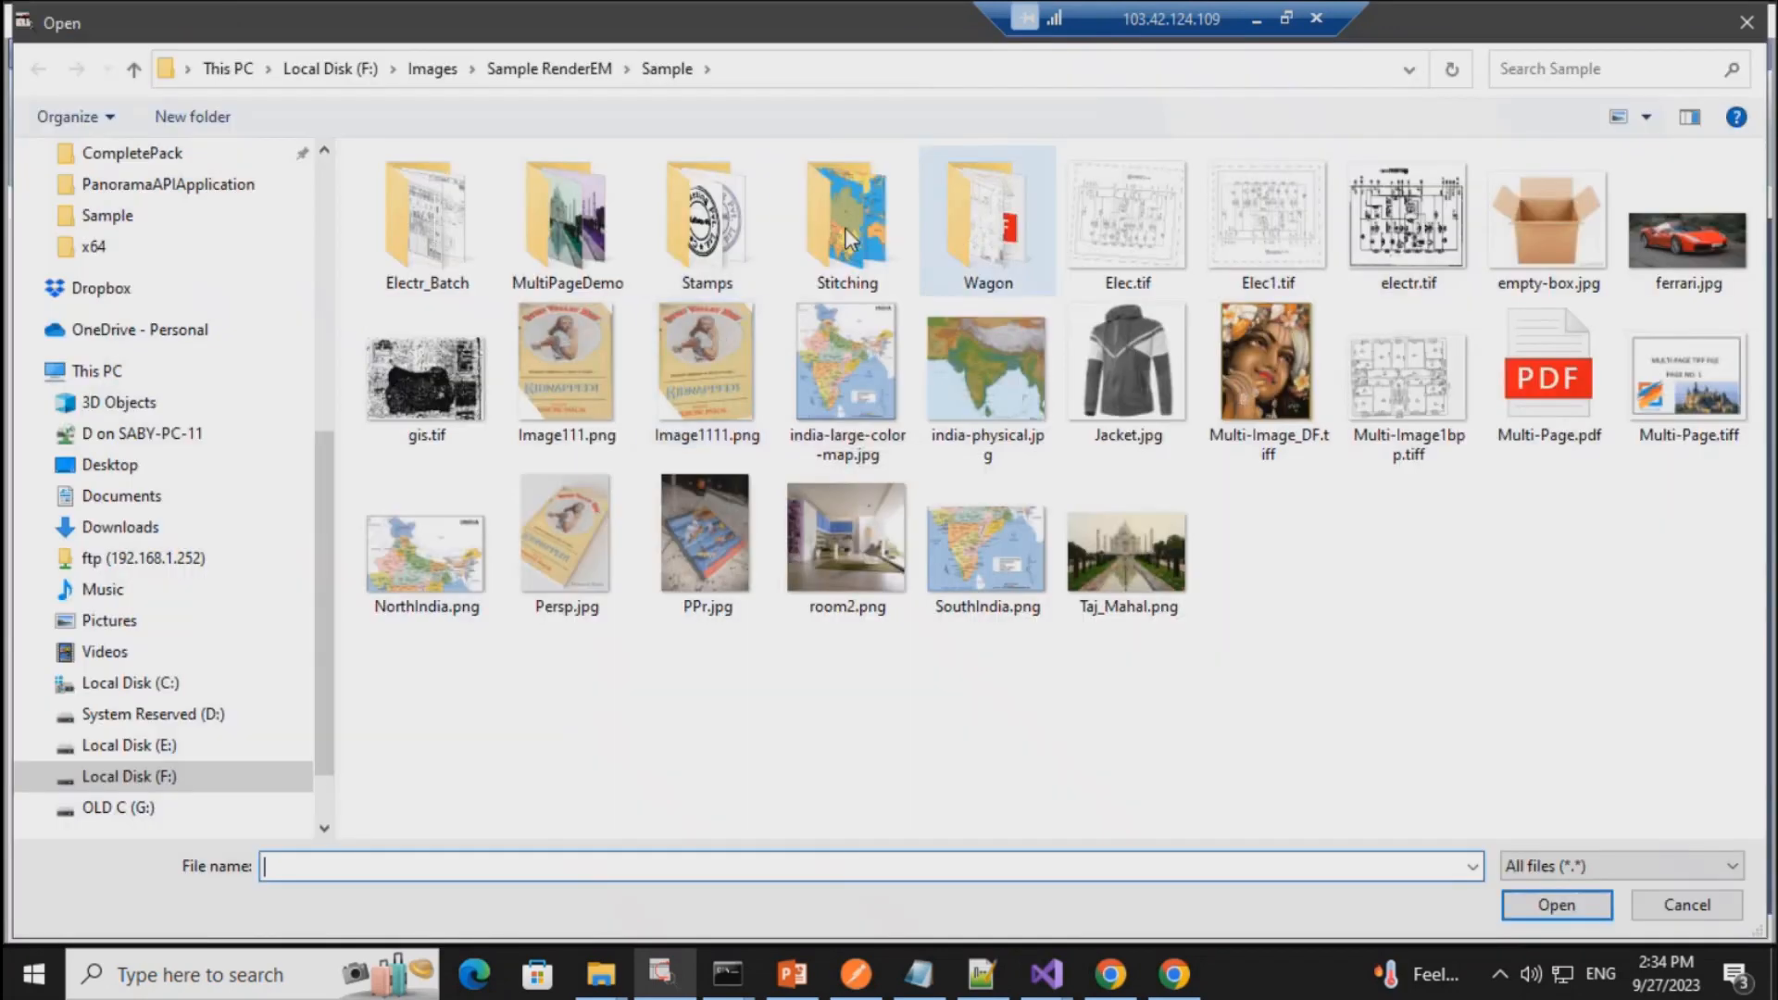
{"action": "left_click", "coordinate": [830, 248]}
{"action": "double_click", "coordinate": [830, 248]}
{"action": "left_click", "coordinate": [571, 221]}
{"action": "left_click", "coordinate": [1538, 904]}
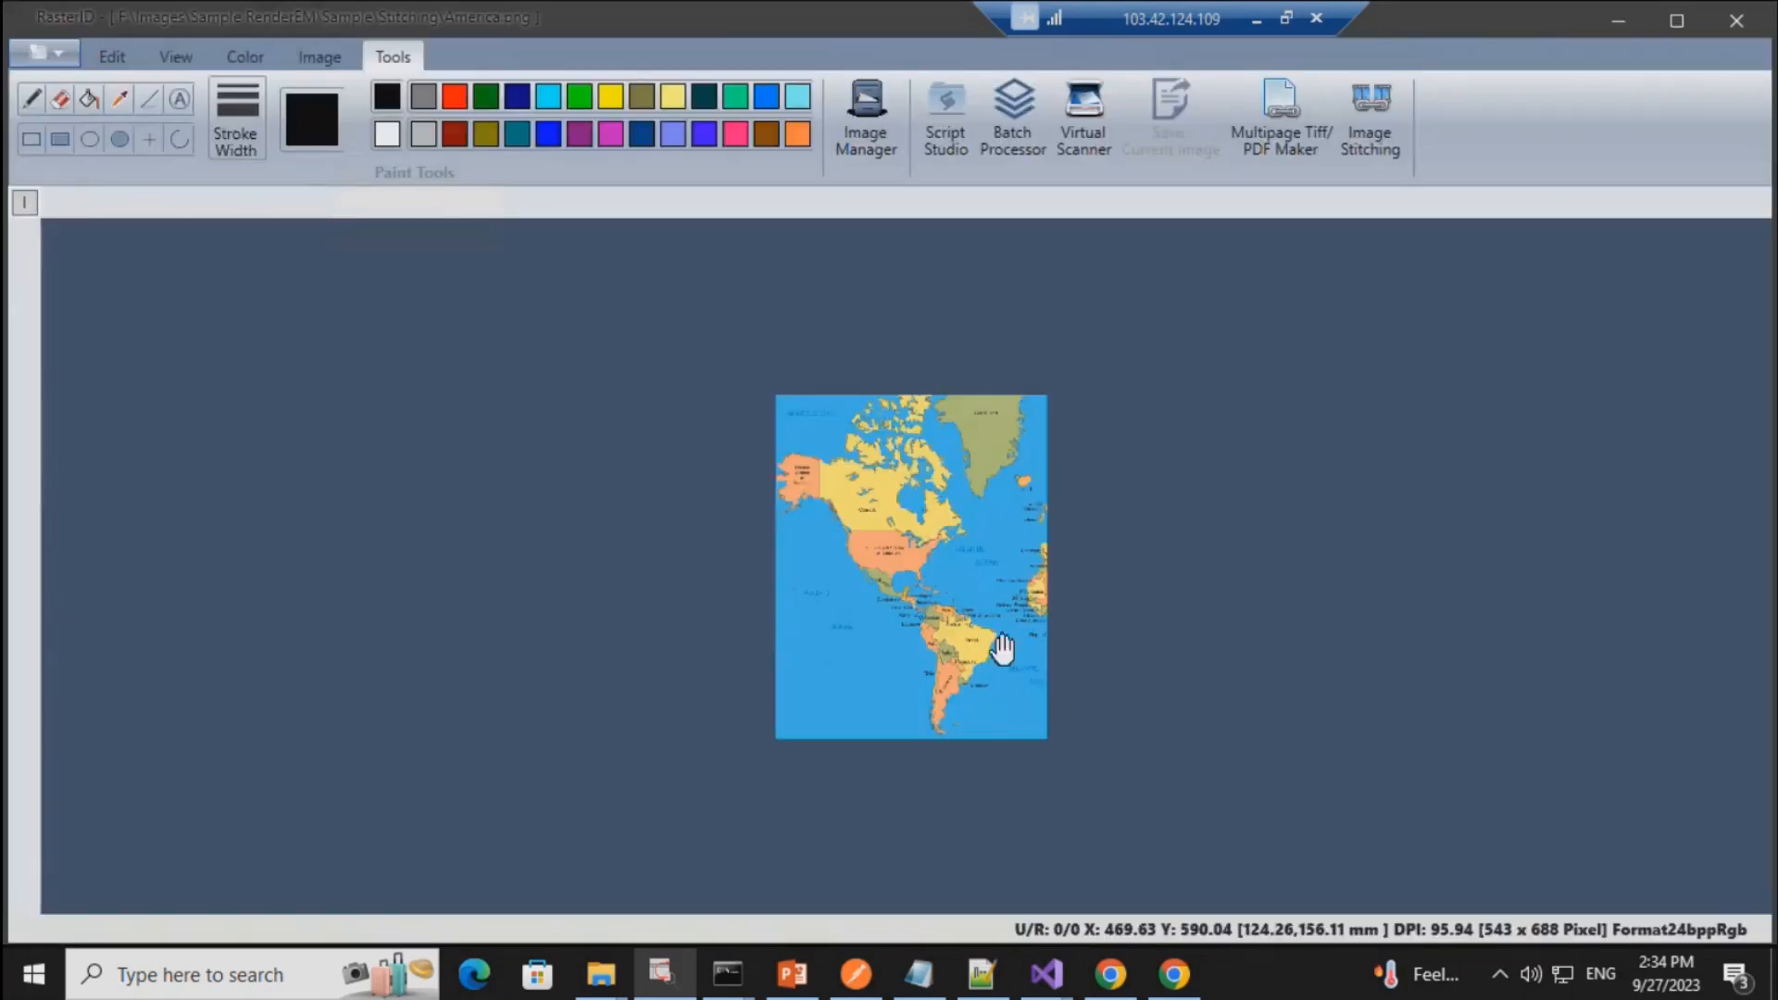
{"action": "scroll", "coordinate": [746, 583], "scroll_direction": "up", "scroll_amount": 5}
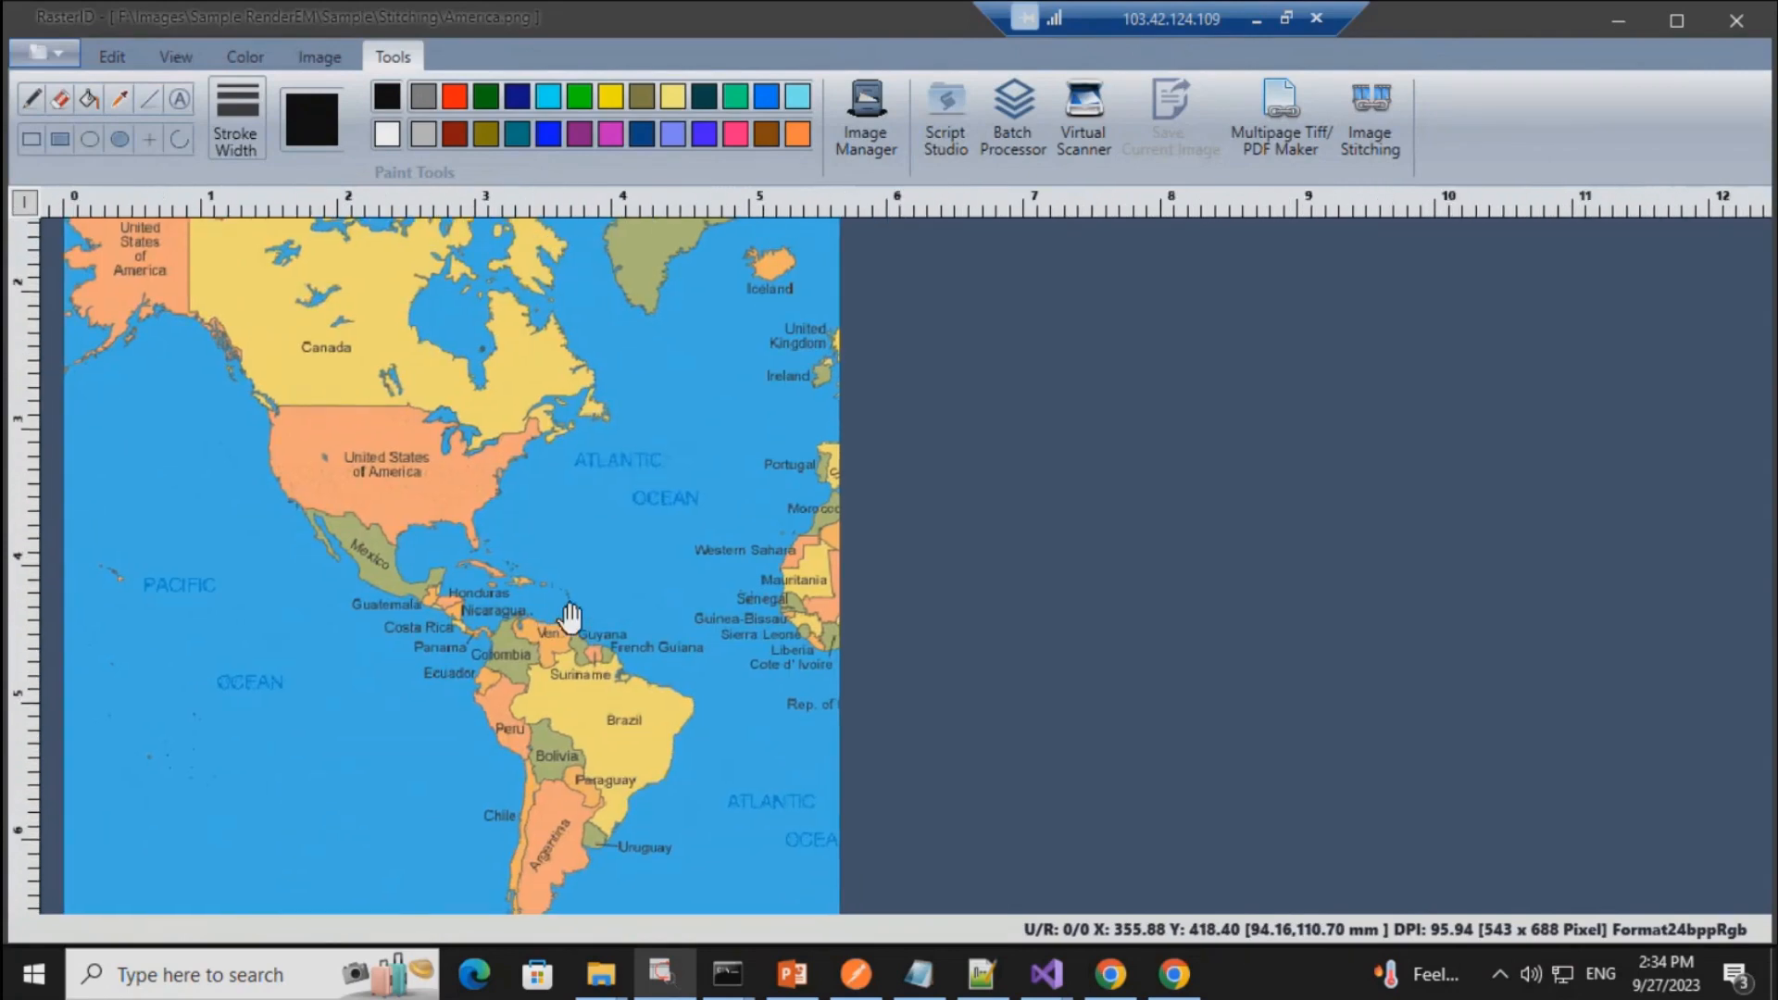
{"action": "mouse_move", "coordinate": [524, 488]}
{"action": "left_mouse_down"}
{"action": "mouse_move", "coordinate": [531, 564]}
{"action": "mouse_move", "coordinate": [528, 516]}
{"action": "left_mouse_up"}
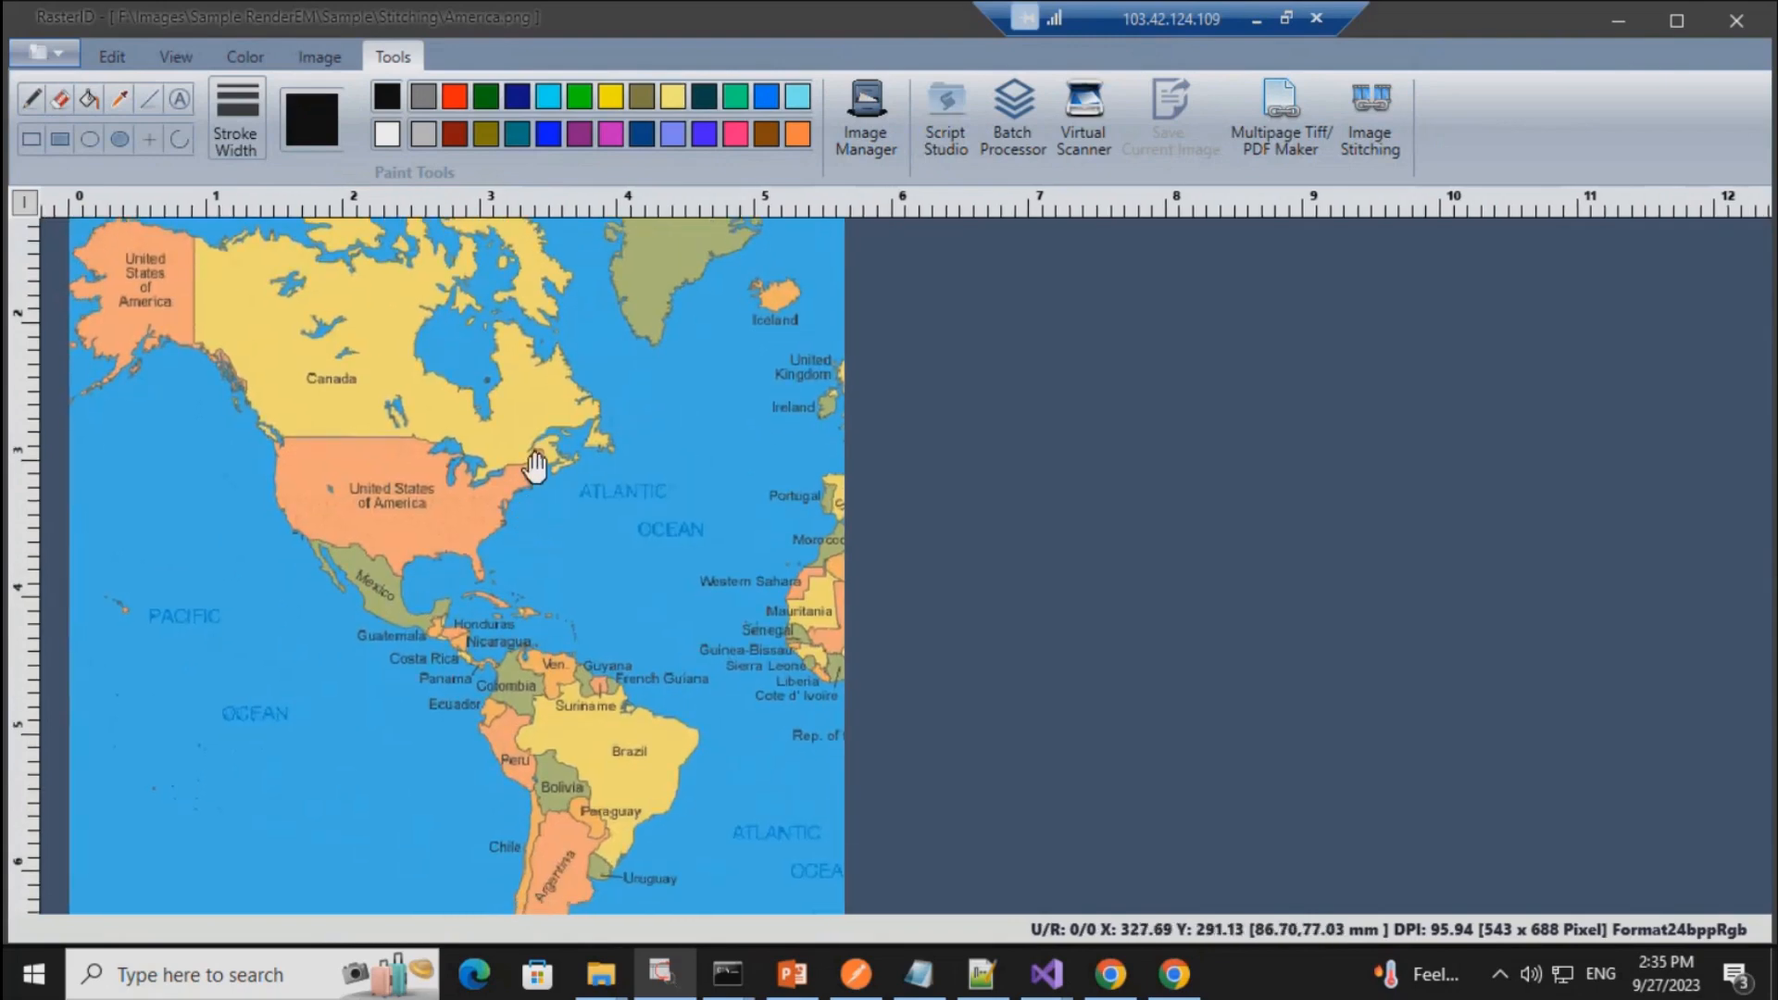
Step: Start Image Stitching and load AfricaEurope.png as the second image beside the America map
{"action": "left_click", "coordinate": [1372, 139]}
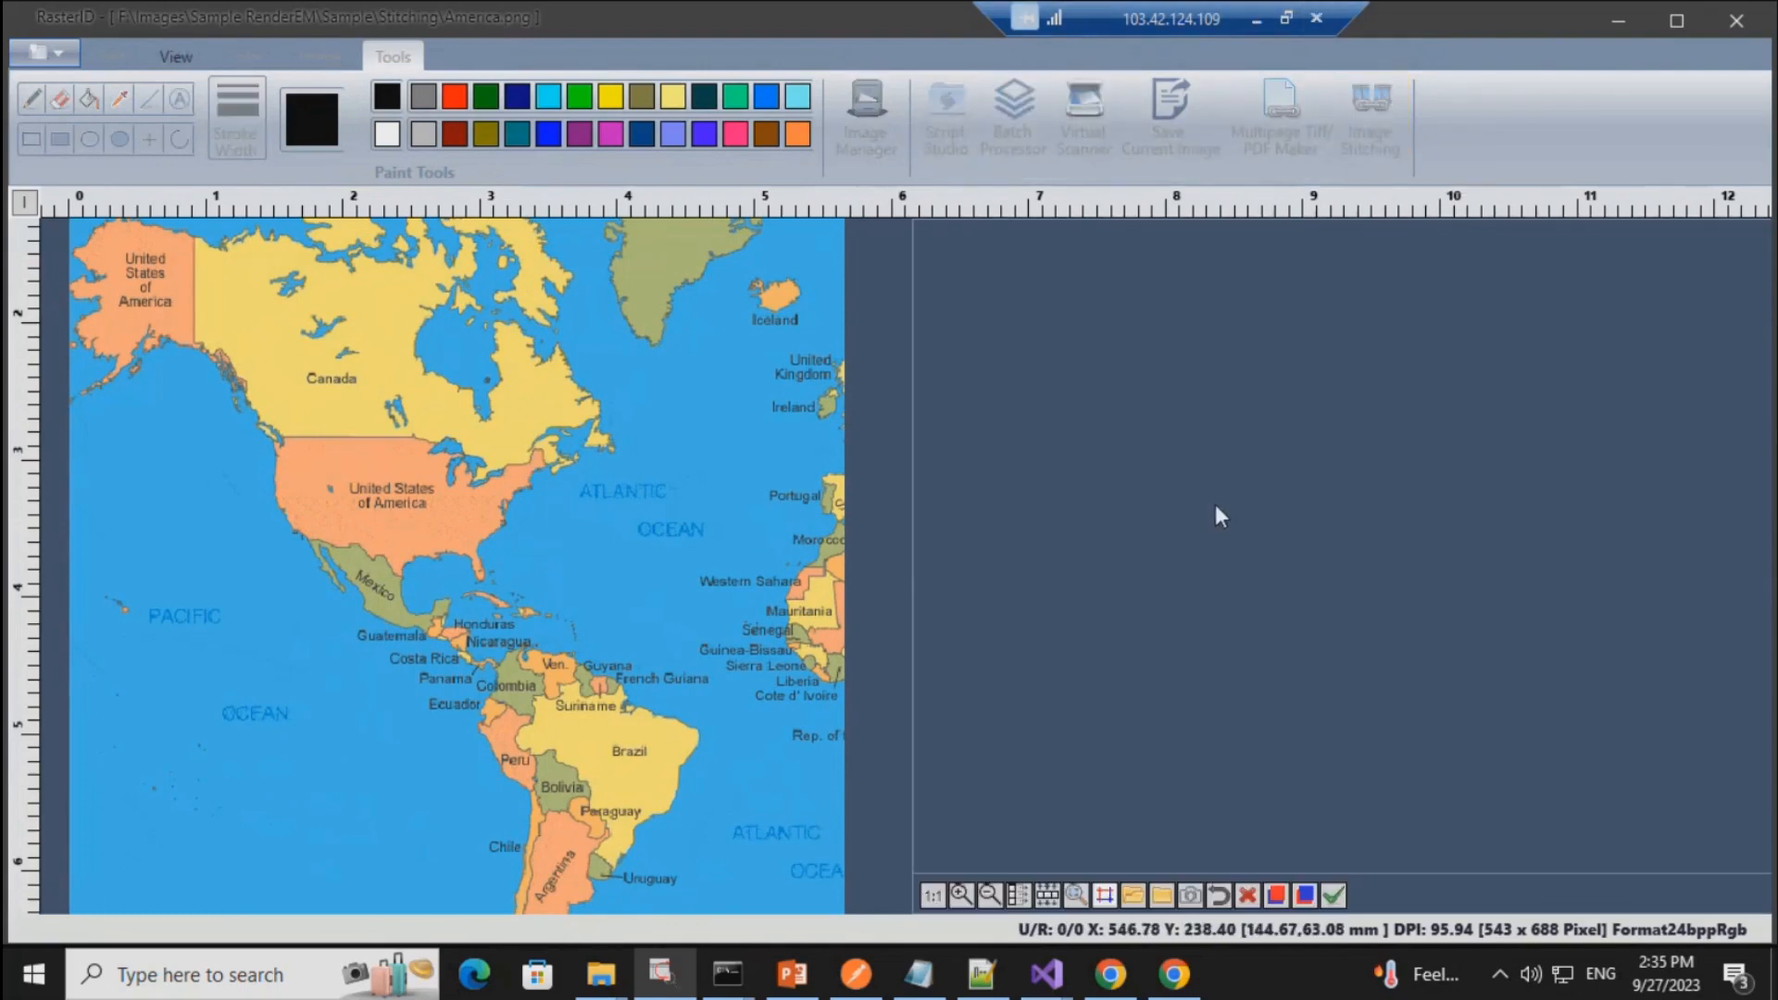
{"action": "left_click", "coordinate": [1133, 896]}
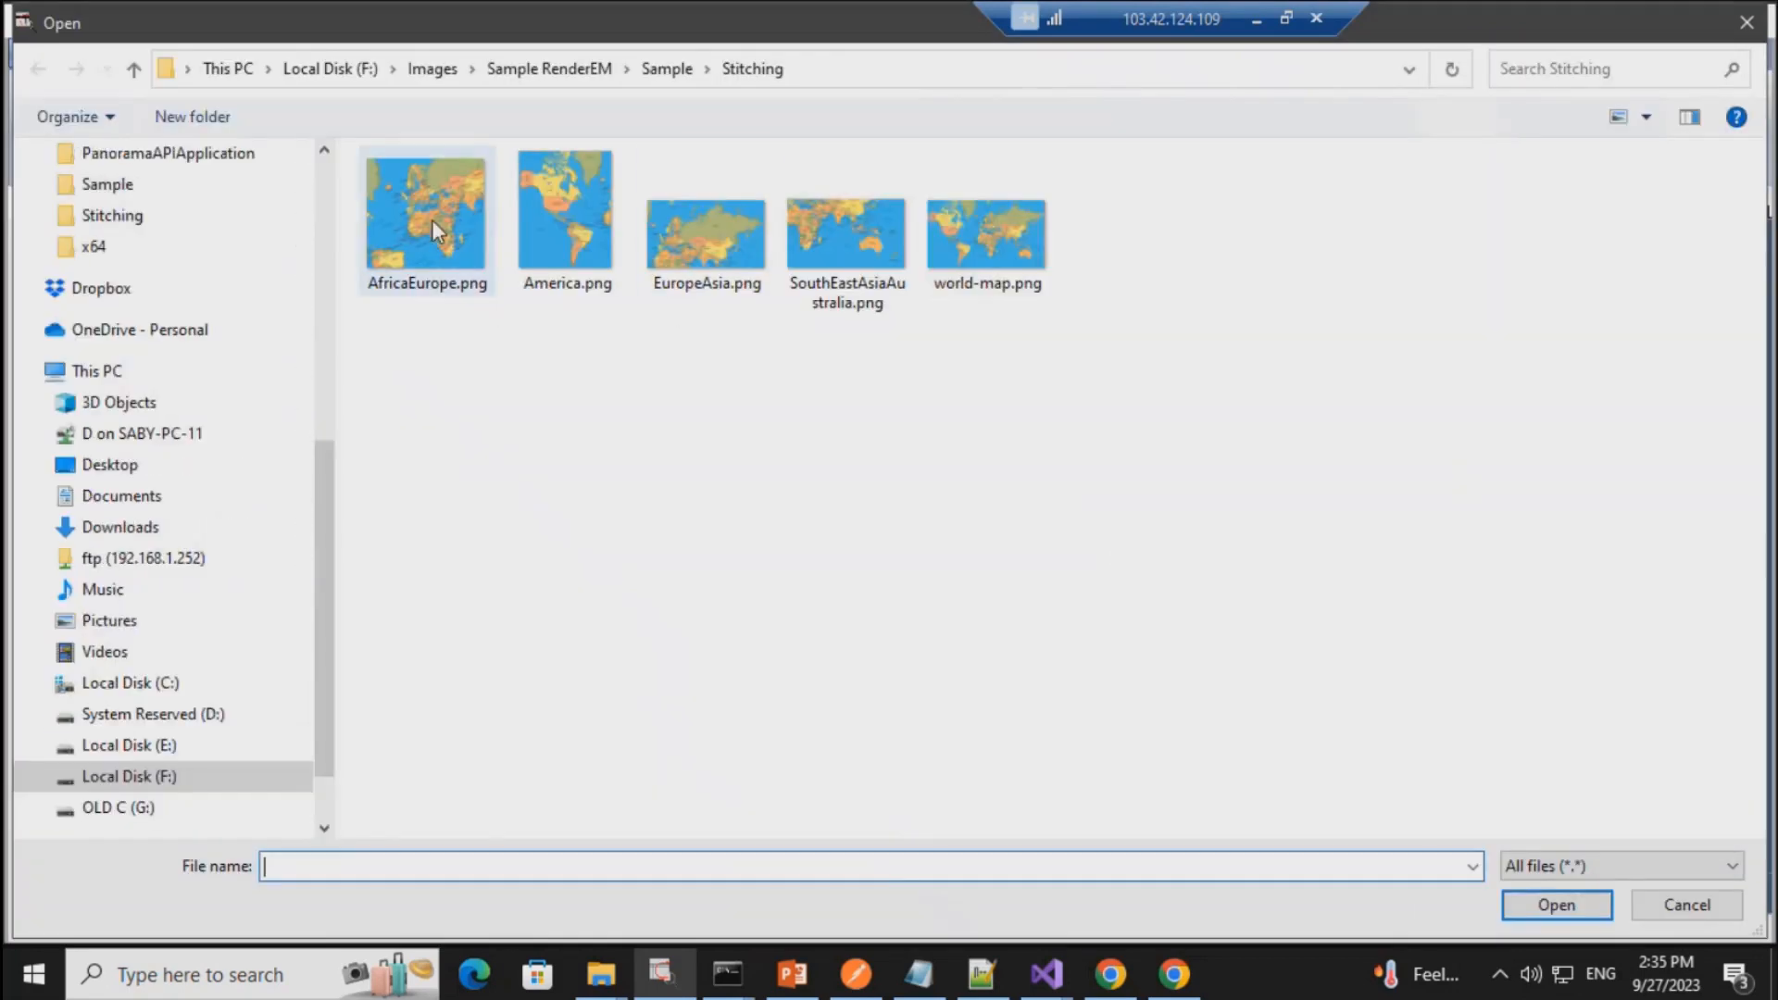
{"action": "left_click", "coordinate": [431, 219]}
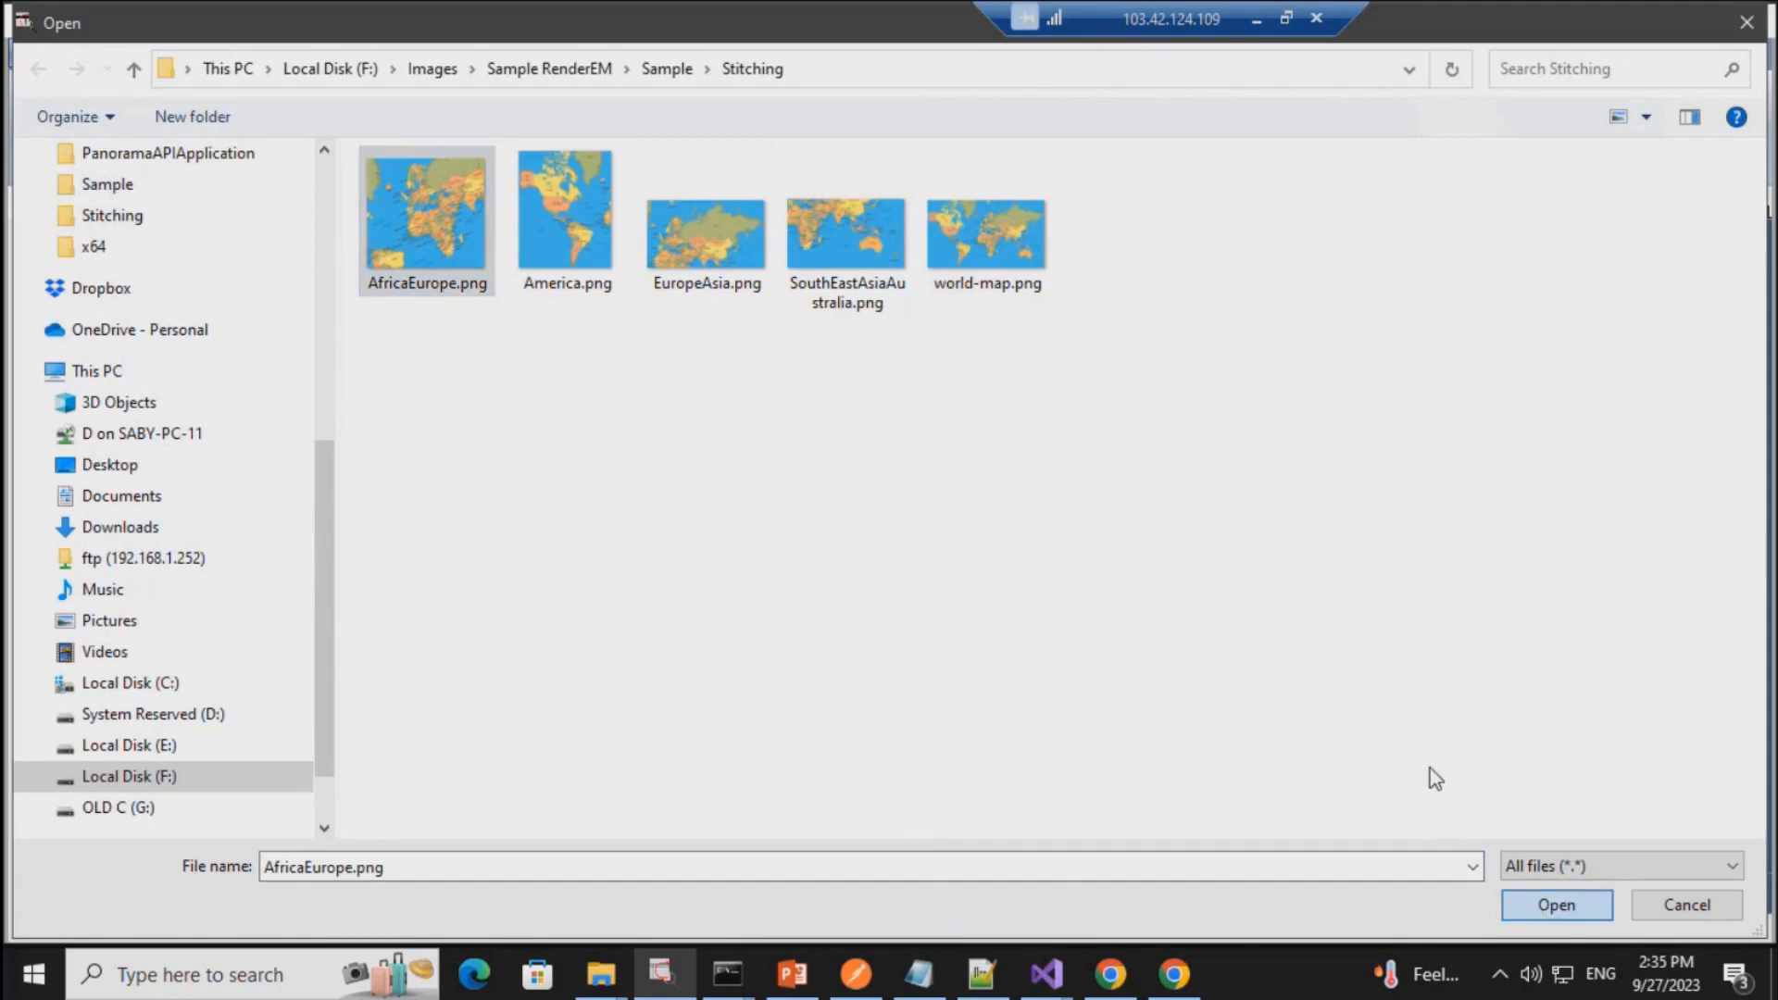
{"action": "key", "text": "Return"}
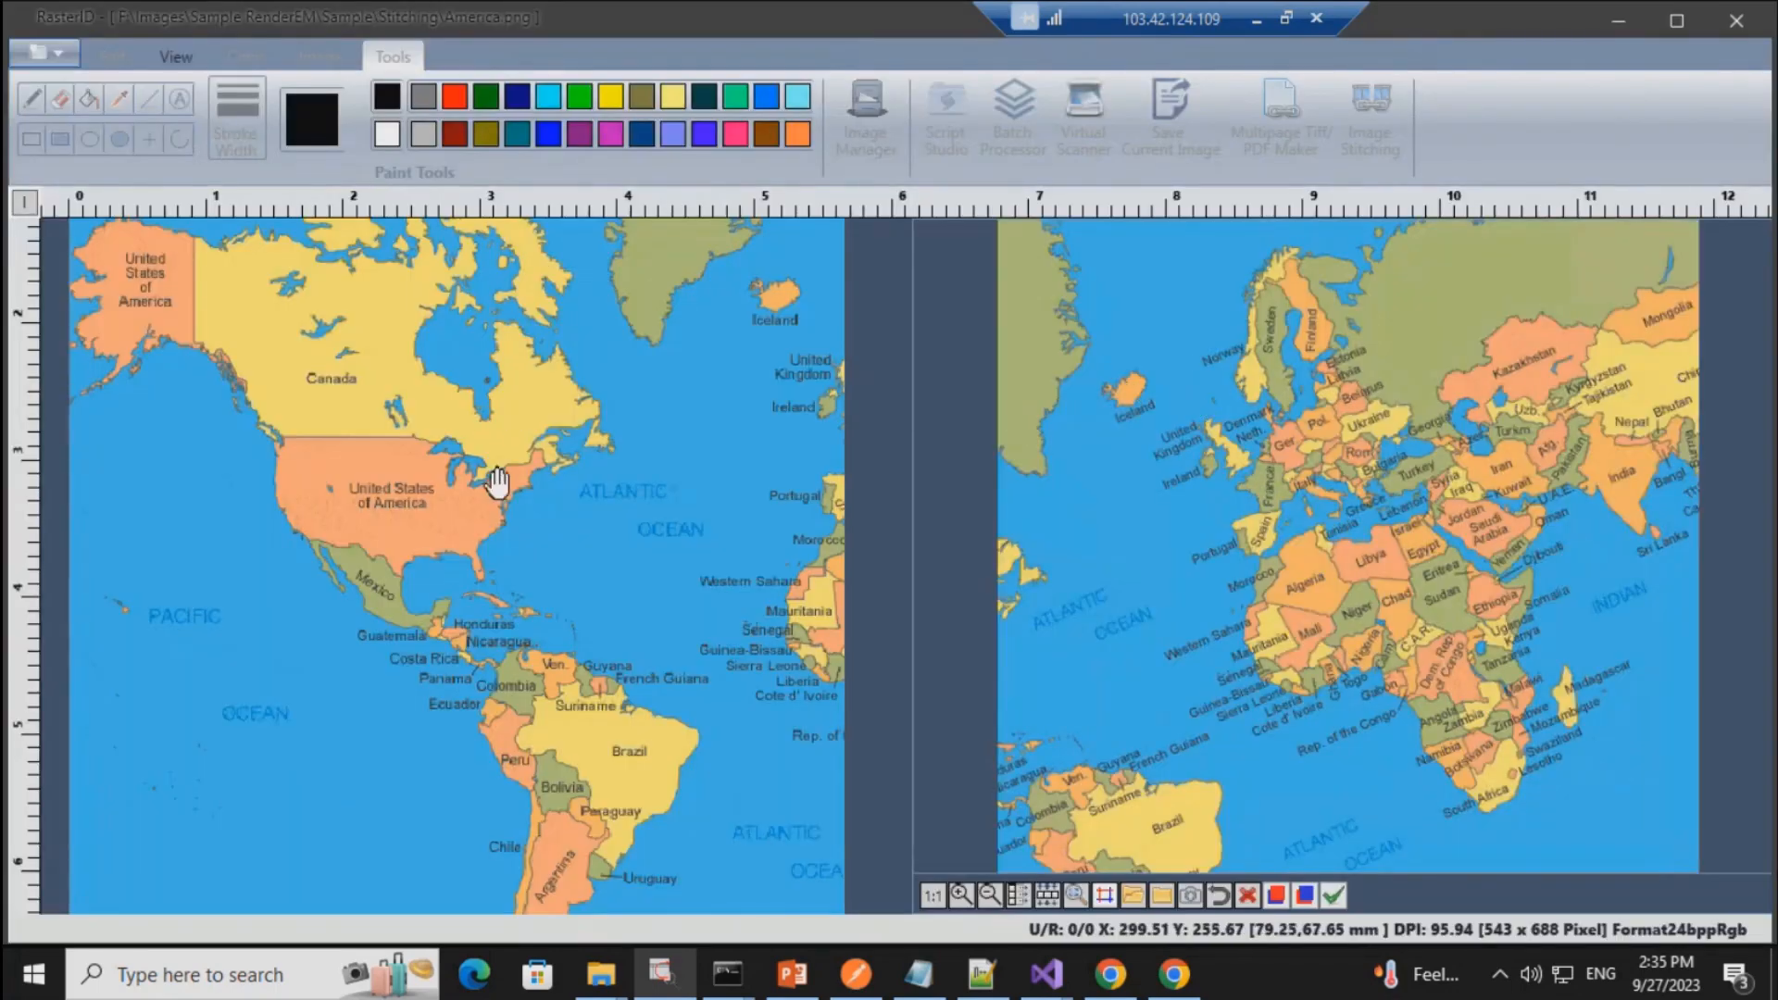
{"action": "scroll", "coordinate": [1255, 570], "scroll_direction": "up", "scroll_amount": 4}
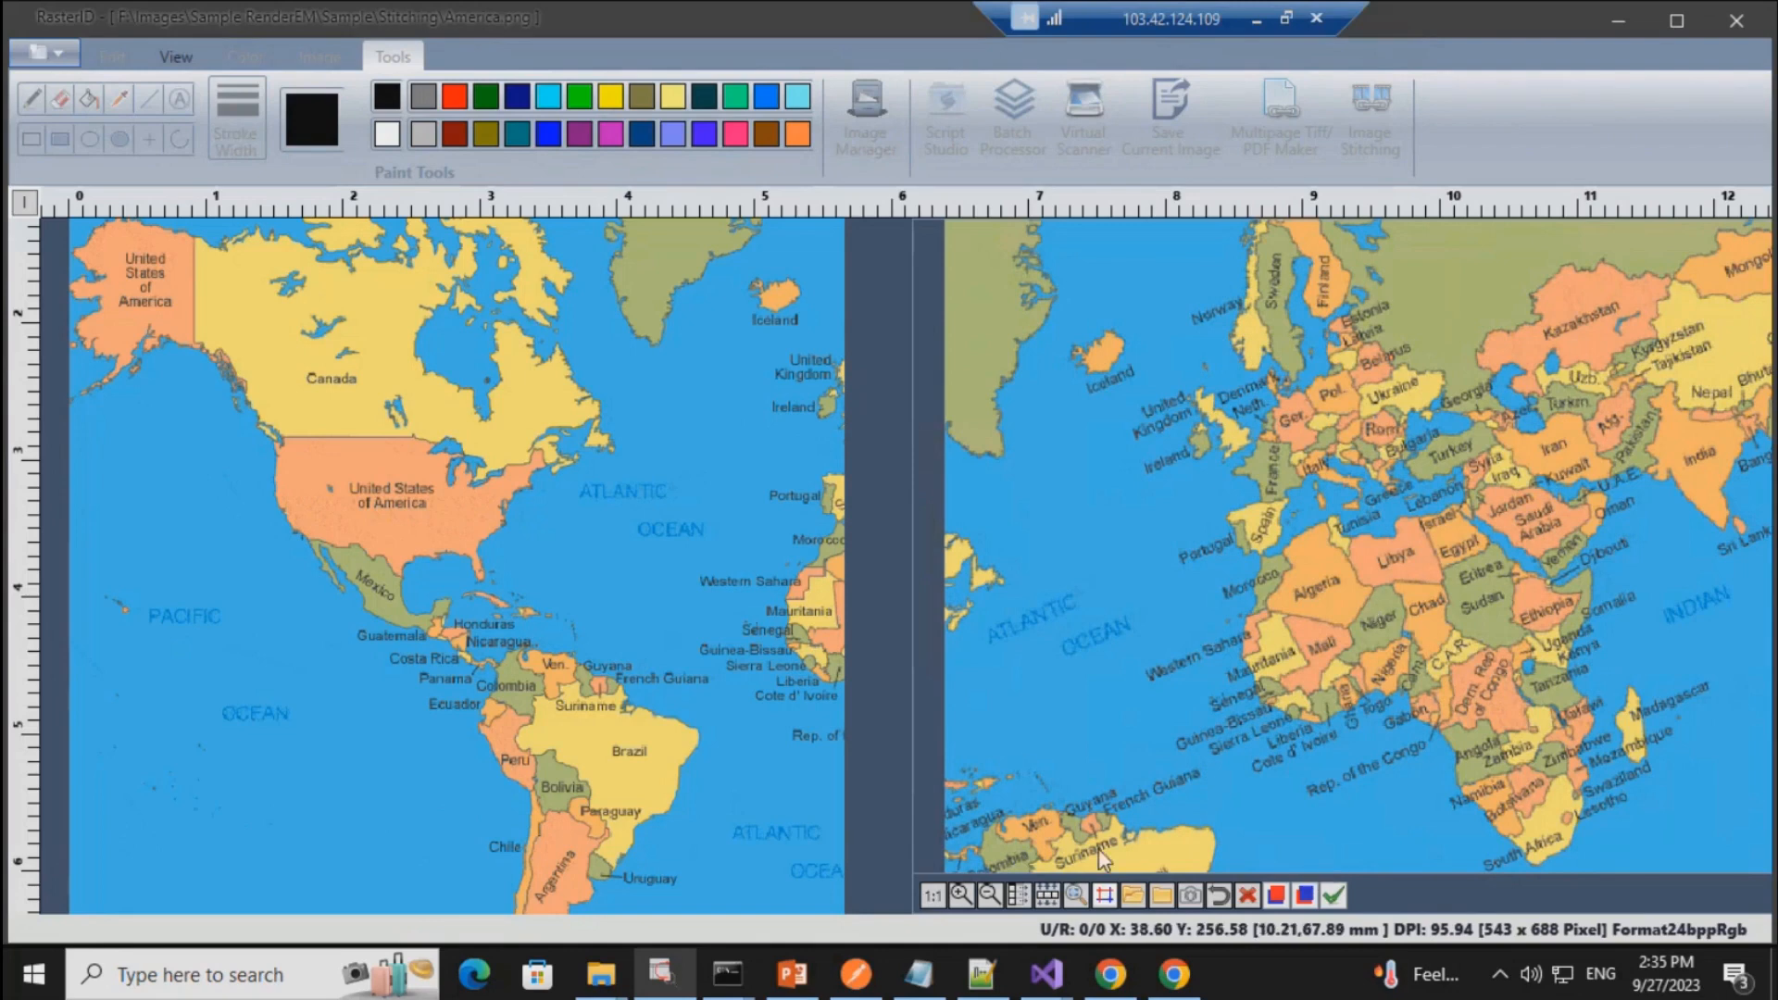
Step: Add the red and blue match points to both maps and examine where each pair sits
{"action": "left_click", "coordinate": [1106, 898]}
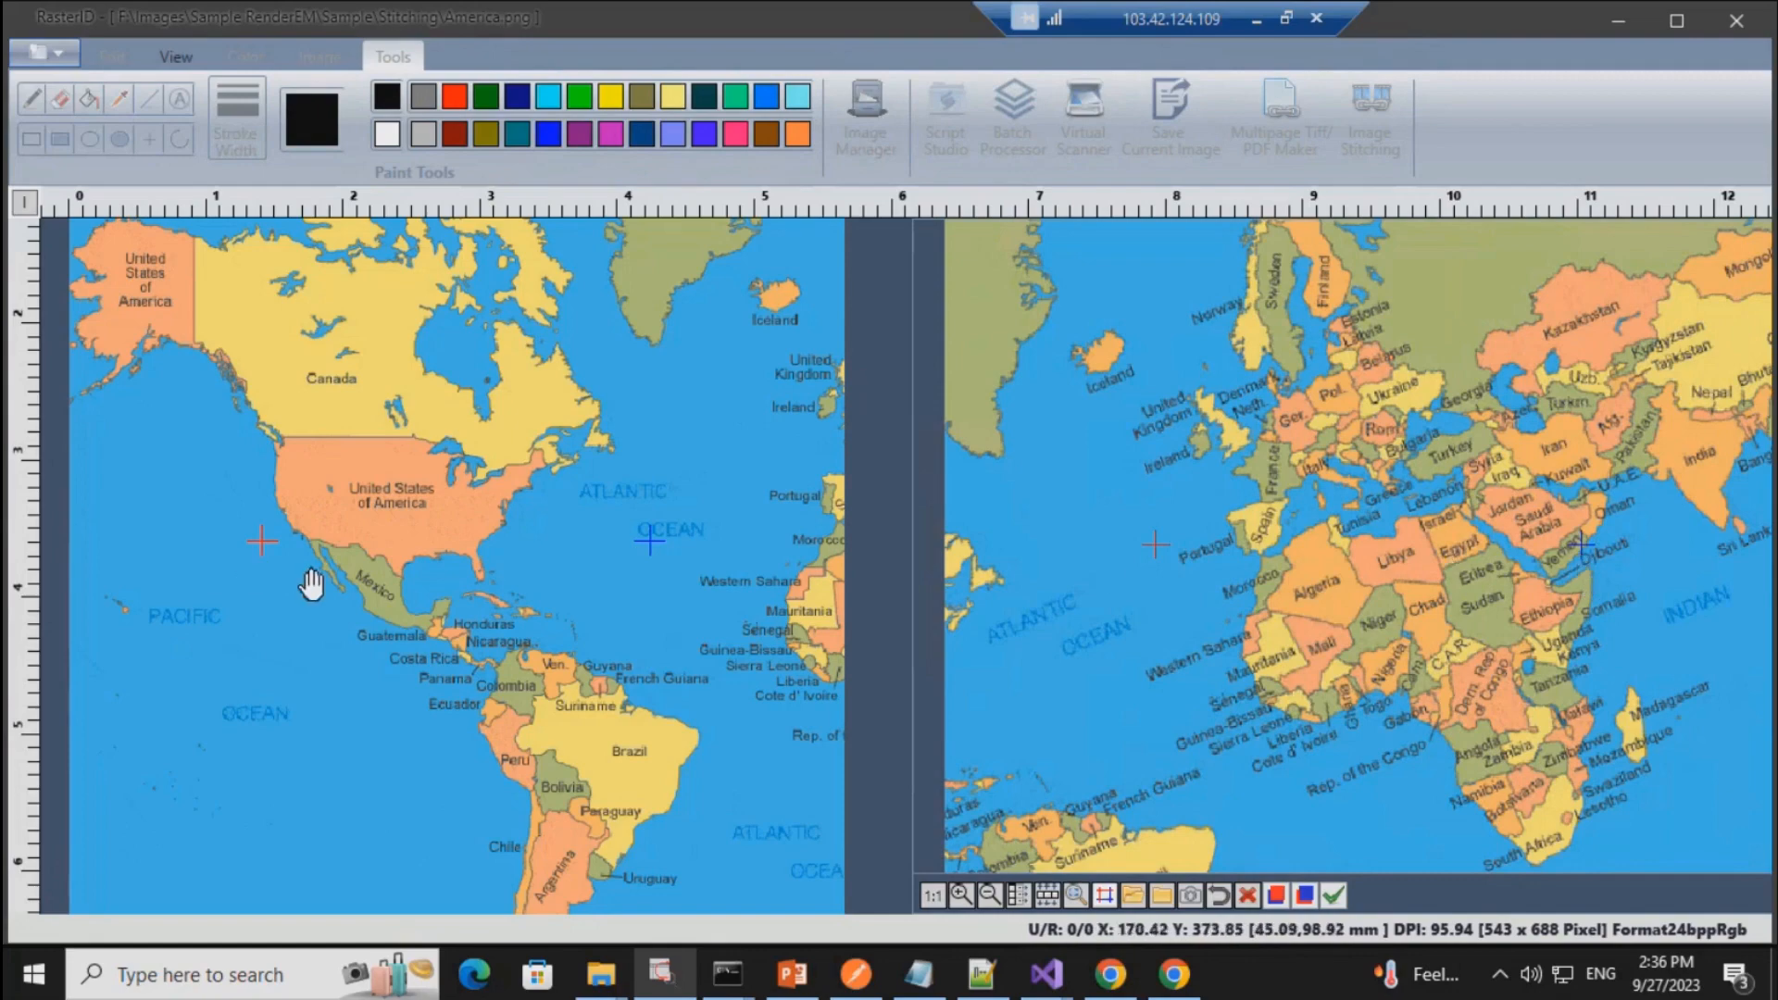
{"action": "scroll", "coordinate": [314, 583], "scroll_direction": "up", "scroll_amount": 1}
{"action": "scroll", "coordinate": [276, 568], "scroll_direction": "up", "scroll_amount": 1}
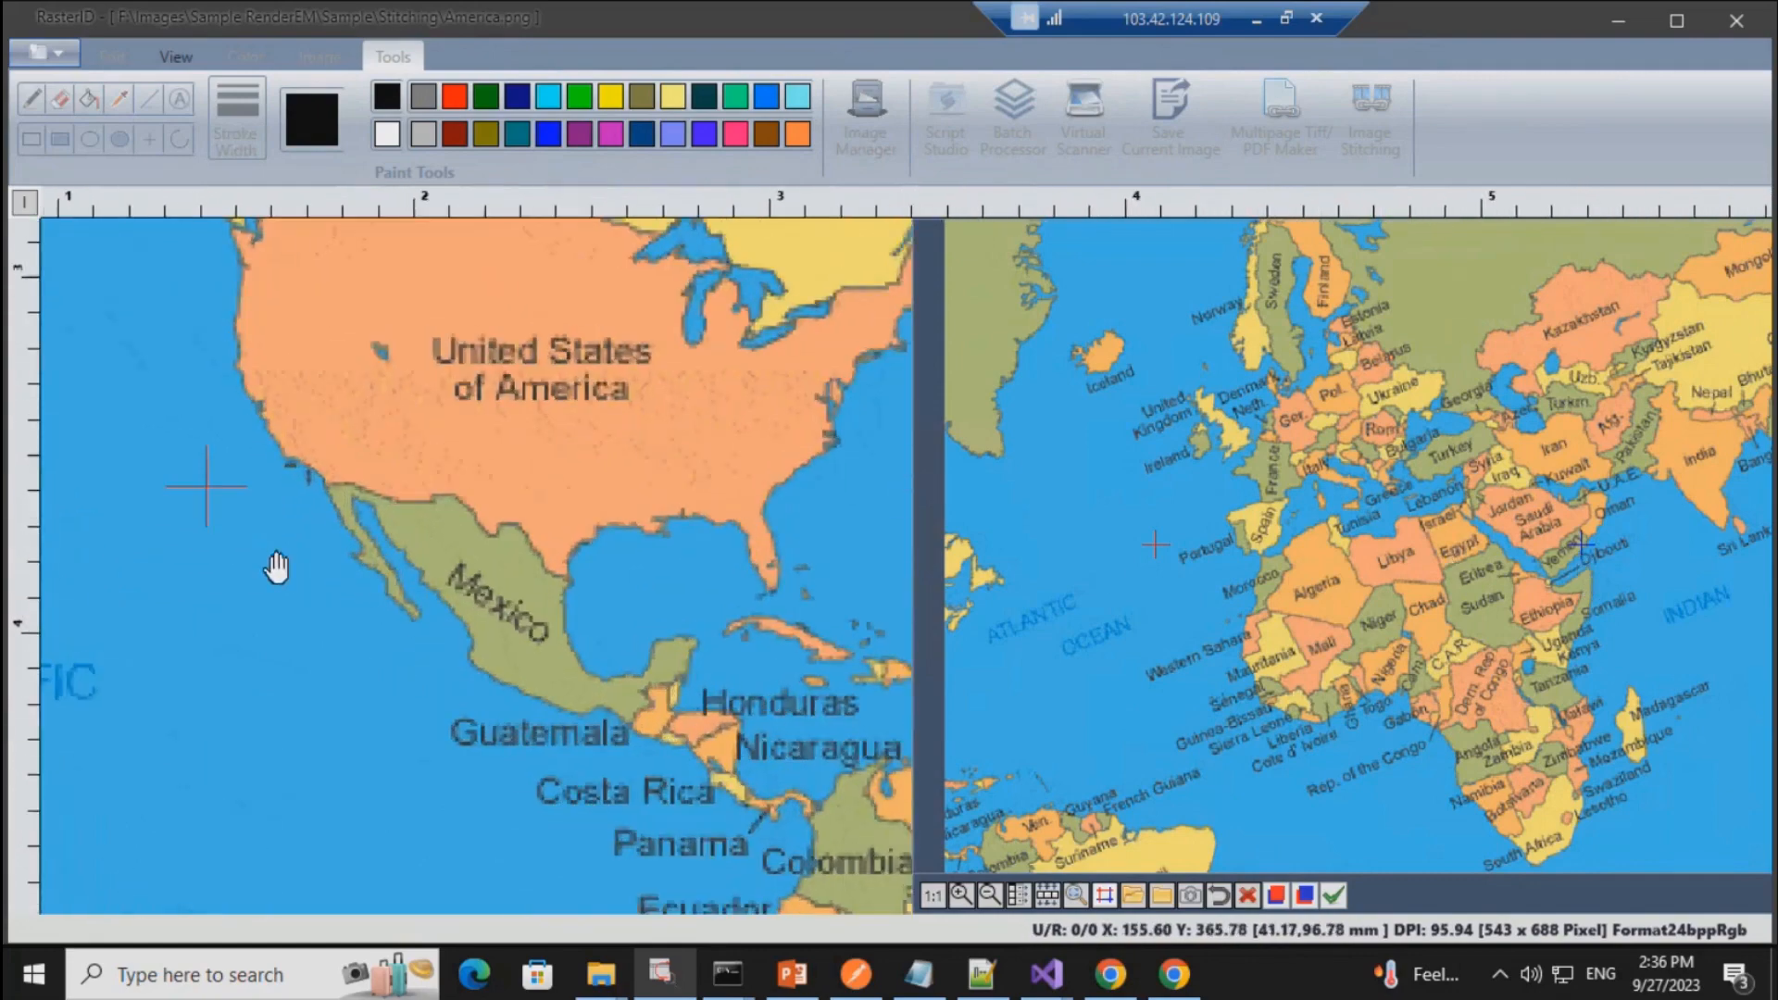
{"action": "scroll", "coordinate": [276, 568], "scroll_direction": "down", "scroll_amount": 1}
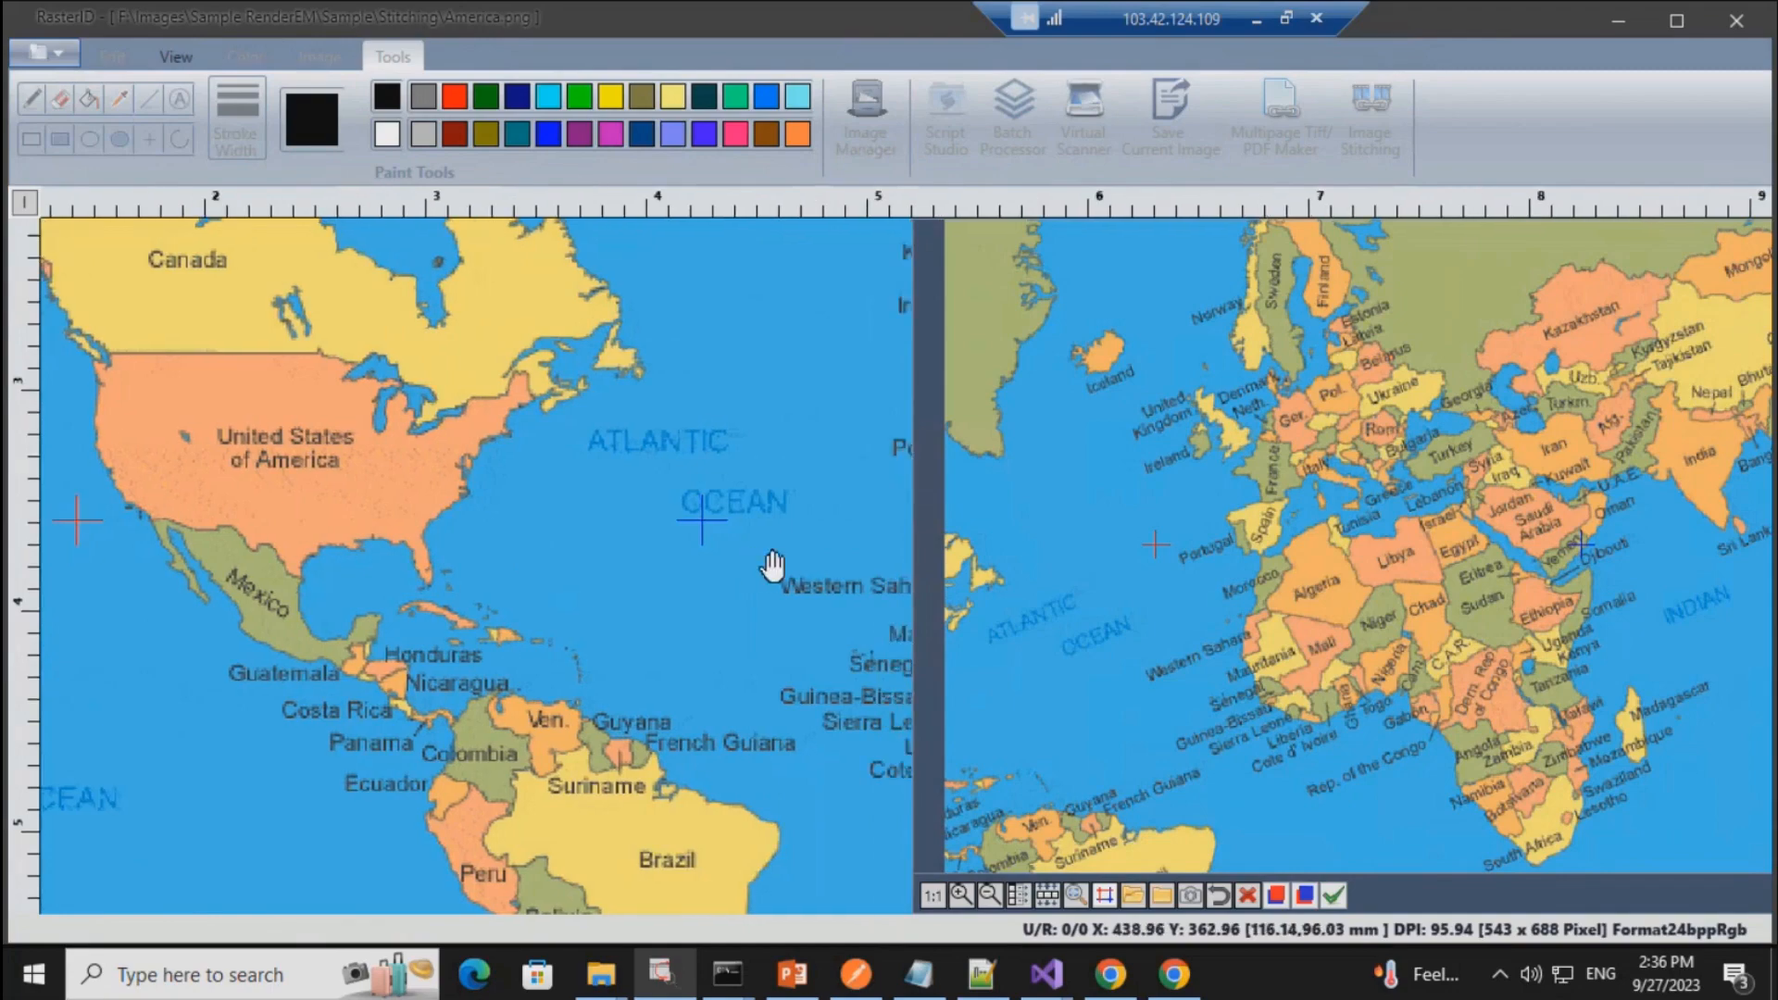
{"action": "scroll", "coordinate": [772, 565], "scroll_direction": "up", "scroll_amount": 1}
{"action": "scroll", "coordinate": [773, 565], "scroll_direction": "down", "scroll_amount": 2}
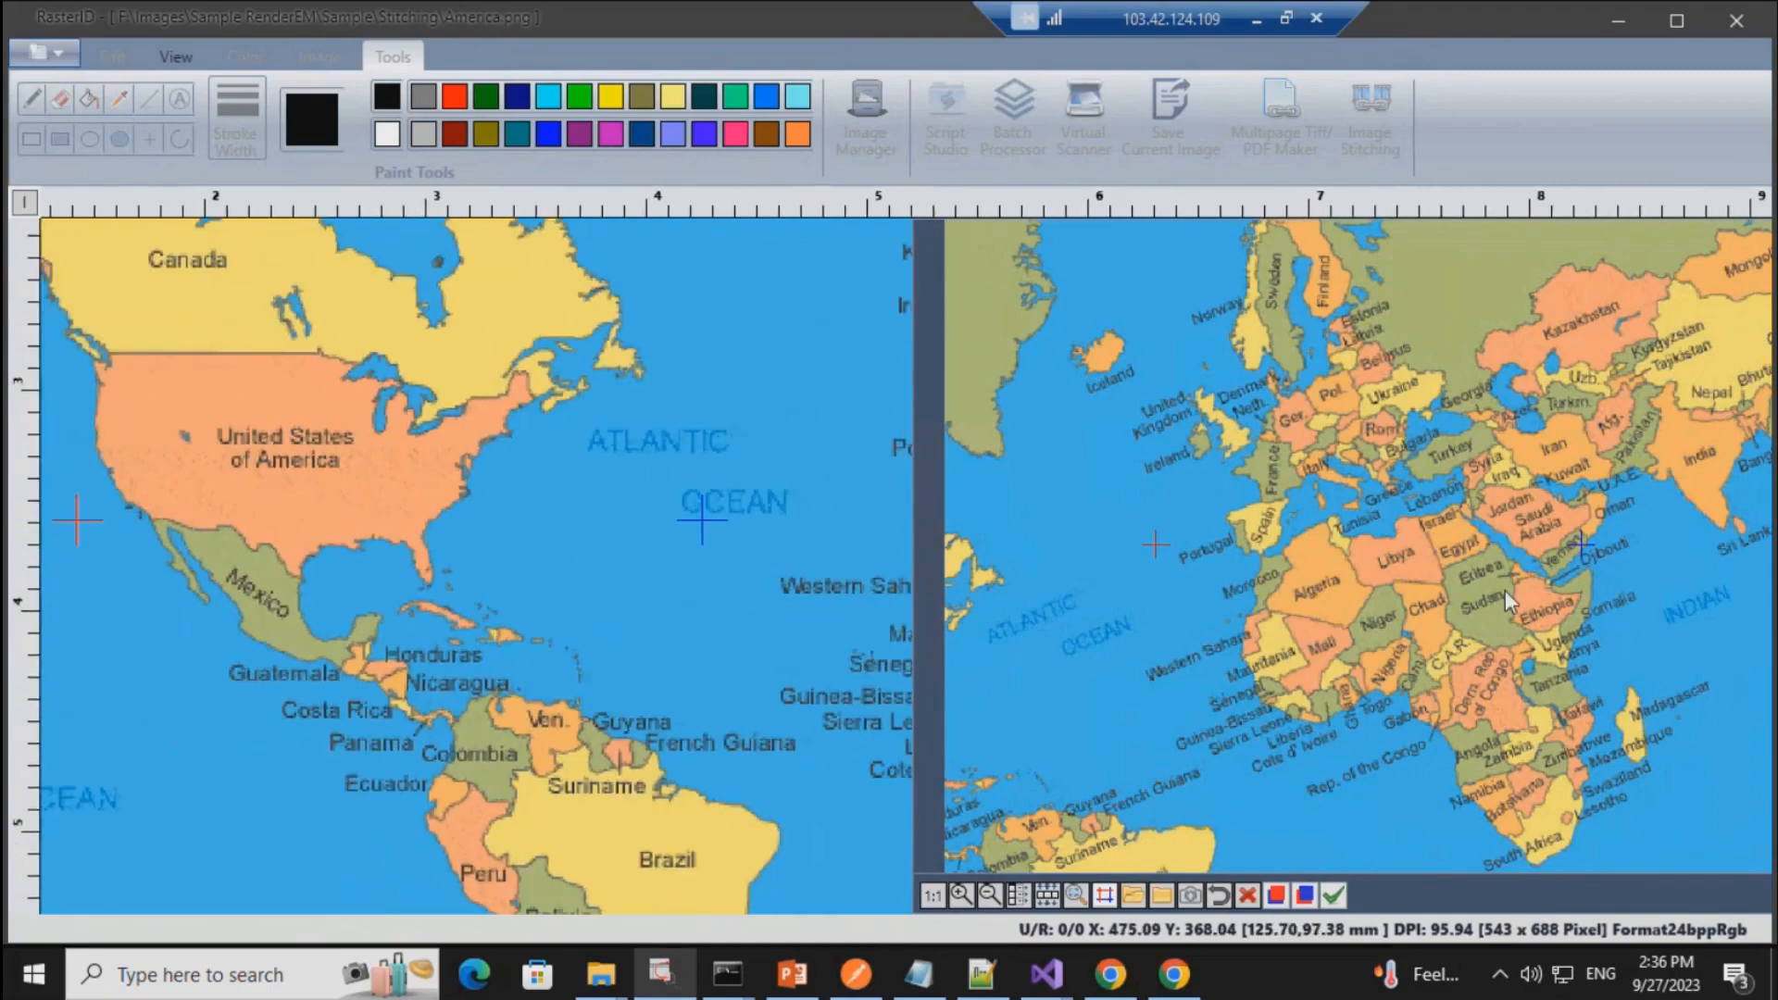
{"action": "scroll", "coordinate": [1180, 558], "scroll_direction": "up", "scroll_amount": 1}
{"action": "scroll", "coordinate": [1180, 557], "scroll_direction": "down", "scroll_amount": 2}
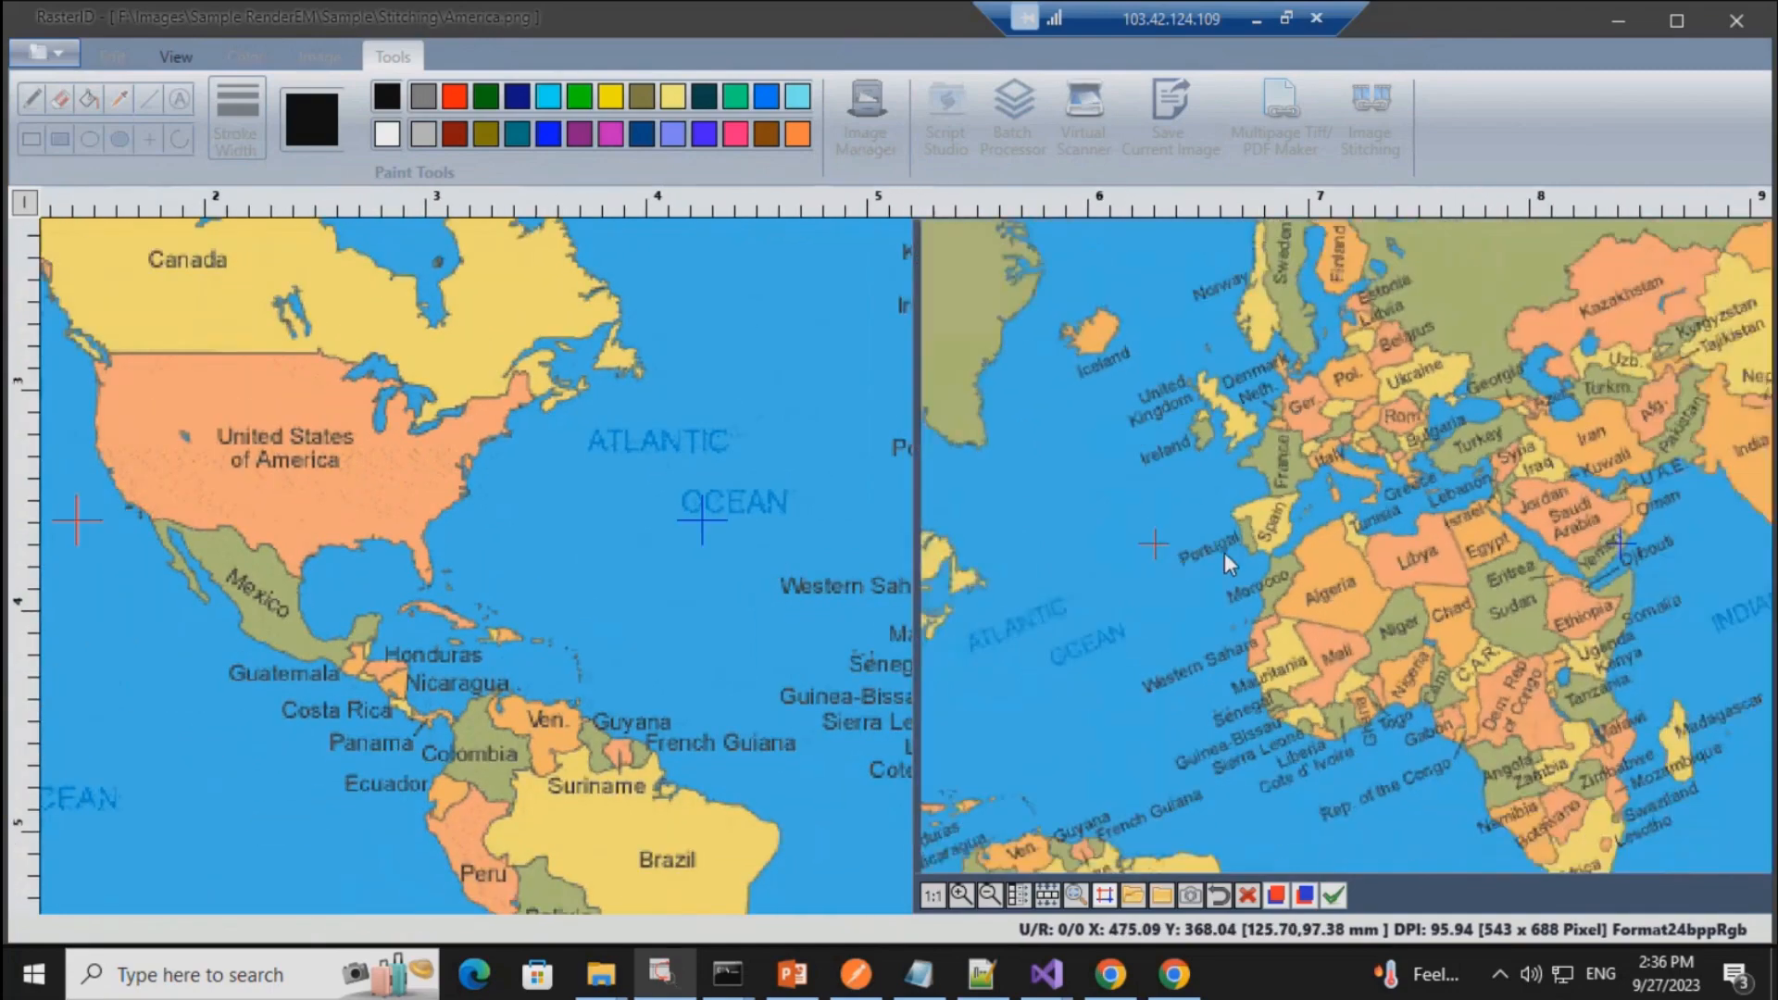
{"action": "scroll", "coordinate": [1413, 569], "scroll_direction": "up", "scroll_amount": 2}
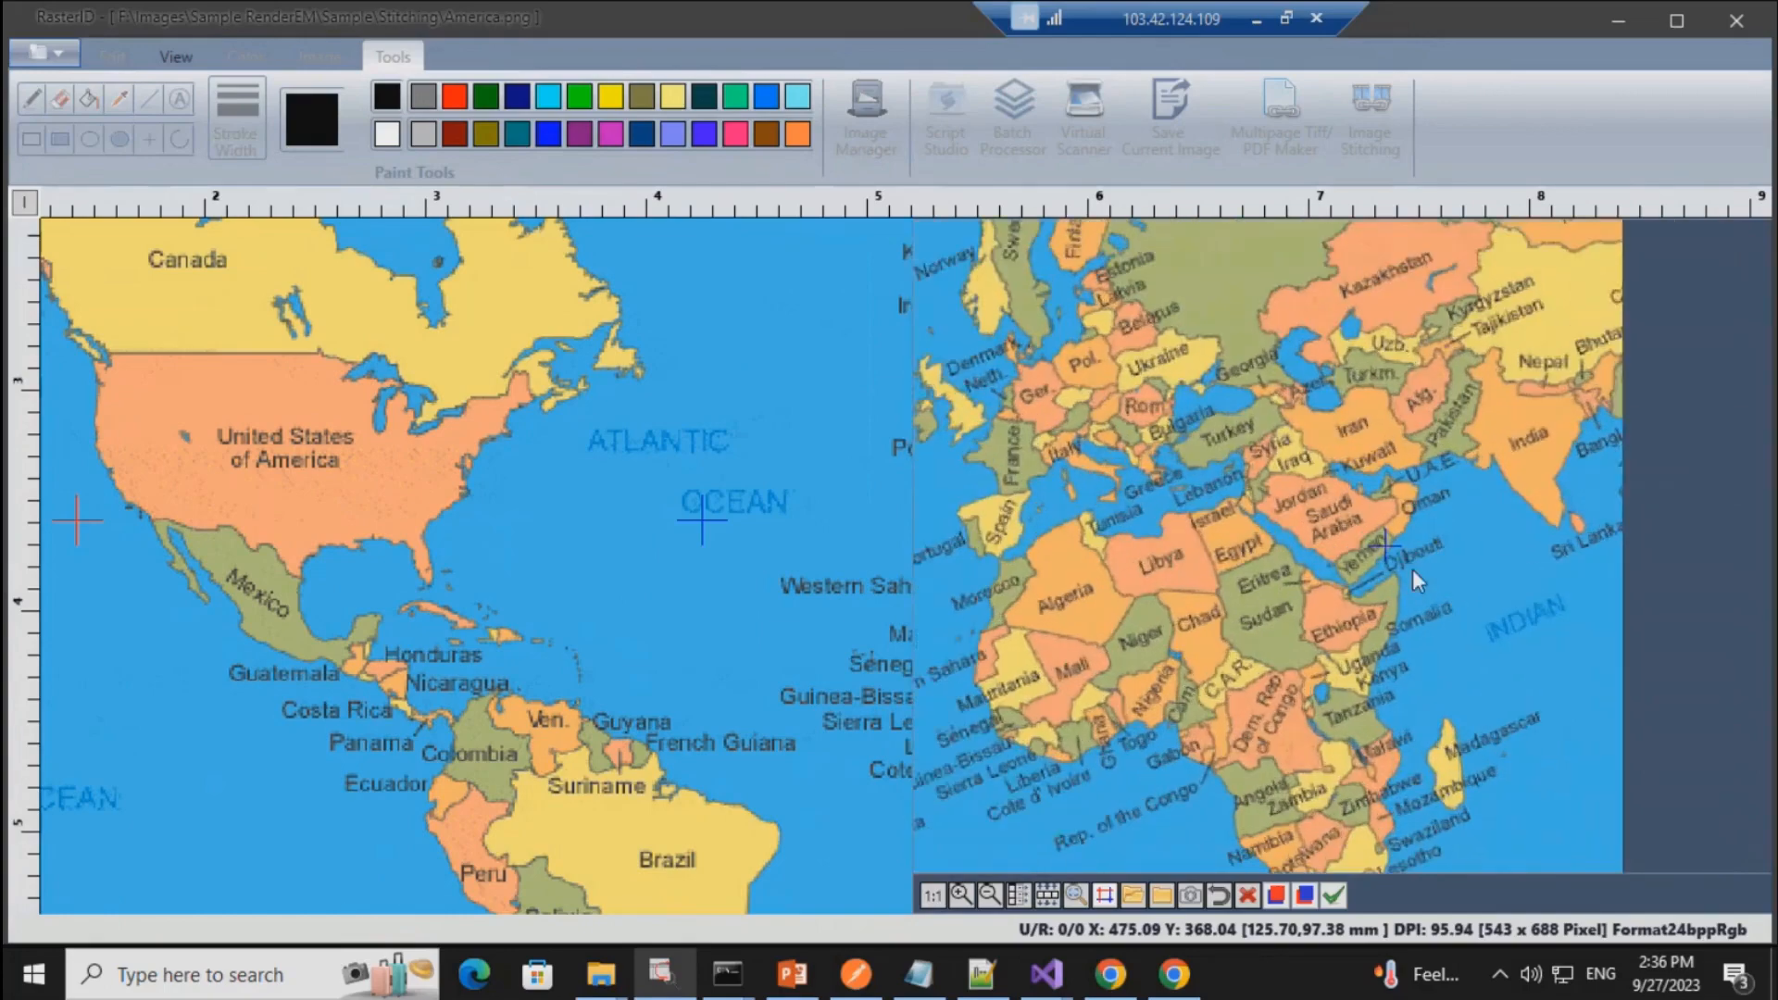
{"action": "scroll", "coordinate": [1413, 569], "scroll_direction": "down", "scroll_amount": 2}
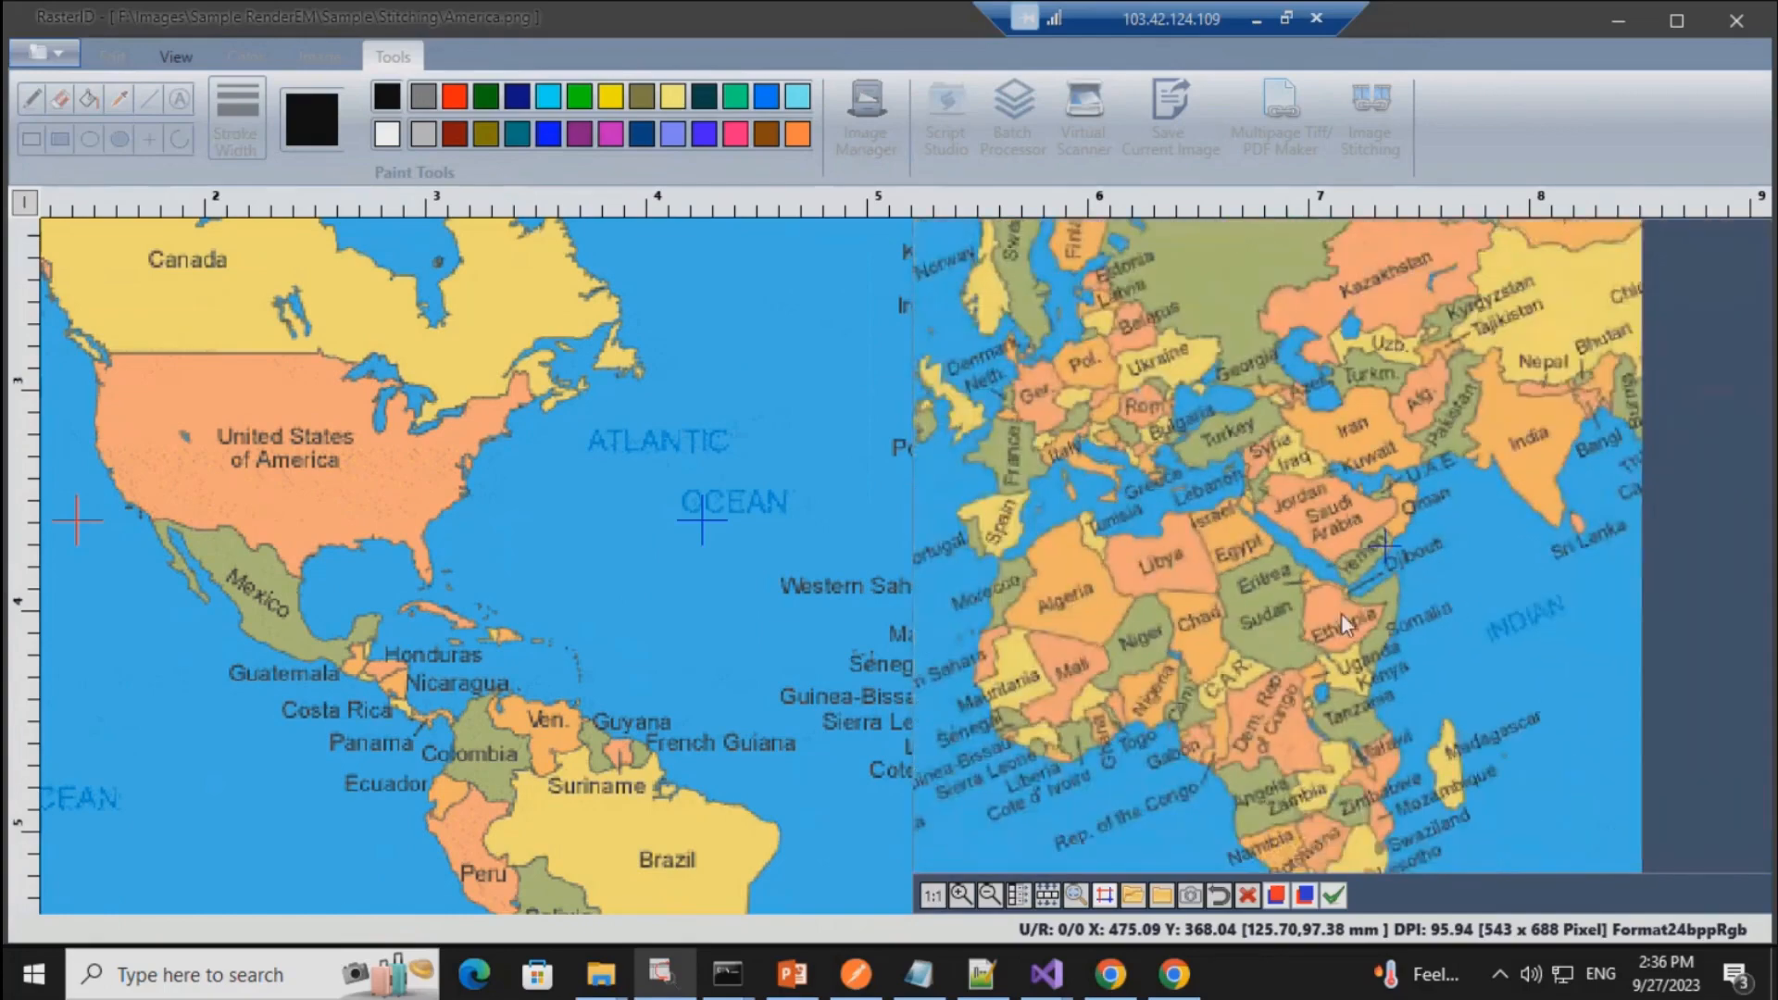
{"action": "scroll", "coordinate": [1337, 614], "scroll_direction": "up", "scroll_amount": 1}
{"action": "left_click_drag", "start_coordinate": [1424, 610], "coordinate": [1430, 611]}
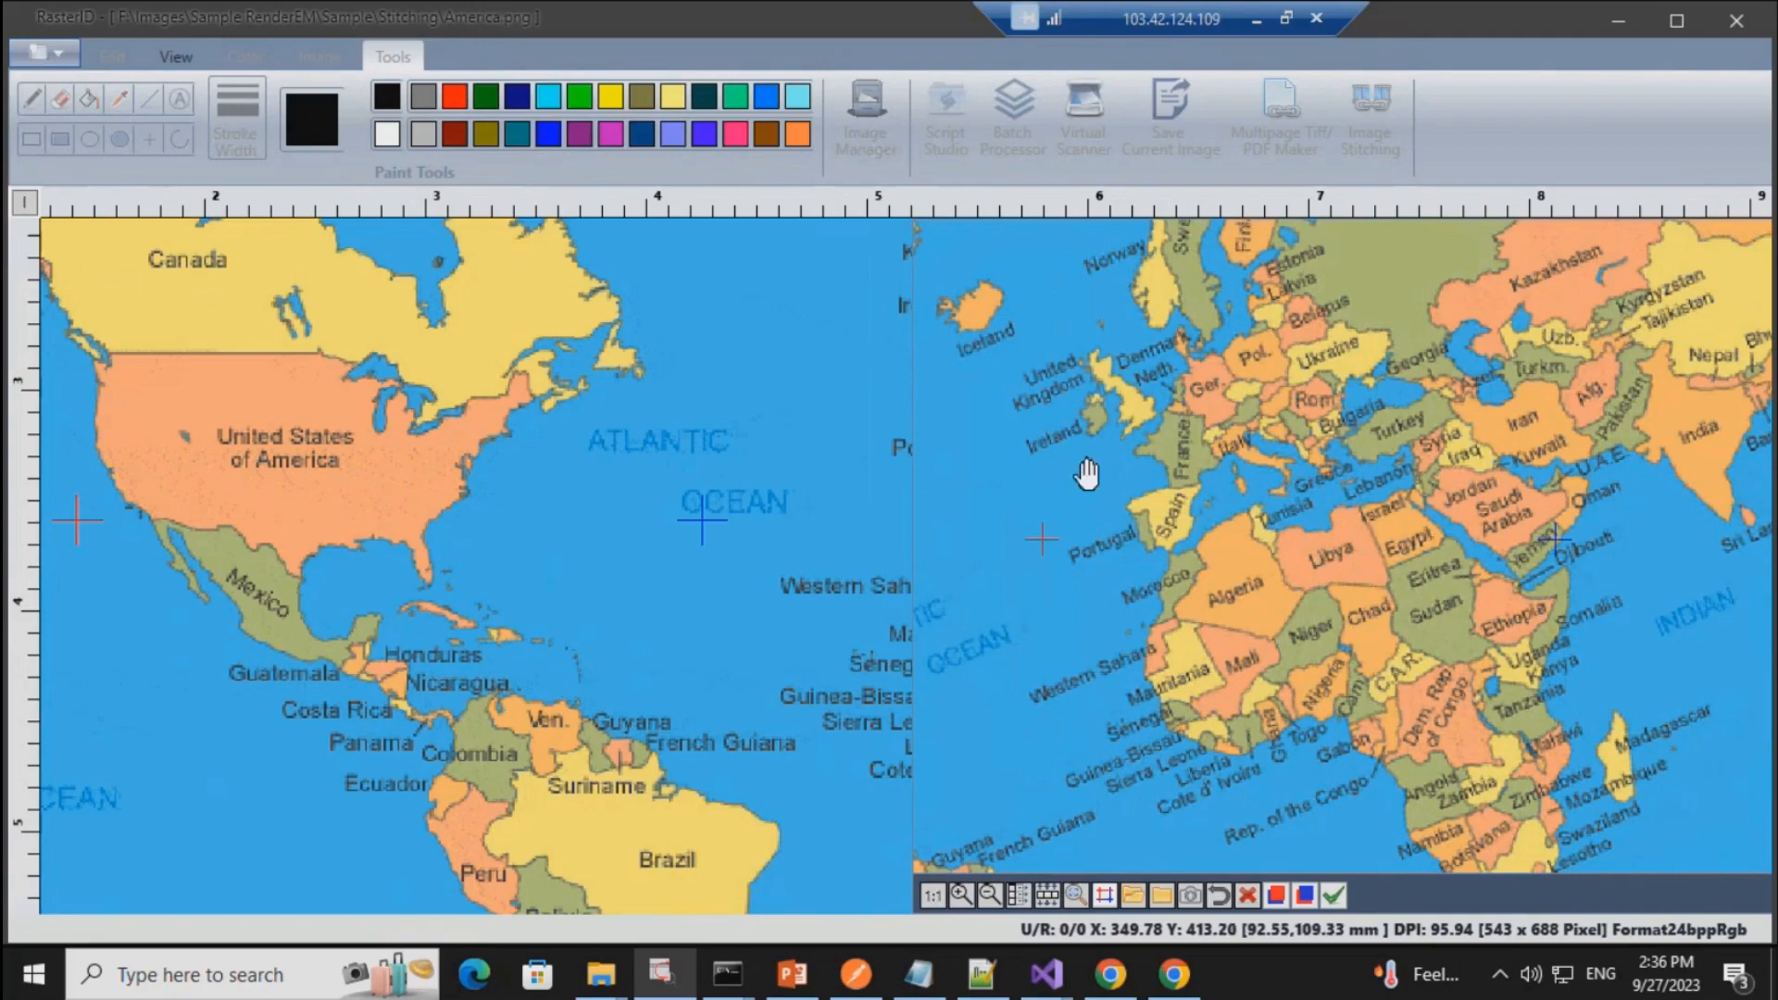
{"action": "left_click_drag", "start_coordinate": [1241, 431], "coordinate": [1461, 479]}
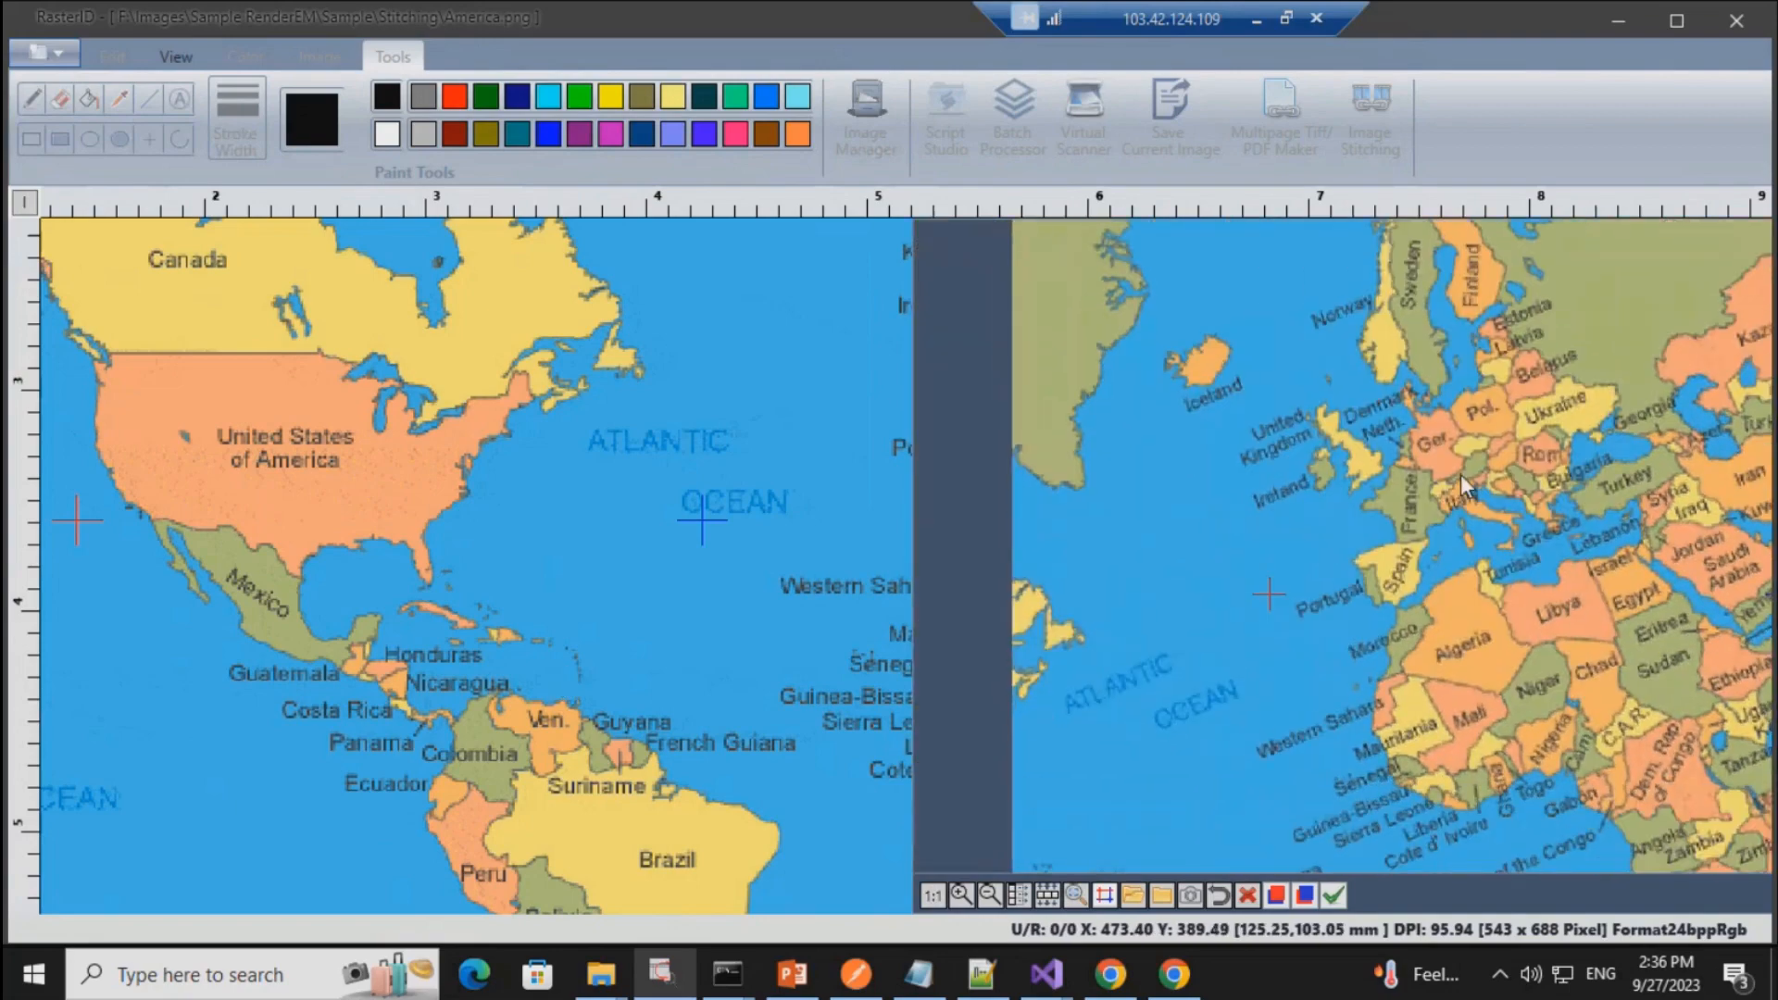
Step: Move the red match point on the America map to the upper-left corner of the Iceland label's first letter
{"action": "left_click_drag", "start_coordinate": [714, 675], "coordinate": [484, 398]}
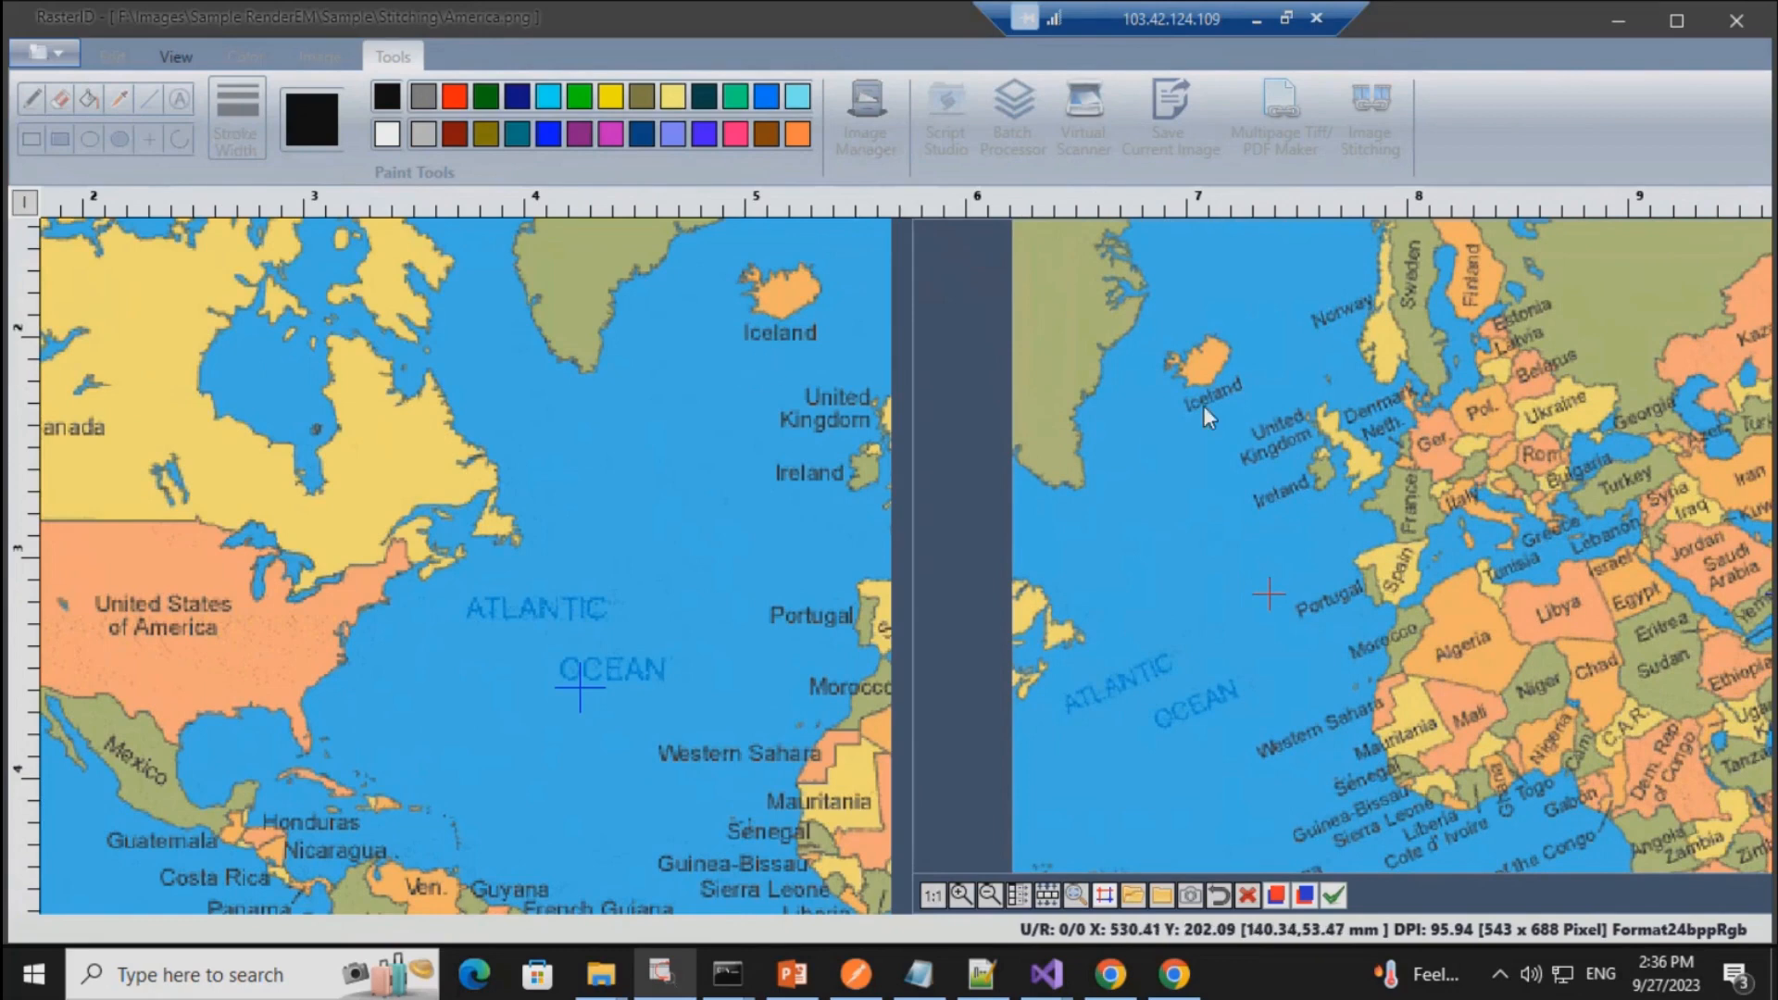
{"action": "left_click_drag", "start_coordinate": [365, 674], "coordinate": [488, 675]}
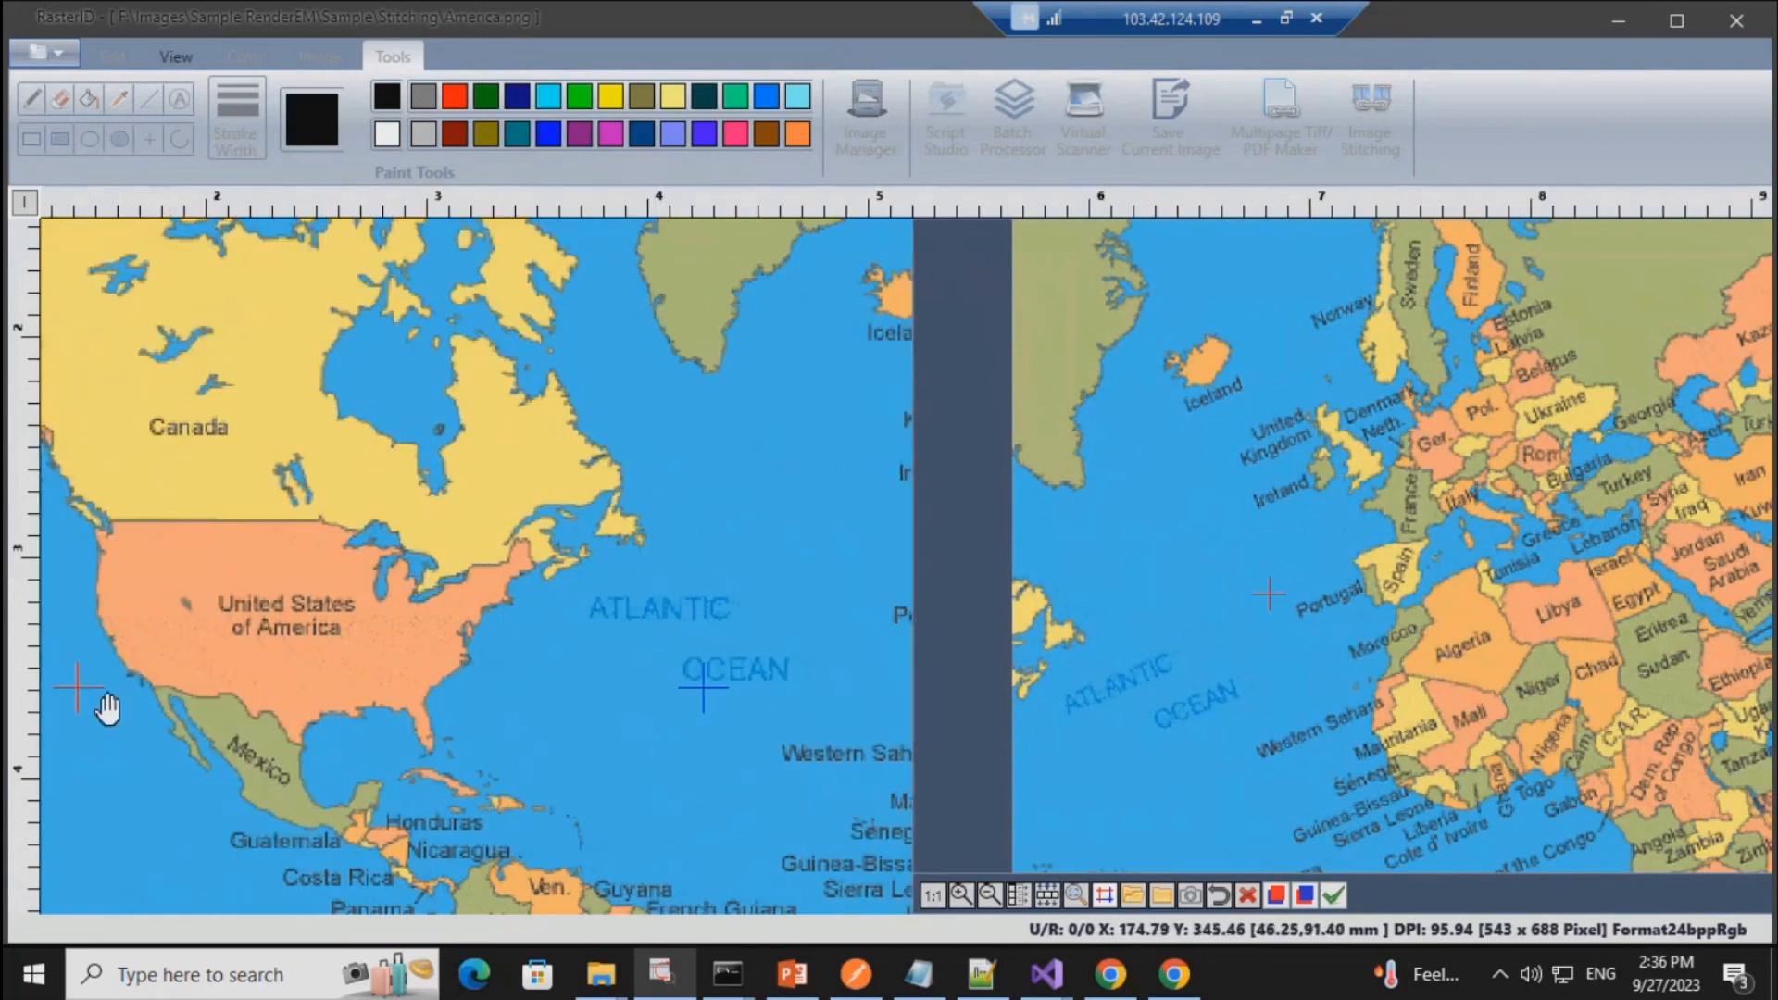
{"action": "left_click", "coordinate": [736, 423]}
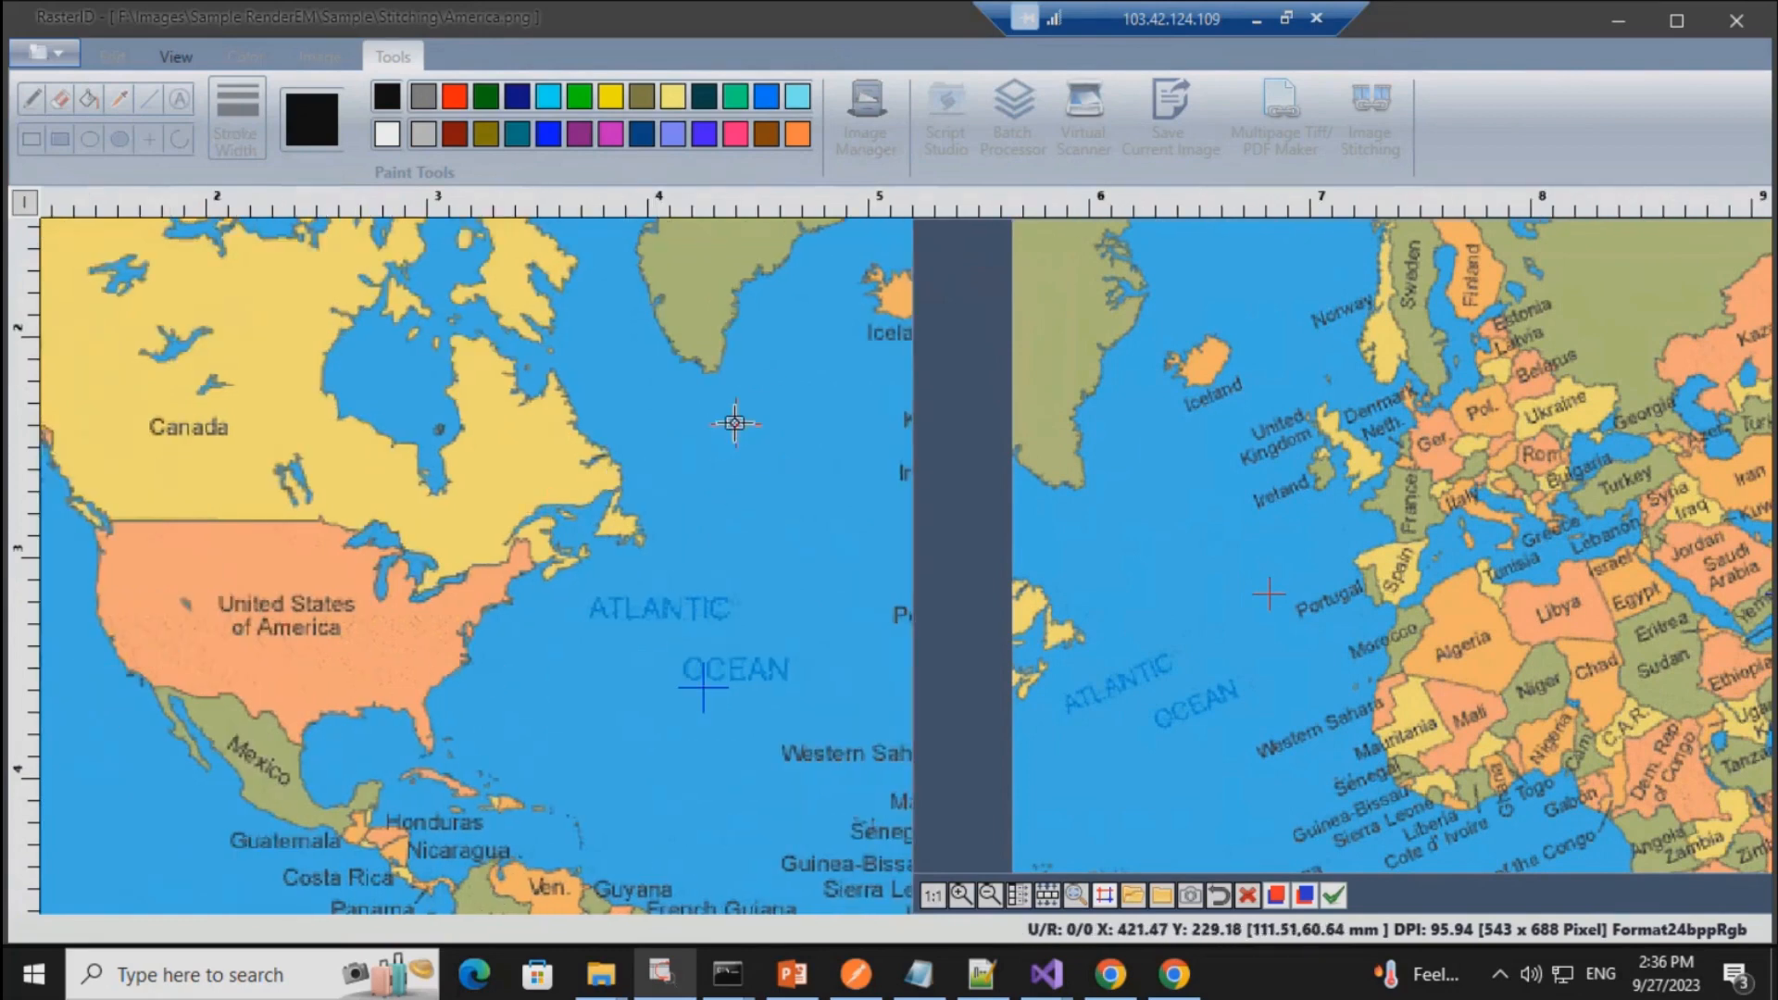
{"action": "left_click_drag", "start_coordinate": [746, 500], "coordinate": [435, 592]}
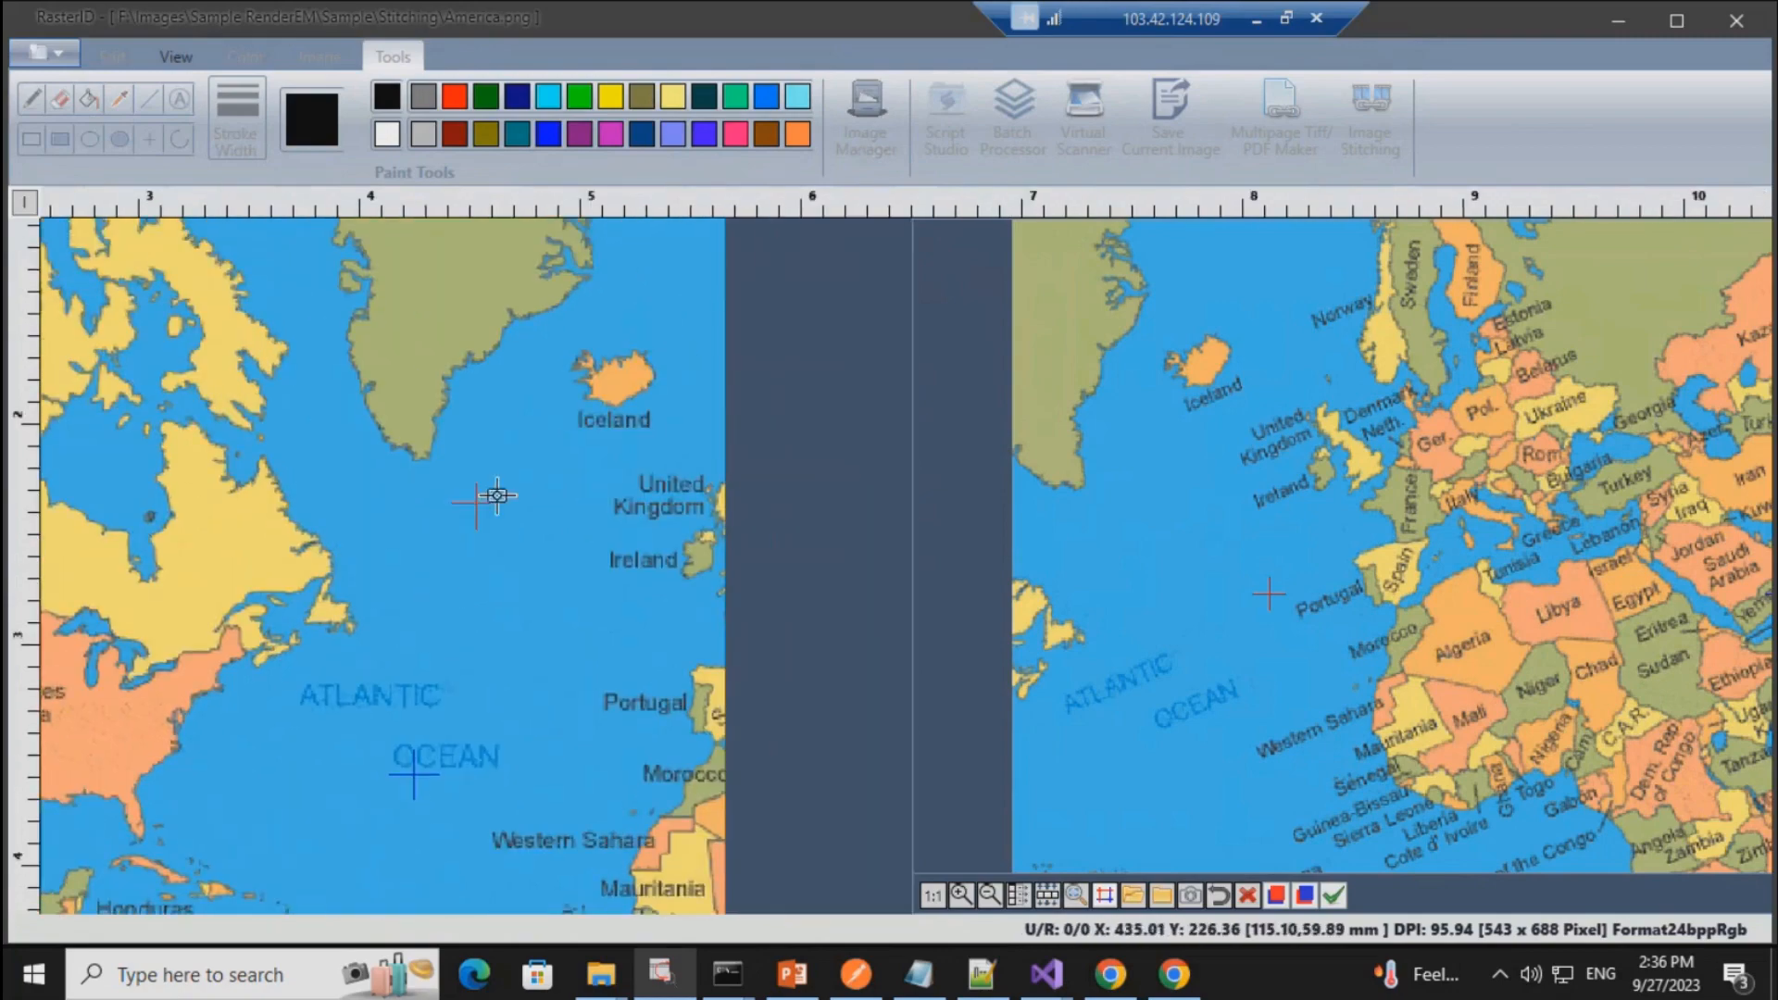
{"action": "left_click", "coordinate": [562, 451]}
{"action": "scroll", "coordinate": [565, 435], "scroll_direction": "up", "scroll_amount": 3}
{"action": "left_click", "coordinate": [537, 449]}
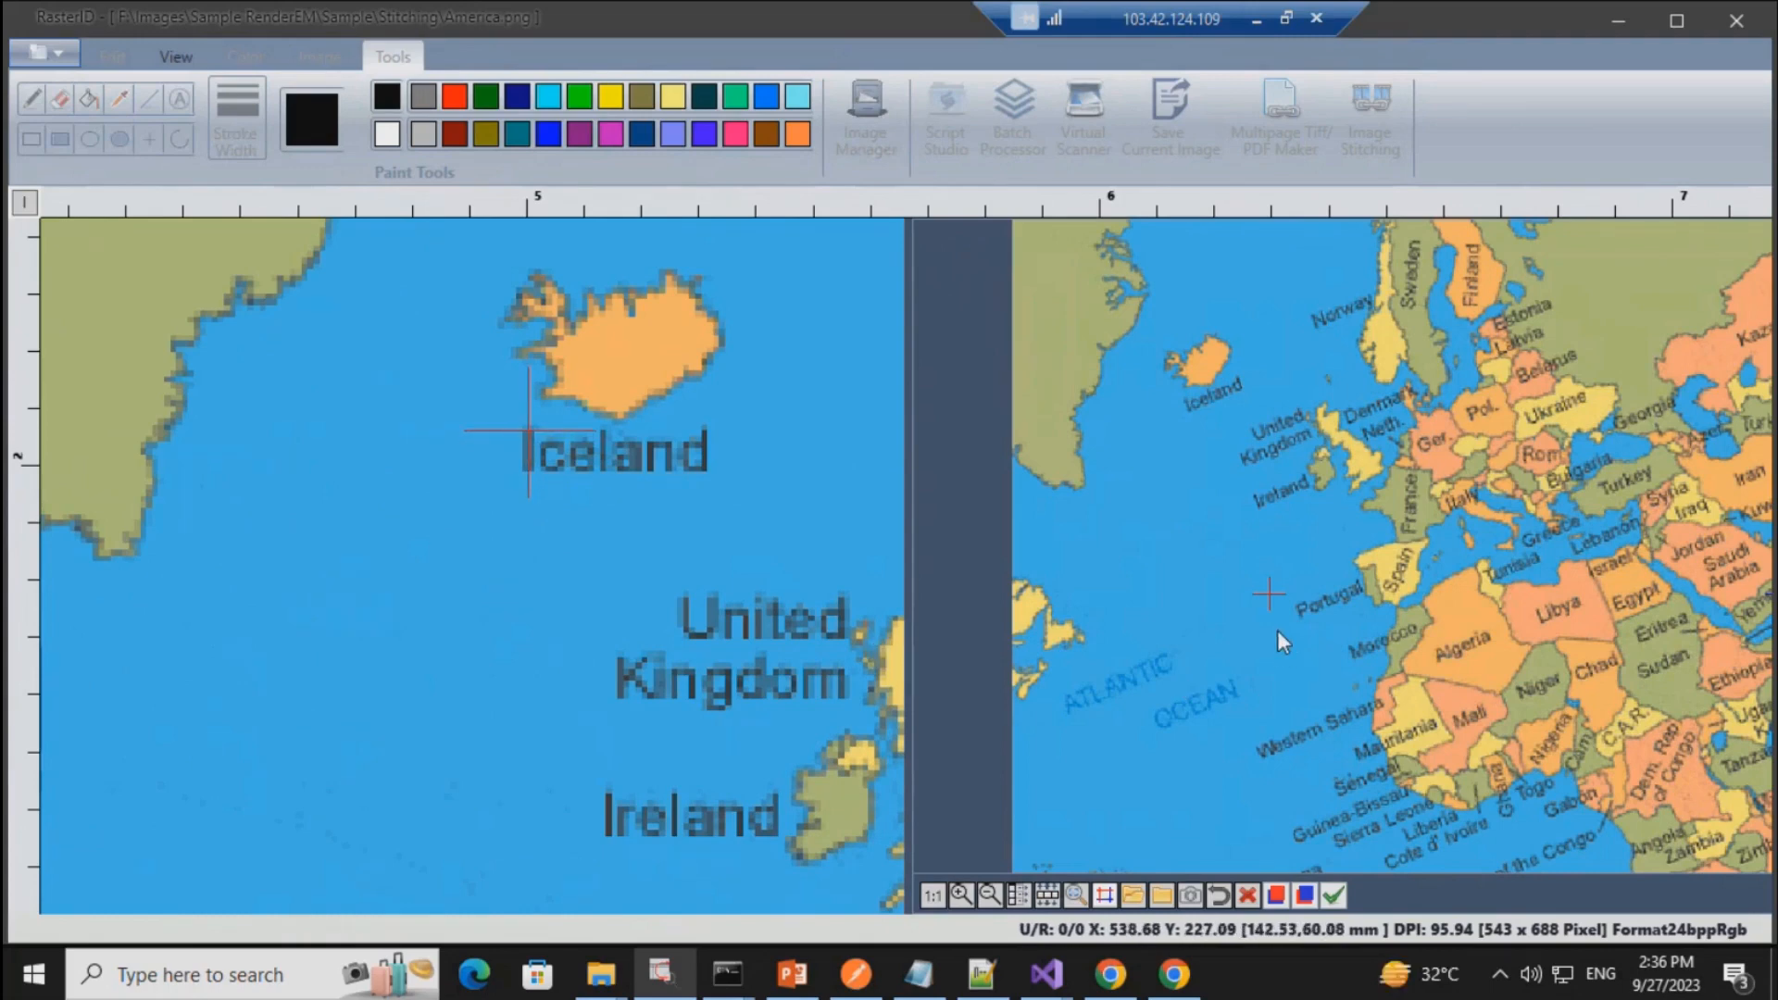
Step: Place the red match point on the AfricaEurope map at the upper-left corner of the Iceland label's first letter
{"action": "scroll", "coordinate": [1278, 615], "scroll_direction": "up", "scroll_amount": 3}
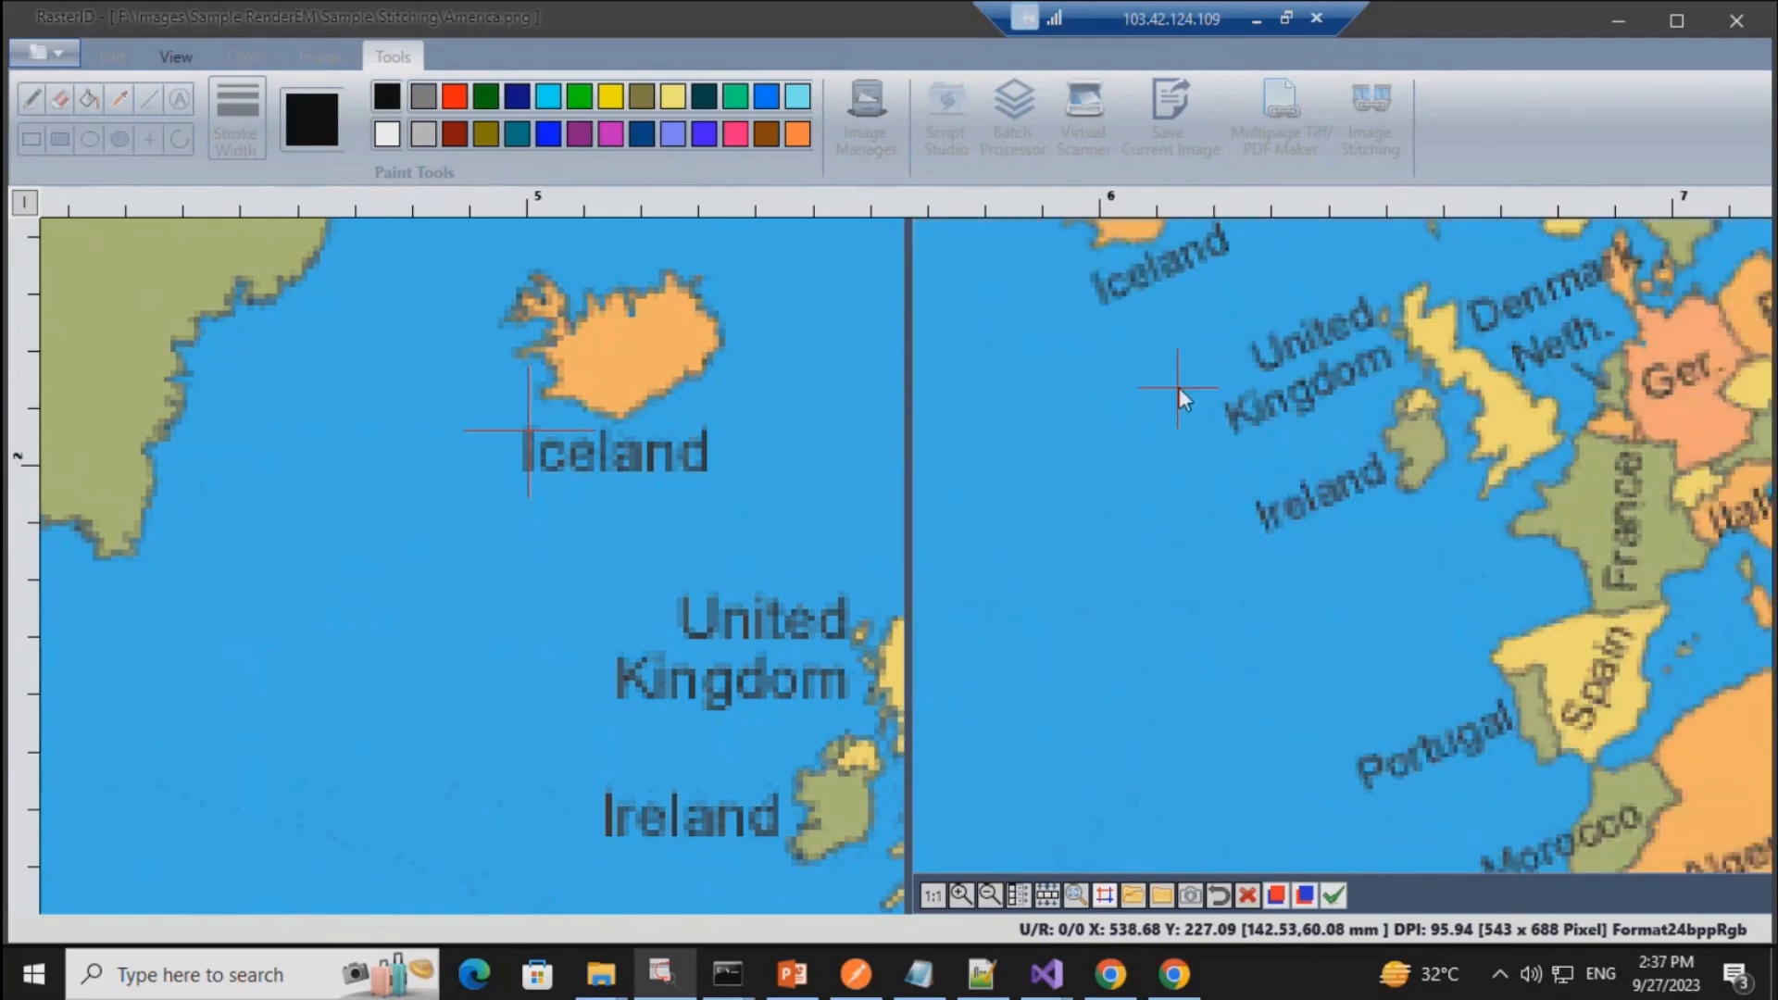
{"action": "left_click_drag", "start_coordinate": [1276, 375], "coordinate": [1322, 626]}
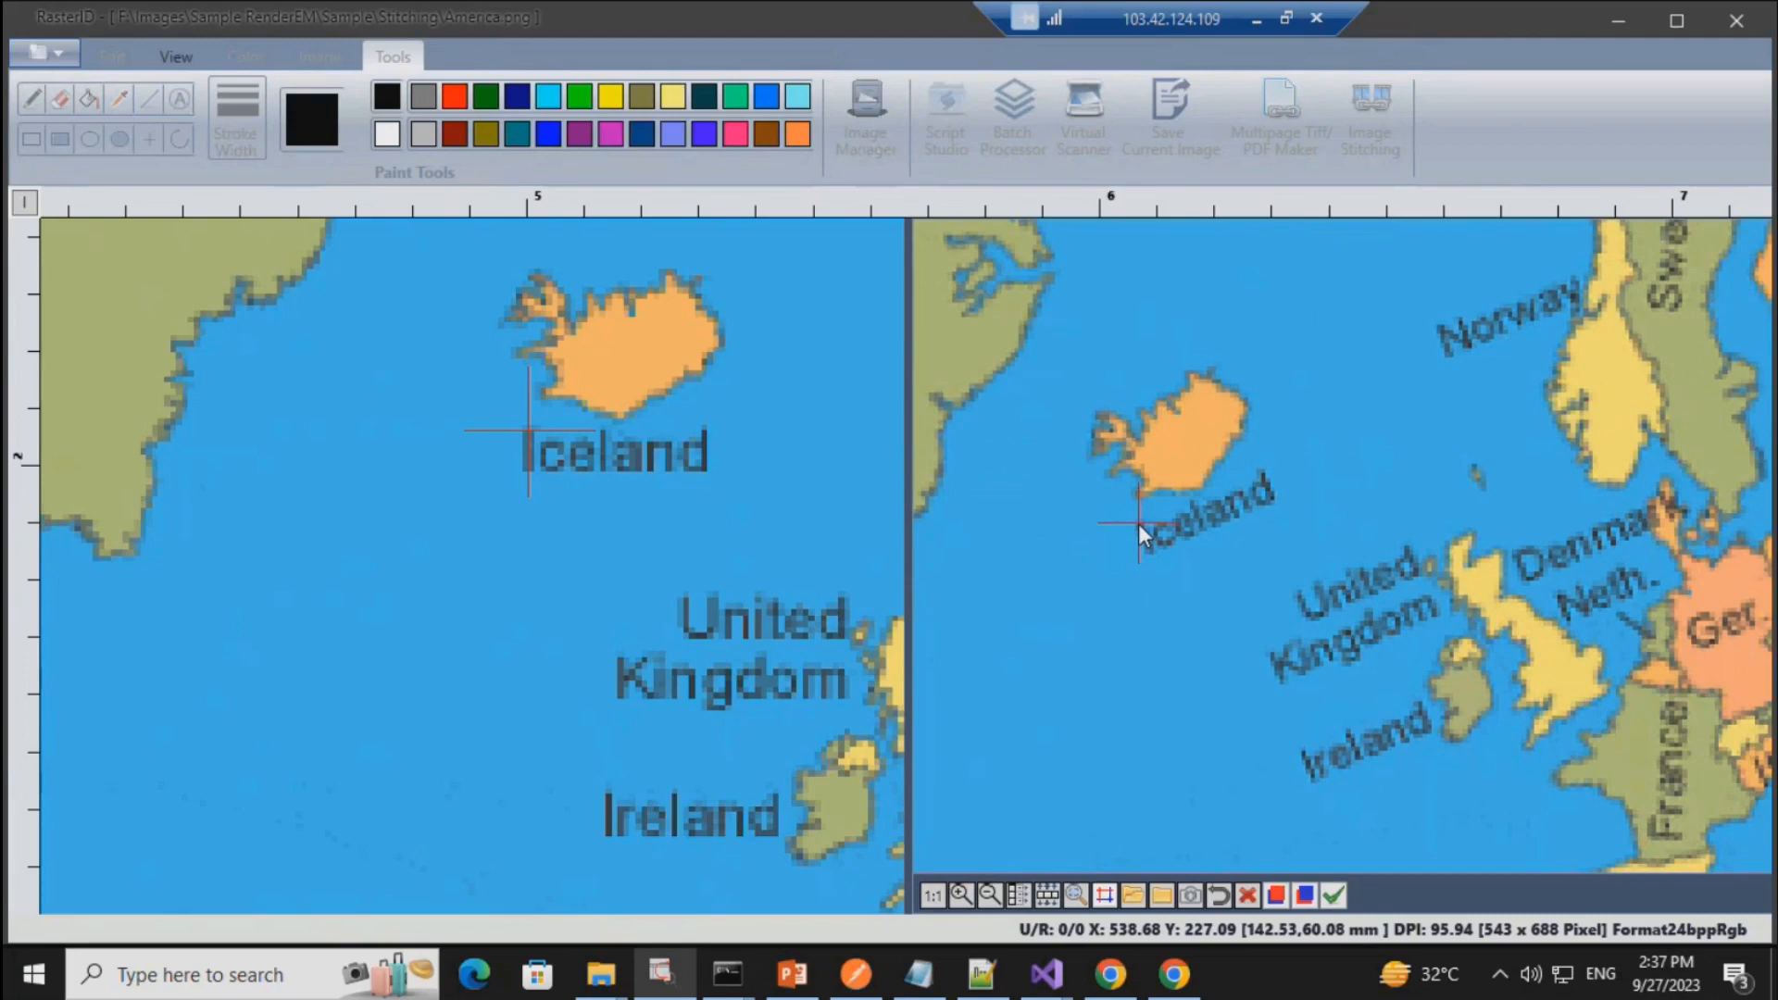
Step: Move the blue match point on the America map to the top of the first T in the ATLANTIC label
{"action": "scroll", "coordinate": [266, 623], "scroll_direction": "down", "scroll_amount": 2}
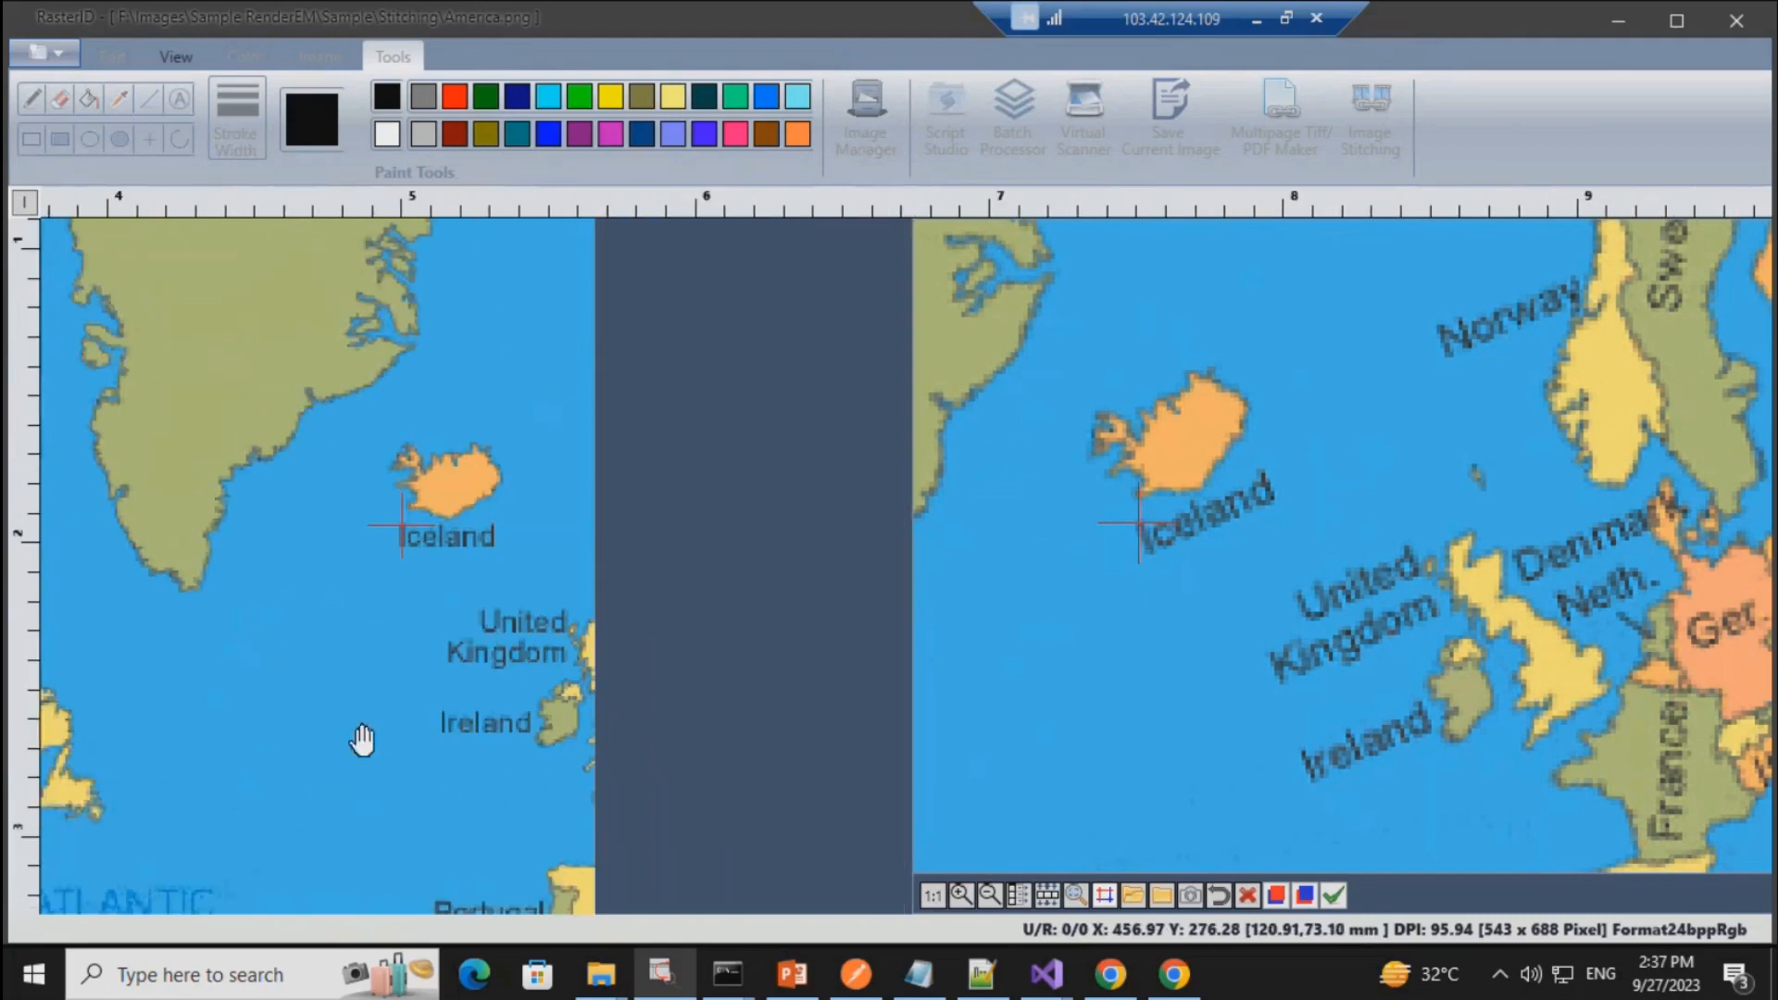
{"action": "left_click_drag", "start_coordinate": [361, 738], "coordinate": [479, 558]}
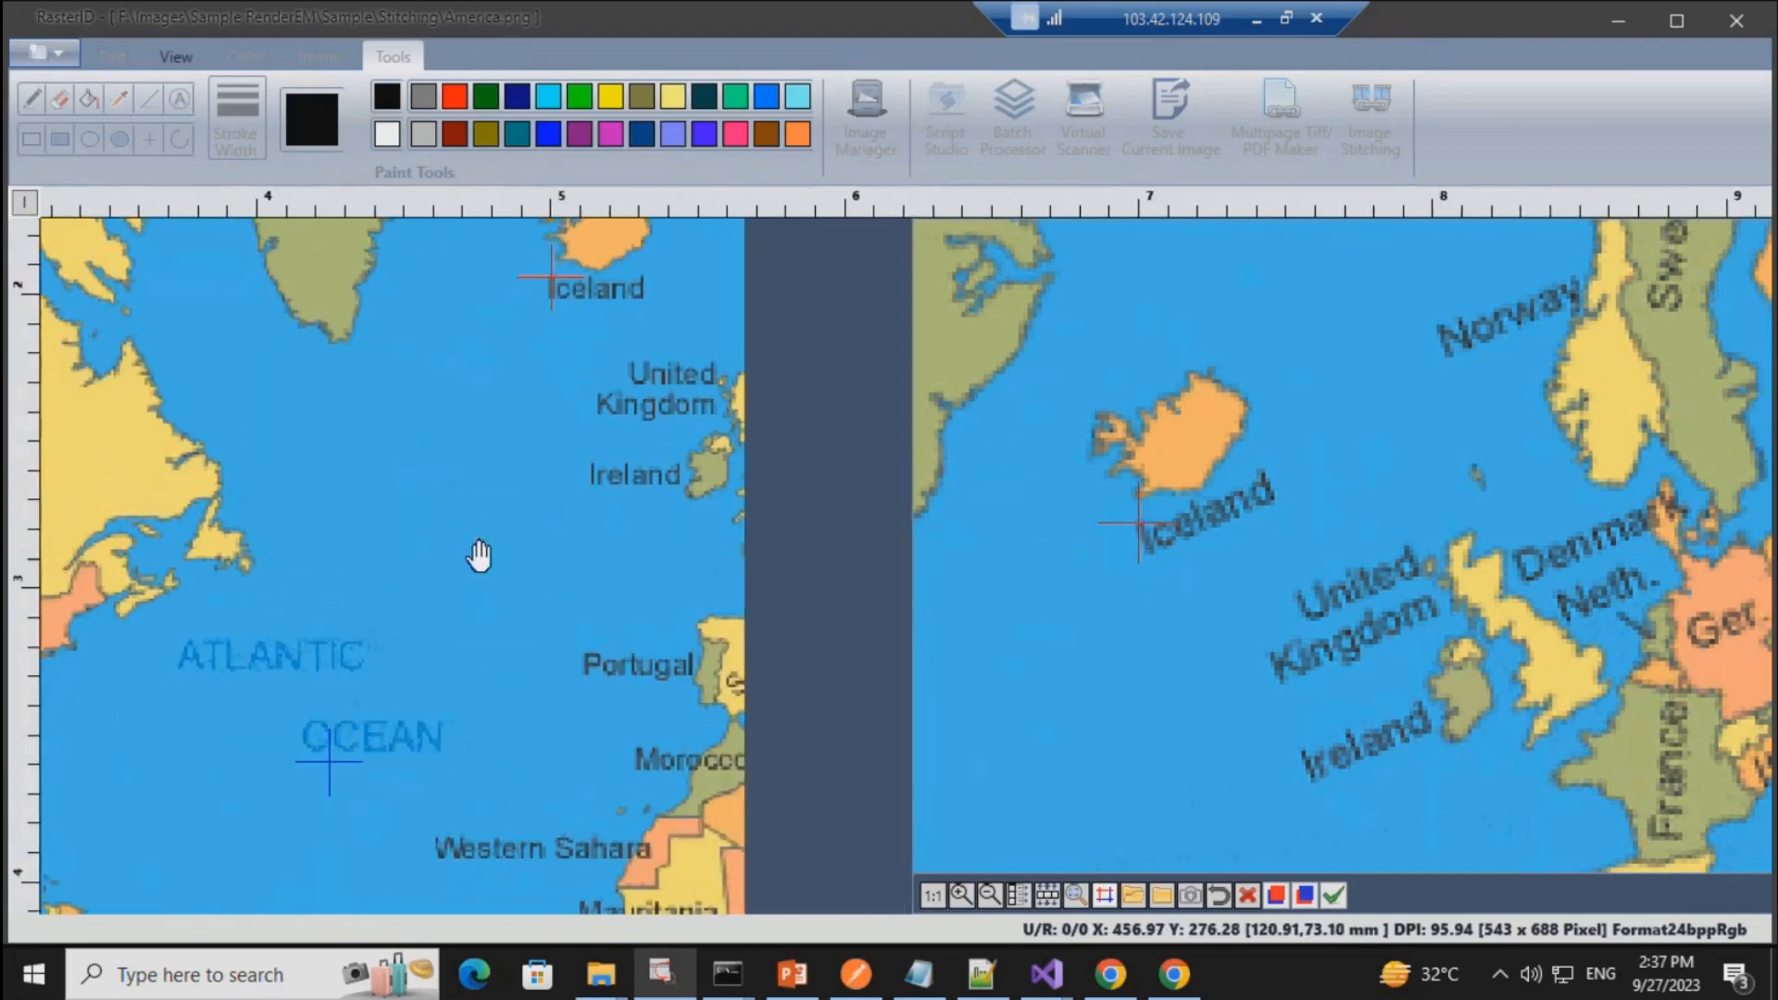
{"action": "left_click_drag", "start_coordinate": [1186, 741], "coordinate": [1235, 450]}
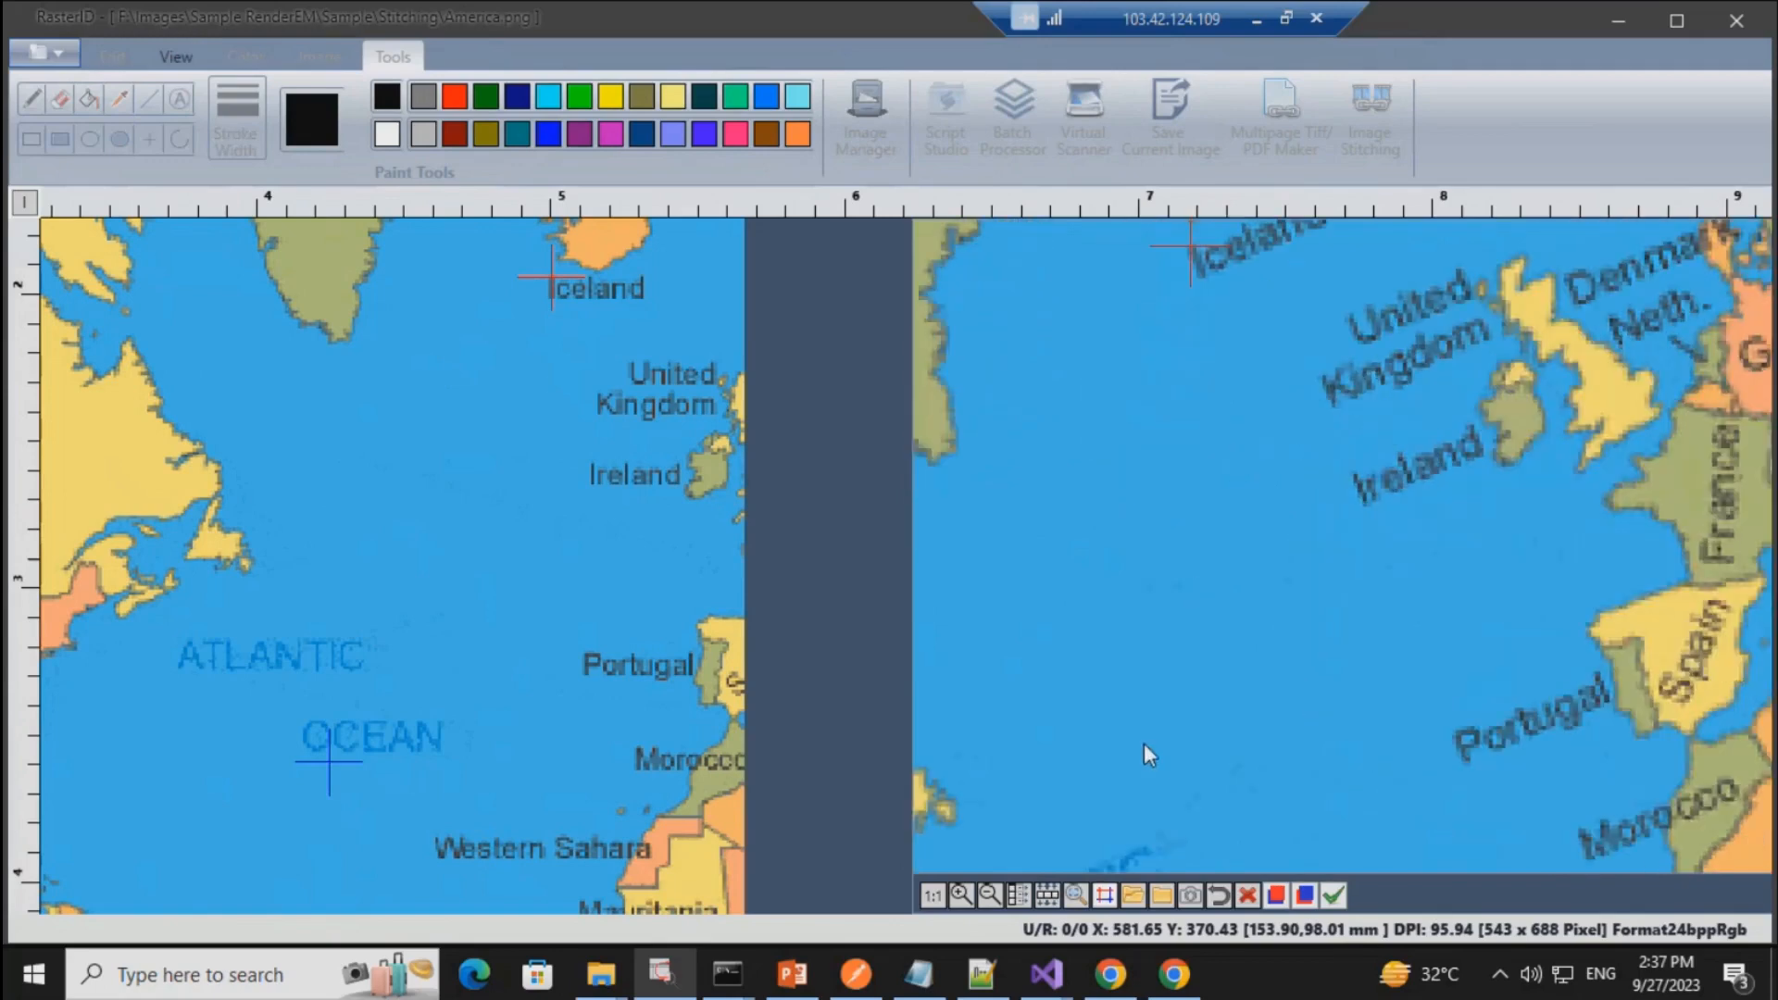
{"action": "left_click_drag", "start_coordinate": [1143, 742], "coordinate": [1338, 600]}
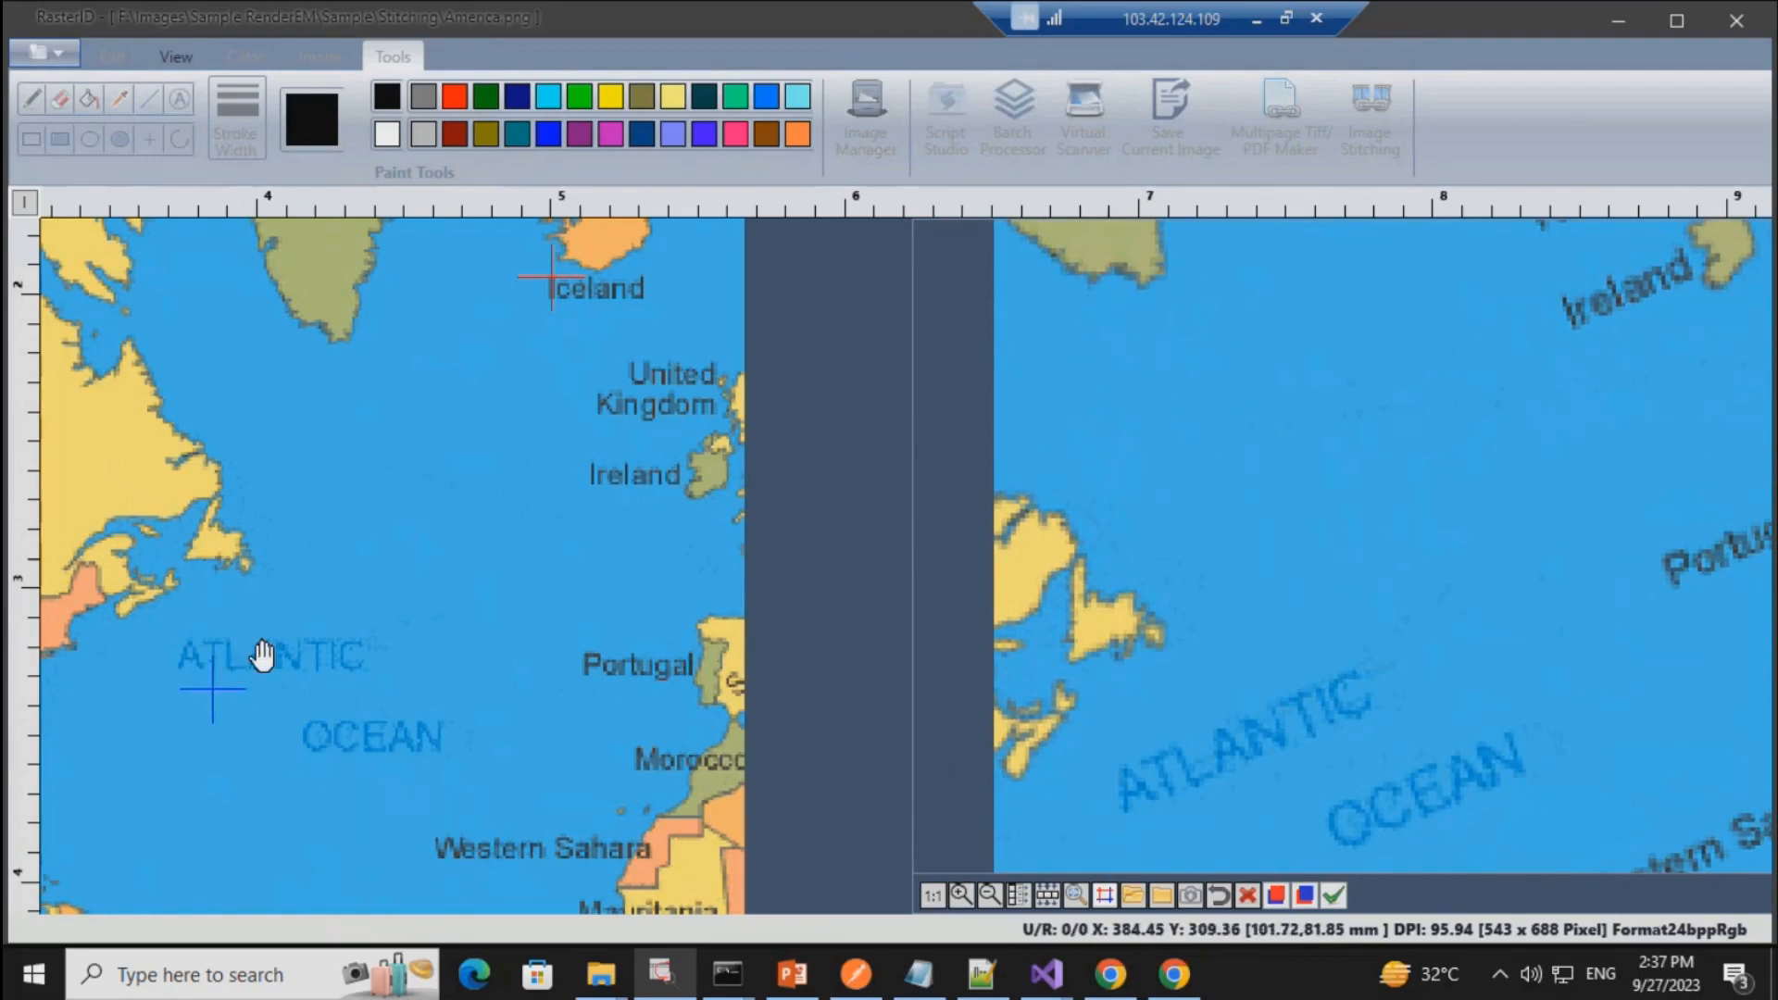
{"action": "scroll", "coordinate": [359, 681], "scroll_direction": "up", "scroll_amount": 2}
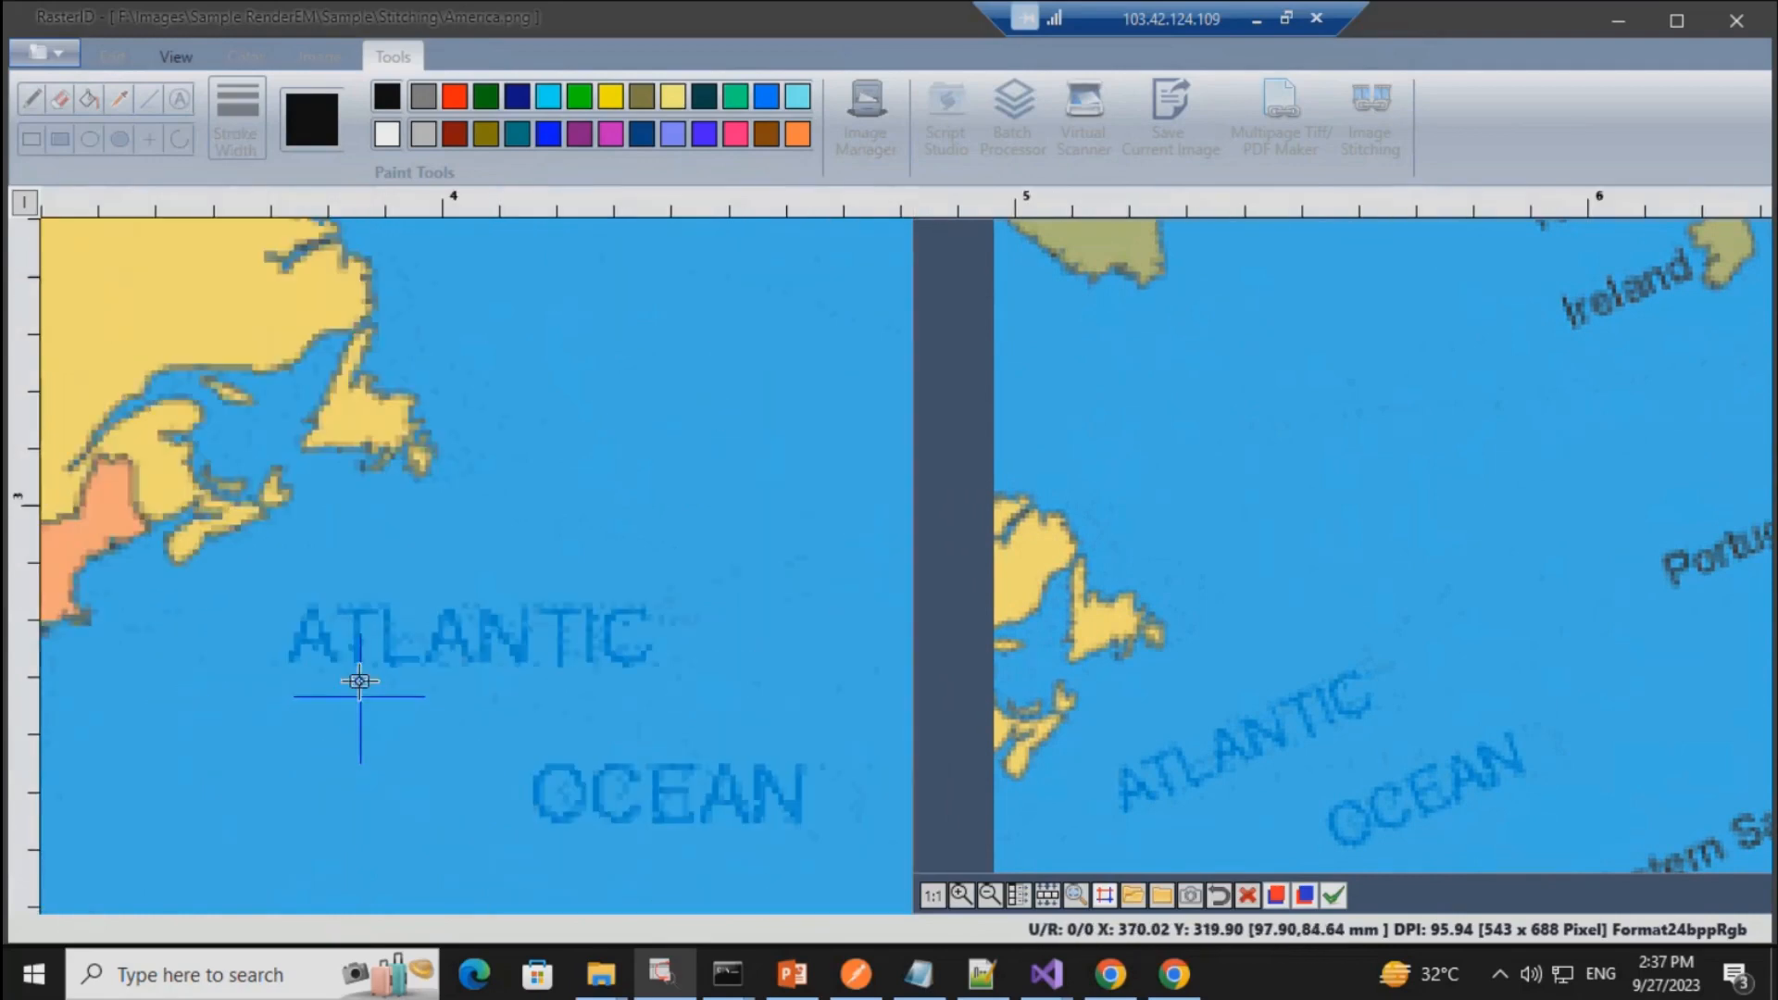
{"action": "left_click", "coordinate": [357, 613]}
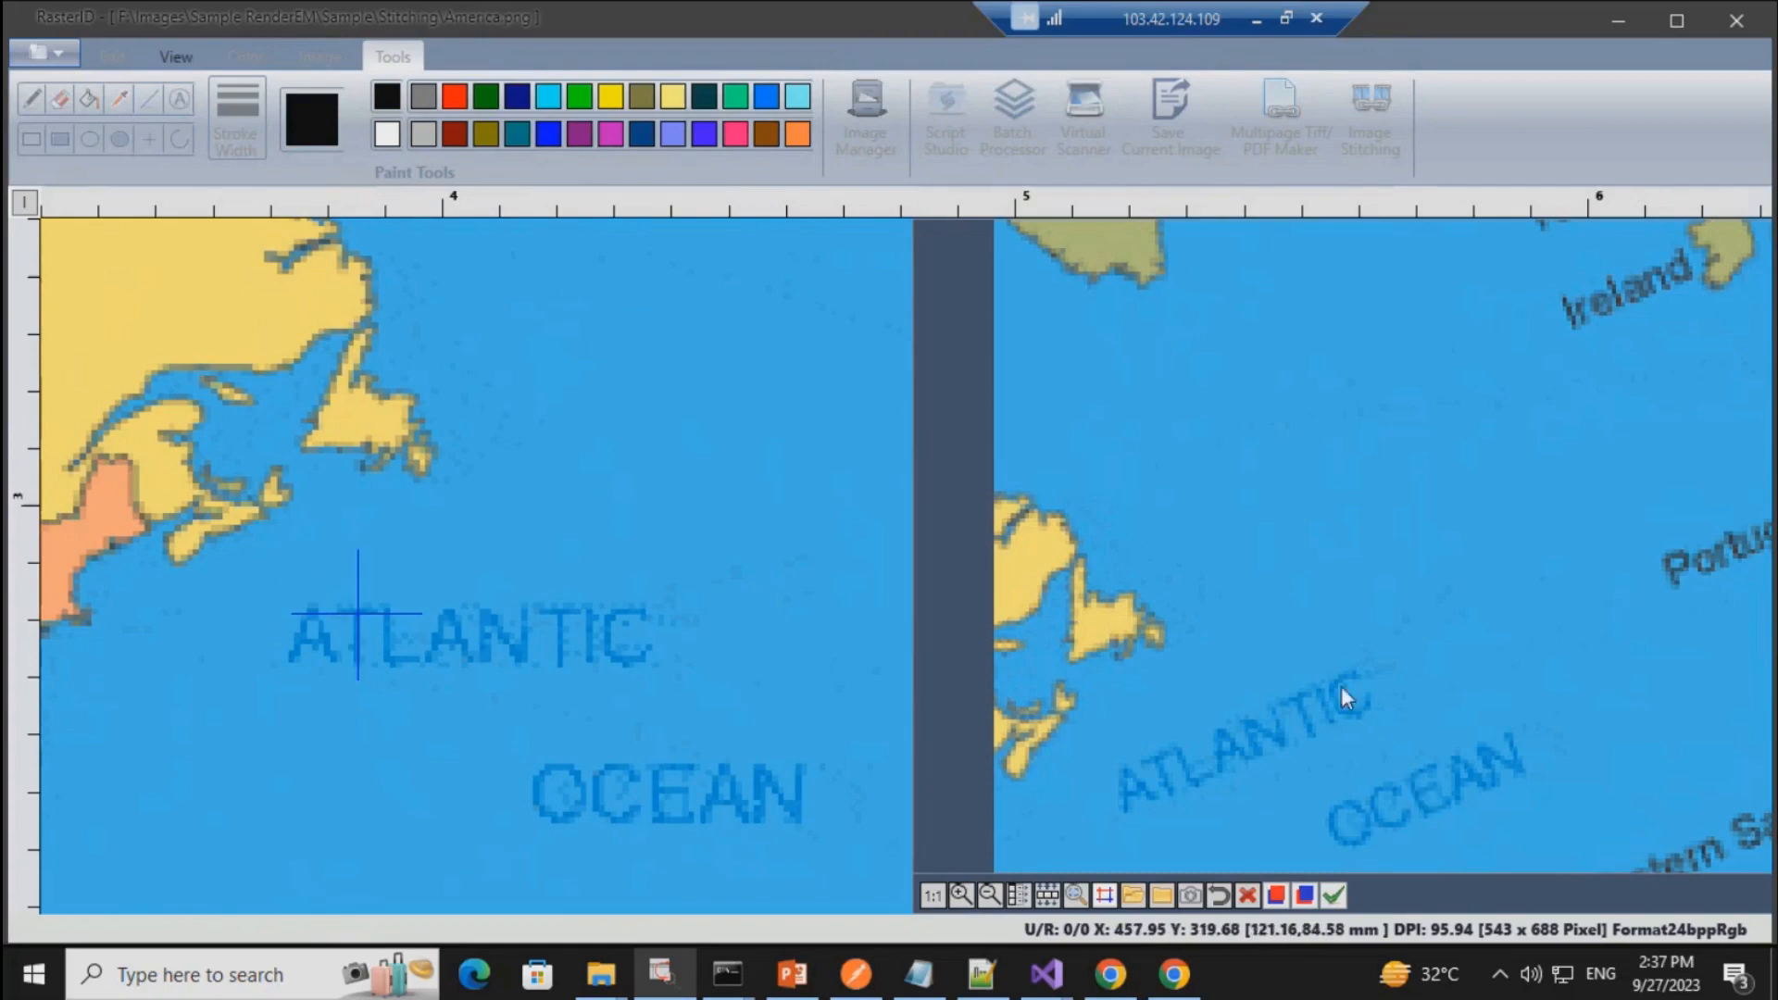
Step: Place the blue match point on the AfricaEurope map at the top of the first T in the upper ATLANTIC label
{"action": "scroll", "coordinate": [1341, 686], "scroll_direction": "down", "scroll_amount": 2}
{"action": "scroll", "coordinate": [1347, 621], "scroll_direction": "down", "scroll_amount": 1}
{"action": "left_click_drag", "start_coordinate": [1622, 664], "coordinate": [1225, 600]}
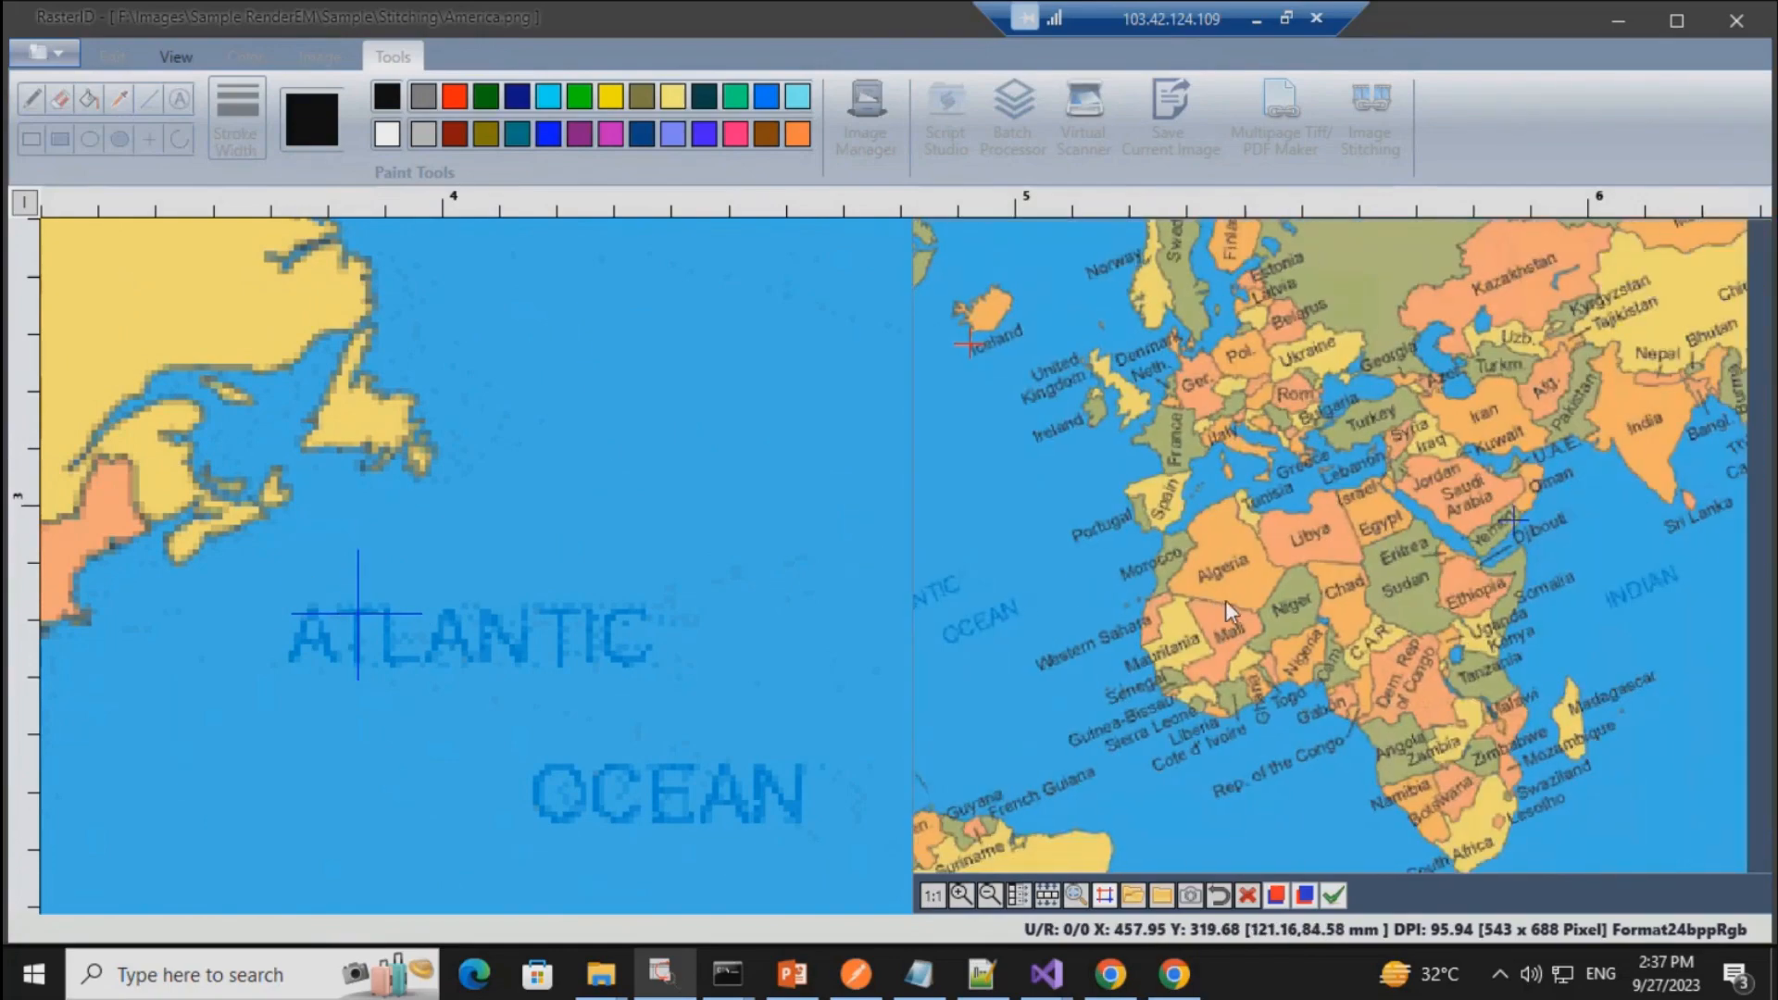
{"action": "scroll", "coordinate": [1567, 480], "scroll_direction": "down", "scroll_amount": 2}
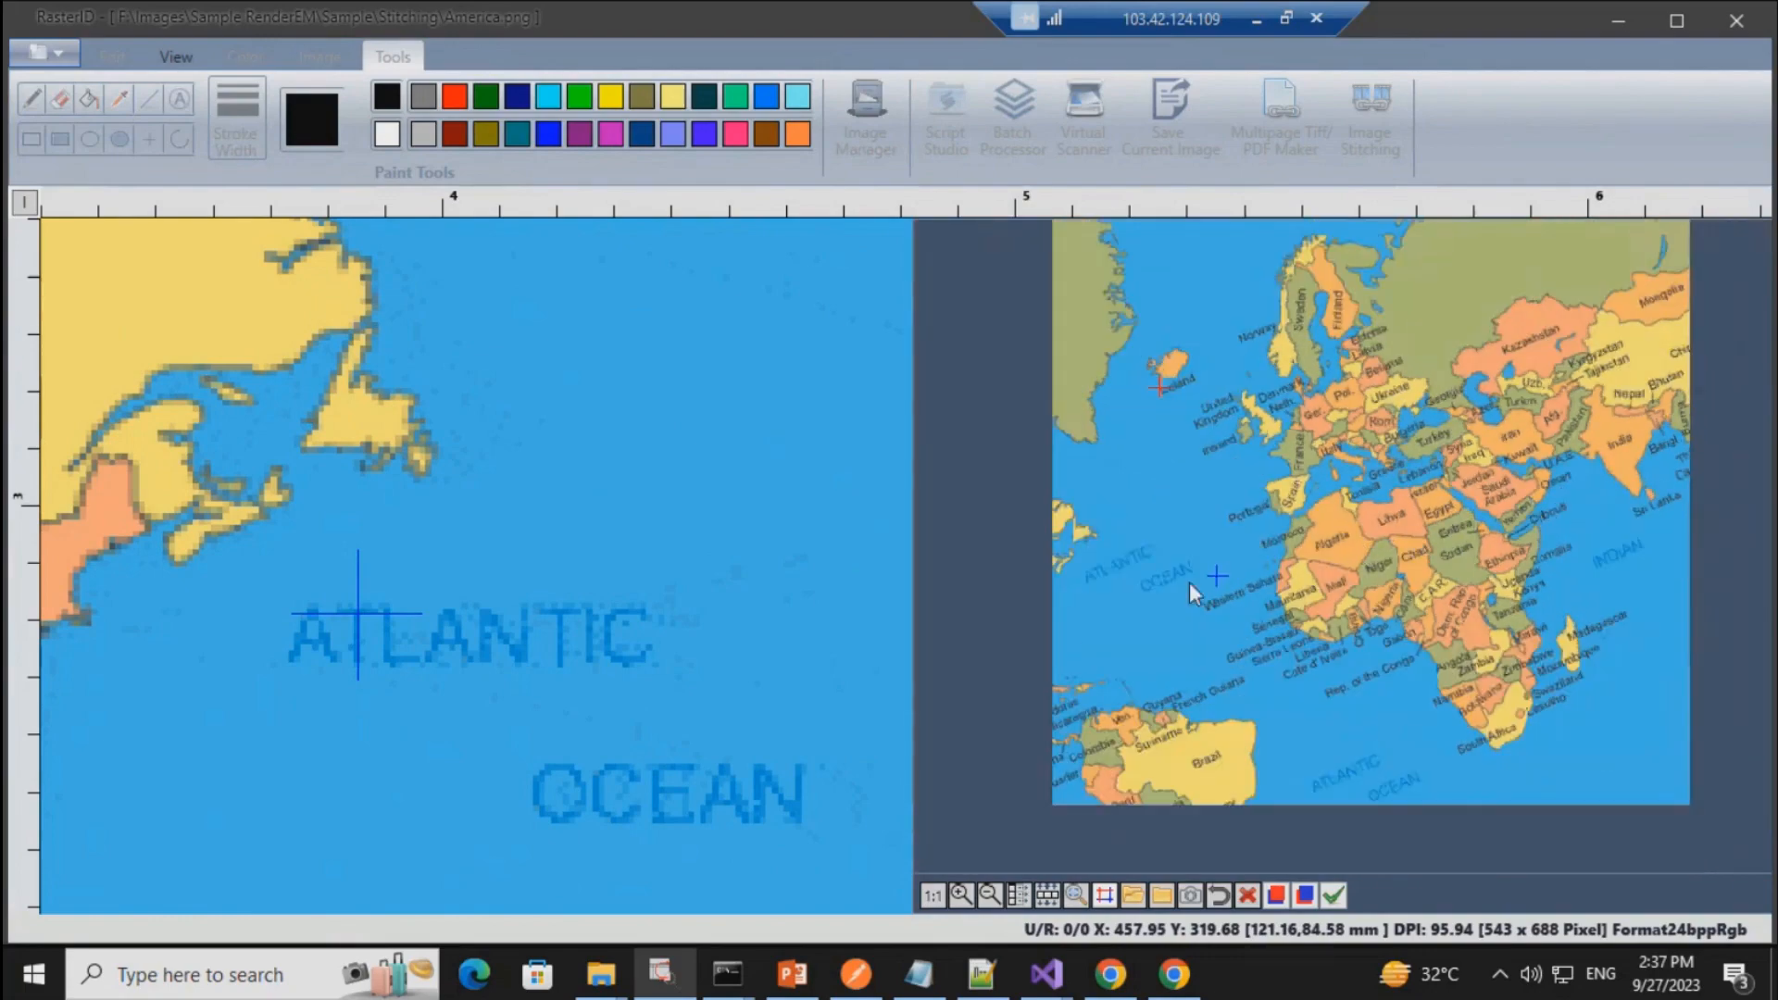
{"action": "scroll", "coordinate": [1190, 587], "scroll_direction": "up", "scroll_amount": 3}
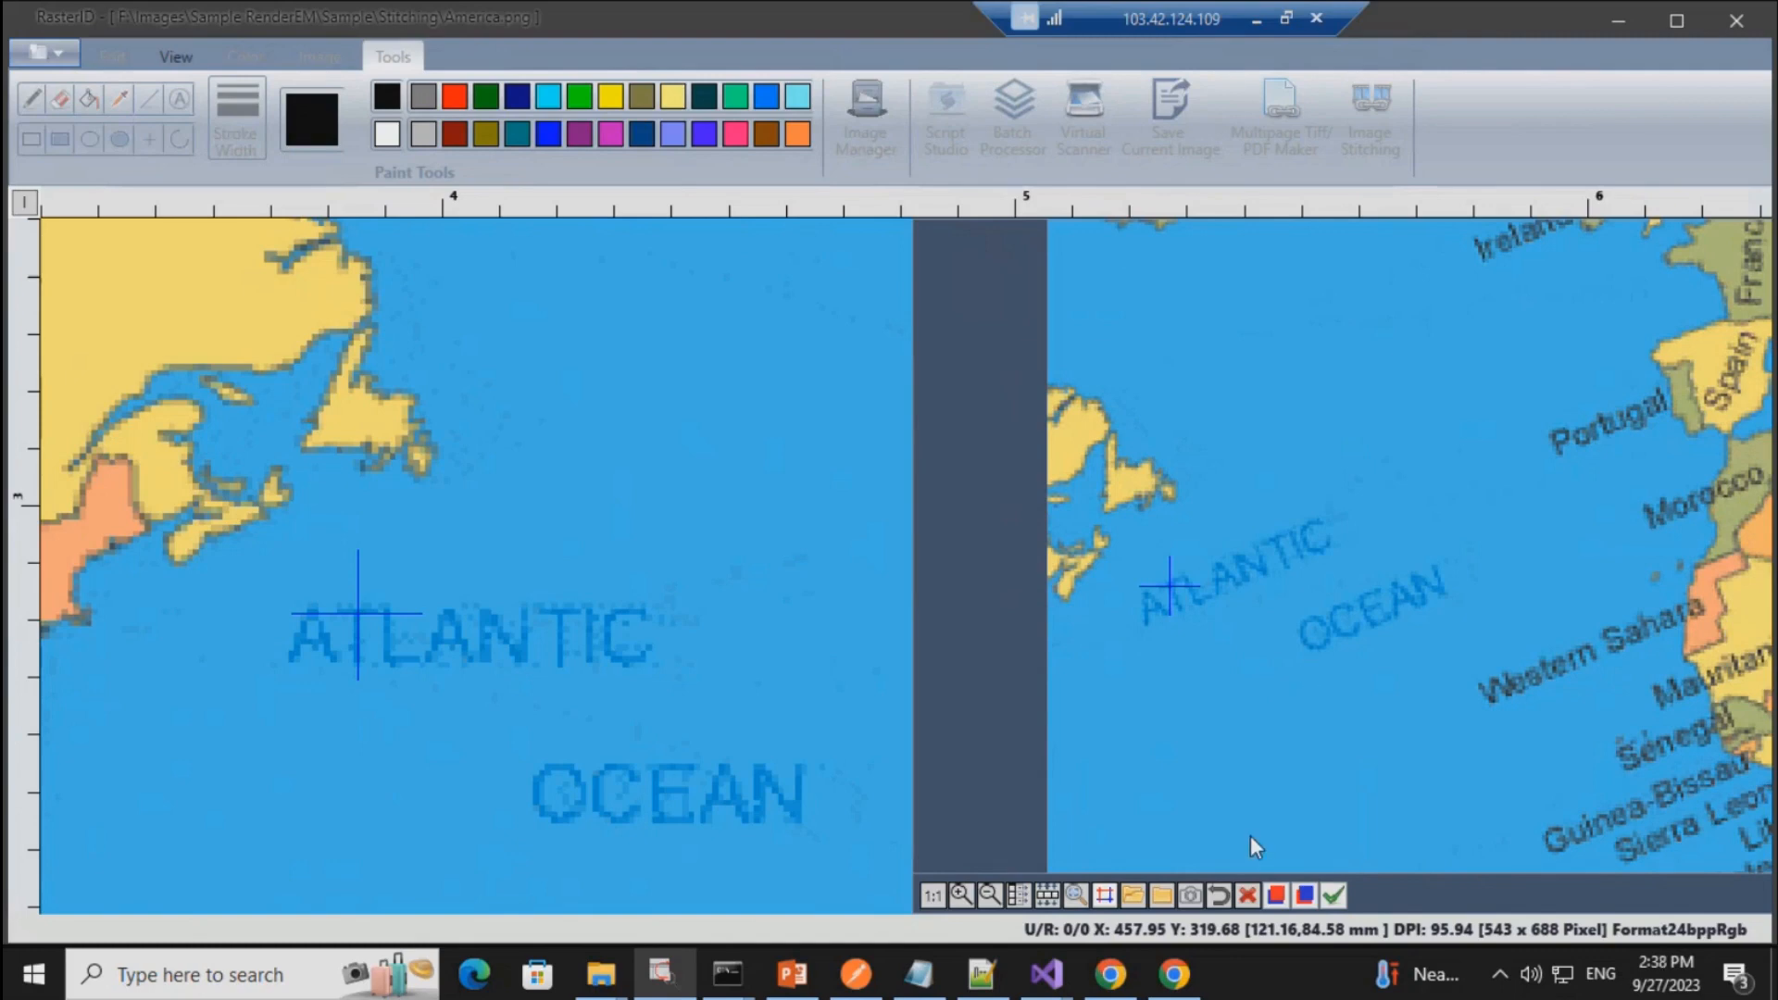
Step: Preview the stitched map and examine how coastlines and labels align across the overlap of the two images
{"action": "left_click", "coordinate": [1278, 897]}
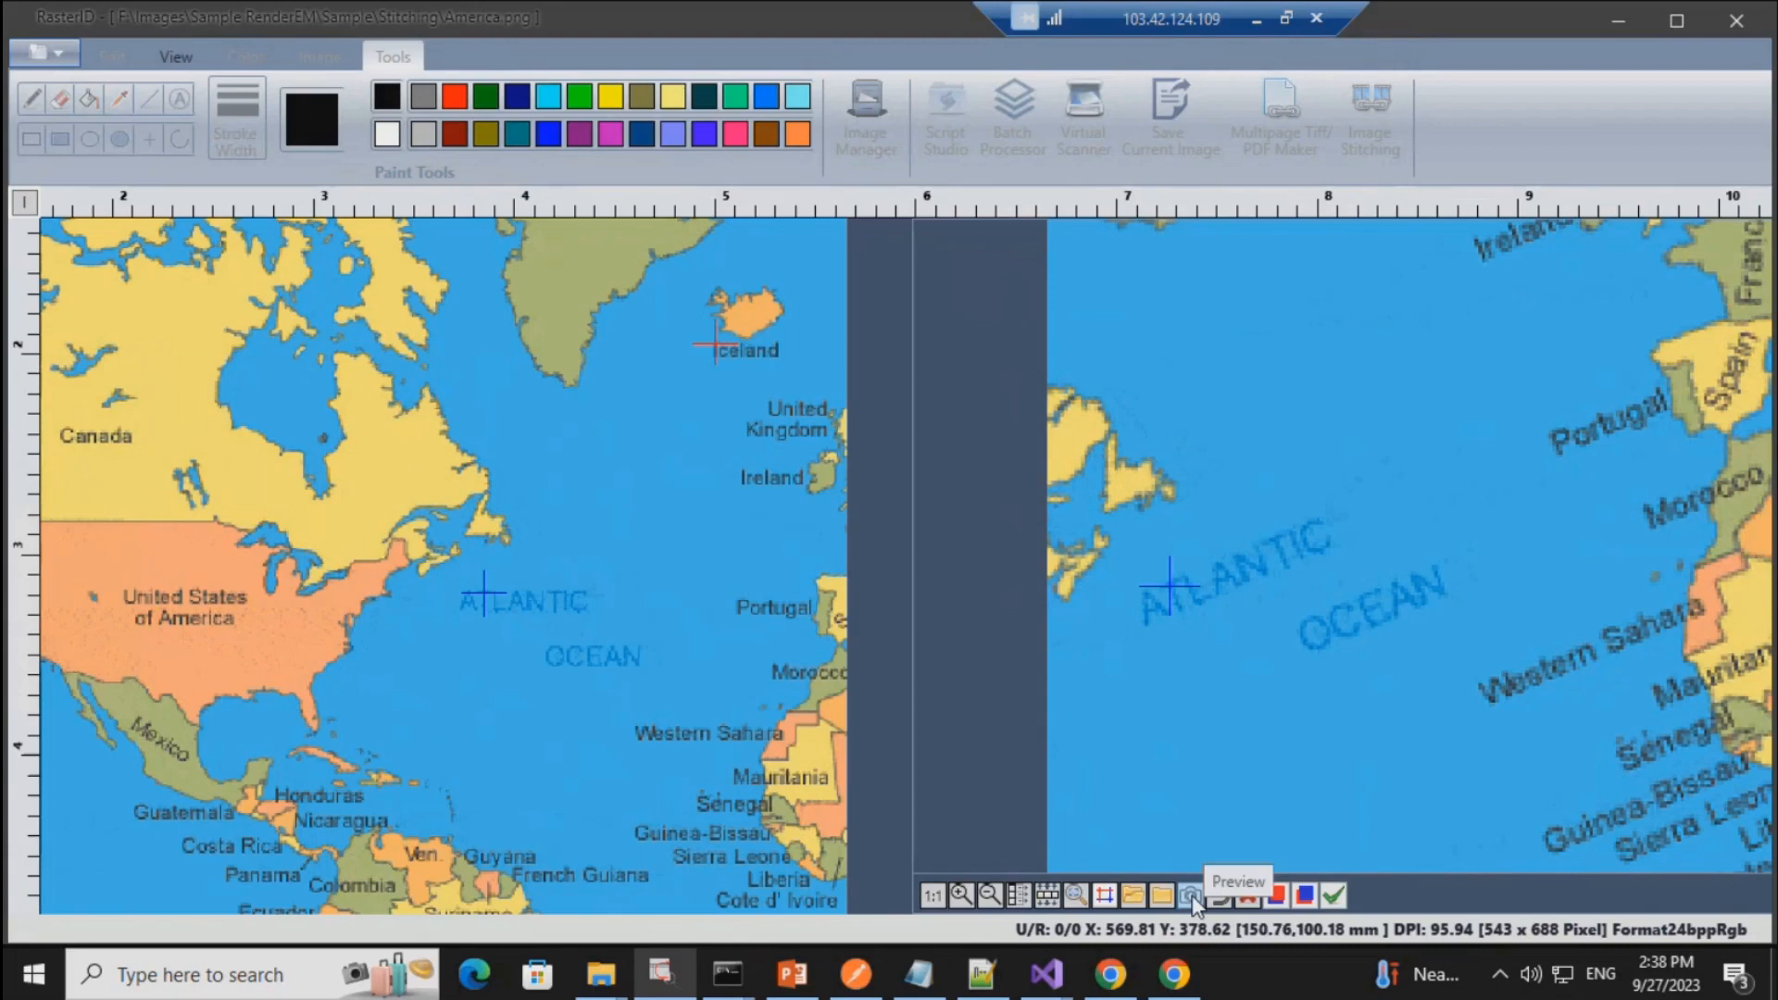
{"action": "left_click", "coordinate": [1192, 897]}
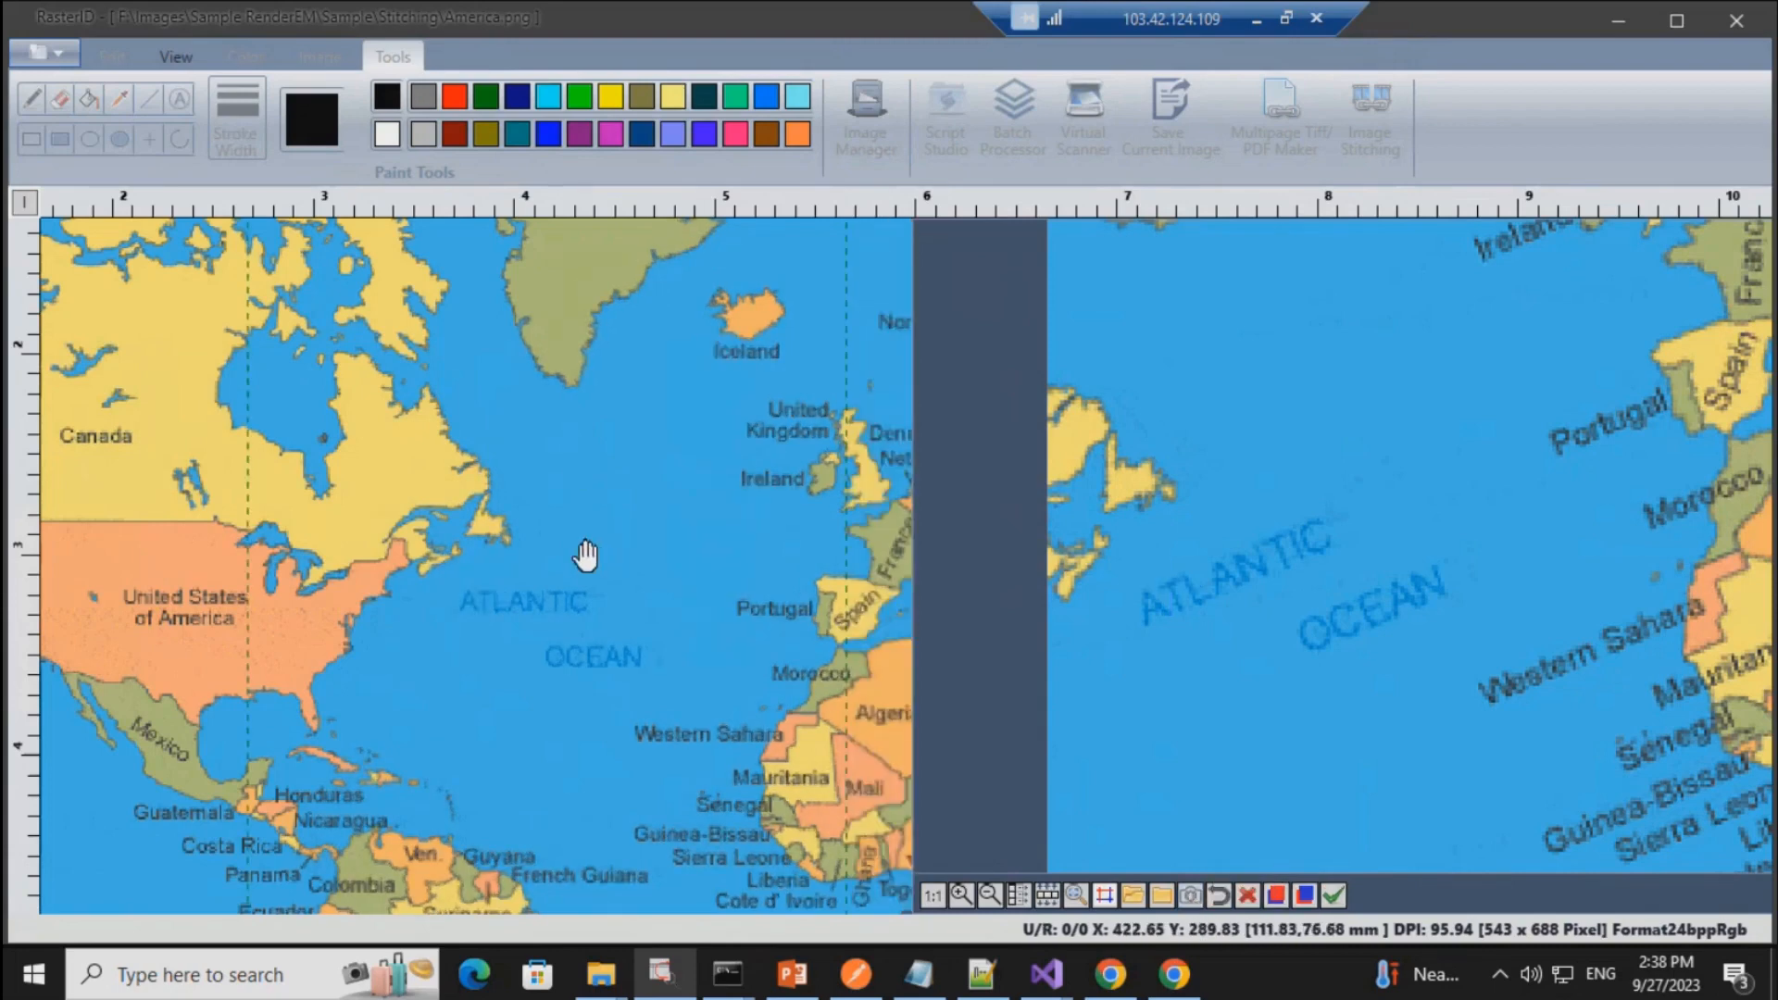
{"action": "left_click_drag", "start_coordinate": [370, 558], "coordinate": [515, 605]}
{"action": "scroll", "coordinate": [515, 606], "scroll_direction": "down", "scroll_amount": 5}
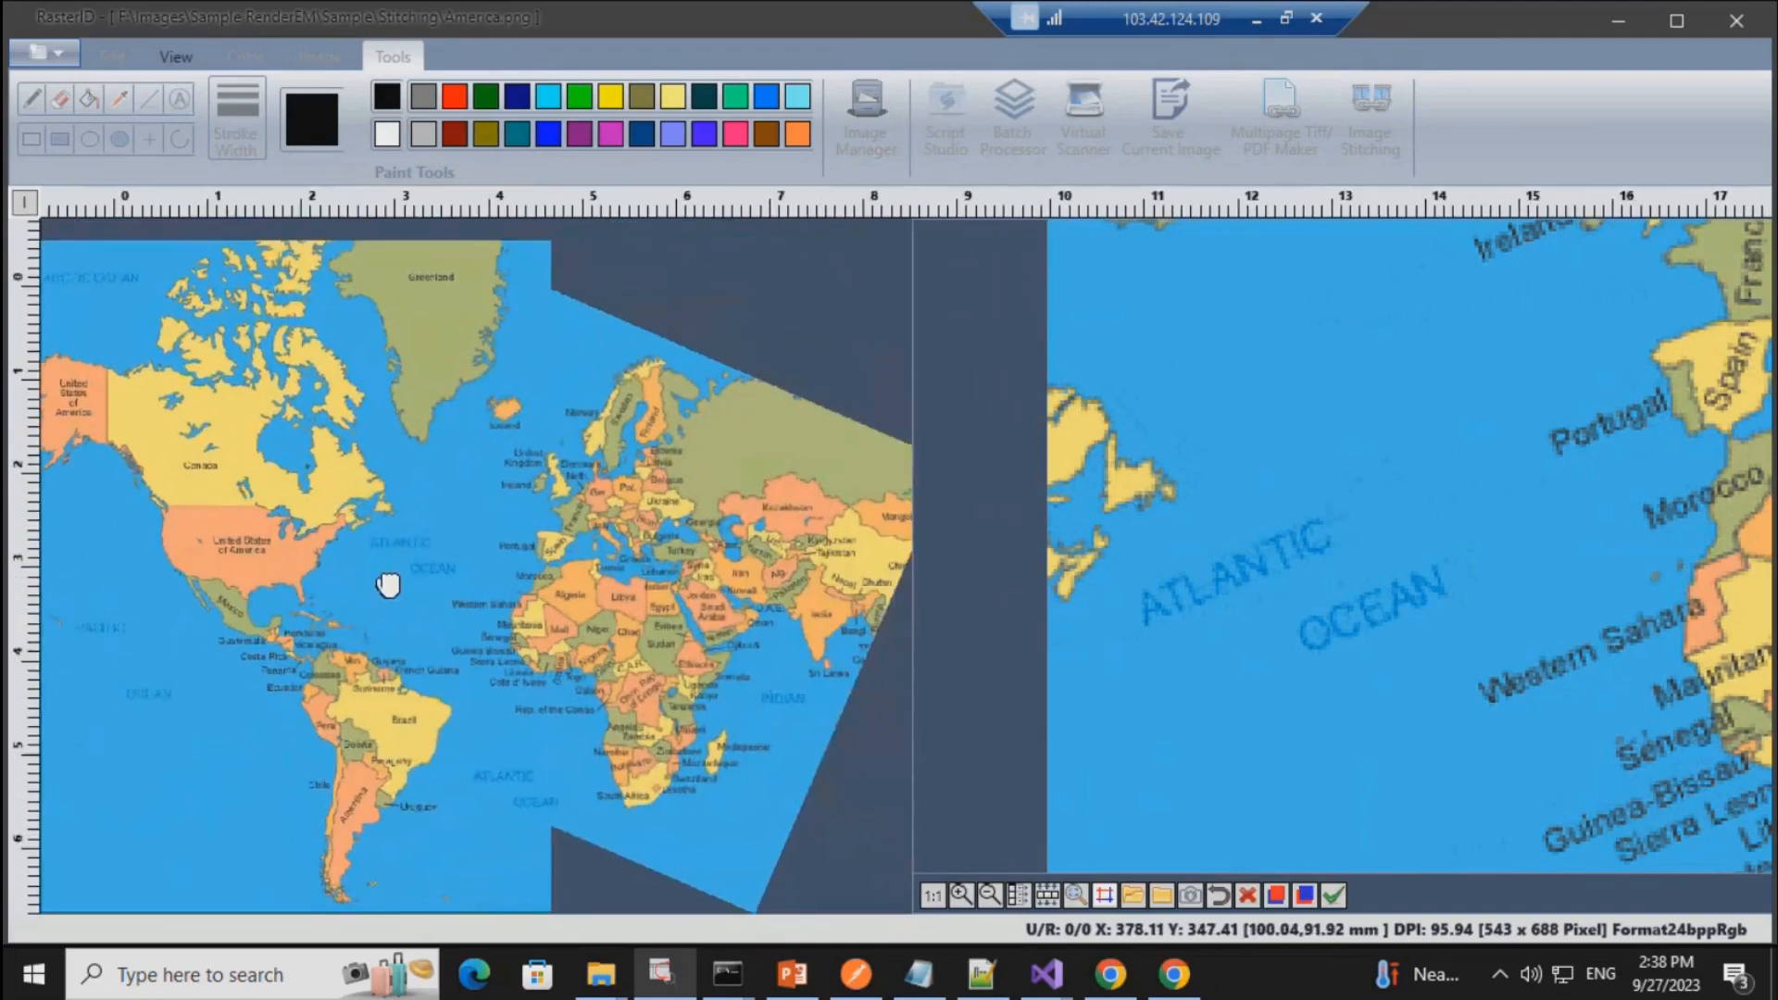
{"action": "scroll", "coordinate": [397, 602], "scroll_direction": "up", "scroll_amount": 3}
{"action": "scroll", "coordinate": [406, 607], "scroll_direction": "up", "scroll_amount": 1}
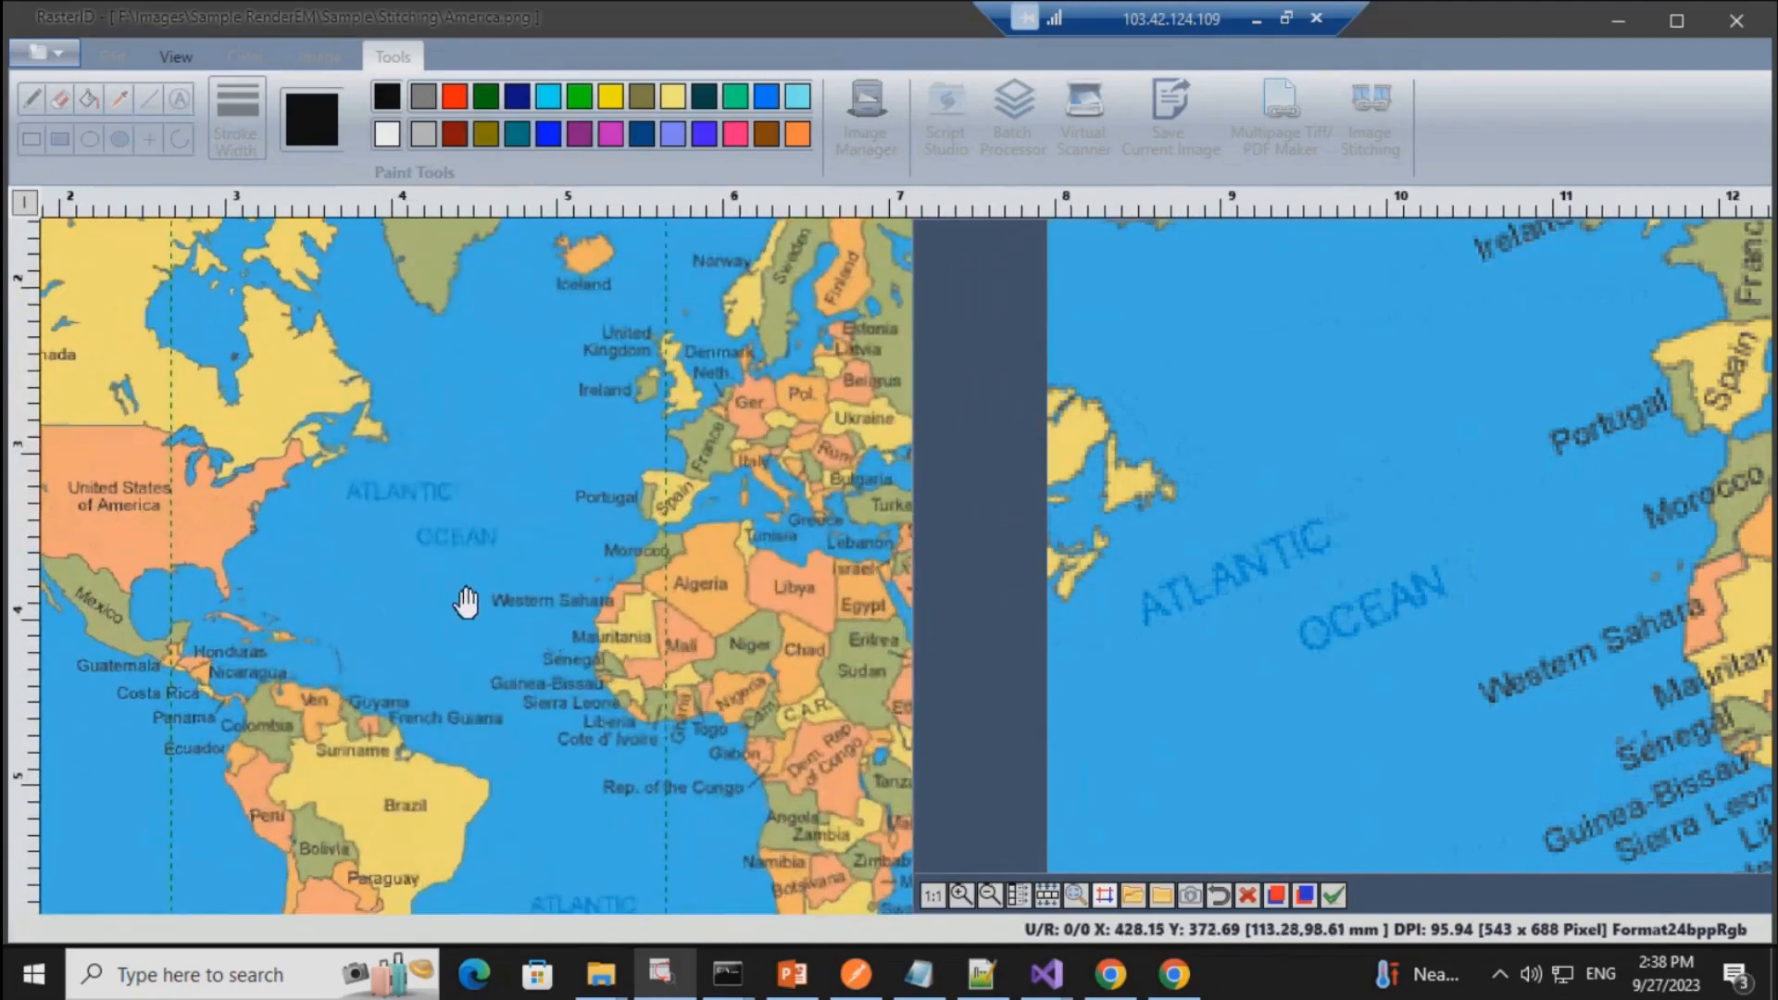
{"action": "scroll", "coordinate": [466, 603], "scroll_direction": "down", "scroll_amount": 1}
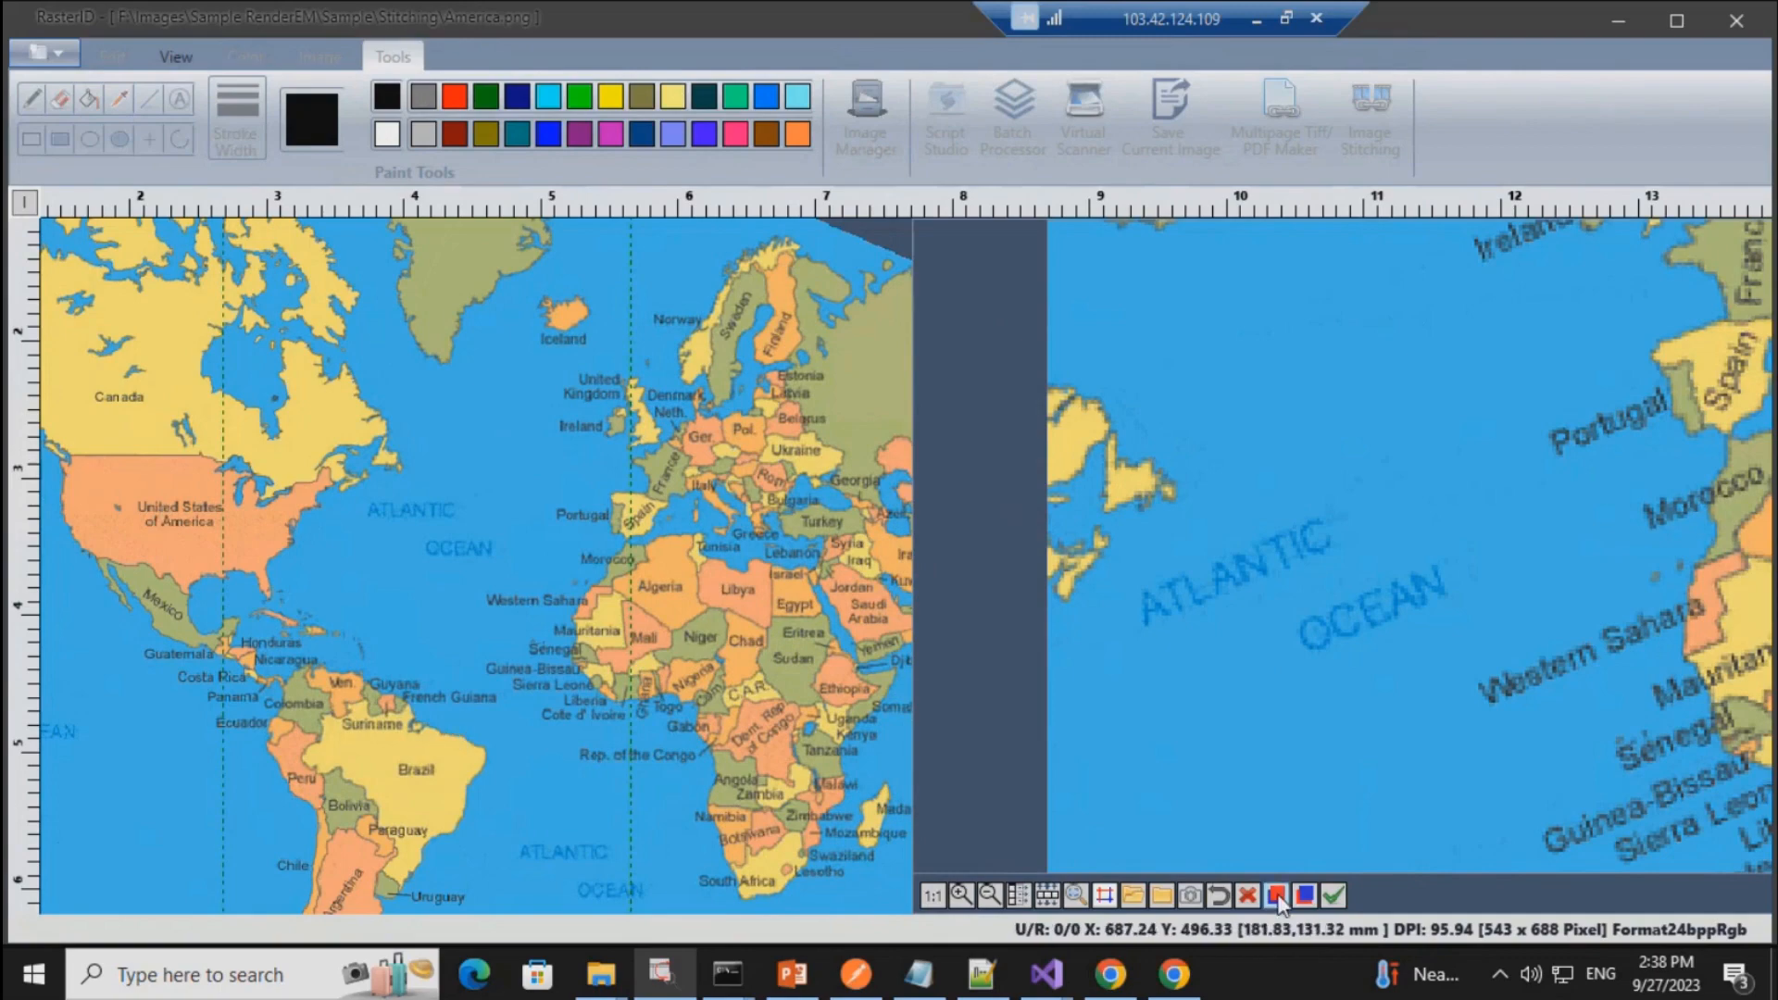
{"action": "left_click_drag", "start_coordinate": [580, 611], "coordinate": [587, 686]}
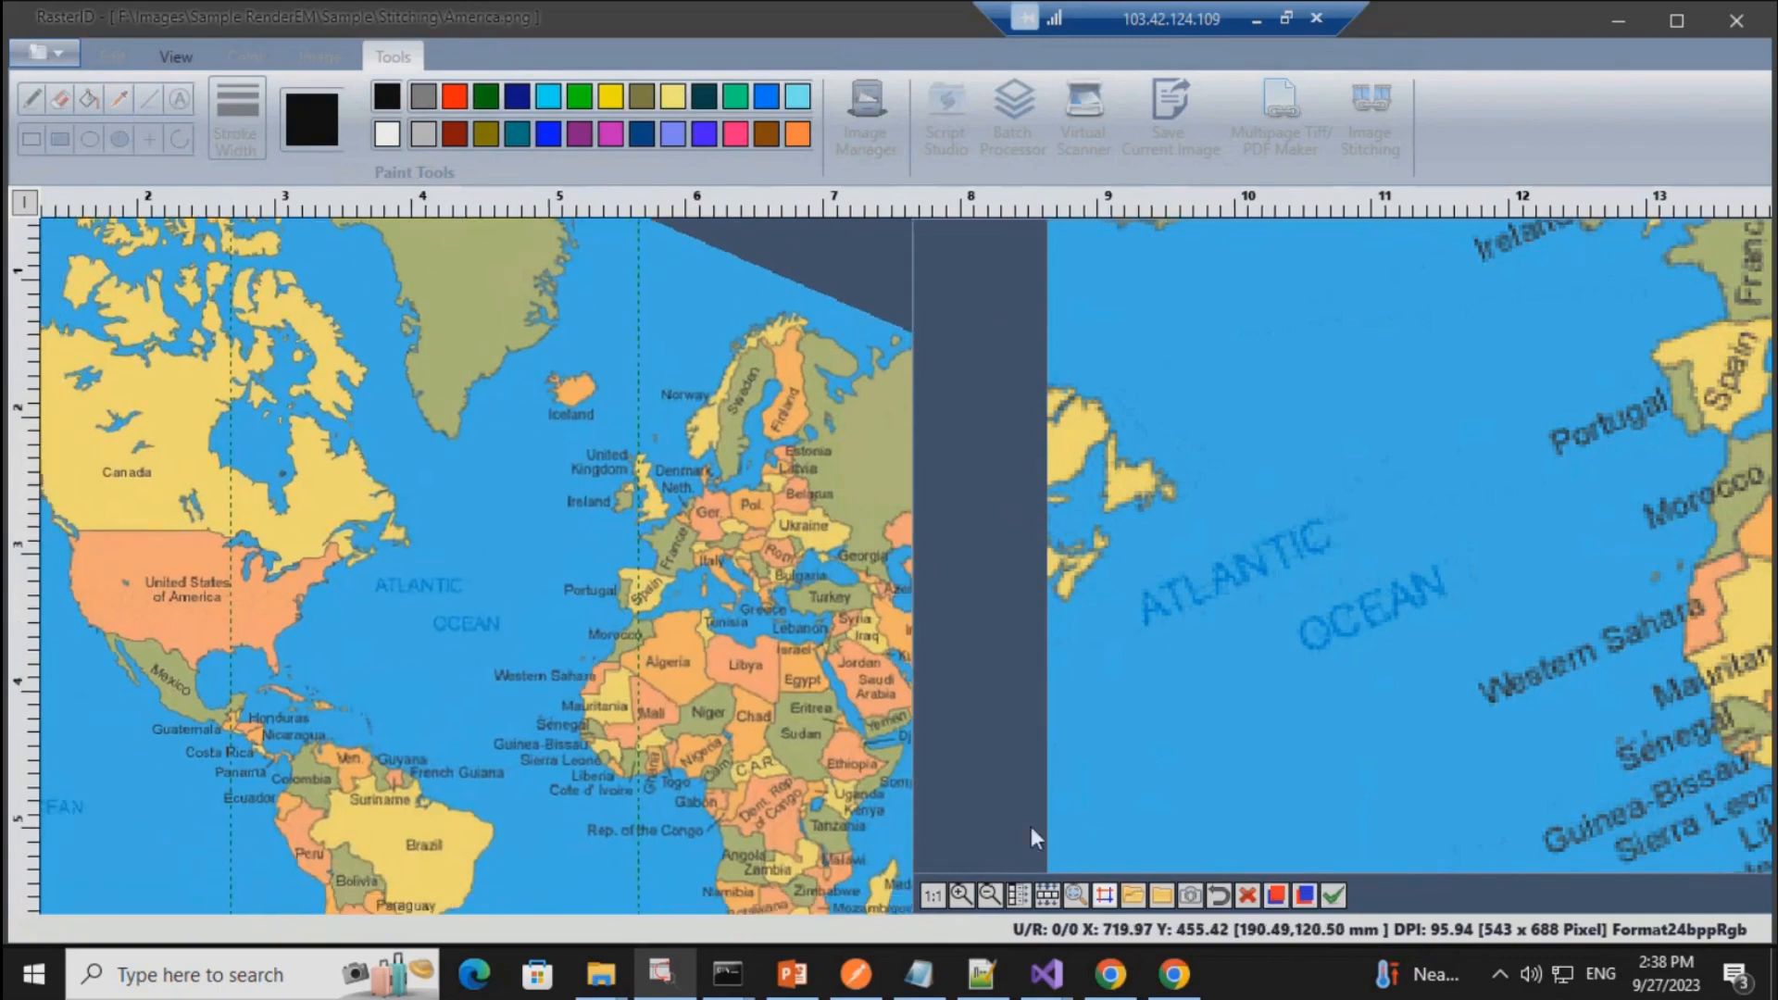
Step: Try the blue and red overlap options for the two maps and apply the stitching
{"action": "left_click", "coordinate": [1305, 897]}
{"action": "left_click", "coordinate": [1276, 897]}
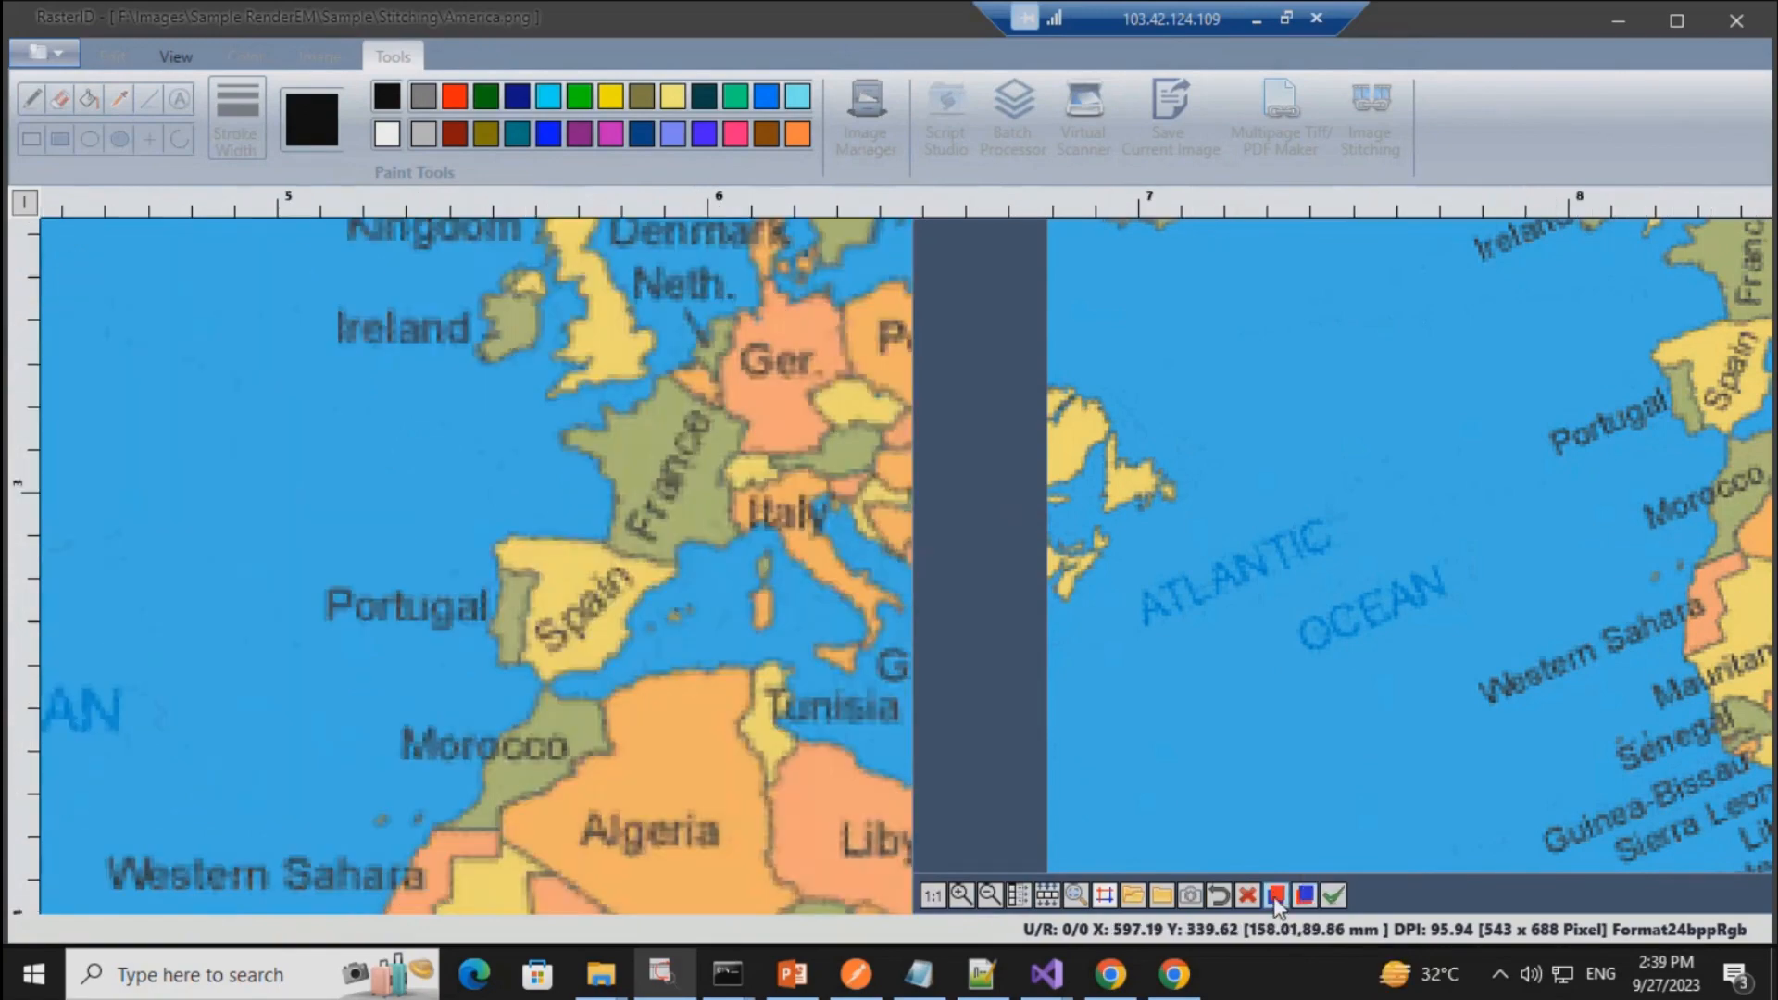
{"action": "left_click", "coordinate": [1331, 895]}
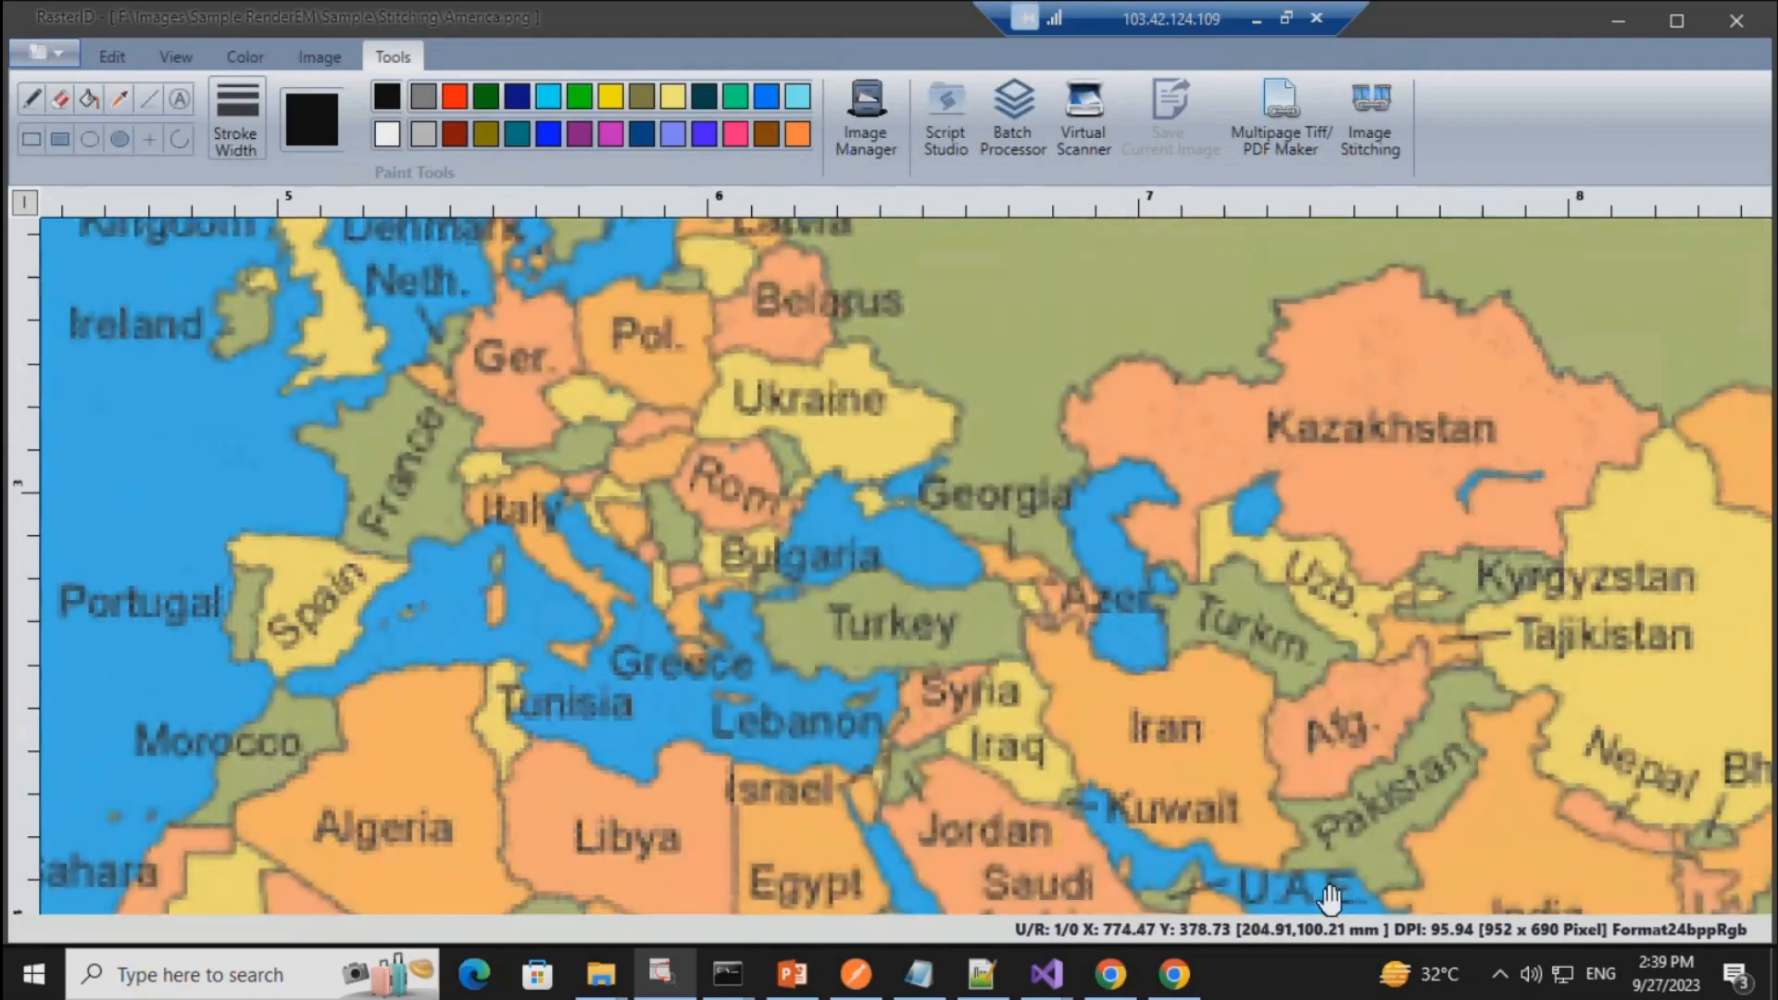
{"action": "scroll", "coordinate": [823, 618], "scroll_direction": "down", "scroll_amount": 2}
{"action": "scroll", "coordinate": [823, 619], "scroll_direction": "down", "scroll_amount": 5}
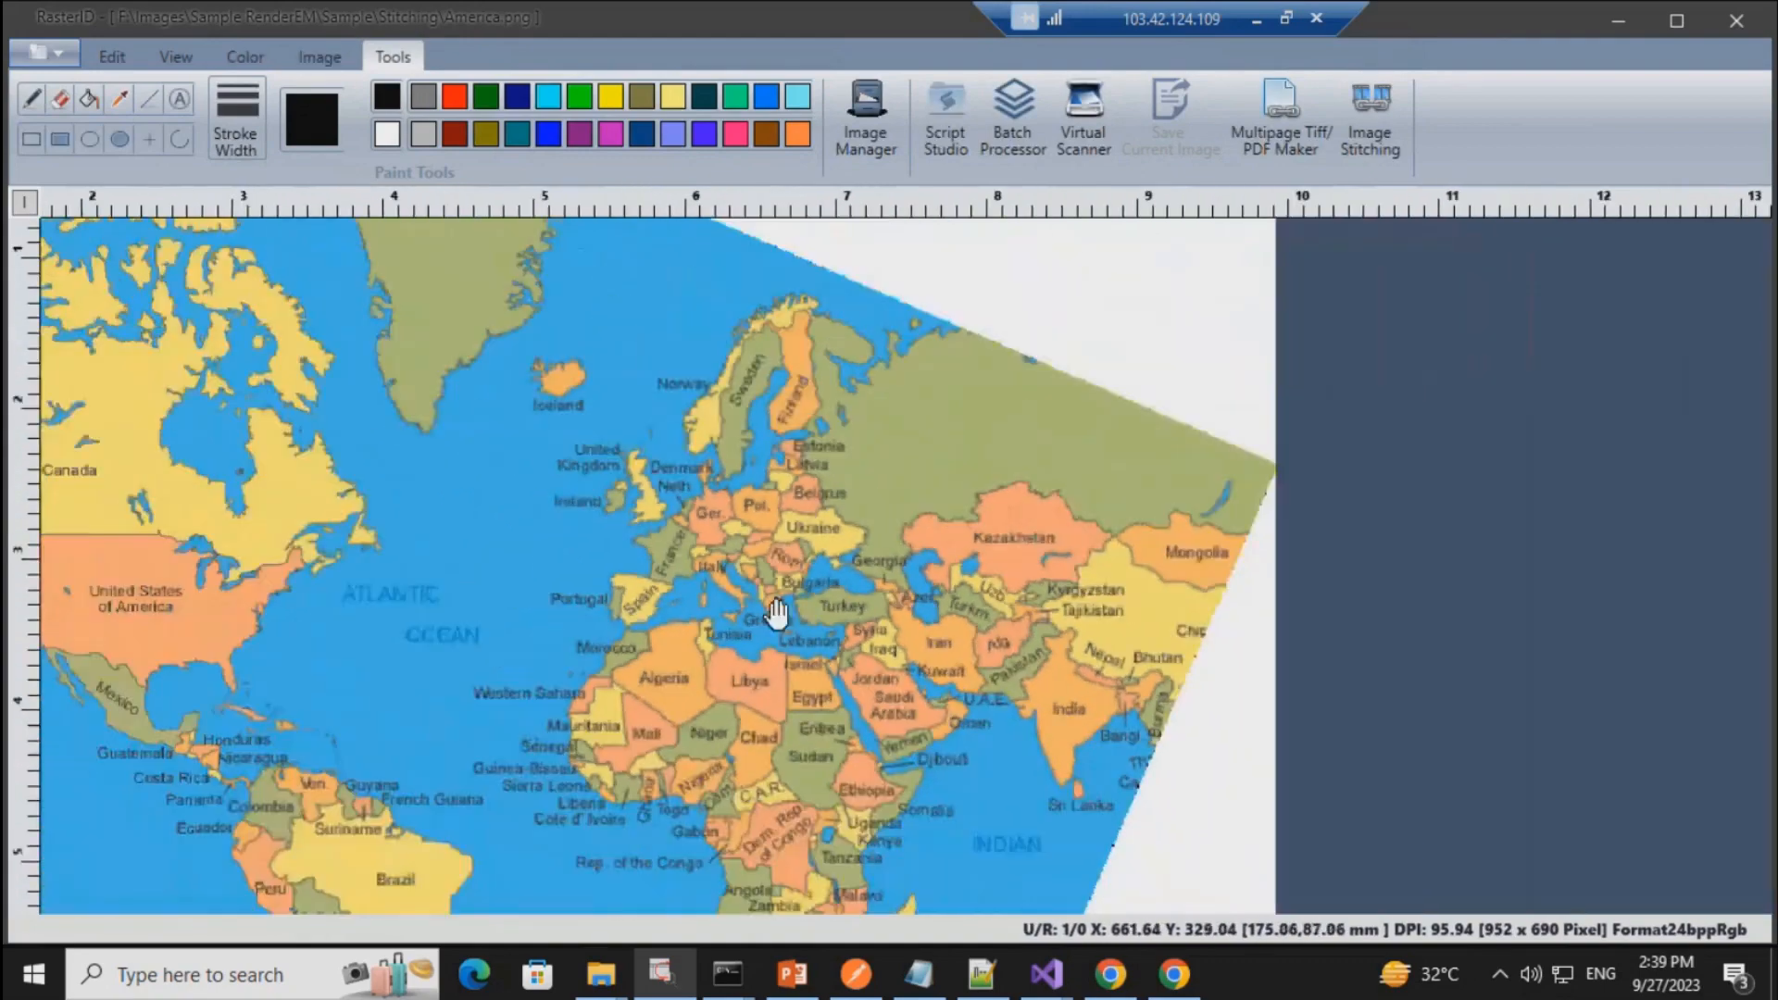
{"action": "scroll", "coordinate": [794, 627], "scroll_direction": "down", "scroll_amount": 1}
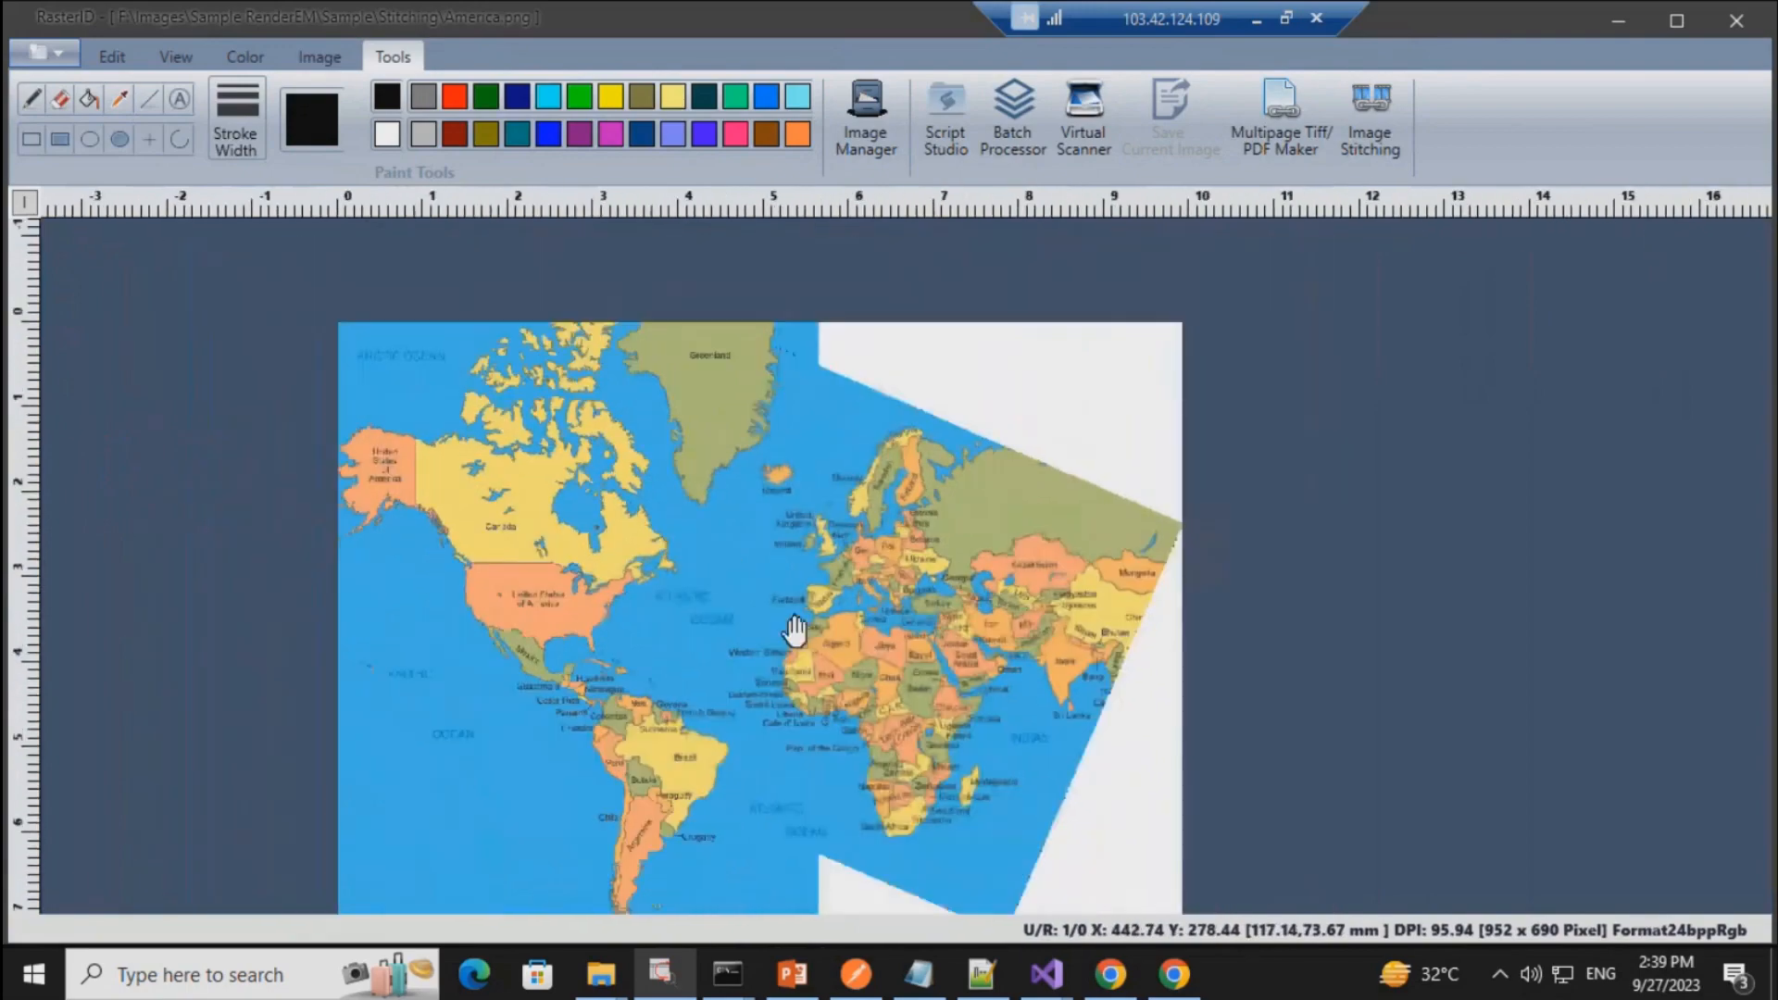
{"action": "left_click_drag", "start_coordinate": [794, 627], "coordinate": [646, 597]}
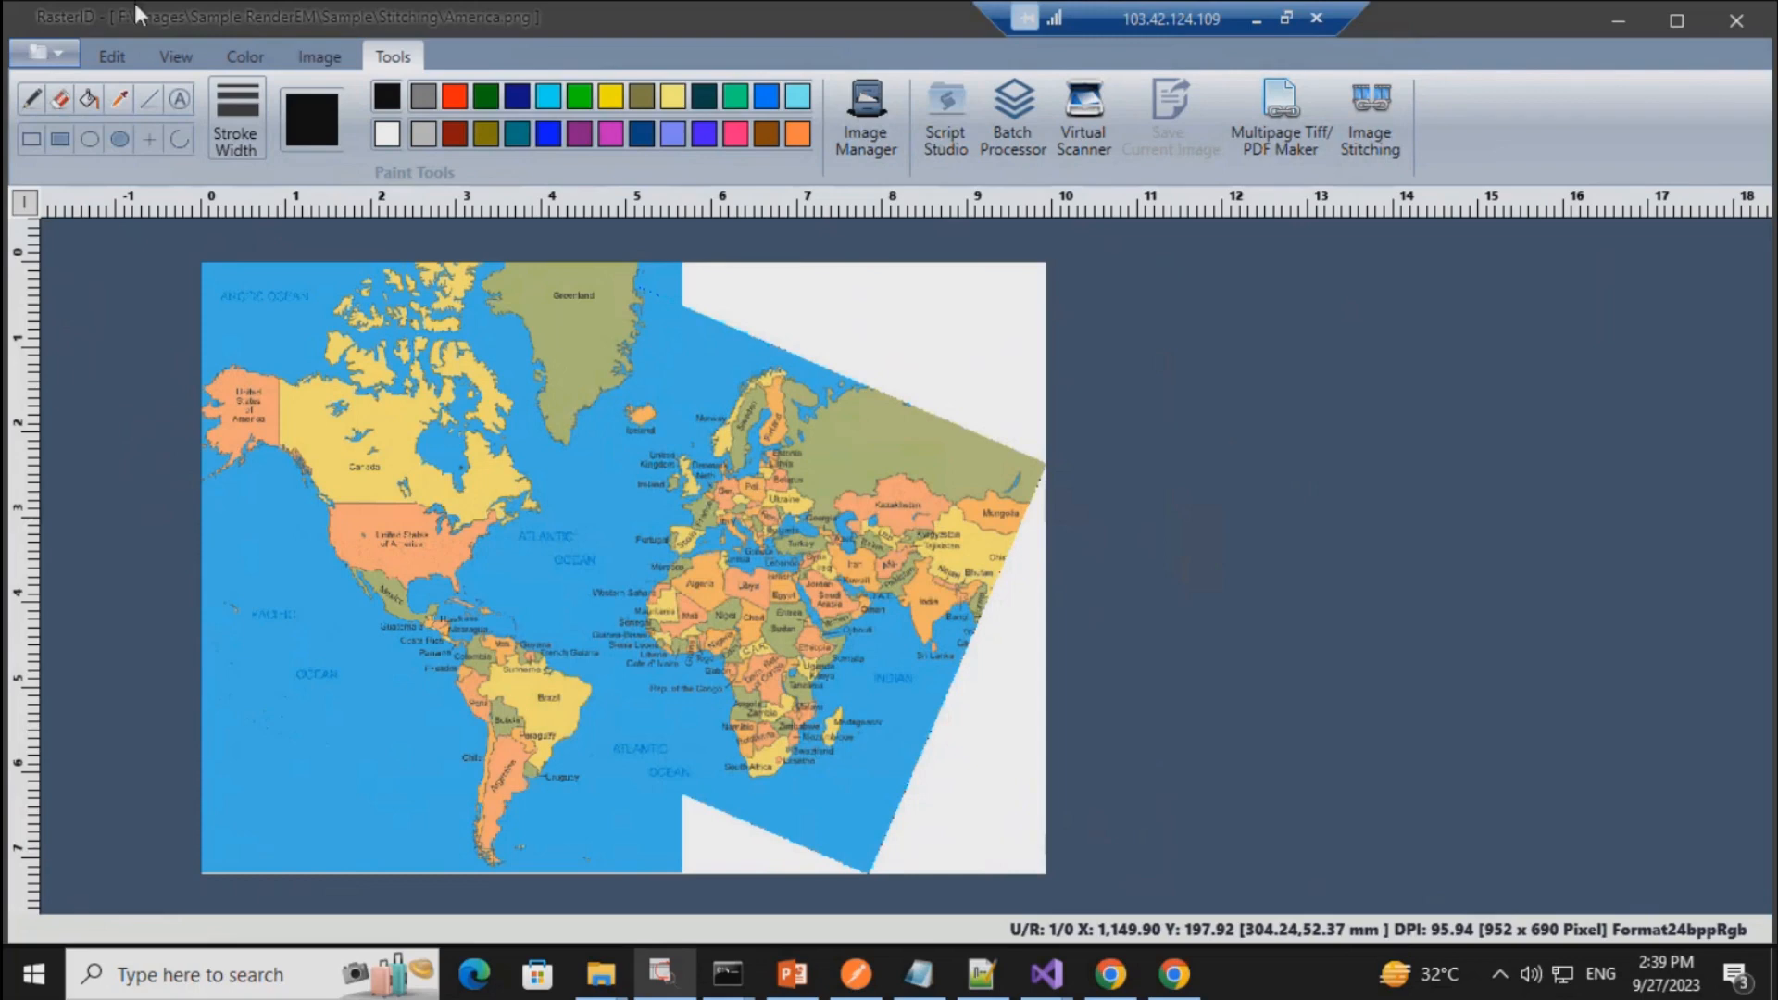
Step: Open the drawing Wagon_1.1.tif from the T1 subfolder of Sample\Wagon
{"action": "left_click", "coordinate": [245, 58]}
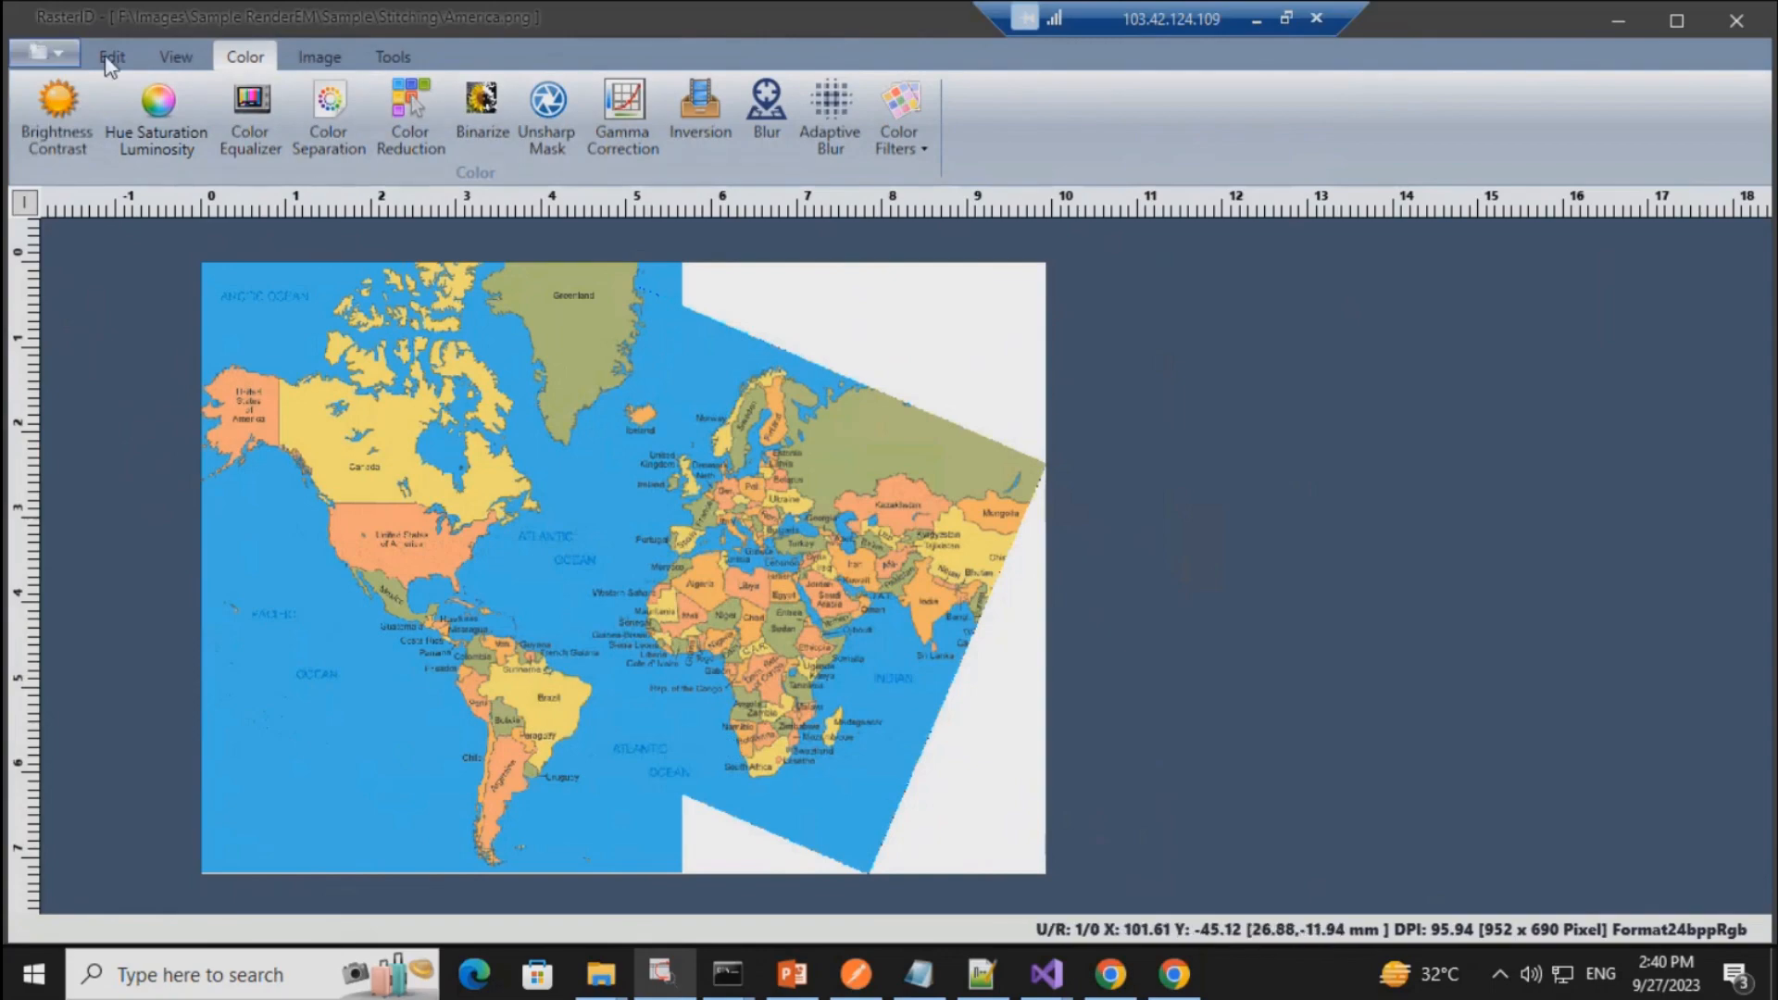
{"action": "left_click", "coordinate": [39, 52]}
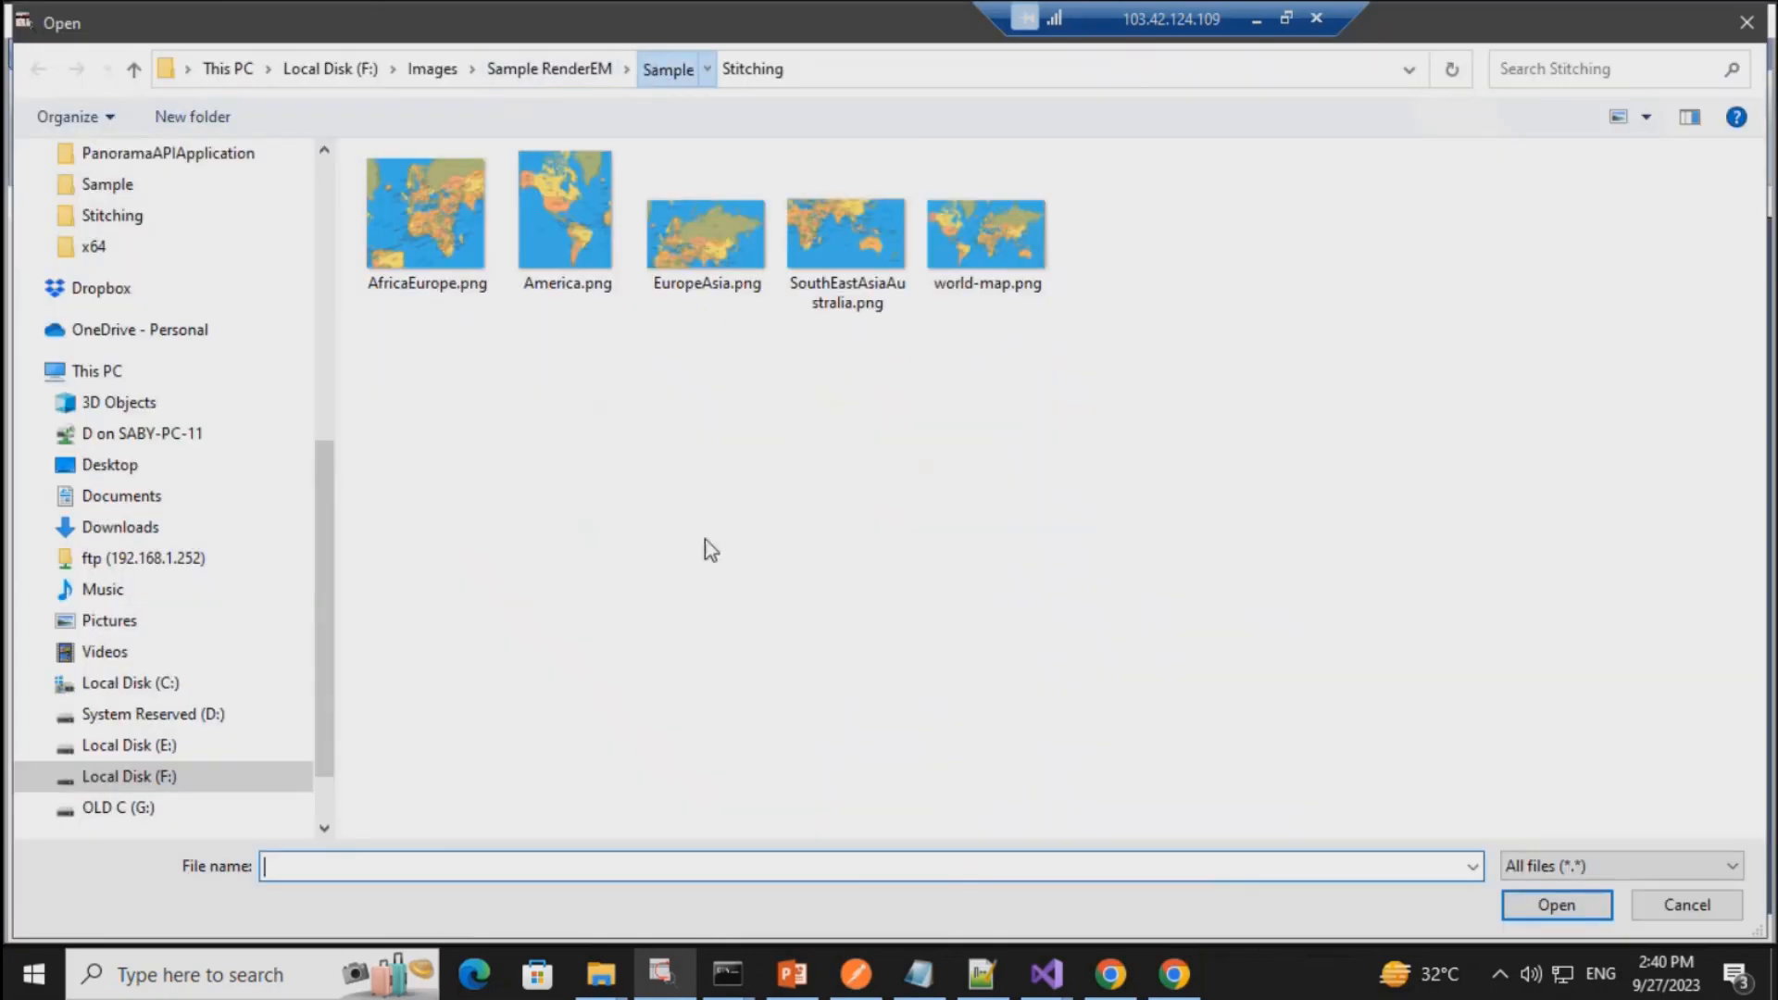
{"action": "left_click", "coordinate": [667, 69]}
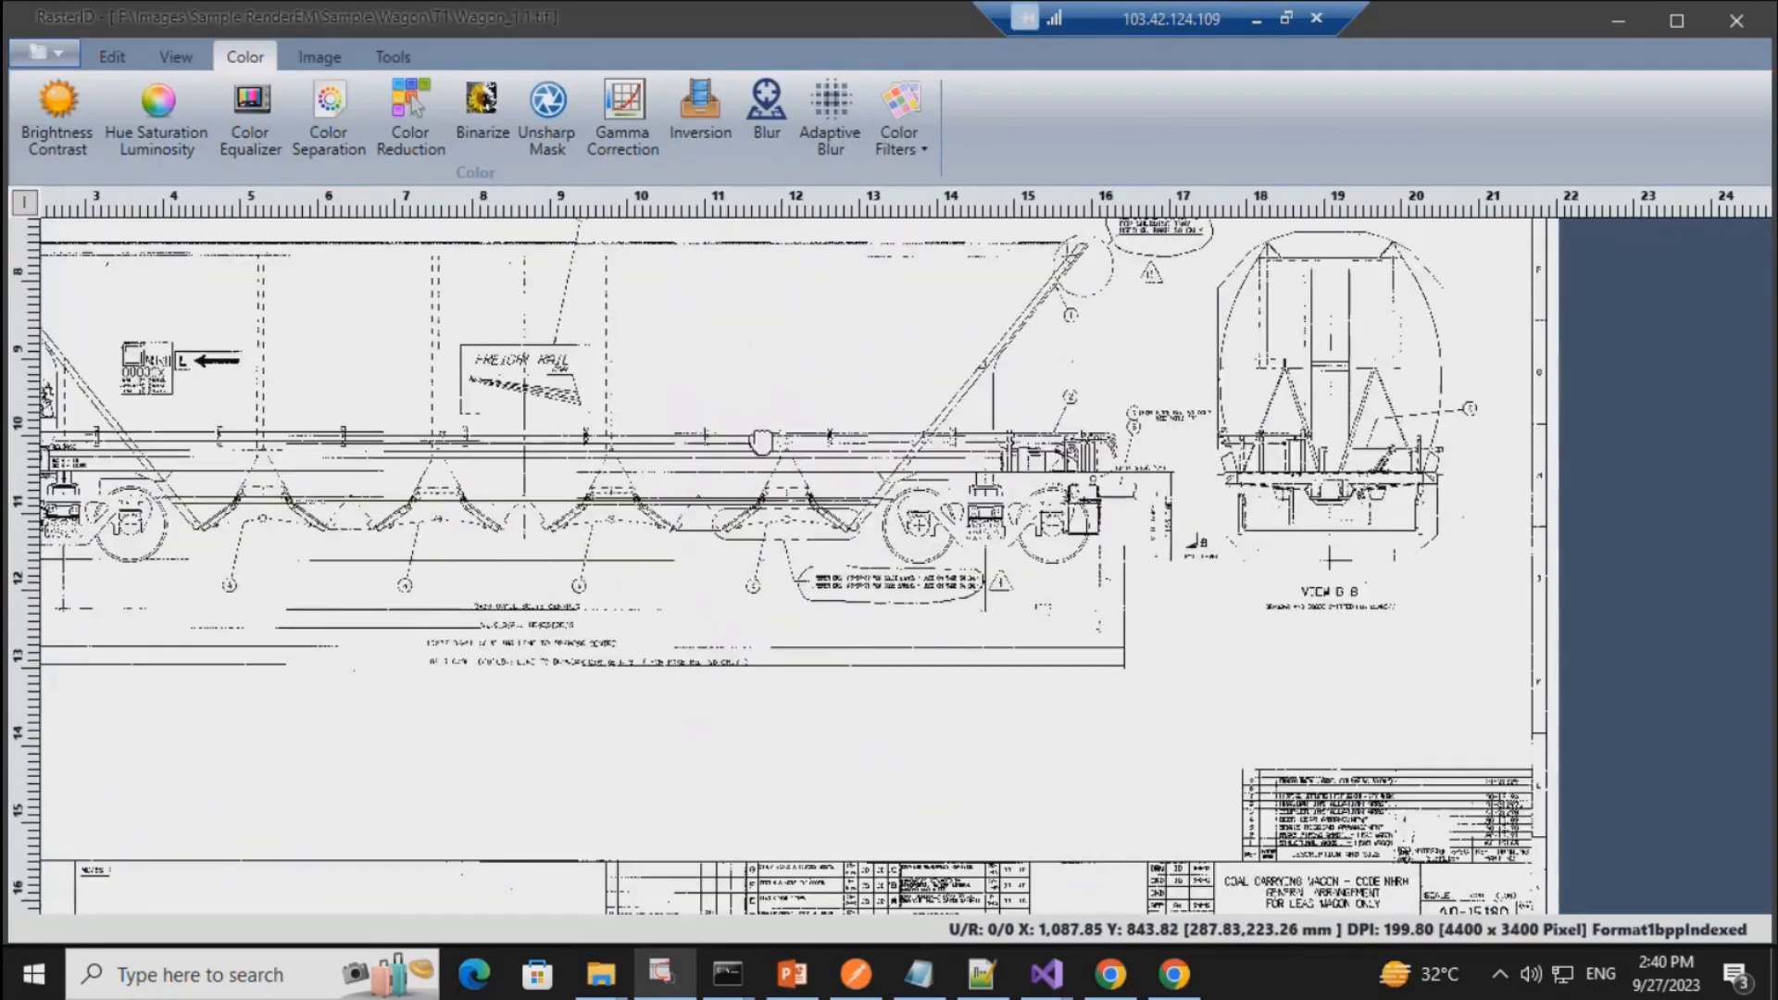
Step: Examine the wagon drawing's title block and parts table in the sheet's lower-right corner
{"action": "left_click_drag", "start_coordinate": [762, 442], "coordinate": [864, 663]}
{"action": "left_click_drag", "start_coordinate": [929, 564], "coordinate": [692, 219]}
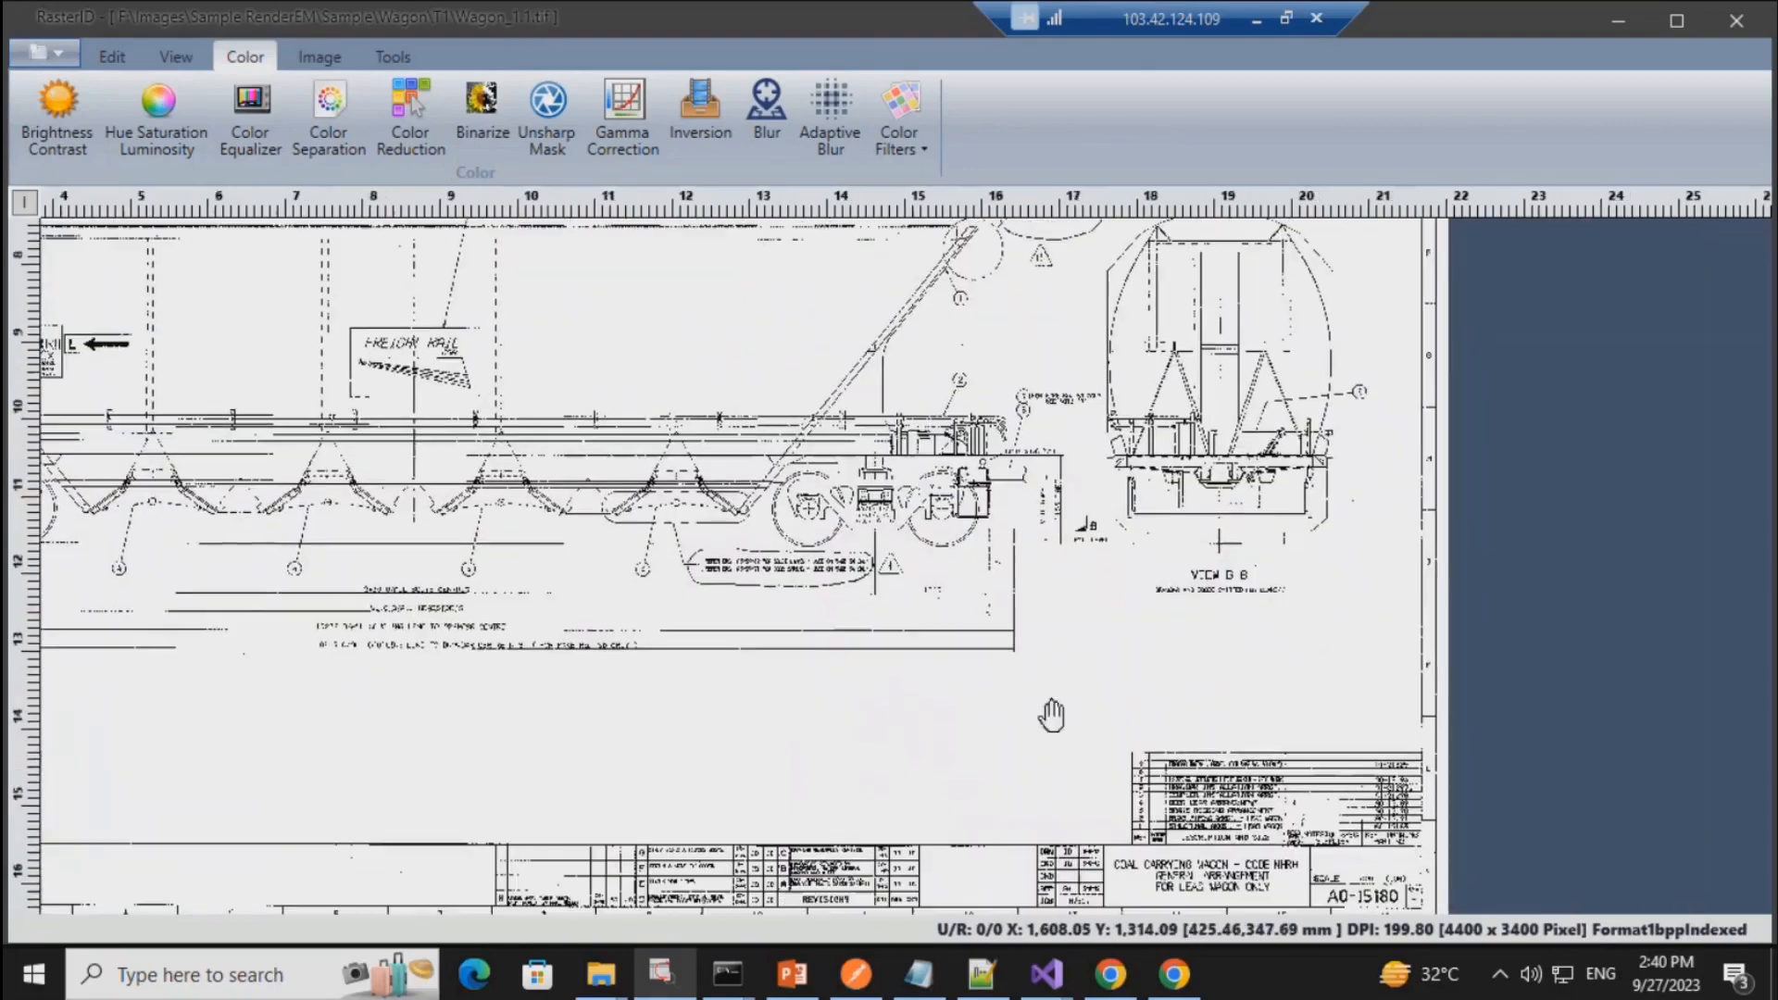
{"action": "scroll", "coordinate": [1071, 753], "scroll_direction": "up", "scroll_amount": 1}
{"action": "scroll", "coordinate": [1071, 754], "scroll_direction": "down", "scroll_amount": 1}
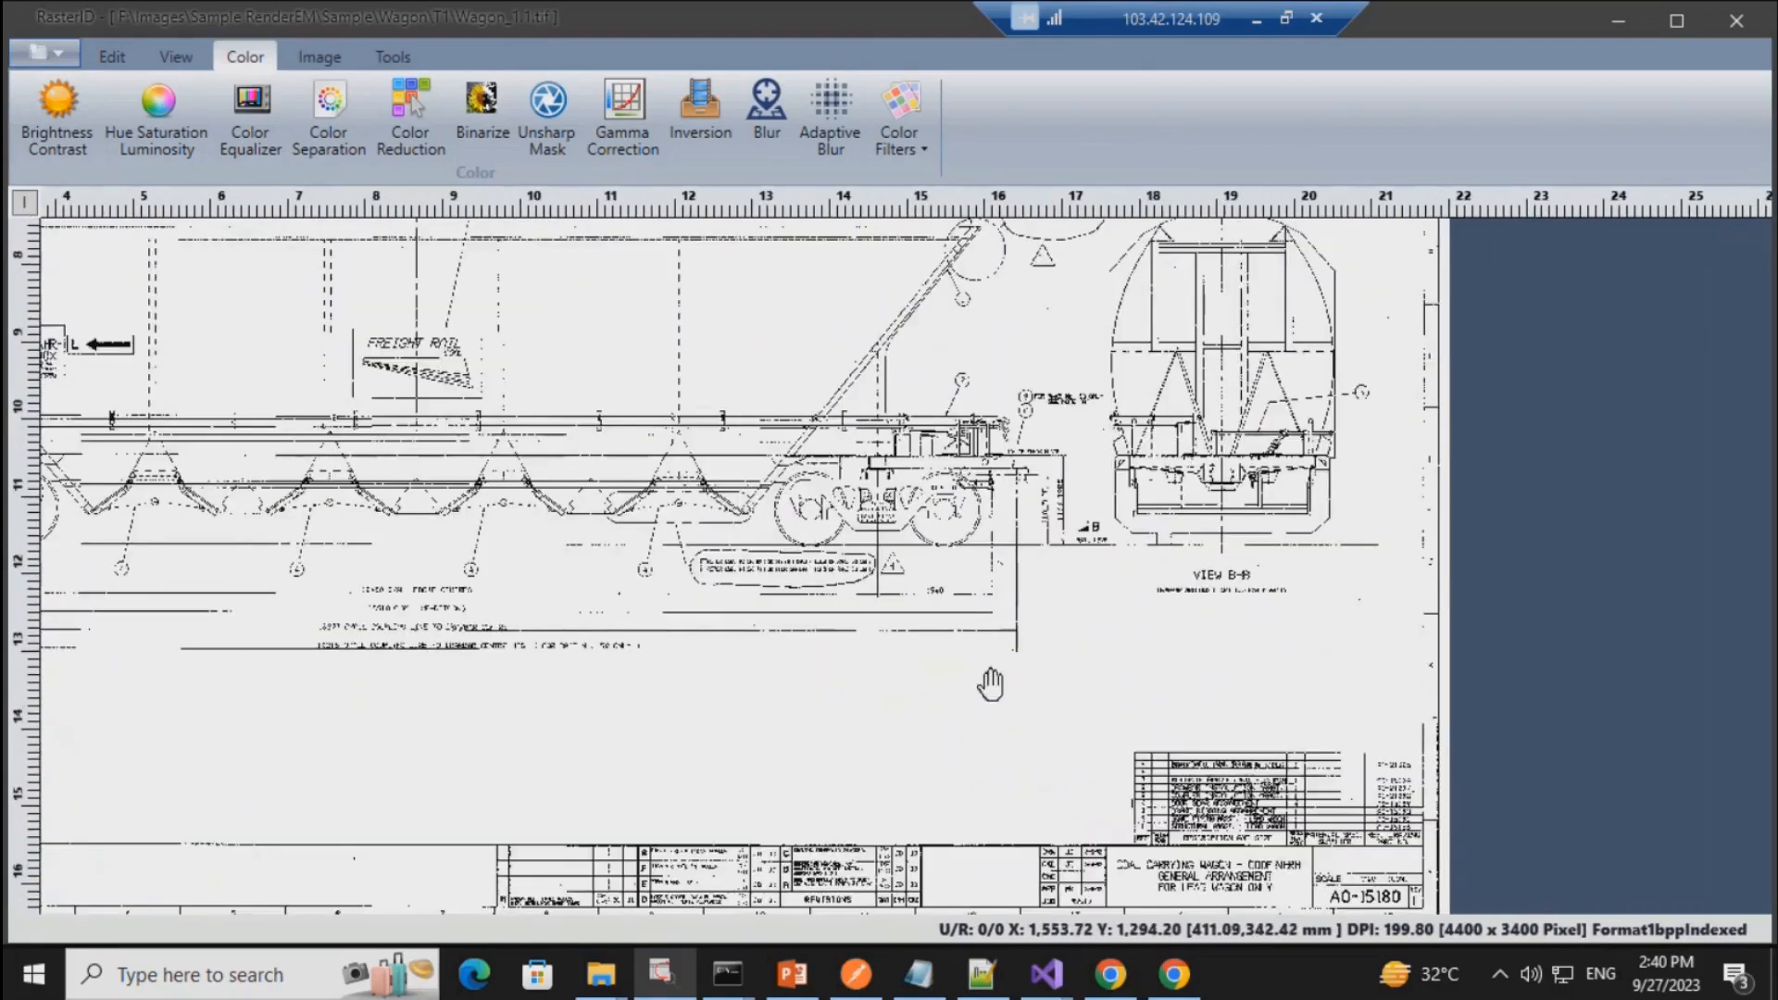
{"action": "mouse_move", "coordinate": [990, 683]}
{"action": "left_mouse_down"}
{"action": "mouse_move", "coordinate": [874, 465]}
{"action": "mouse_move", "coordinate": [1067, 552]}
{"action": "mouse_move", "coordinate": [830, 488]}
{"action": "mouse_move", "coordinate": [756, 439]}
{"action": "left_mouse_up"}
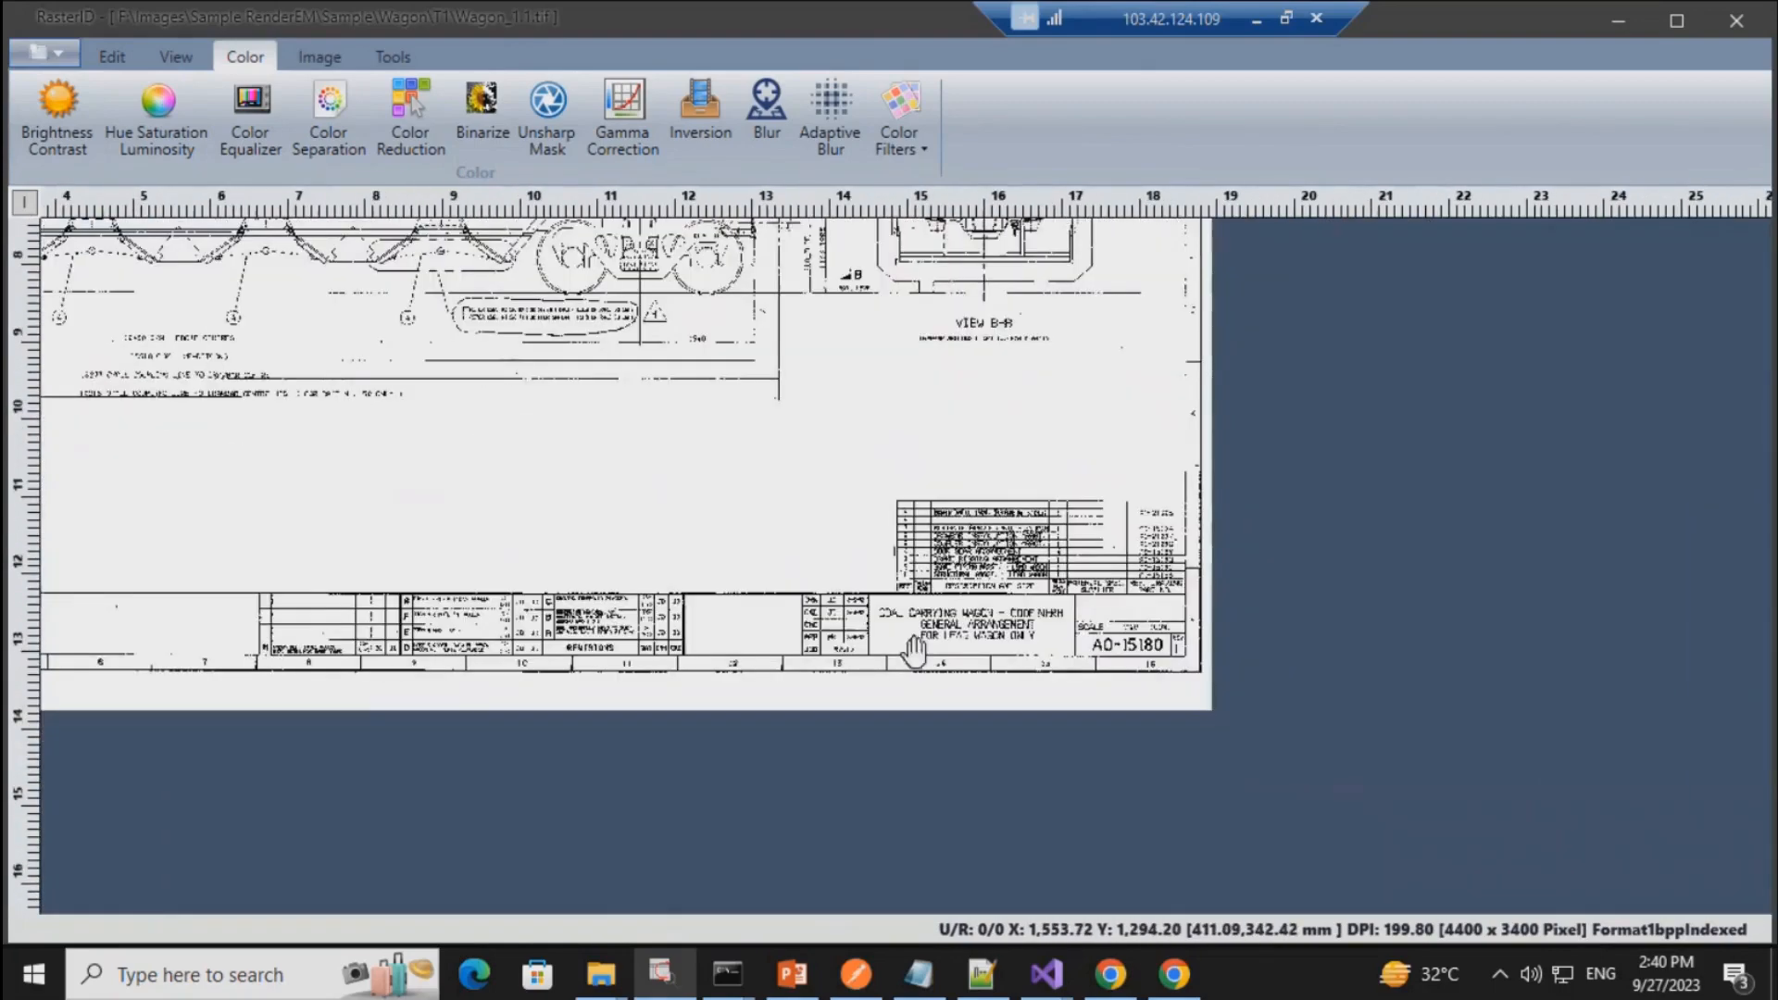
{"action": "scroll", "coordinate": [990, 643], "scroll_direction": "up", "scroll_amount": 1}
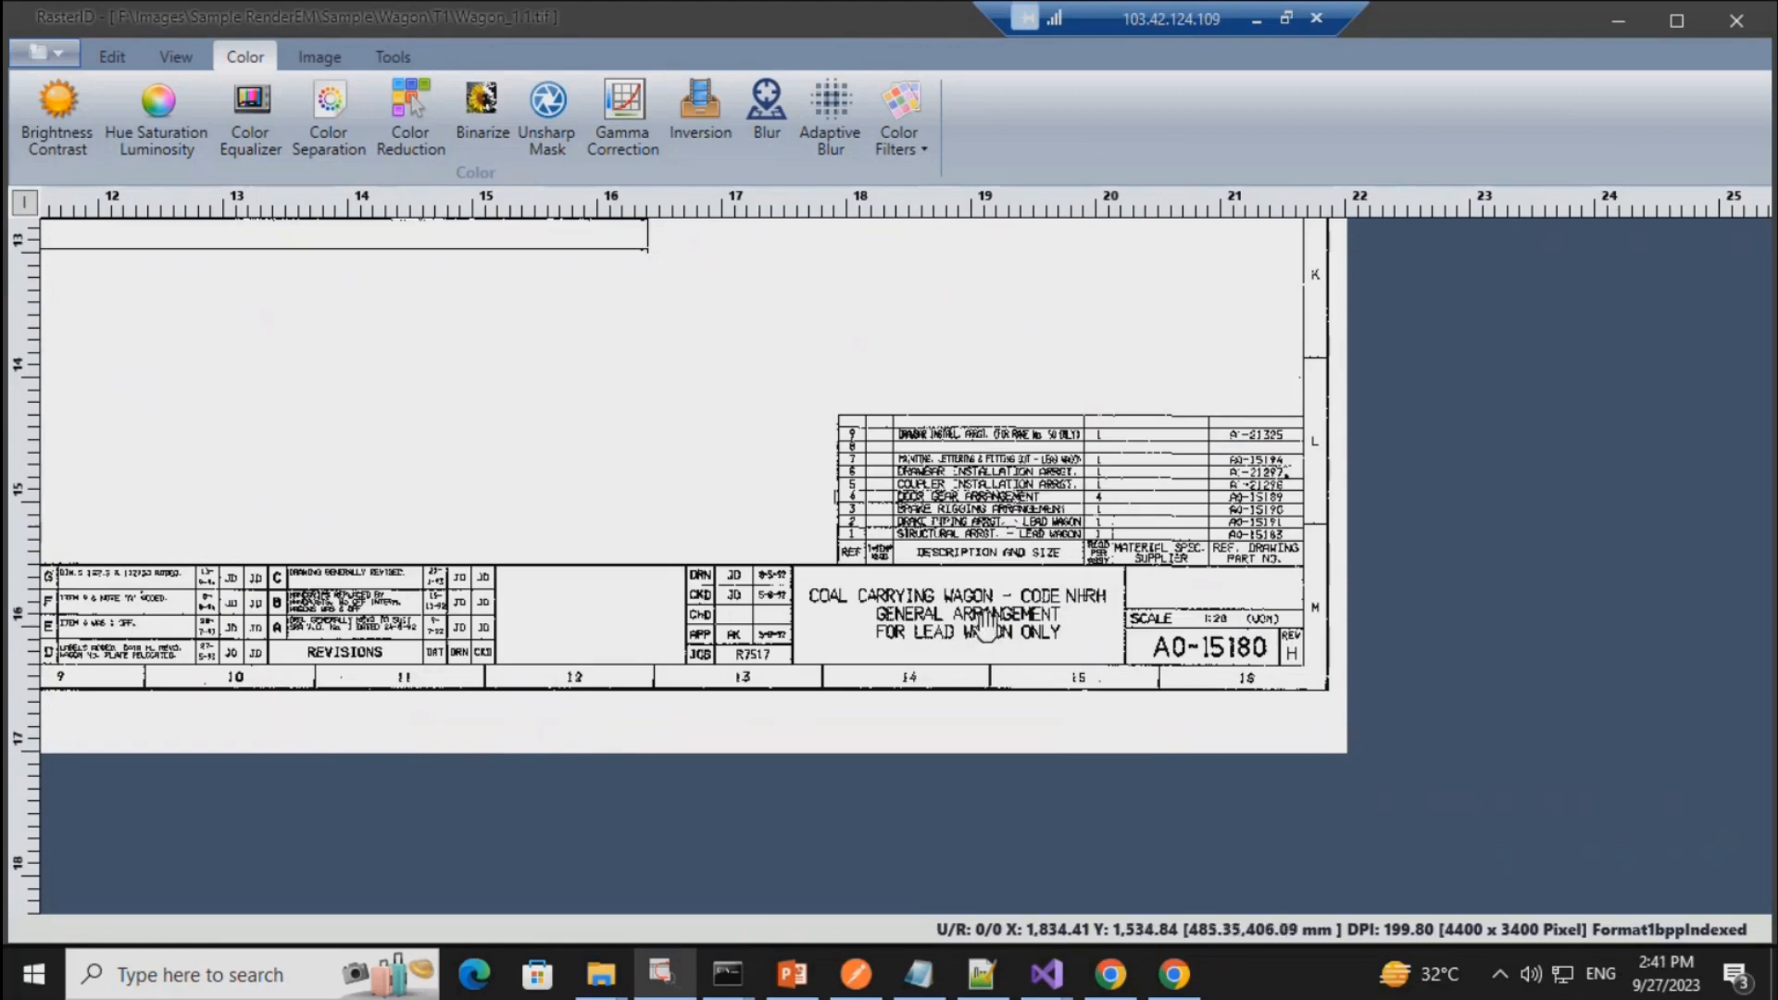
{"action": "scroll", "coordinate": [996, 648], "scroll_direction": "up", "scroll_amount": 2}
{"action": "scroll", "coordinate": [1007, 639], "scroll_direction": "up", "scroll_amount": 3}
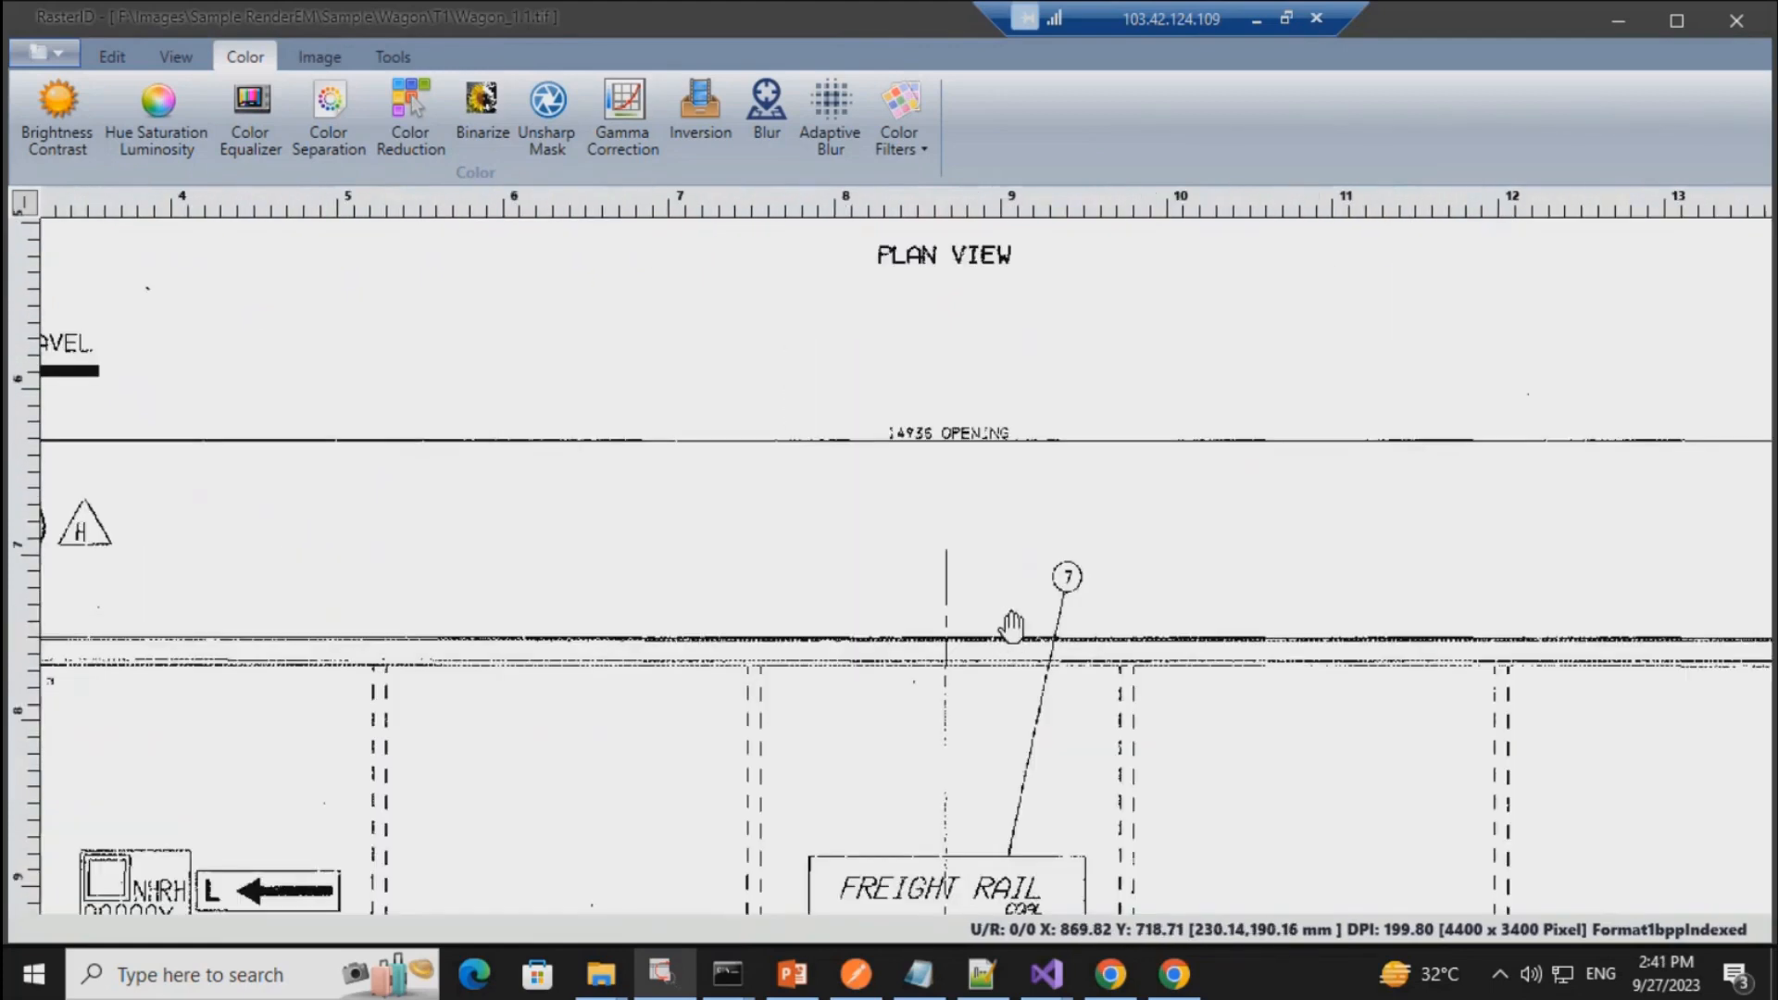
{"action": "scroll", "coordinate": [1013, 623], "scroll_direction": "down", "scroll_amount": 4}
{"action": "left_click_drag", "start_coordinate": [1181, 748], "coordinate": [691, 489]}
{"action": "mouse_move", "coordinate": [1106, 710]}
{"action": "left_mouse_down"}
{"action": "mouse_move", "coordinate": [1055, 637]}
{"action": "mouse_move", "coordinate": [897, 495]}
{"action": "left_mouse_up"}
{"action": "scroll", "coordinate": [1023, 785], "scroll_direction": "up", "scroll_amount": 1}
{"action": "scroll", "coordinate": [1023, 785], "scroll_direction": "up", "scroll_amount": 4}
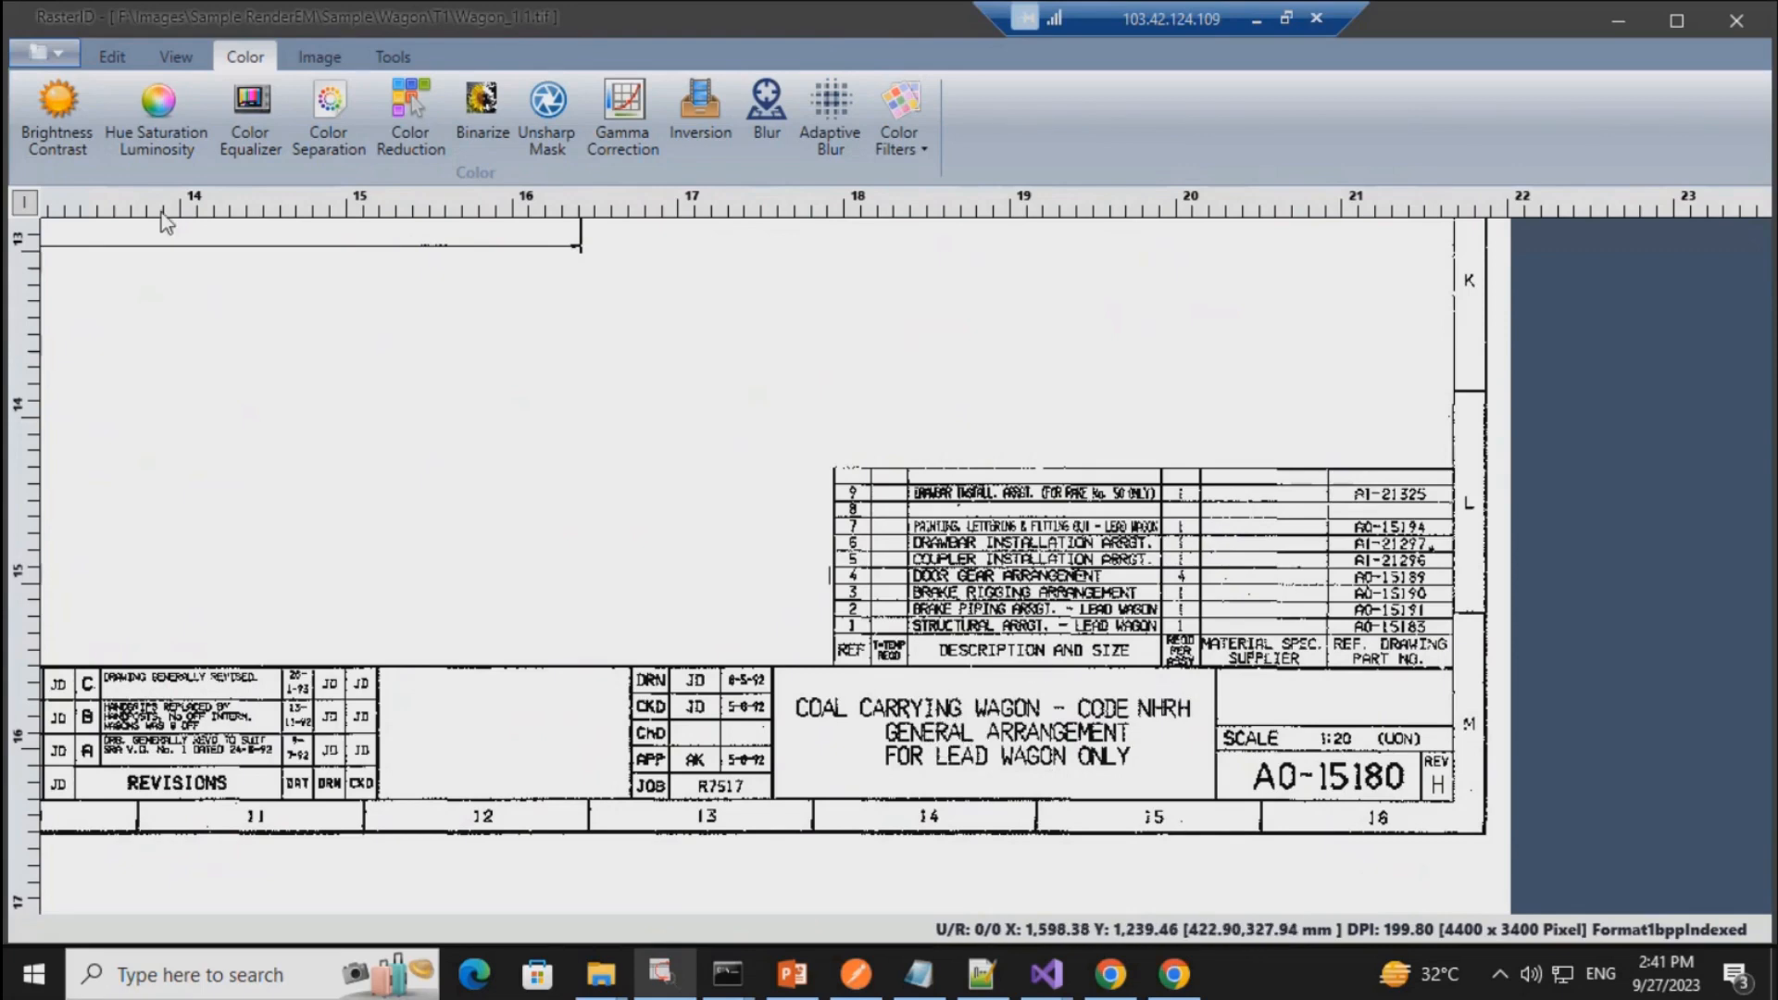
Step: Start Title Block Recognition with the wagon drawing's title block in view
{"action": "left_click", "coordinate": [324, 58]}
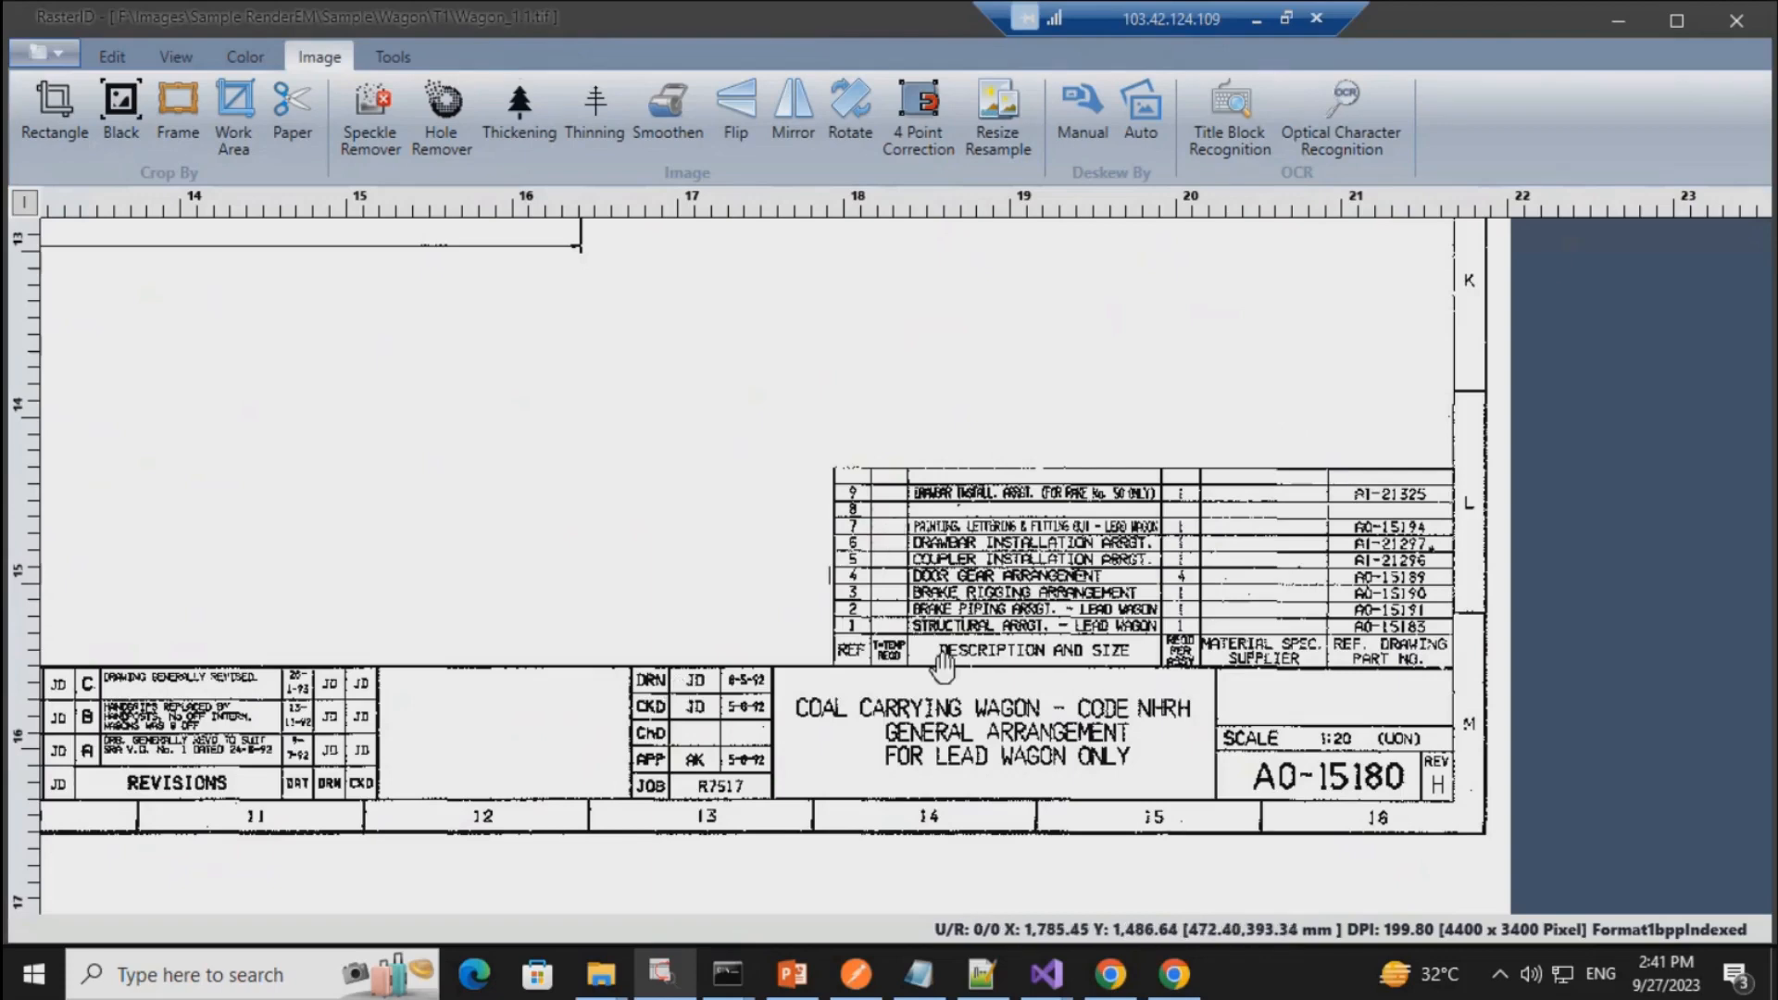
{"action": "left_click_drag", "start_coordinate": [943, 664], "coordinate": [836, 537]}
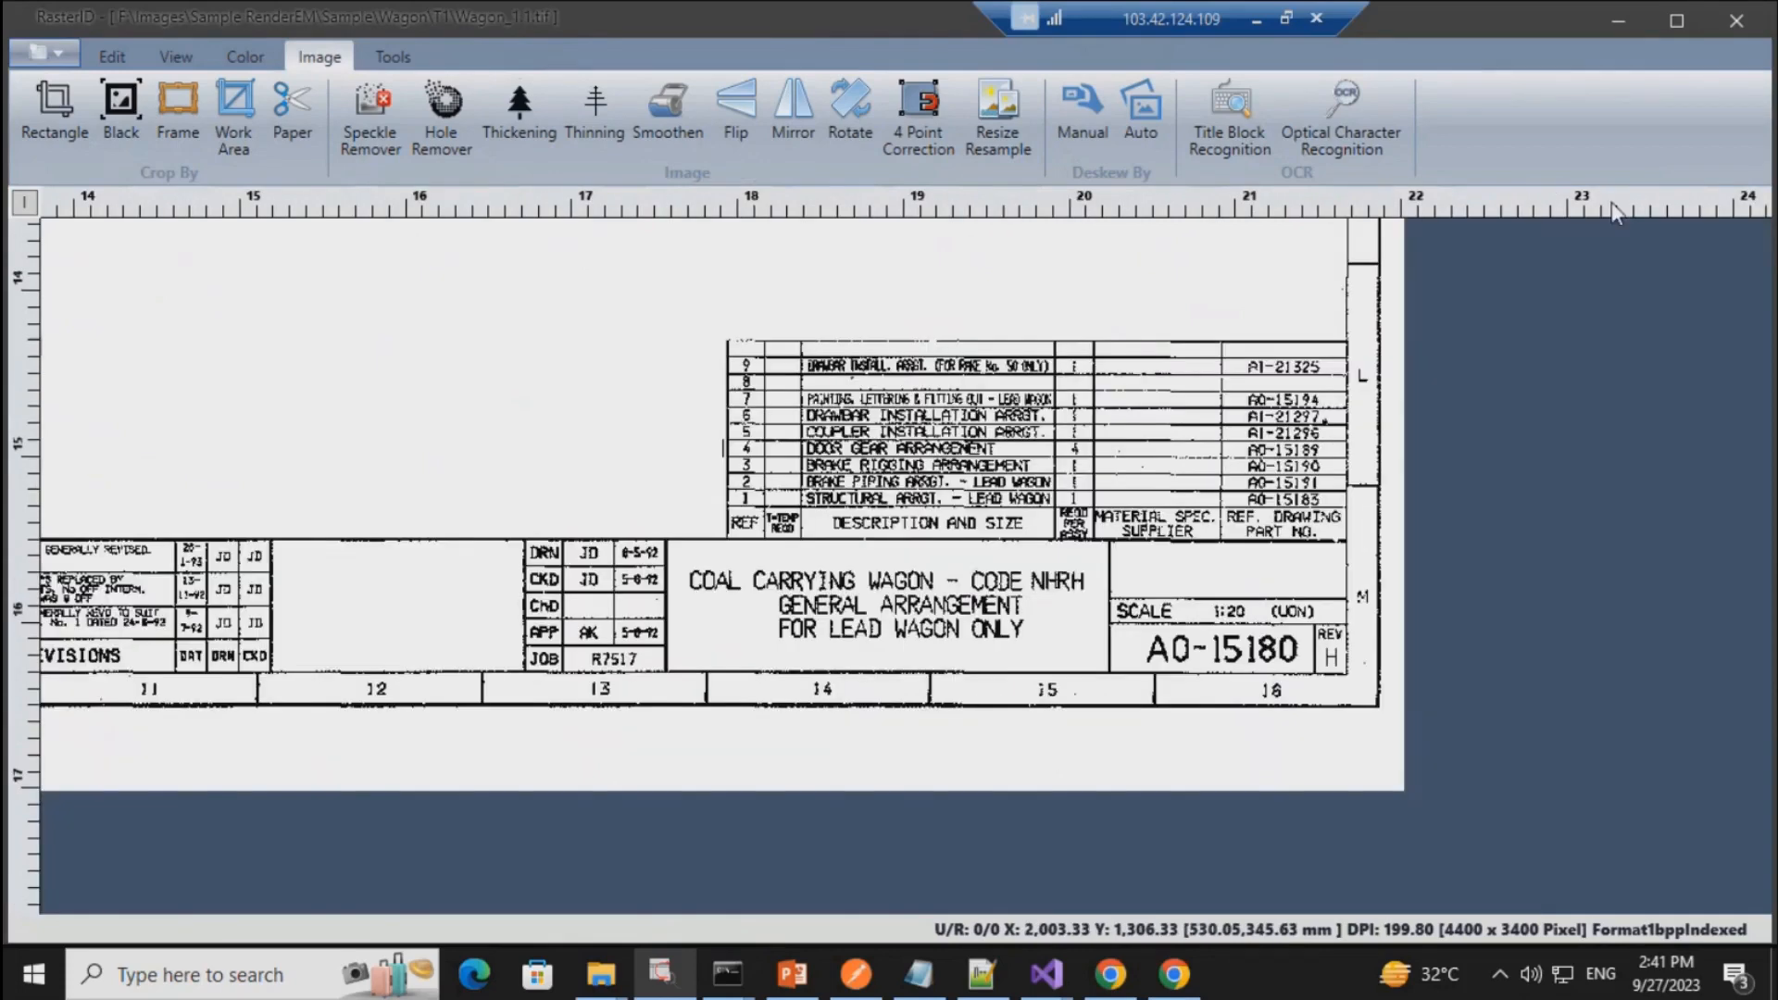
{"action": "left_click_drag", "start_coordinate": [960, 525], "coordinate": [1065, 619]}
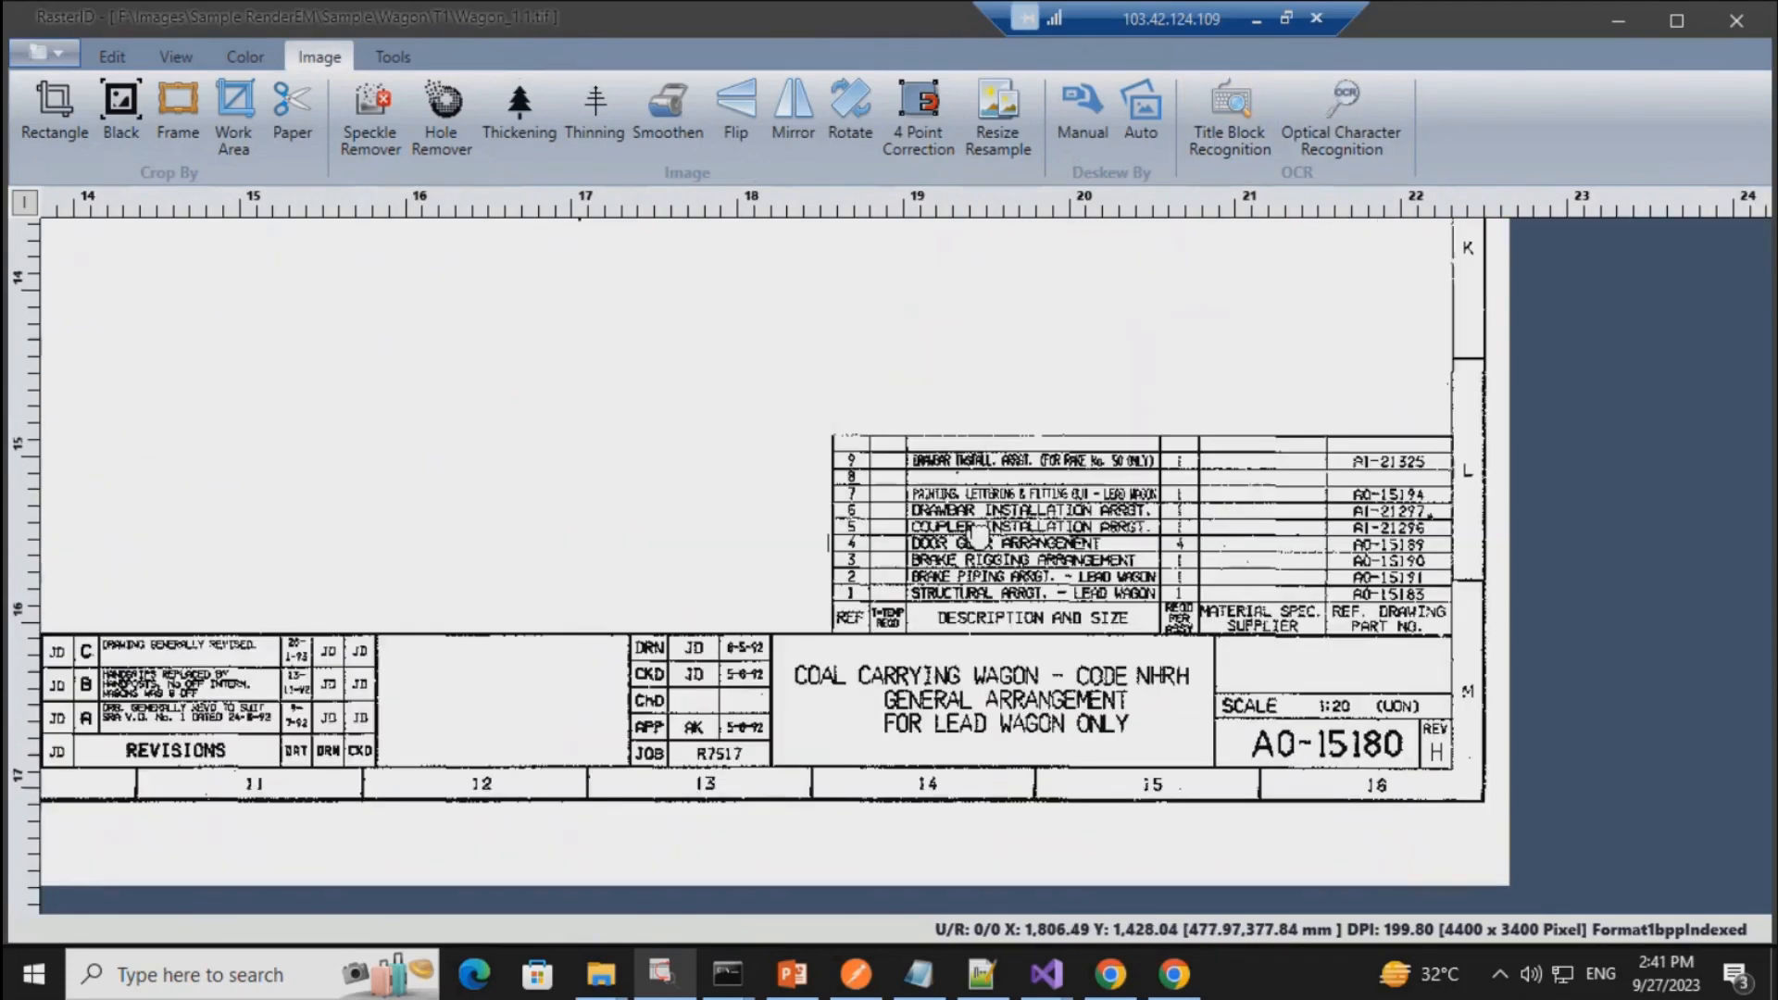
{"action": "left_click", "coordinate": [1232, 120]}
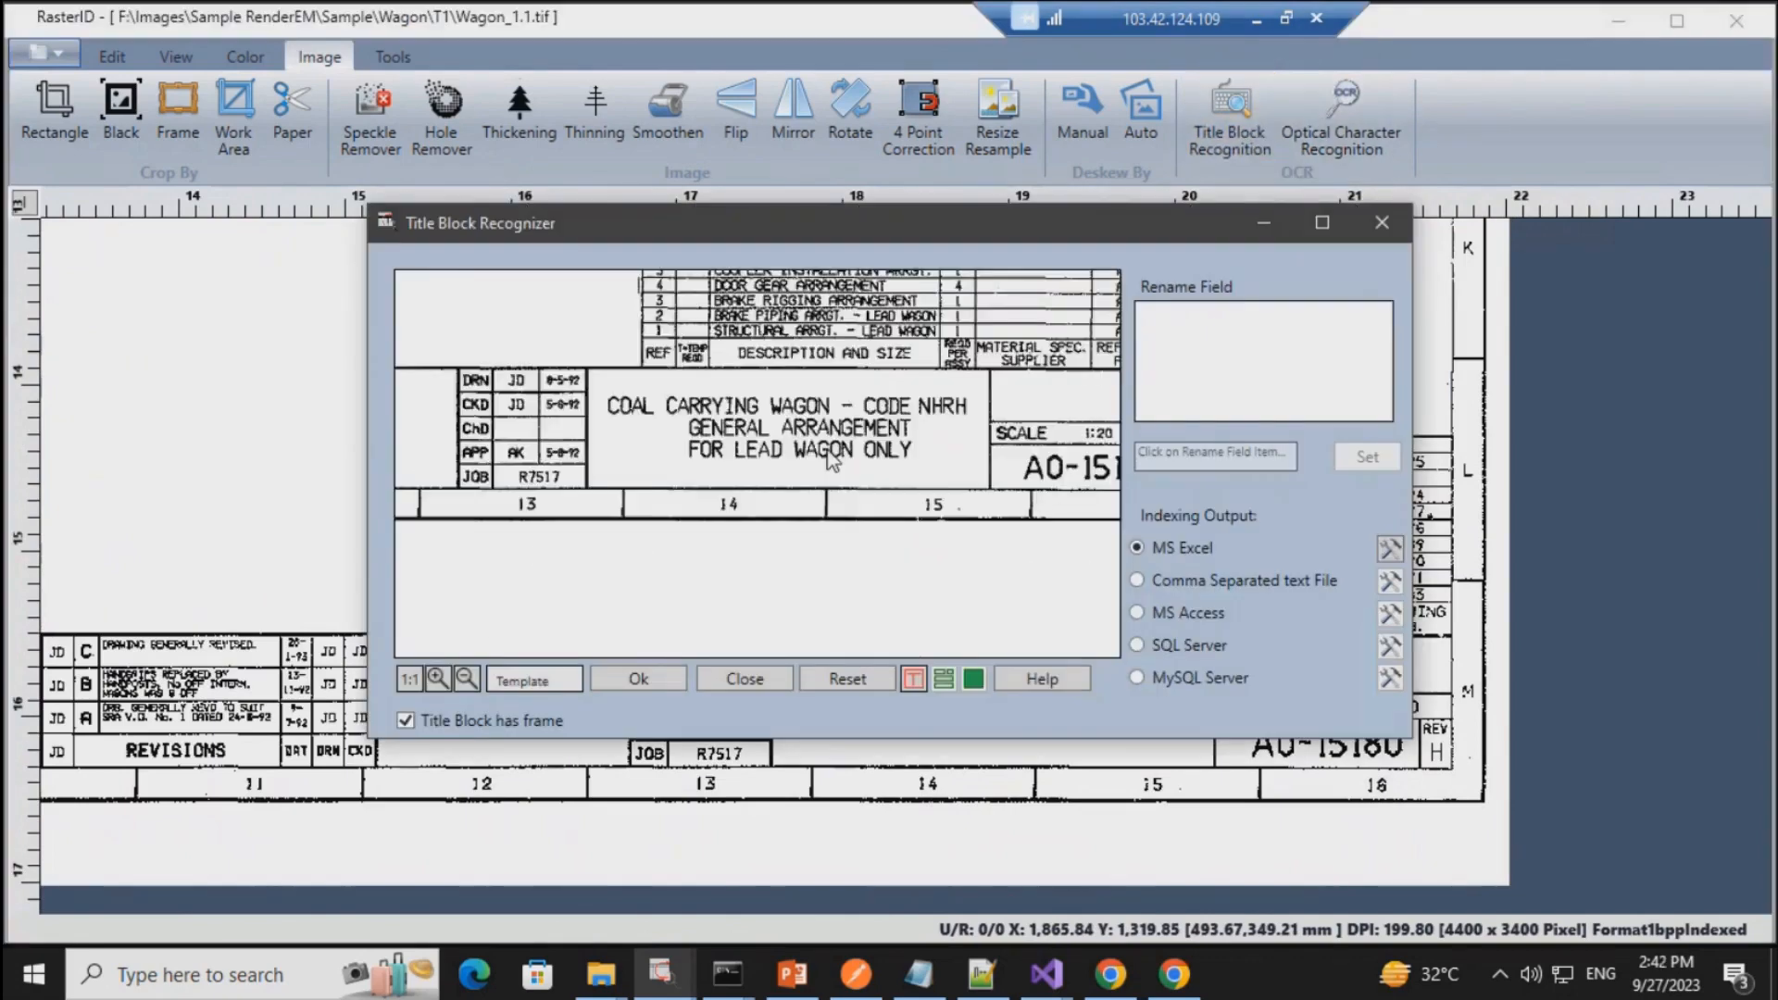
Step: Frame the title block area covering the wagon description, scale, drawing number and revision cells as the recognition region
{"action": "scroll", "coordinate": [824, 453], "scroll_direction": "down", "scroll_amount": 1}
{"action": "left_click_drag", "start_coordinate": [834, 473], "coordinate": [706, 507]}
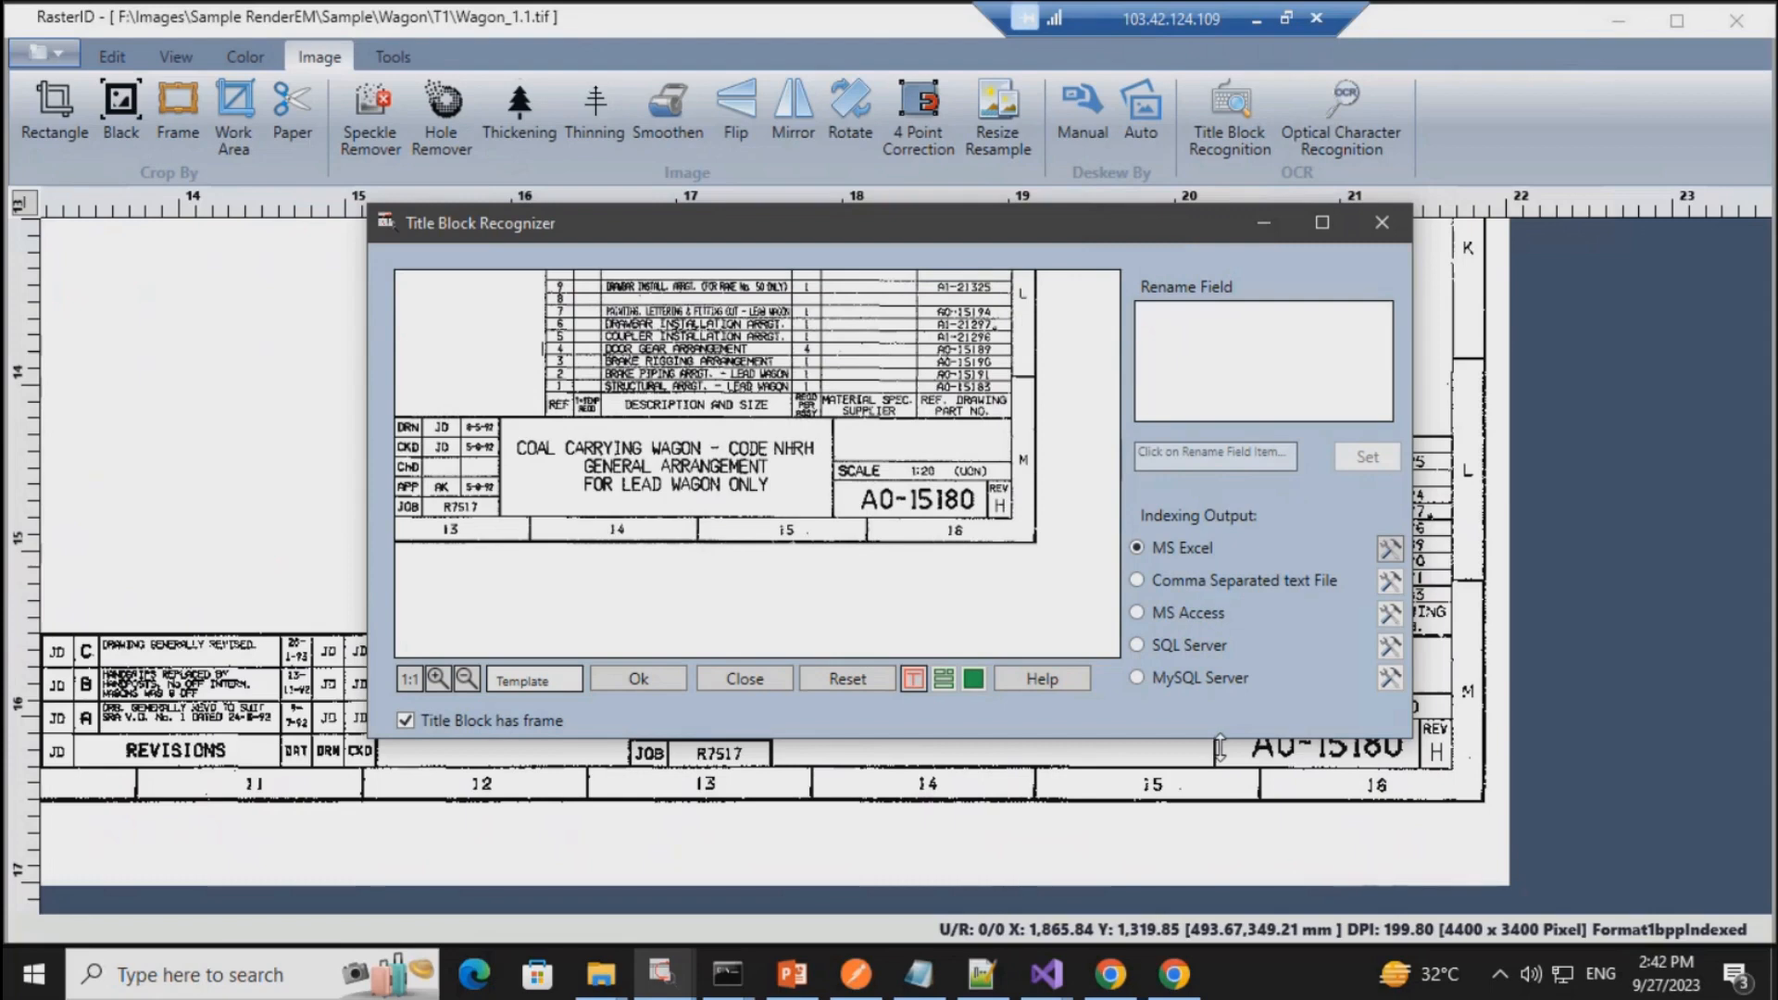
{"action": "left_click", "coordinate": [914, 681]}
{"action": "left_click_drag", "start_coordinate": [502, 422], "coordinate": [1012, 522]}
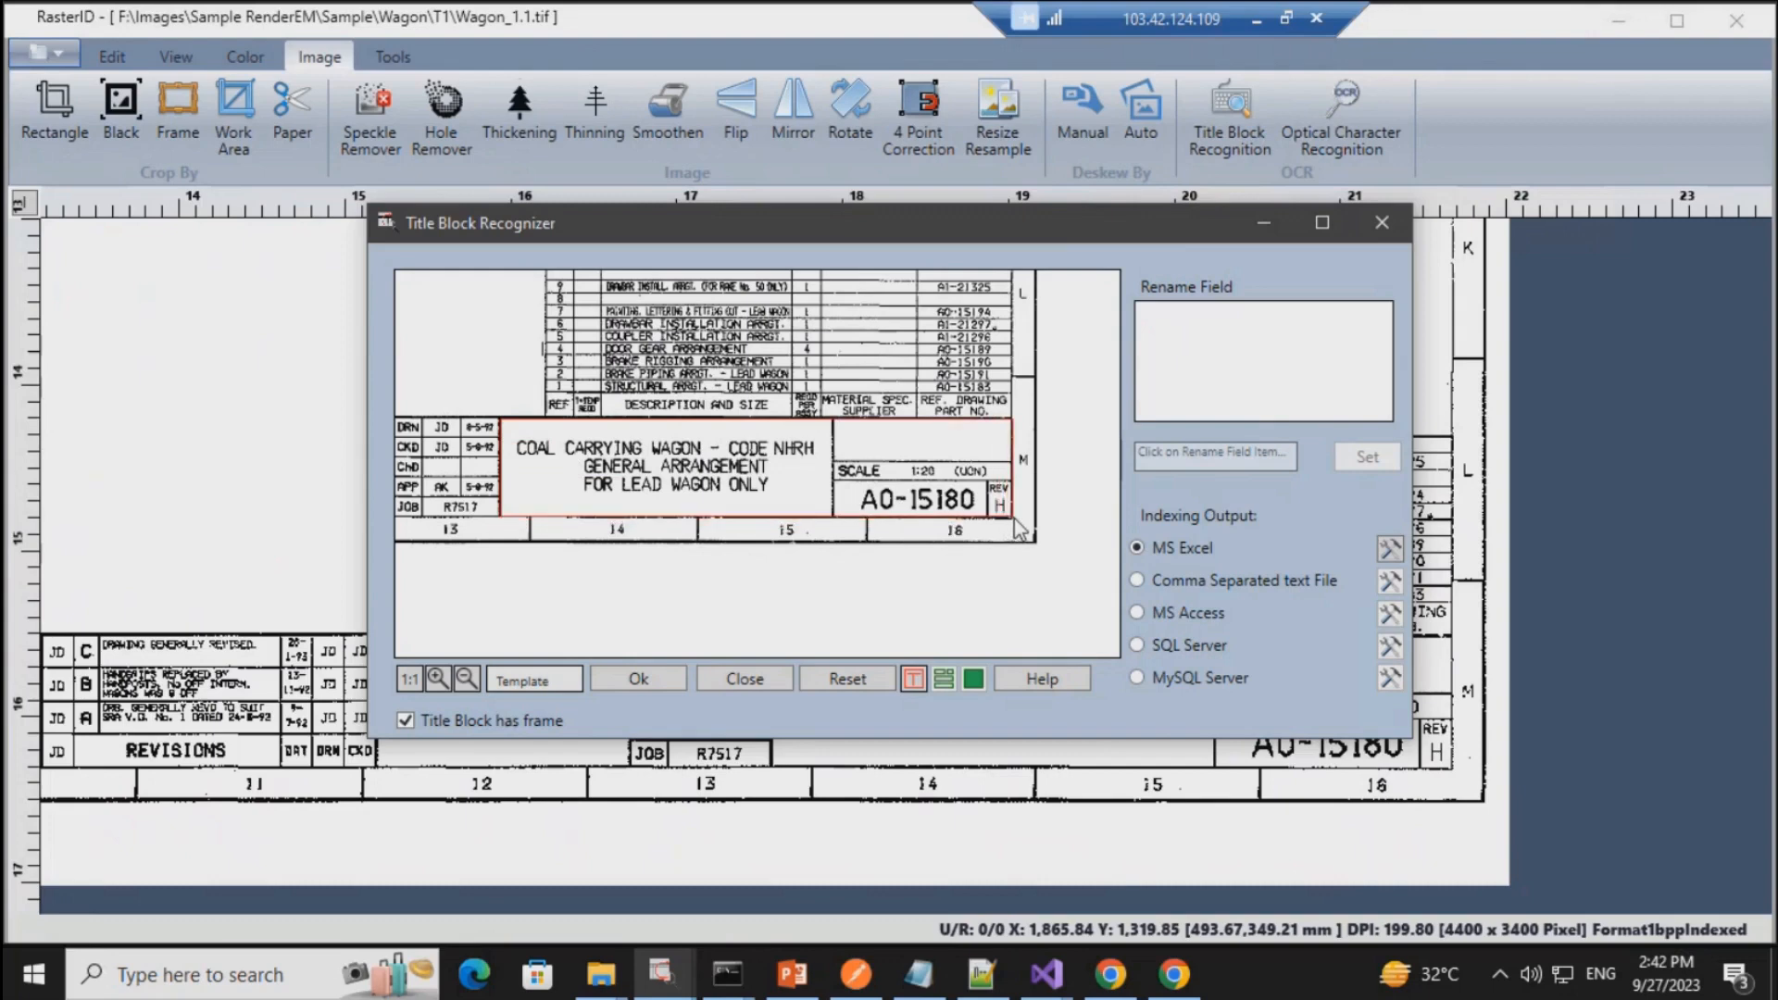
Step: Mark the cell with the coal carrying wagon title as a field and name it Description
{"action": "left_click", "coordinate": [945, 682]}
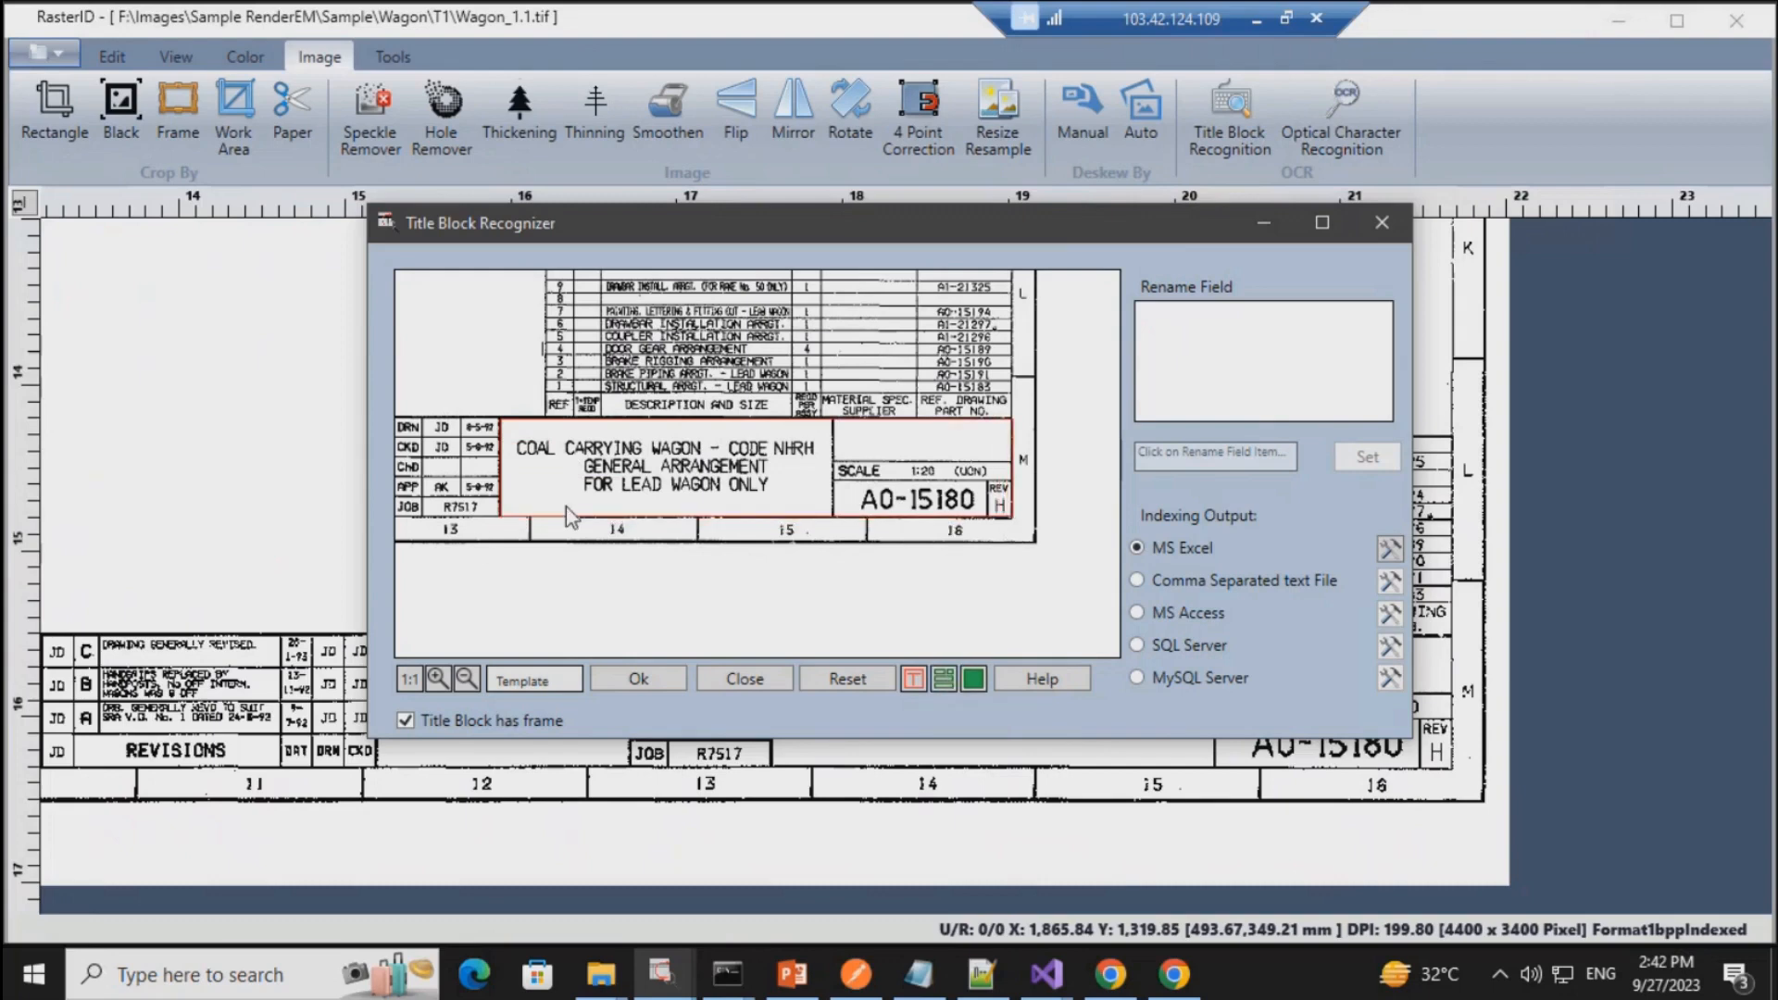
{"action": "left_click", "coordinate": [512, 435]}
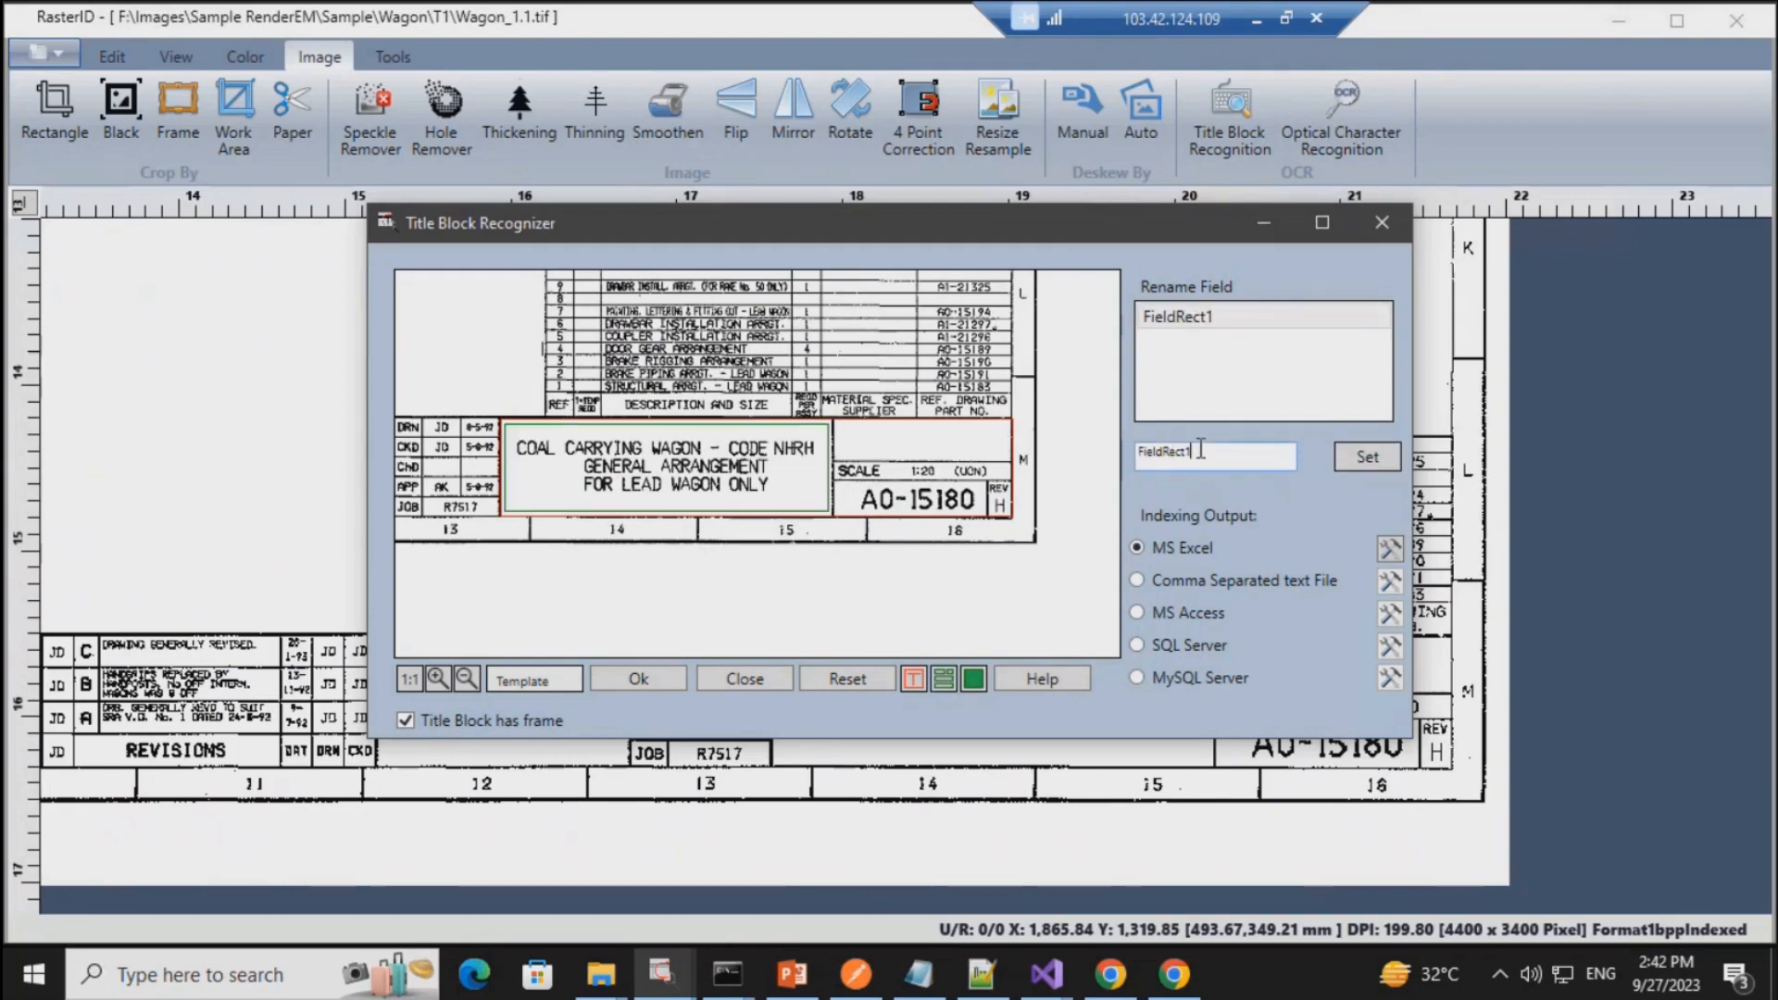
{"action": "left_click_drag", "start_coordinate": [1197, 452], "coordinate": [1136, 452]}
{"action": "key", "text": "BackSpace"}
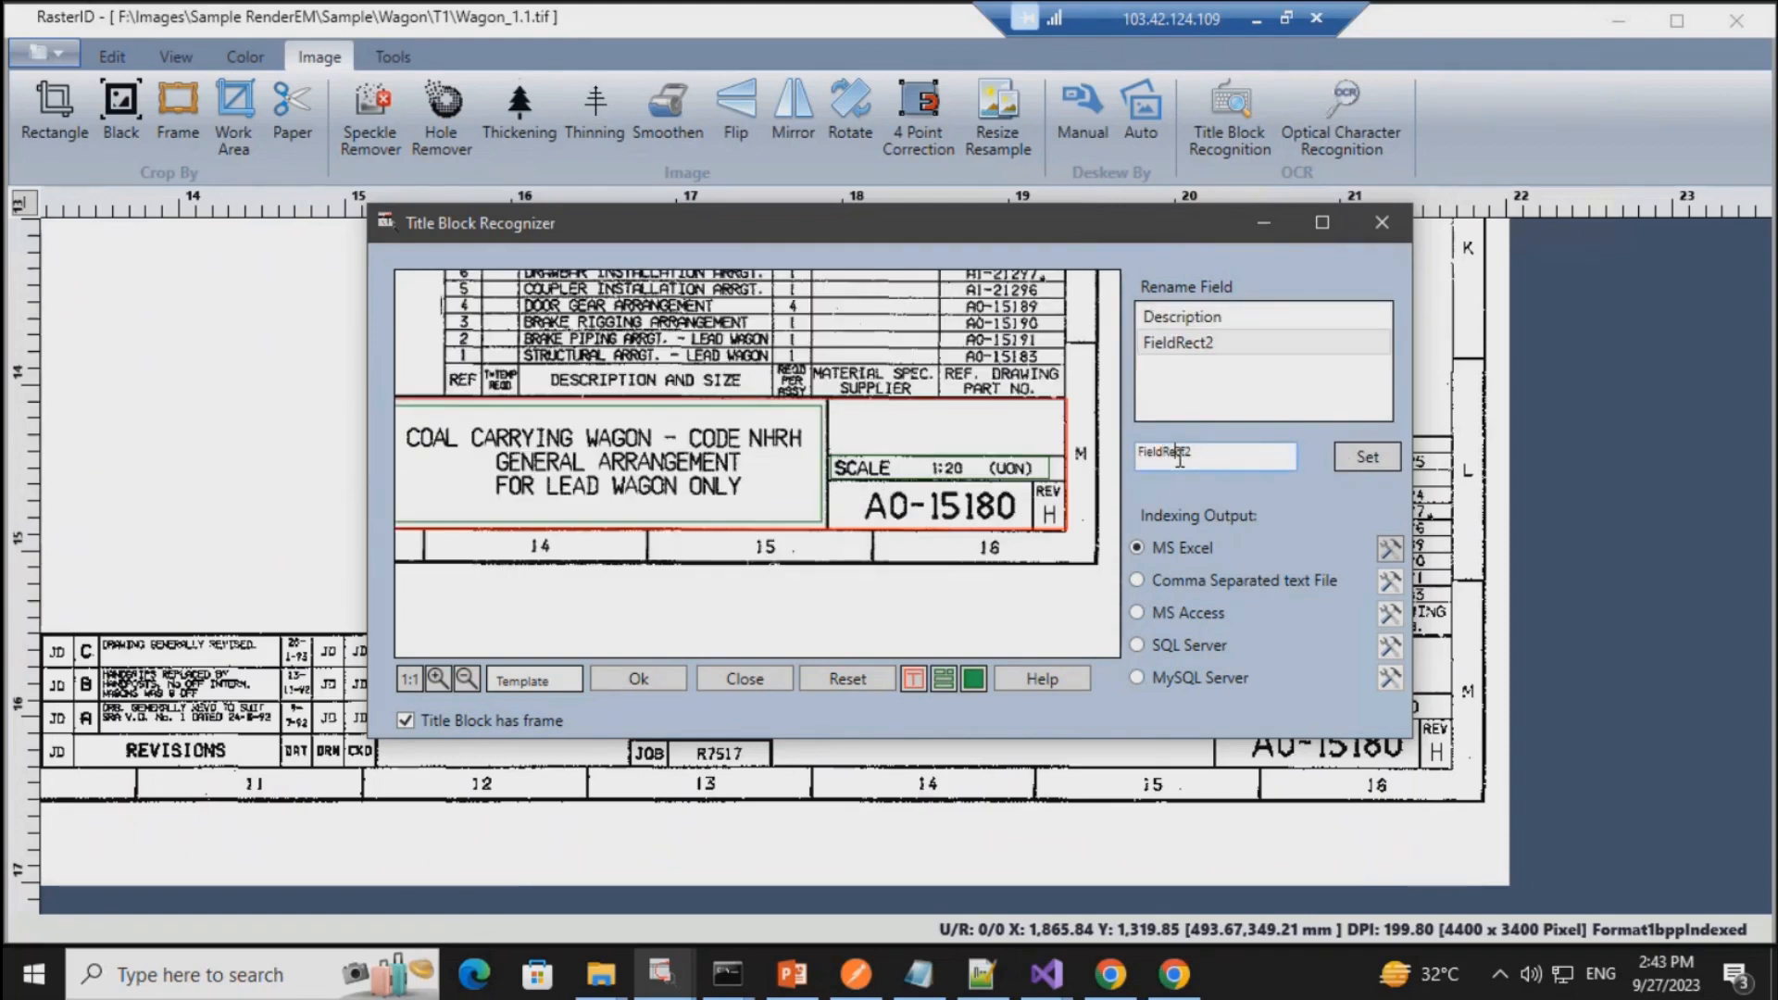
Step: Name the field over the title block's scale cell Scale
{"action": "left_click_drag", "start_coordinate": [1197, 452], "coordinate": [1137, 452]}
{"action": "type", "text": "Scale"}
{"action": "key", "text": "Return"}
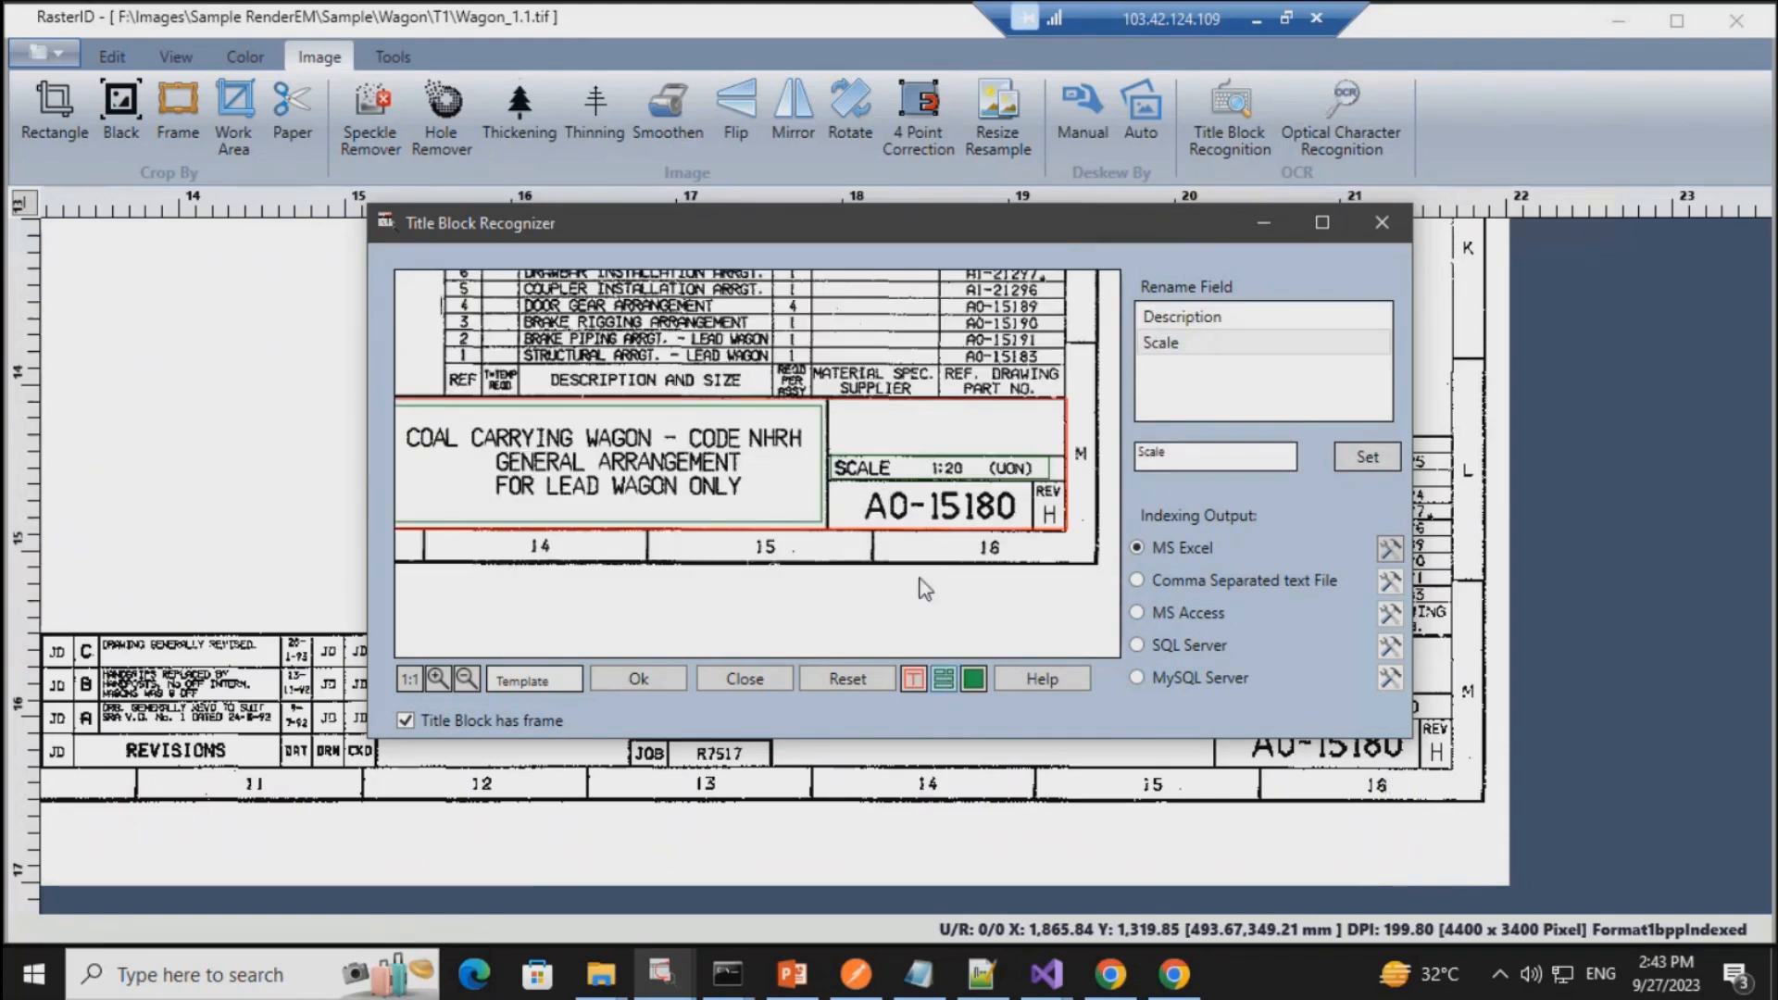
Step: Mark the drawing number cell of the title block as a field and name it DrawwingNo
{"action": "left_click_drag", "start_coordinate": [836, 489], "coordinate": [1028, 528]}
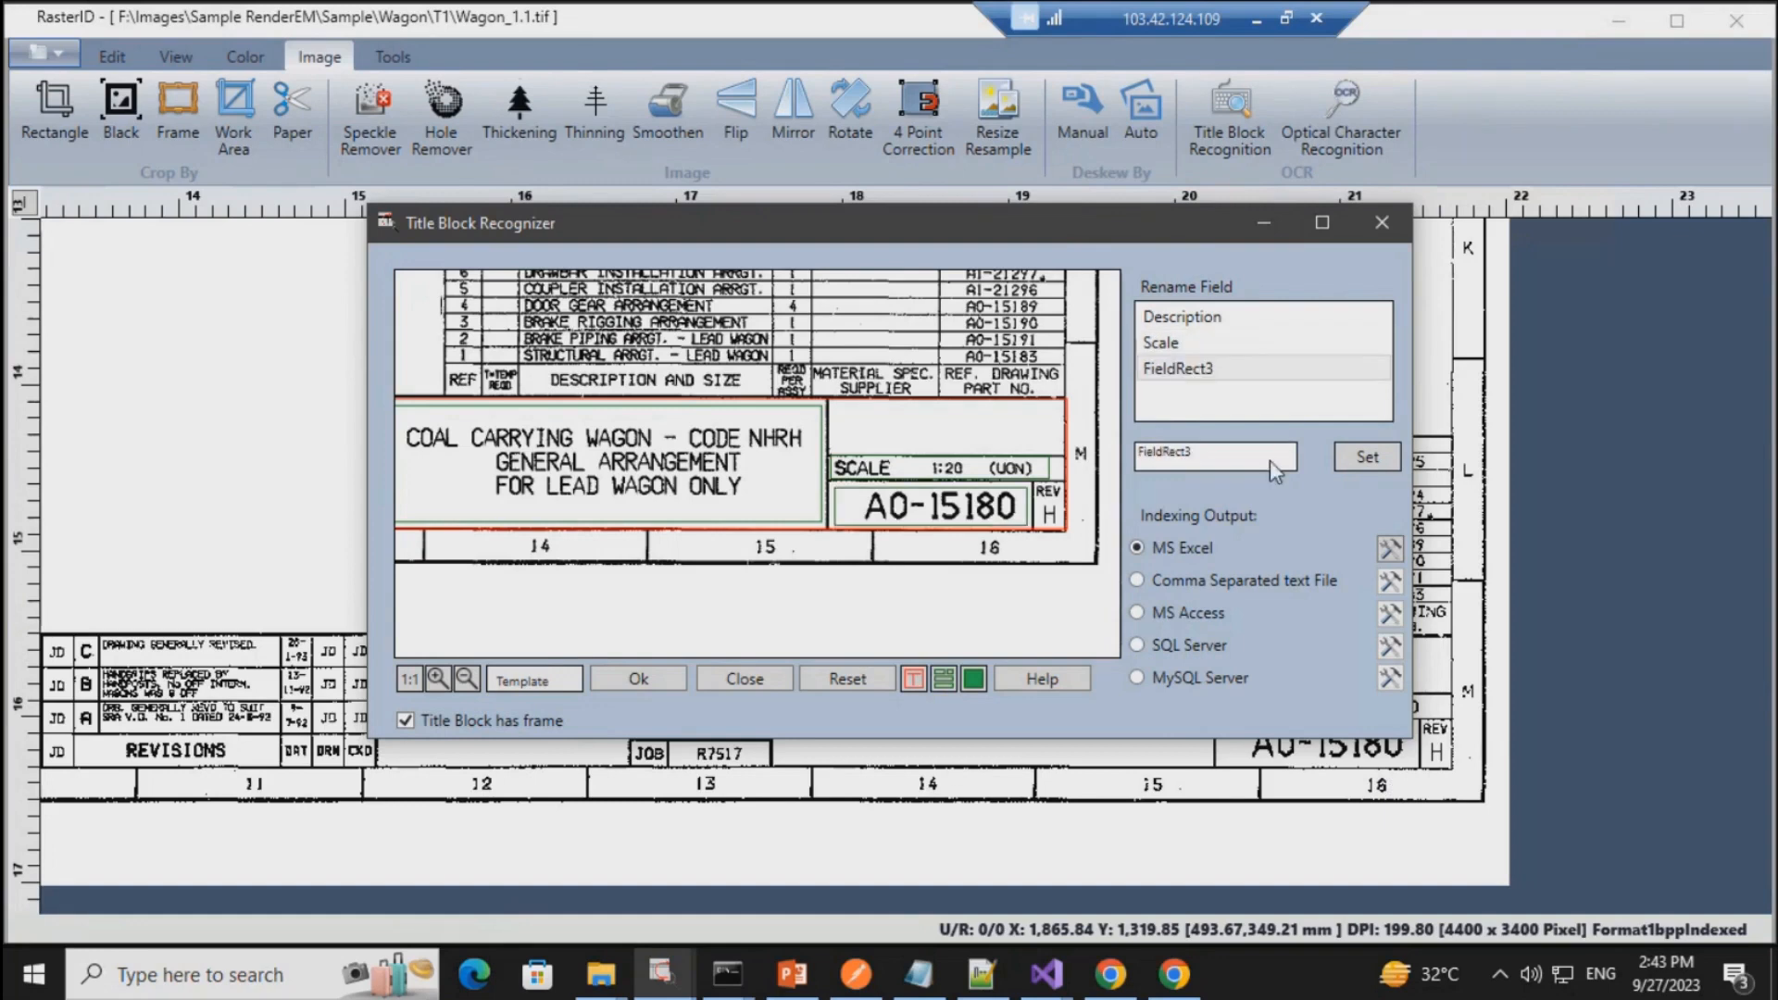
{"action": "double_click", "coordinate": [1135, 460]}
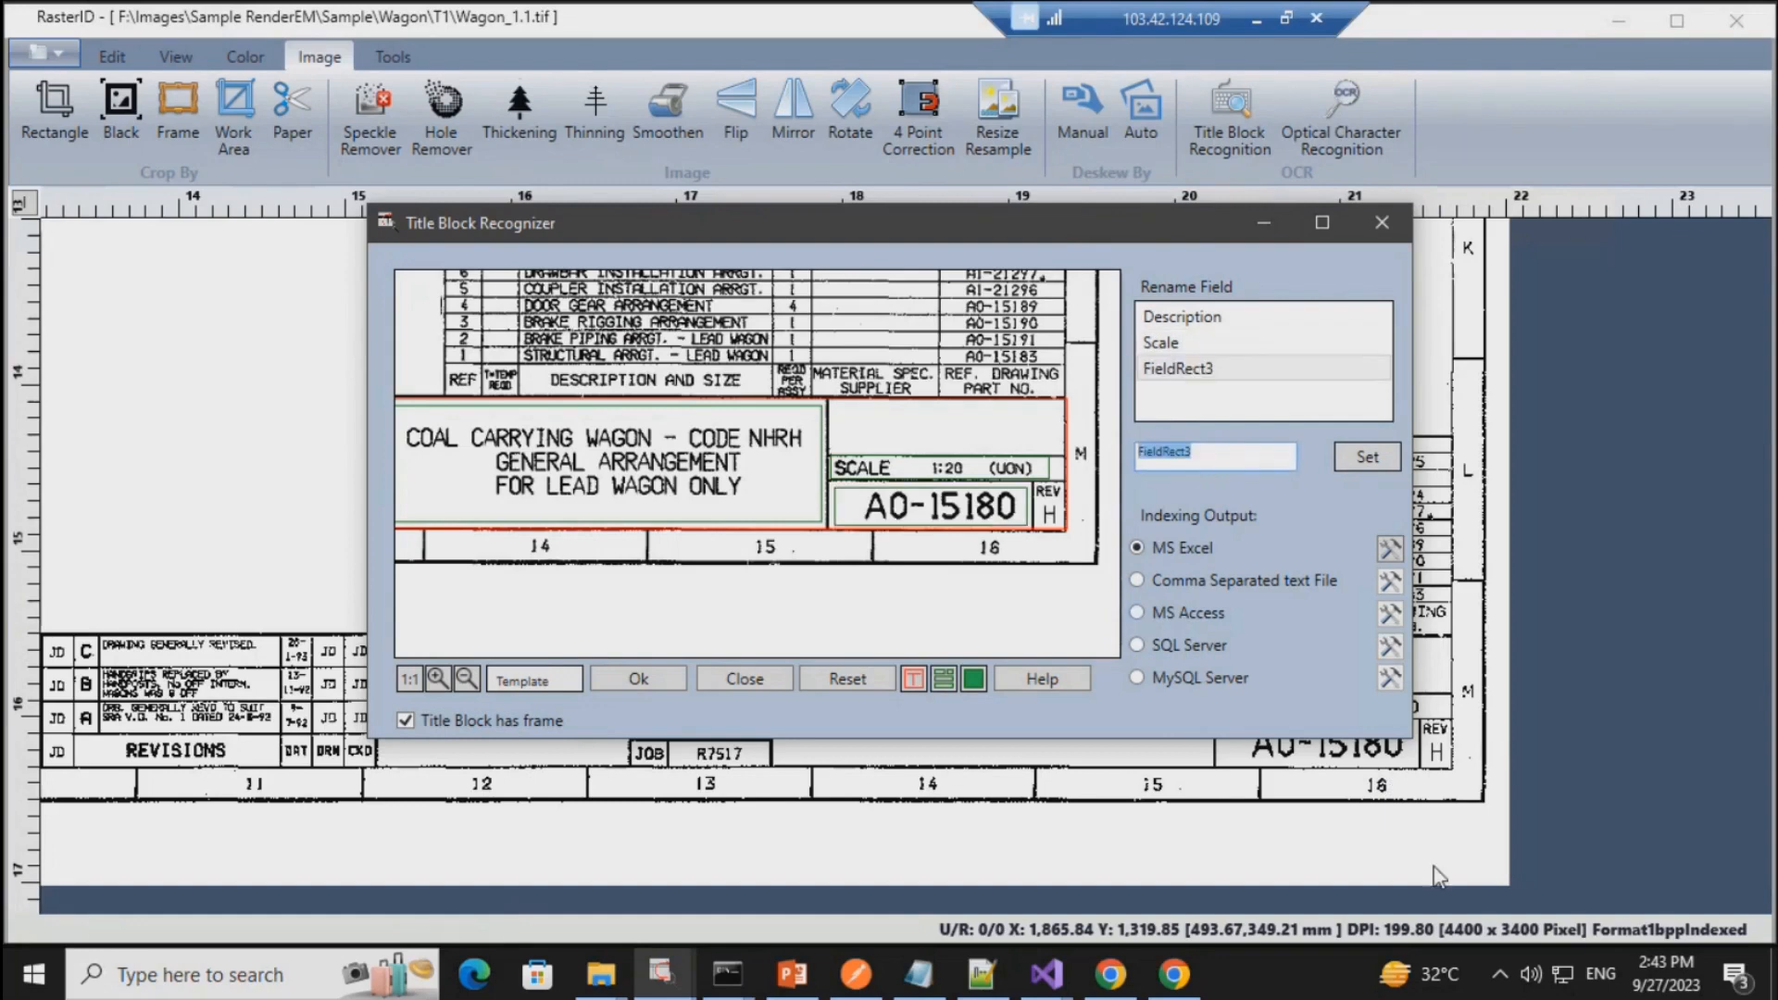
{"action": "type", "text": "DrawwingNo"}
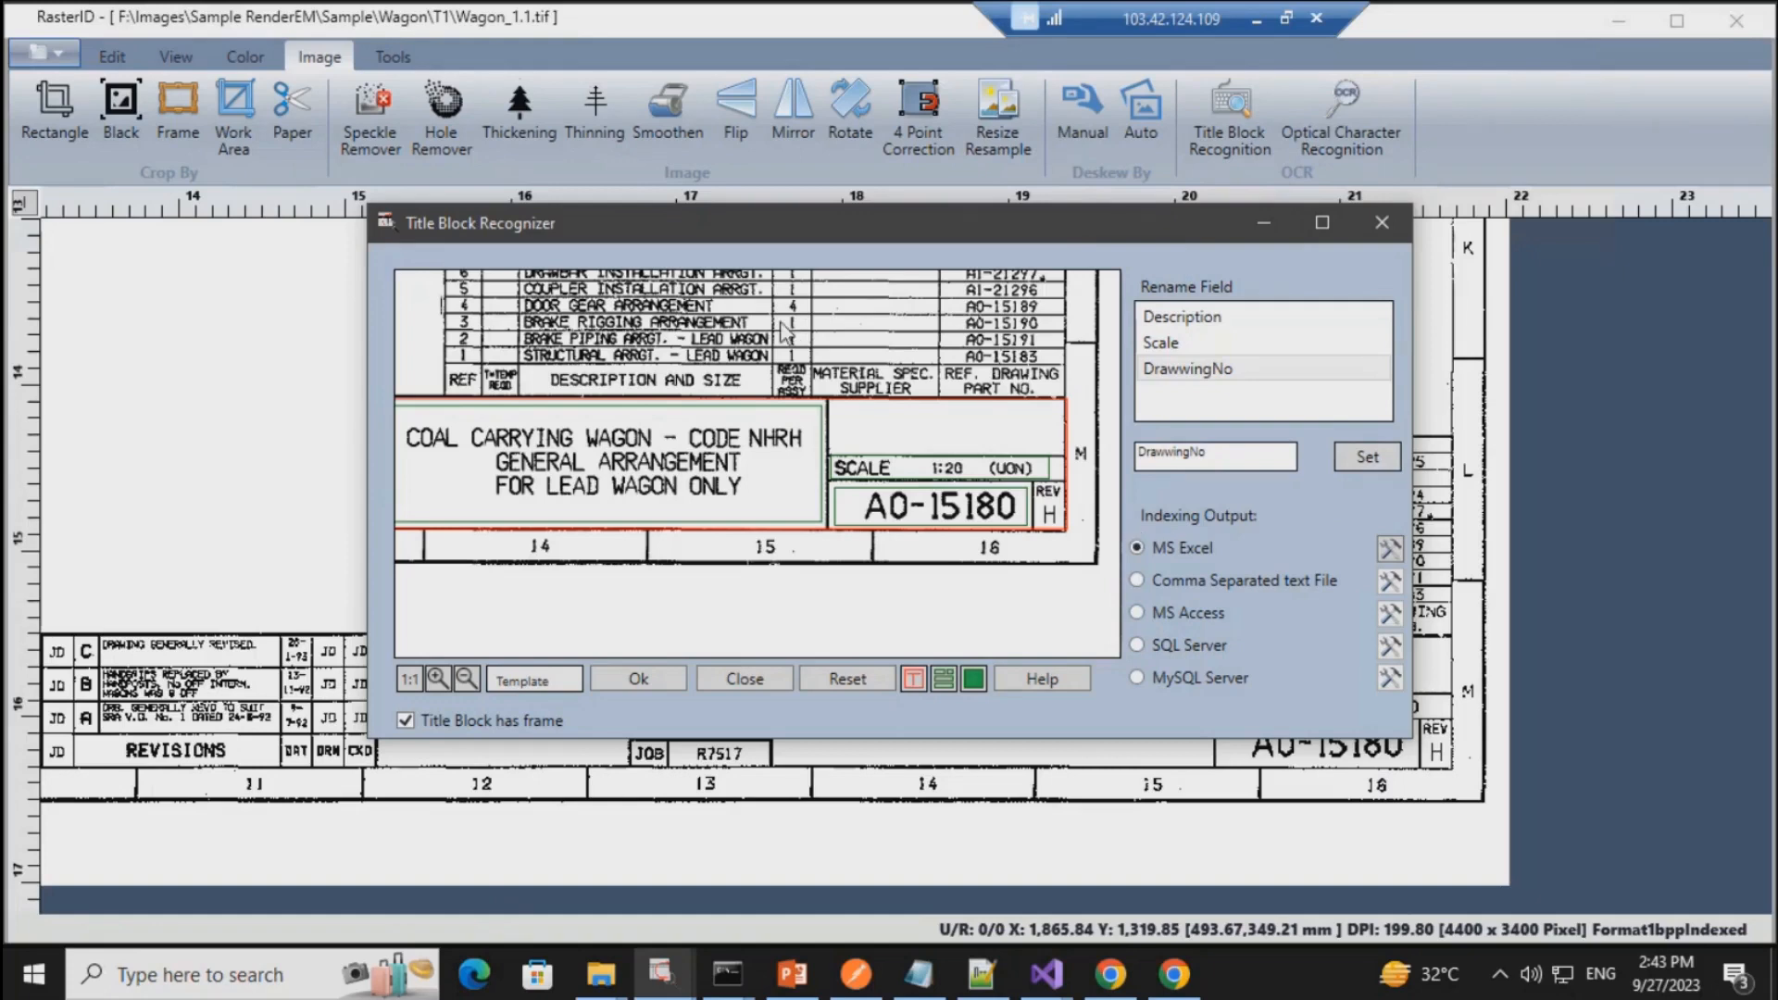
Step: Save the title block field layout as the template file TTT.ttf in the Templates folder
{"action": "left_click", "coordinate": [541, 682]}
{"action": "left_click", "coordinate": [600, 707]}
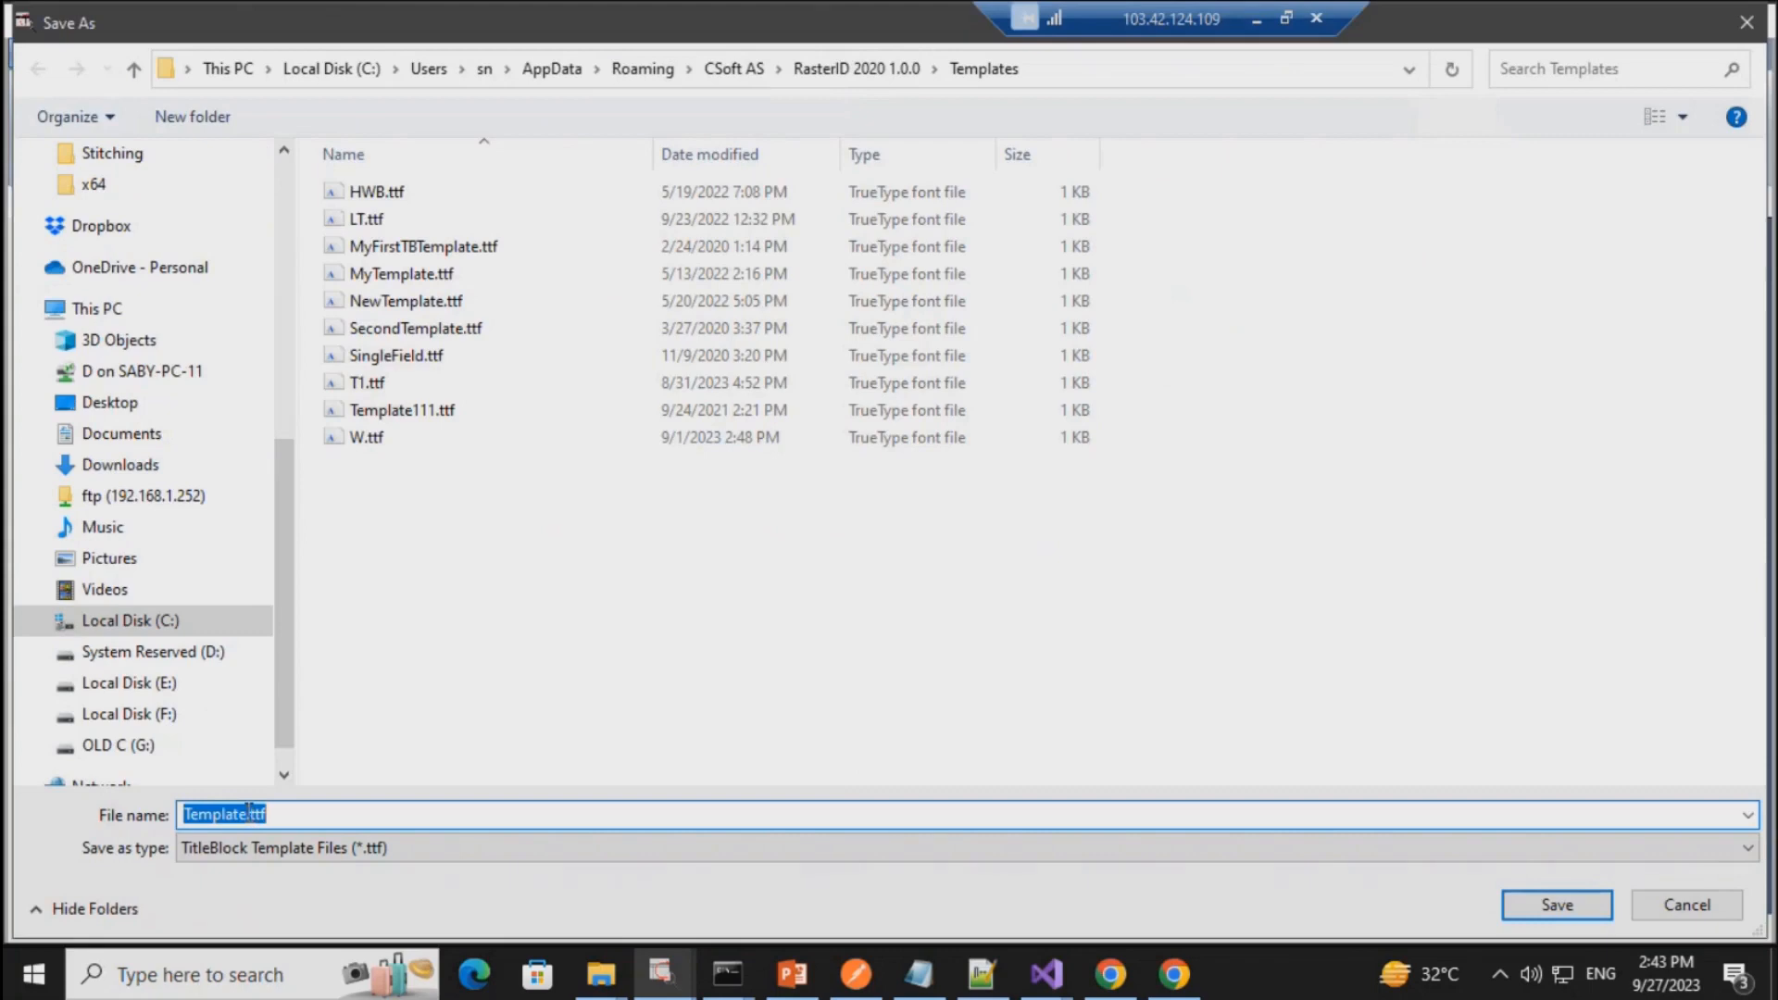
{"action": "left_click_drag", "start_coordinate": [250, 813], "coordinate": [121, 811]}
{"action": "type", "text": "TTT"}
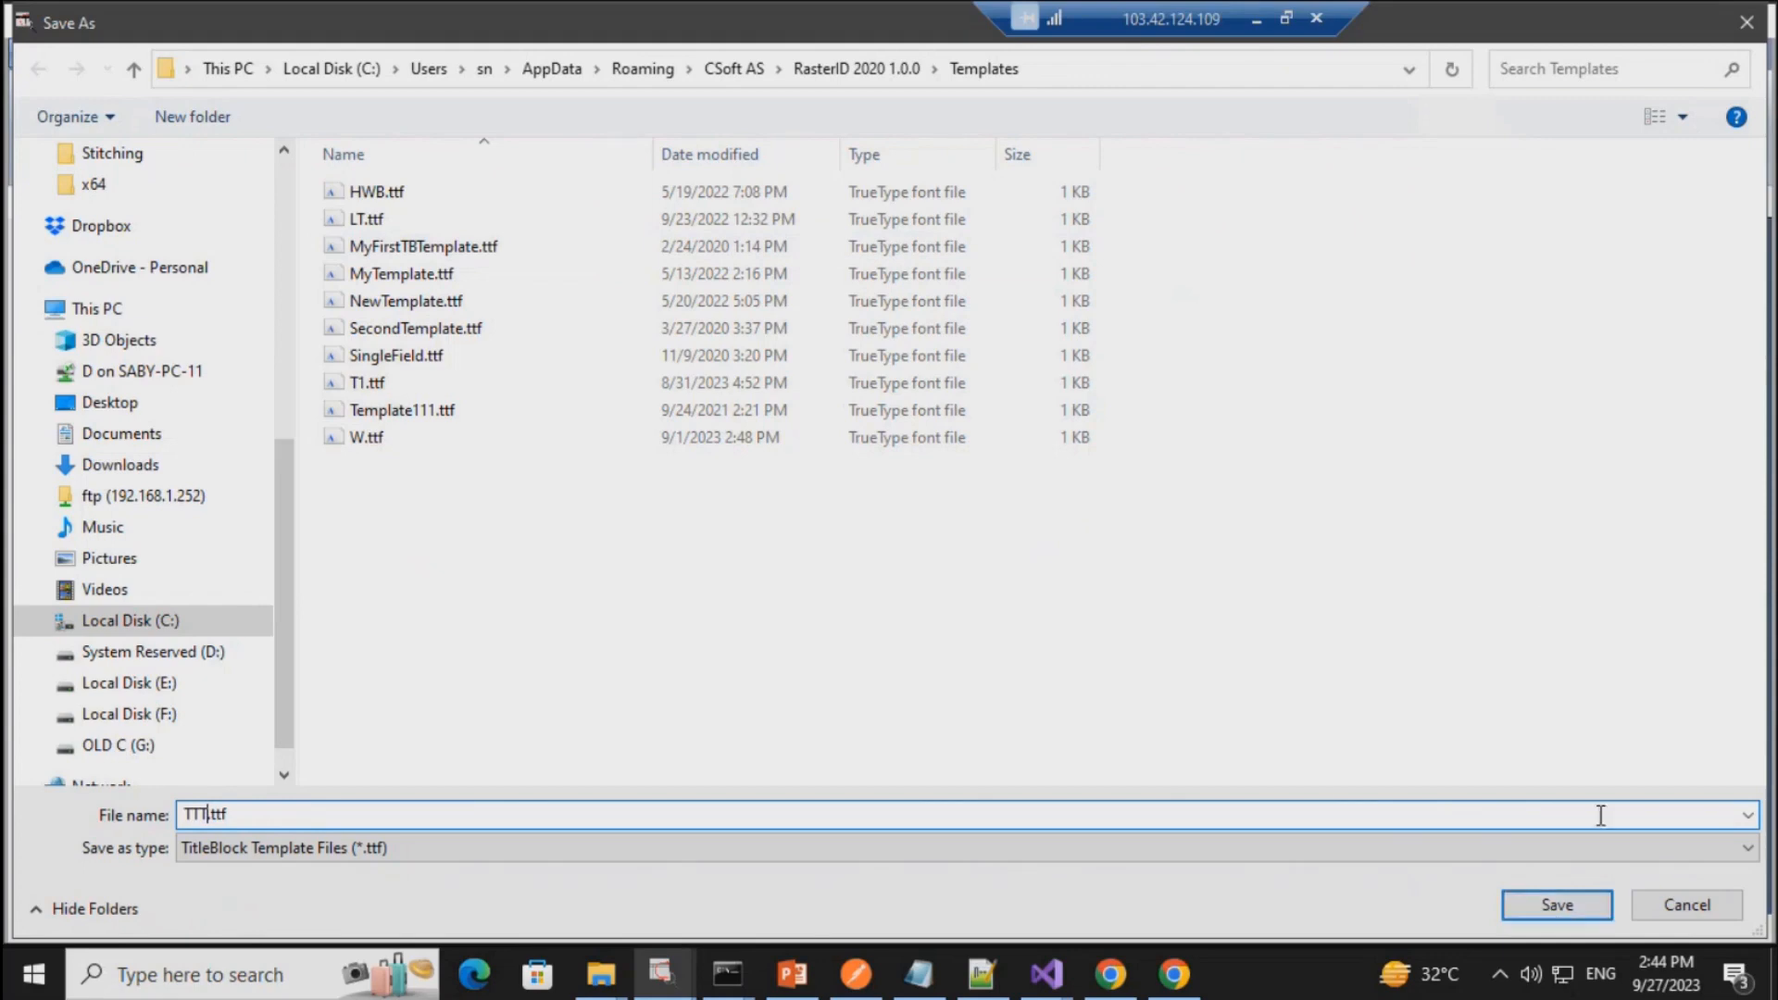
{"action": "left_click", "coordinate": [1558, 912]}
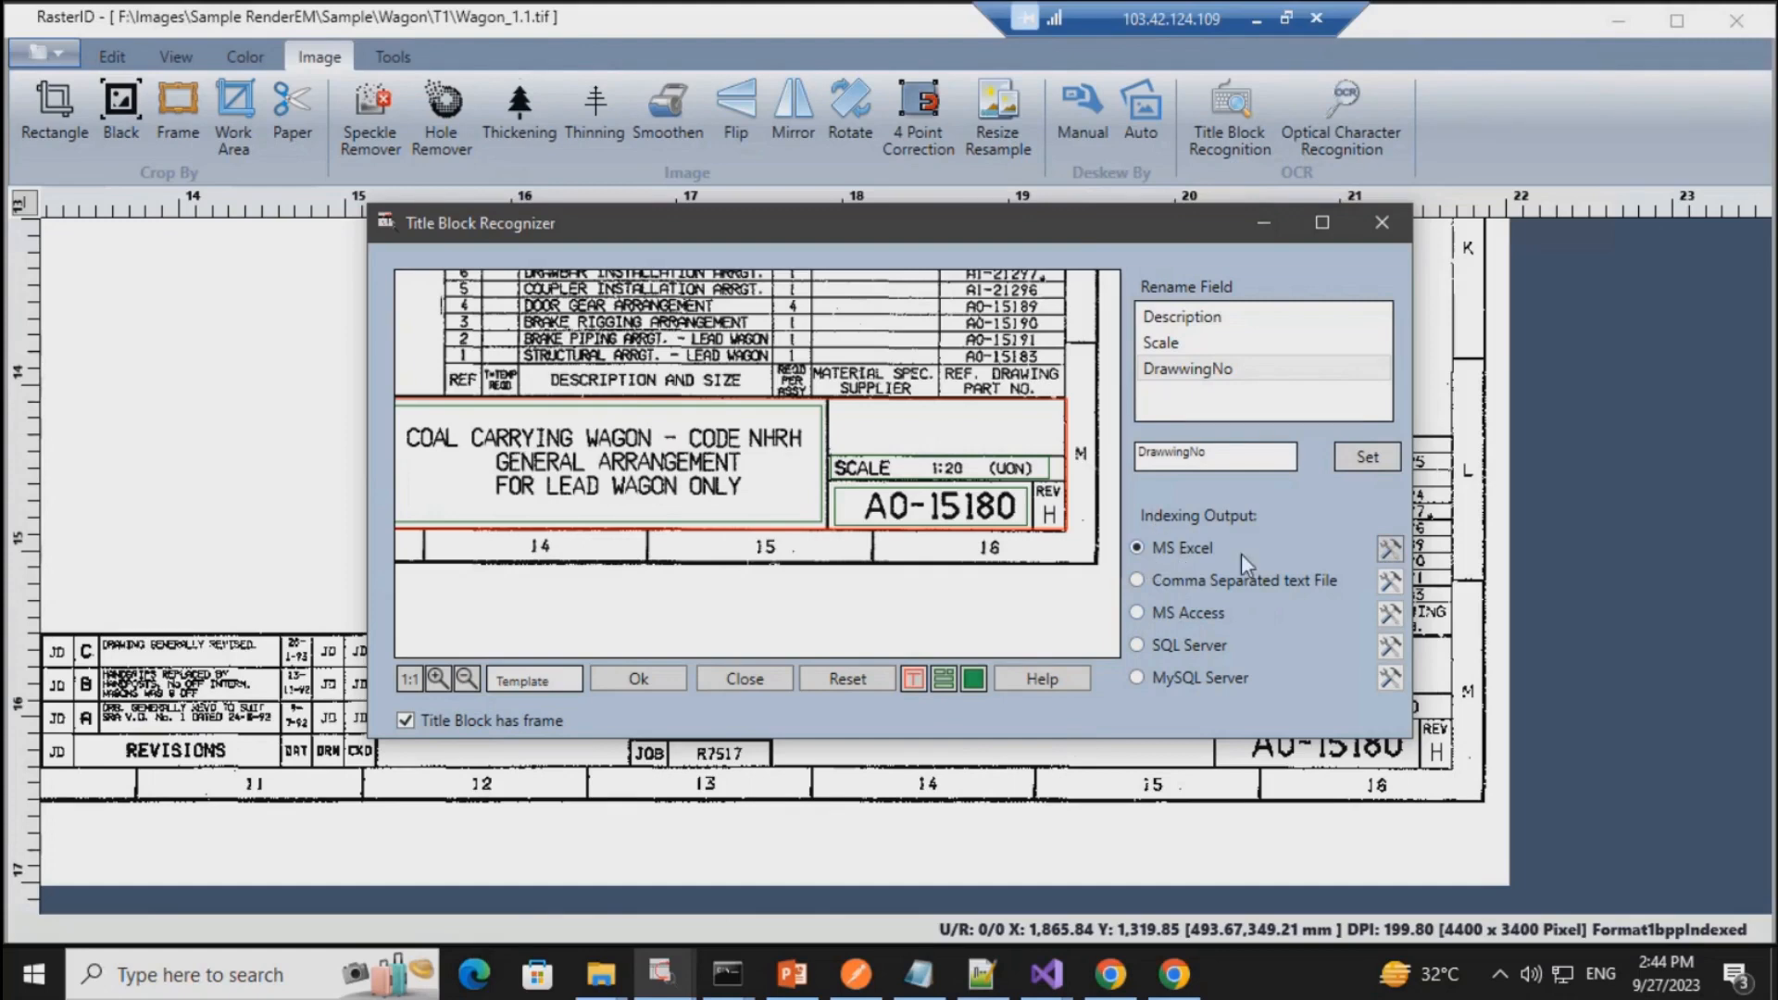
Step: Set the MS Excel indexing output to a new file named TTT in the Desktop folder
{"action": "left_click", "coordinate": [1390, 549]}
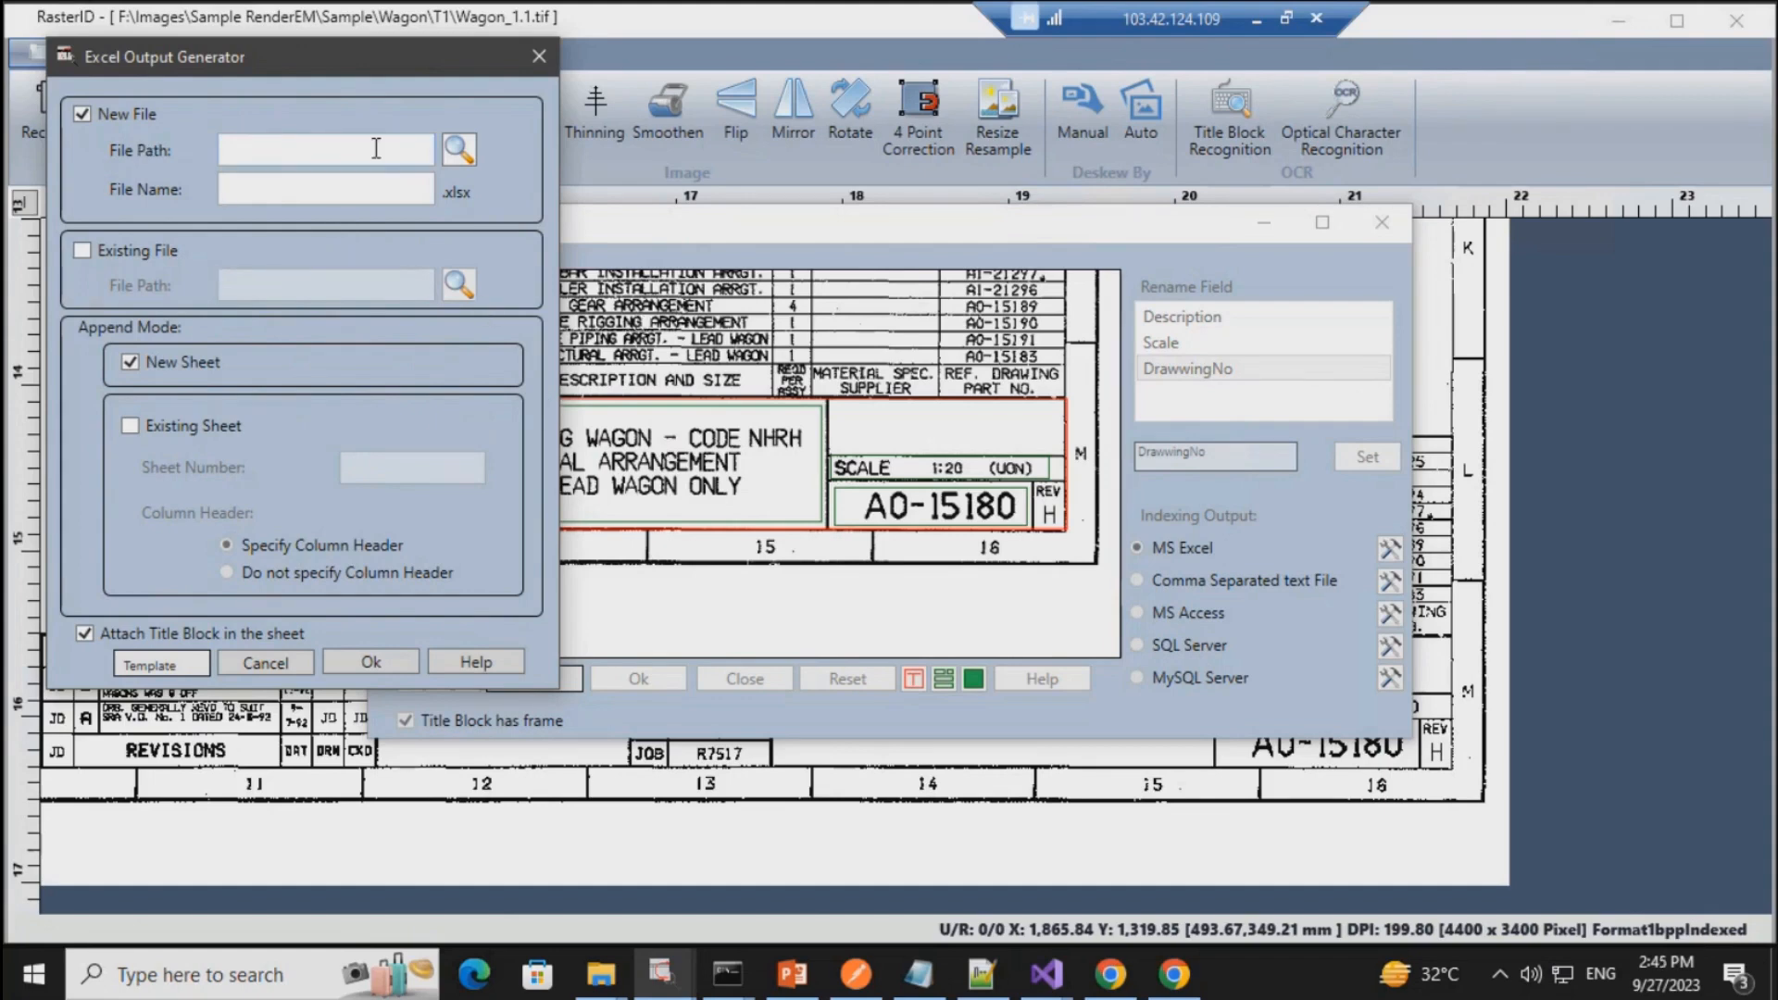
{"action": "left_click", "coordinate": [458, 149]}
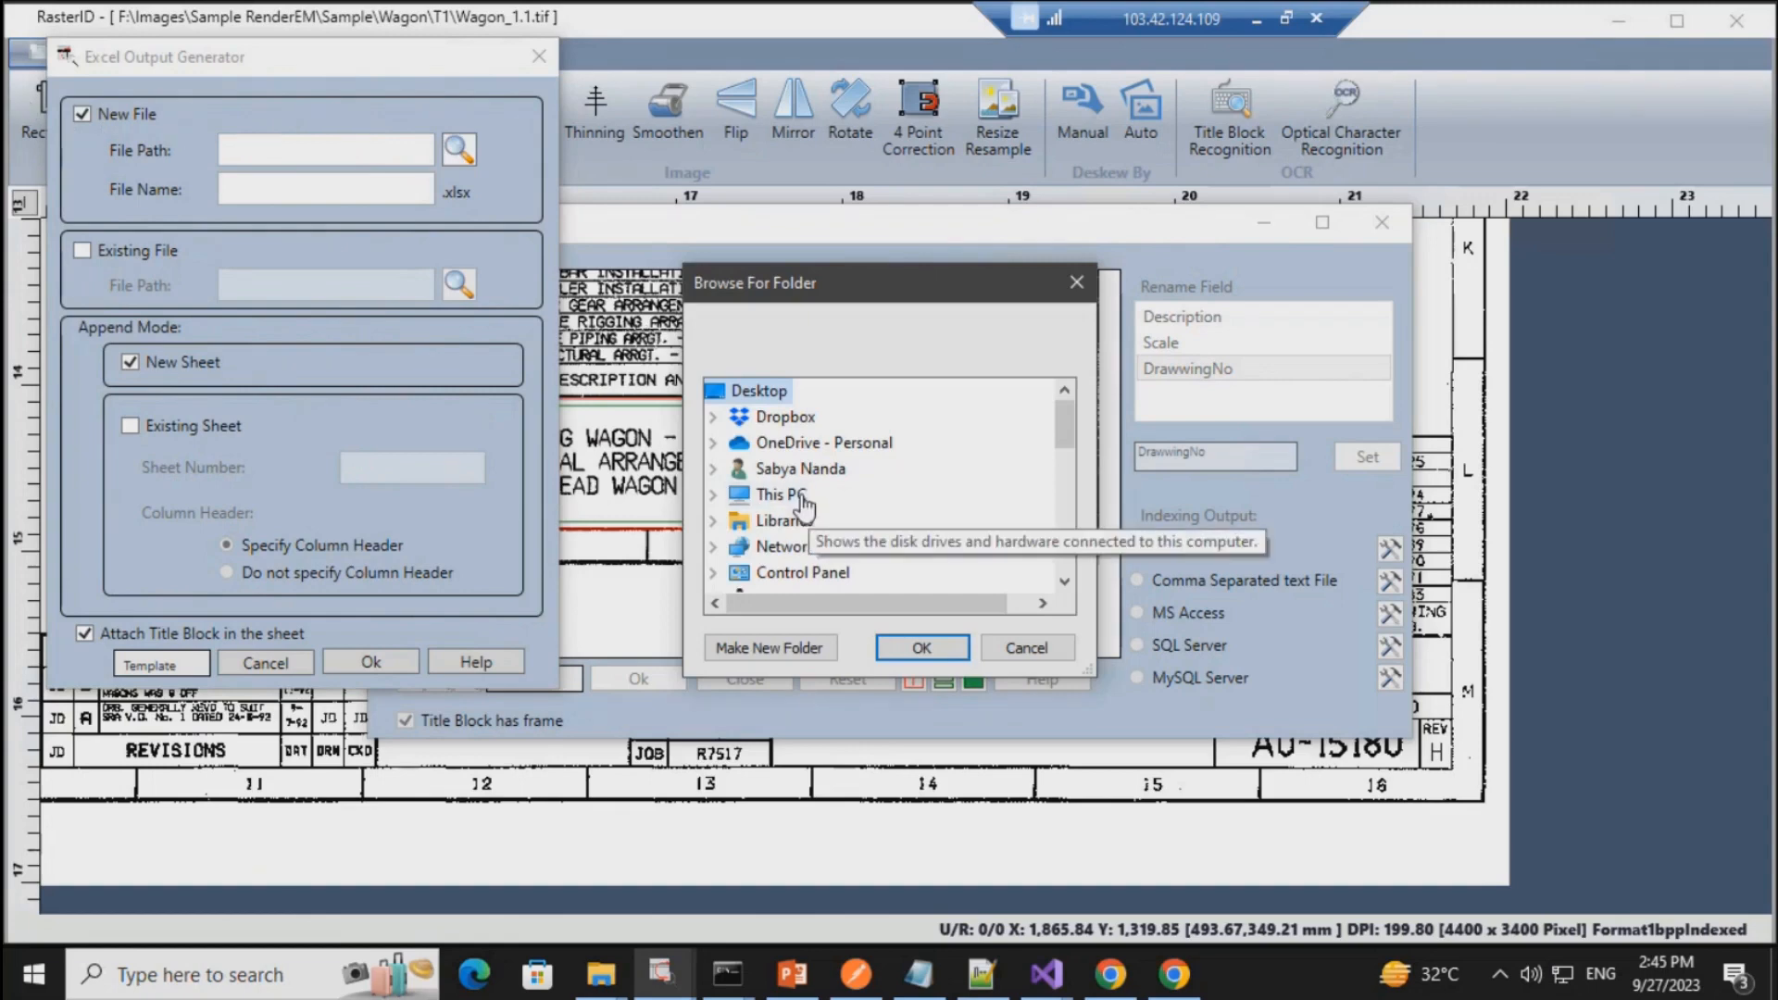
{"action": "left_click", "coordinate": [715, 495]}
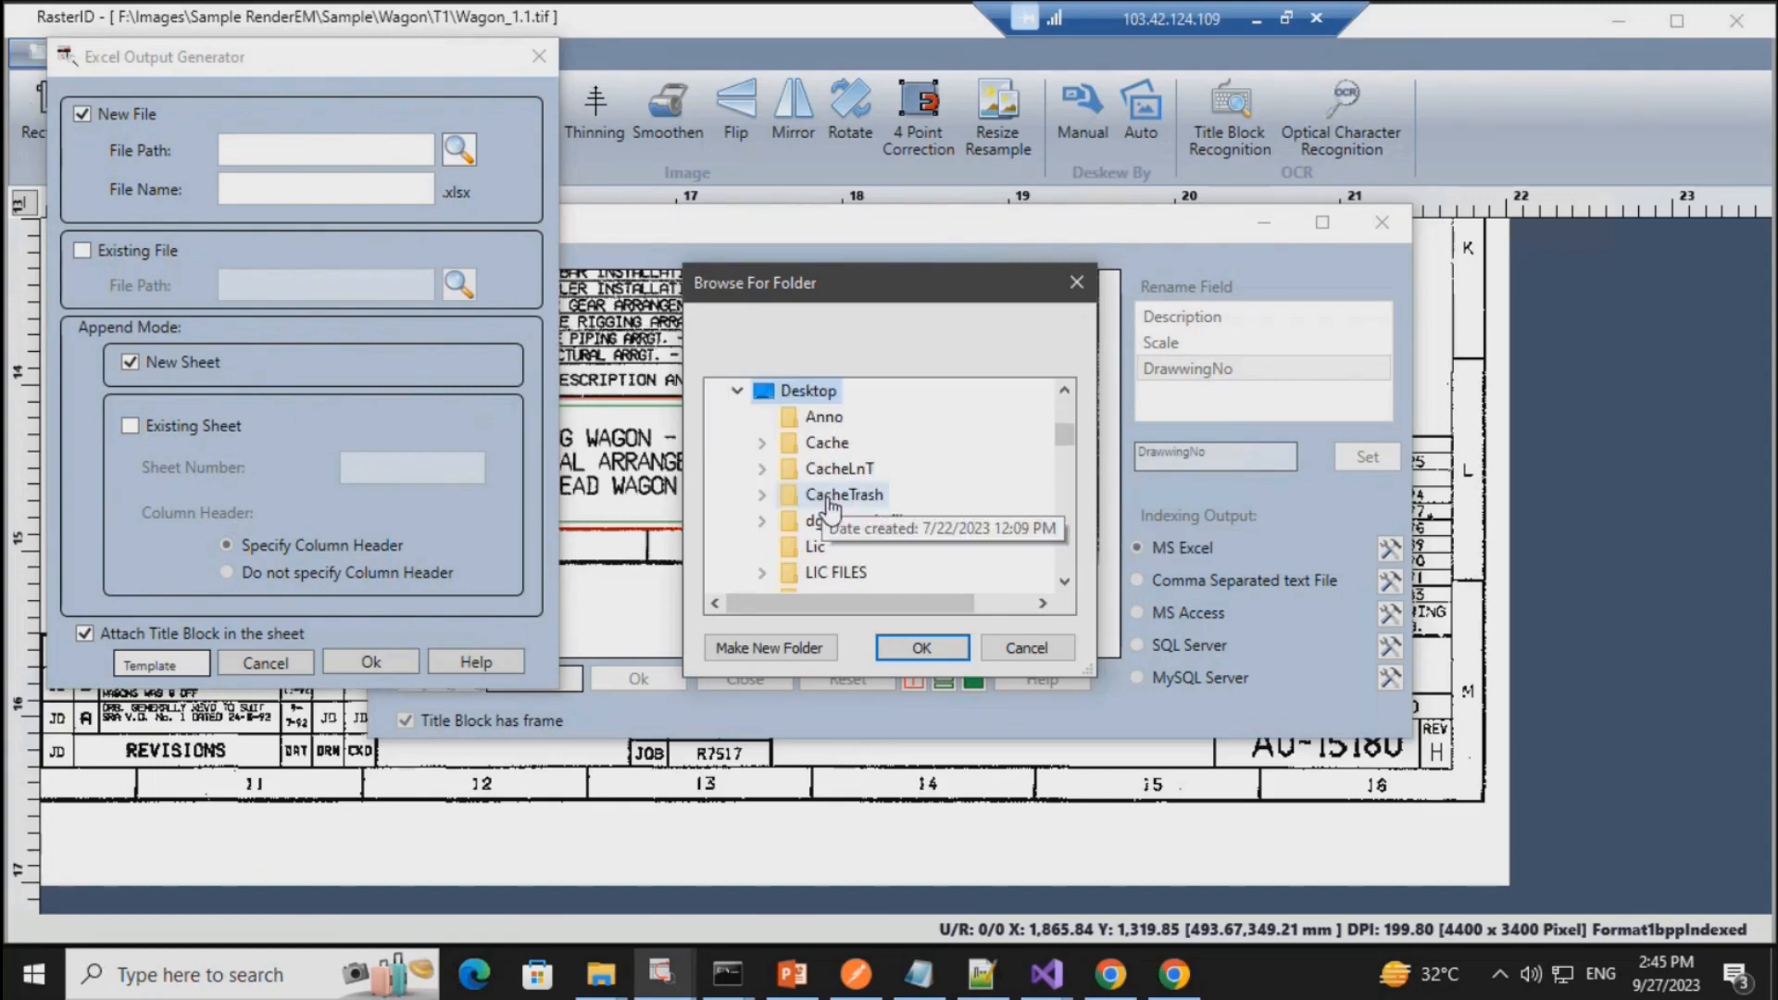
{"action": "left_click", "coordinate": [920, 649]}
{"action": "left_click", "coordinate": [247, 189]}
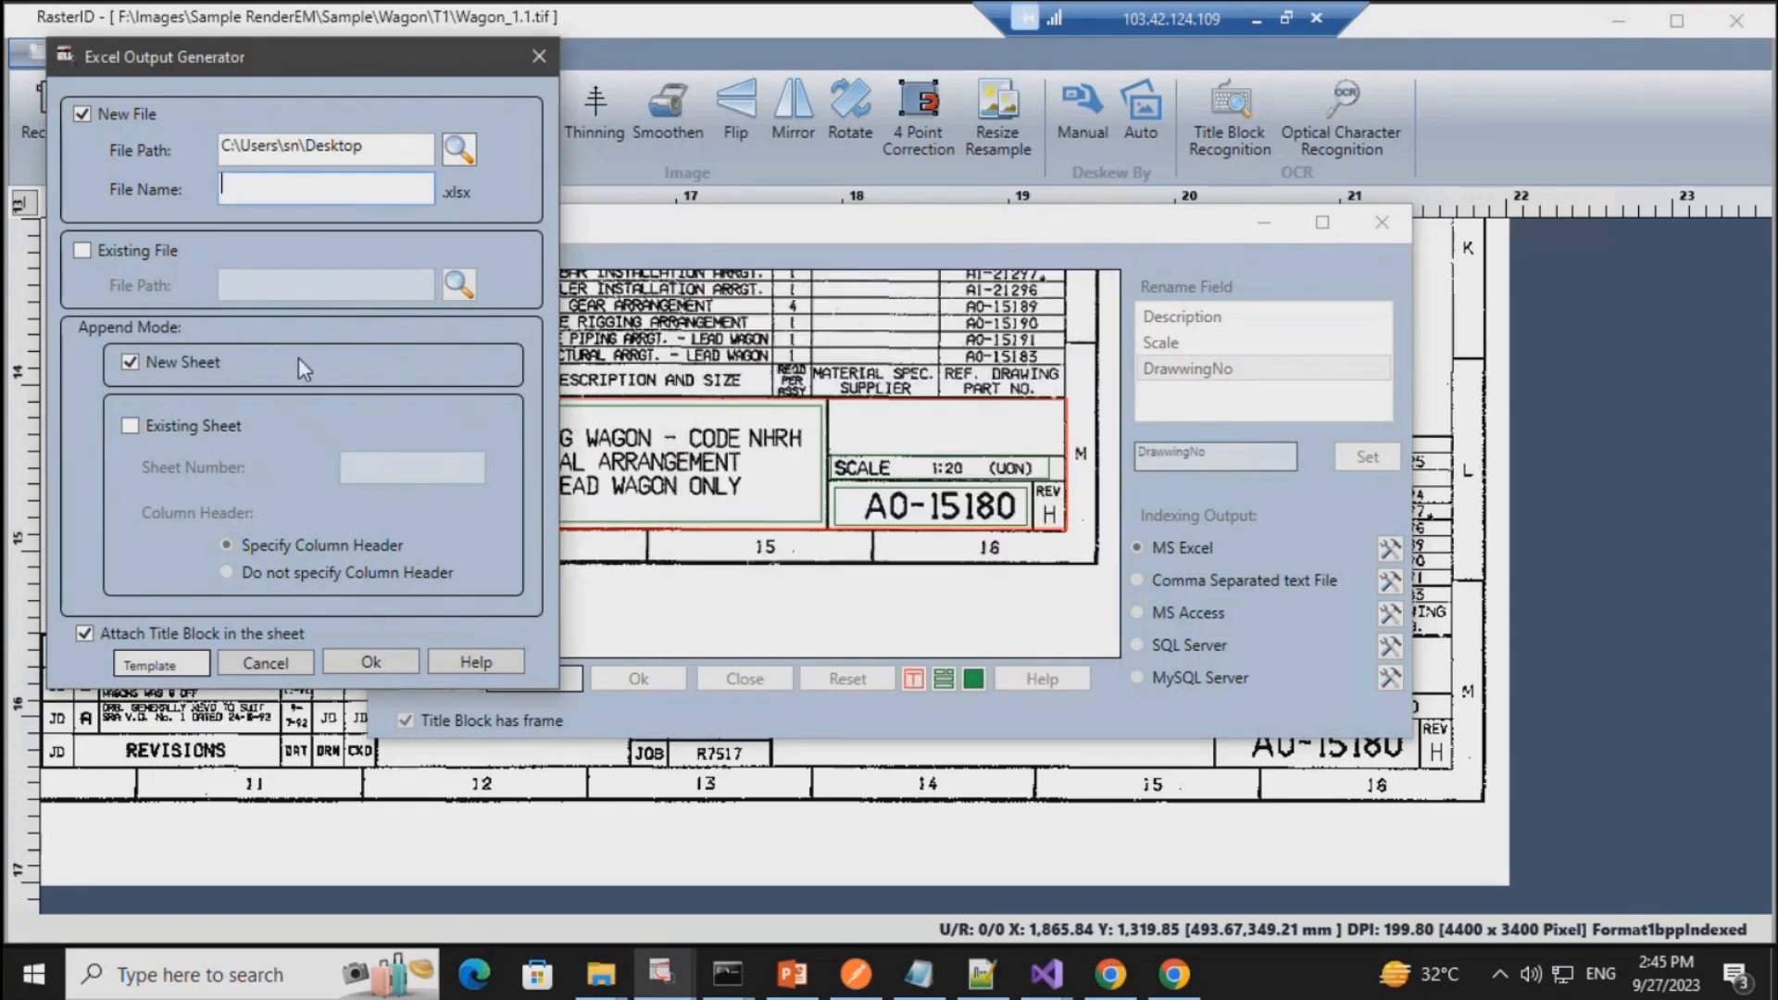
{"action": "type", "text": "TTT"}
Step: Set the Excel output to append to existing sheet number 1 without specifying a column header
{"action": "left_click", "coordinate": [131, 425]}
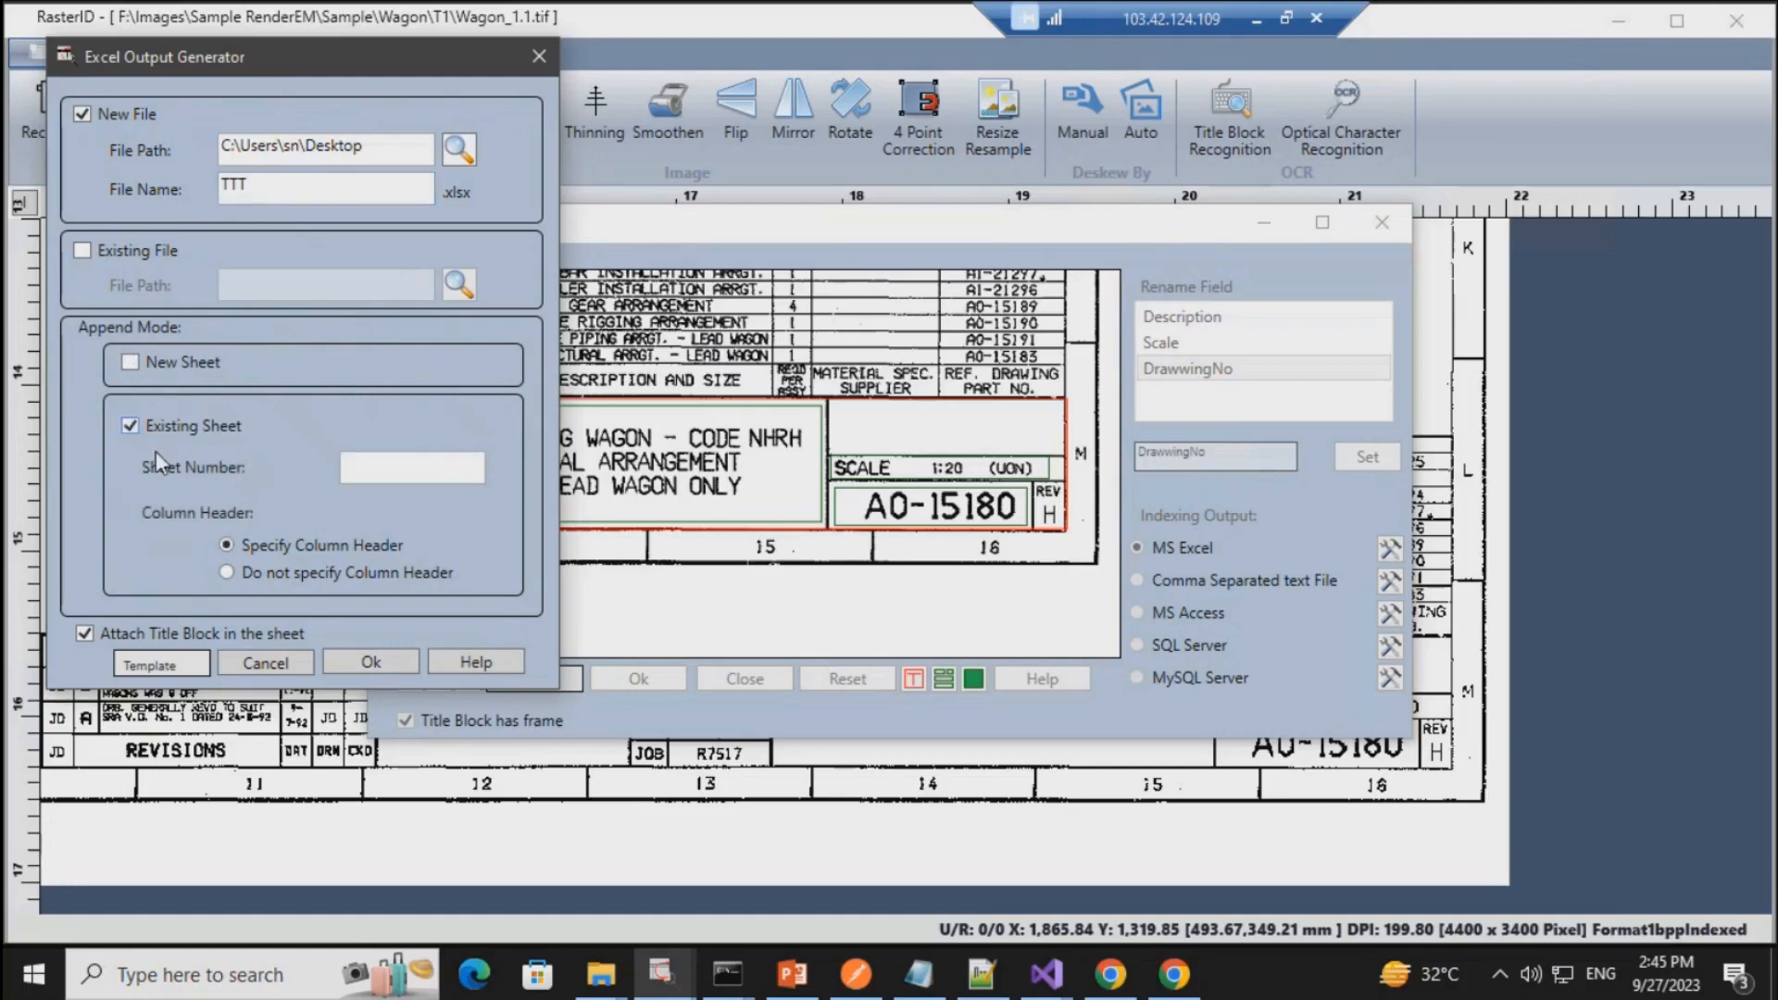
{"action": "left_click", "coordinate": [378, 467]}
{"action": "type", "text": "1"}
{"action": "left_click", "coordinate": [226, 572]}
Step: Save the Excel output settings as the template TTT.osf and accept the output configuration
{"action": "left_click", "coordinate": [155, 663]}
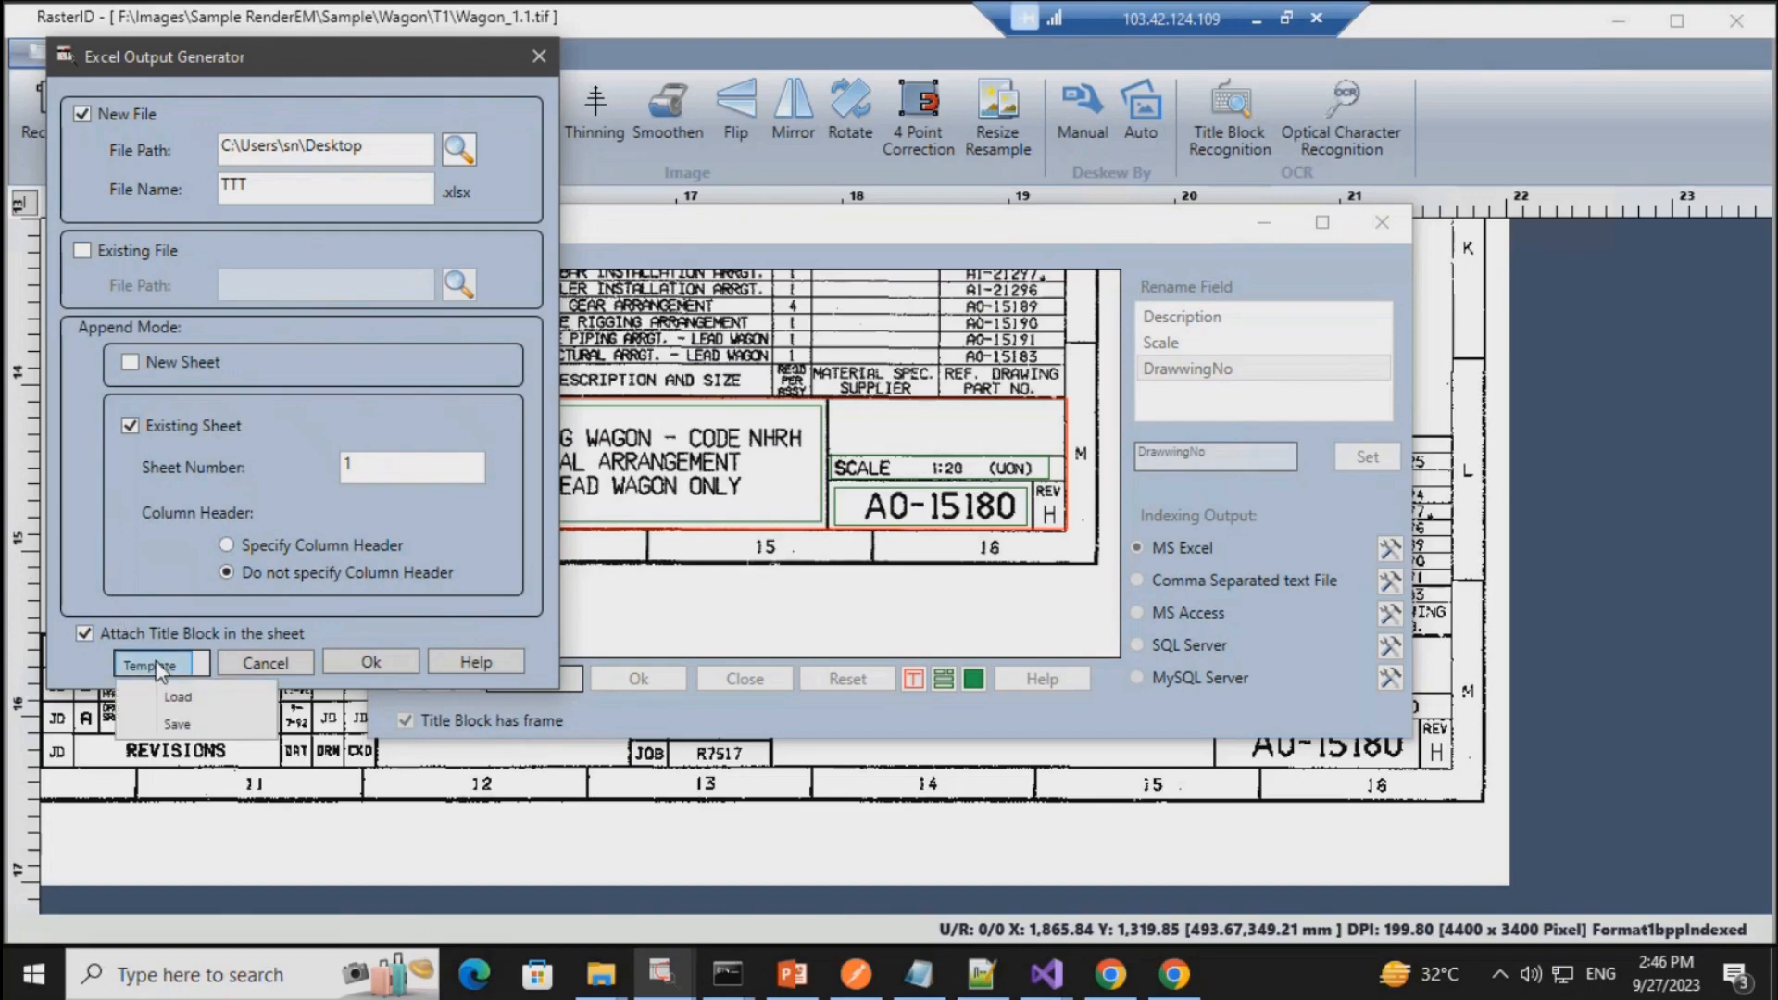
{"action": "left_click", "coordinate": [179, 725]}
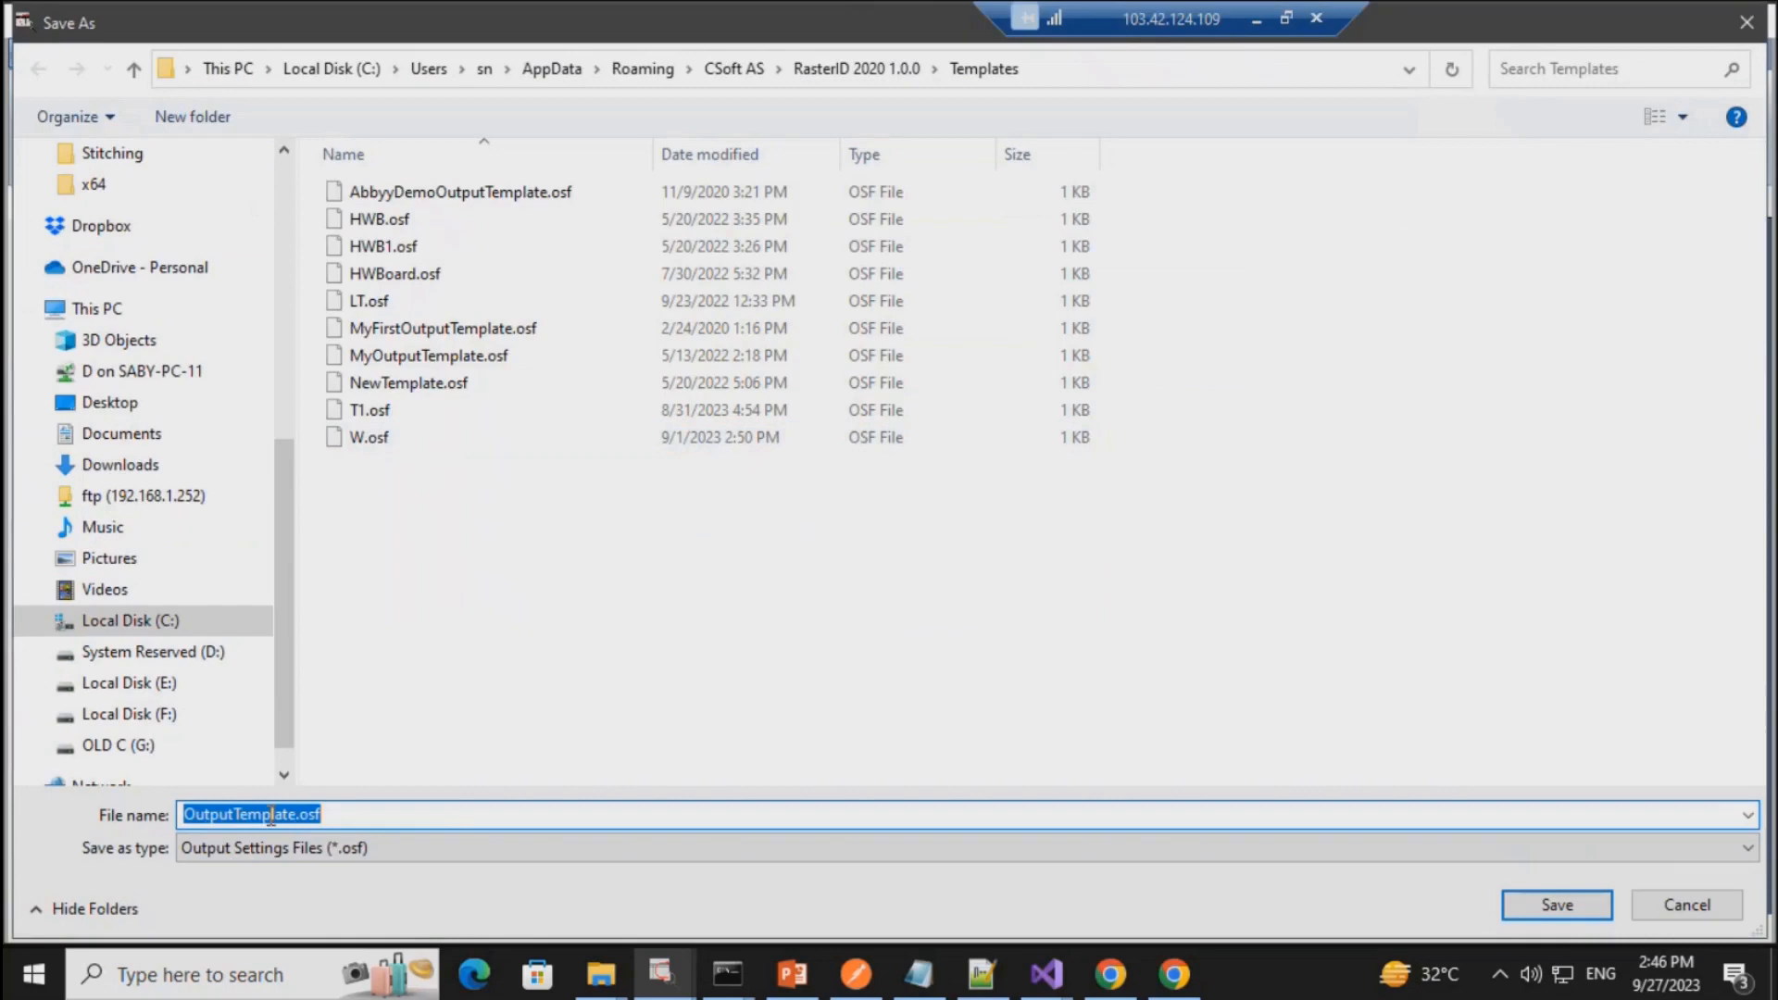
{"action": "left_click", "coordinate": [272, 814]}
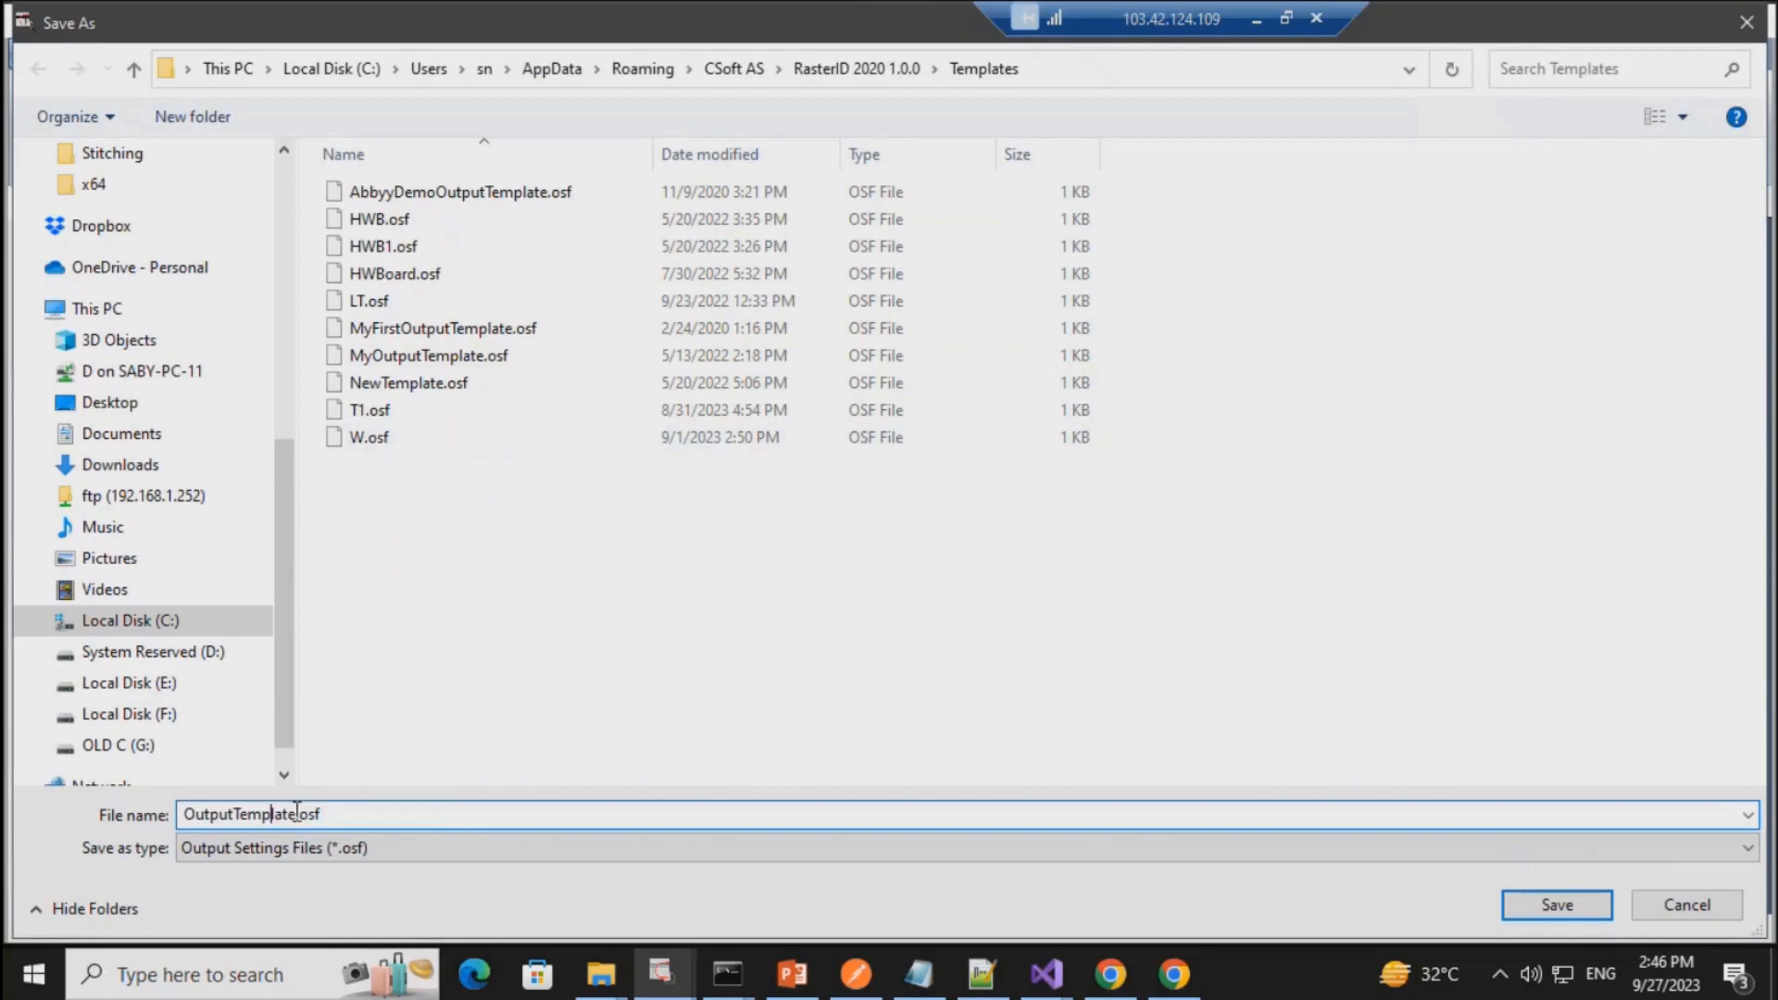
{"action": "left_click_drag", "start_coordinate": [296, 813], "coordinate": [121, 794]}
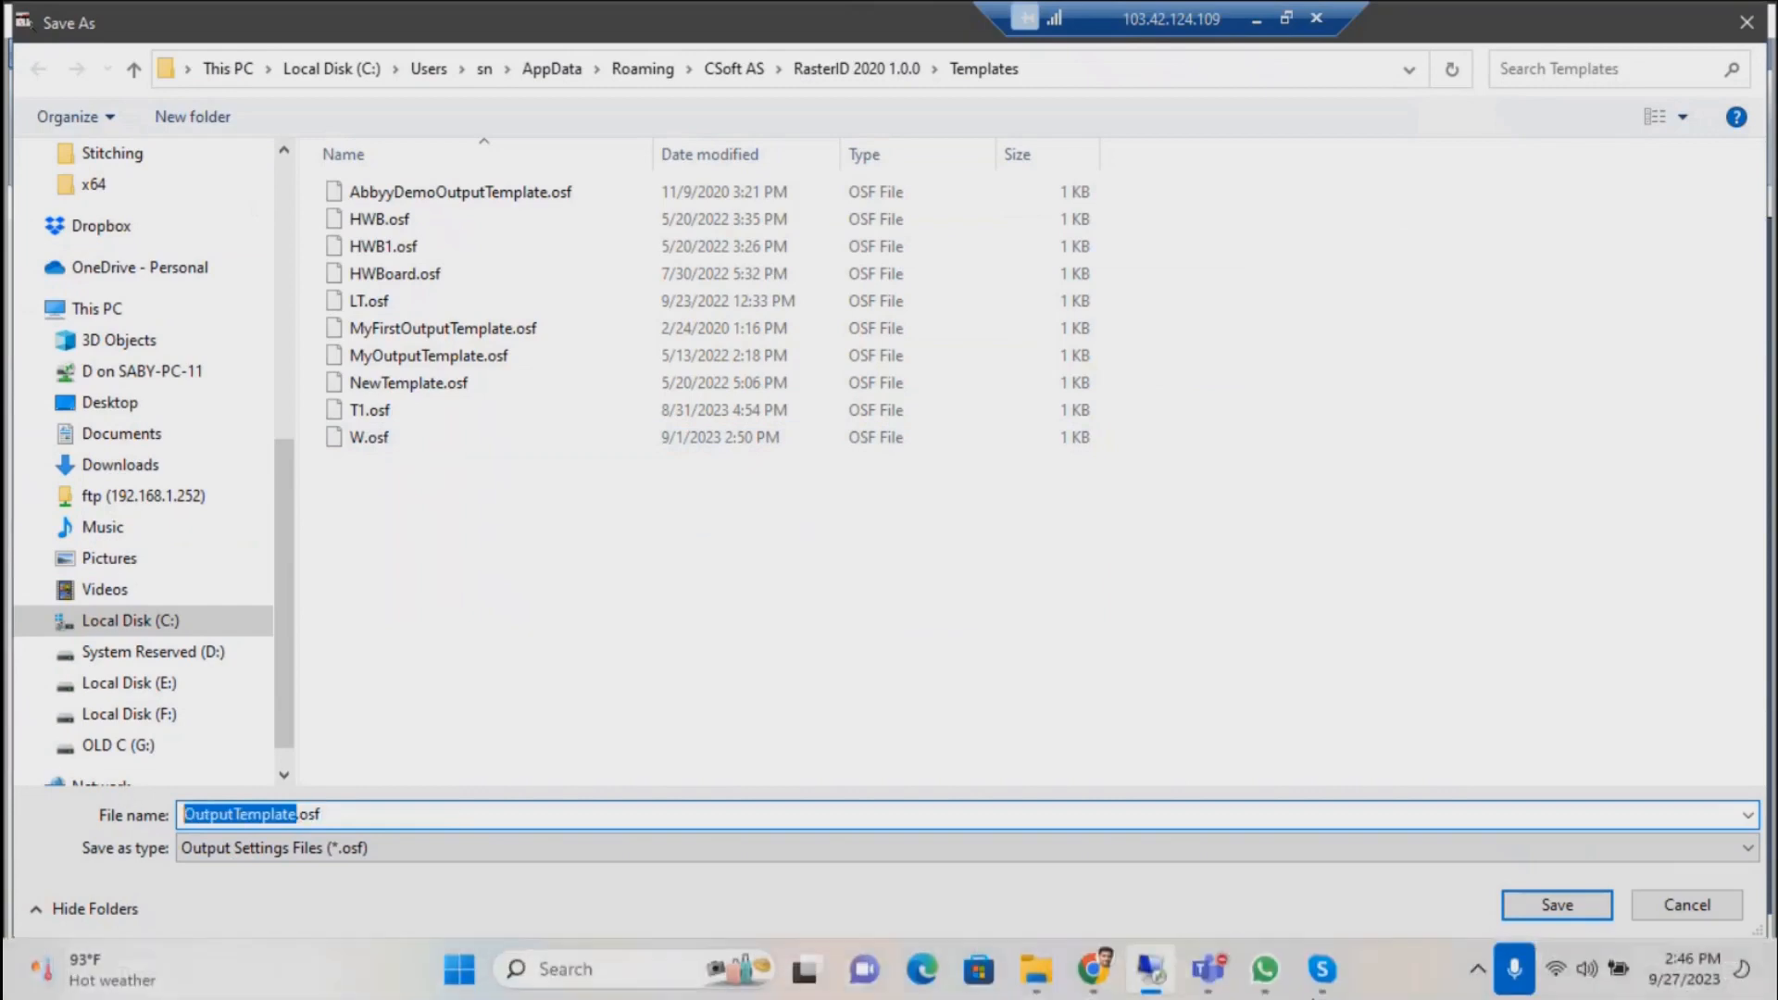
{"action": "type", "text": "TTT"}
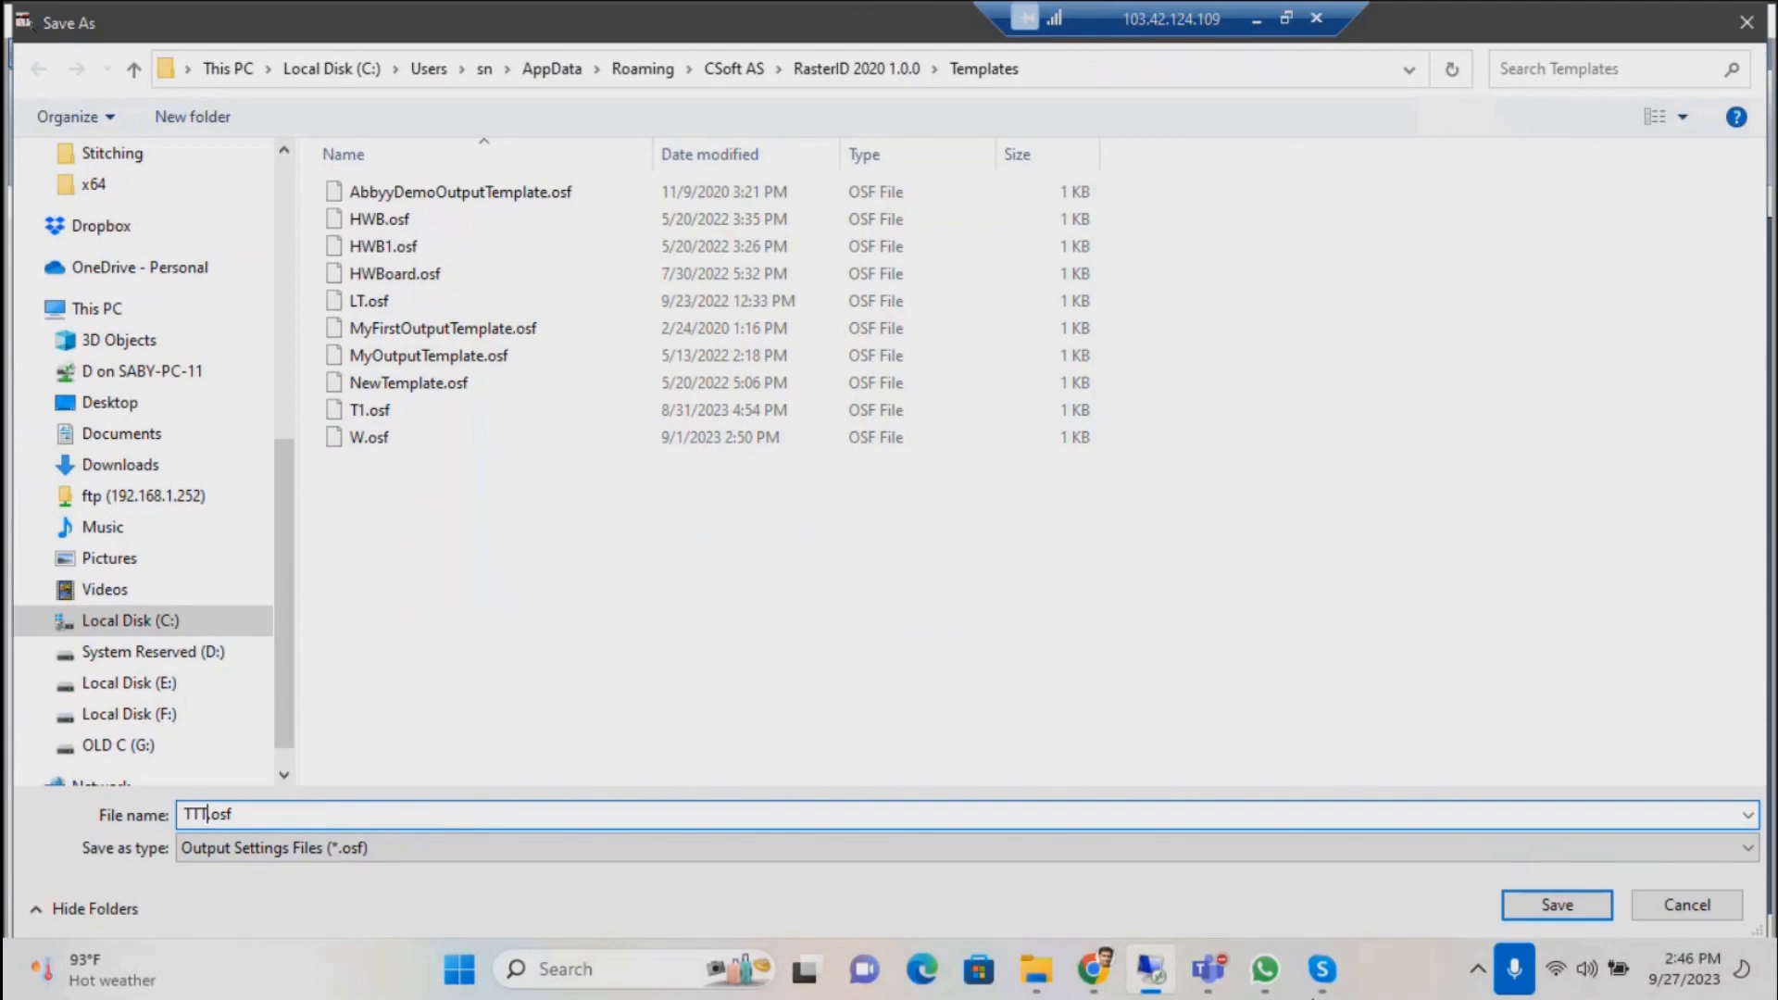
{"action": "left_click", "coordinate": [1580, 910]}
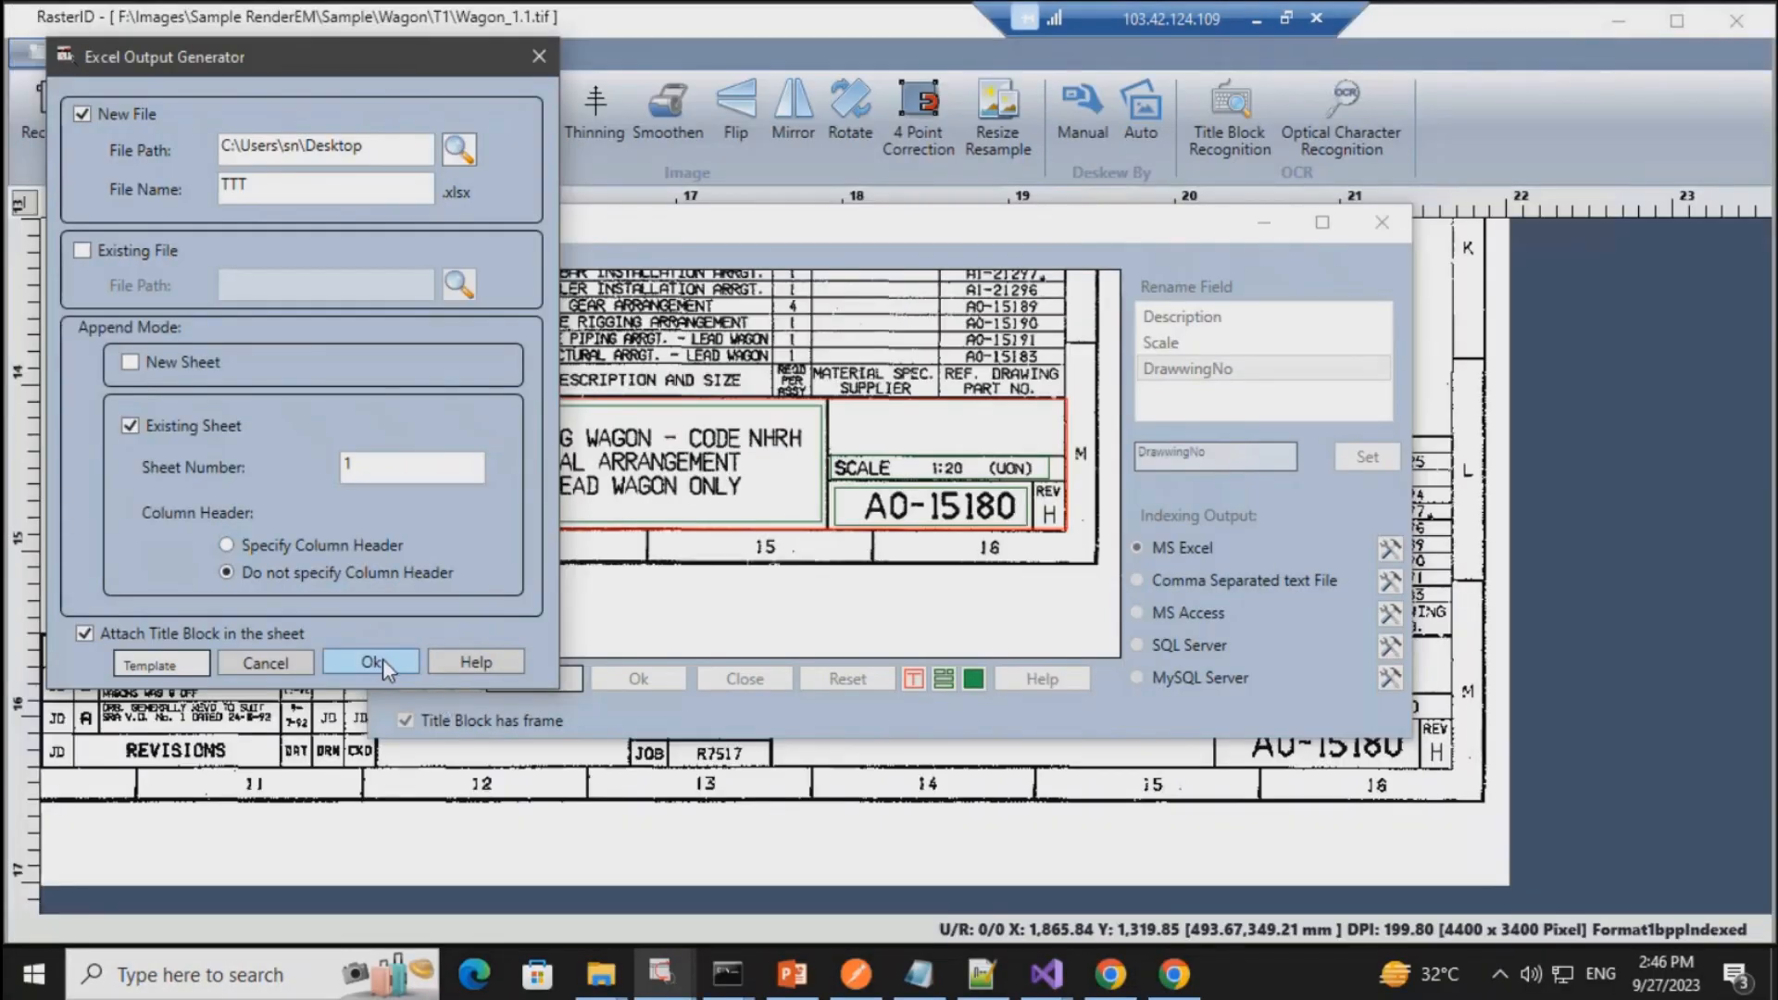
{"action": "left_click", "coordinate": [381, 664]}
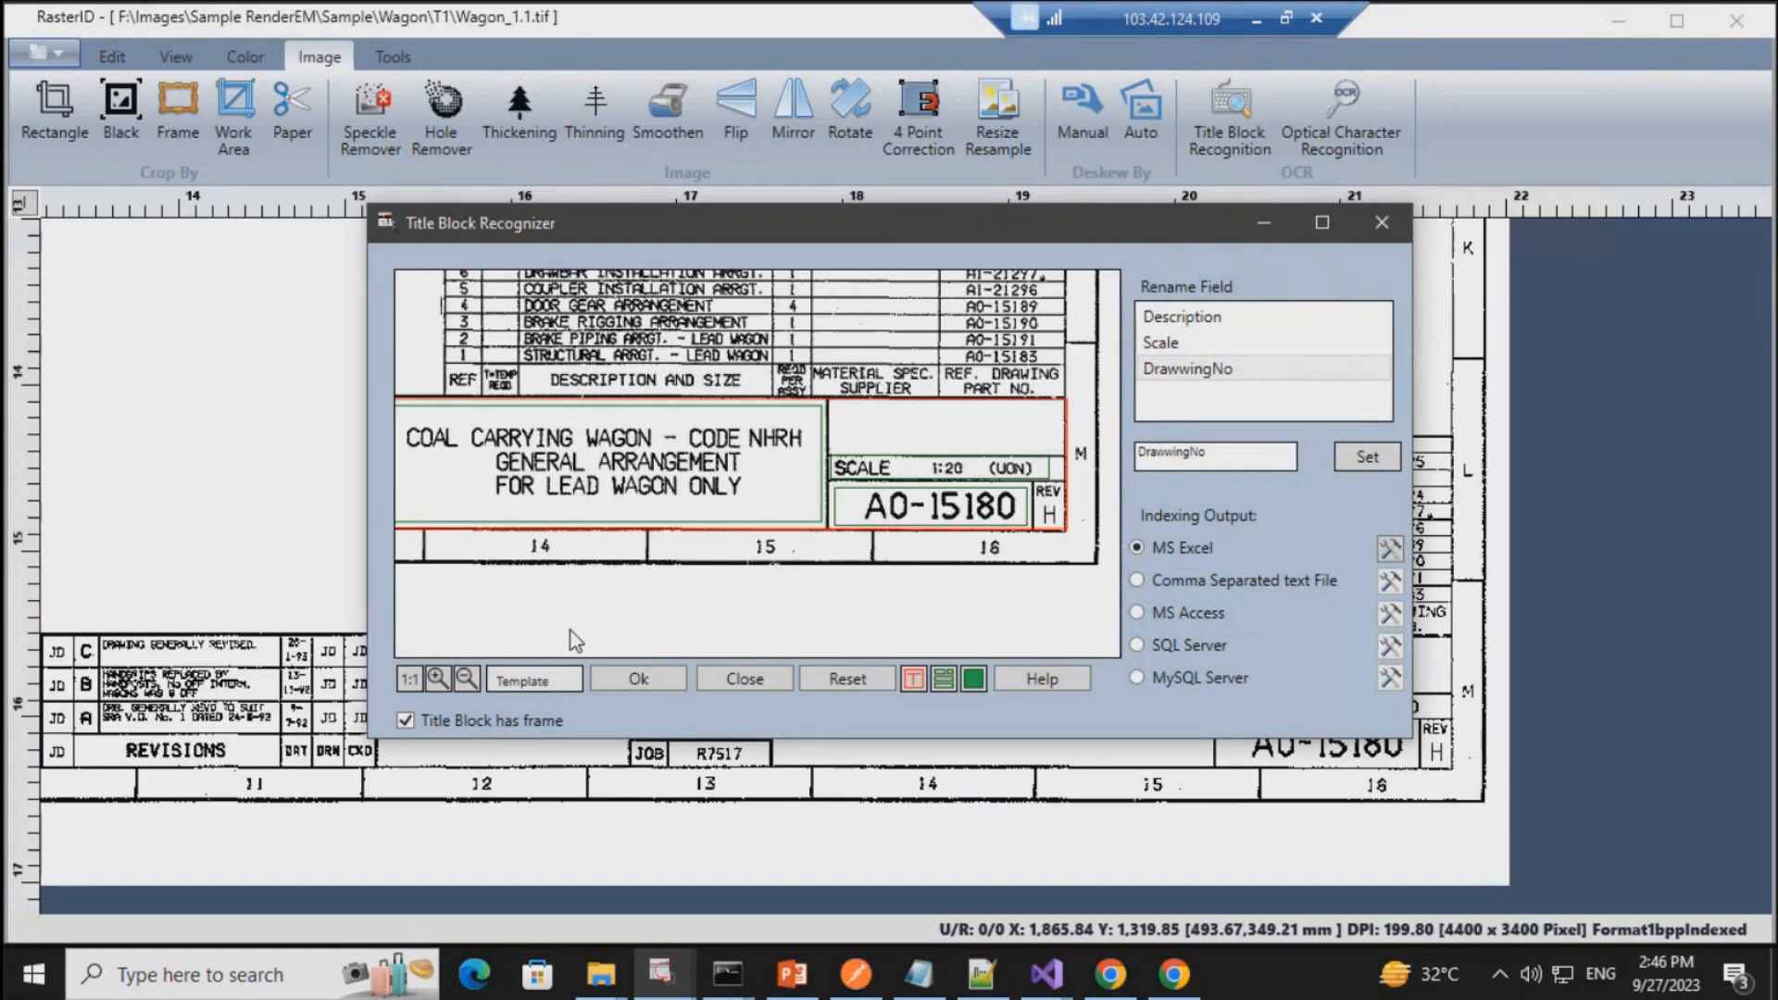
Step: Run the title block recognition and save the recognized Description text
{"action": "left_click", "coordinate": [634, 678]}
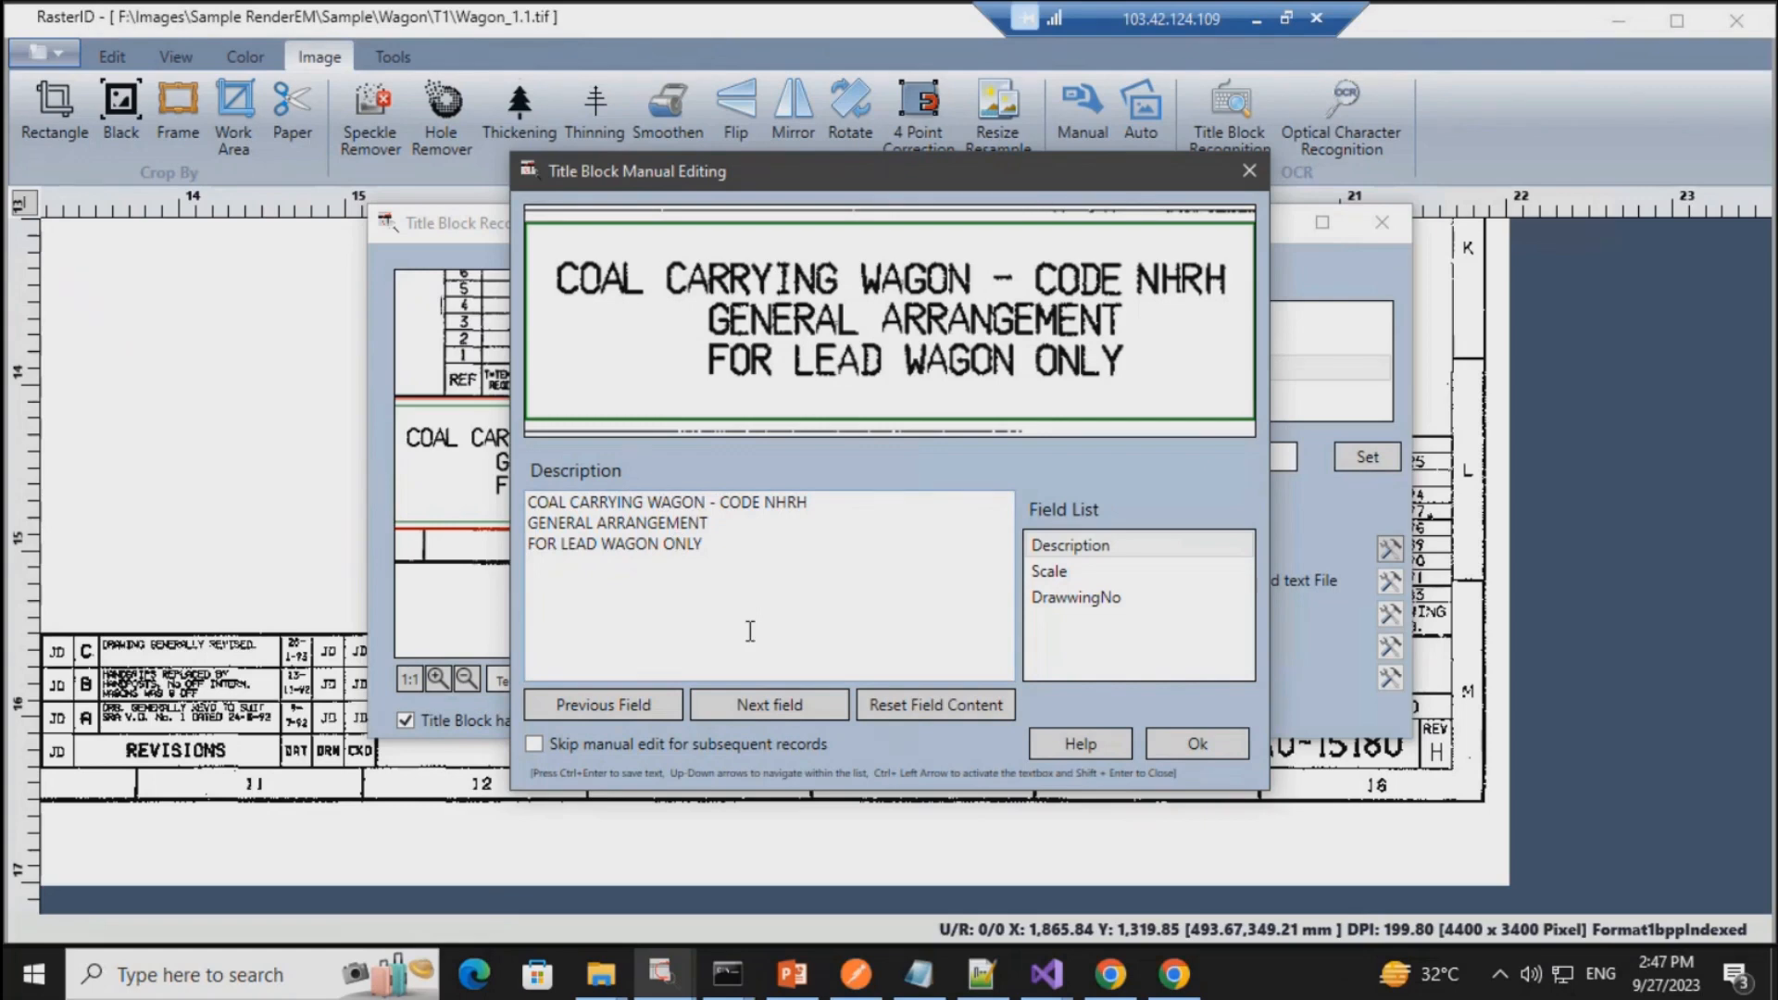
{"action": "key", "text": "ctrl+Return"}
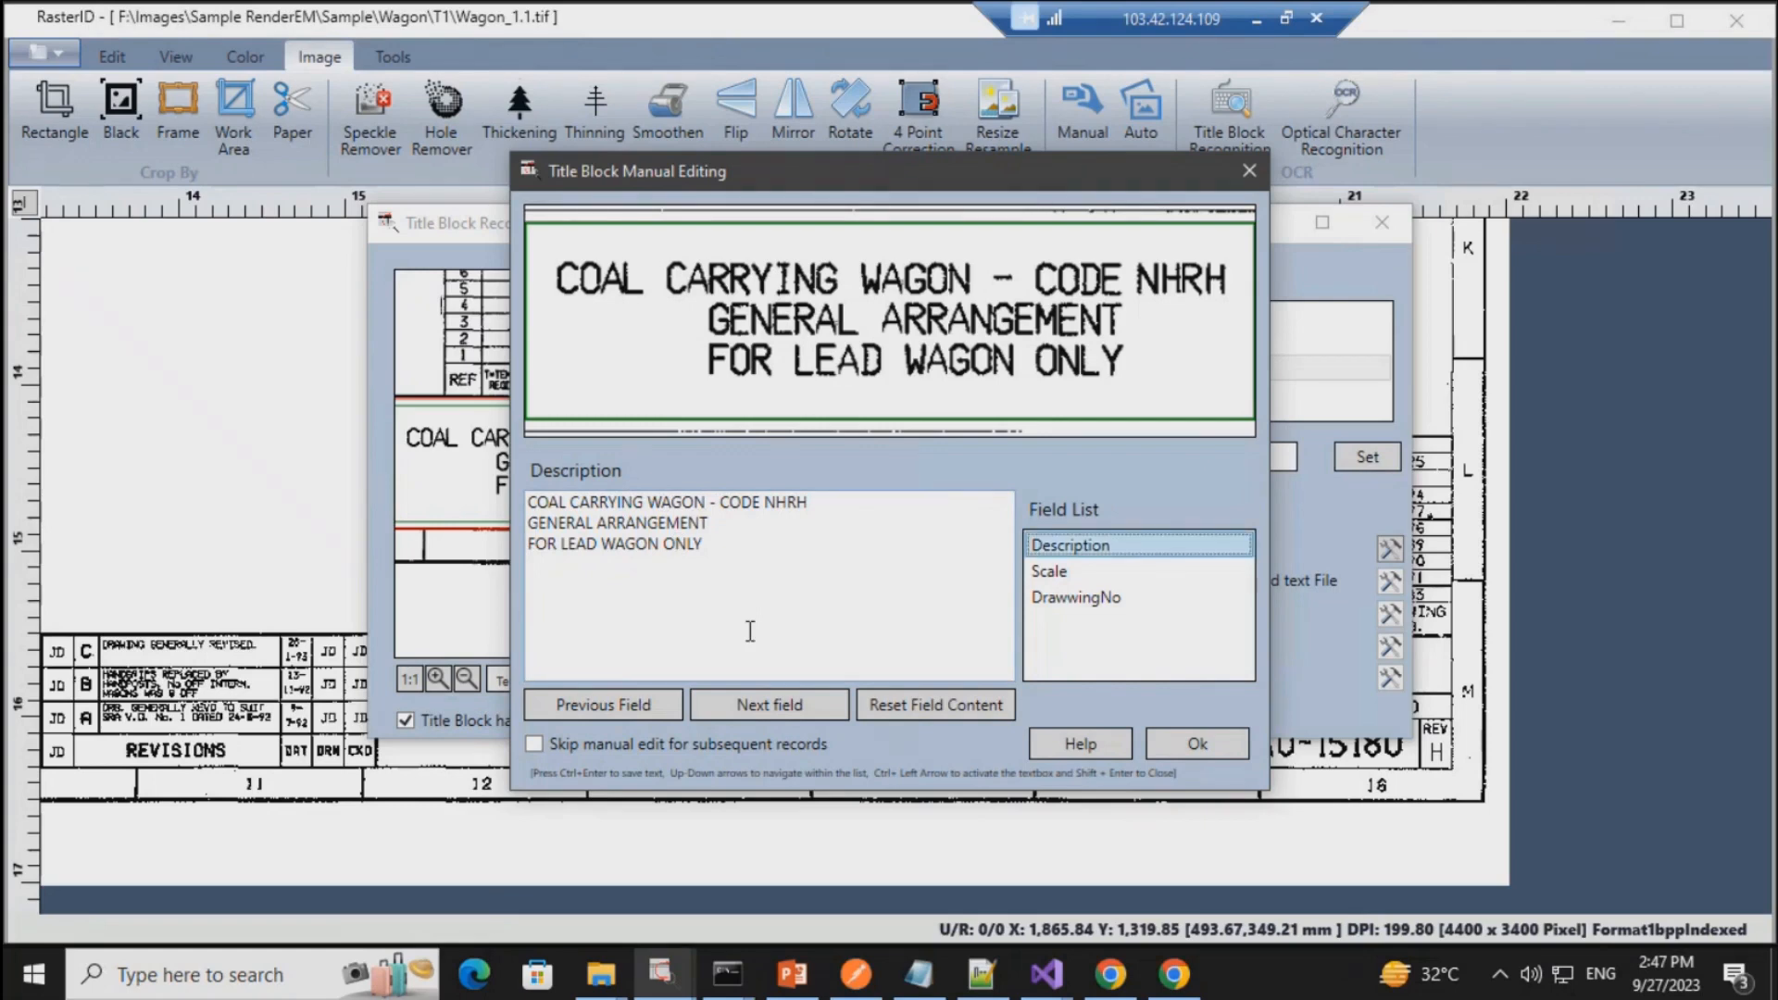
Step: Correct the recognized Scale field text to SCALE 1:20 (UON)
{"action": "key", "text": "Down"}
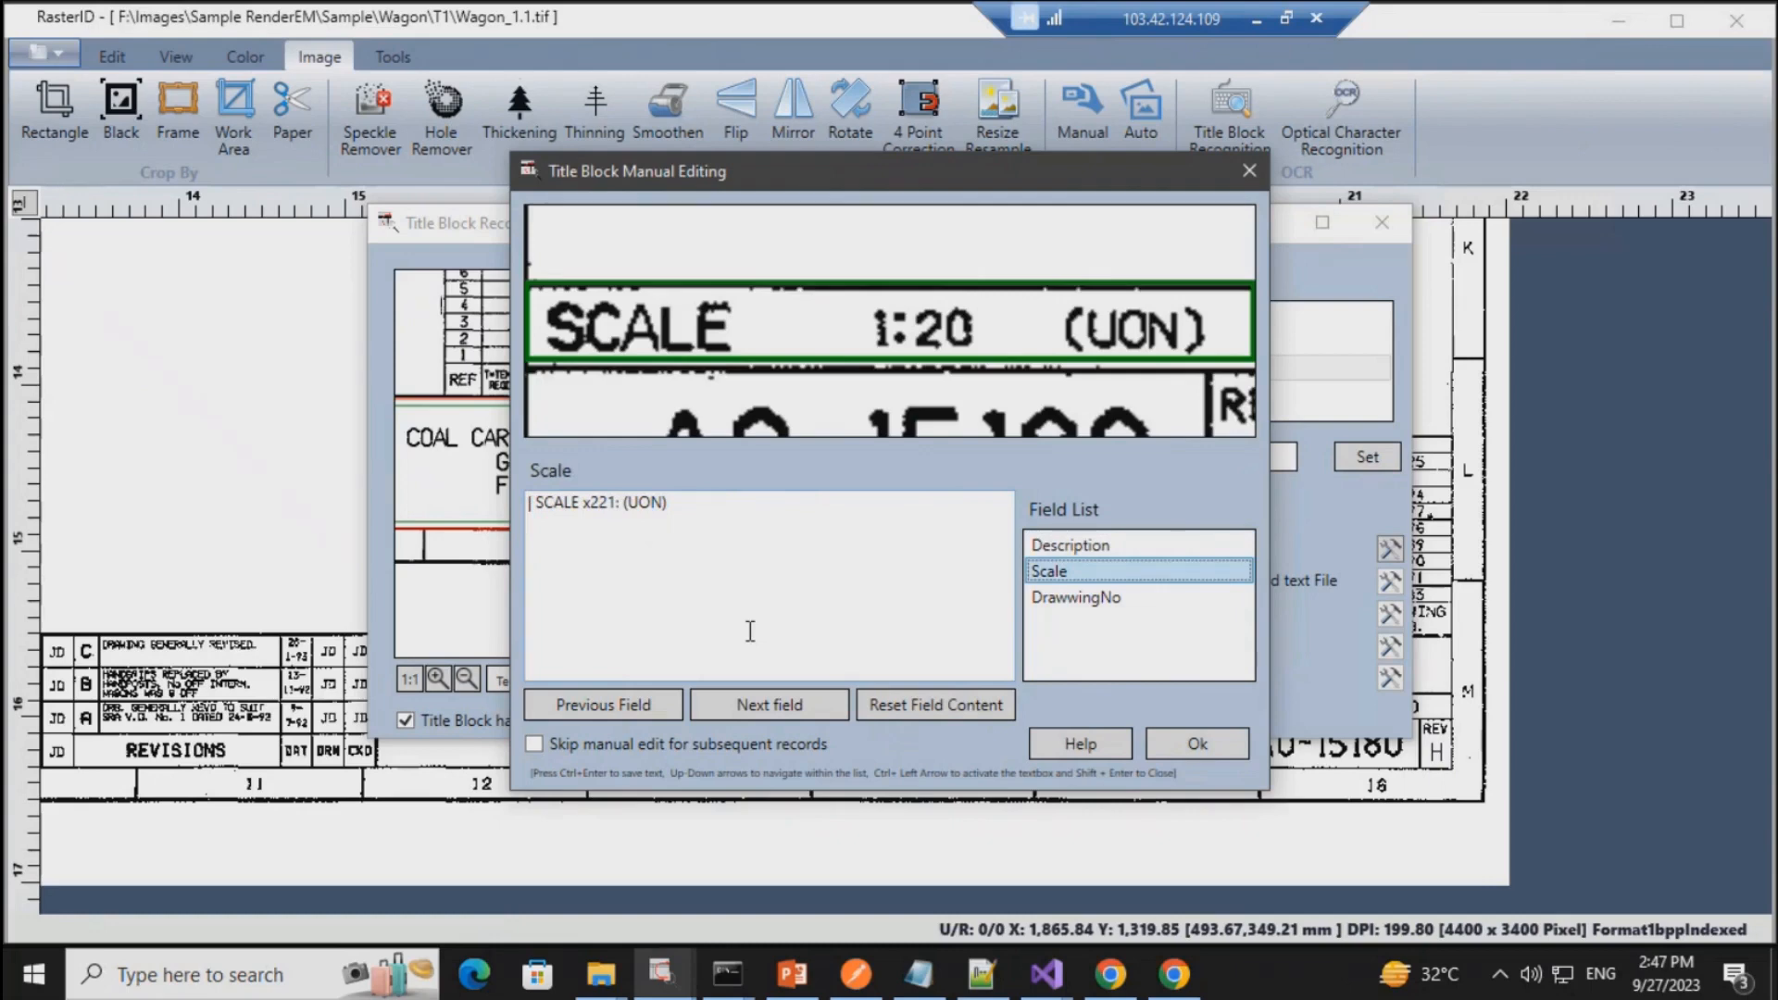
{"action": "left_click", "coordinate": [539, 502]}
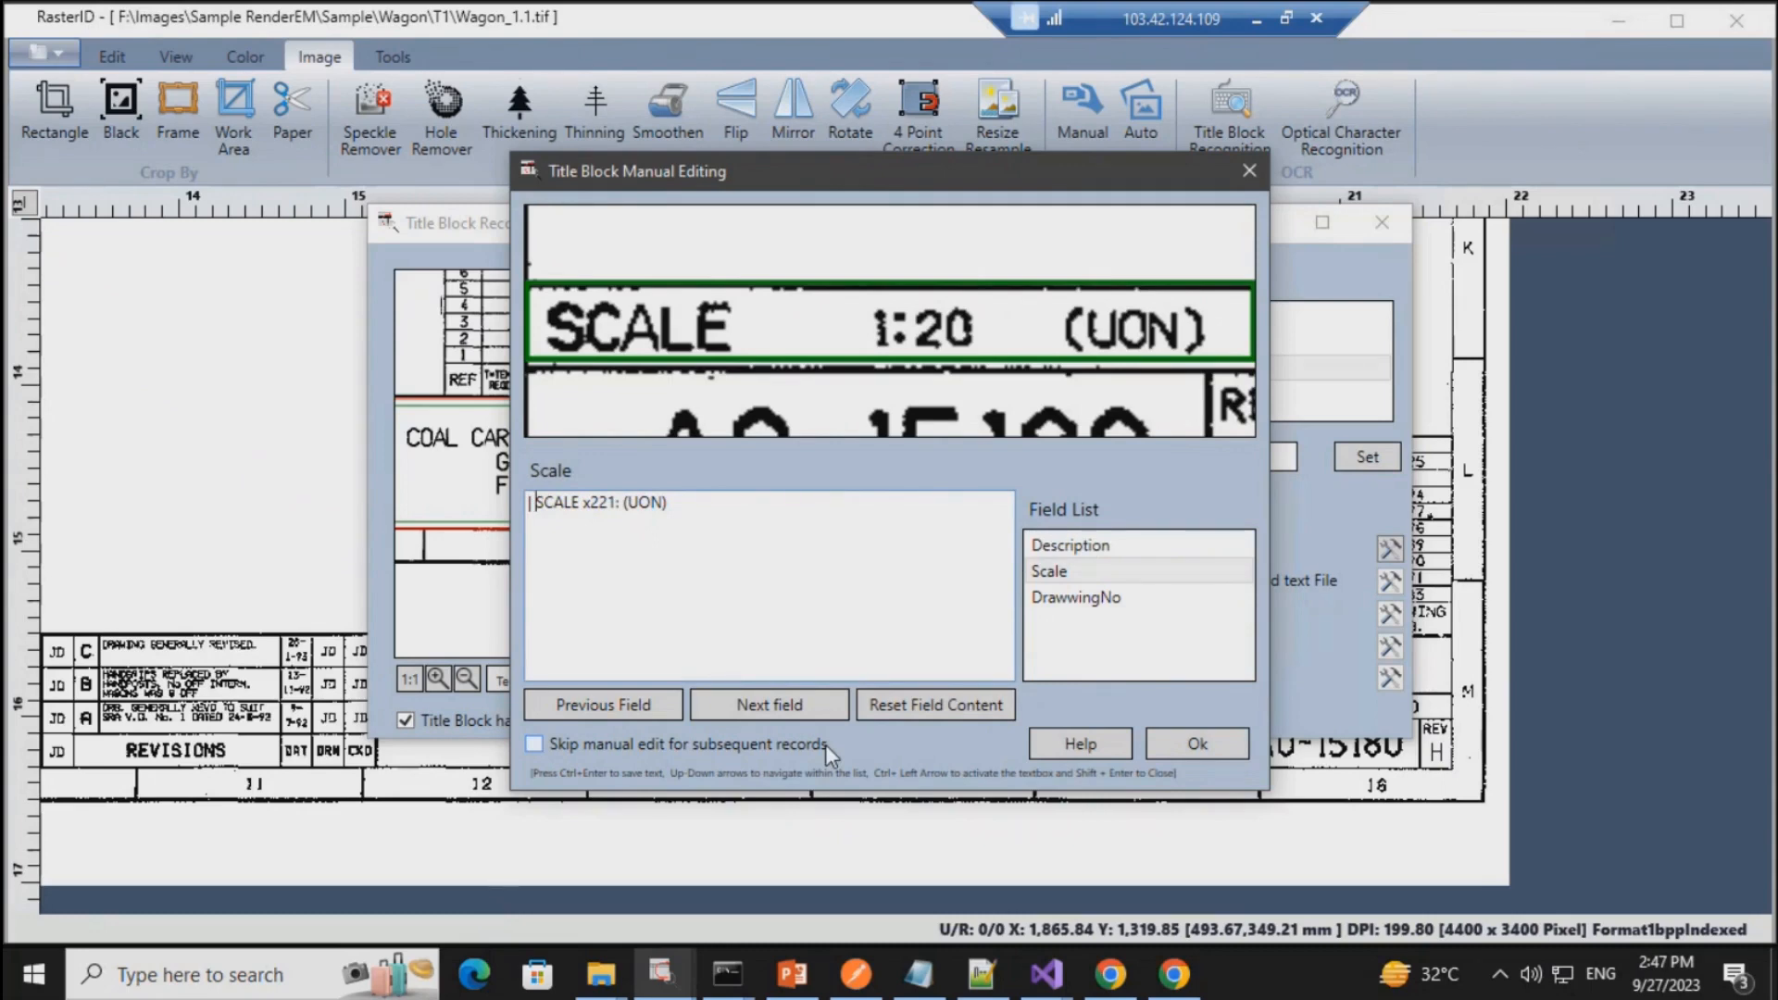
{"action": "key", "text": "BackSpace"}
{"action": "left_click_drag", "start_coordinate": [575, 502], "coordinate": [611, 502]}
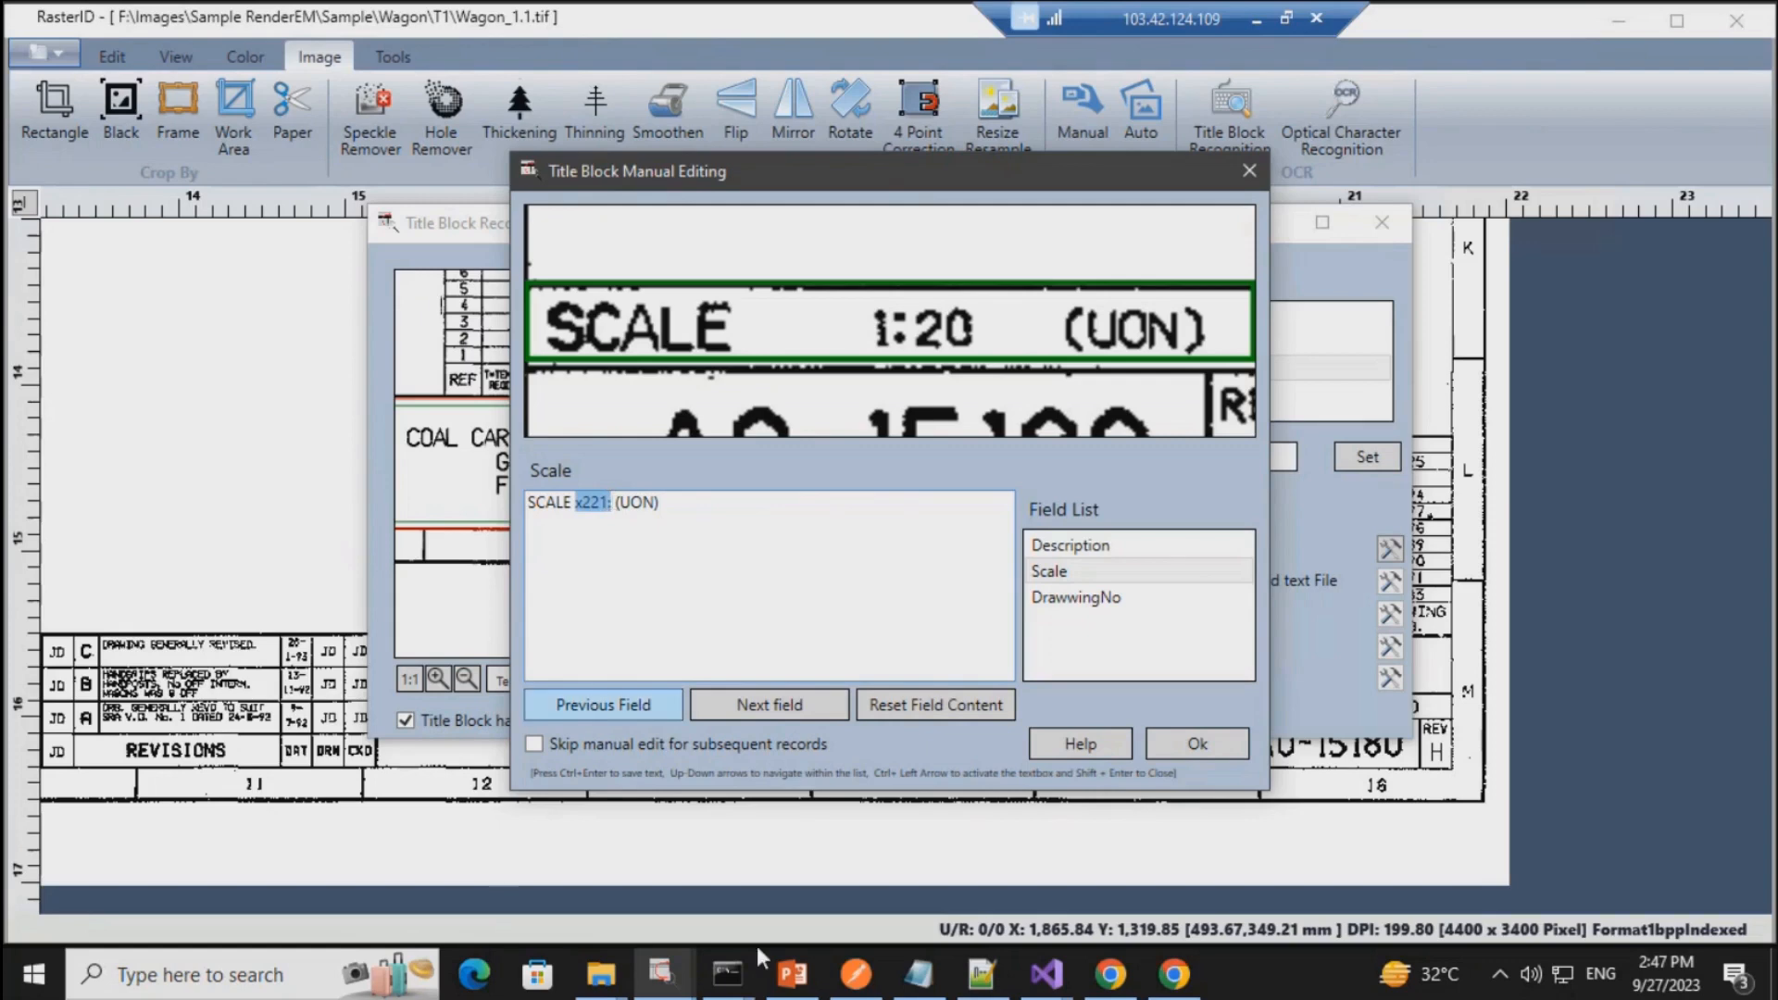
{"action": "type", "text": "1:20"}
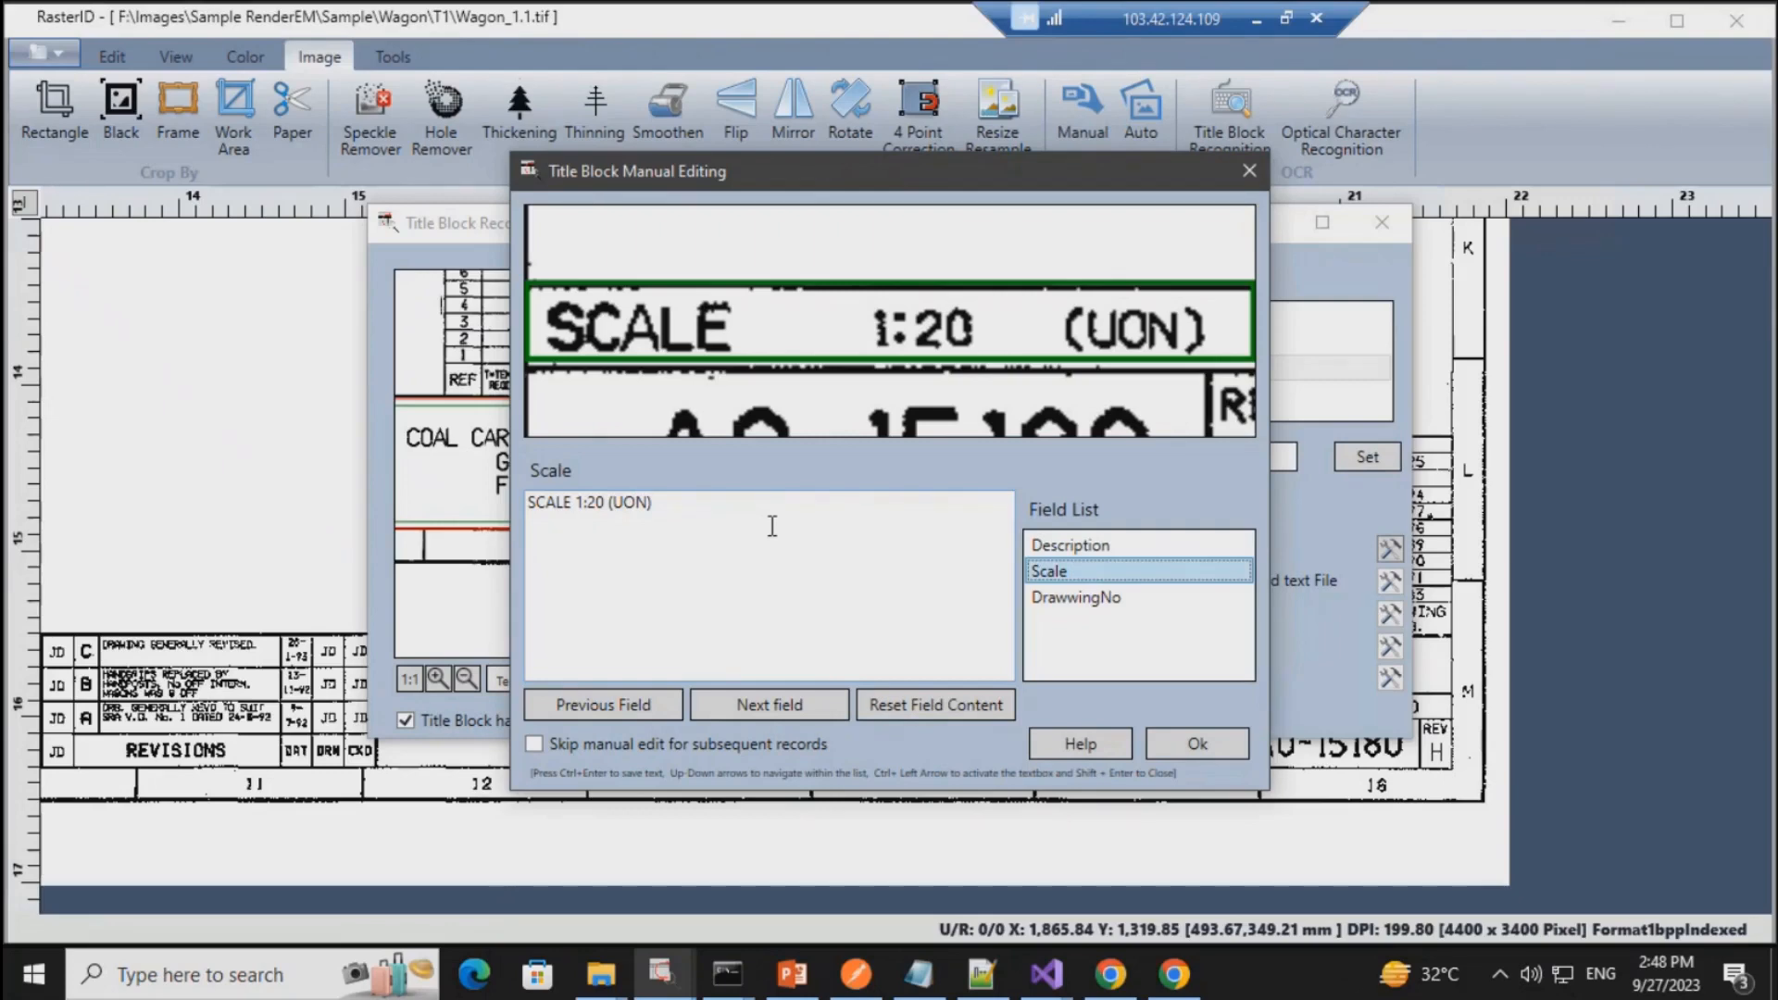
Step: Correct the DrawwingNo field text to A0-15180 and export the title block data to Excel
{"action": "key", "text": "Down"}
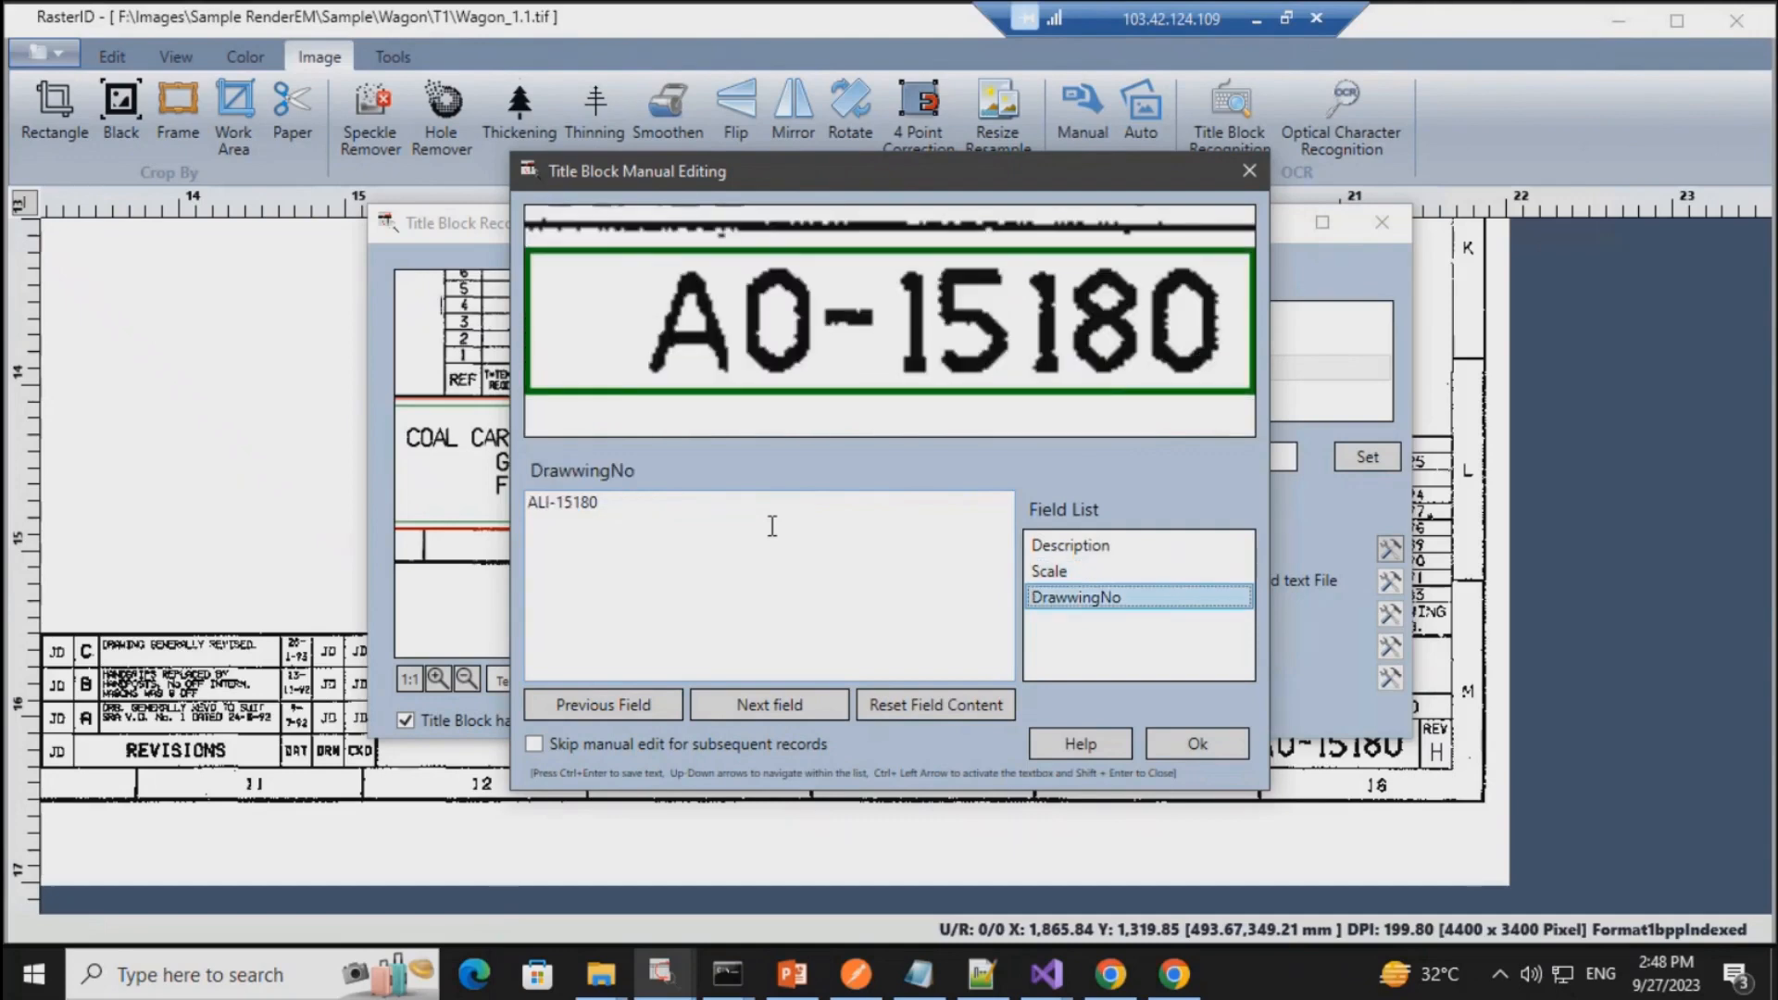
{"action": "left_click", "coordinate": [549, 501]}
{"action": "key", "text": "BackSpace"}
{"action": "key", "text": "BackSpace"}
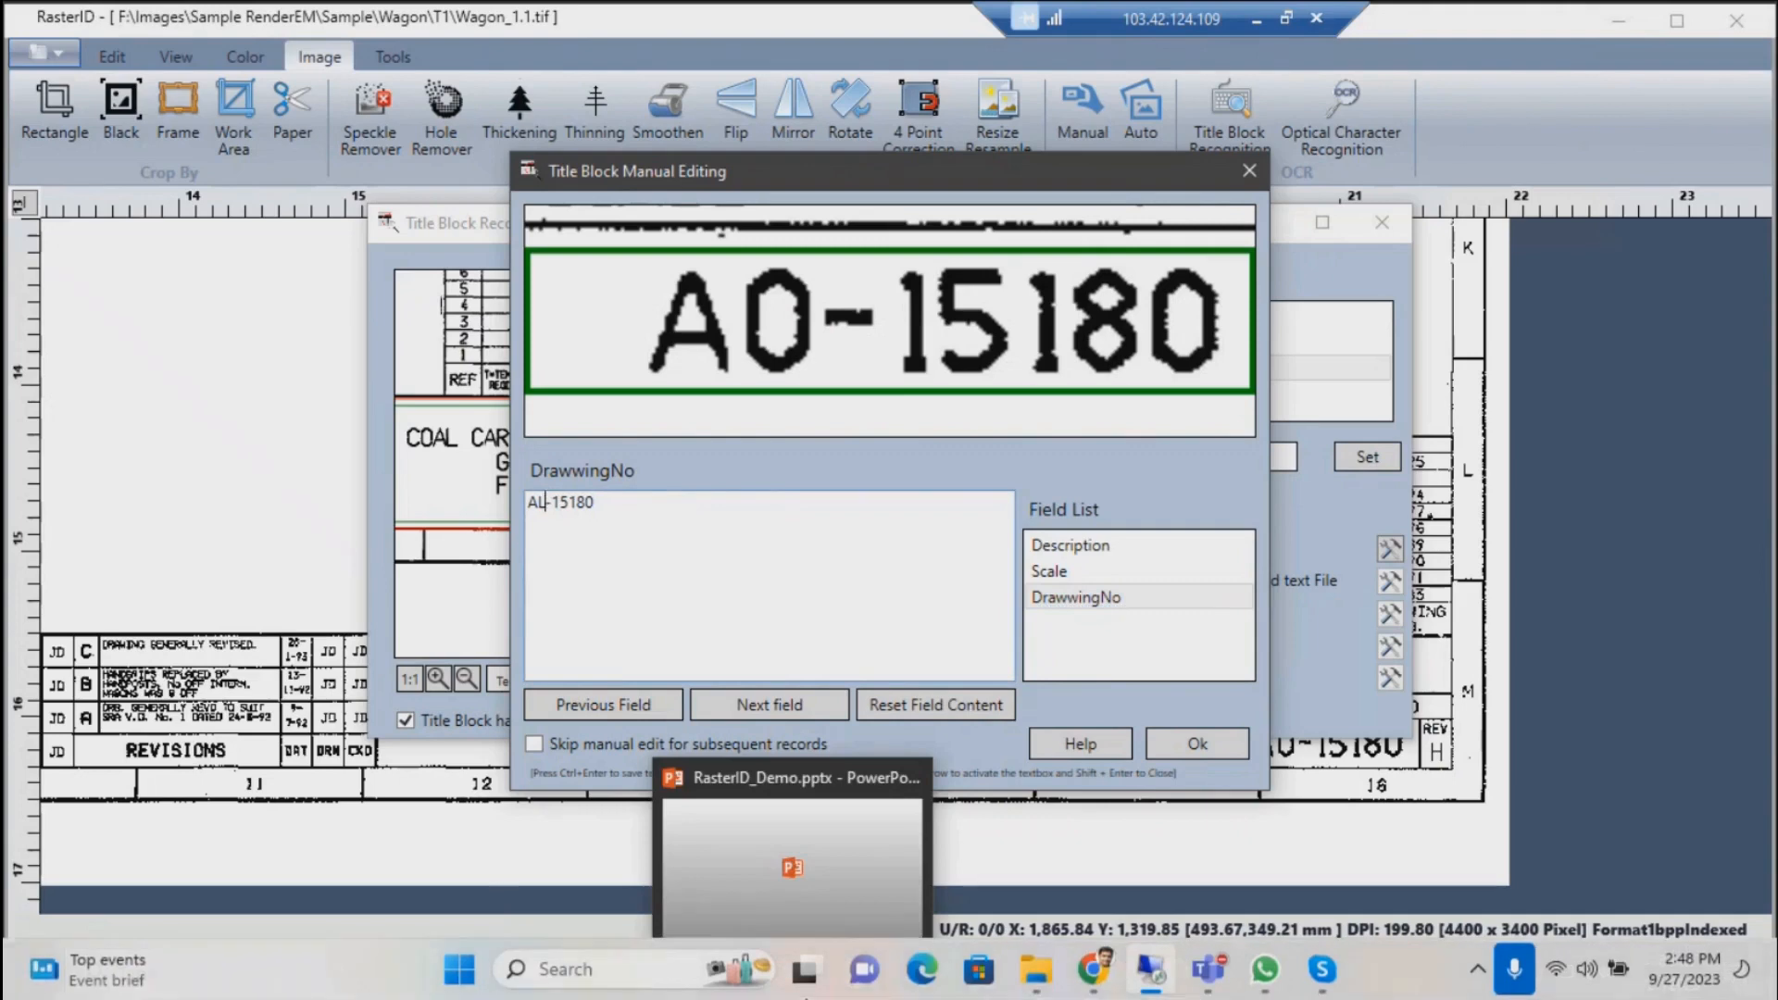
{"action": "type", "text": "0"}
{"action": "key", "text": "ctrl+Return"}
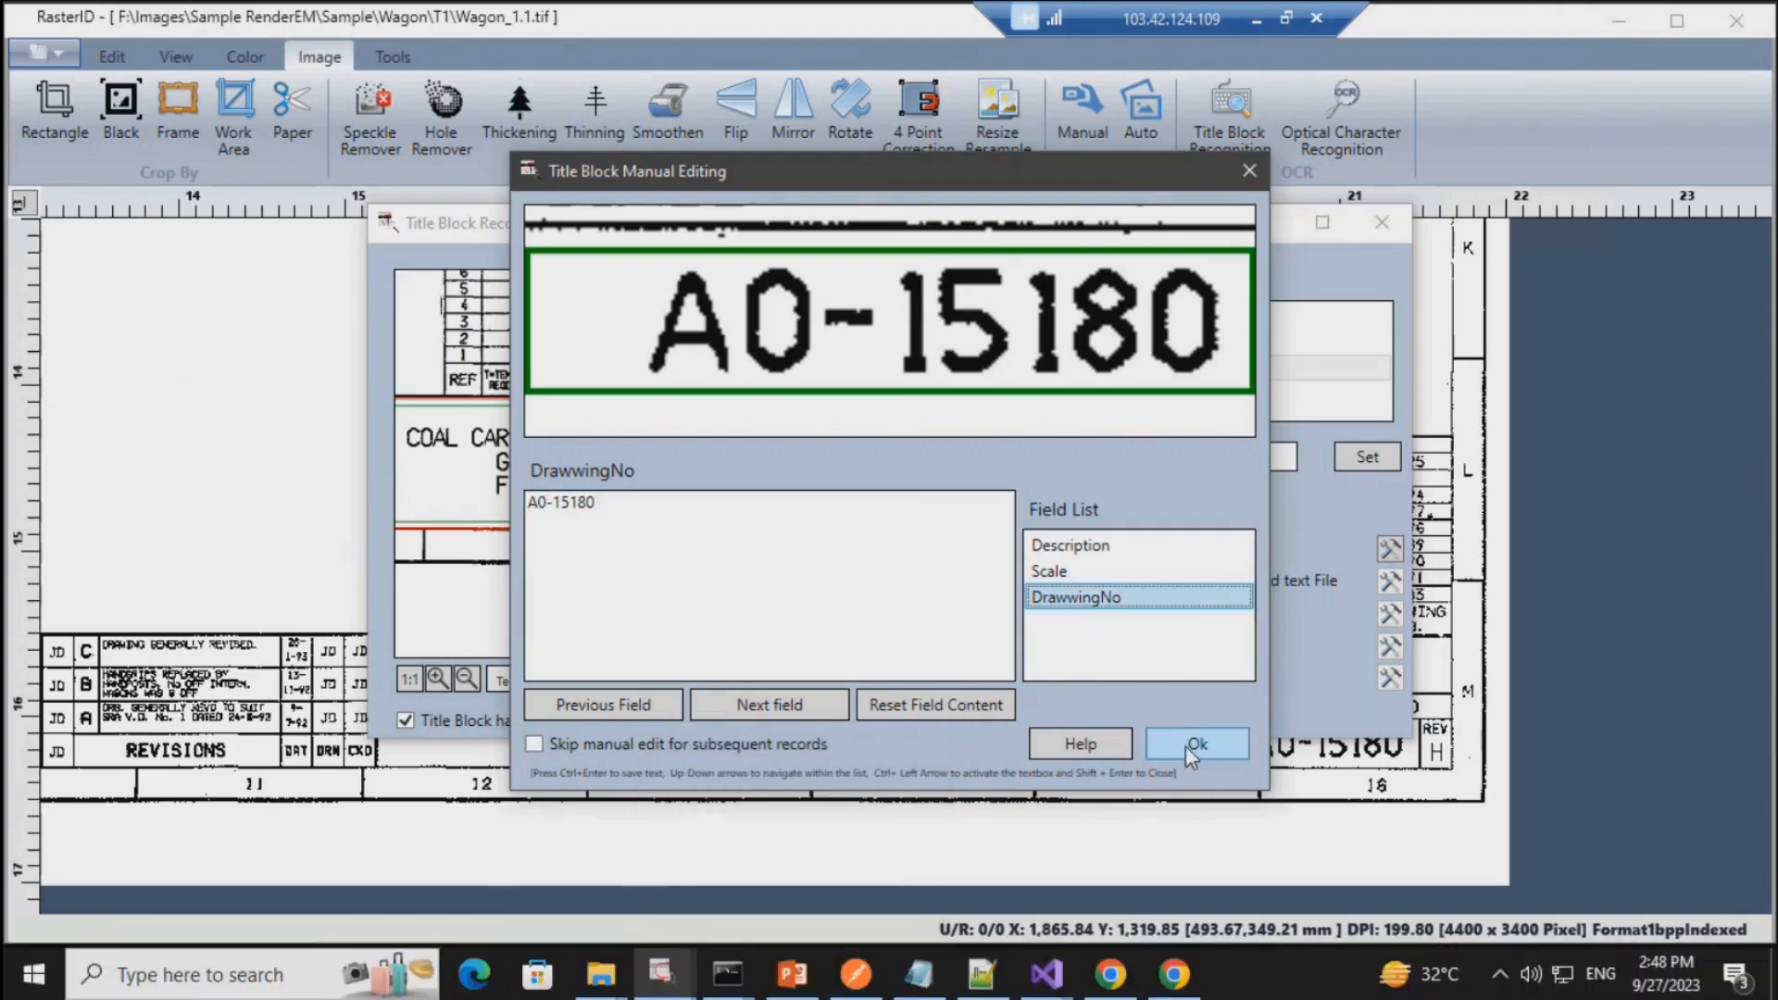
{"action": "left_click", "coordinate": [1185, 746]}
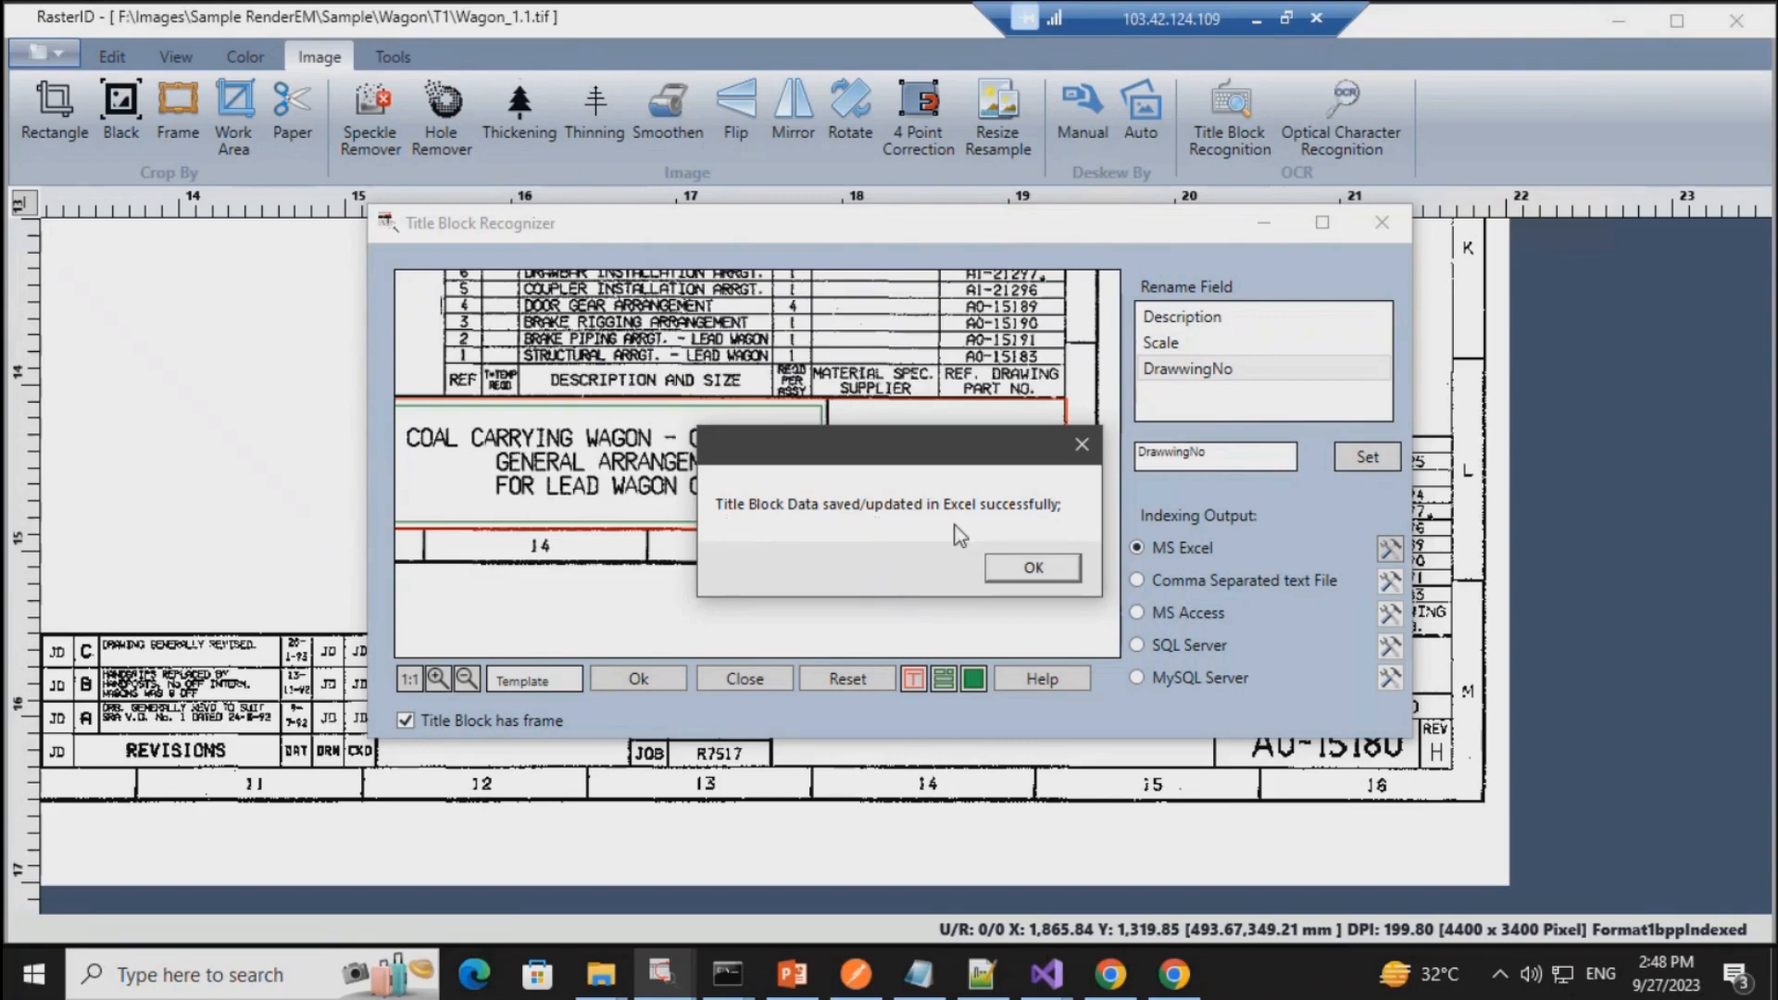
{"action": "left_click", "coordinate": [1021, 578]}
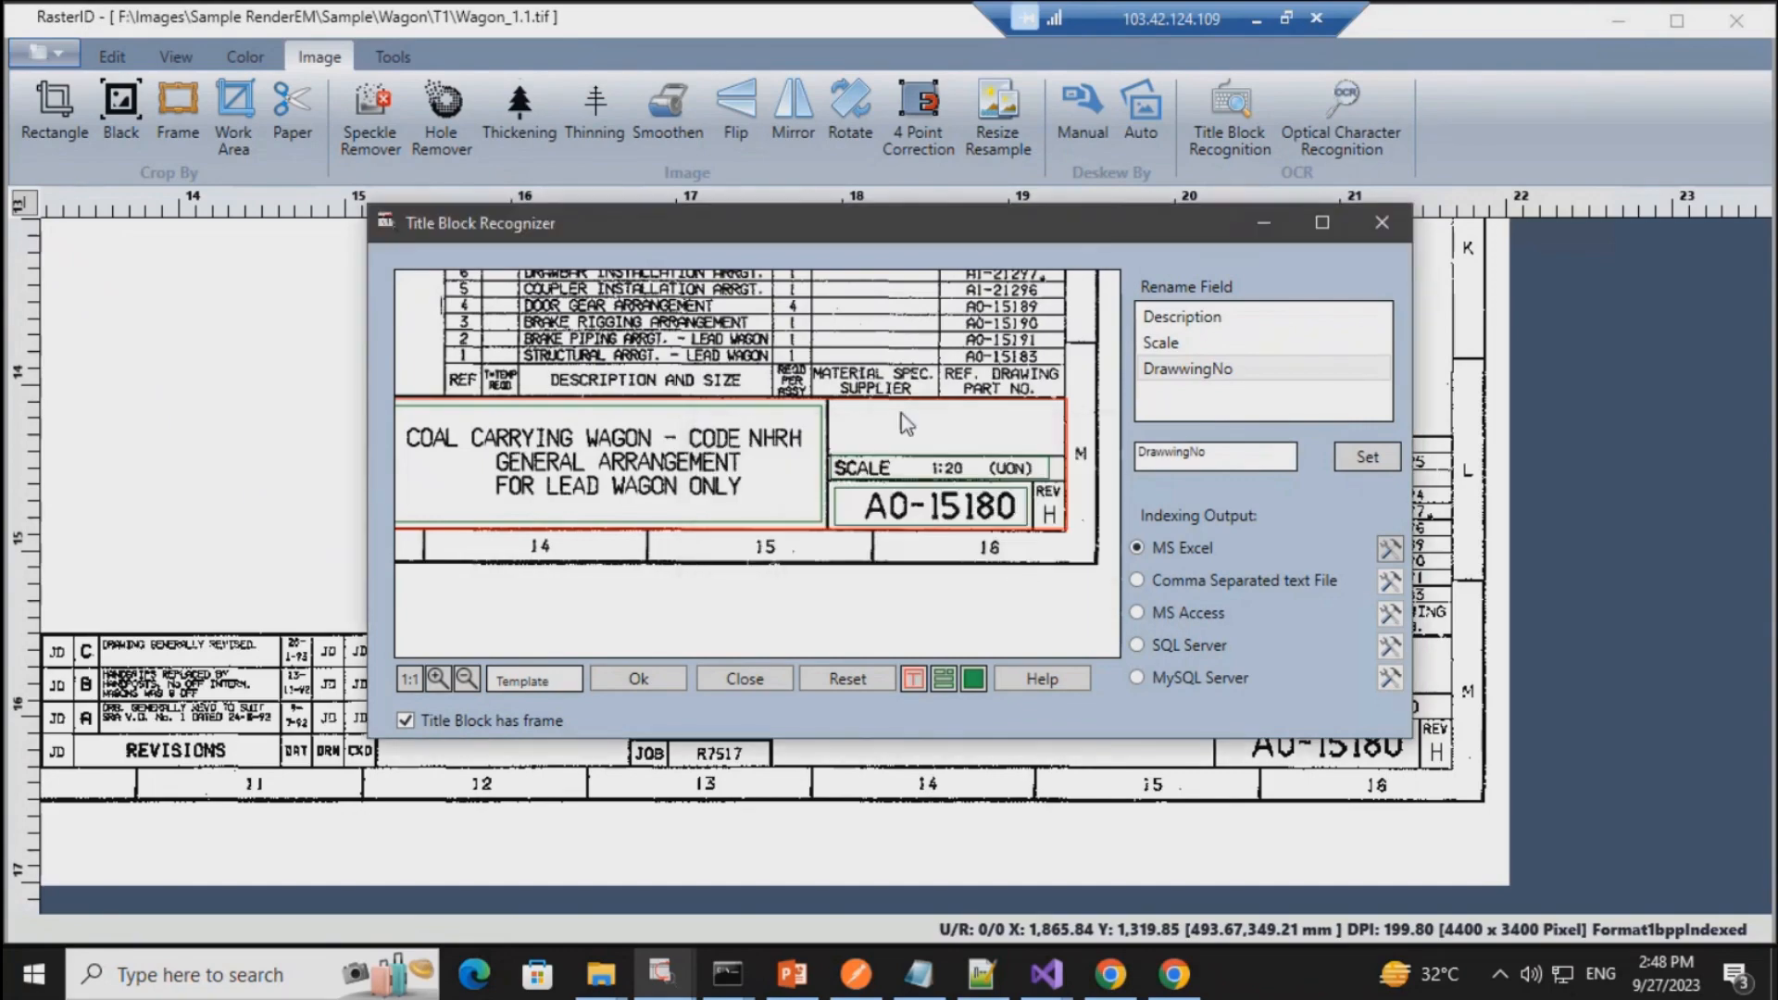
Step: Close the Title Block Recognizer, minimize RasterID and open the exported TTT.xlsx from the desktop in Excel
{"action": "left_click", "coordinate": [1381, 222]}
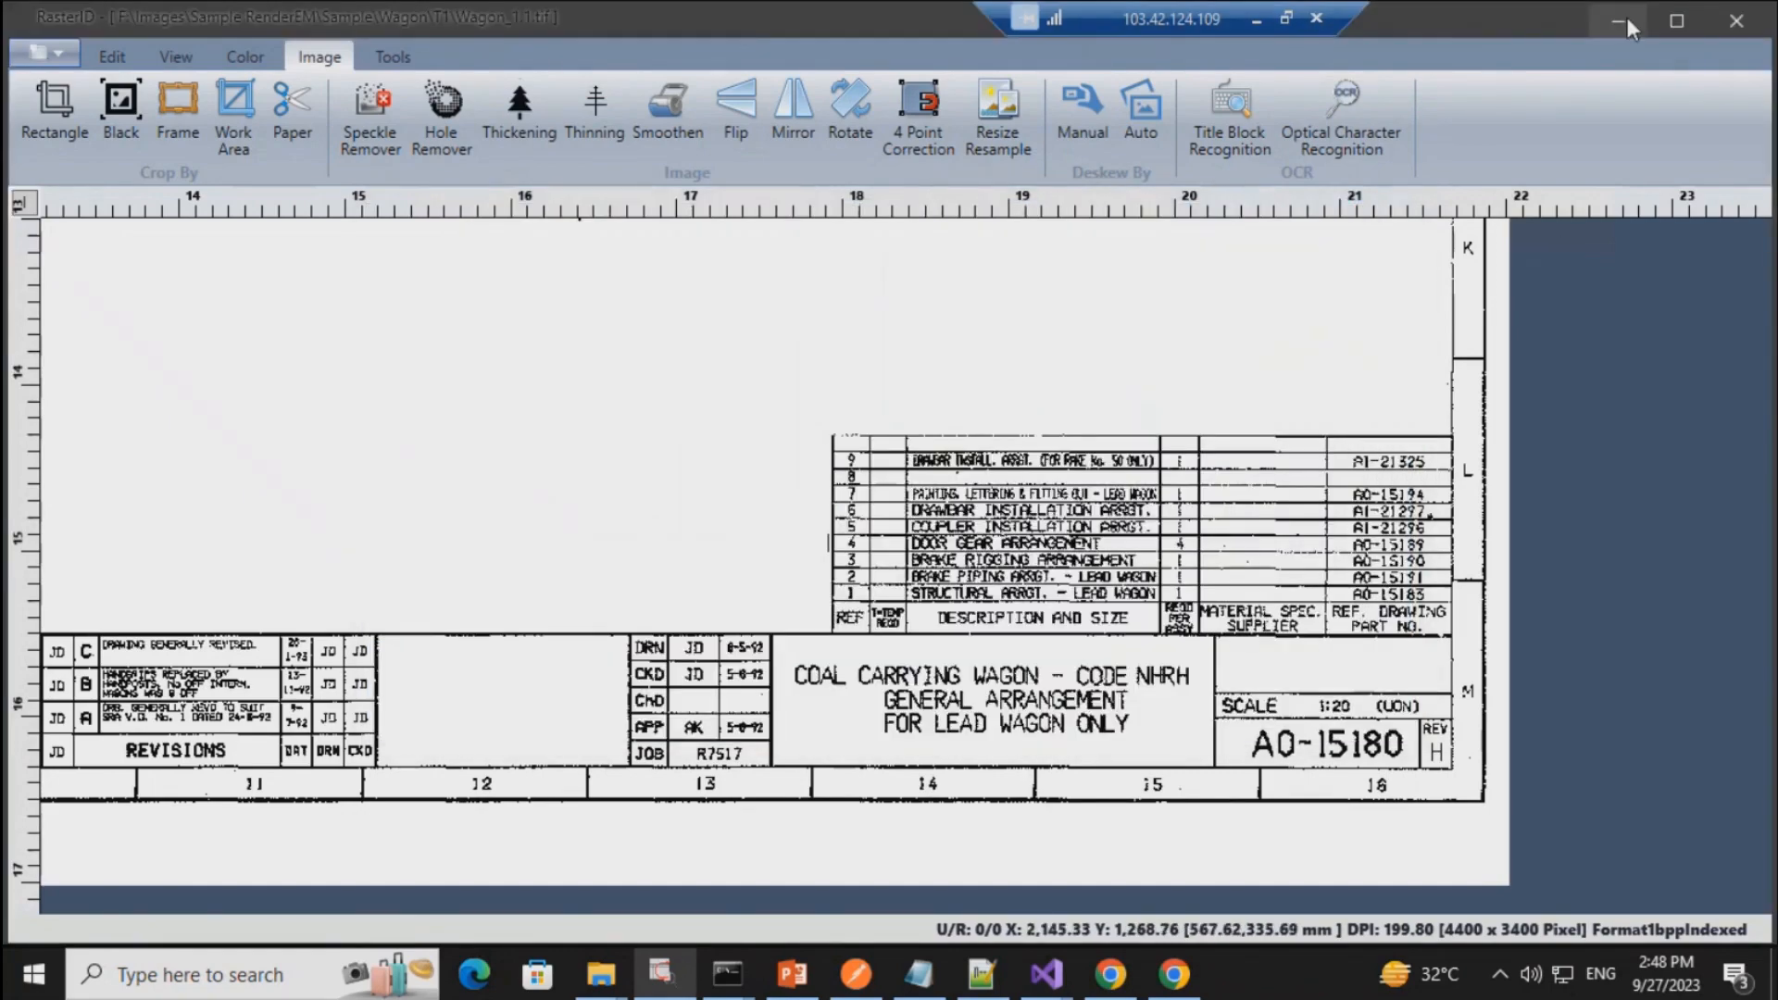
{"action": "left_click", "coordinate": [1631, 28]}
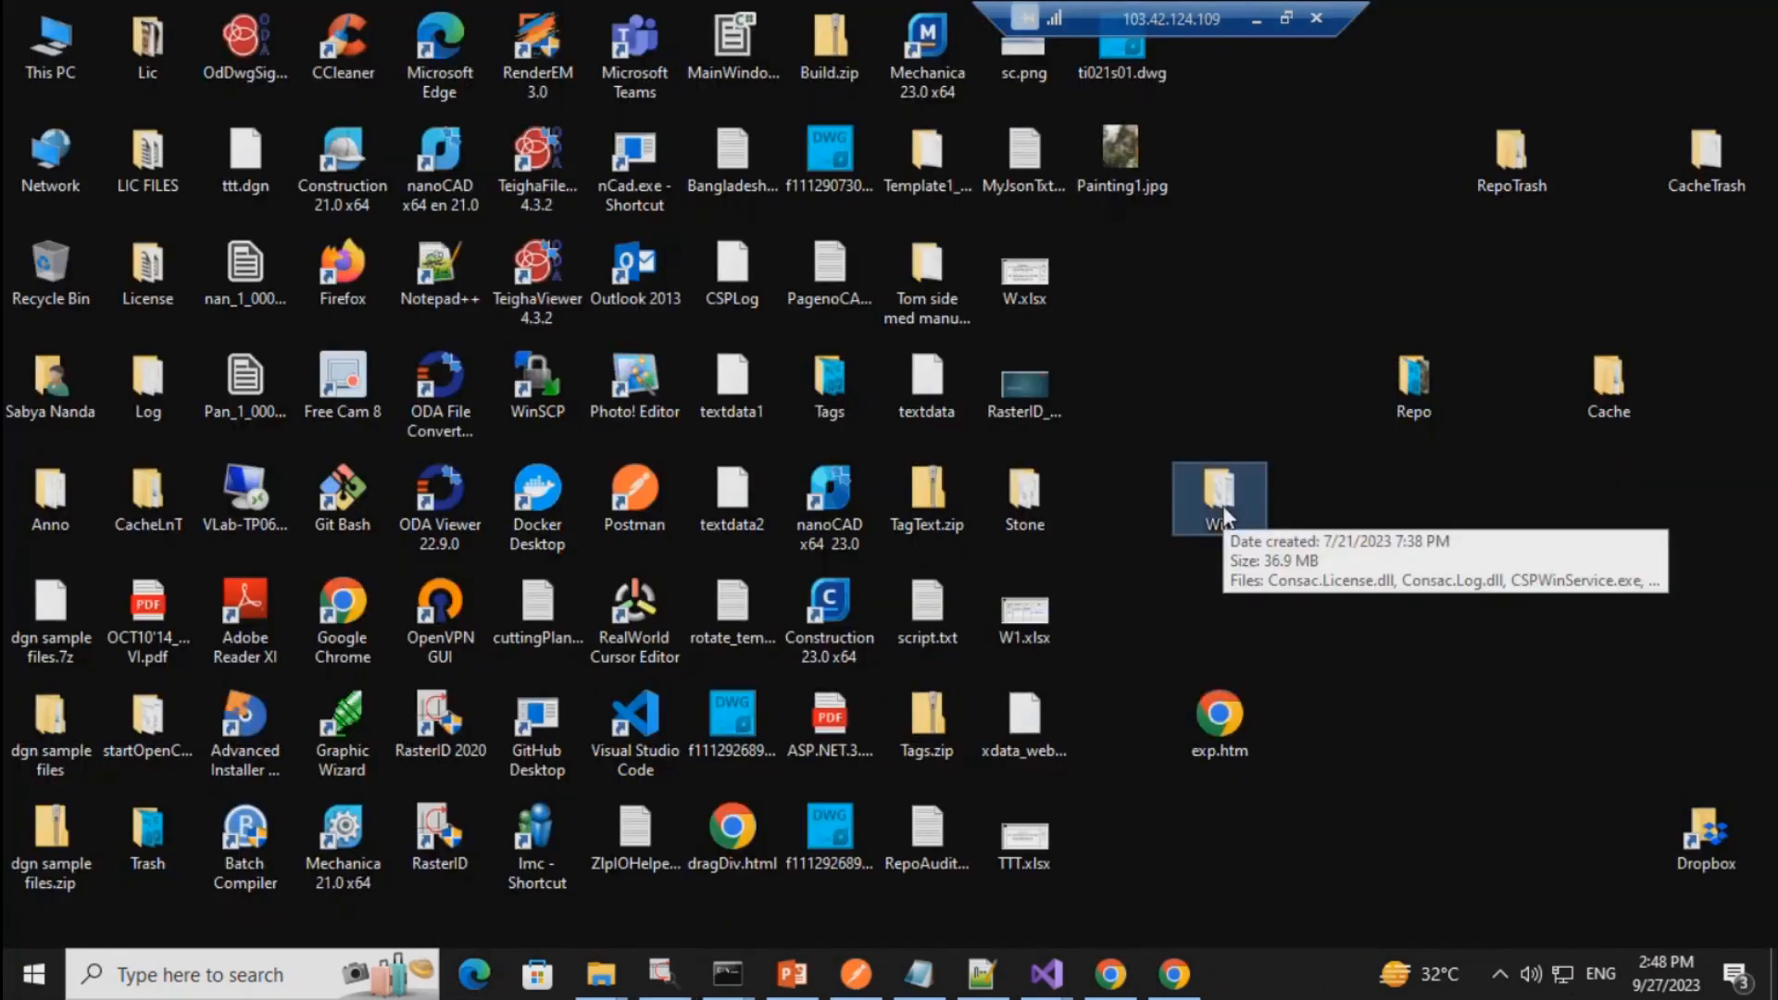
{"action": "key", "text": "t"}
{"action": "key", "text": "t"}
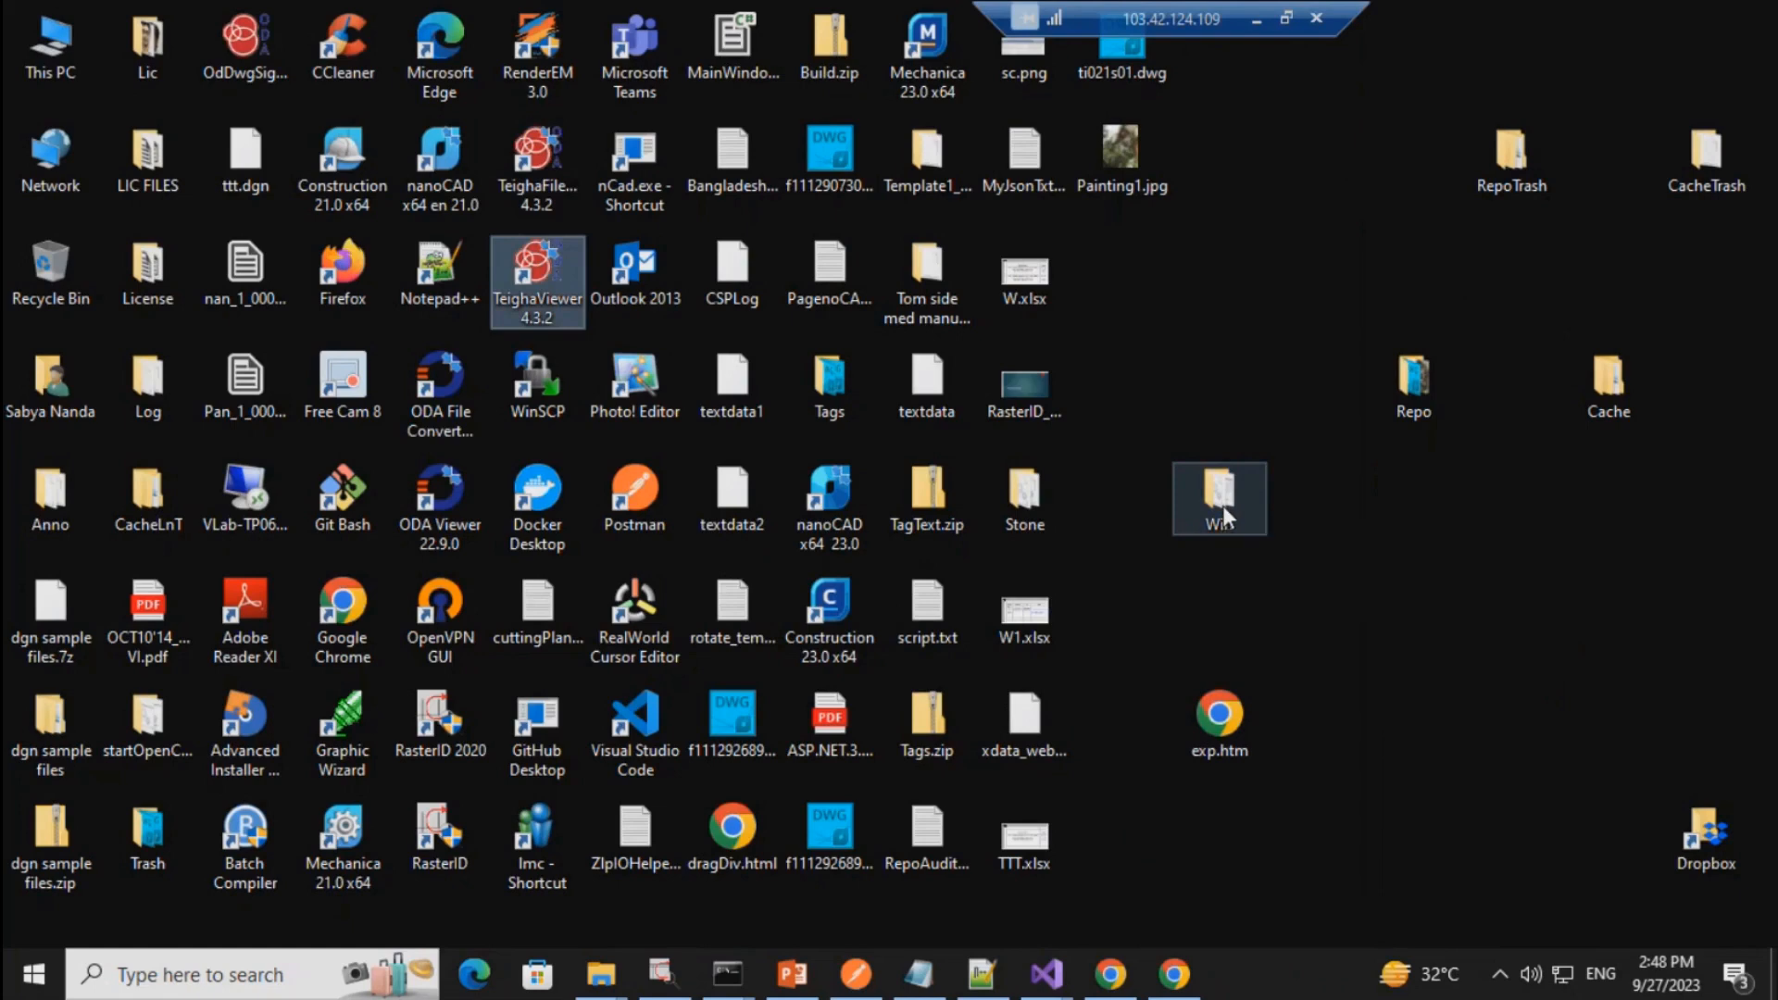
{"action": "key", "text": "t"}
{"action": "left_click", "coordinate": [1017, 849]}
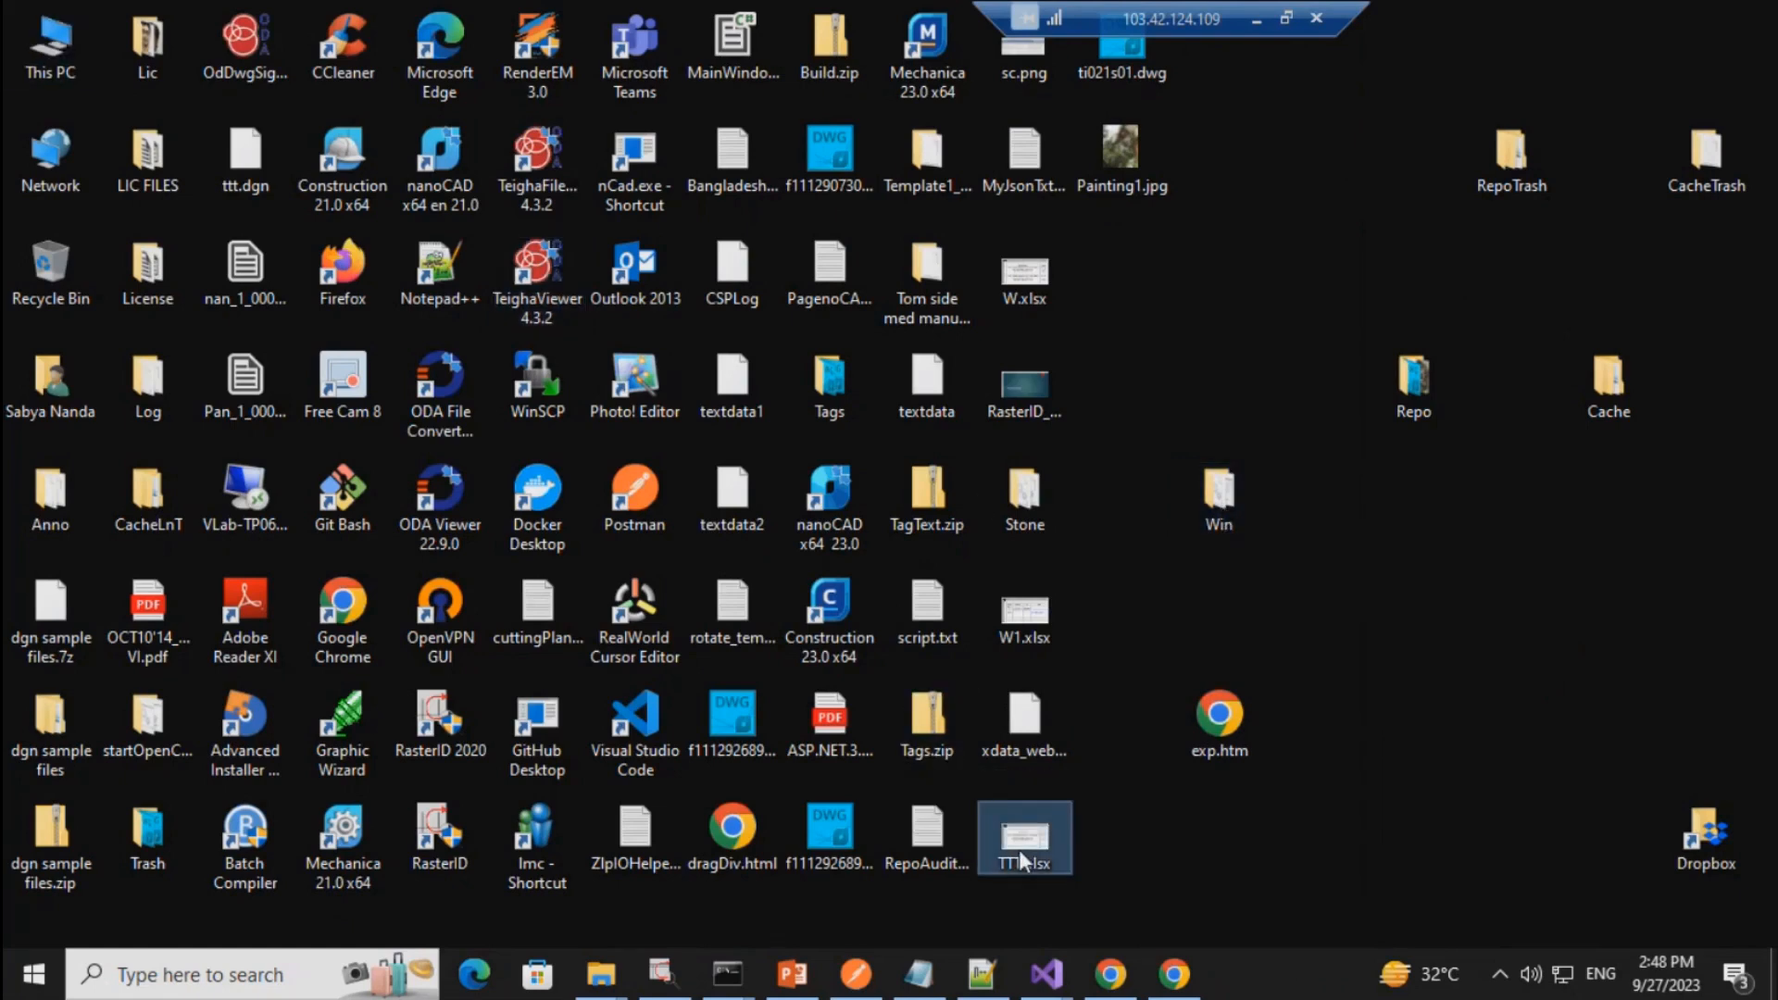
{"action": "double_click", "coordinate": [1021, 846]}
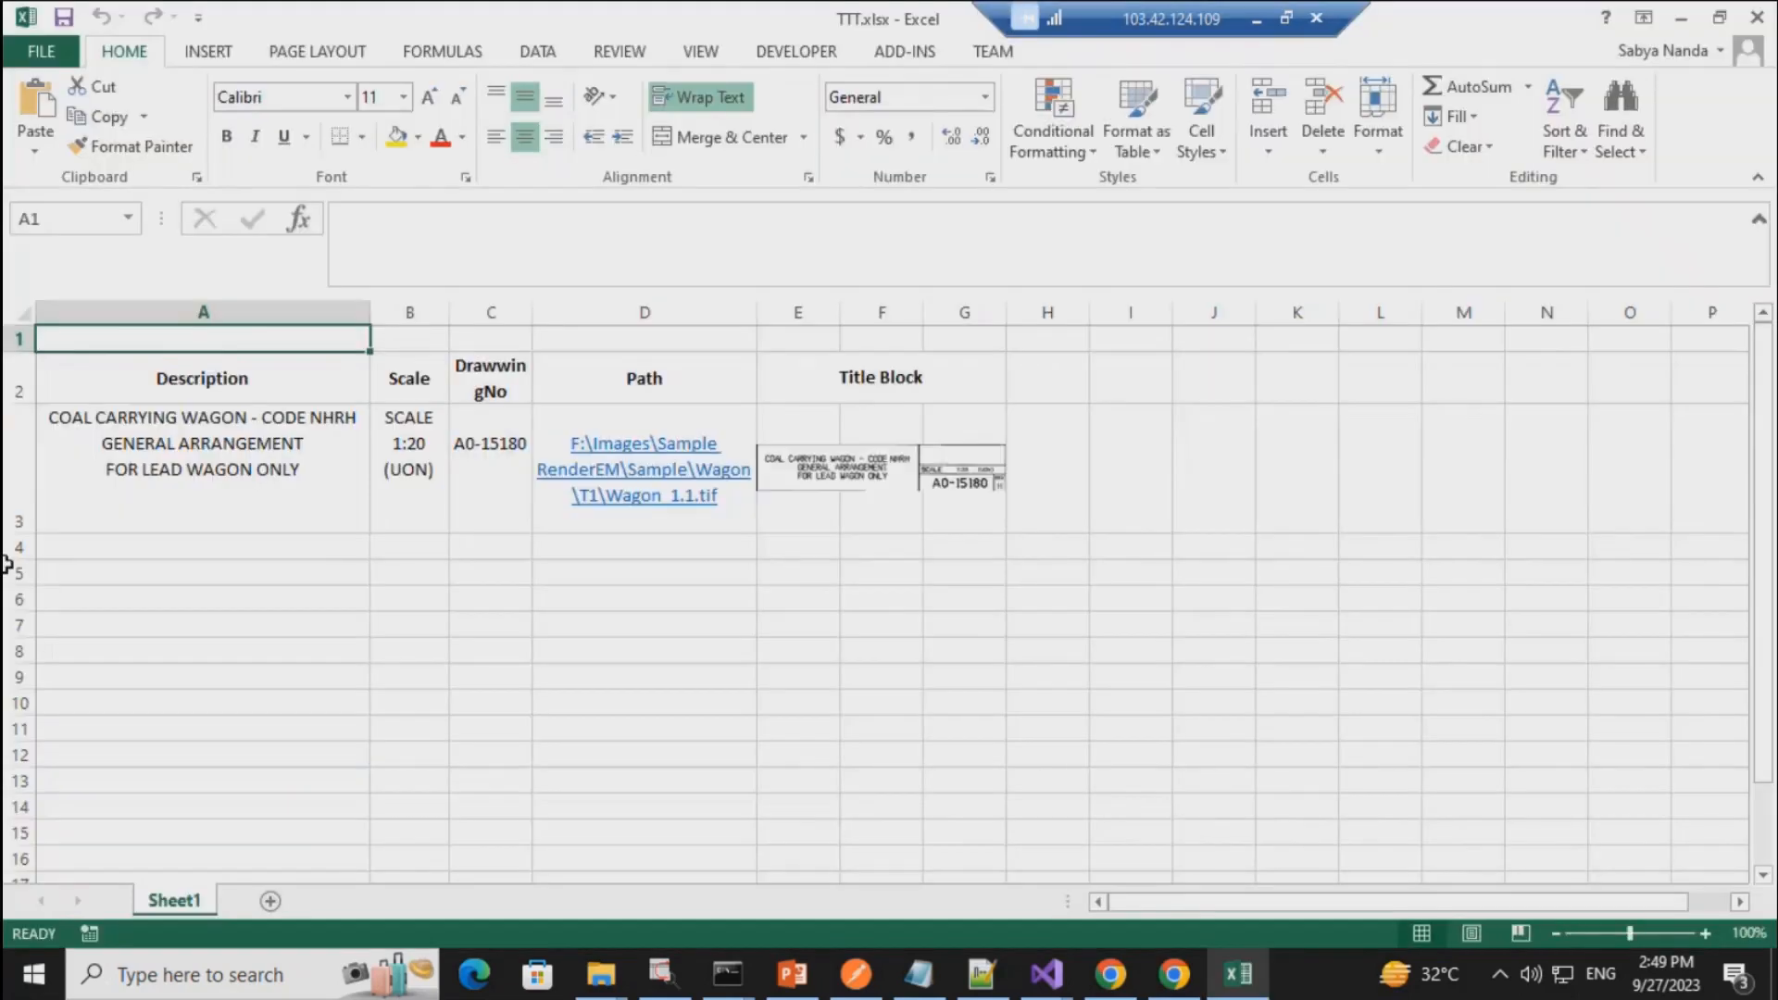
Step: Review the exported Description, Scale, DrawwingNo, Path and Title Block columns in TTT.xlsx
{"action": "left_click", "coordinate": [200, 418]}
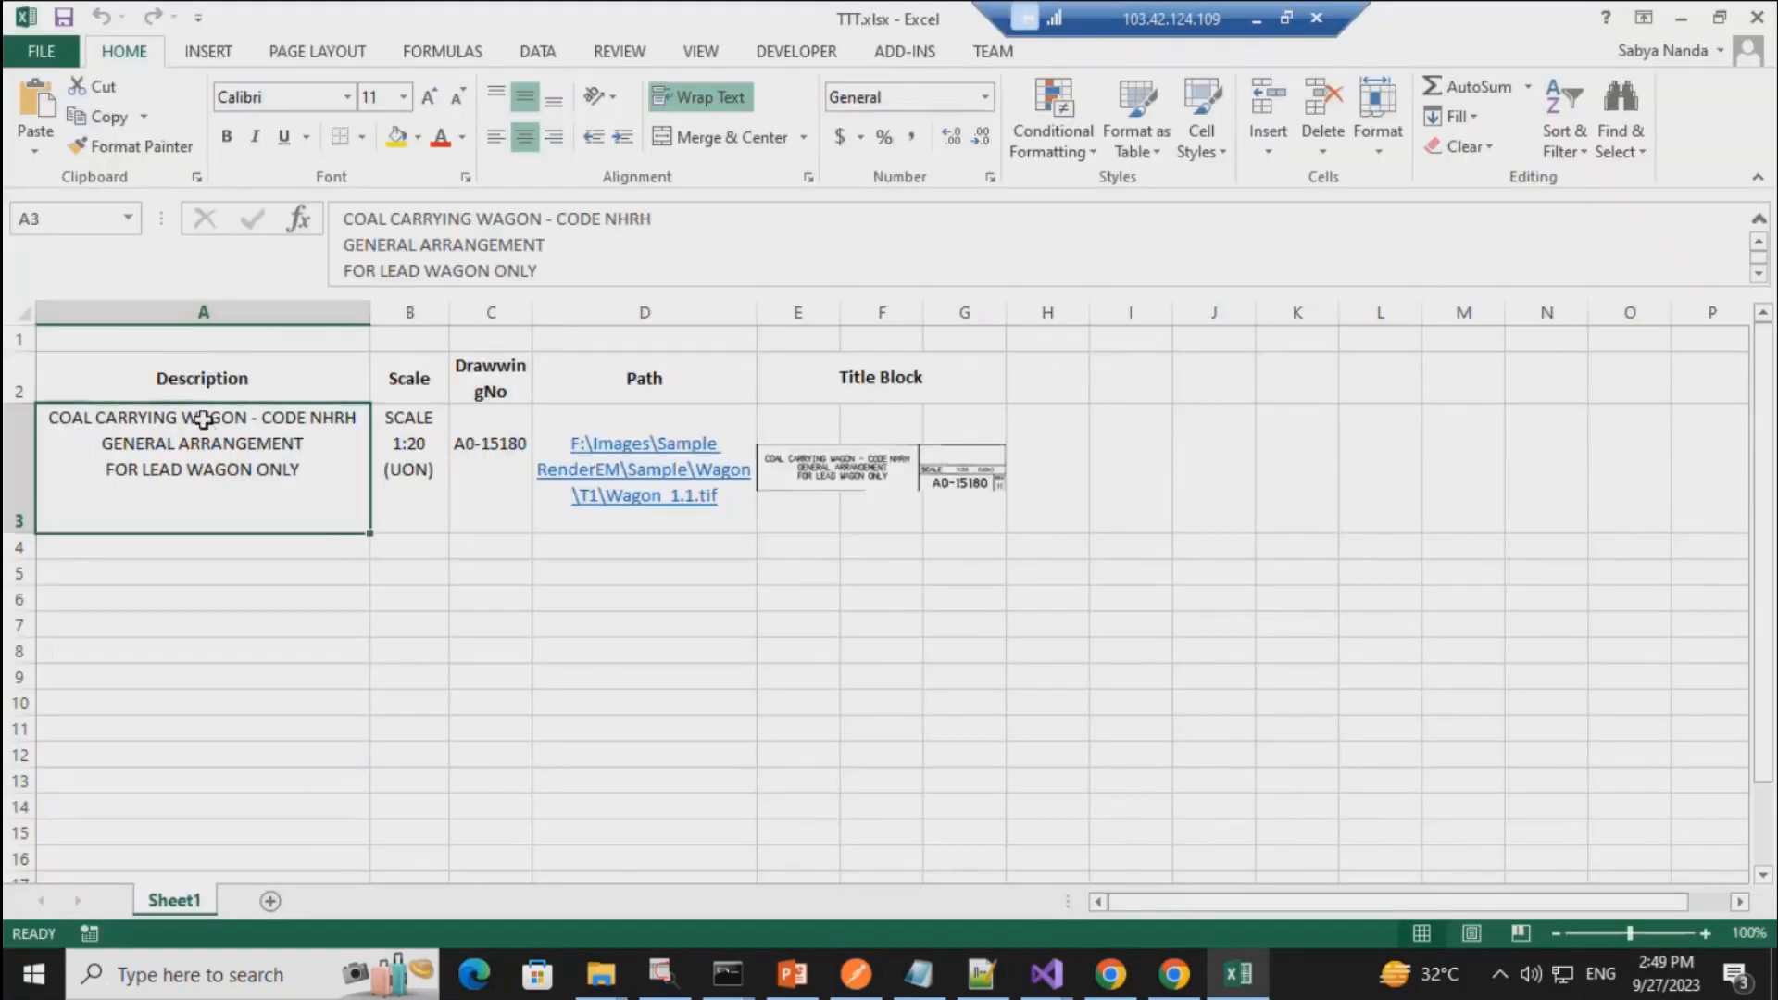
{"action": "left_click", "coordinate": [195, 377]}
{"action": "left_click", "coordinate": [389, 384]}
{"action": "left_click", "coordinate": [491, 385]}
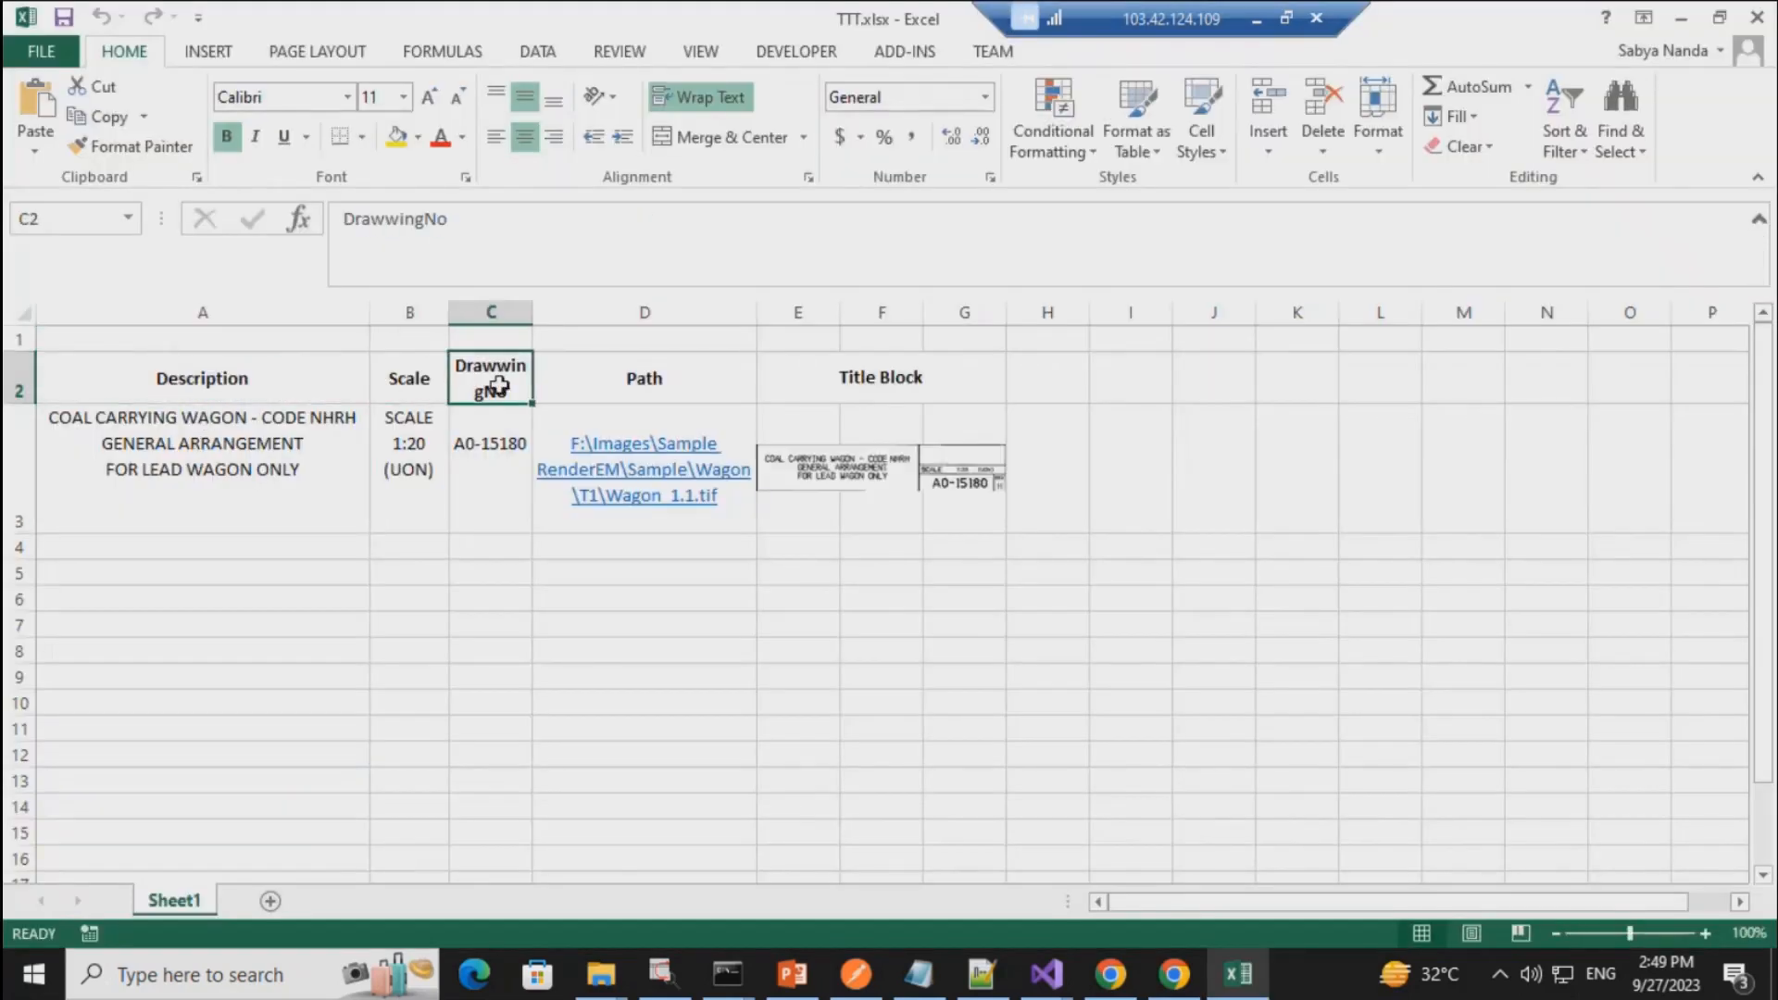
{"action": "left_click", "coordinate": [190, 442]}
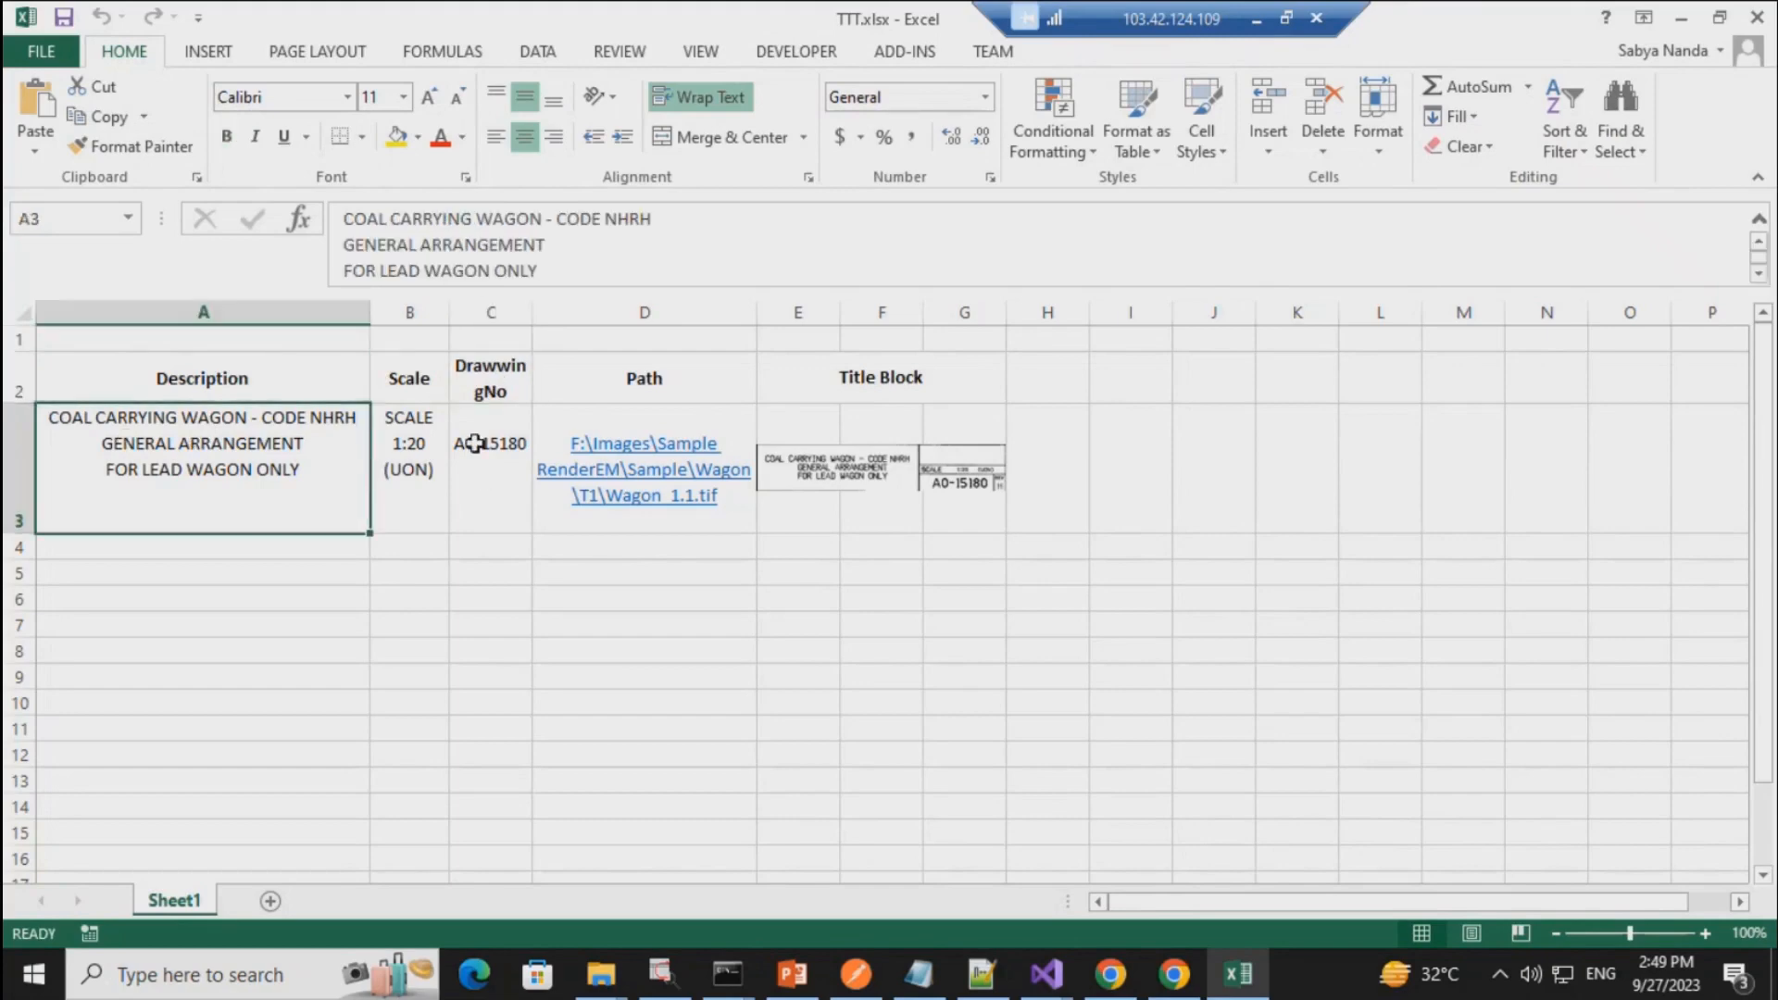
{"action": "left_click", "coordinate": [407, 451]}
{"action": "left_click", "coordinate": [491, 449]}
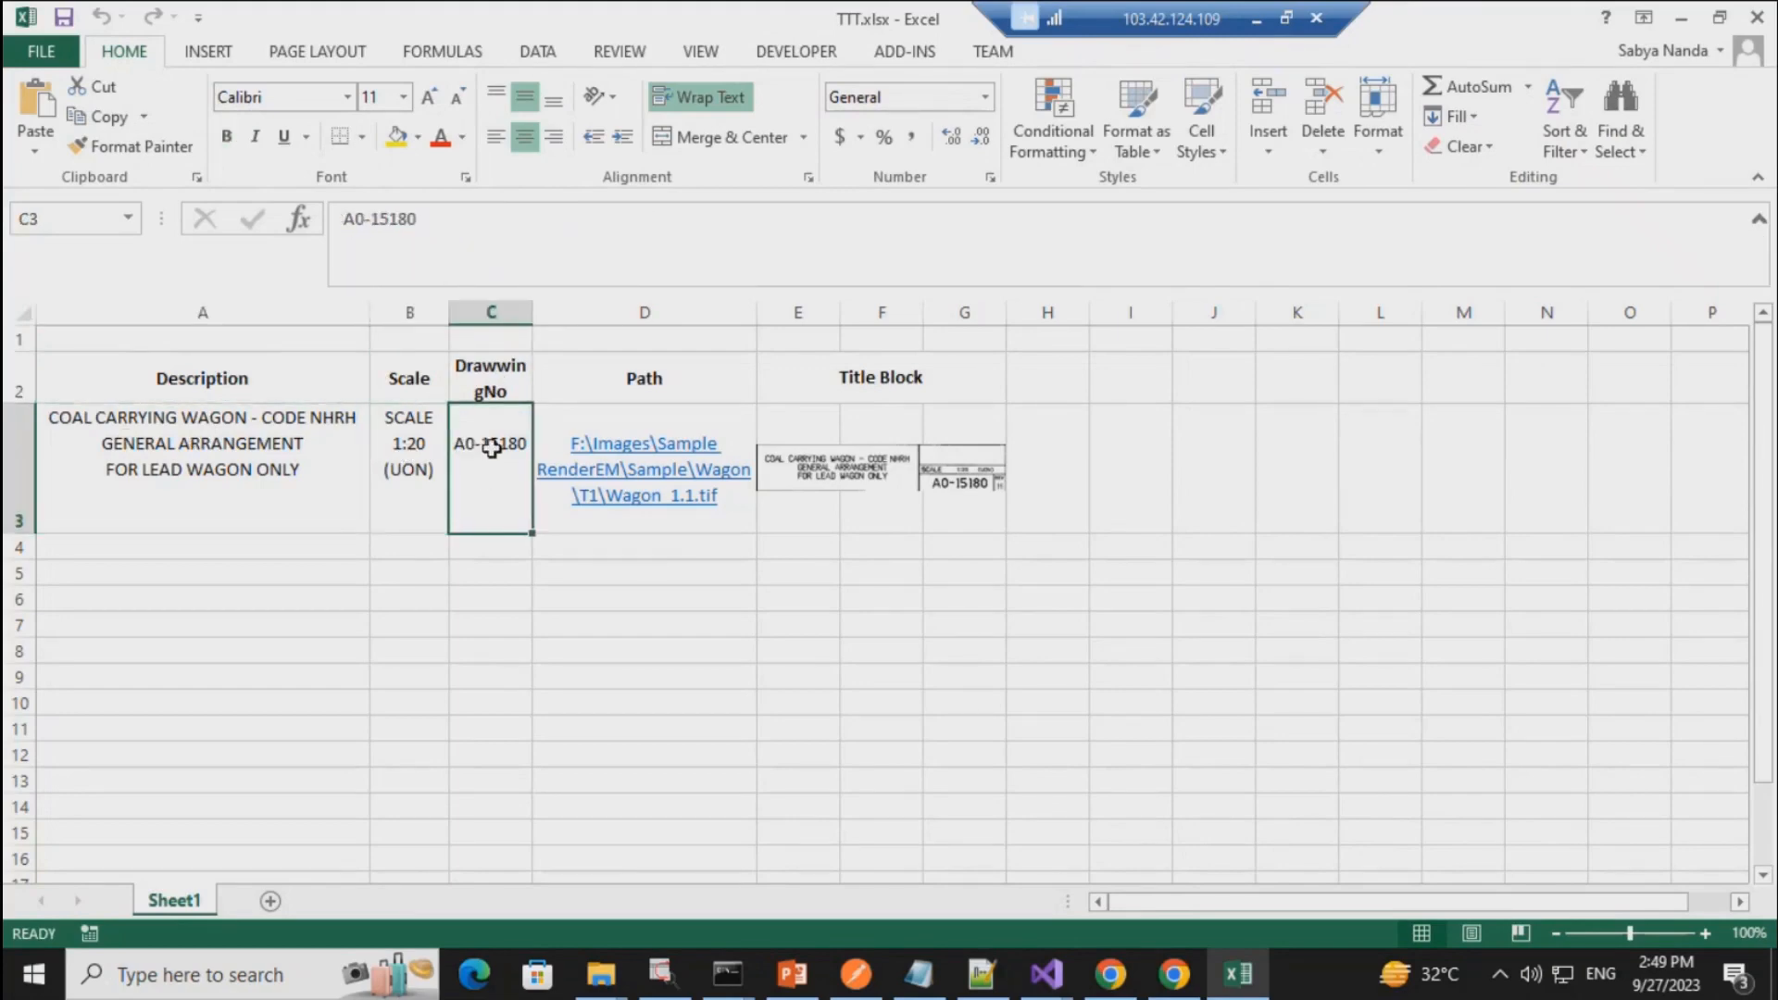
{"action": "left_click", "coordinate": [626, 381]}
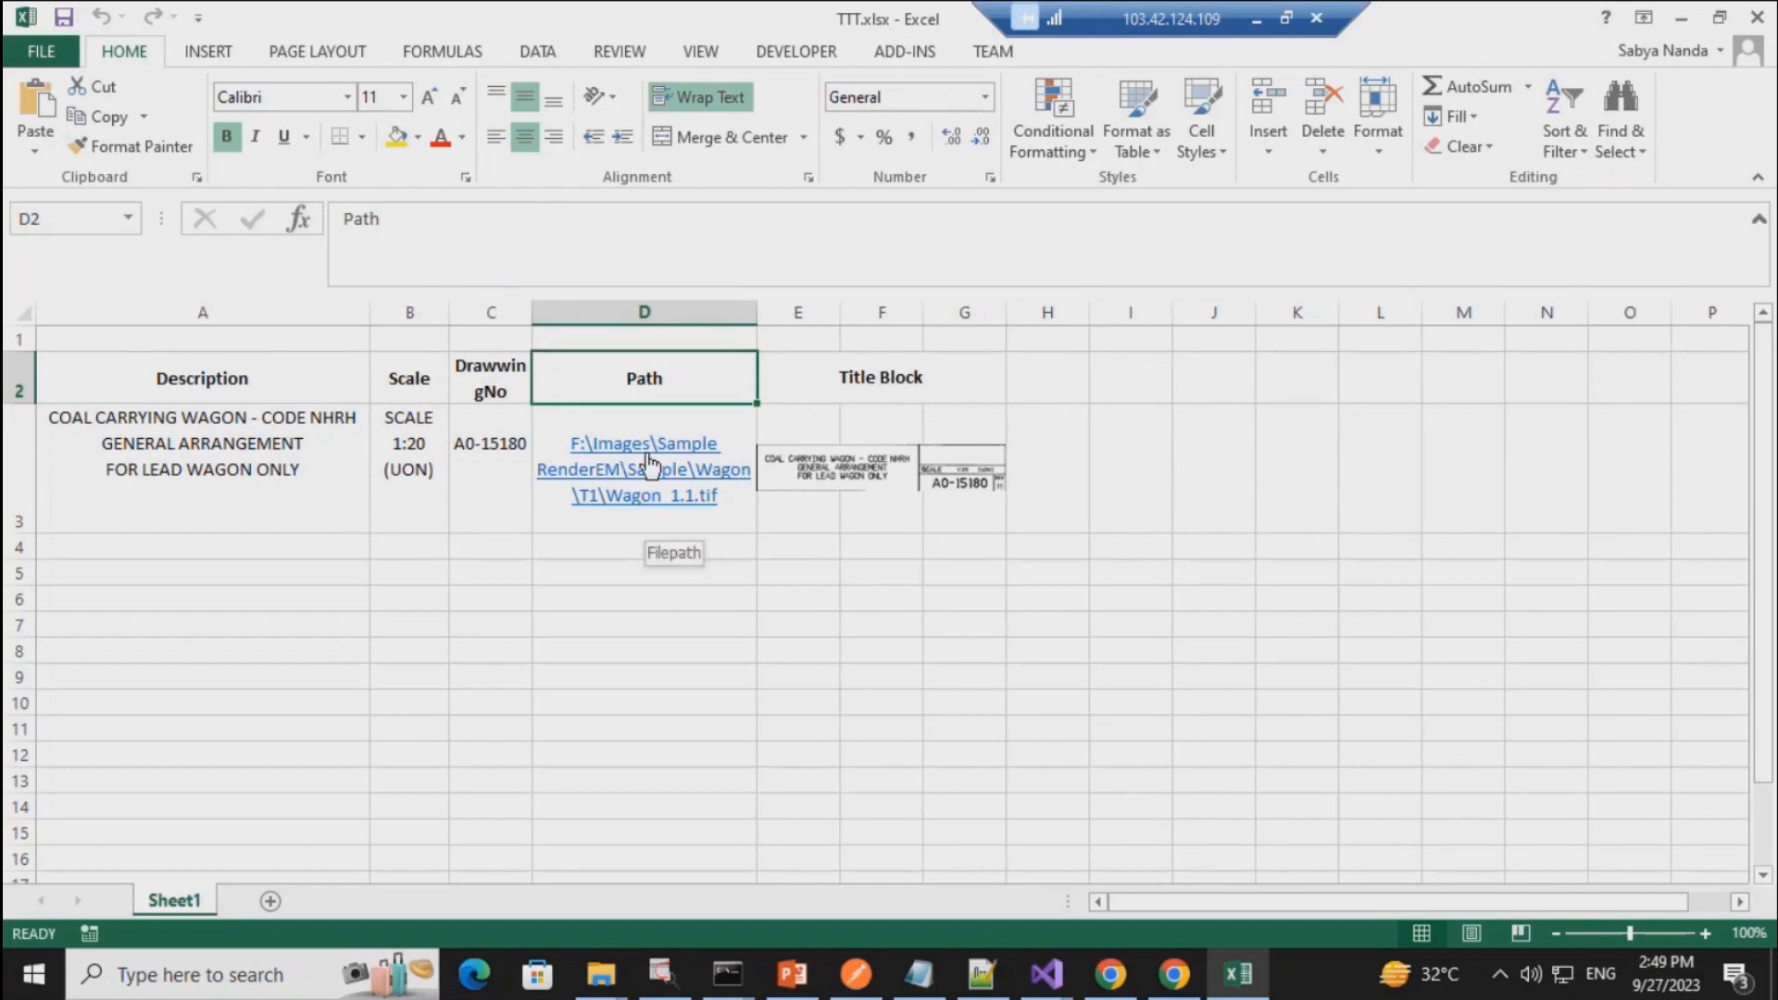
{"action": "left_click", "coordinate": [822, 368]}
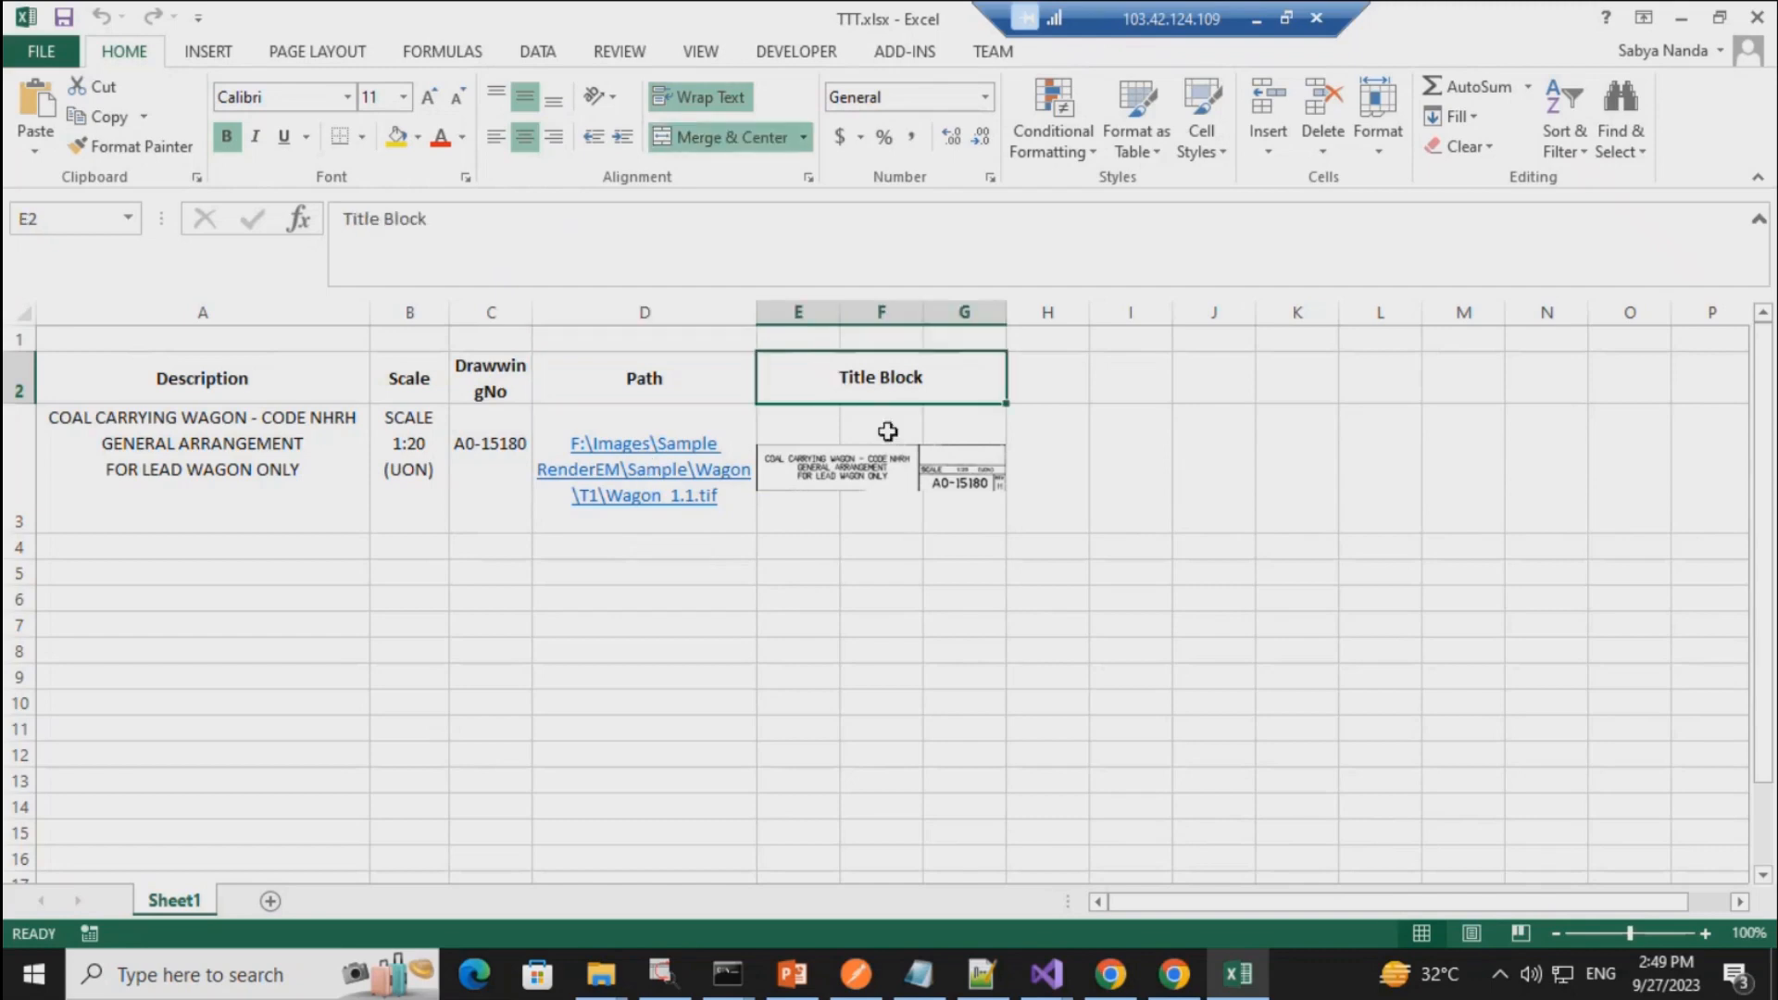
Step: Enlarge the title block picture in the sheet to inspect it, and close TTT.xlsx without saving
{"action": "left_click", "coordinate": [838, 474]}
{"action": "left_click_drag", "start_coordinate": [1007, 489], "coordinate": [1312, 606]}
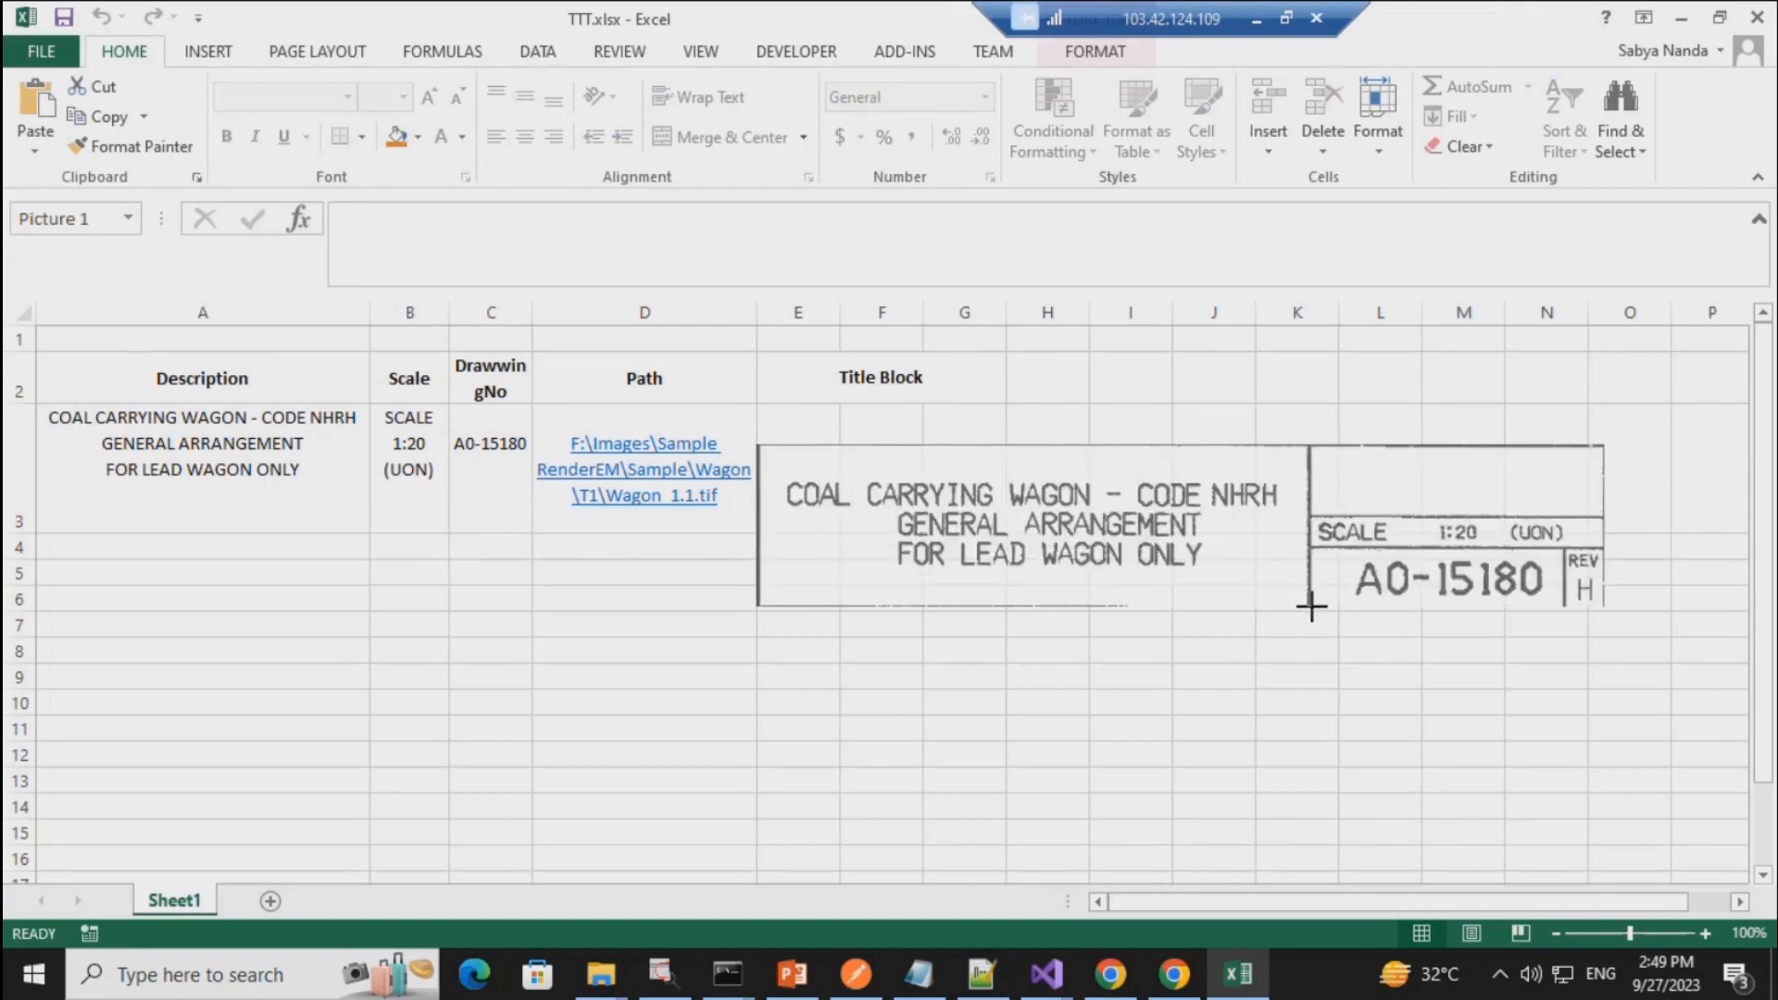
{"action": "left_click_drag", "start_coordinate": [1311, 606], "coordinate": [1311, 607]}
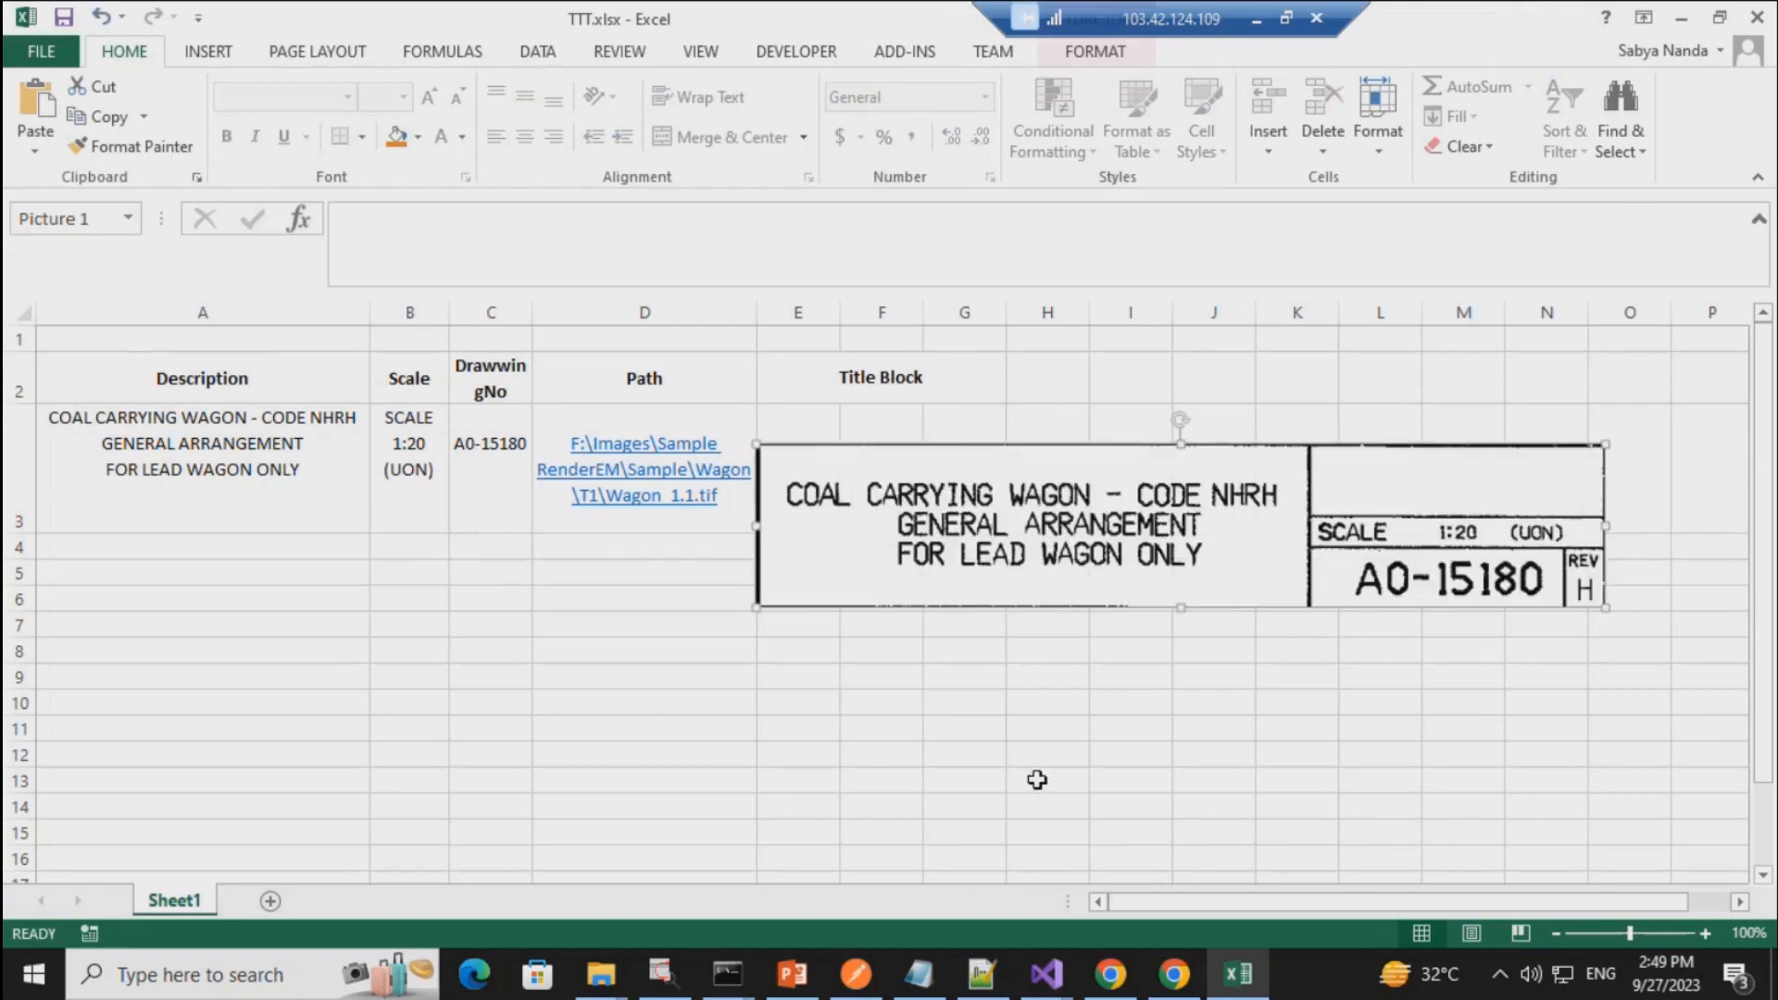
{"action": "left_click", "coordinate": [1756, 17]}
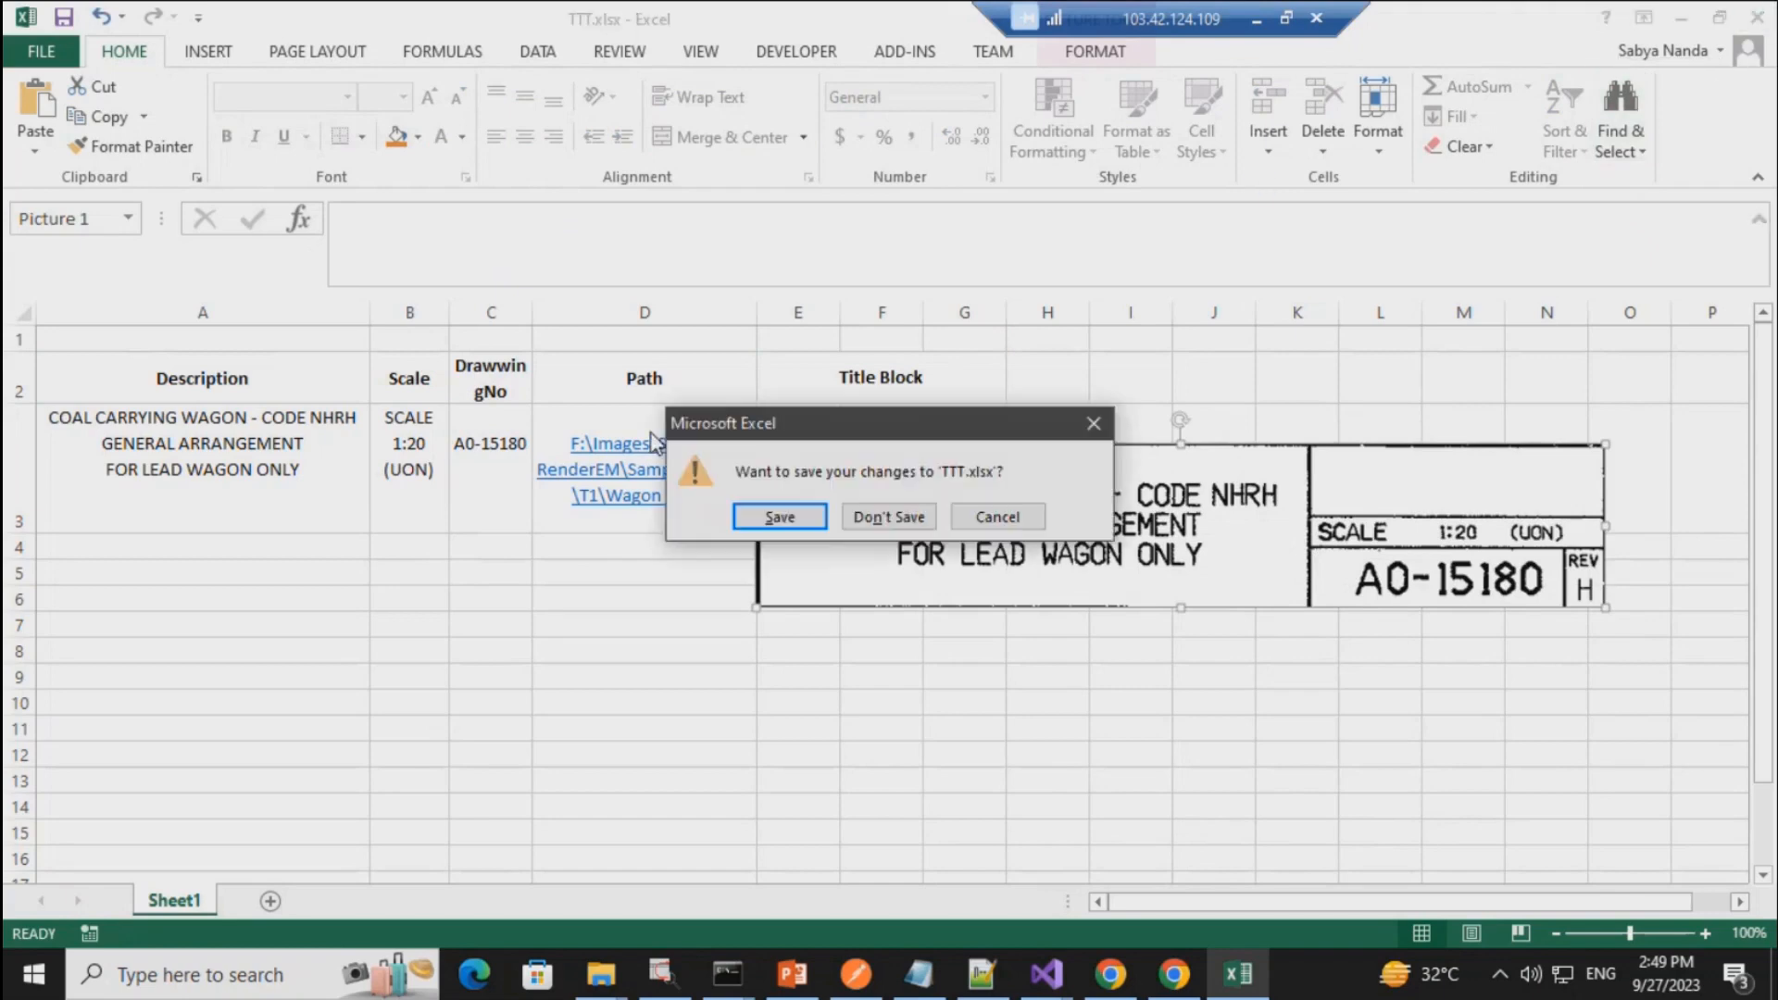
{"action": "left_click", "coordinate": [889, 516]}
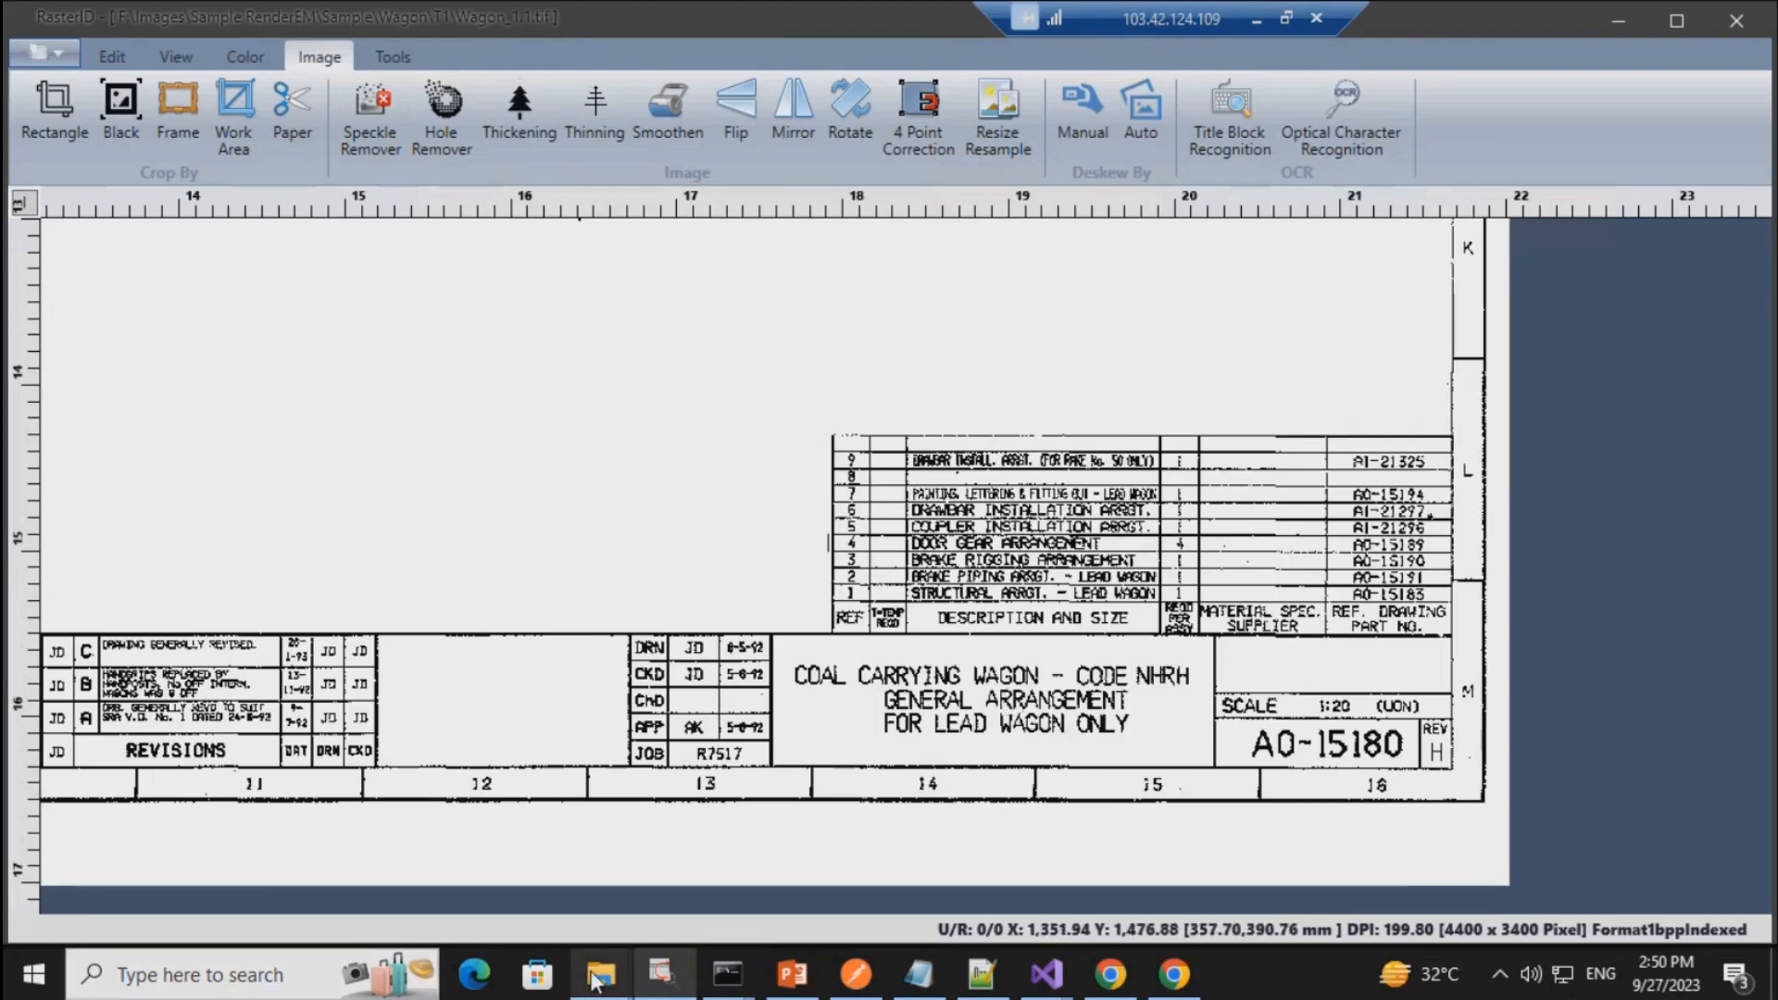
Step: Dismiss the file selection dialog, close the Wagon_1.1.tif image in RasterID, and open Script Studio
{"action": "mouse_move", "coordinate": [597, 978]}
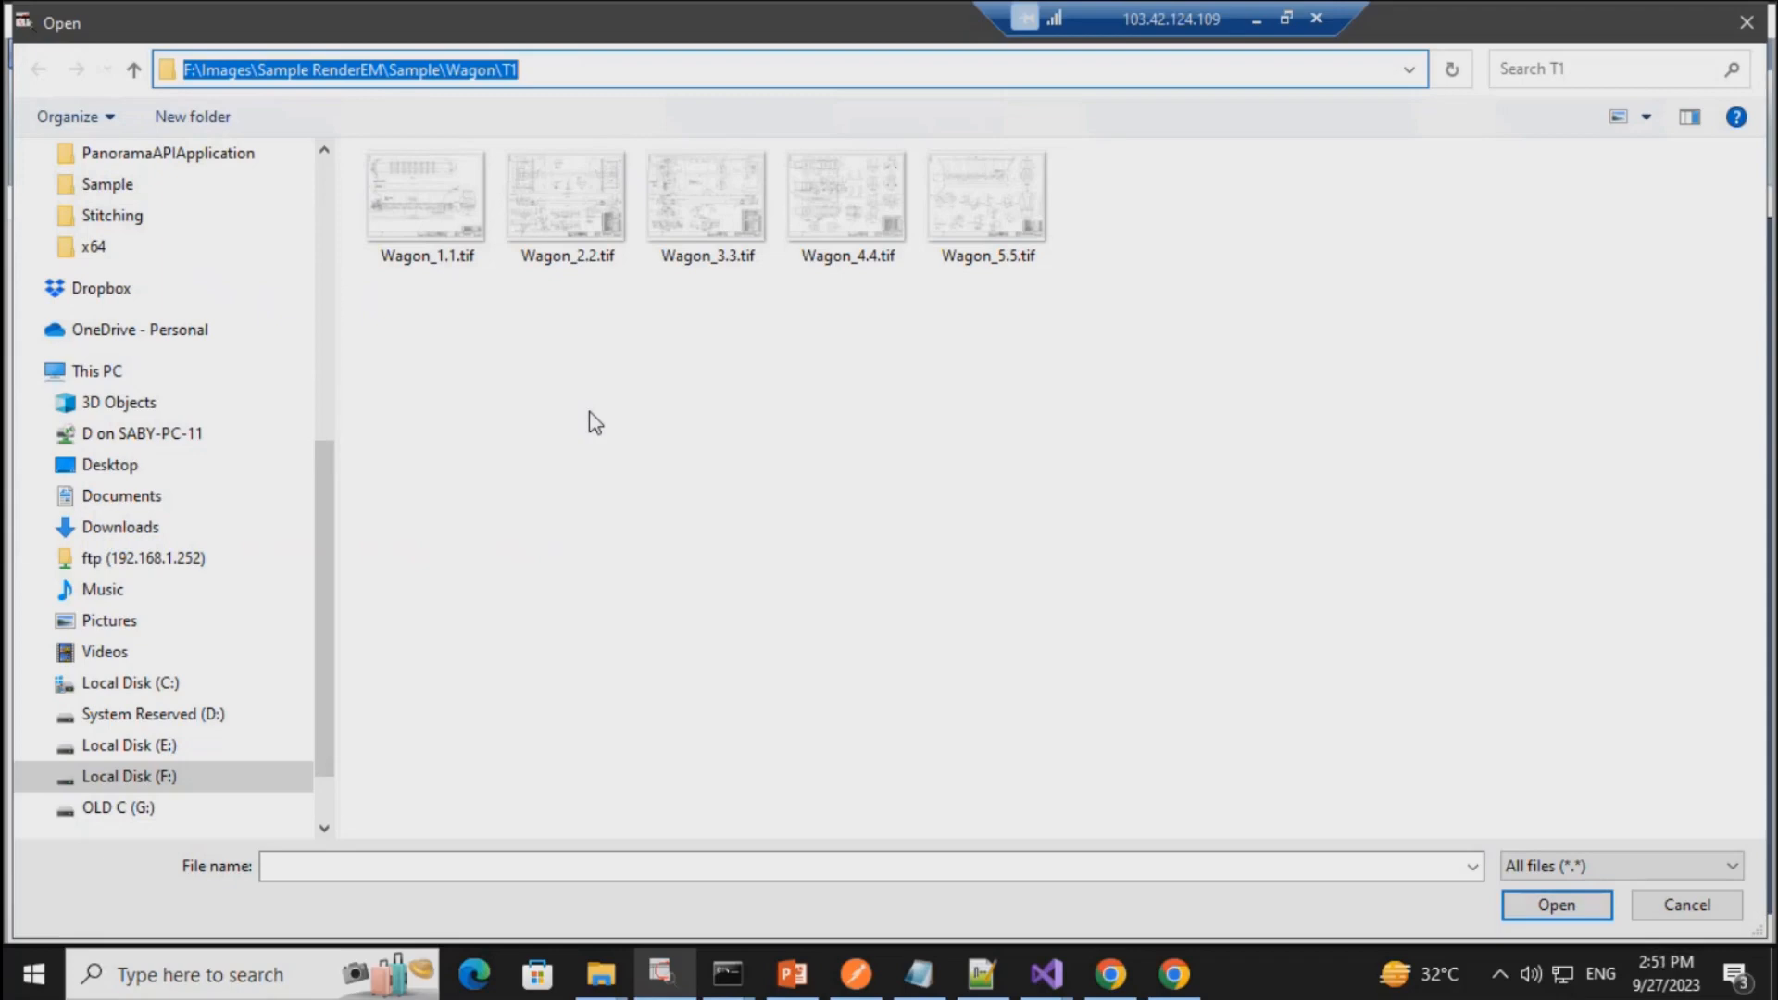
{"action": "key", "text": "Escape"}
{"action": "left_click", "coordinate": [65, 57]}
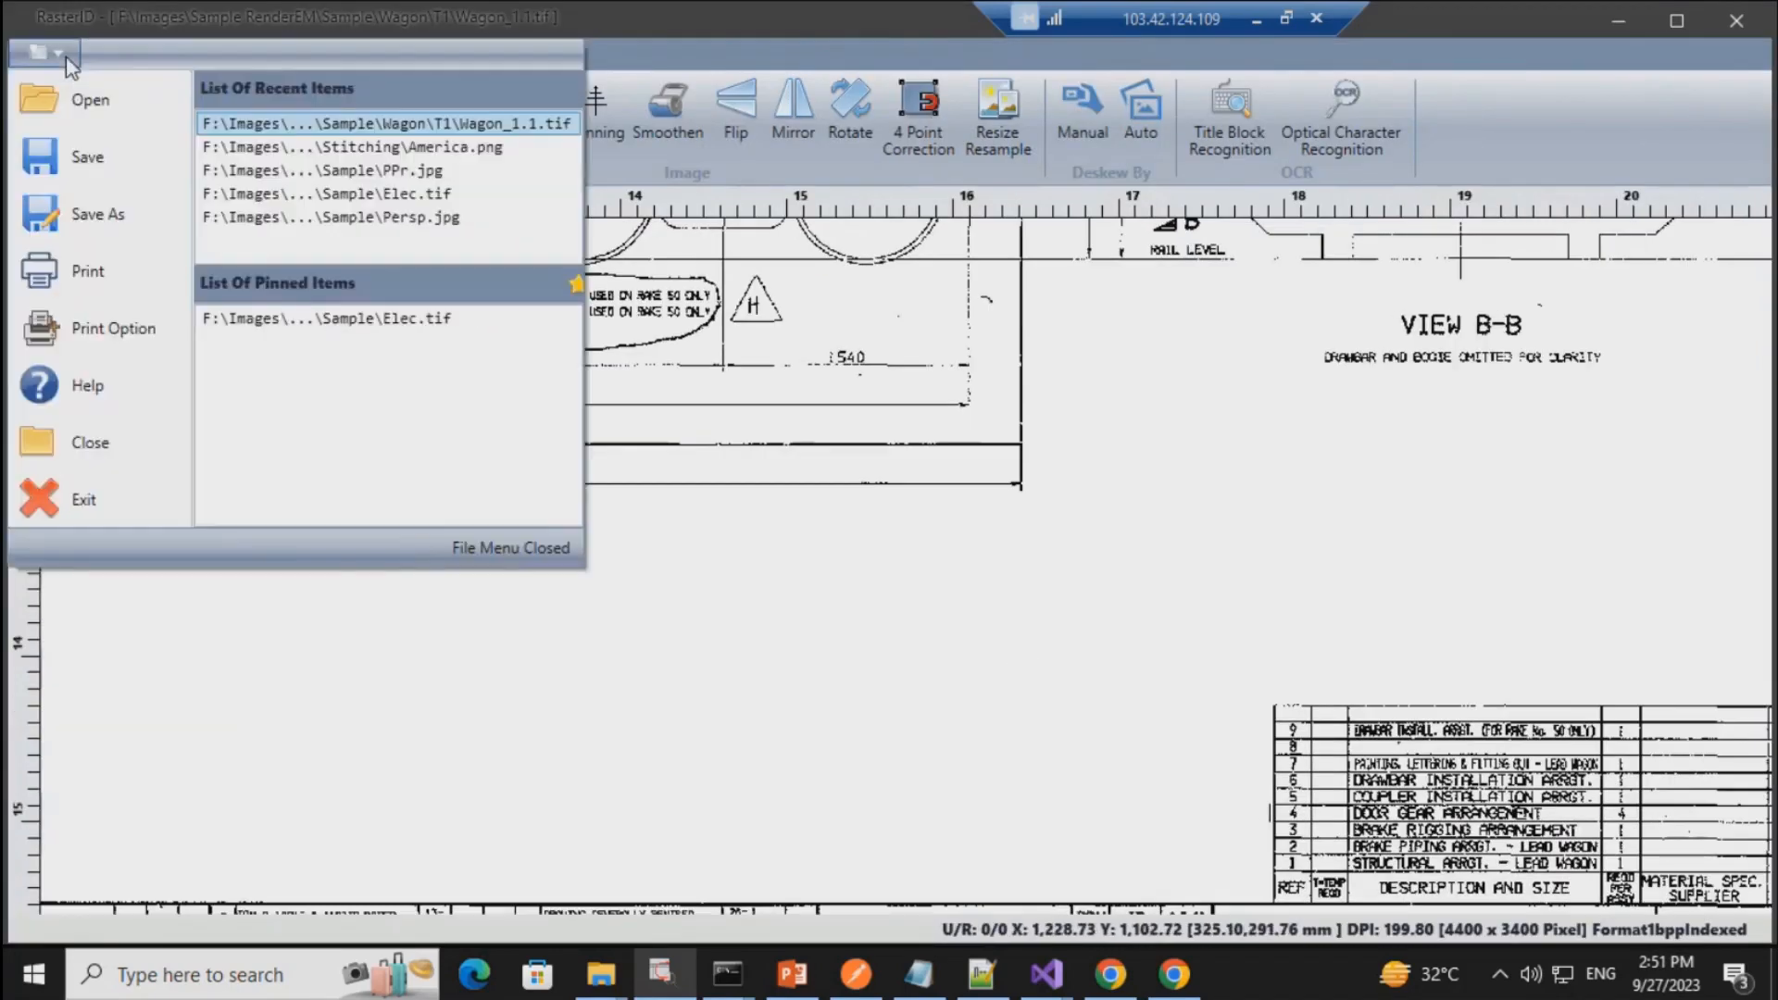
{"action": "left_click", "coordinate": [90, 441]}
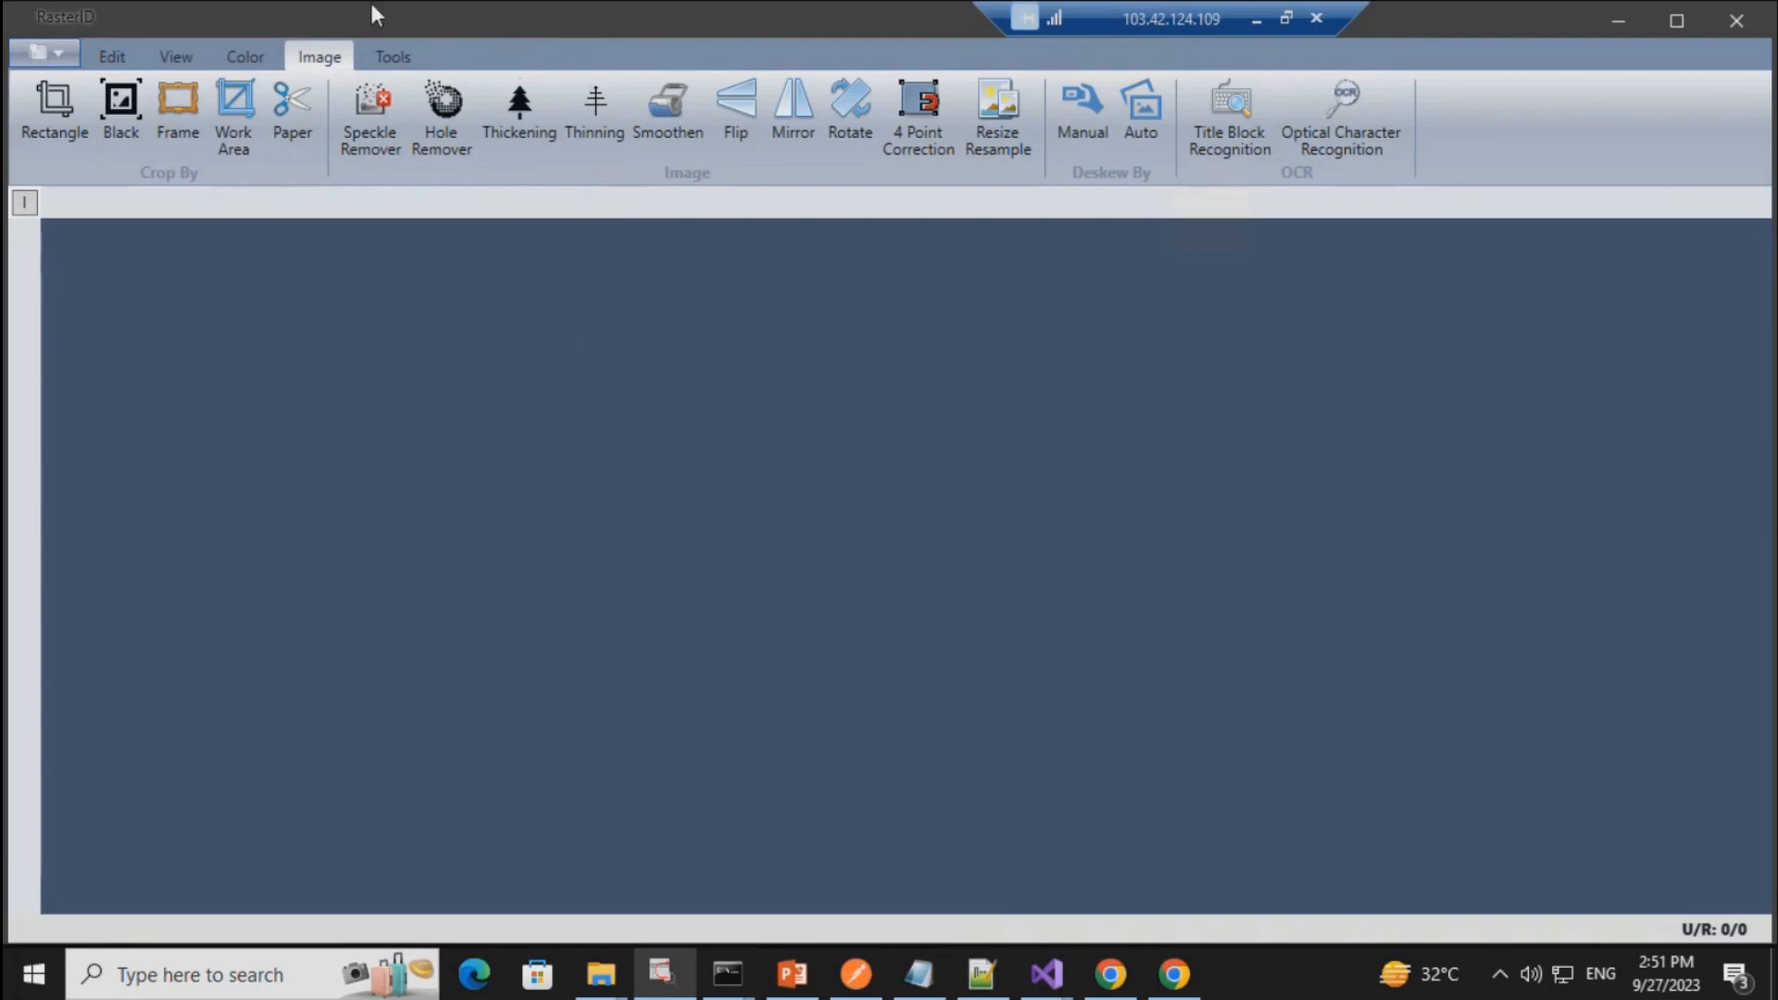
{"action": "left_click", "coordinate": [392, 57]}
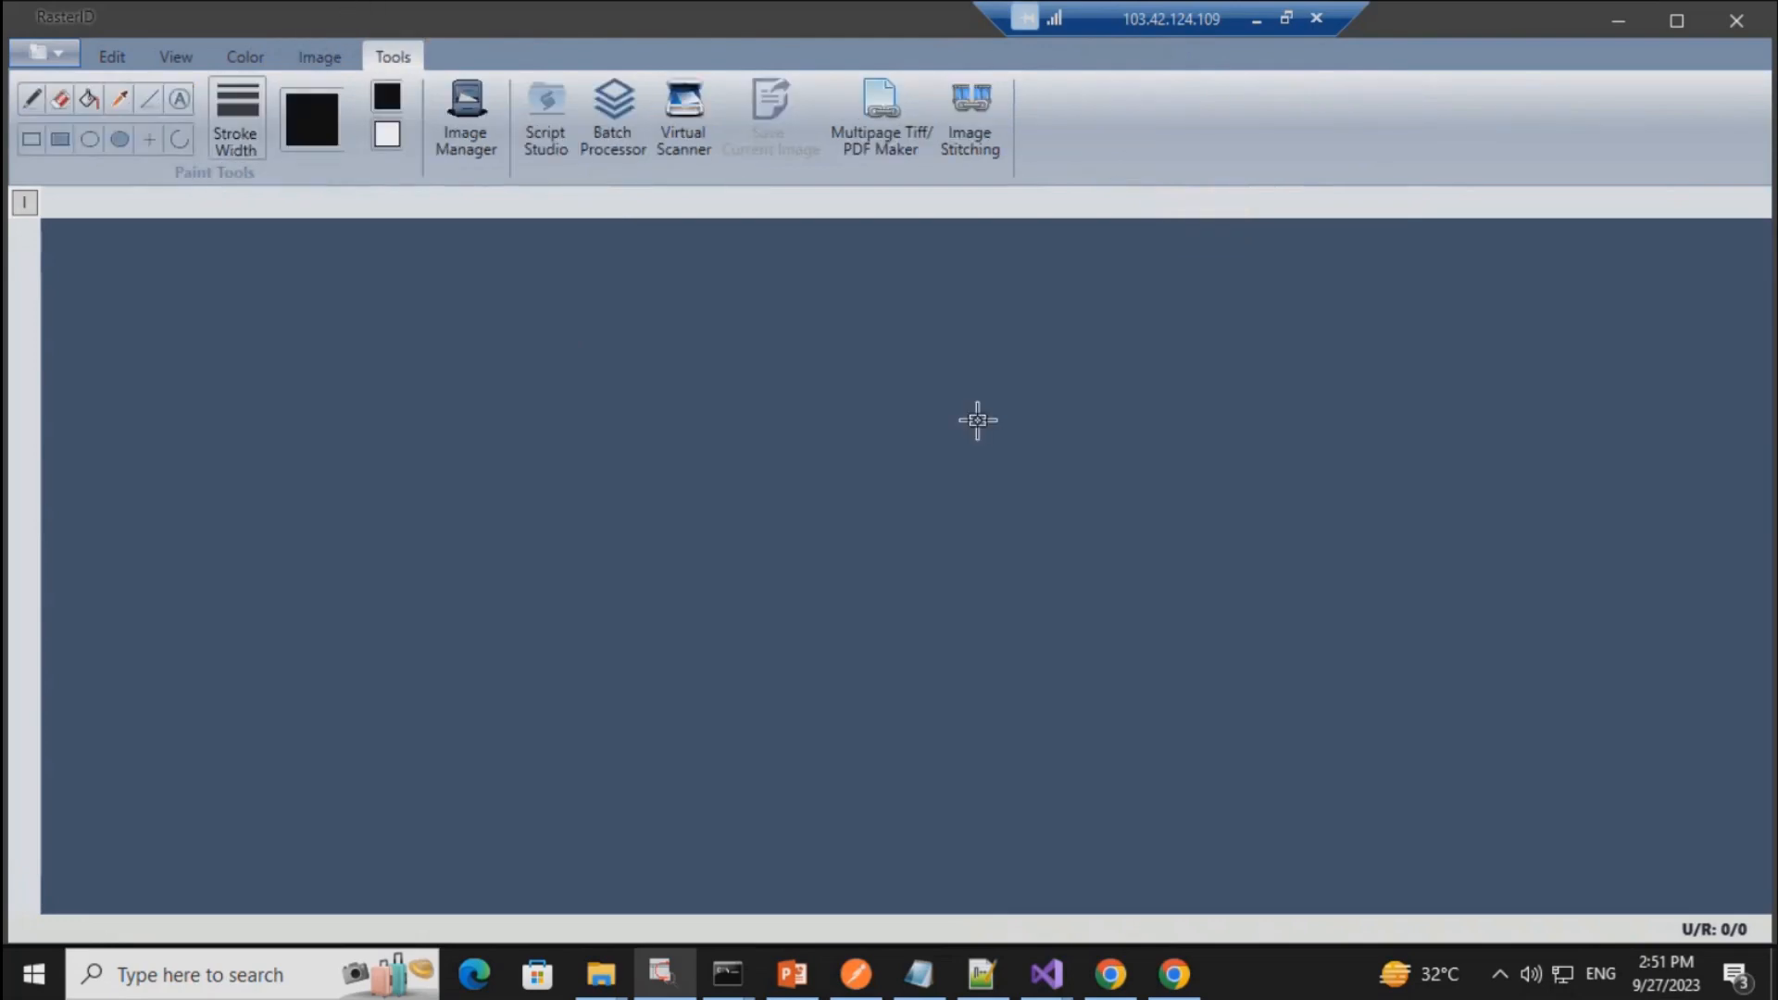
{"action": "left_click", "coordinate": [552, 122]}
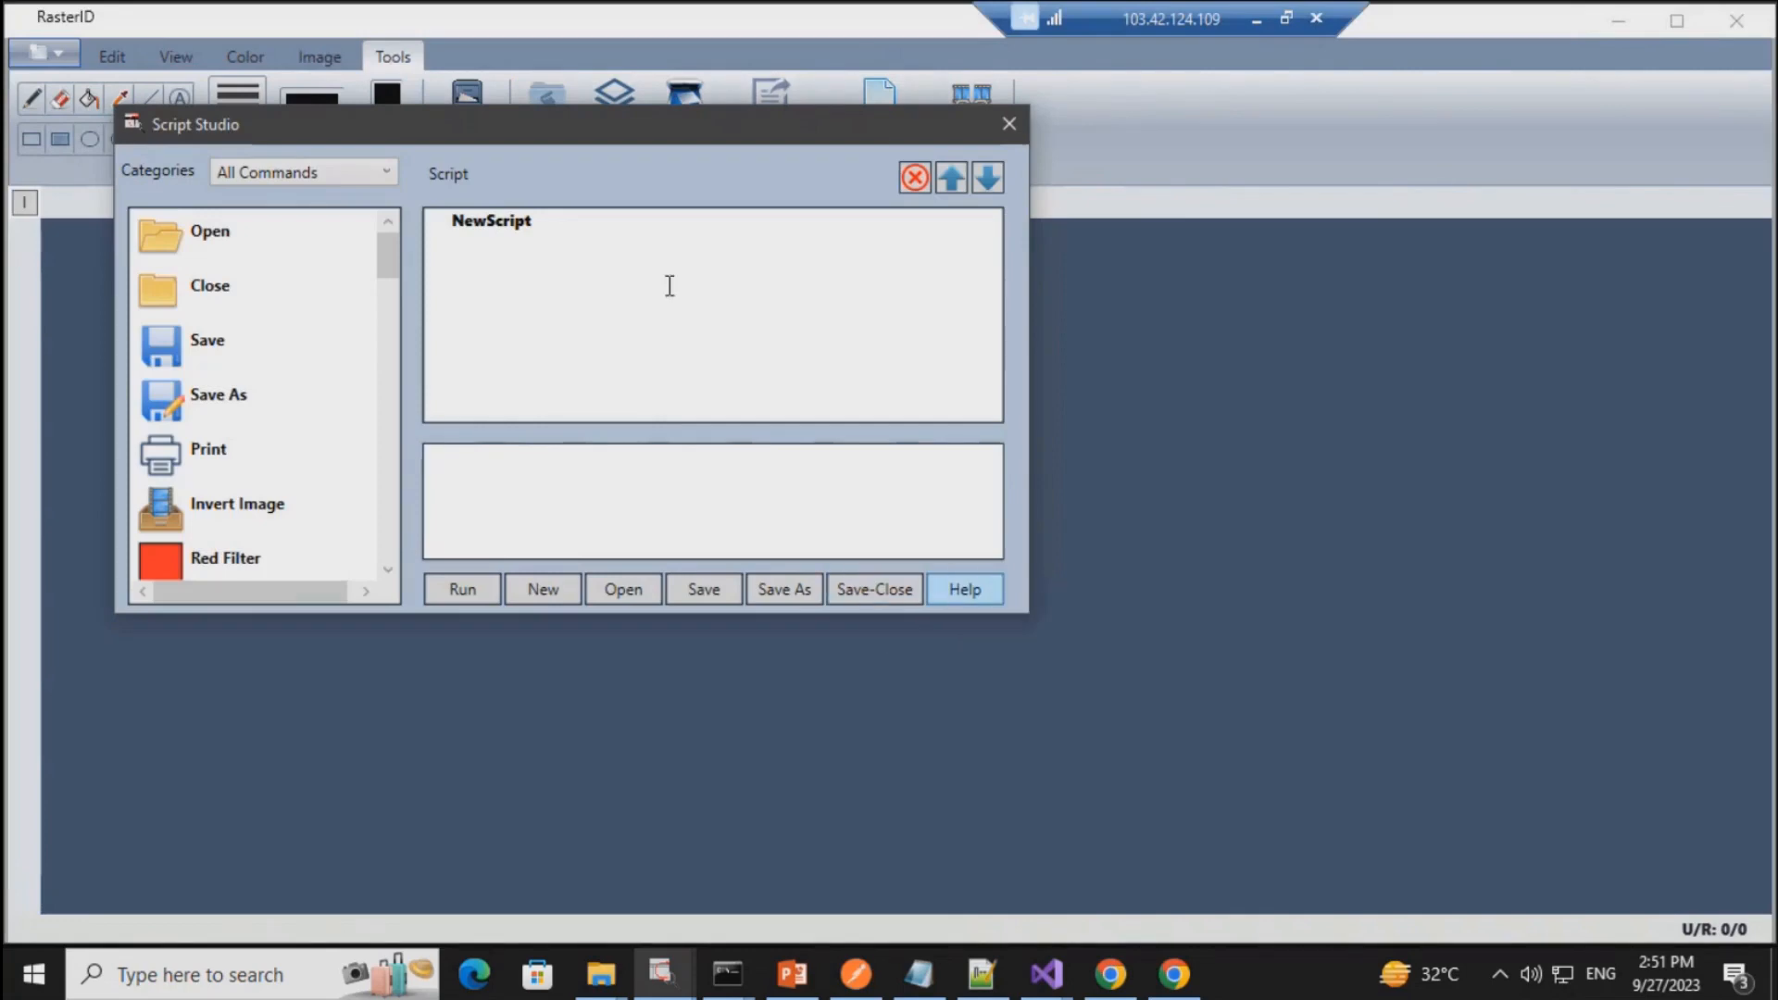
Step: Examine the list of all commands available for building a script in Script Studio
{"action": "scroll", "coordinate": [281, 273], "scroll_direction": "down", "scroll_amount": 1}
{"action": "scroll", "coordinate": [279, 275], "scroll_direction": "up", "scroll_amount": 1}
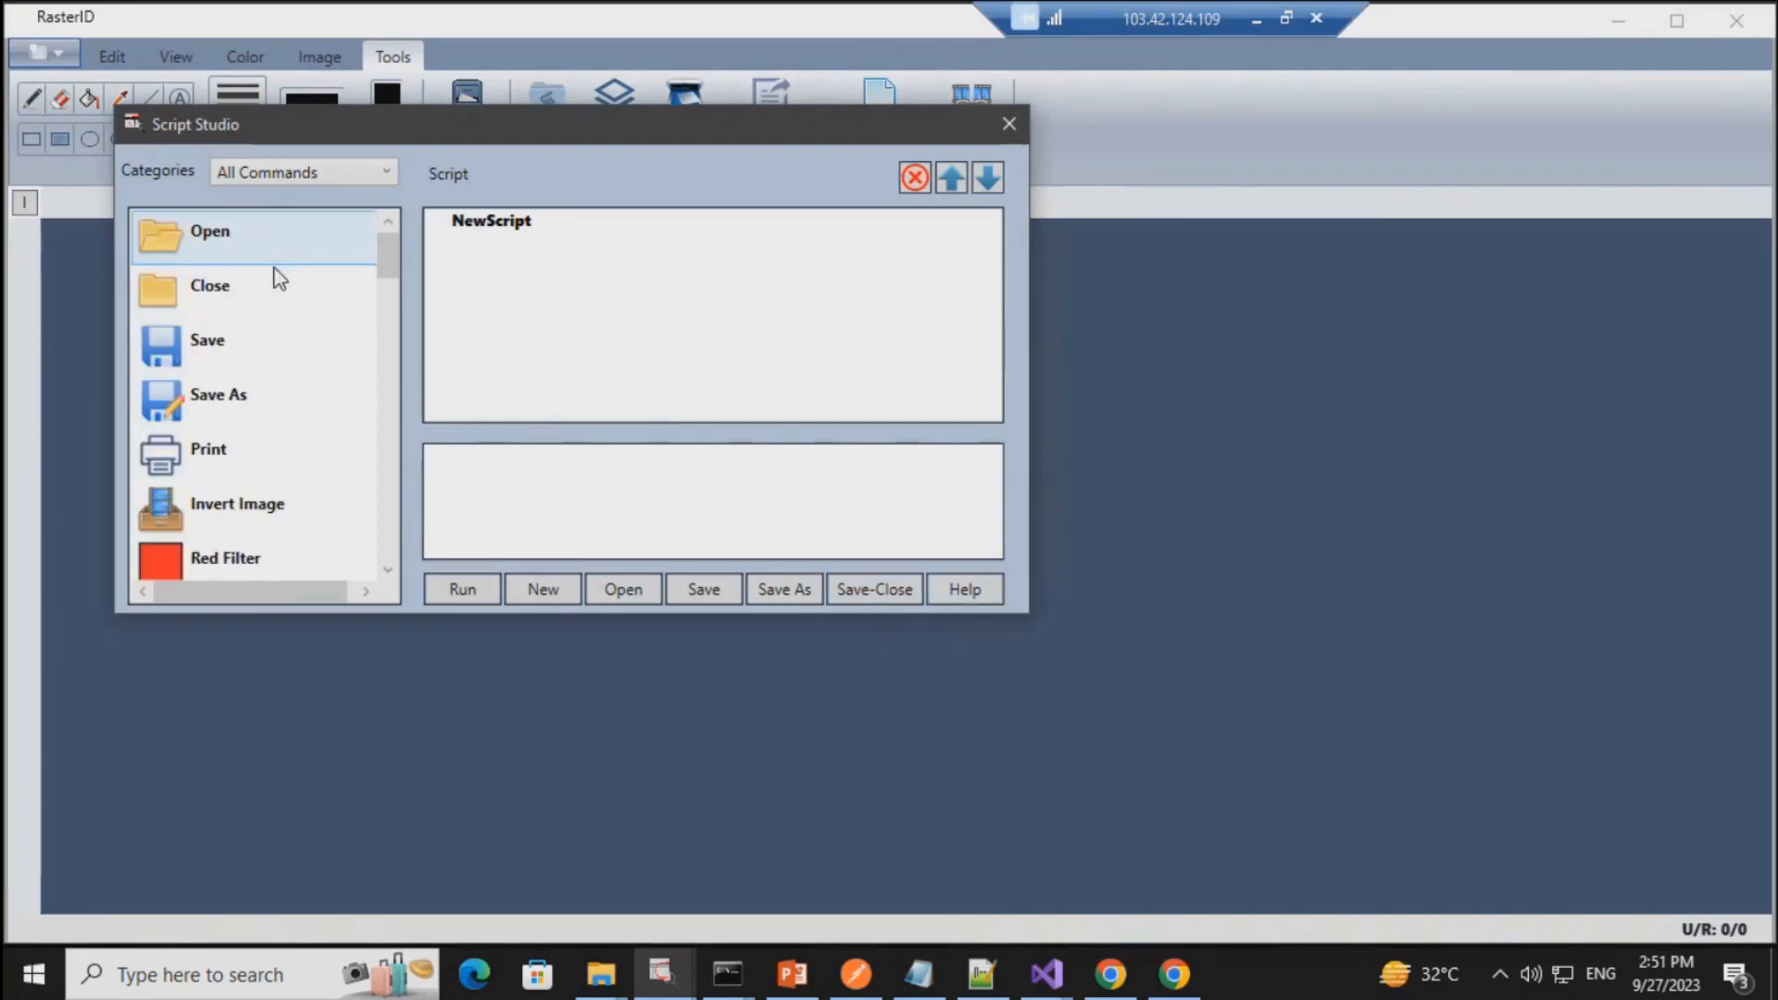
{"action": "scroll", "coordinate": [276, 450], "scroll_direction": "down", "scroll_amount": 1}
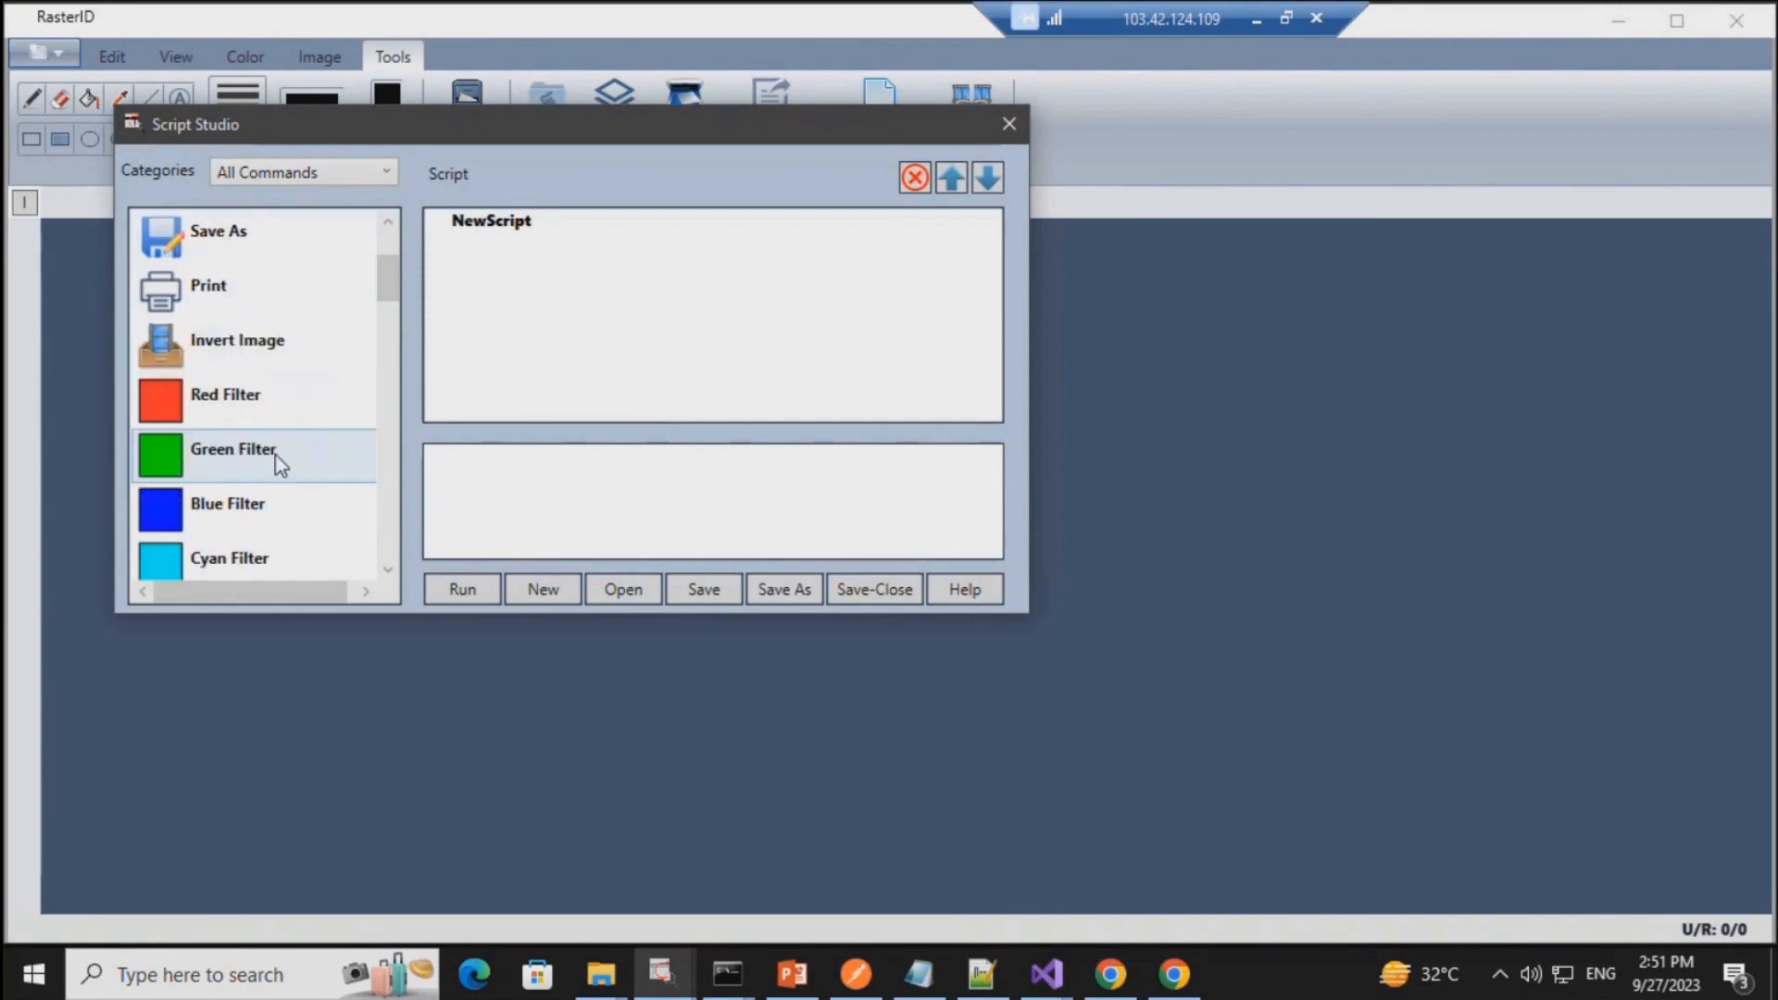
{"action": "scroll", "coordinate": [291, 481], "scroll_direction": "down", "scroll_amount": 2}
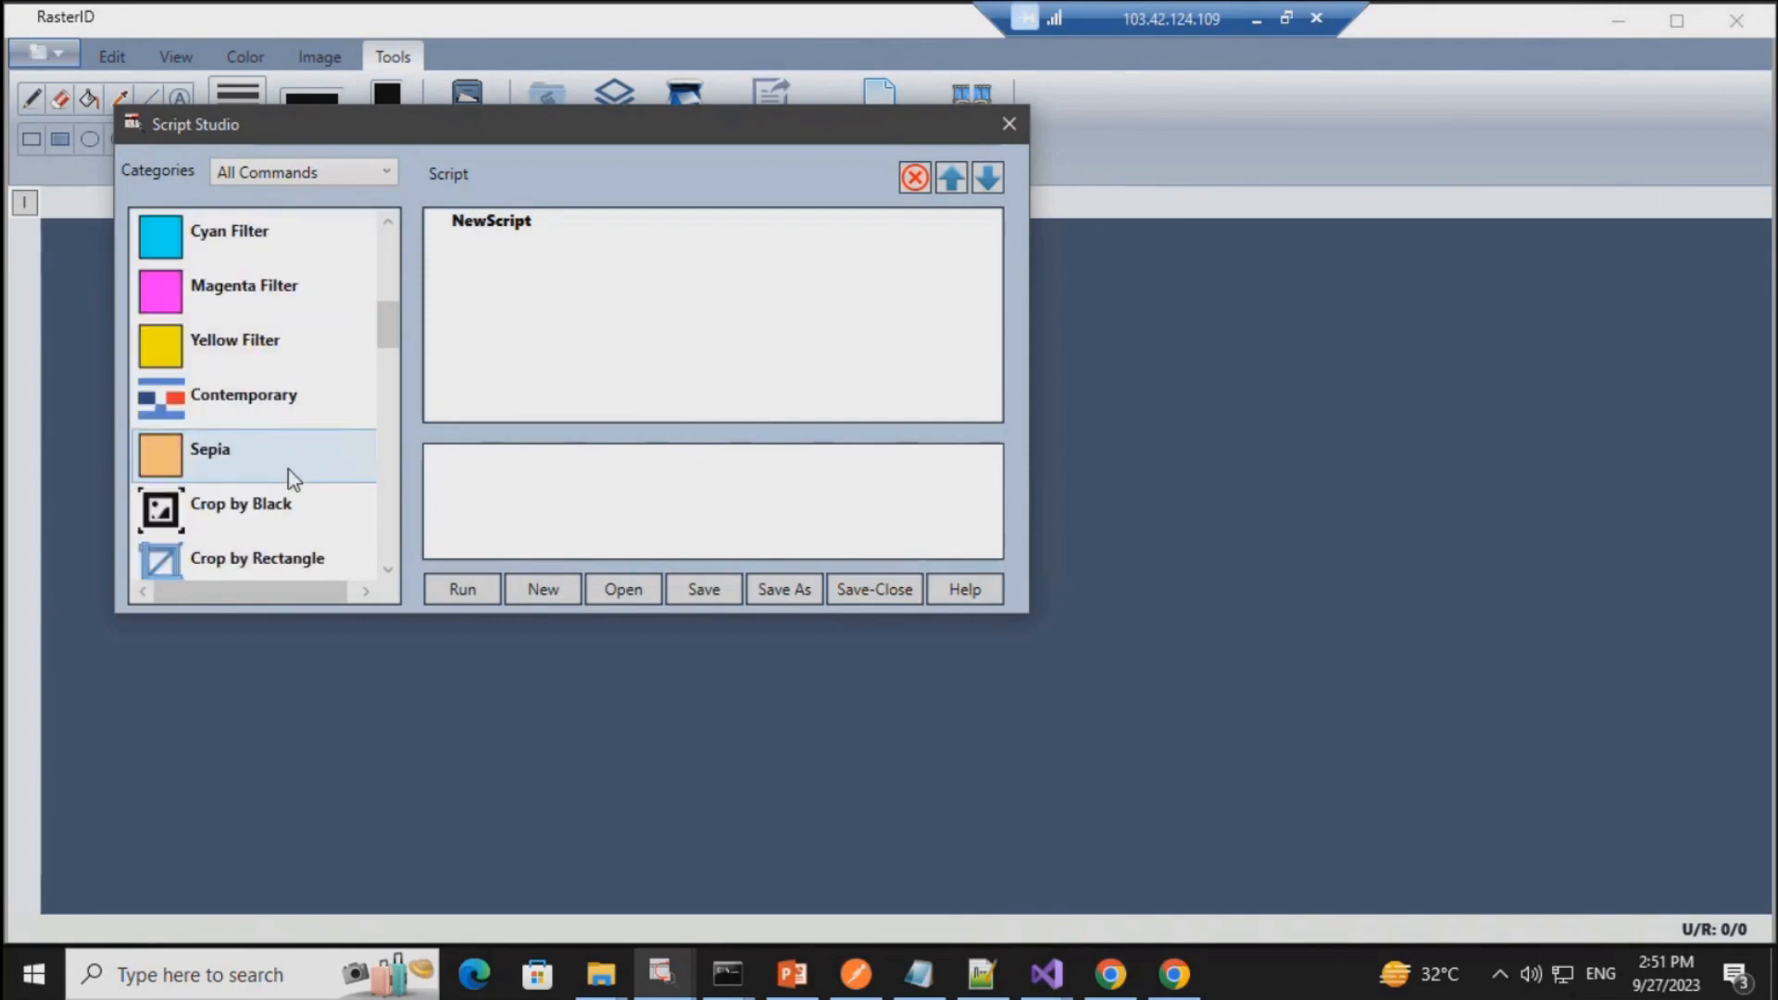
{"action": "scroll", "coordinate": [289, 478], "scroll_direction": "down", "scroll_amount": 2}
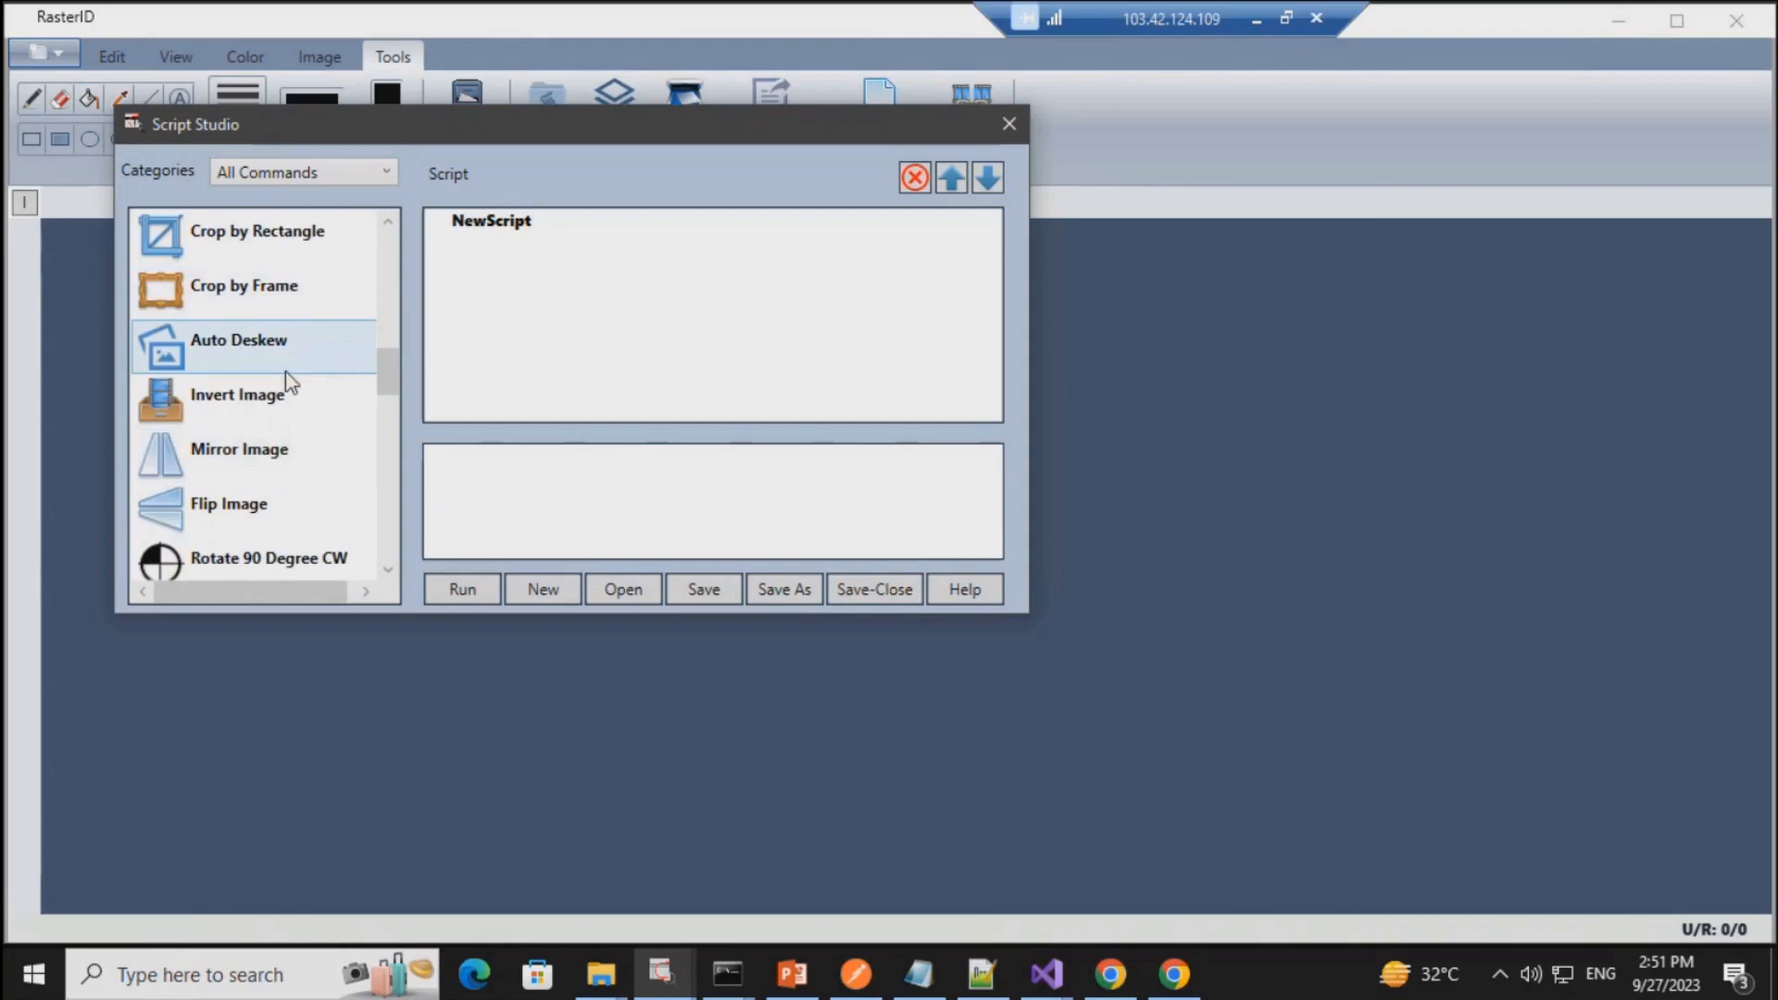
{"action": "scroll", "coordinate": [294, 463], "scroll_direction": "down", "scroll_amount": 1}
{"action": "scroll", "coordinate": [293, 463], "scroll_direction": "down", "scroll_amount": 2}
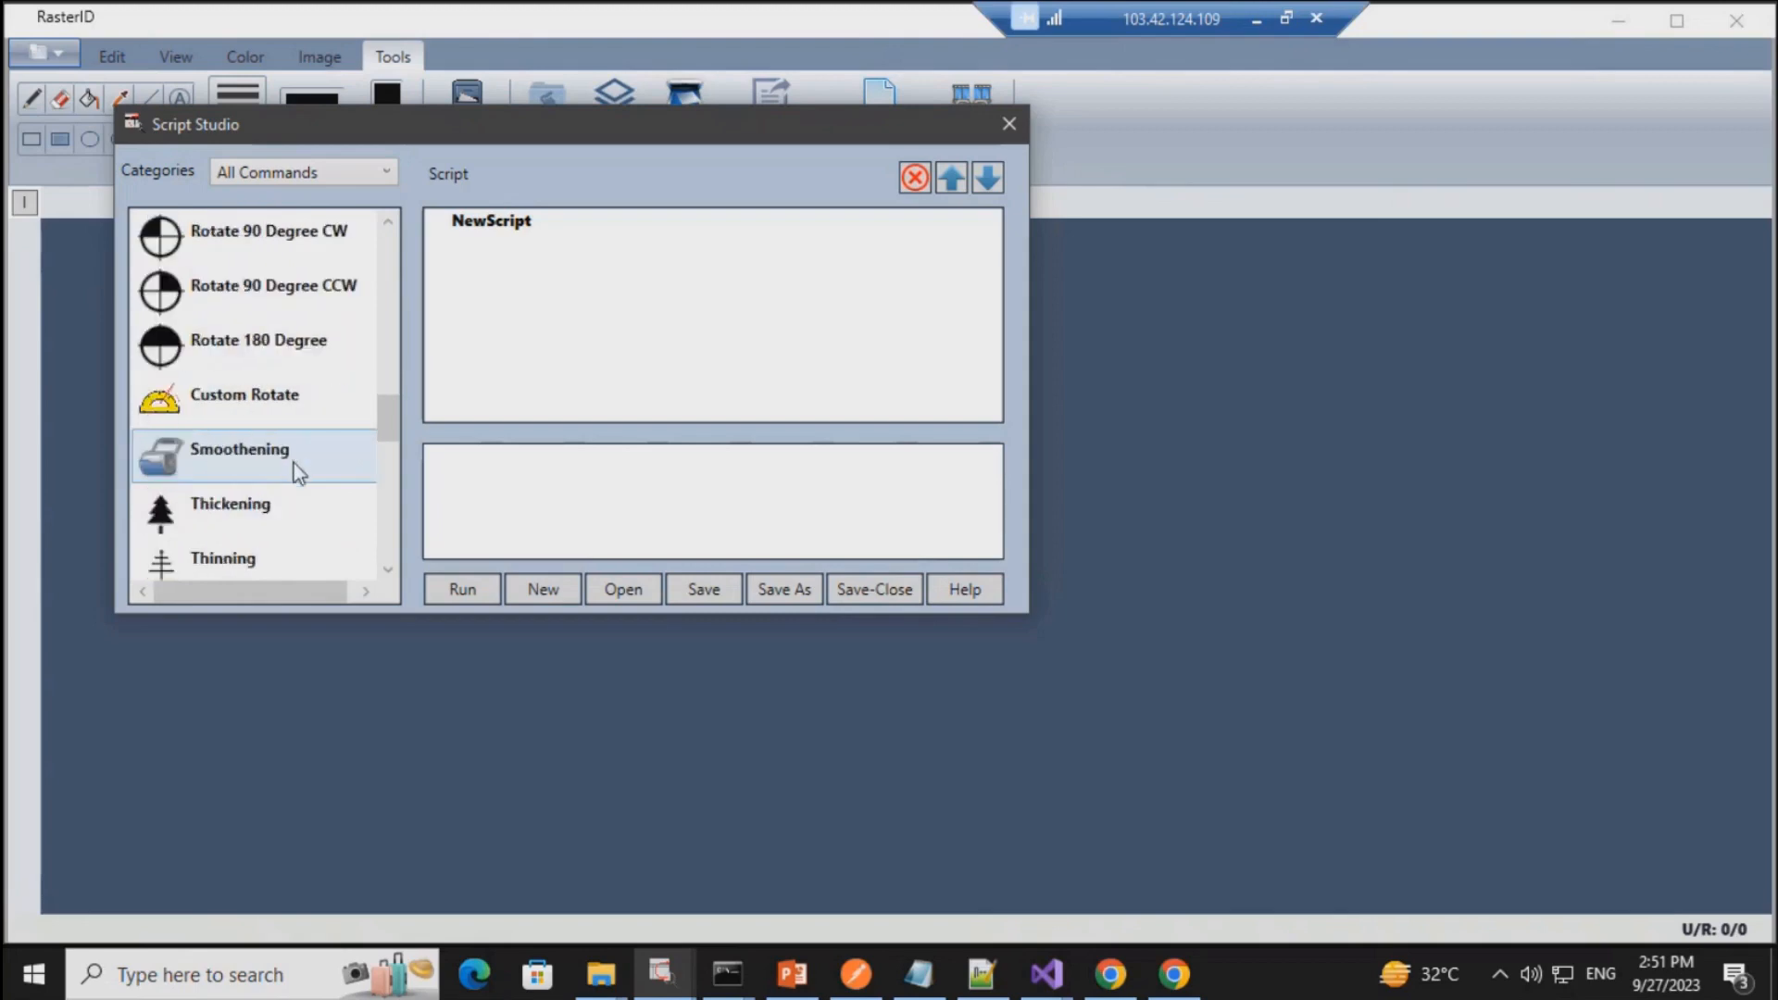
{"action": "scroll", "coordinate": [292, 463], "scroll_direction": "up", "scroll_amount": 1}
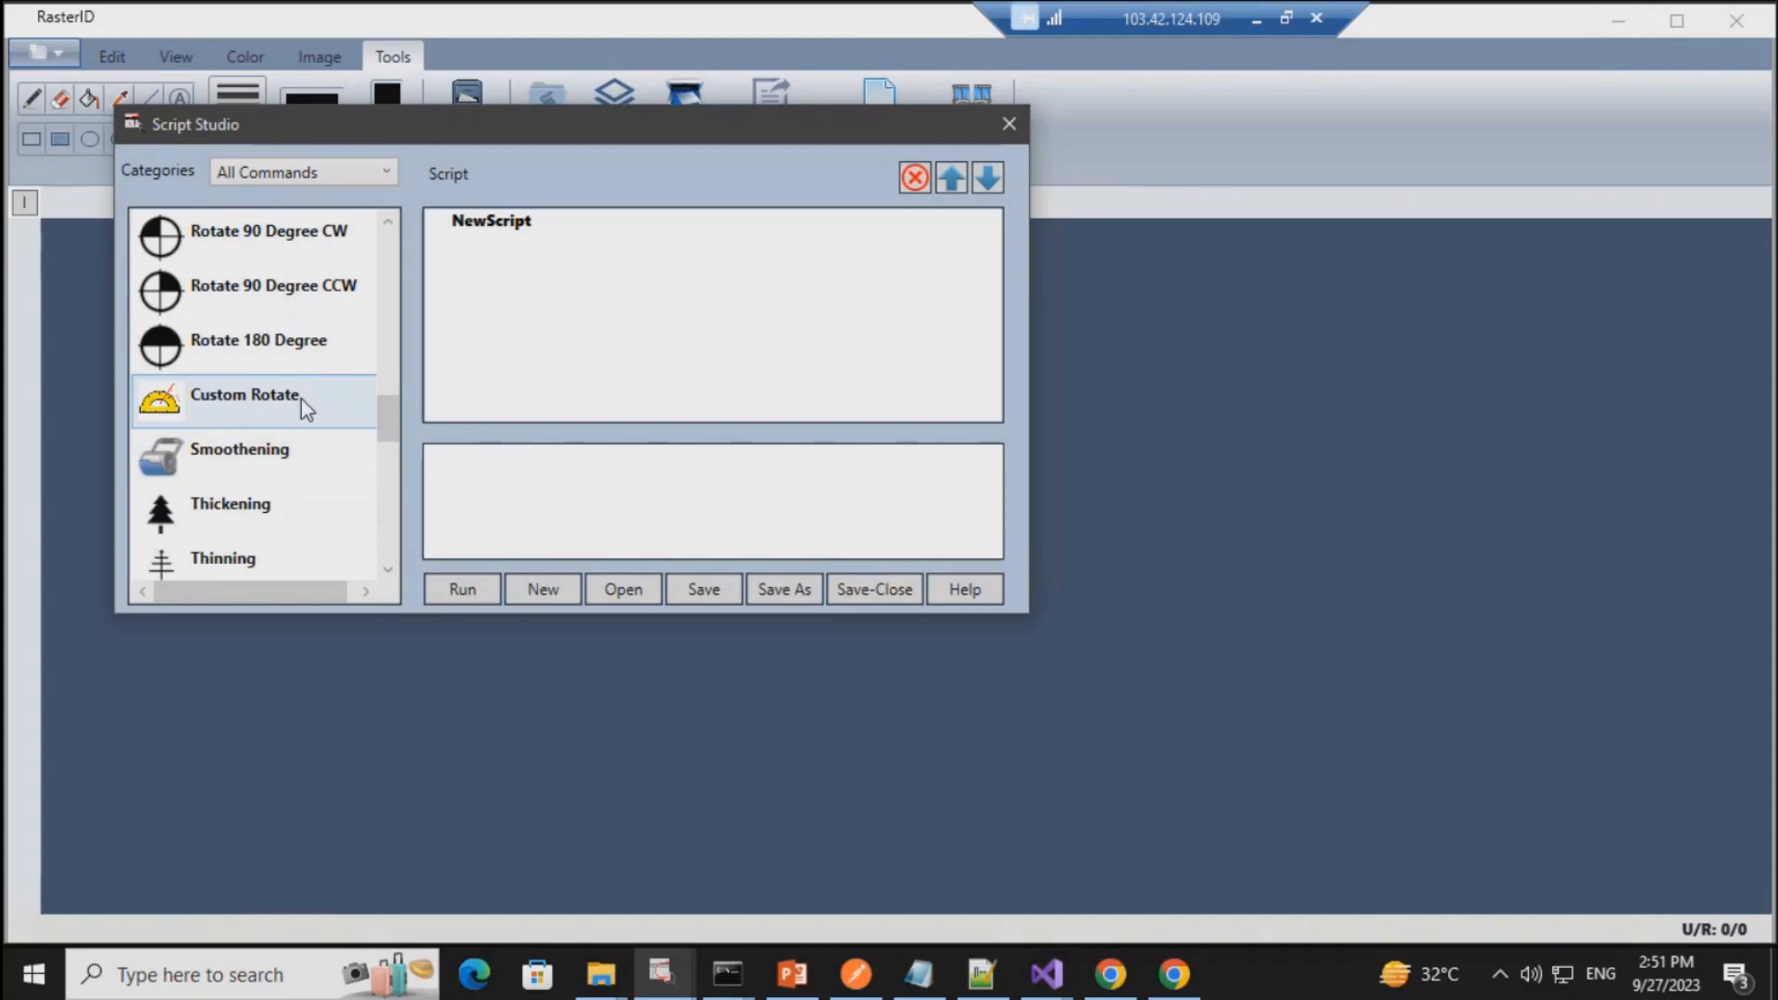
{"action": "scroll", "coordinate": [302, 398], "scroll_direction": "down", "scroll_amount": 1}
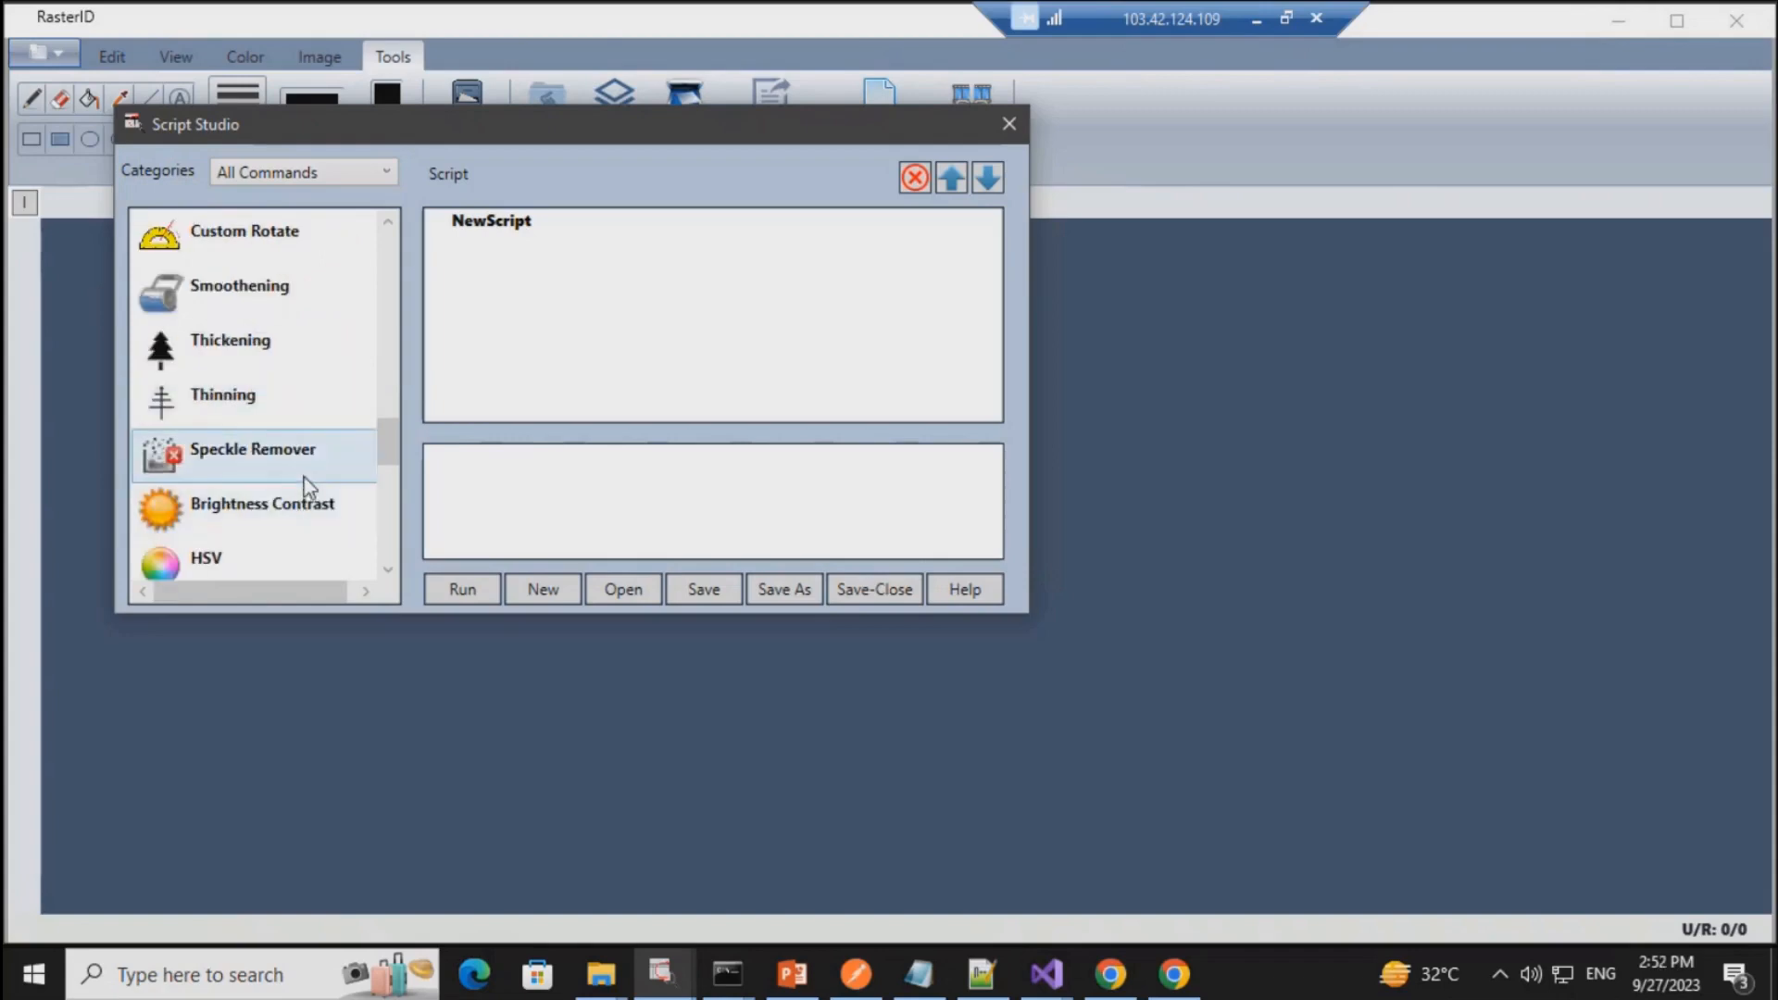
{"action": "scroll", "coordinate": [309, 488], "scroll_direction": "down", "scroll_amount": 3}
{"action": "scroll", "coordinate": [308, 488], "scroll_direction": "up", "scroll_amount": 10}
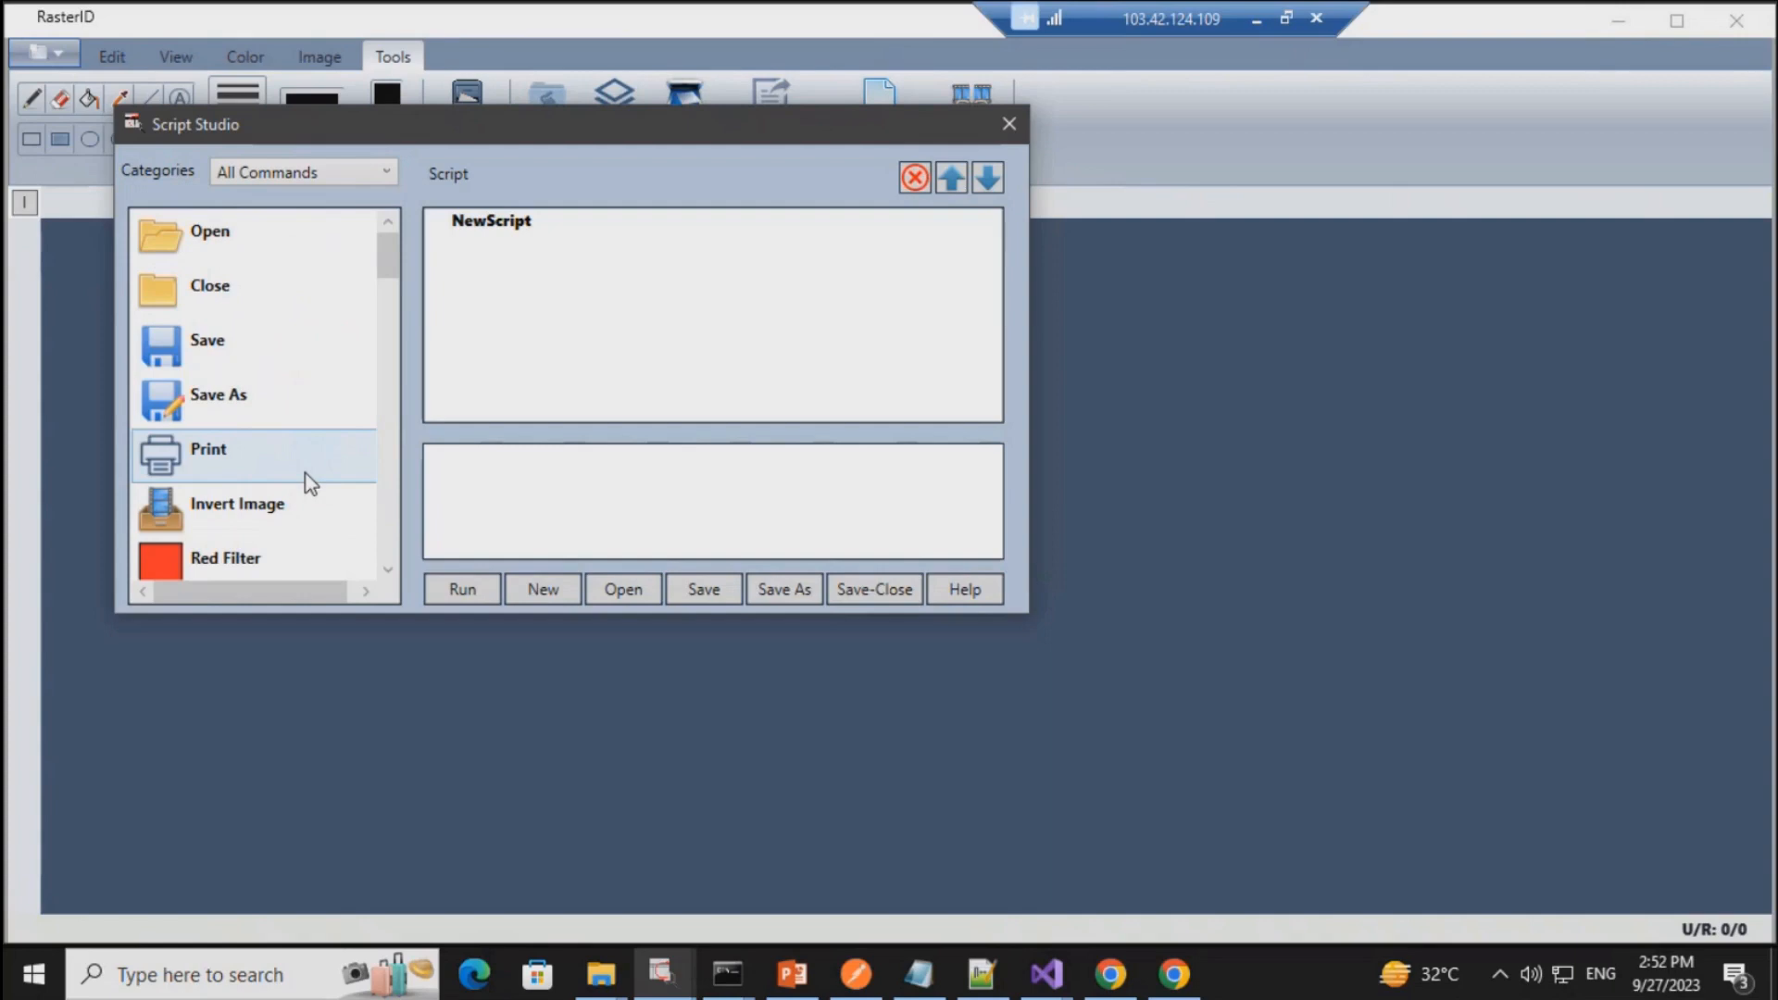
{"action": "scroll", "coordinate": [297, 419], "scroll_direction": "down", "scroll_amount": 5}
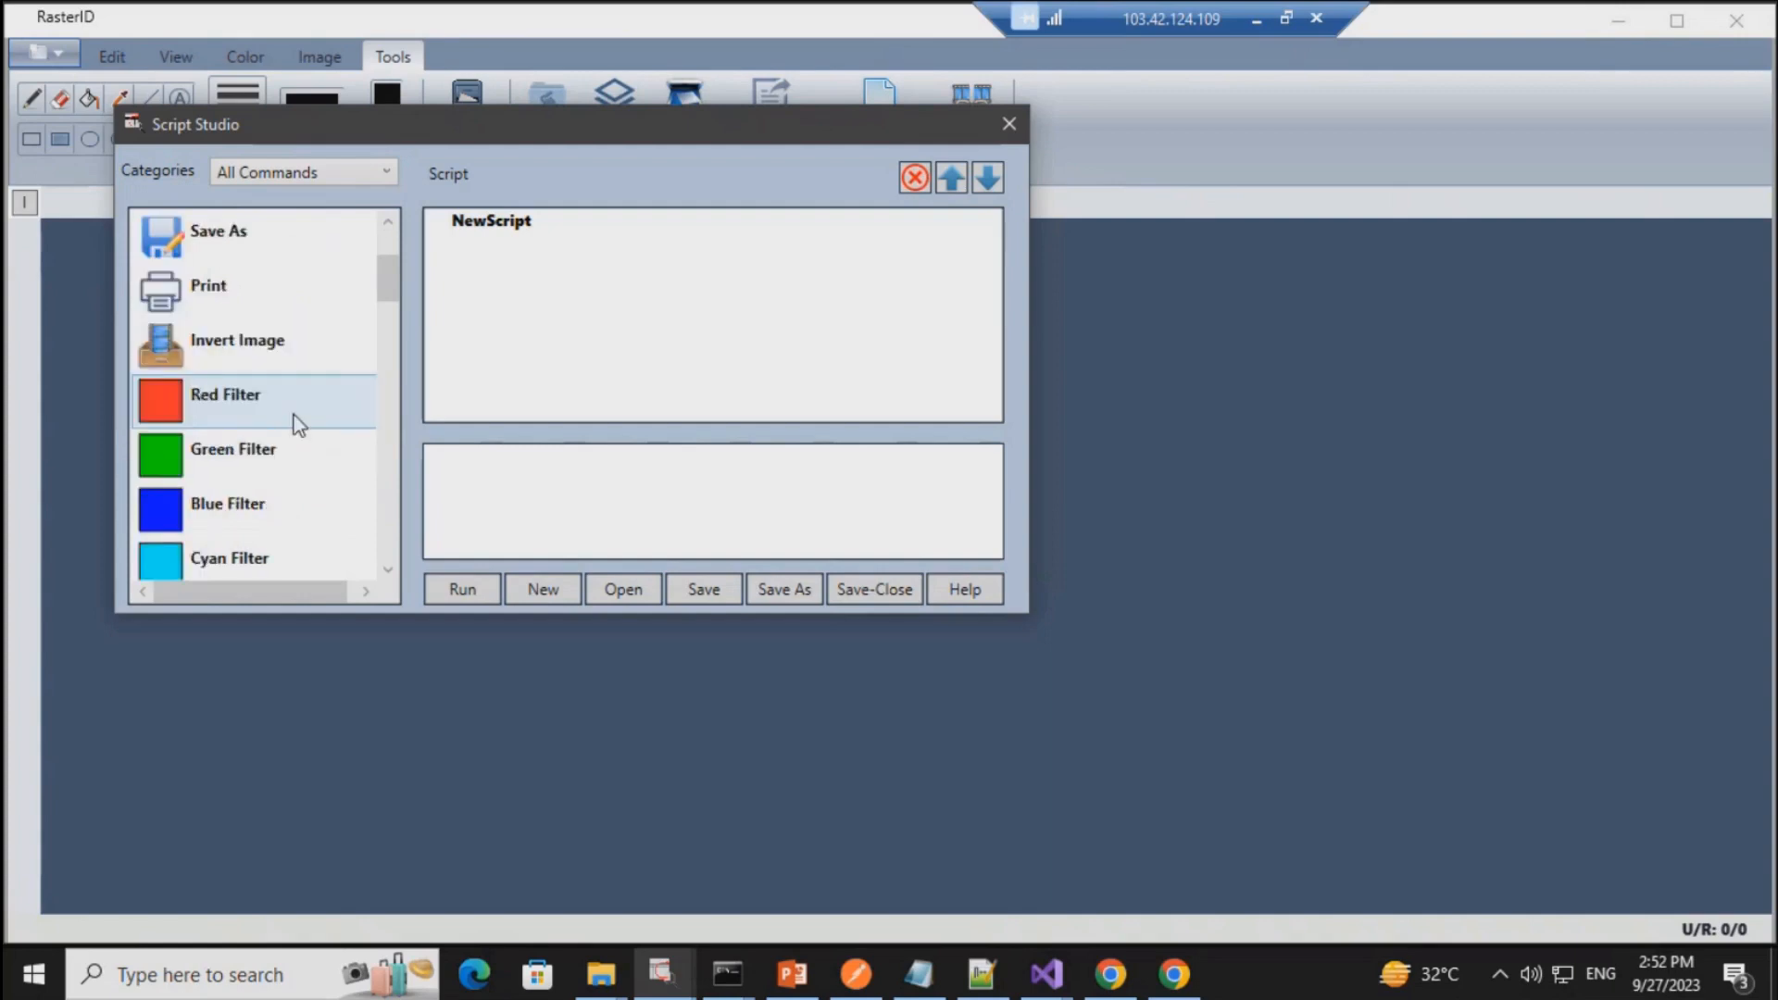
Step: Add the Title Block Recognition command to the new script and expand its settings
{"action": "scroll", "coordinate": [299, 443], "scroll_direction": "down", "scroll_amount": 8}
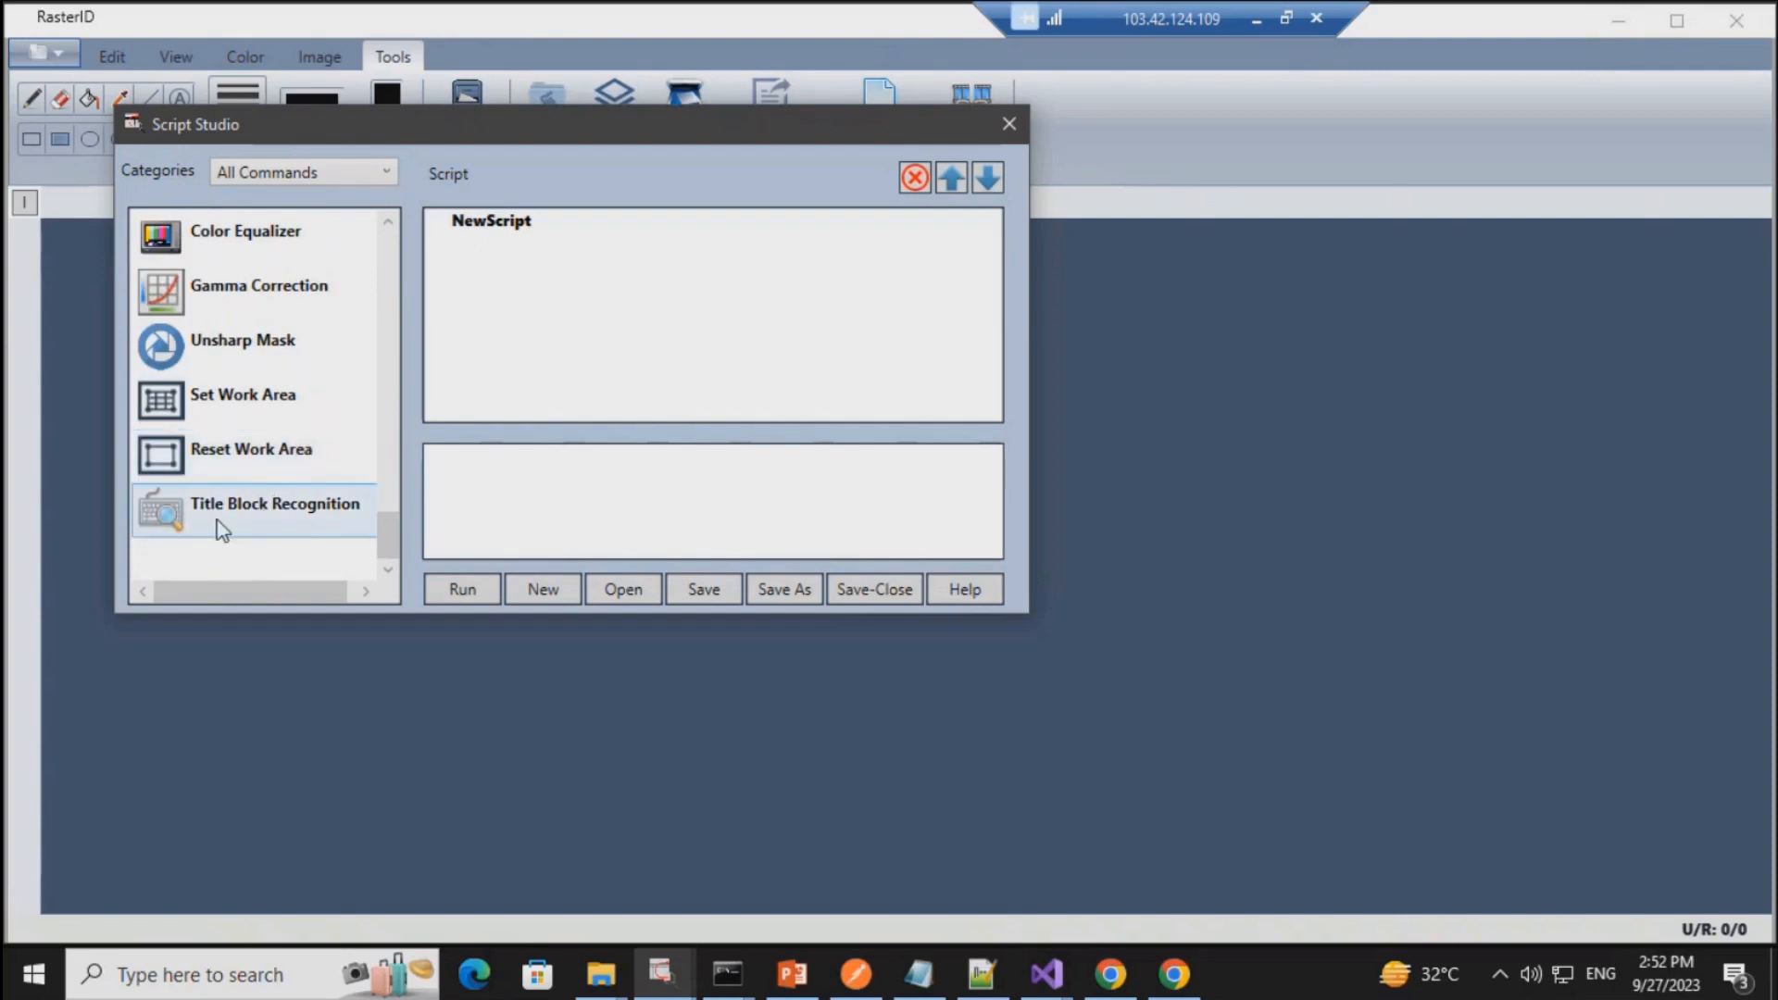
{"action": "left_click_drag", "start_coordinate": [221, 524], "coordinate": [542, 304]}
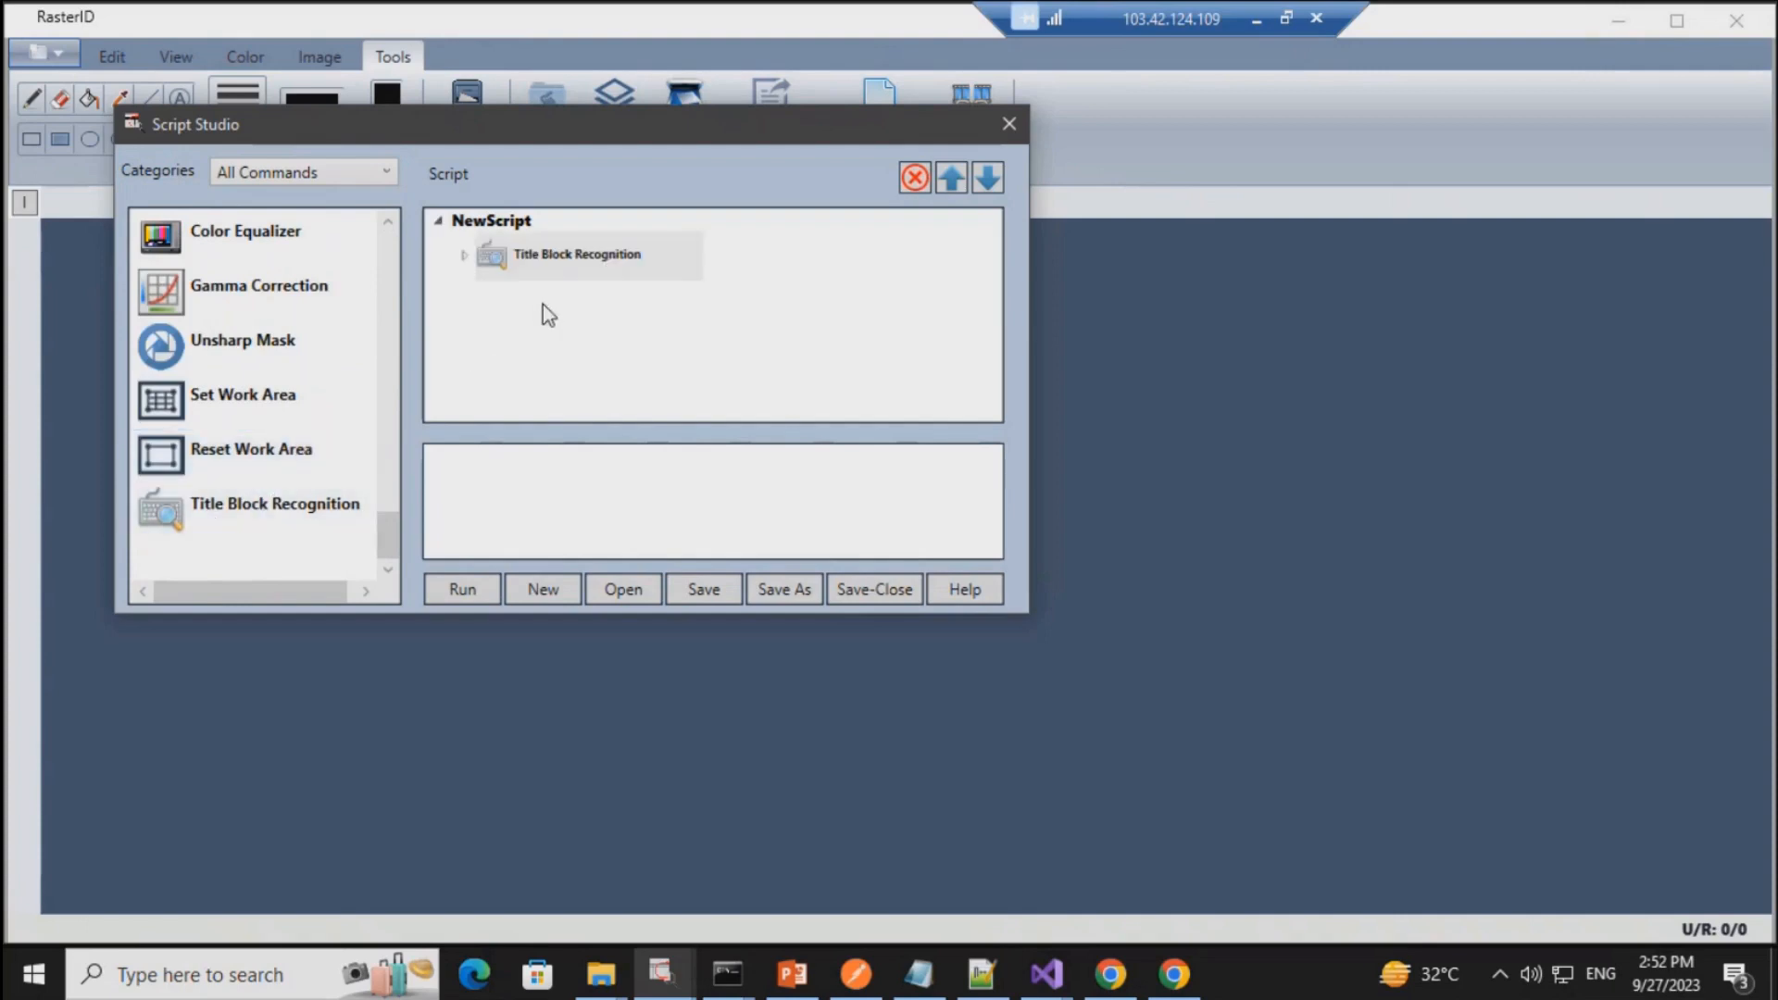
{"action": "double_click", "coordinate": [477, 263]}
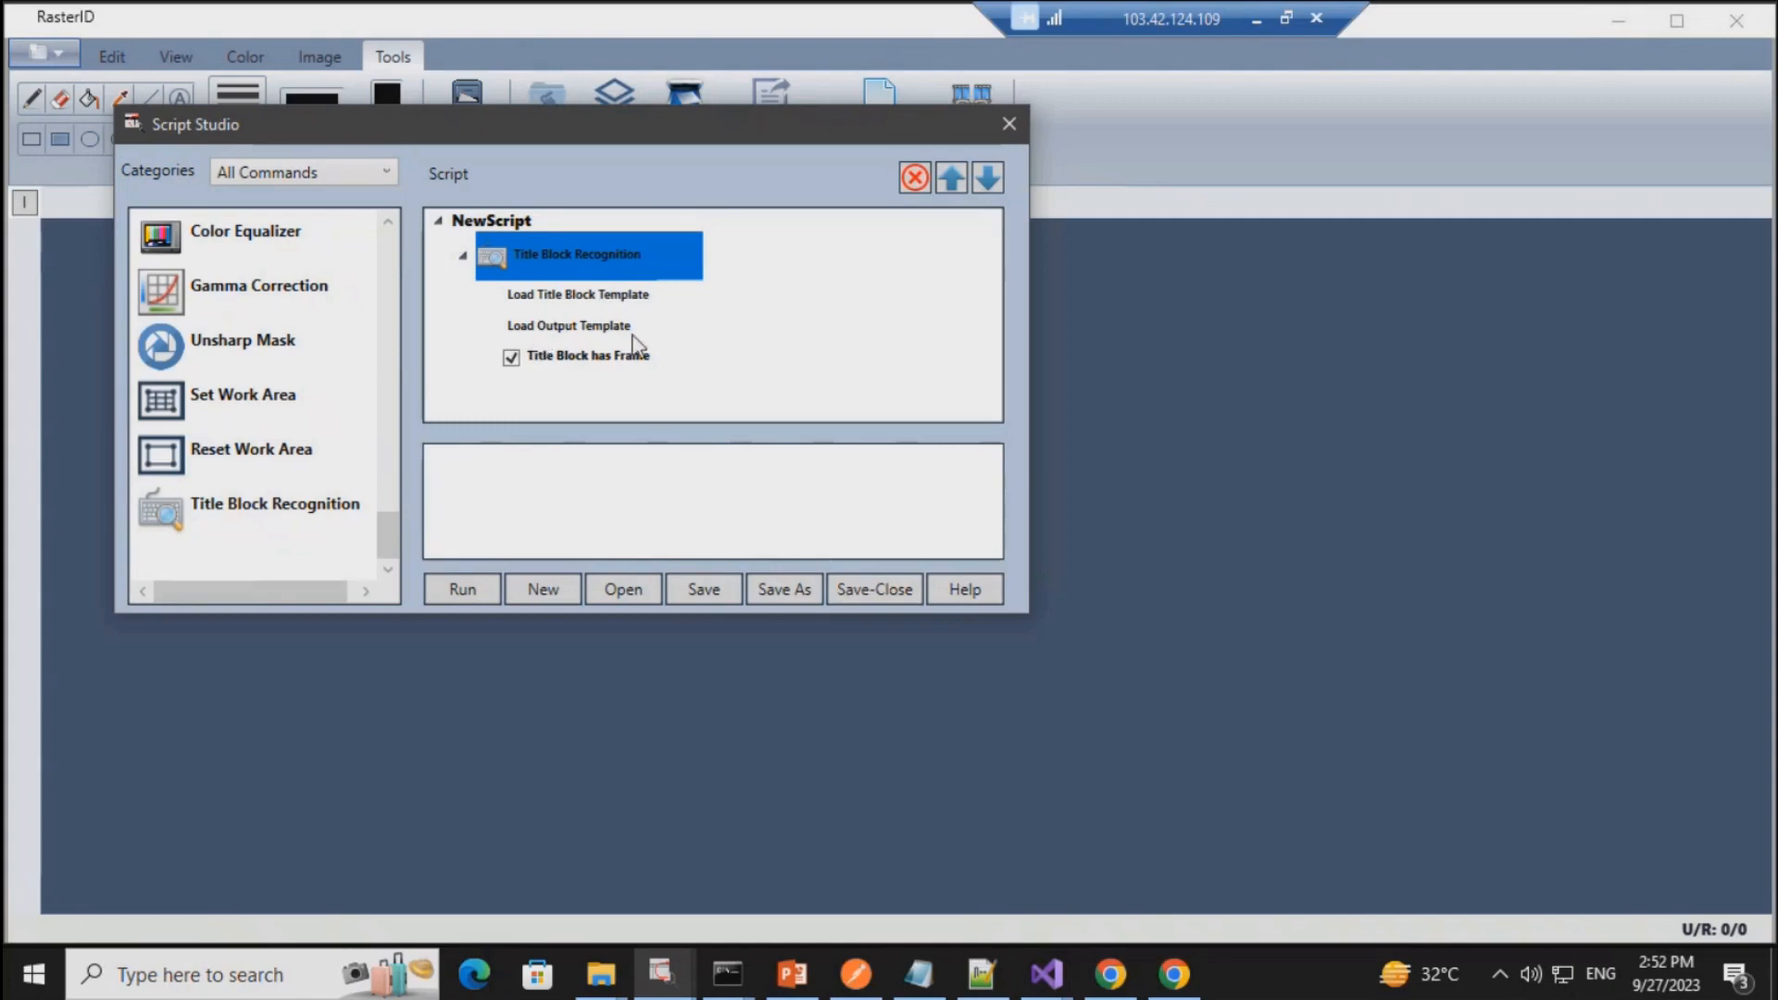
Step: Load TTT.ttf as the title block template of the script's Title Block Recognition command
{"action": "left_click", "coordinate": [646, 298]}
{"action": "left_click", "coordinate": [916, 304]}
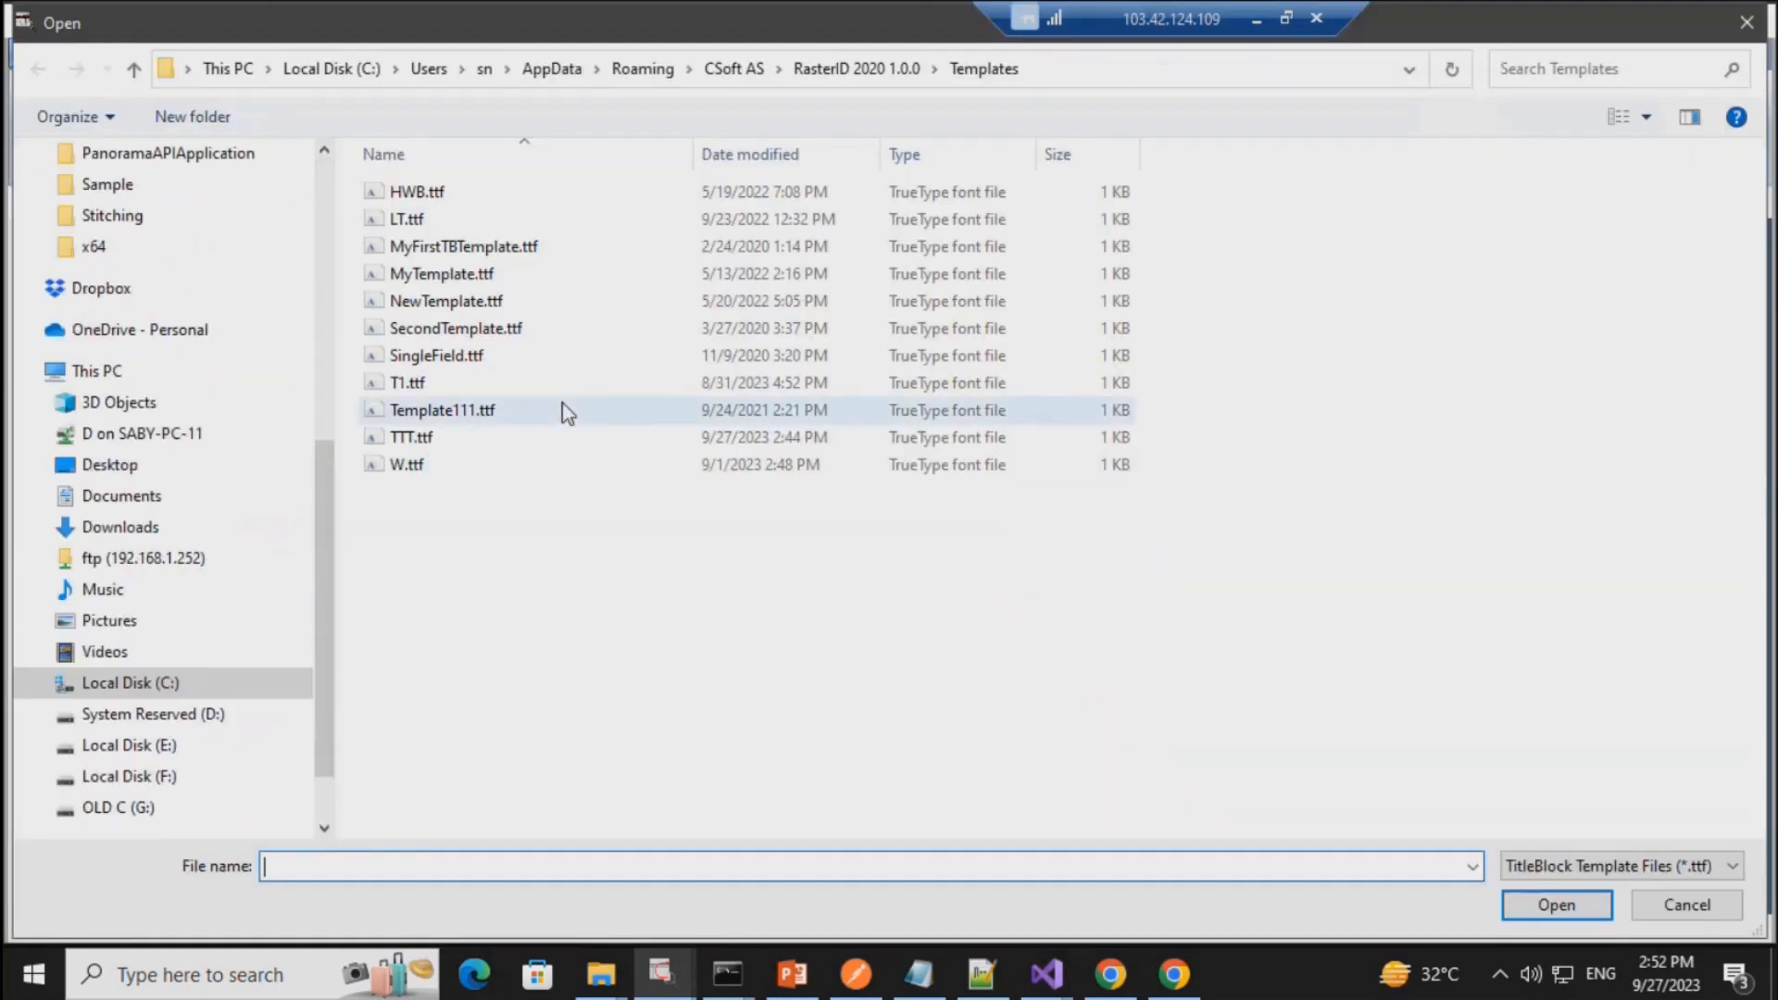
{"action": "left_click", "coordinate": [428, 439]}
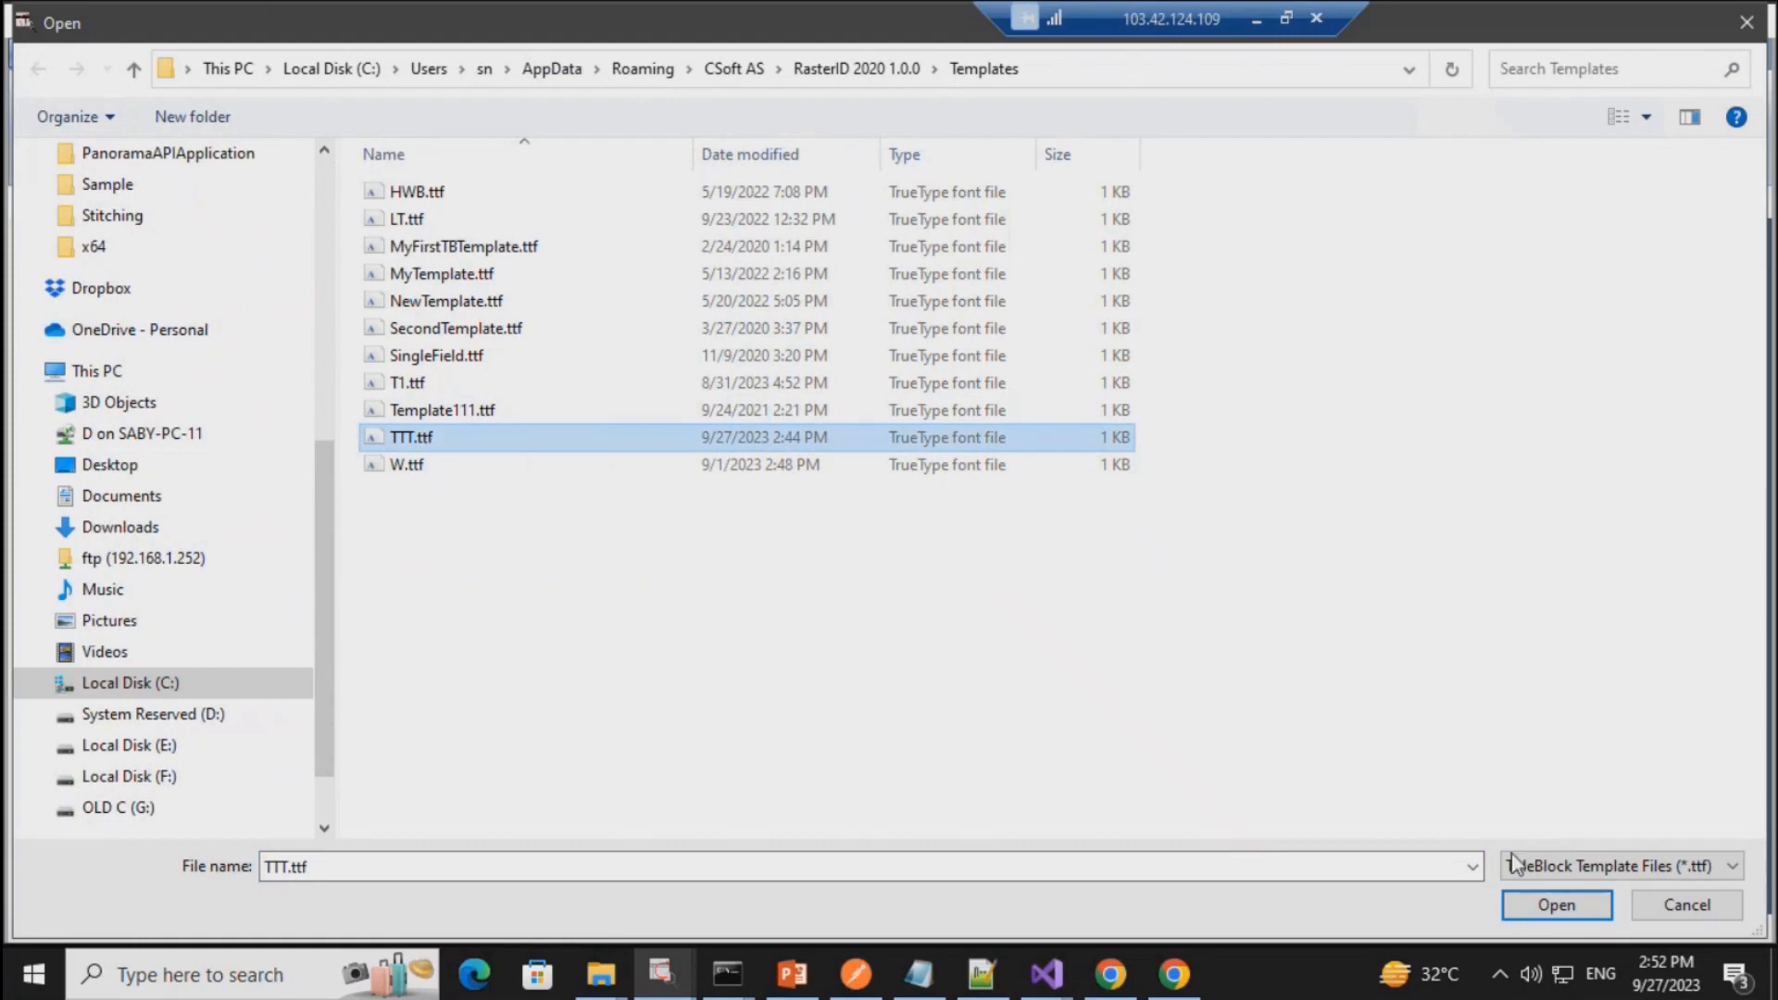
{"action": "left_click", "coordinate": [1556, 905]}
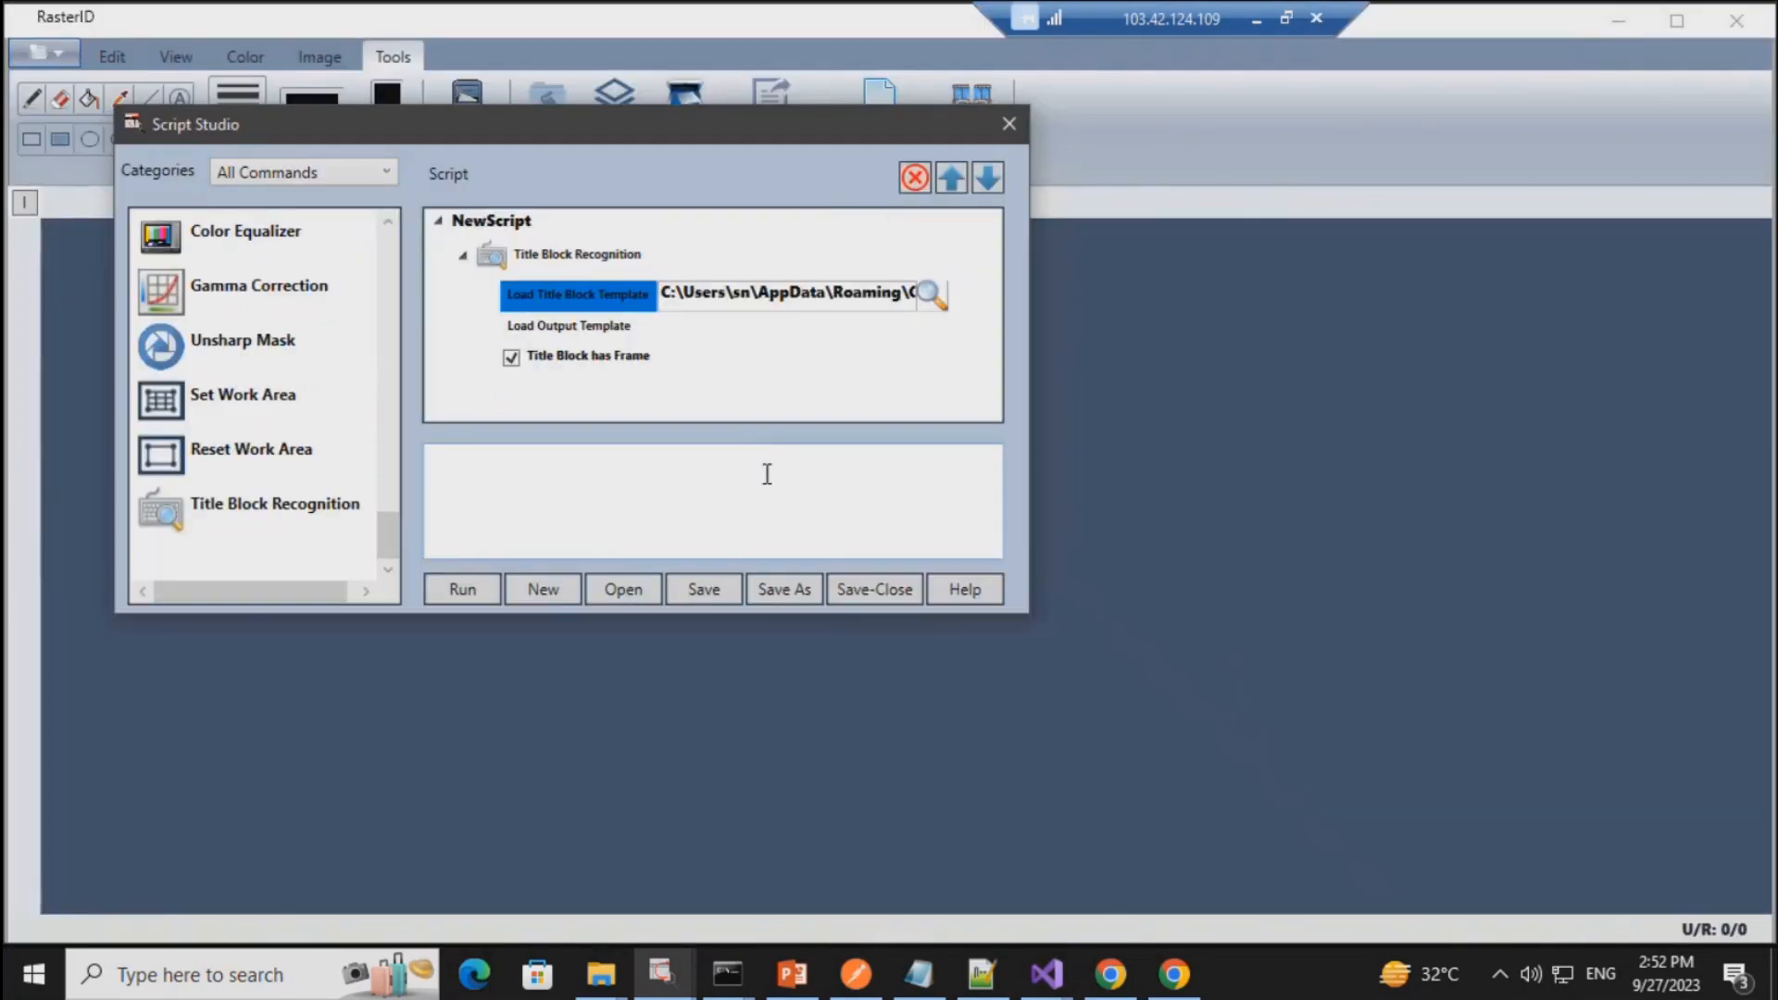
Step: Load TTT.osf as the output template of the script's Title Block Recognition command
{"action": "left_click", "coordinate": [566, 326]}
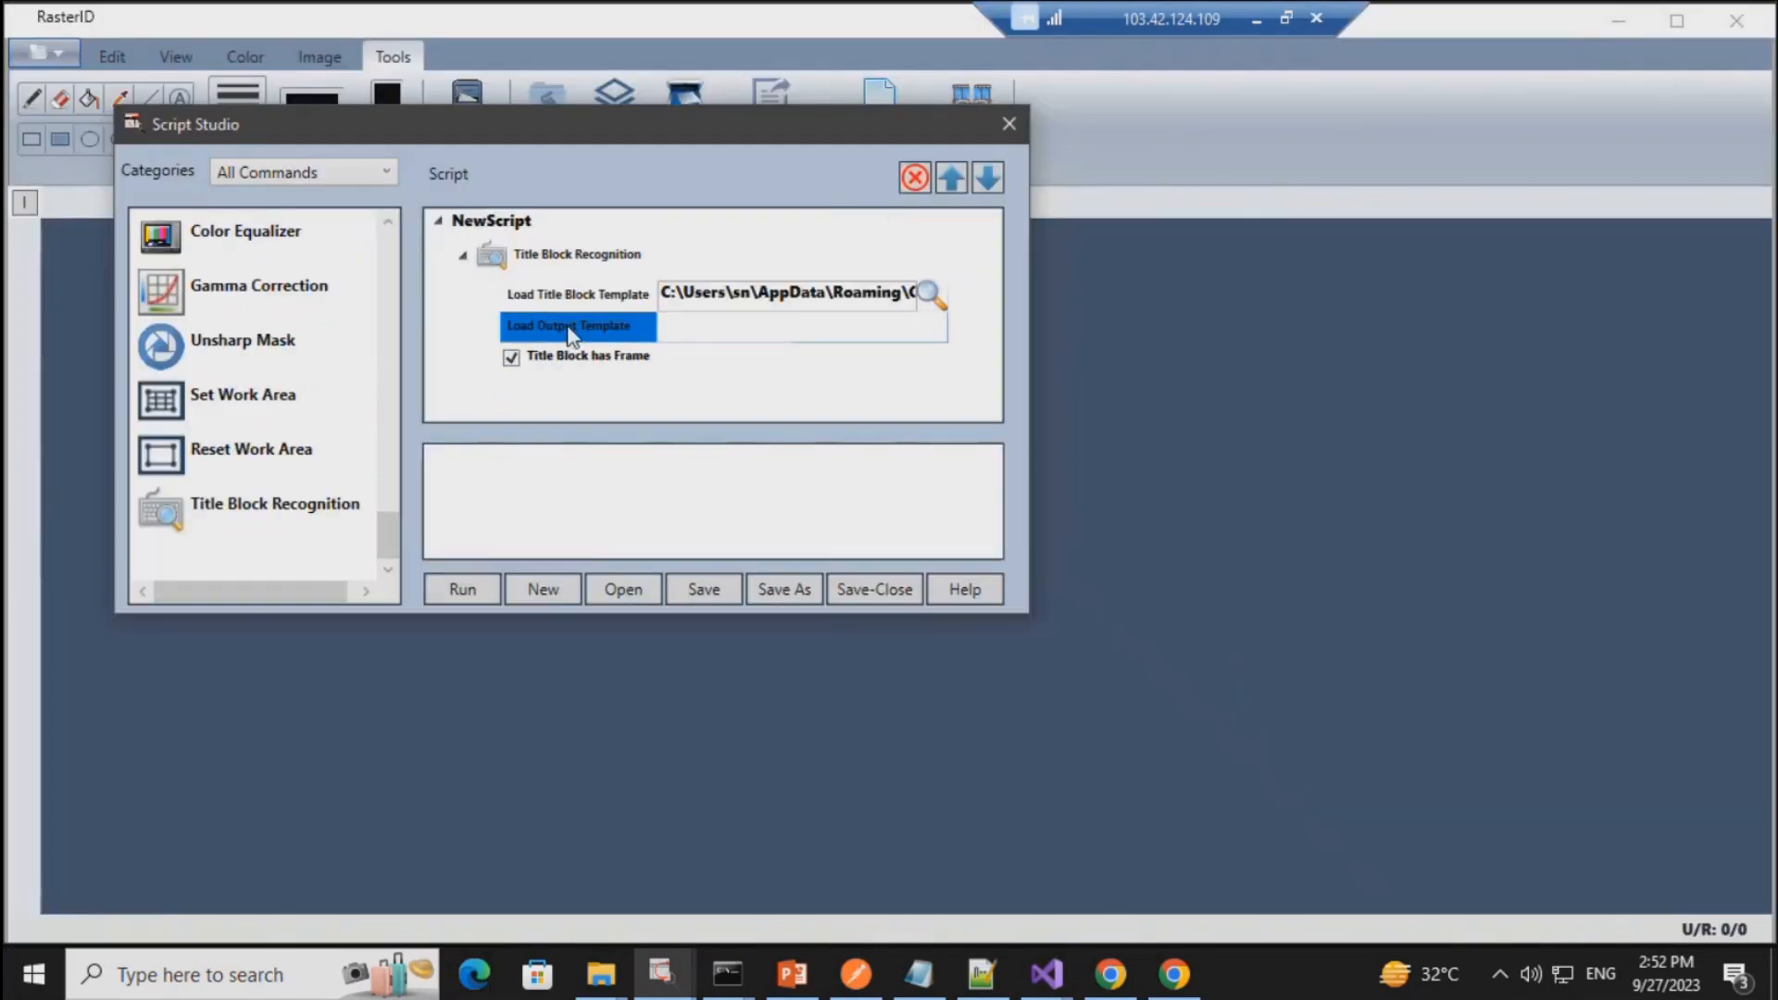
{"action": "left_click", "coordinate": [719, 328]}
{"action": "left_click", "coordinate": [935, 333]}
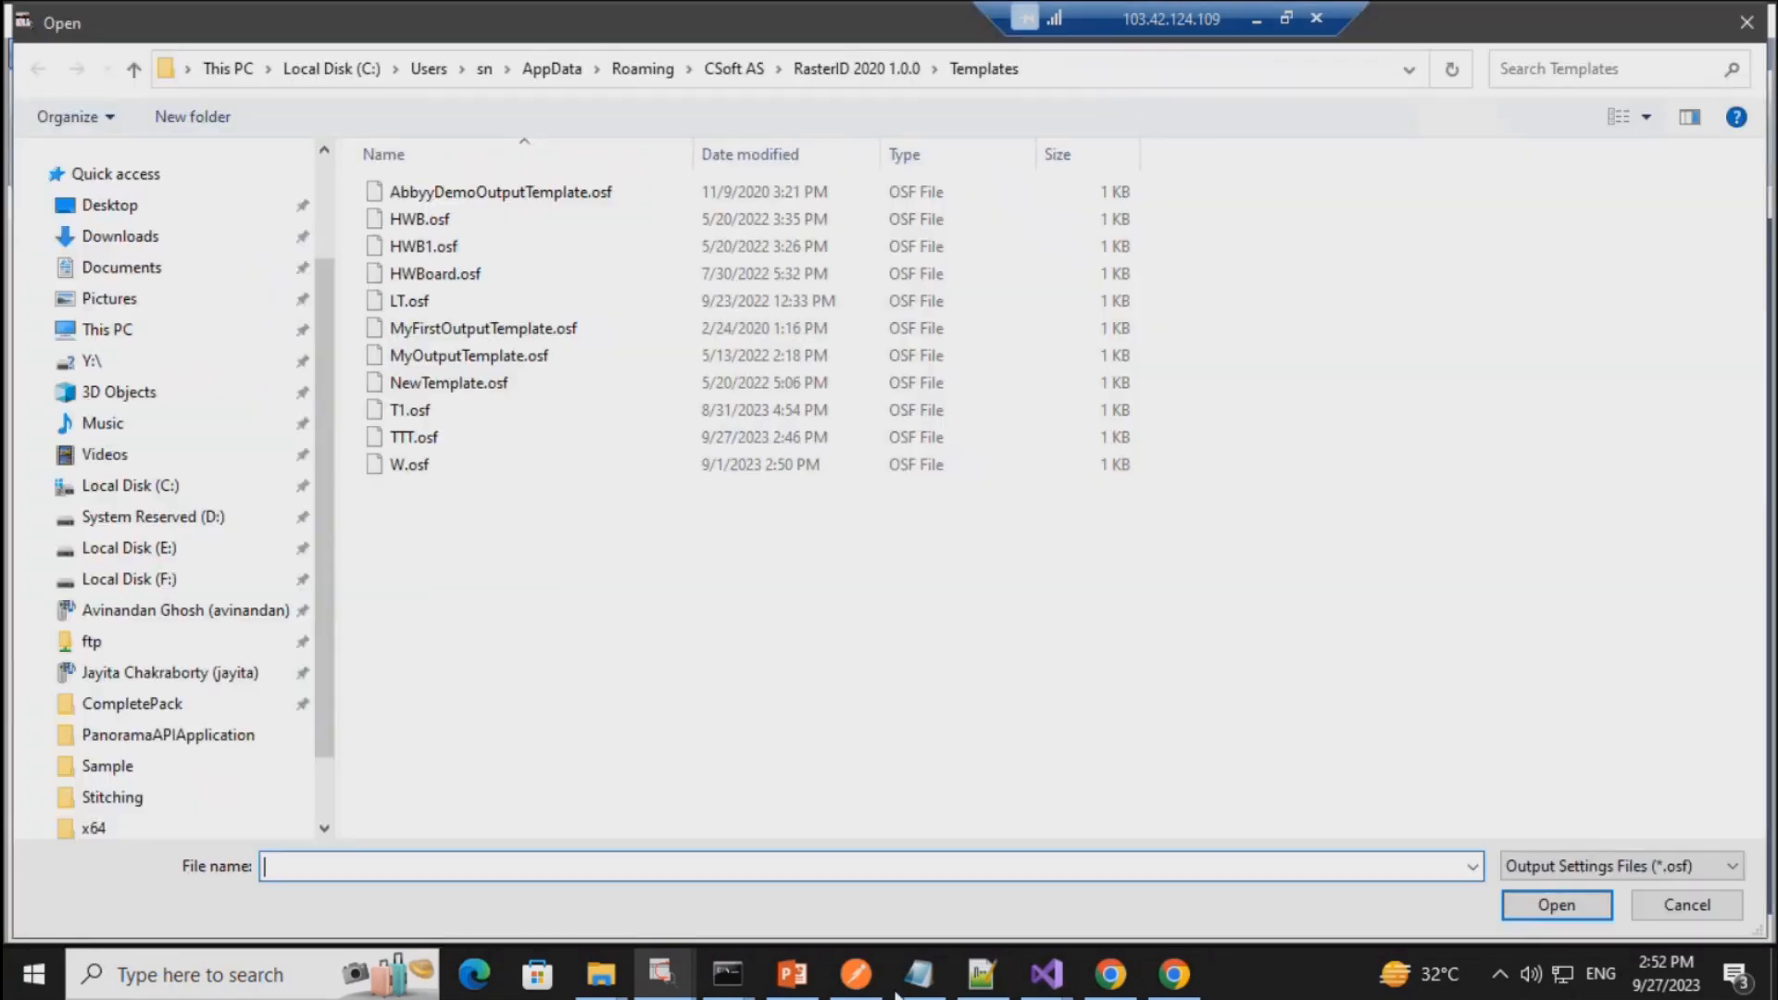
{"action": "left_click", "coordinate": [426, 439]}
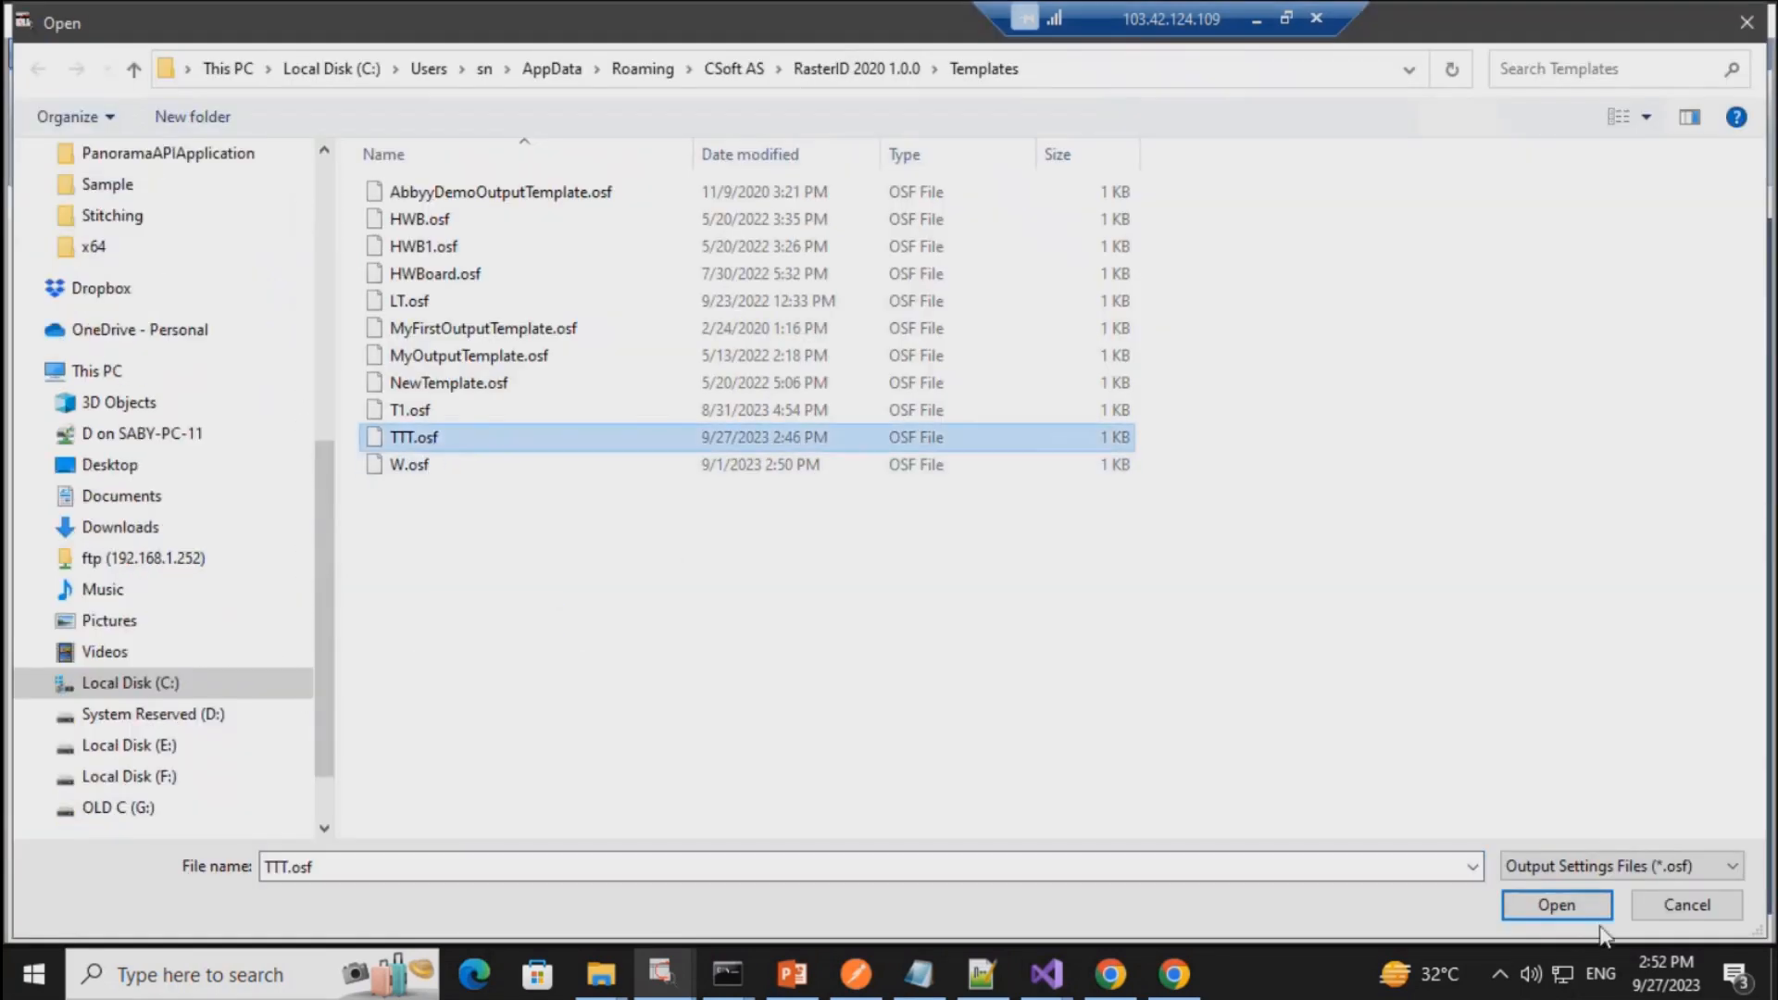
{"action": "left_click", "coordinate": [1531, 913]}
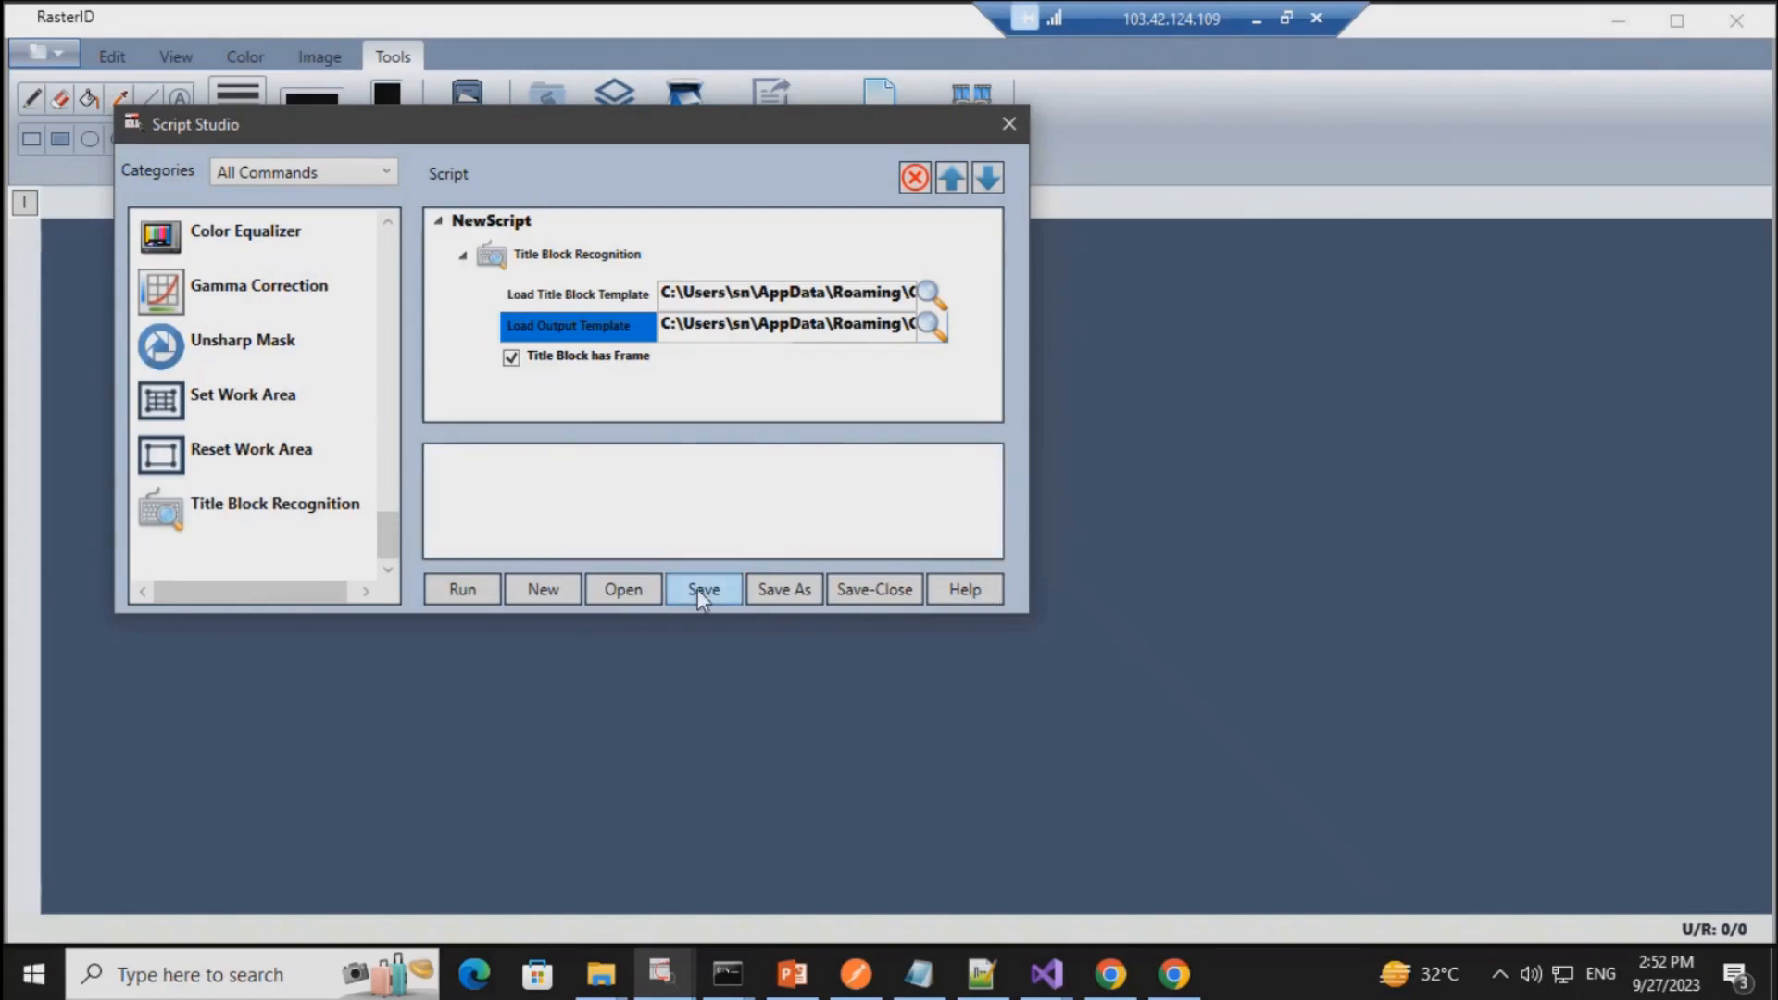
Step: Save the script as TTT.tpl in the Templates folder and close Script Studio
{"action": "left_click", "coordinate": [789, 593]}
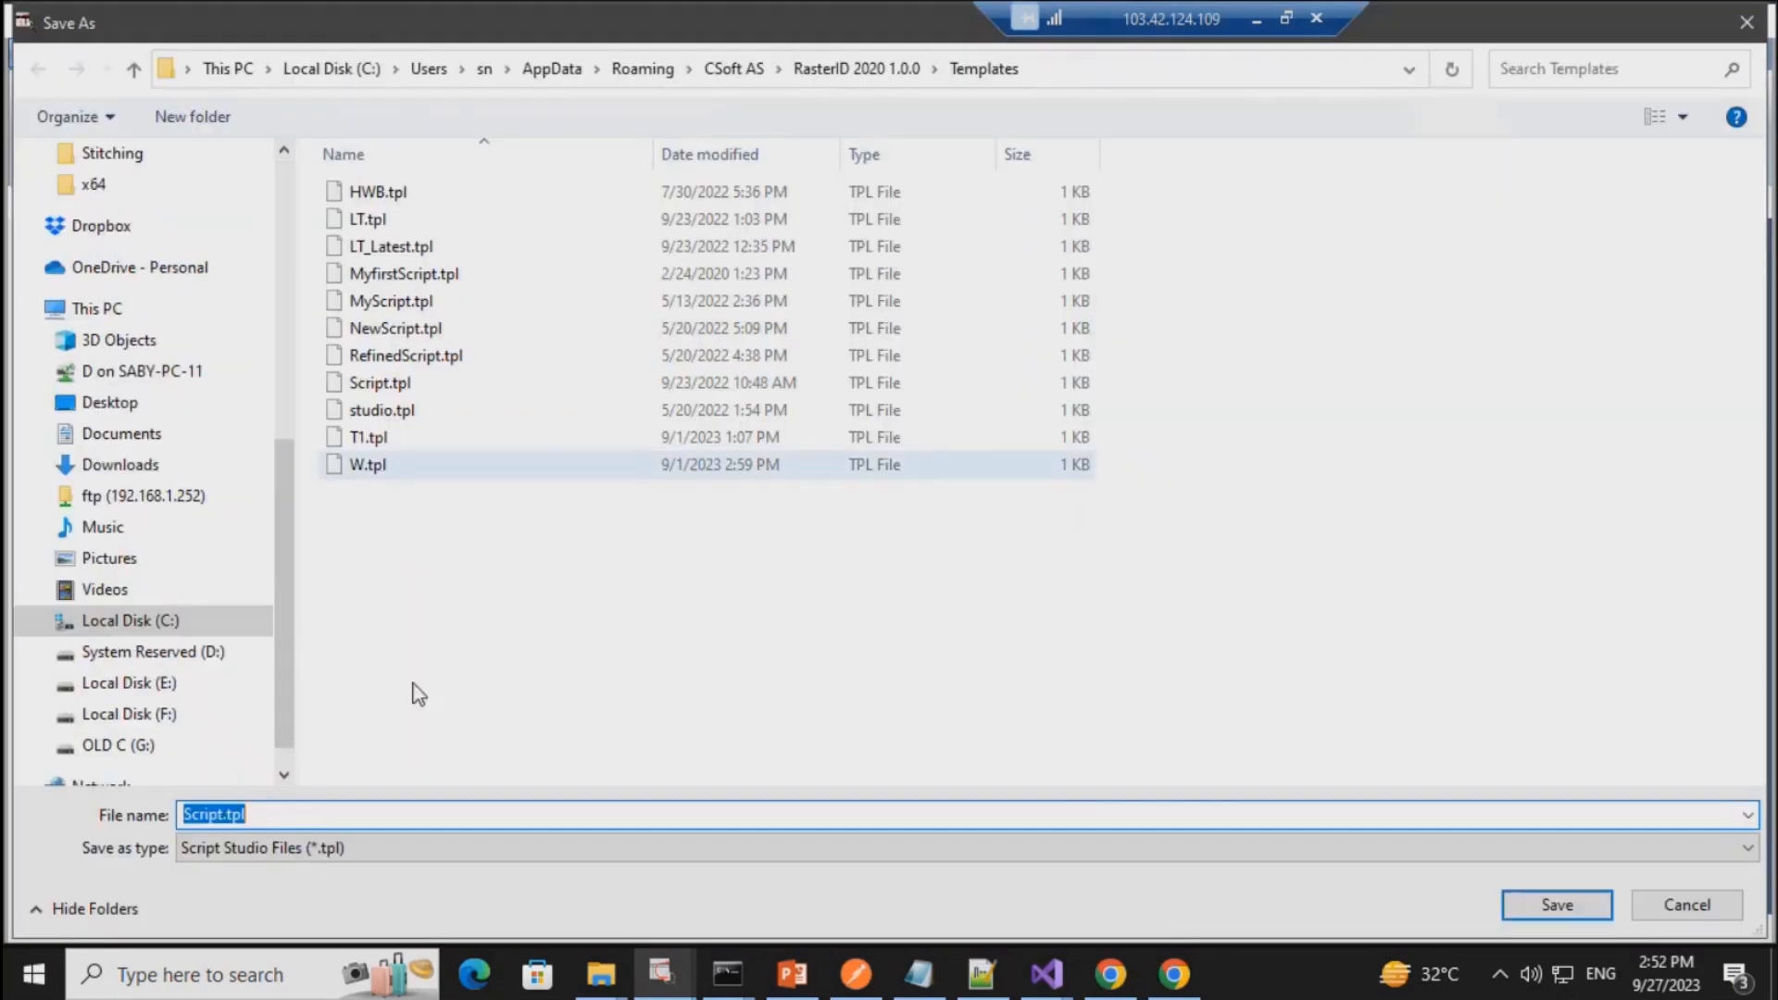
{"action": "left_click", "coordinate": [223, 814]}
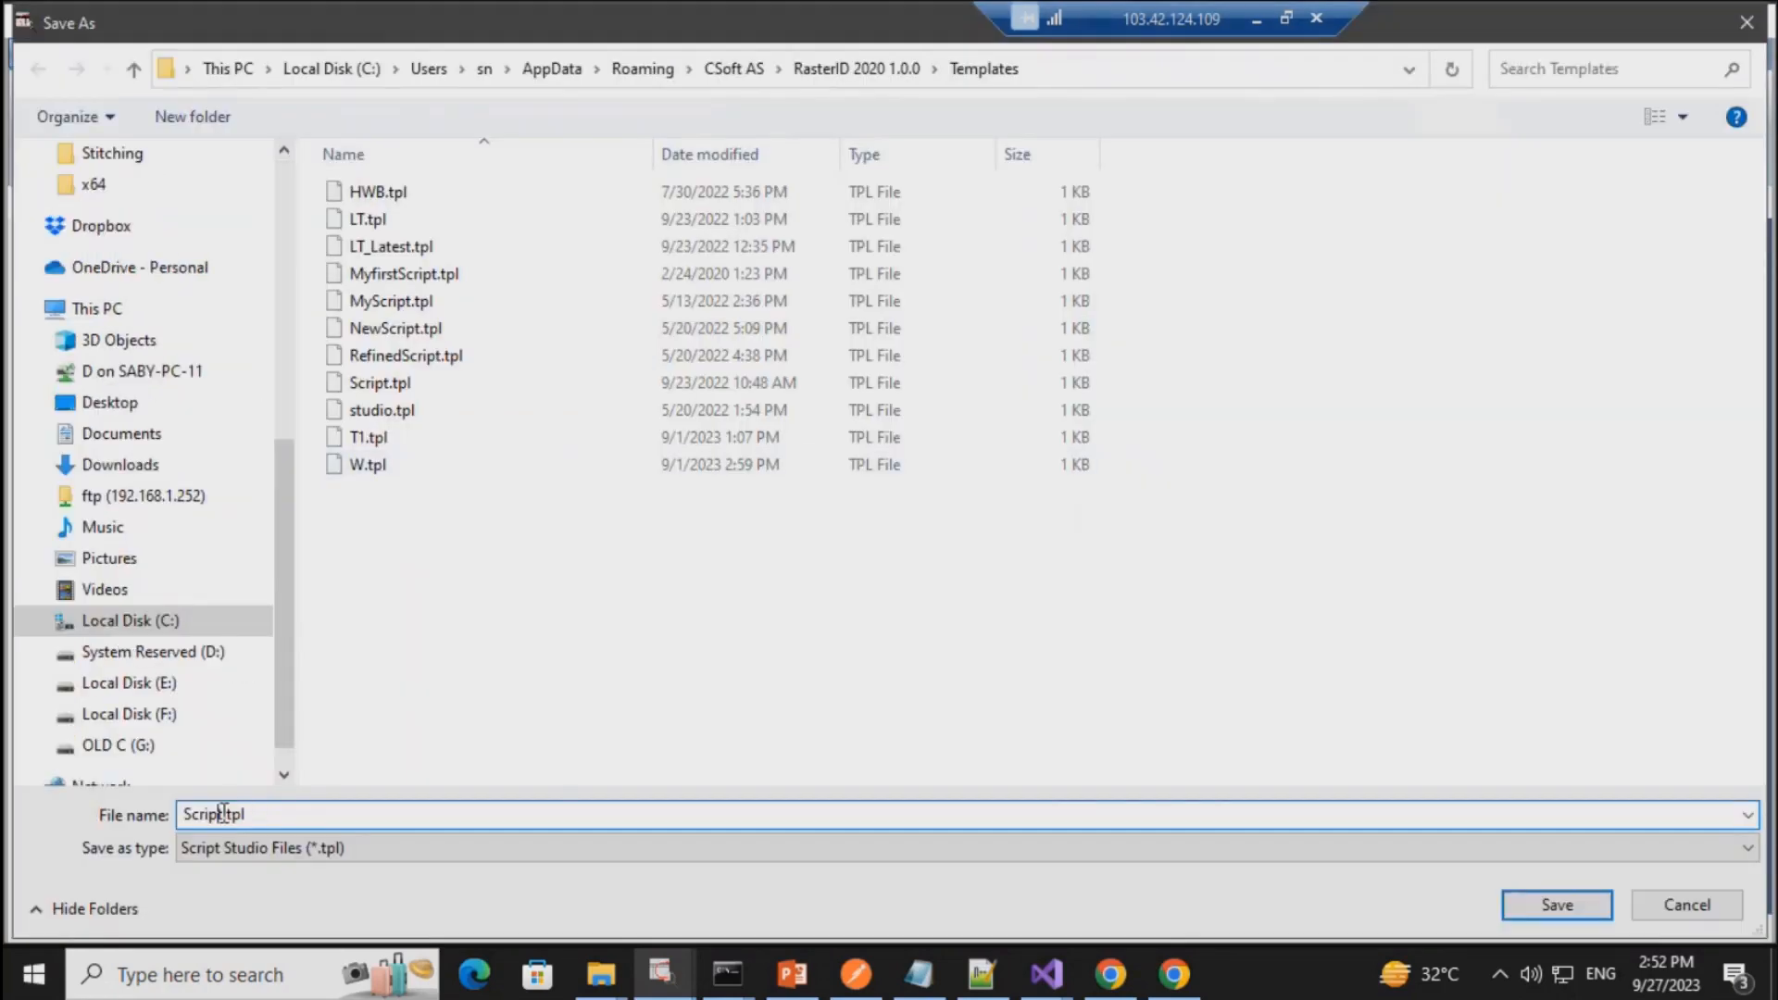
{"action": "double_click", "coordinate": [184, 814]}
{"action": "type", "text": "TTT"}
{"action": "left_click", "coordinate": [1556, 903]}
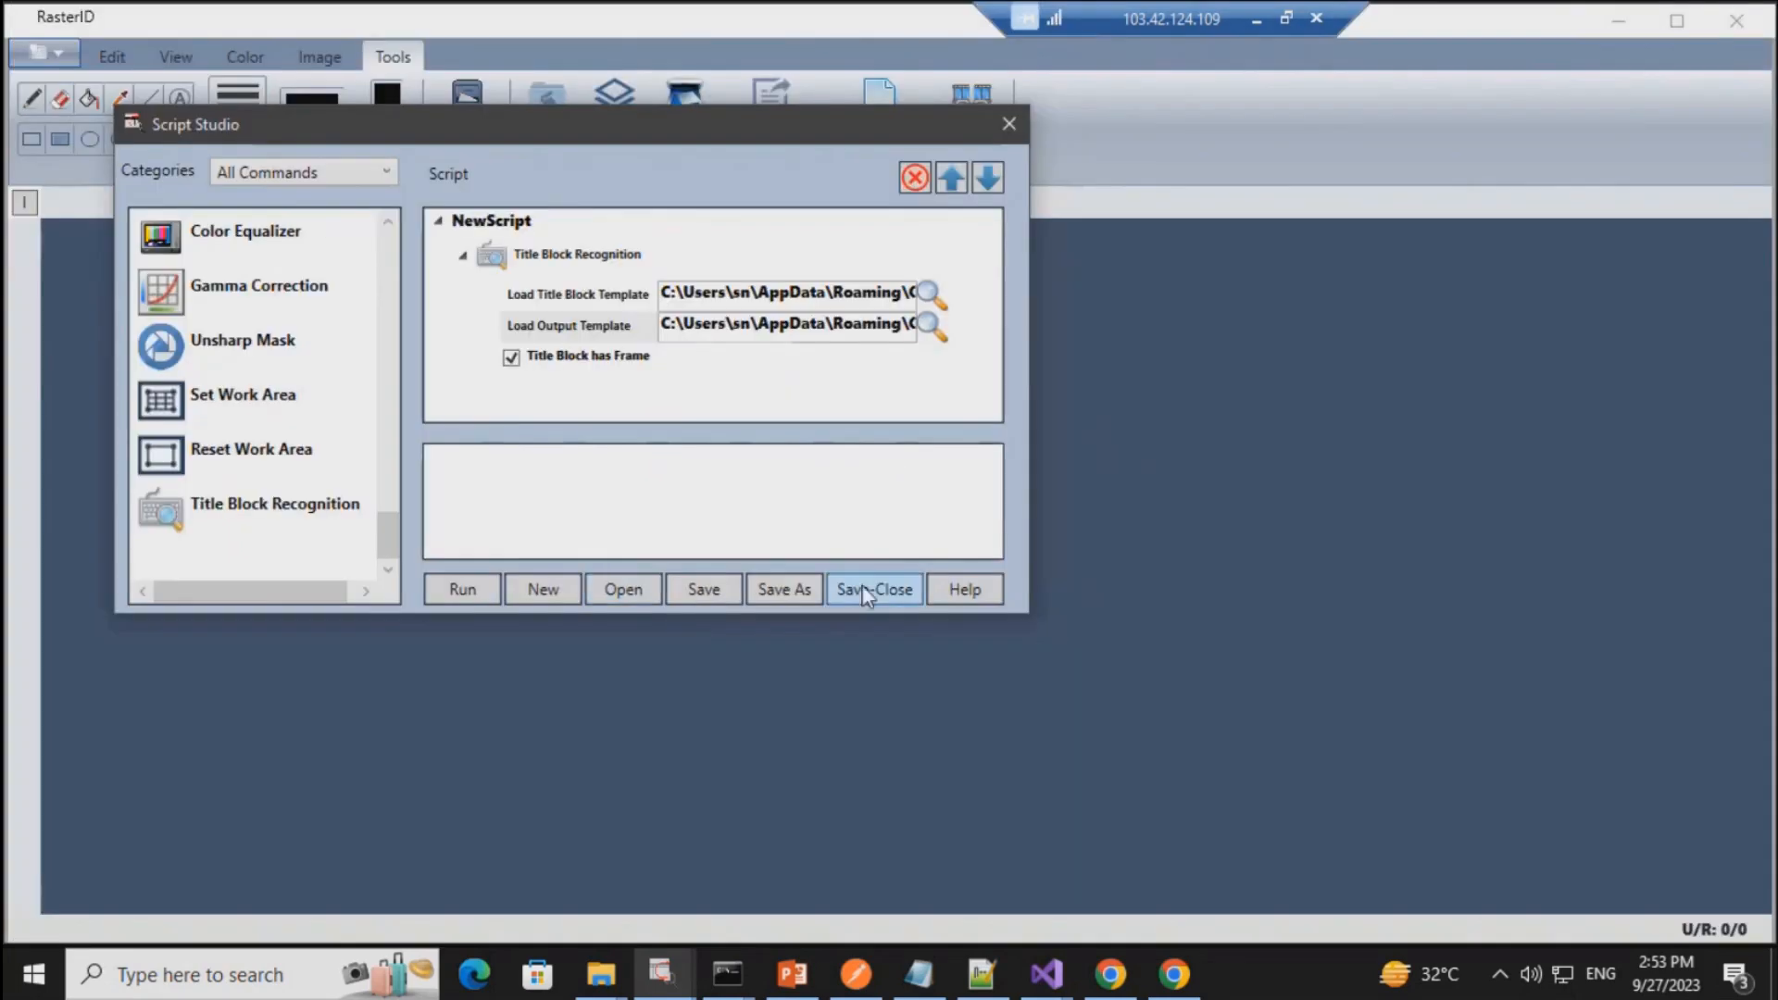
{"action": "left_click", "coordinate": [1009, 125]}
{"action": "left_click", "coordinate": [936, 585]}
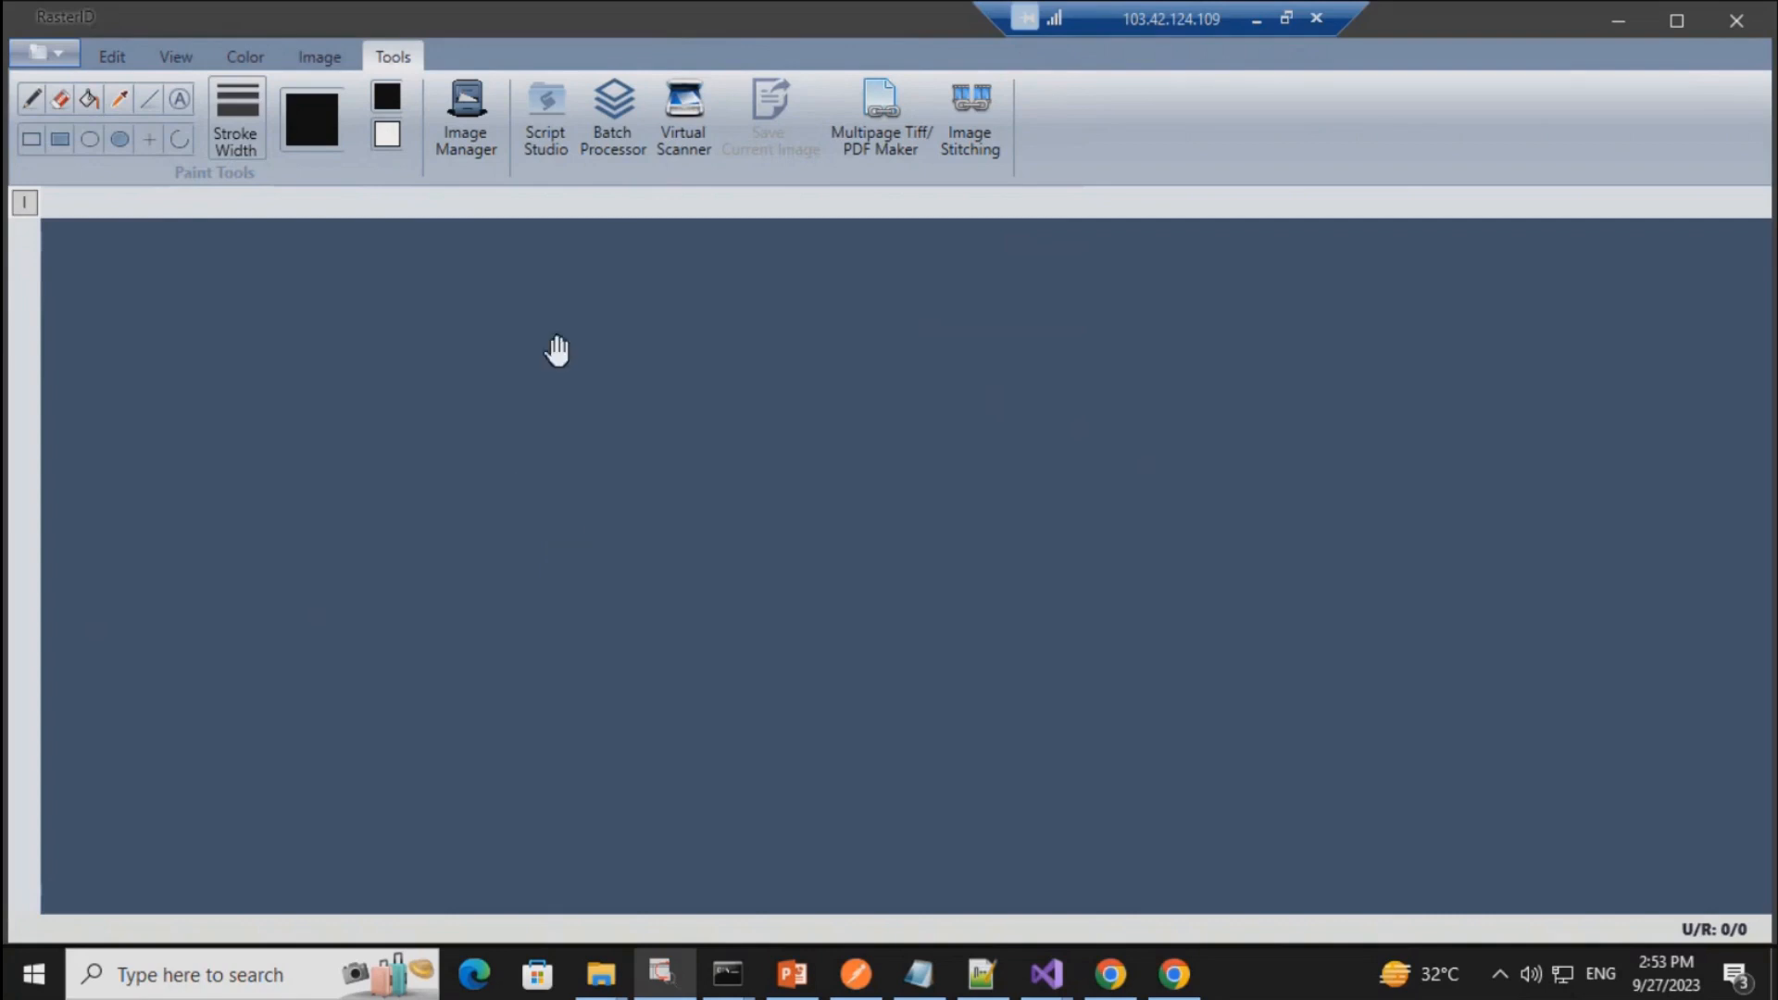
Step: Open the Virtual Scanner and set its path to scan to F:\Images\Sample RenderEM\Wagon
{"action": "left_click", "coordinate": [695, 143]}
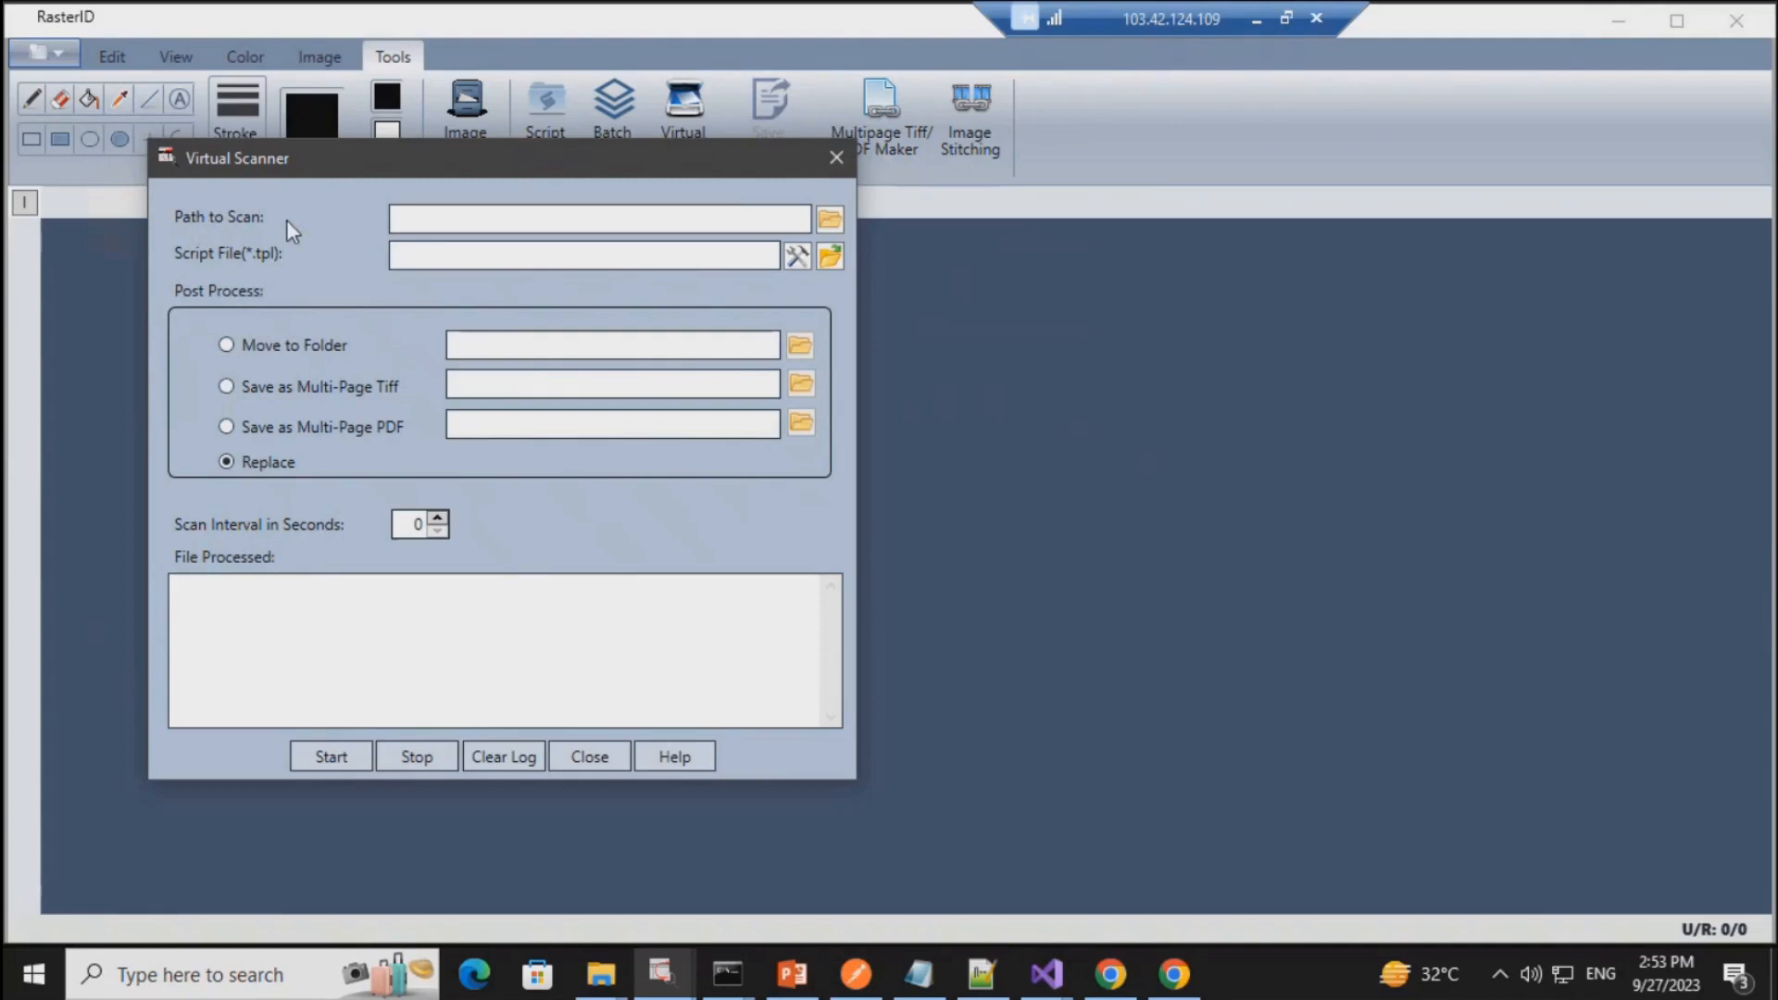
{"action": "left_click", "coordinate": [829, 222]}
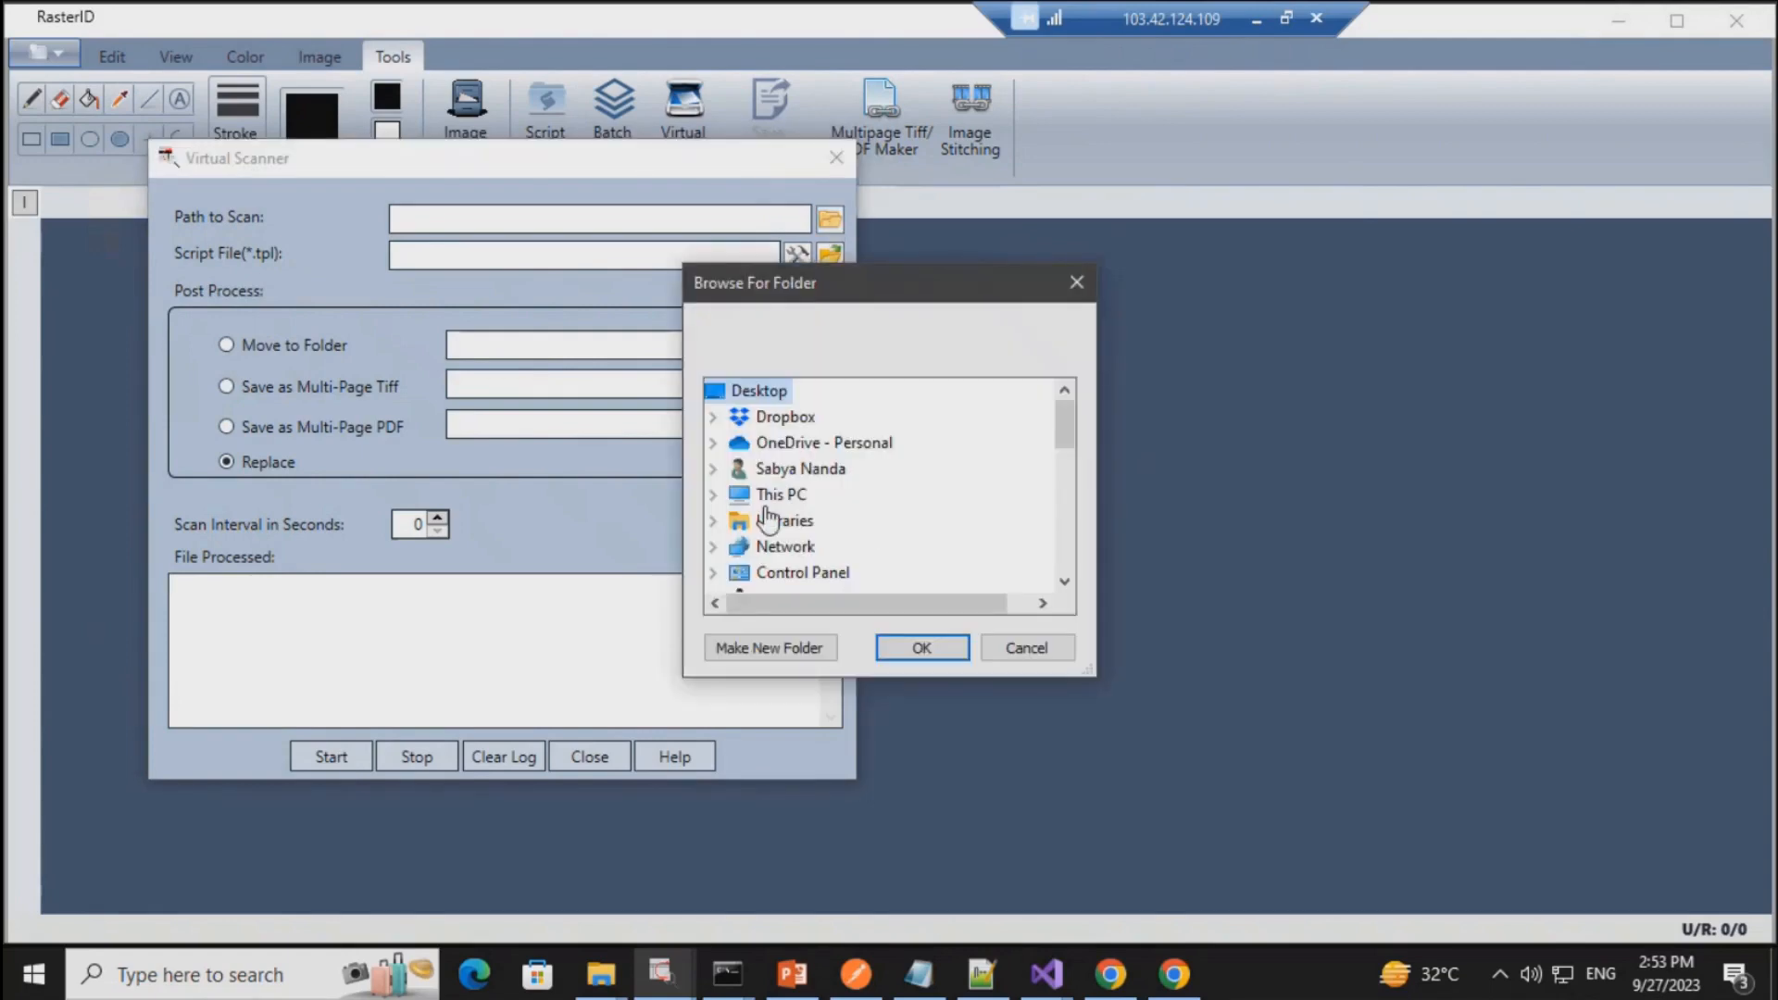
{"action": "left_click", "coordinate": [714, 503]}
{"action": "left_click", "coordinate": [1076, 281]}
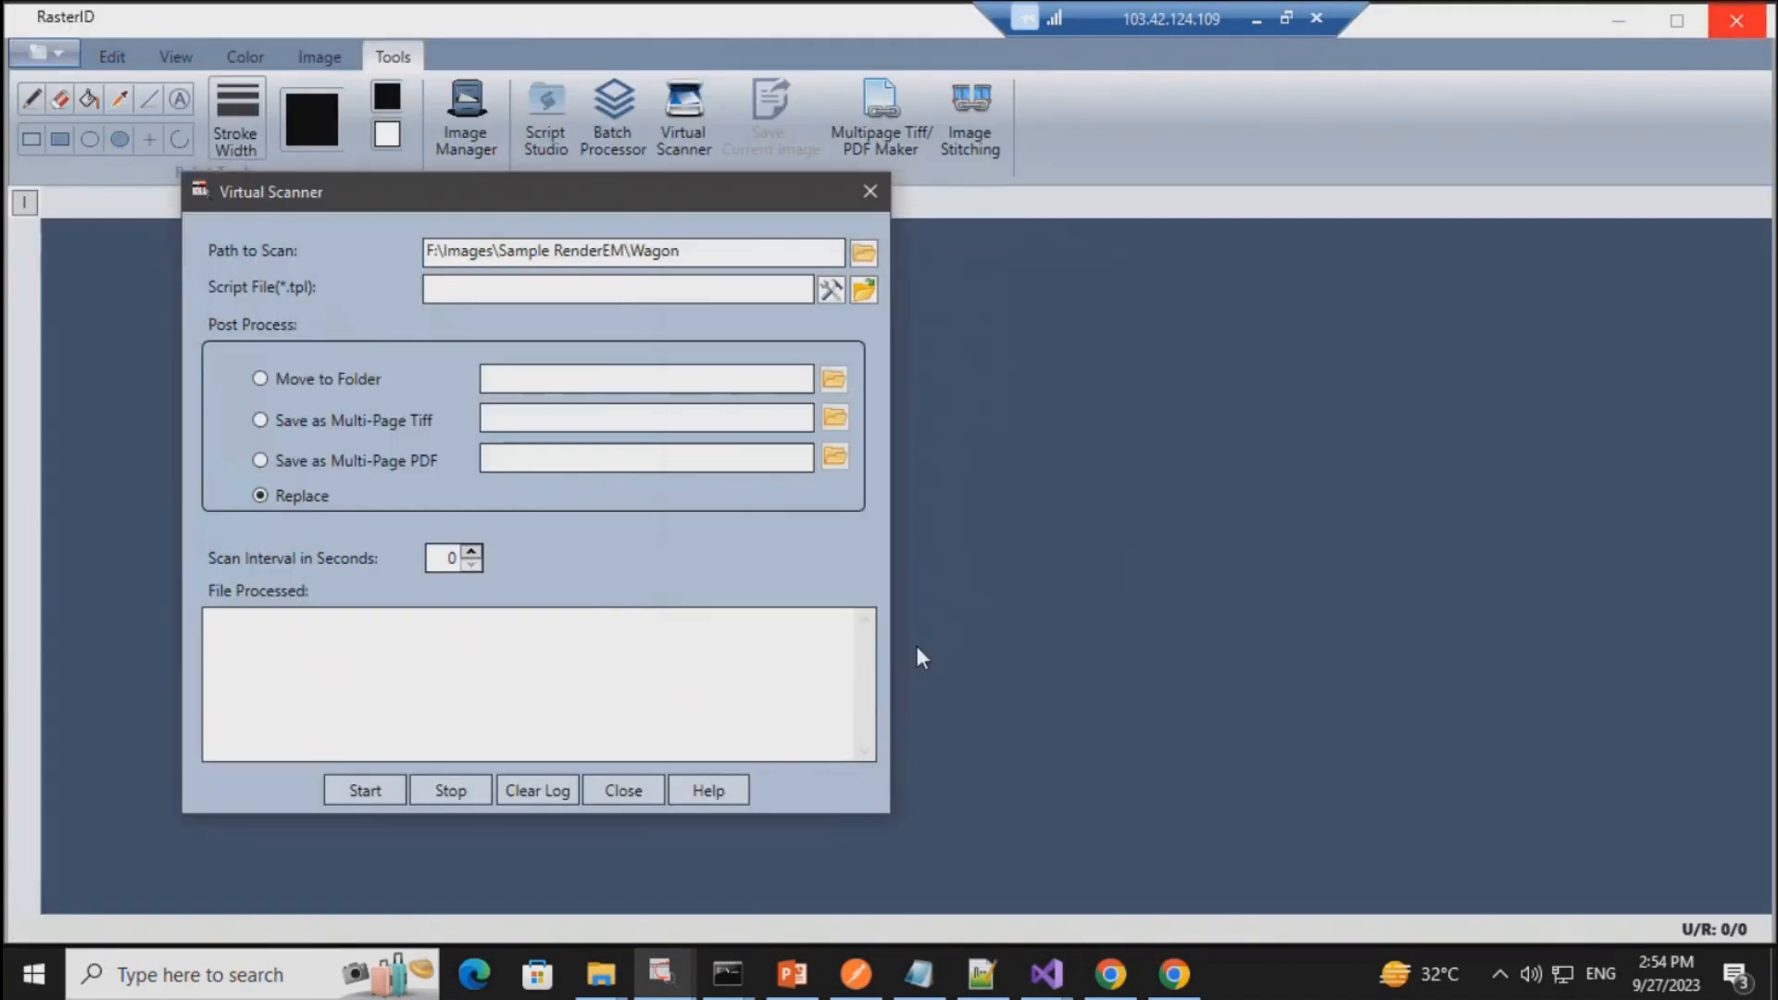
Step: Load TTT.tpl as the script file for the Virtual Scanner
{"action": "left_click", "coordinate": [864, 293]}
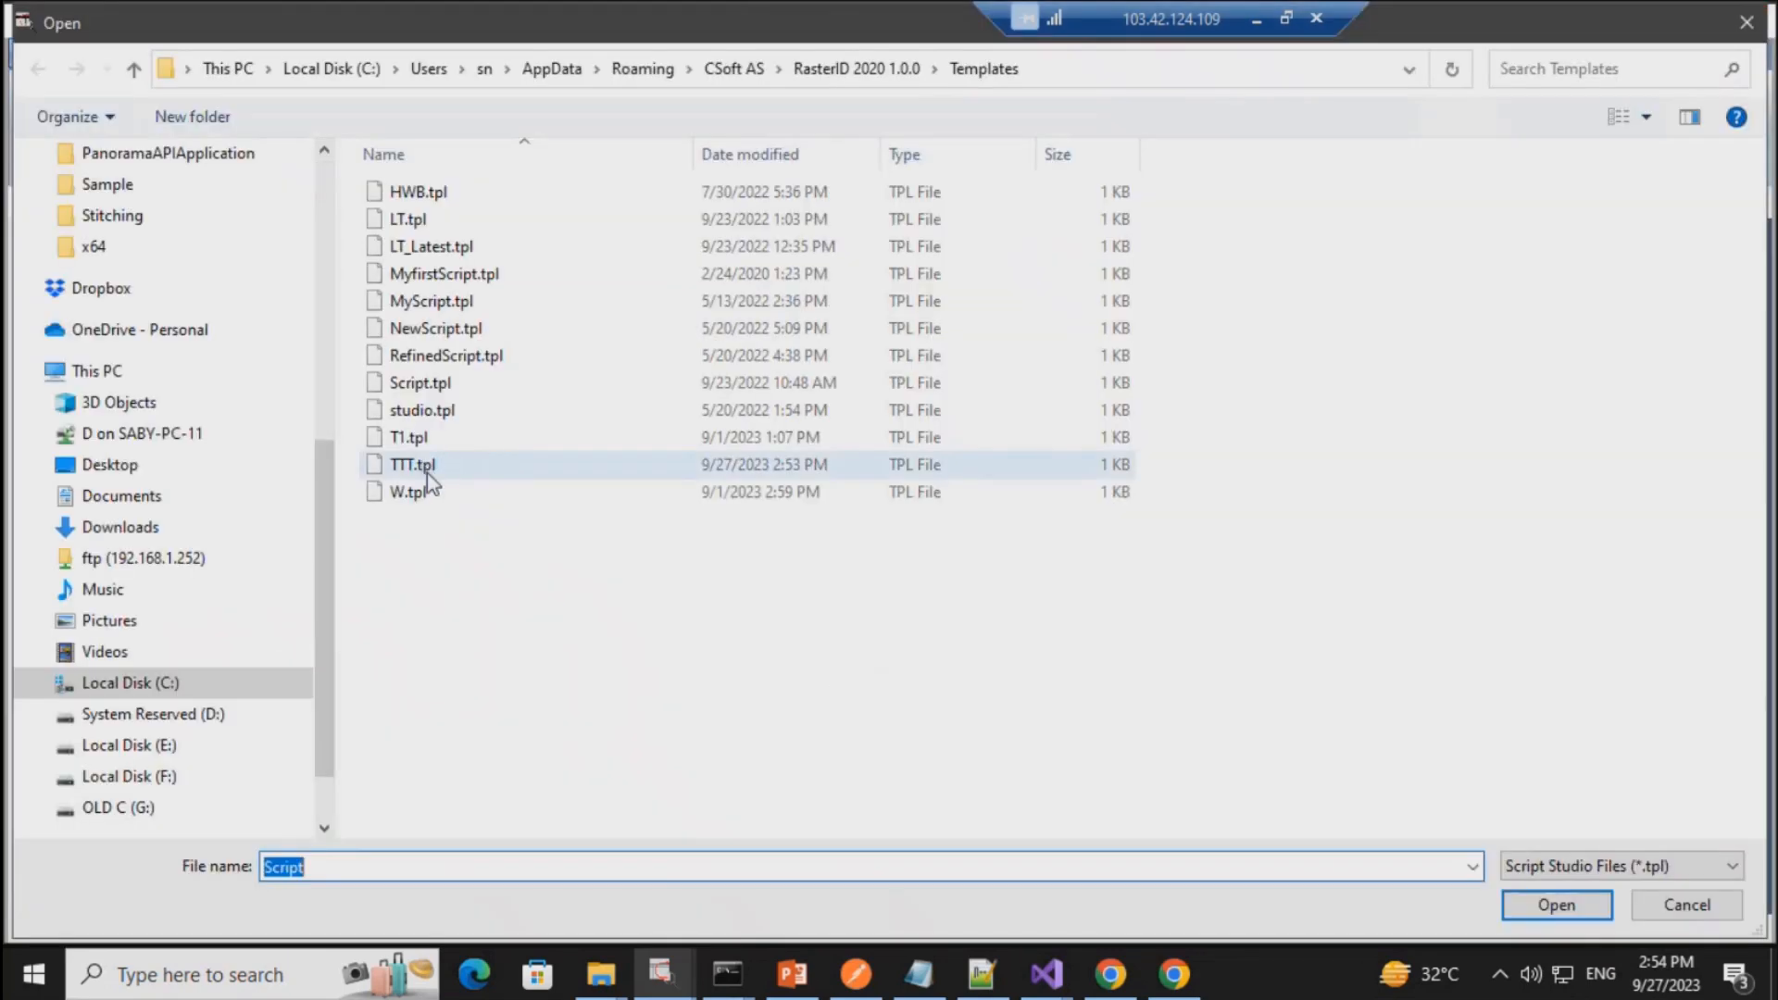
{"action": "left_click", "coordinate": [427, 468]}
{"action": "left_click", "coordinate": [1537, 905]}
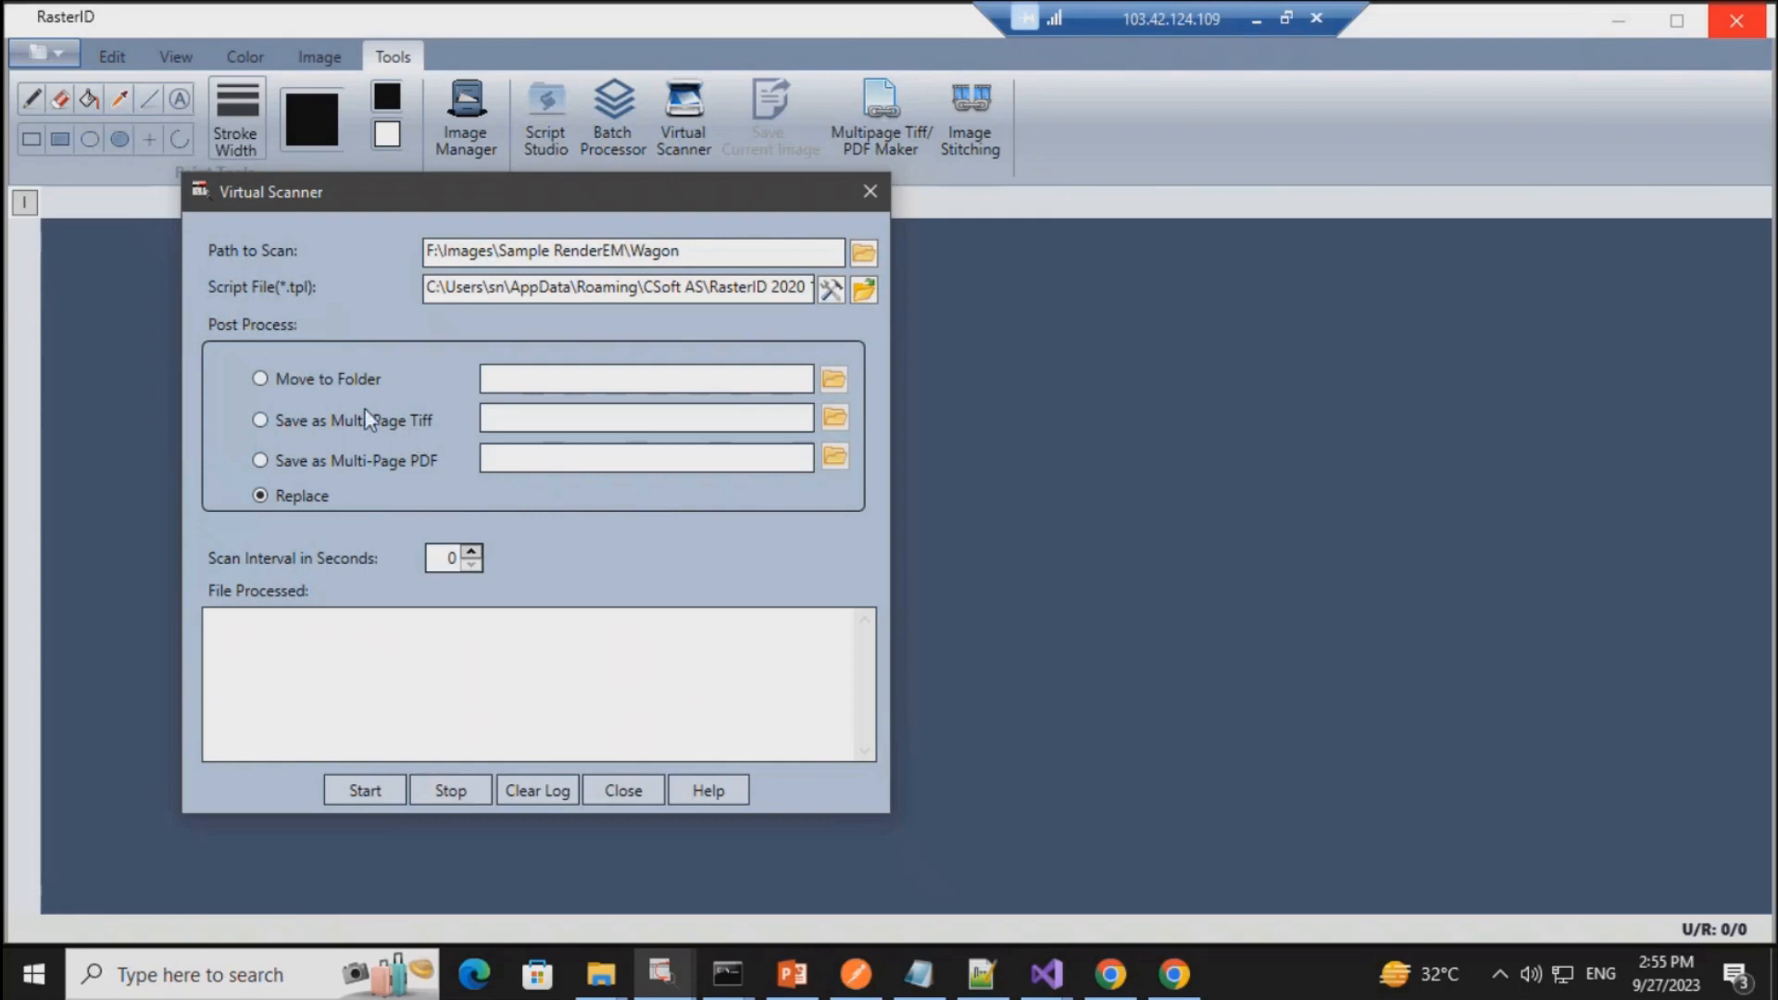
Step: Set the scan interval to 1 second and run the scan, accepting the recognized fields and skipping manual edit for subsequent records
{"action": "left_click", "coordinate": [472, 553]}
{"action": "left_click", "coordinate": [374, 792]}
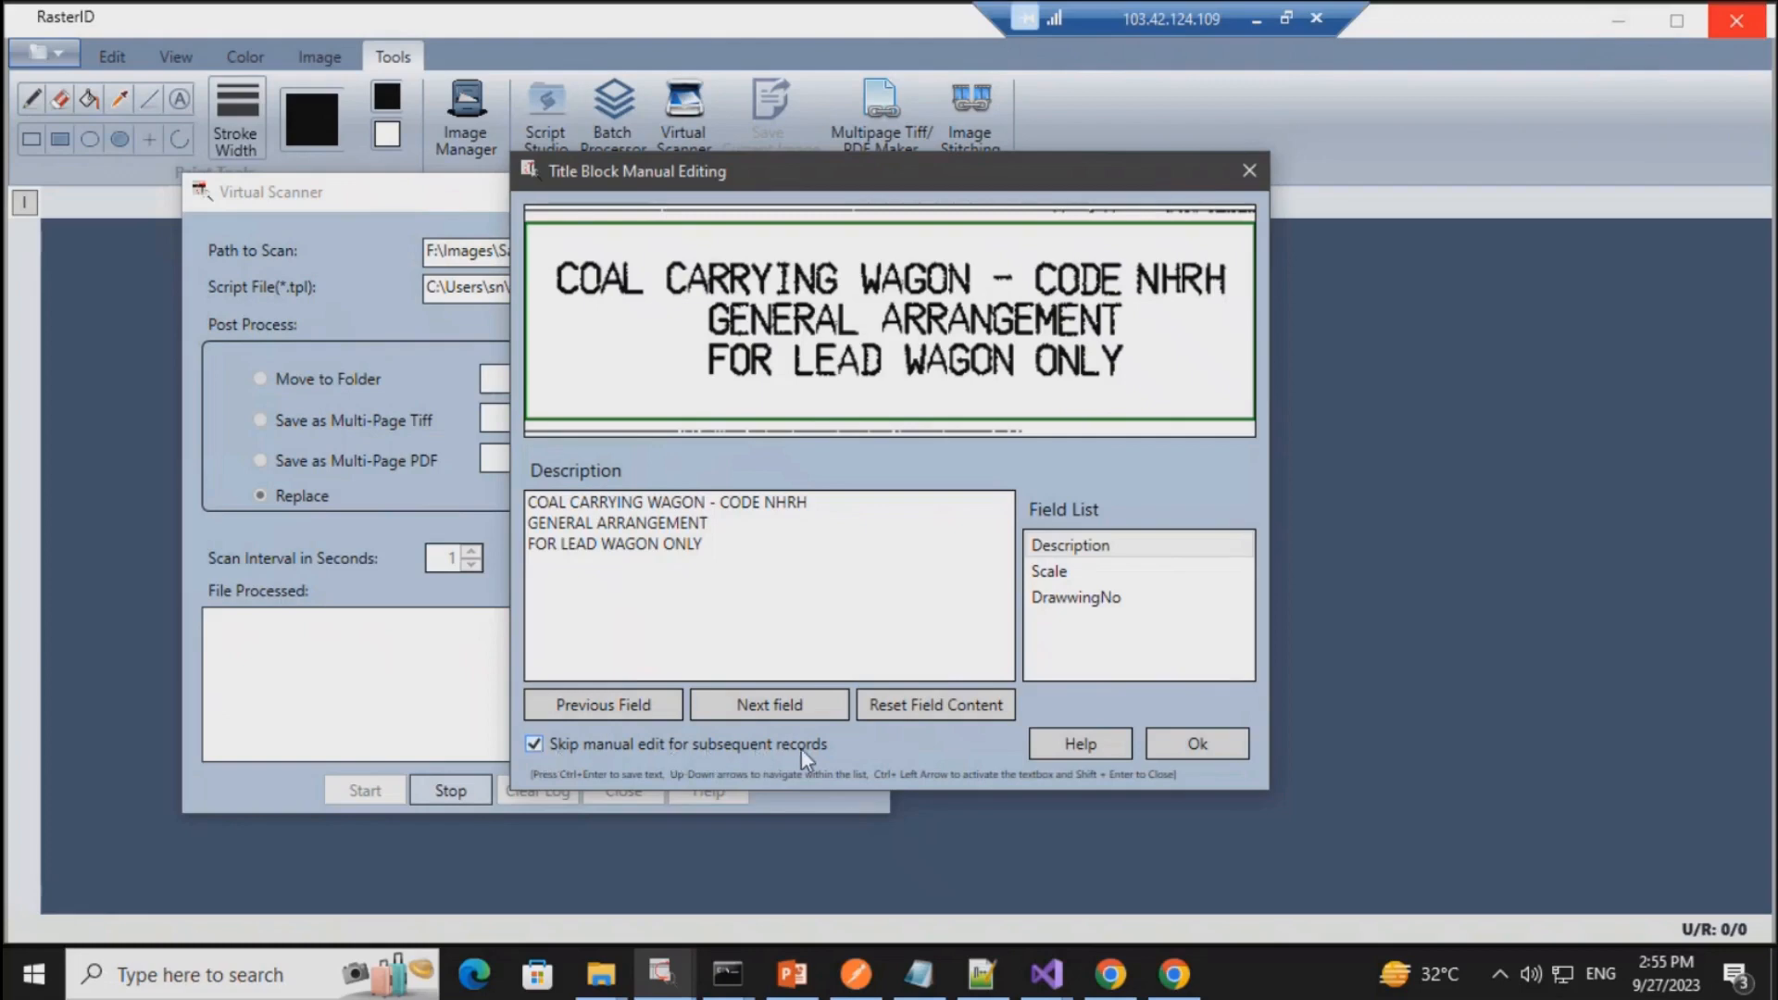
{"action": "left_click", "coordinate": [1194, 747]}
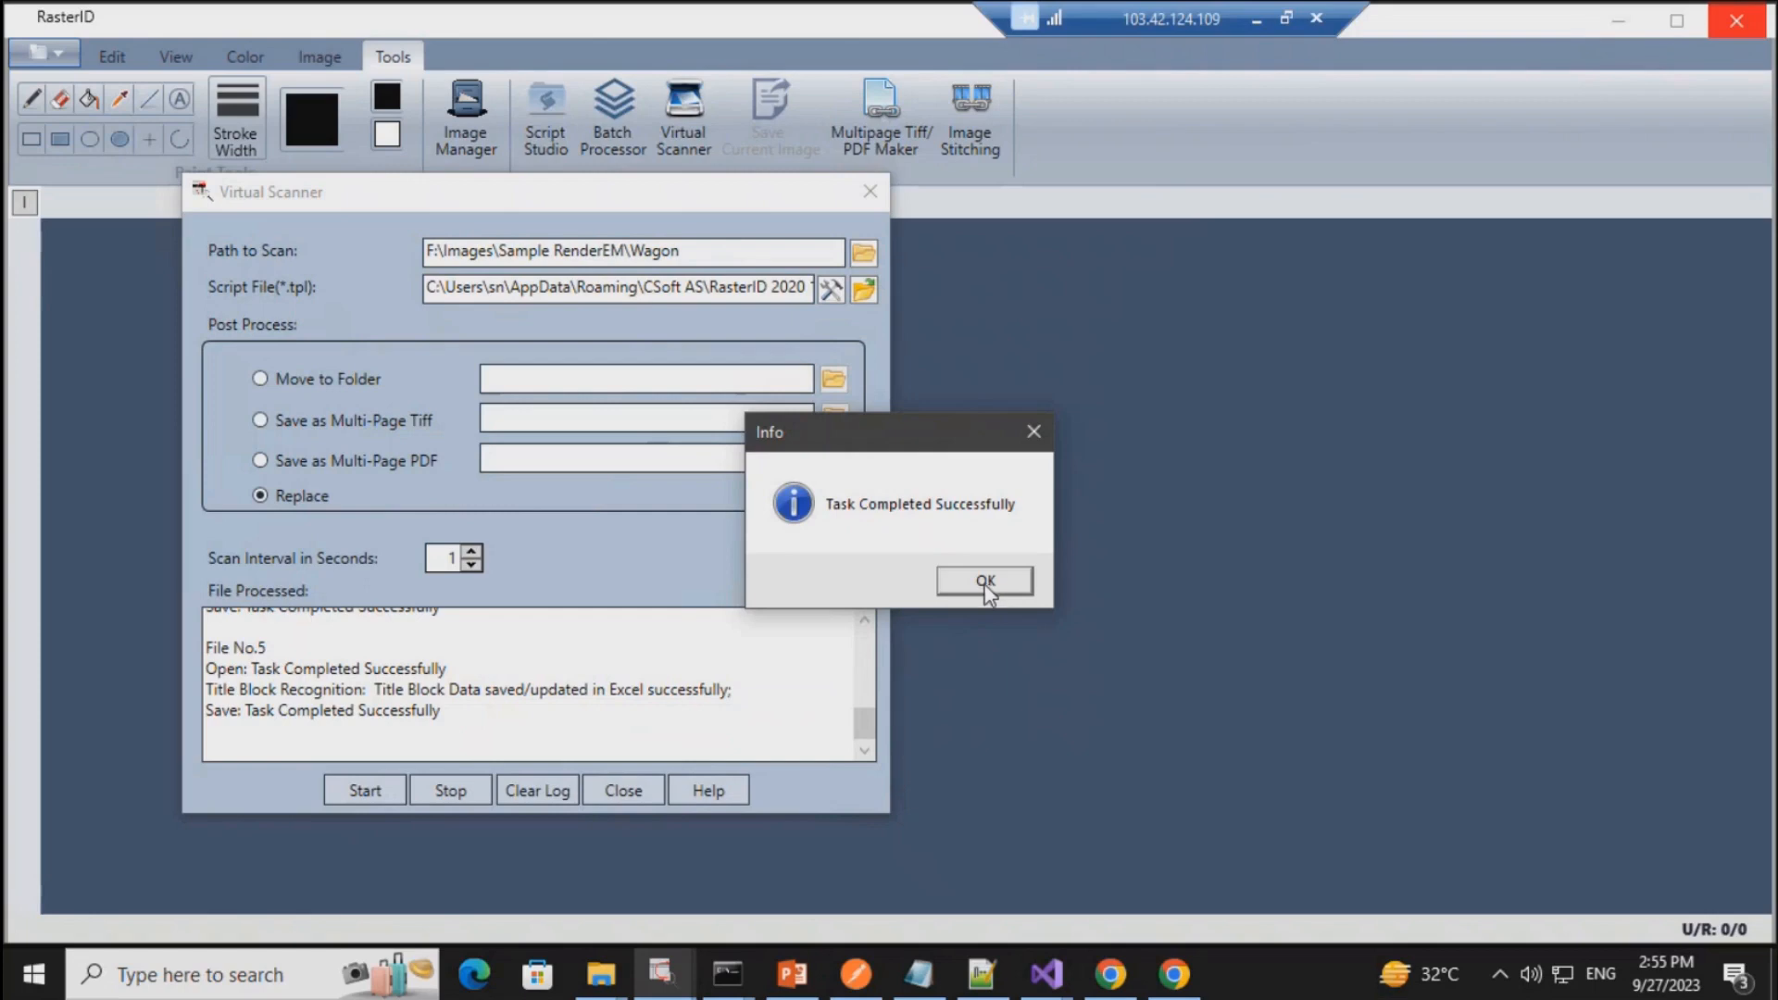
{"action": "left_click", "coordinate": [985, 583]}
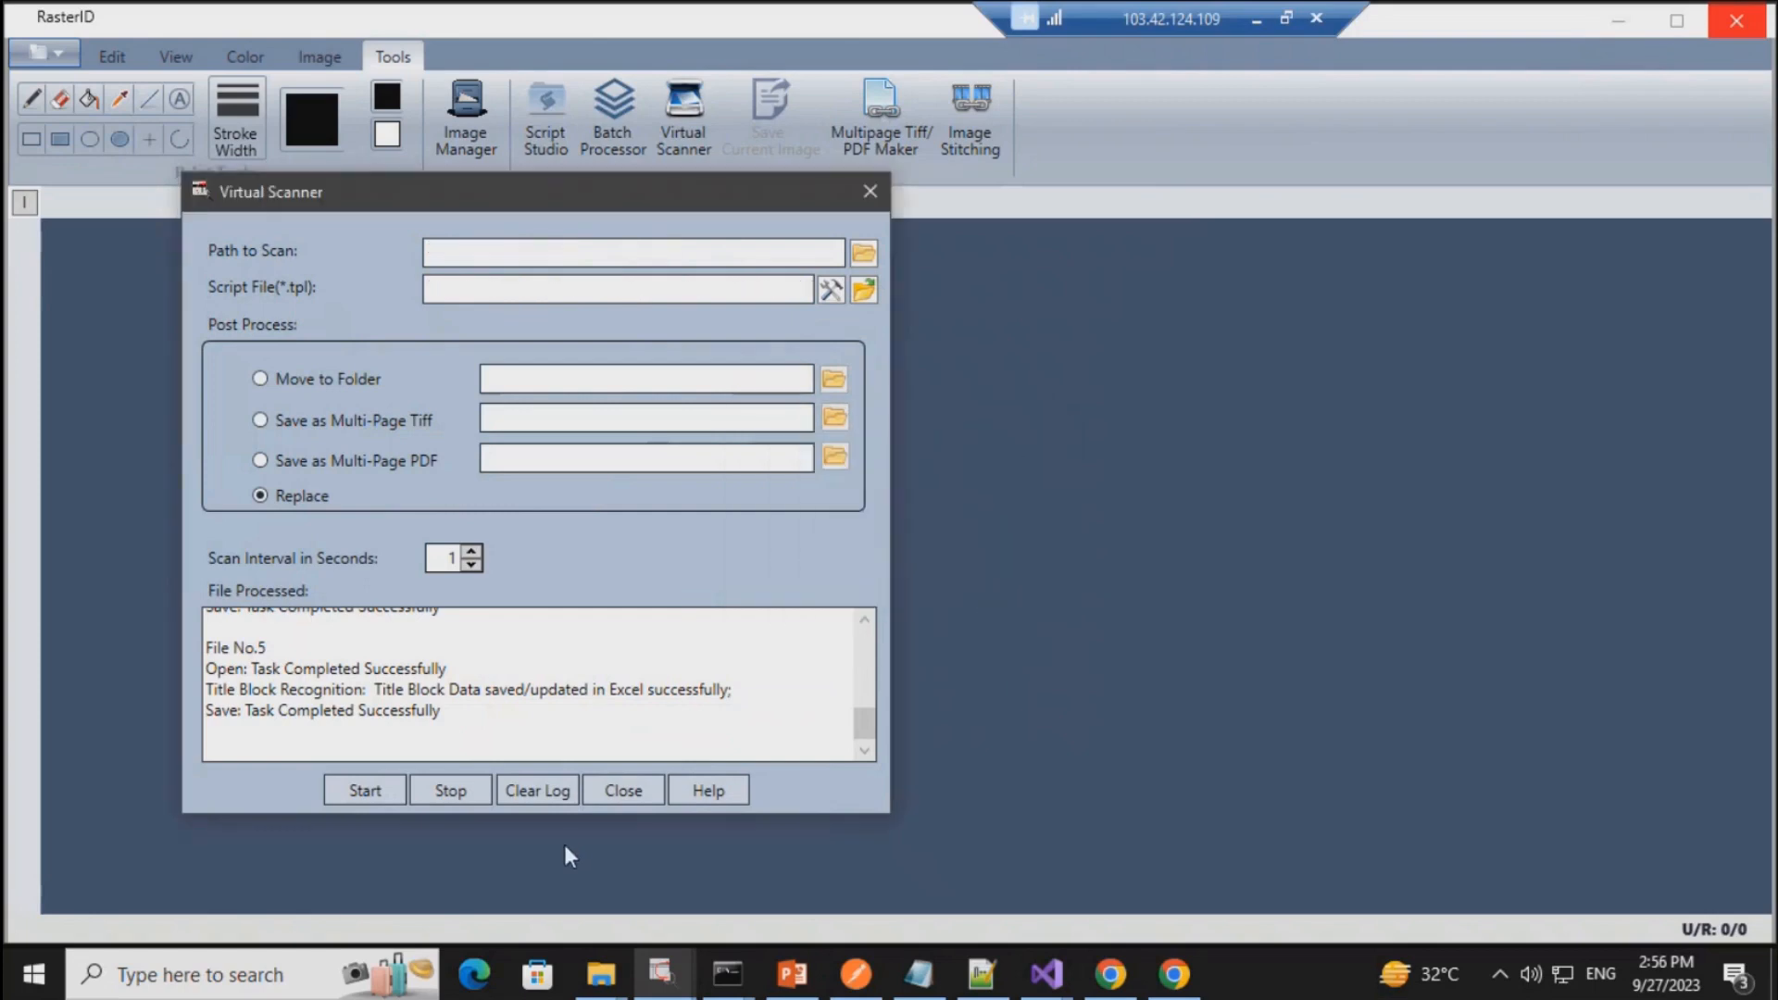
Step: Close the Virtual Scanner, minimize RasterID and open the TTT.xlsx workbook from the desktop in Excel
{"action": "left_click", "coordinate": [623, 791]}
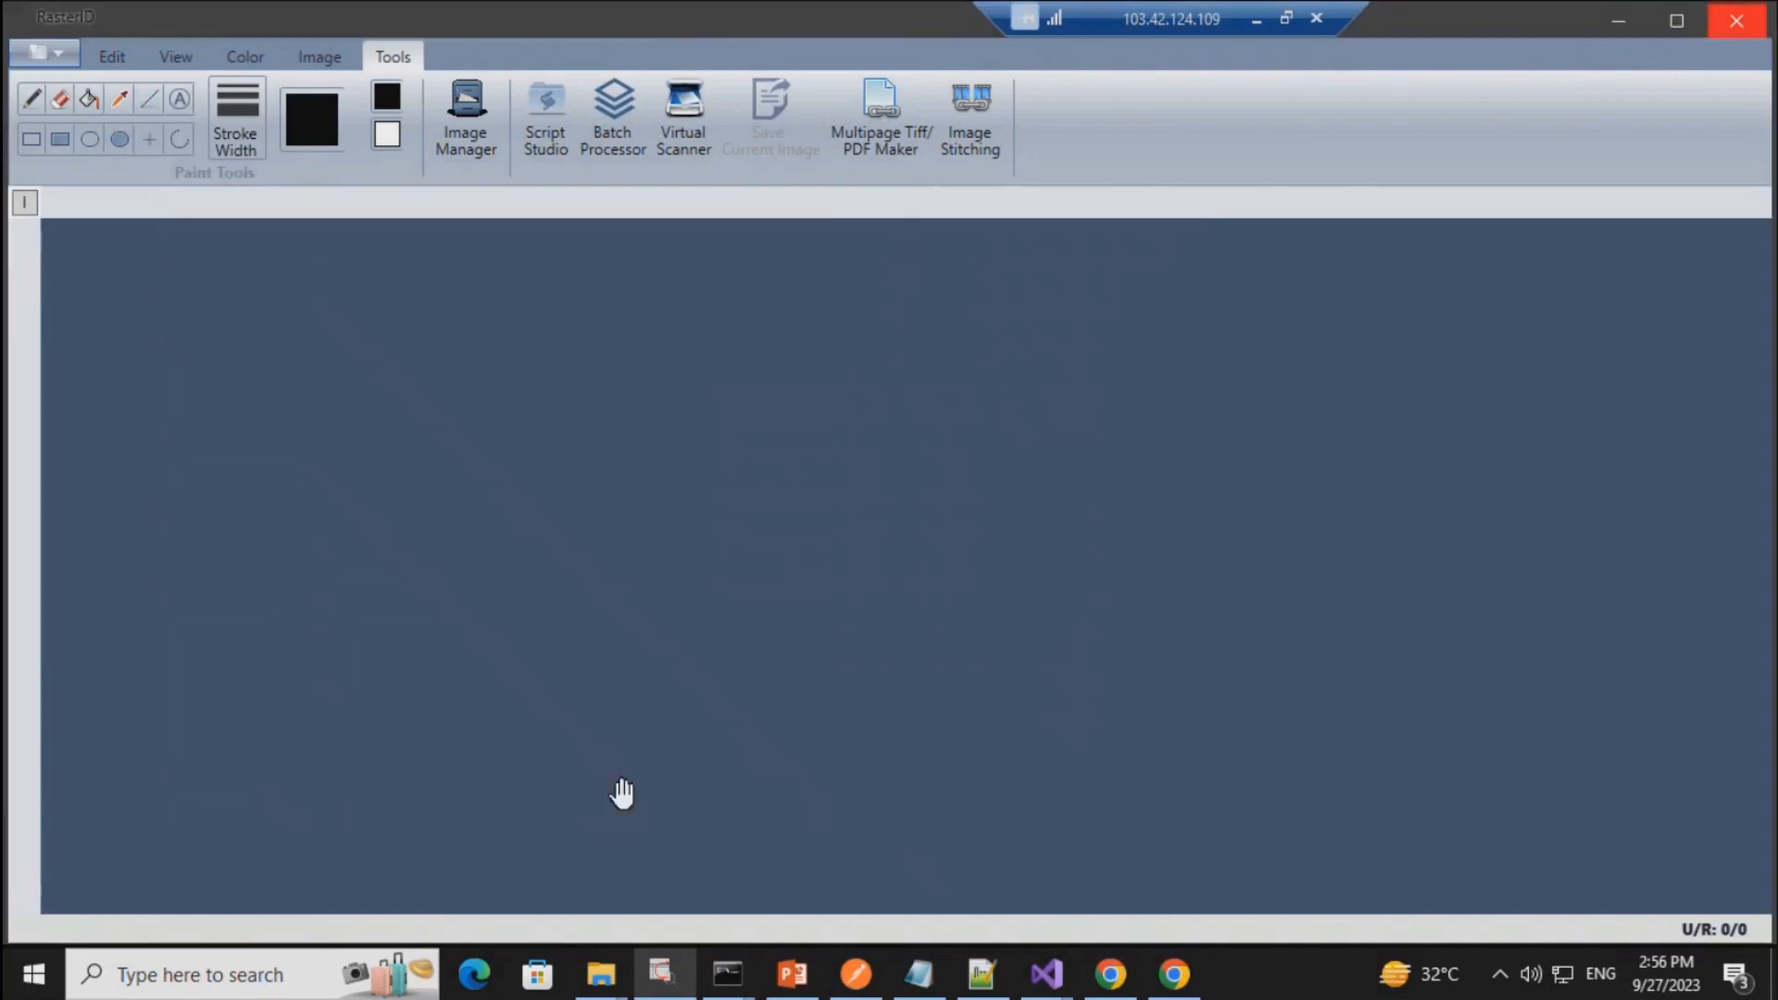
{"action": "left_click", "coordinate": [1631, 24]}
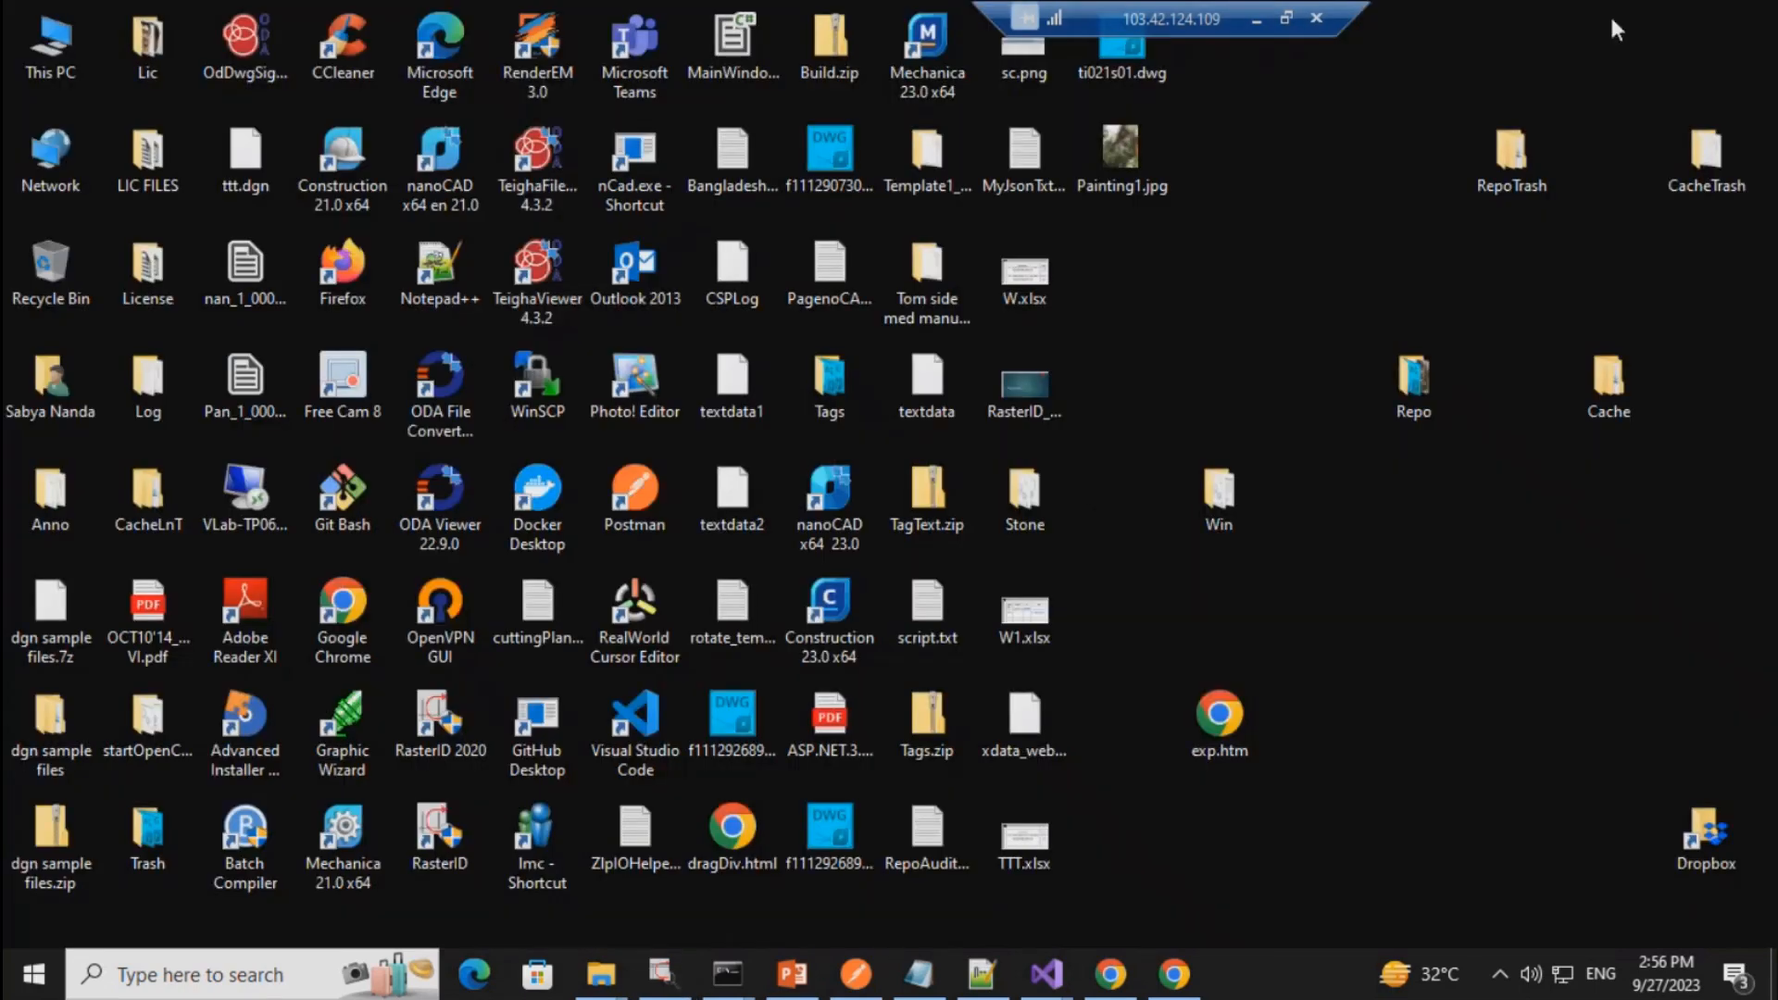
{"action": "left_click", "coordinate": [1030, 845]}
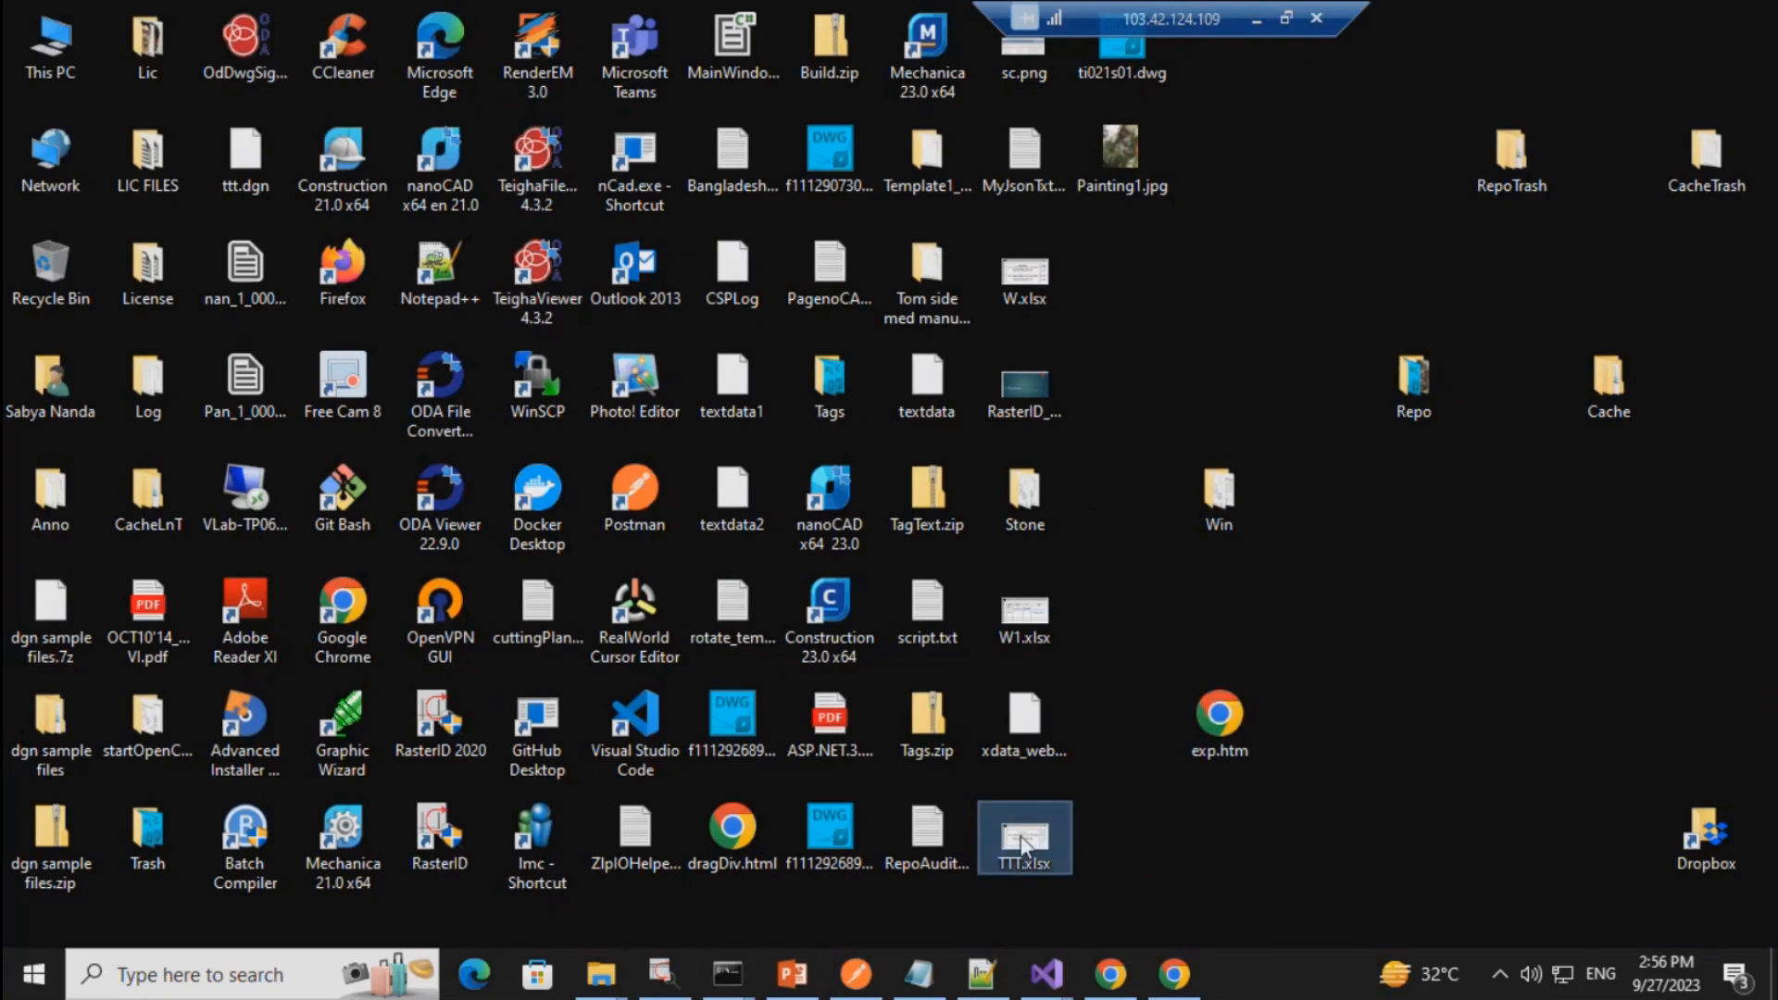
{"action": "double_click", "coordinate": [1024, 842]}
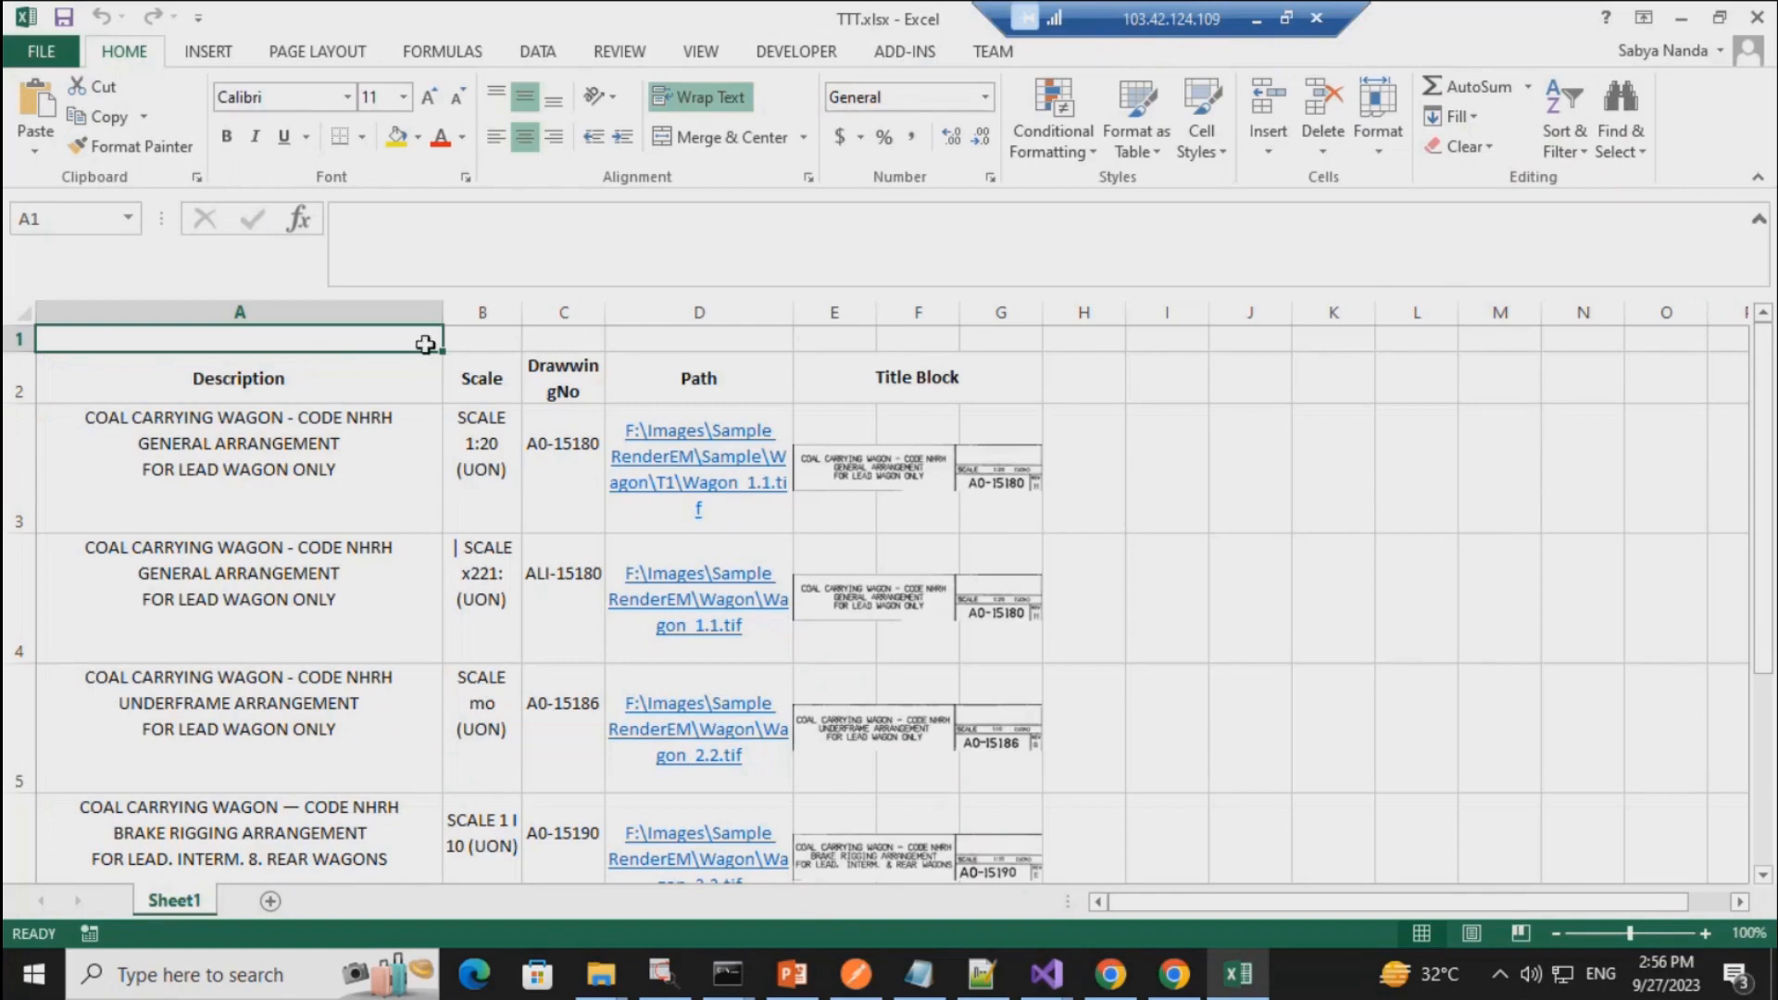
Step: Examine the exported description, scale, drawing number, path and title block image of each wagon drawing in Sheet1
{"action": "left_click", "coordinate": [283, 477]}
{"action": "left_click", "coordinate": [295, 582]}
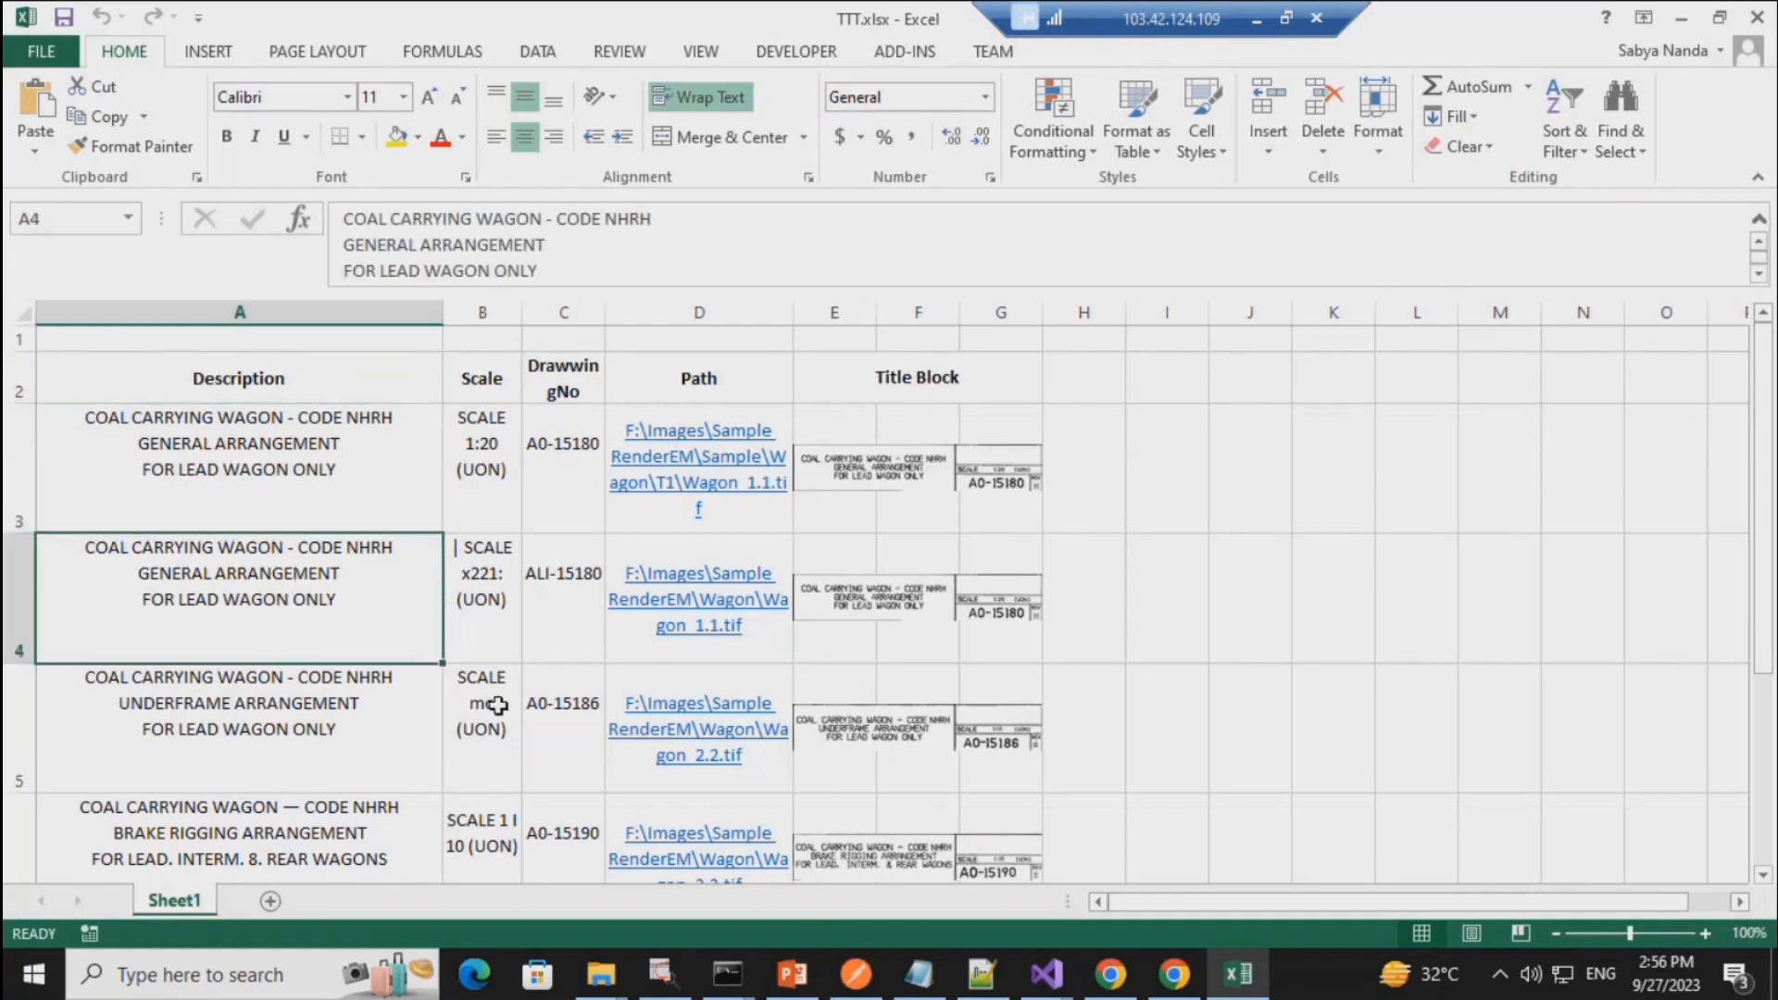
{"action": "scroll", "coordinate": [295, 582], "scroll_direction": "down", "scroll_amount": 2}
{"action": "scroll", "coordinate": [275, 446], "scroll_direction": "up", "scroll_amount": 2}
{"action": "left_click", "coordinate": [275, 444]}
{"action": "left_click", "coordinate": [289, 605]}
{"action": "left_click", "coordinate": [297, 734]}
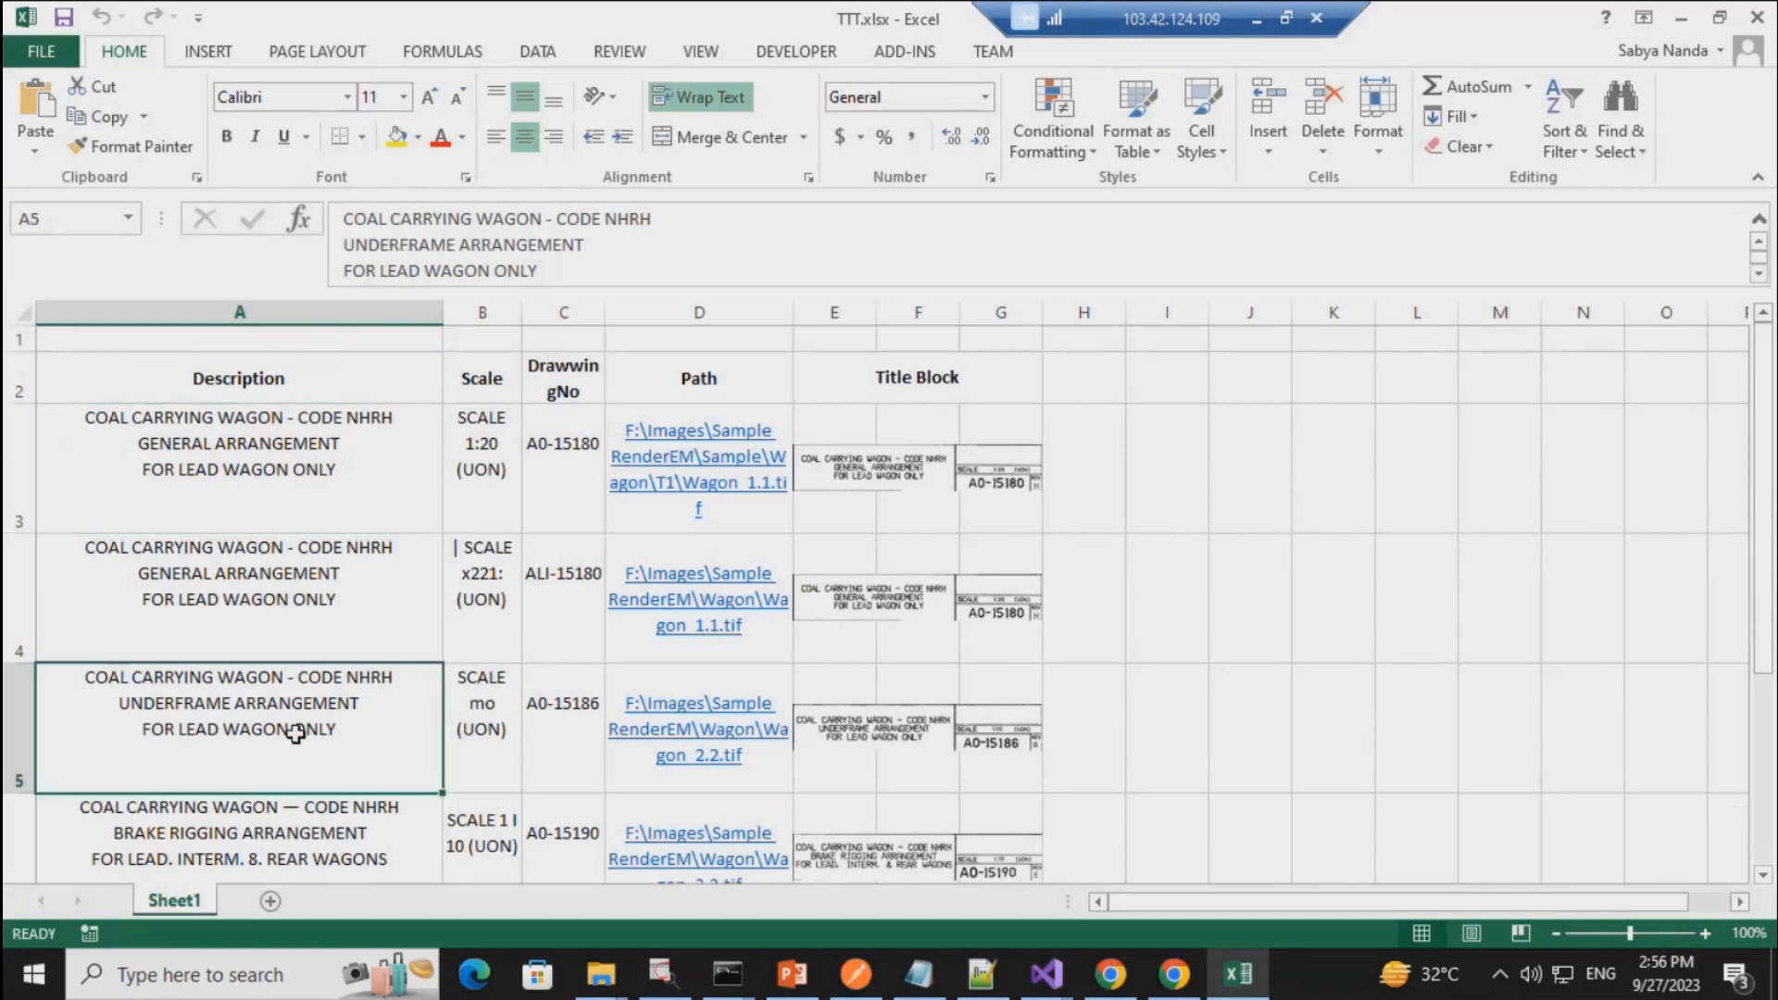
{"action": "left_click", "coordinate": [322, 820]}
{"action": "scroll", "coordinate": [322, 652], "scroll_direction": "down", "scroll_amount": 1}
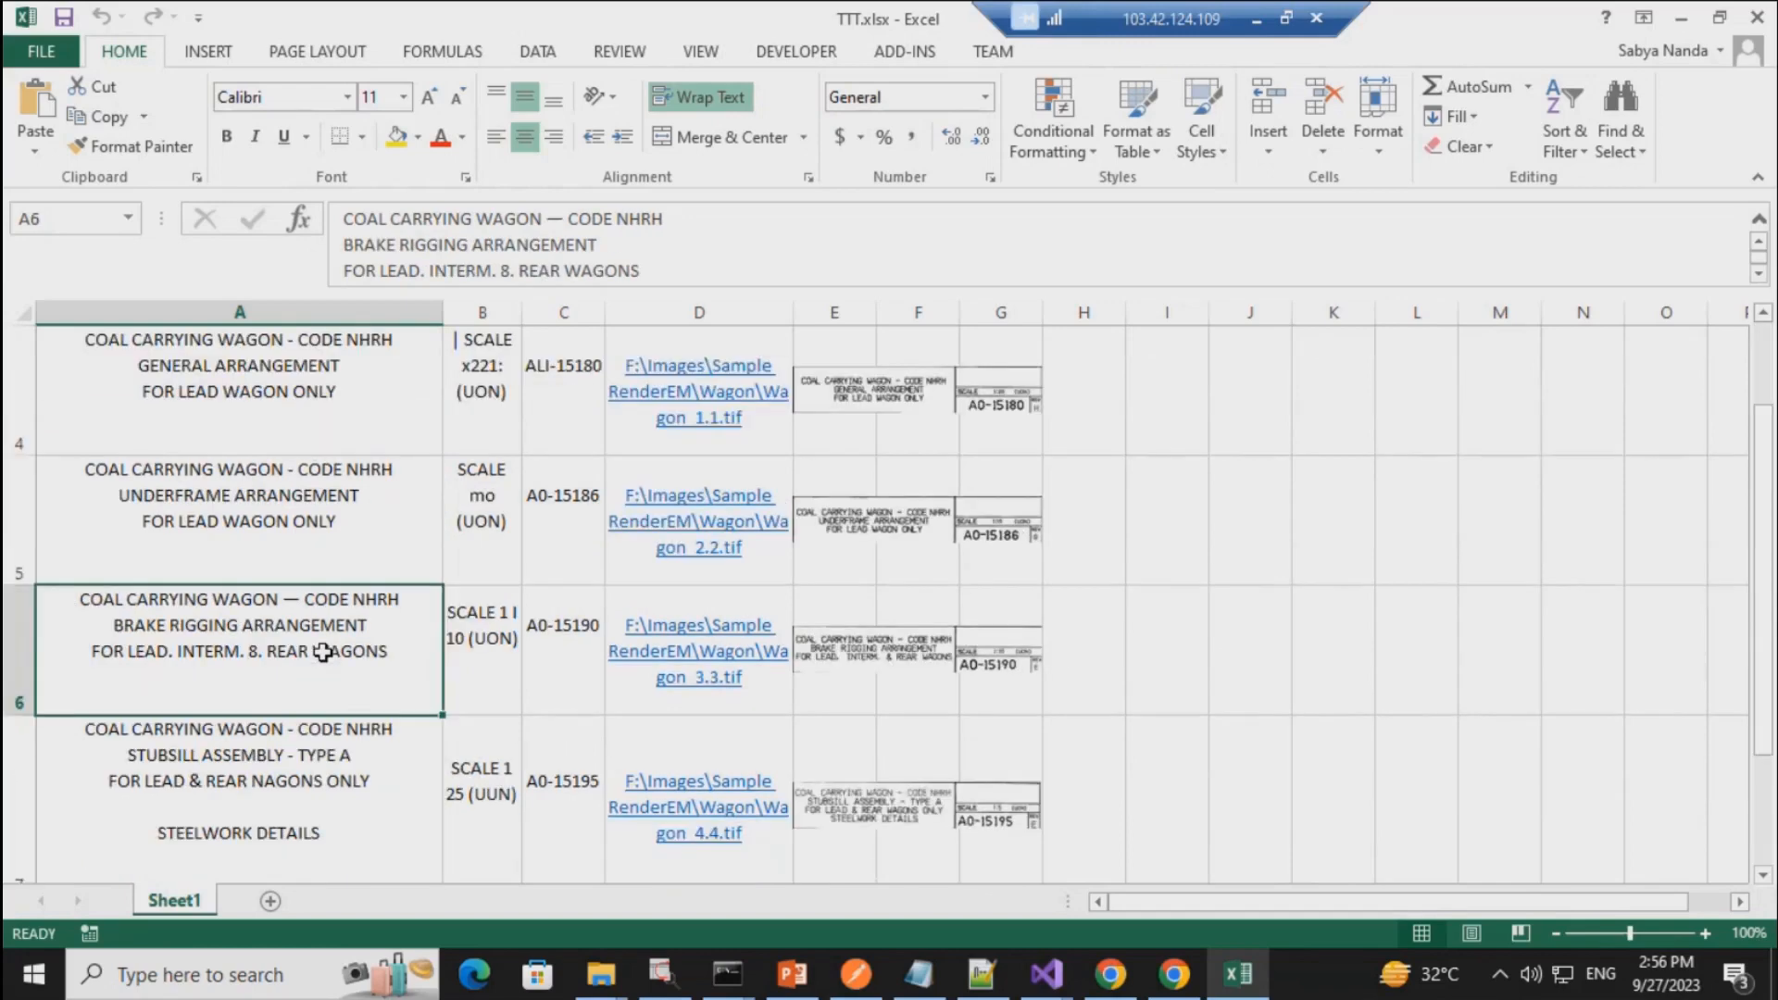
{"action": "left_click", "coordinate": [315, 768]}
{"action": "scroll", "coordinate": [326, 648], "scroll_direction": "down", "scroll_amount": 2}
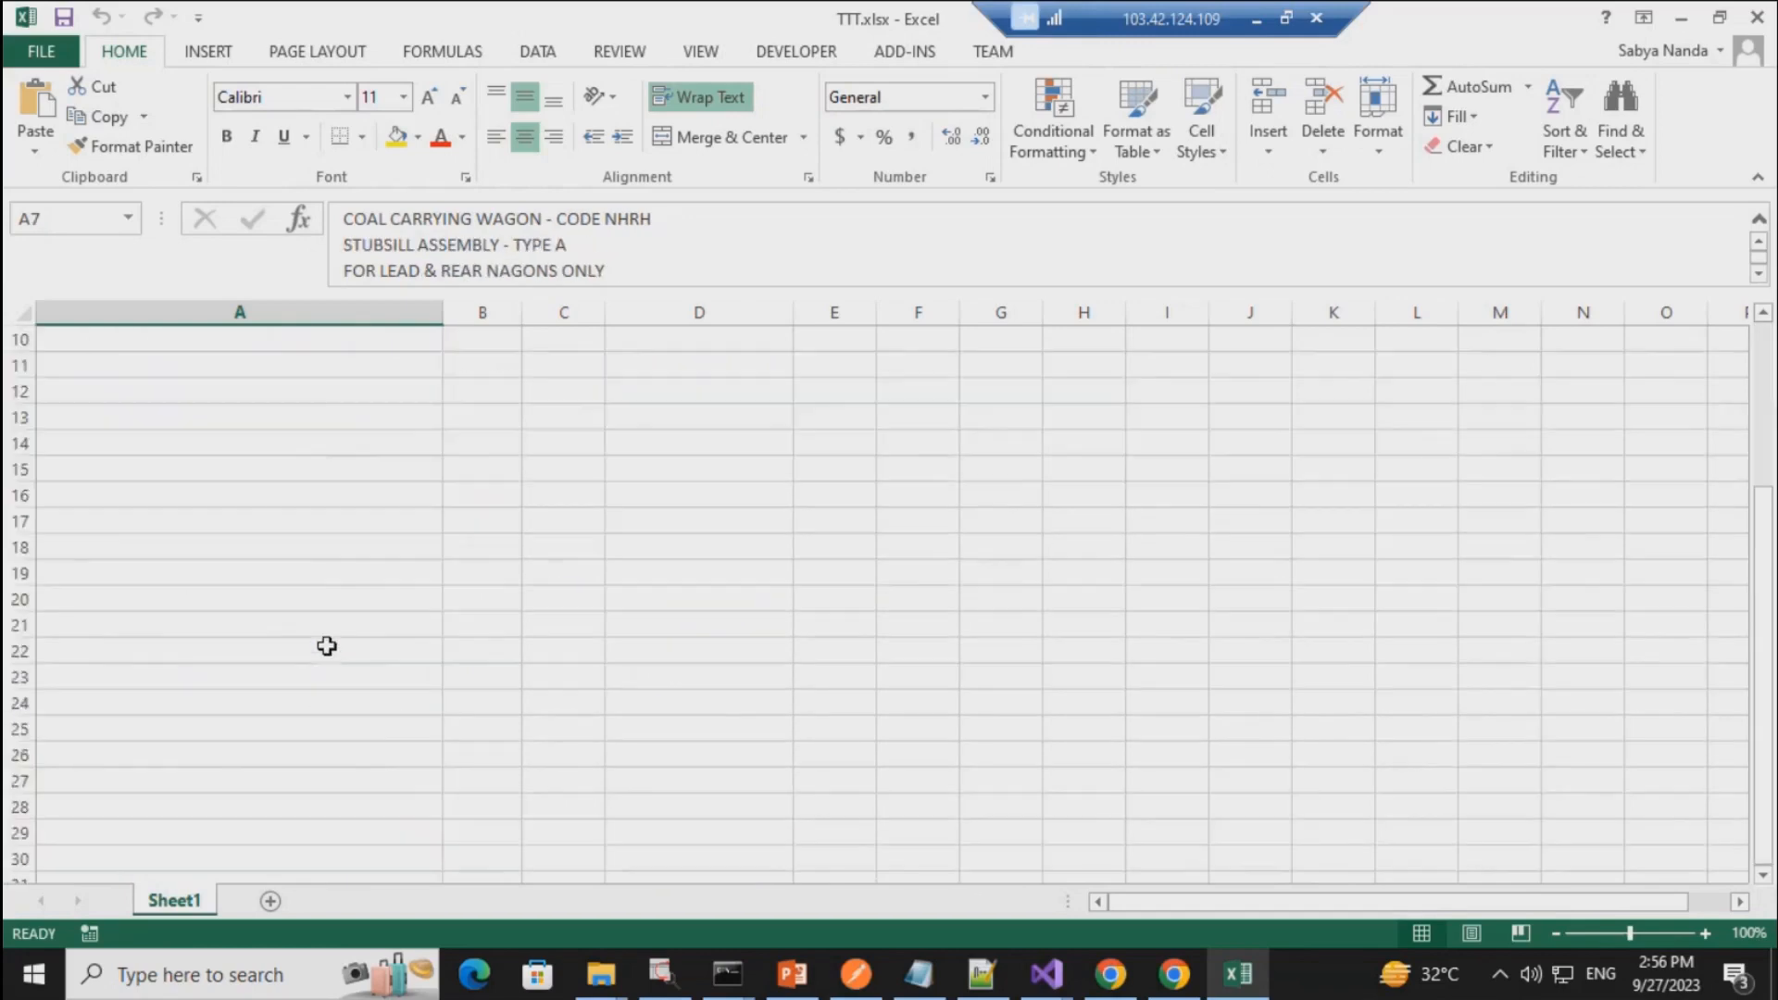
{"action": "scroll", "coordinate": [309, 555], "scroll_direction": "up", "scroll_amount": 1}
{"action": "left_click", "coordinate": [308, 554]}
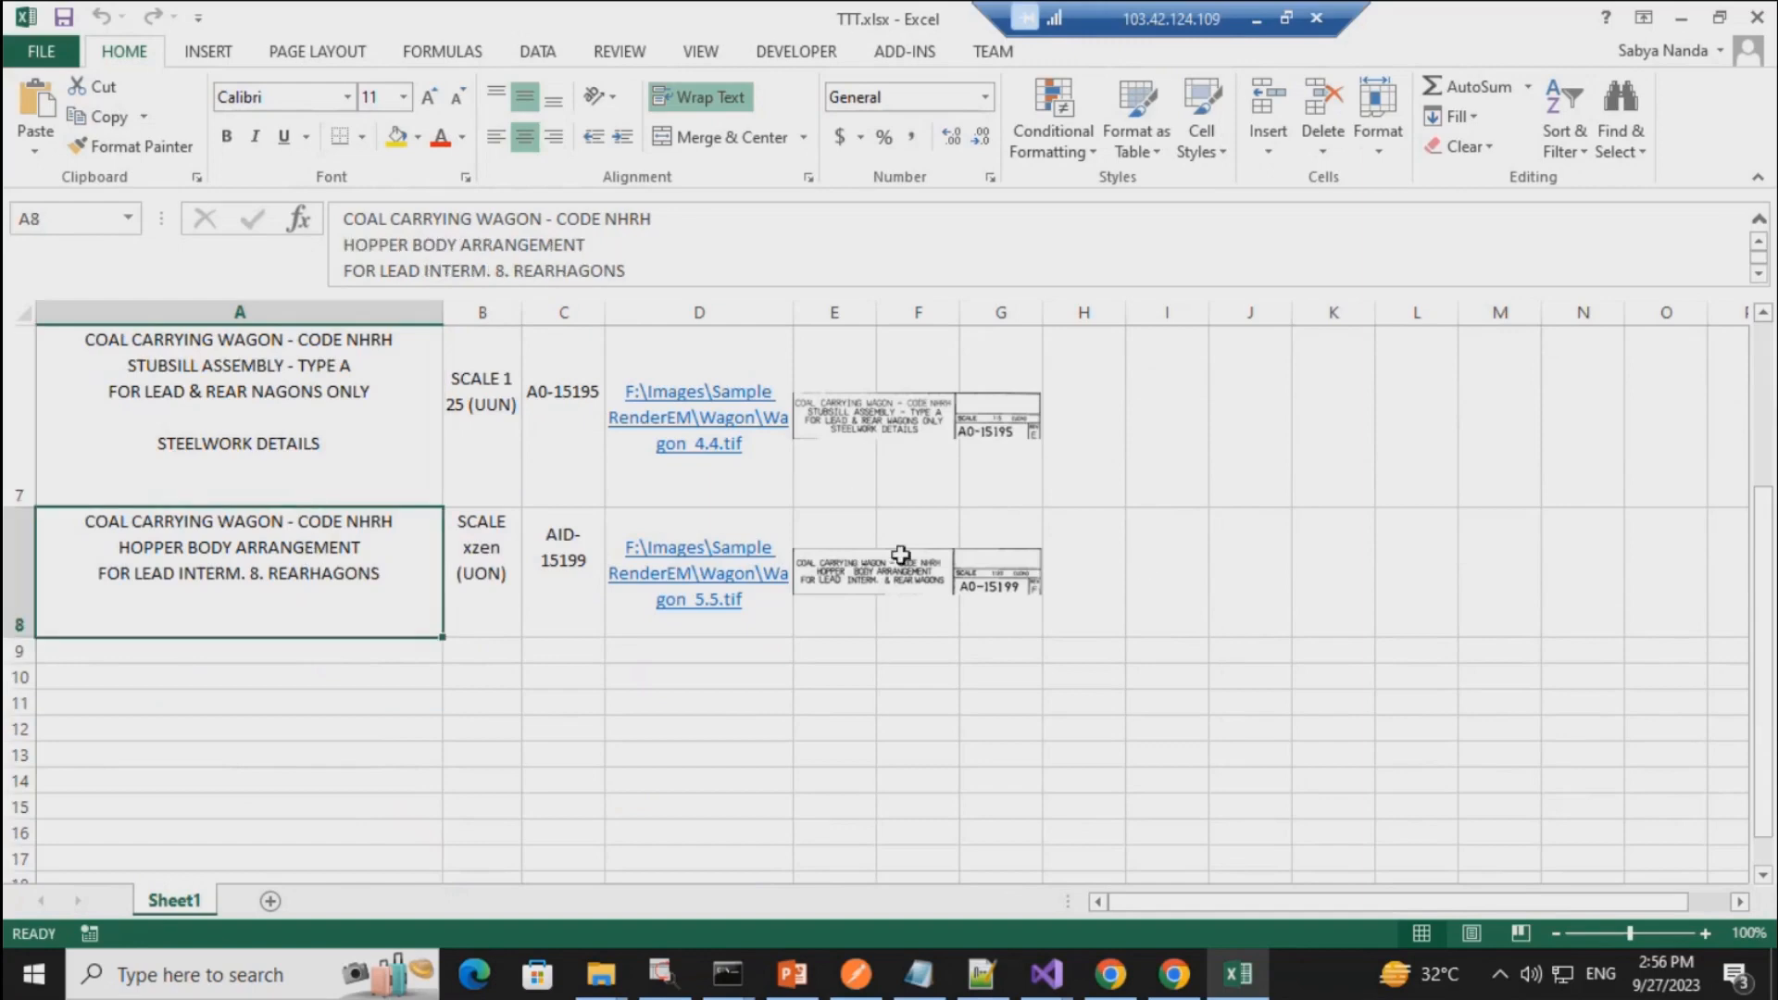
{"action": "scroll", "coordinate": [912, 532], "scroll_direction": "up", "scroll_amount": 2}
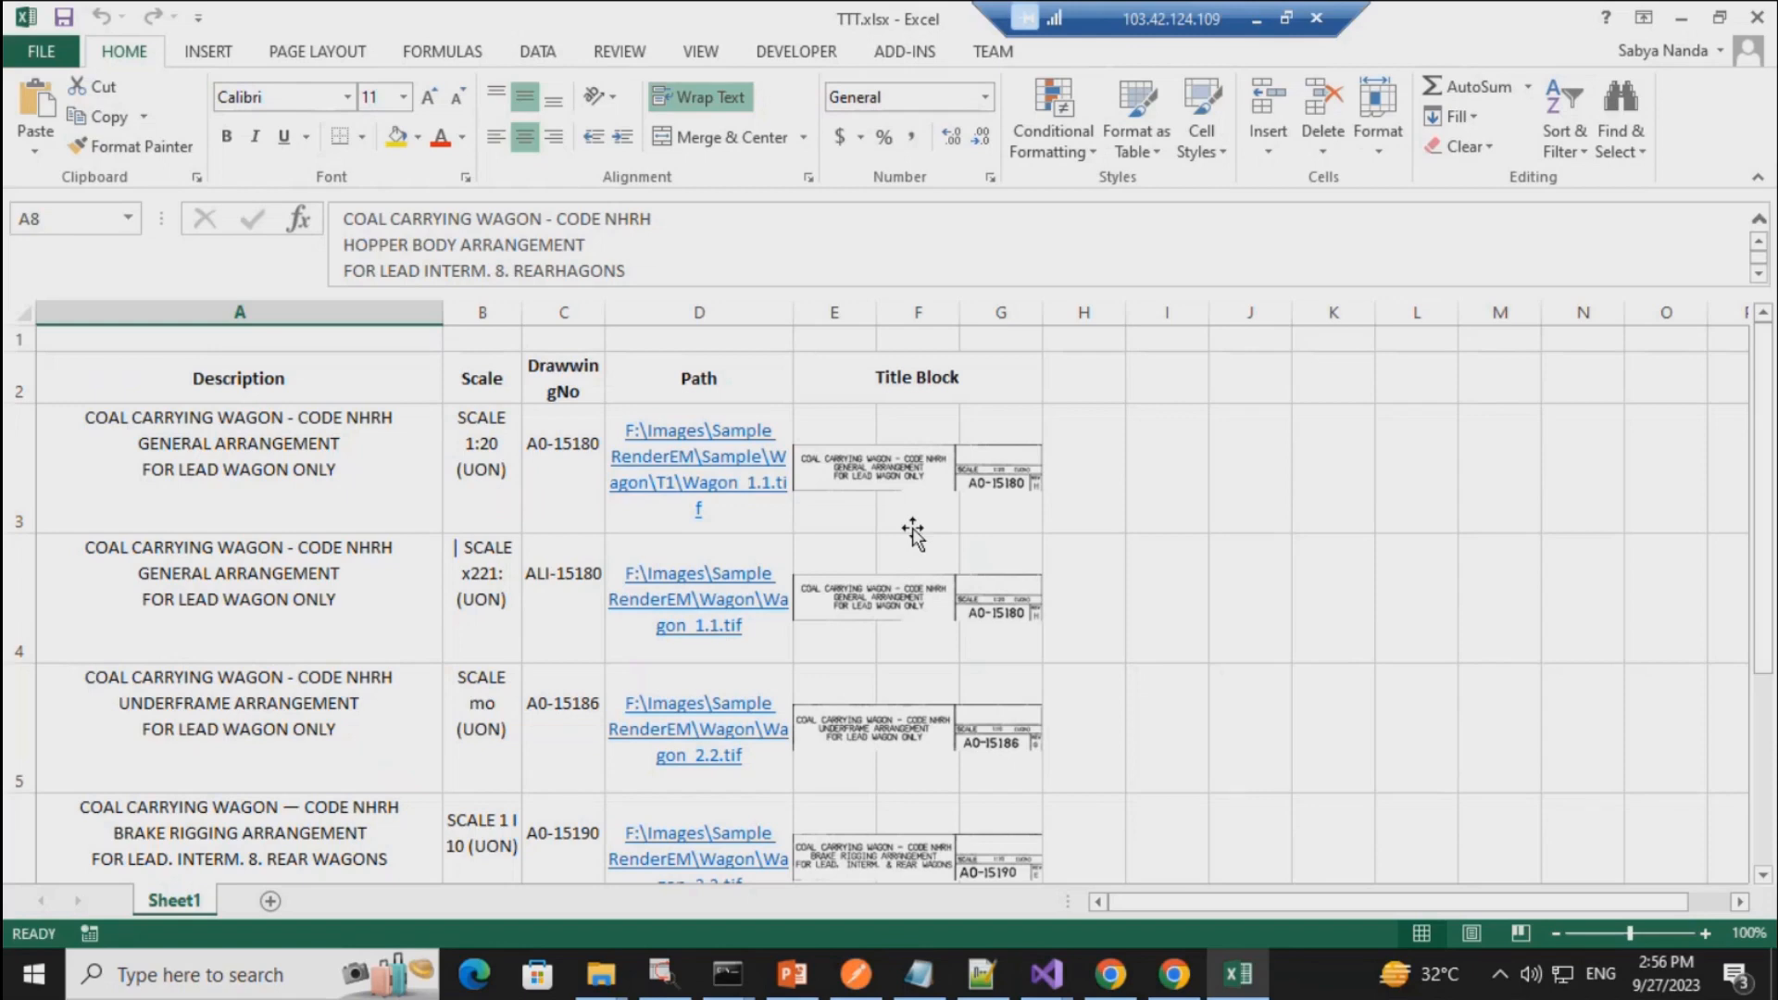
{"action": "left_click", "coordinate": [297, 574]}
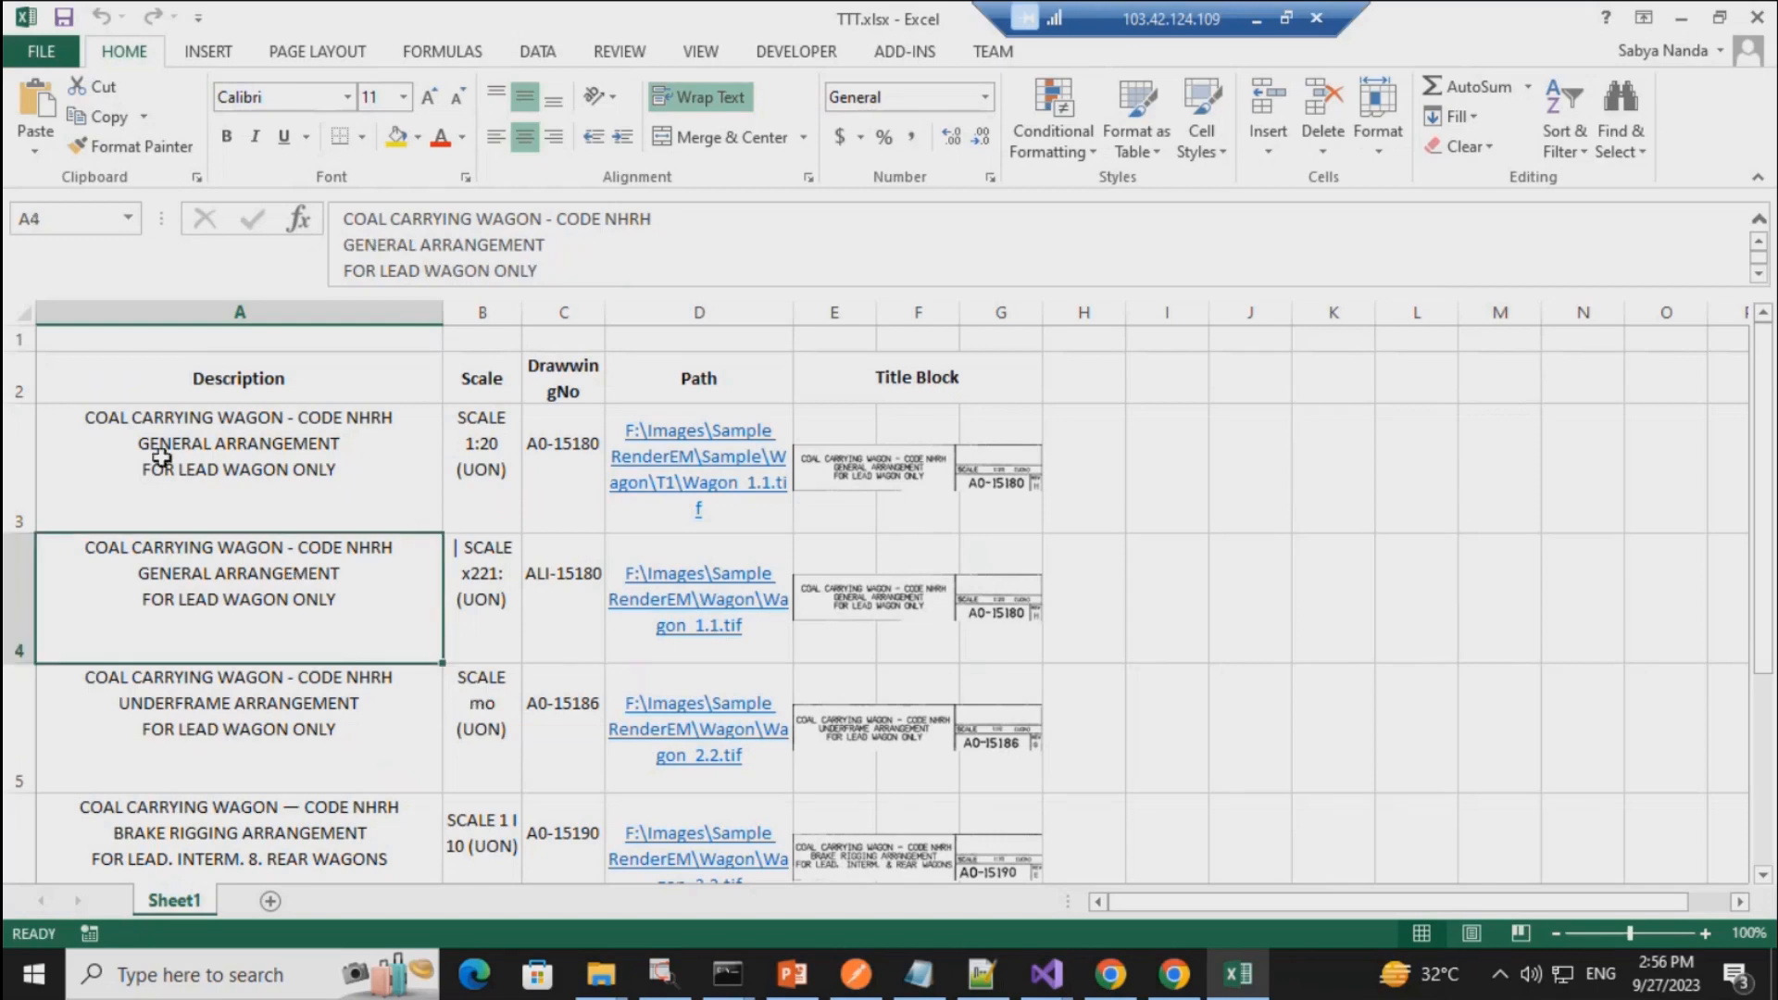
{"action": "left_click", "coordinate": [291, 462]}
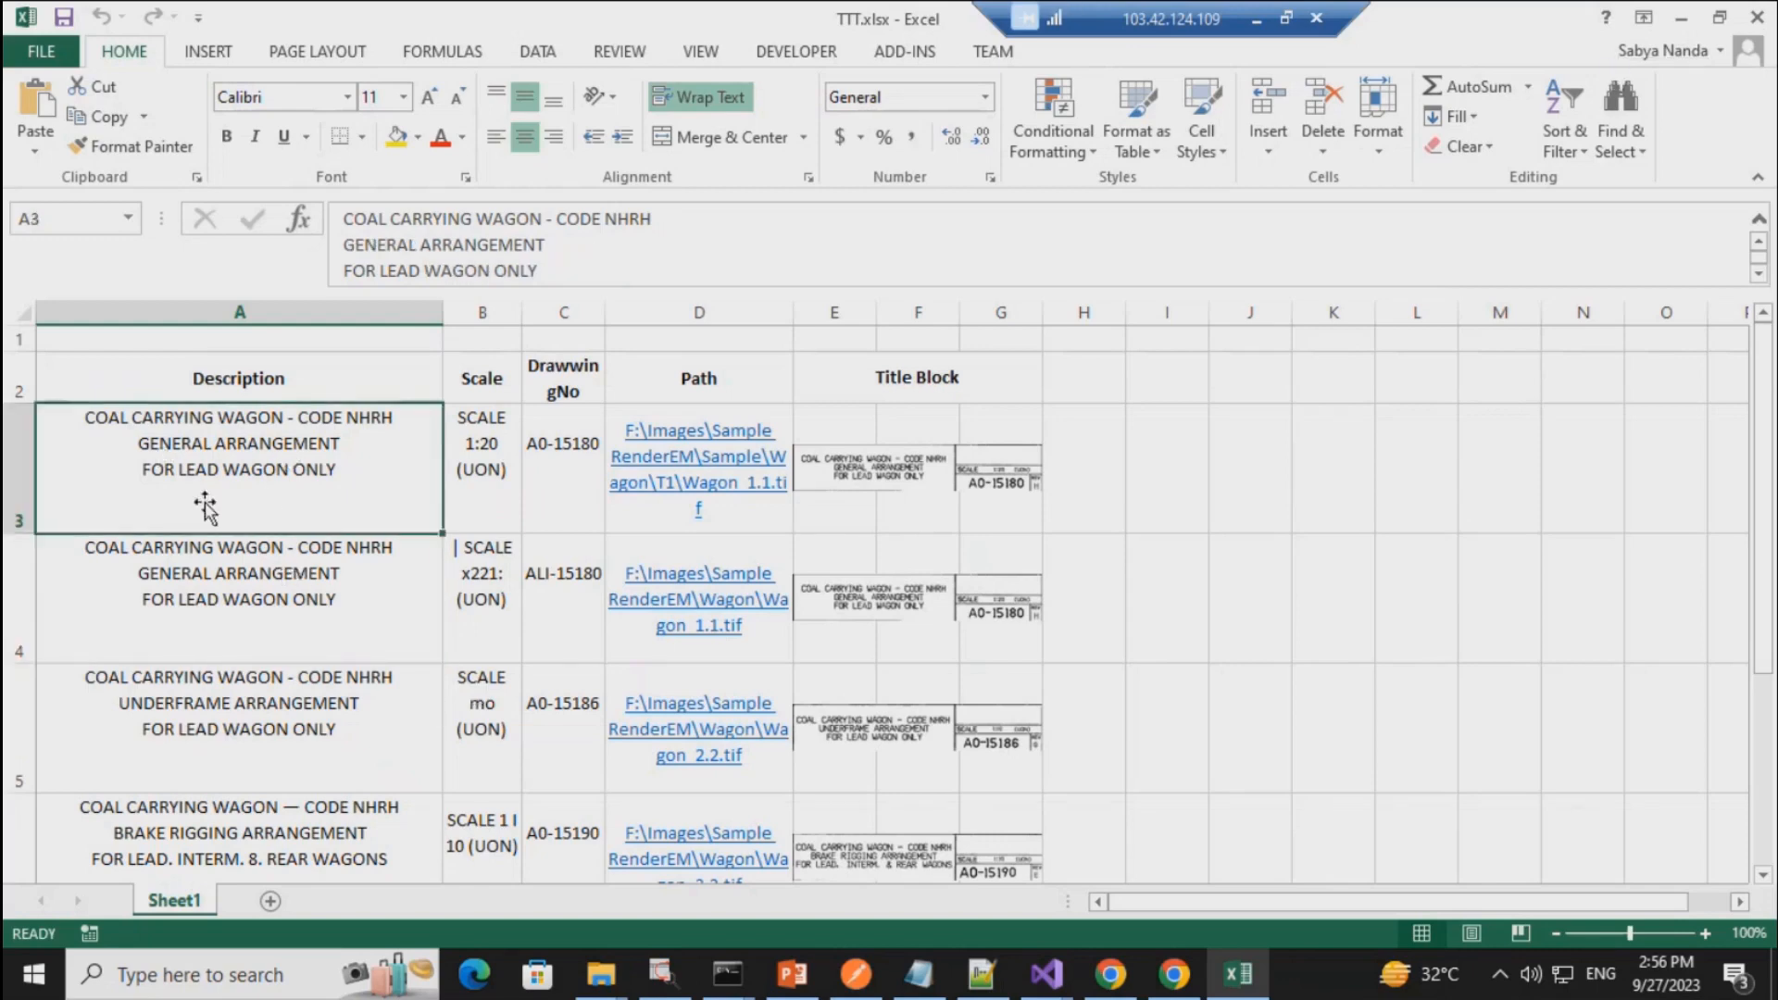
{"action": "scroll", "coordinate": [270, 503], "scroll_direction": "down", "scroll_amount": 1}
{"action": "scroll", "coordinate": [315, 573], "scroll_direction": "up", "scroll_amount": 1}
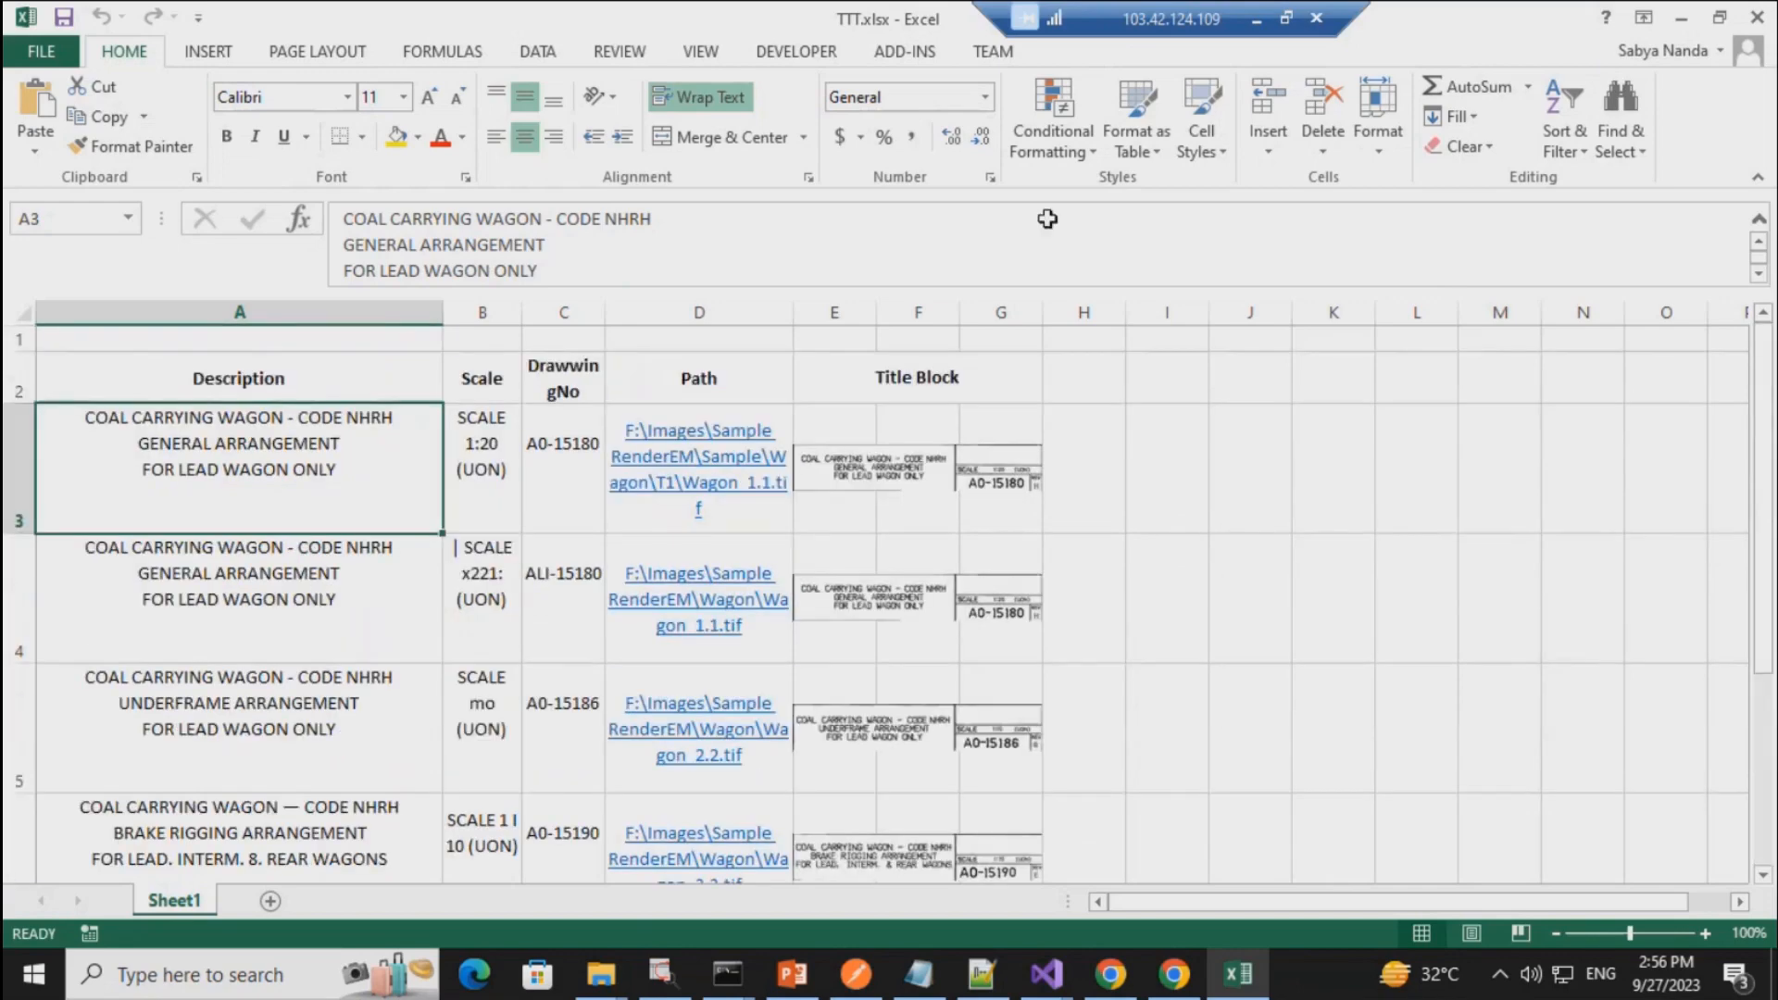
Step: Close the TTT.xlsx workbook, switch back to RasterID and open the 2Bin.tif drawing
{"action": "left_click", "coordinate": [1756, 17]}
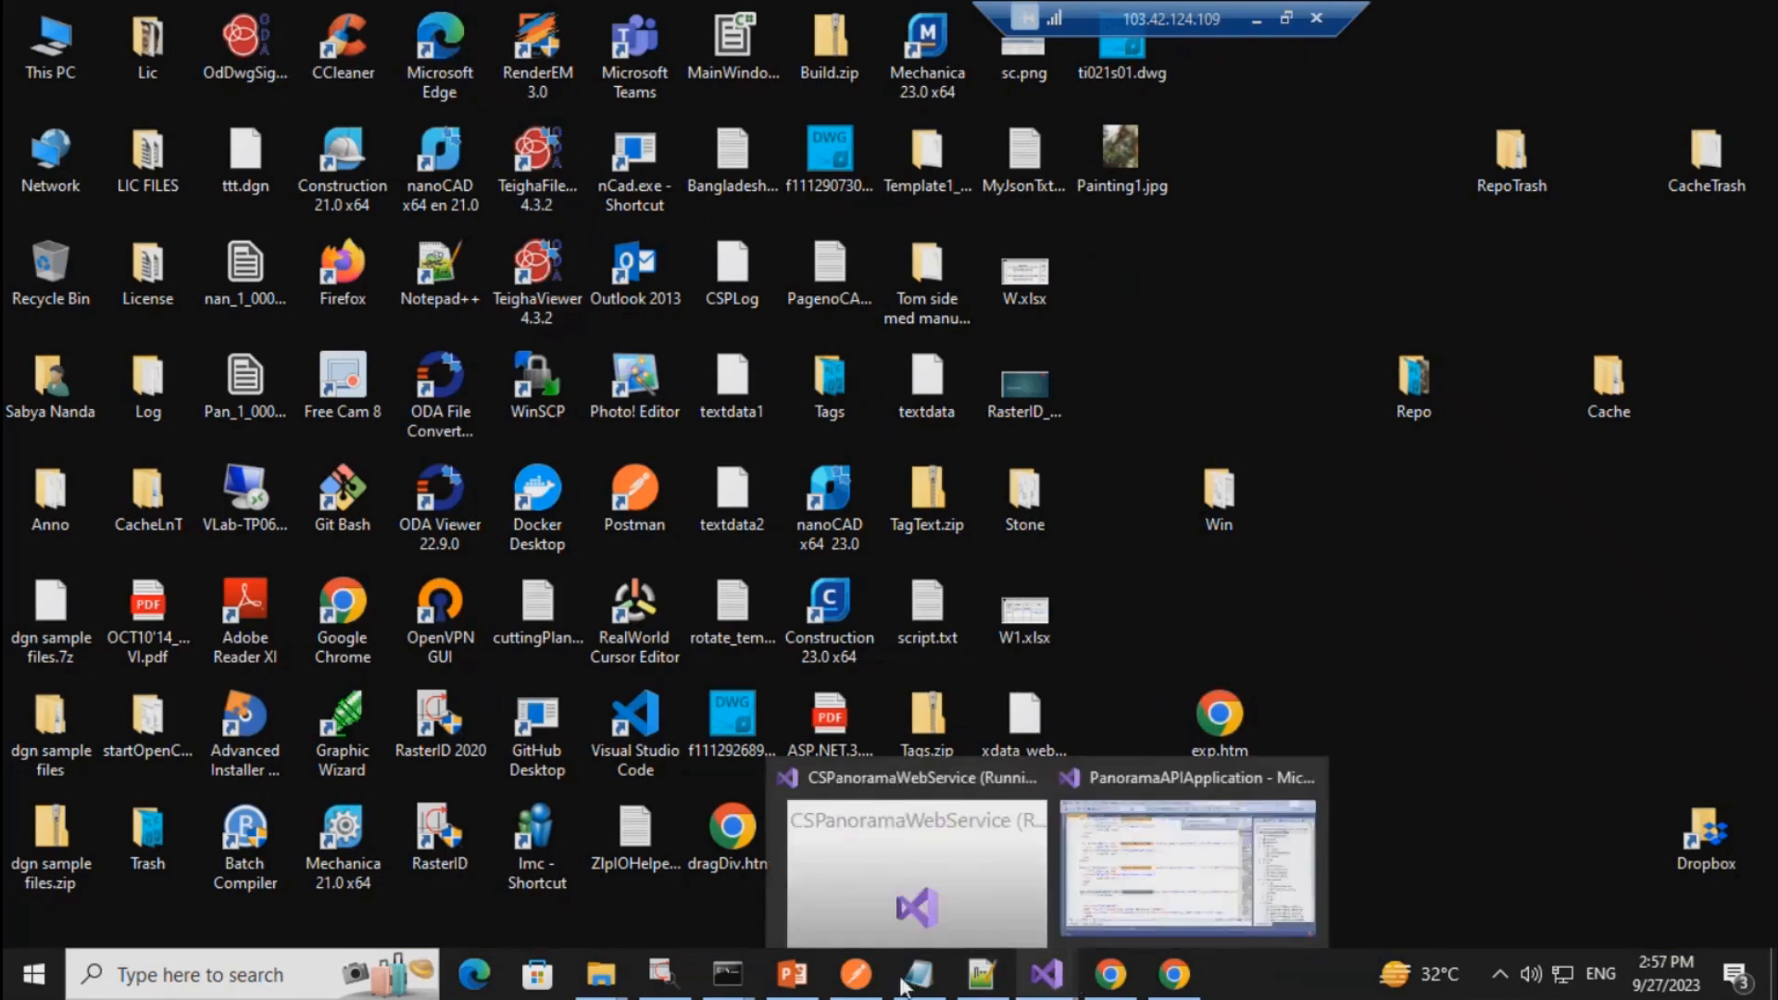
{"action": "mouse_move", "coordinate": [662, 974]}
{"action": "left_click", "coordinate": [686, 870]}
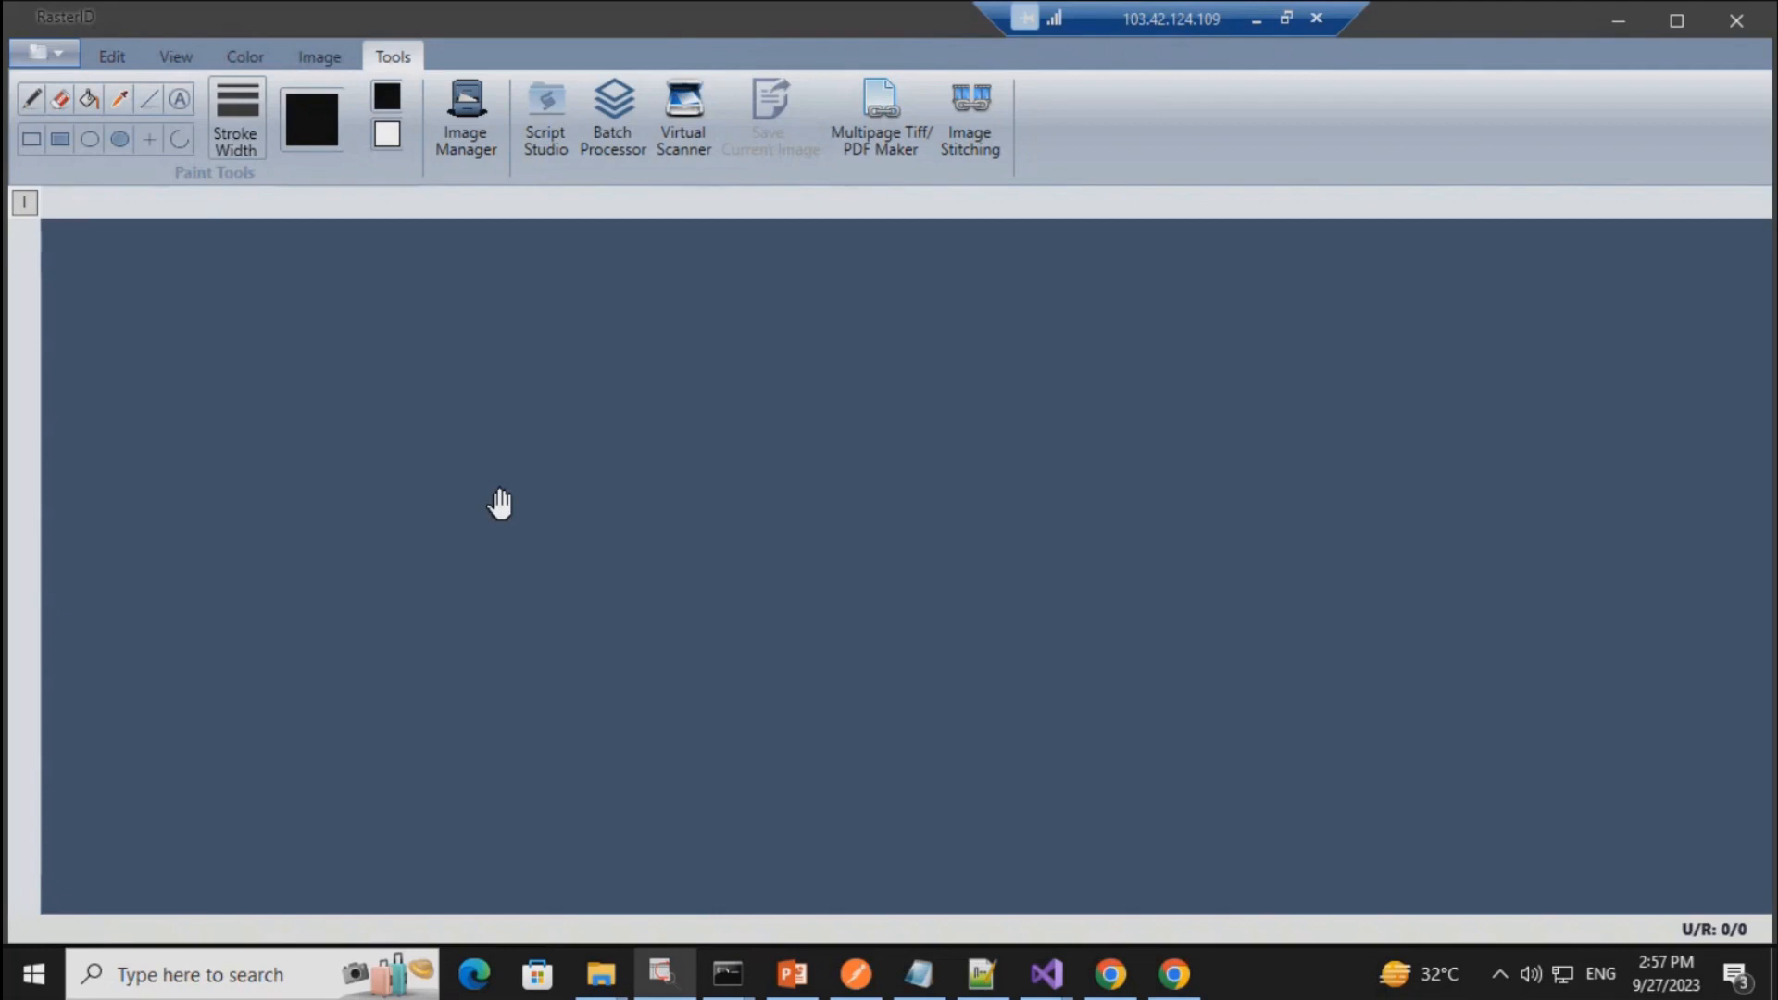
{"action": "left_click", "coordinate": [58, 52]}
{"action": "left_click", "coordinate": [83, 99]}
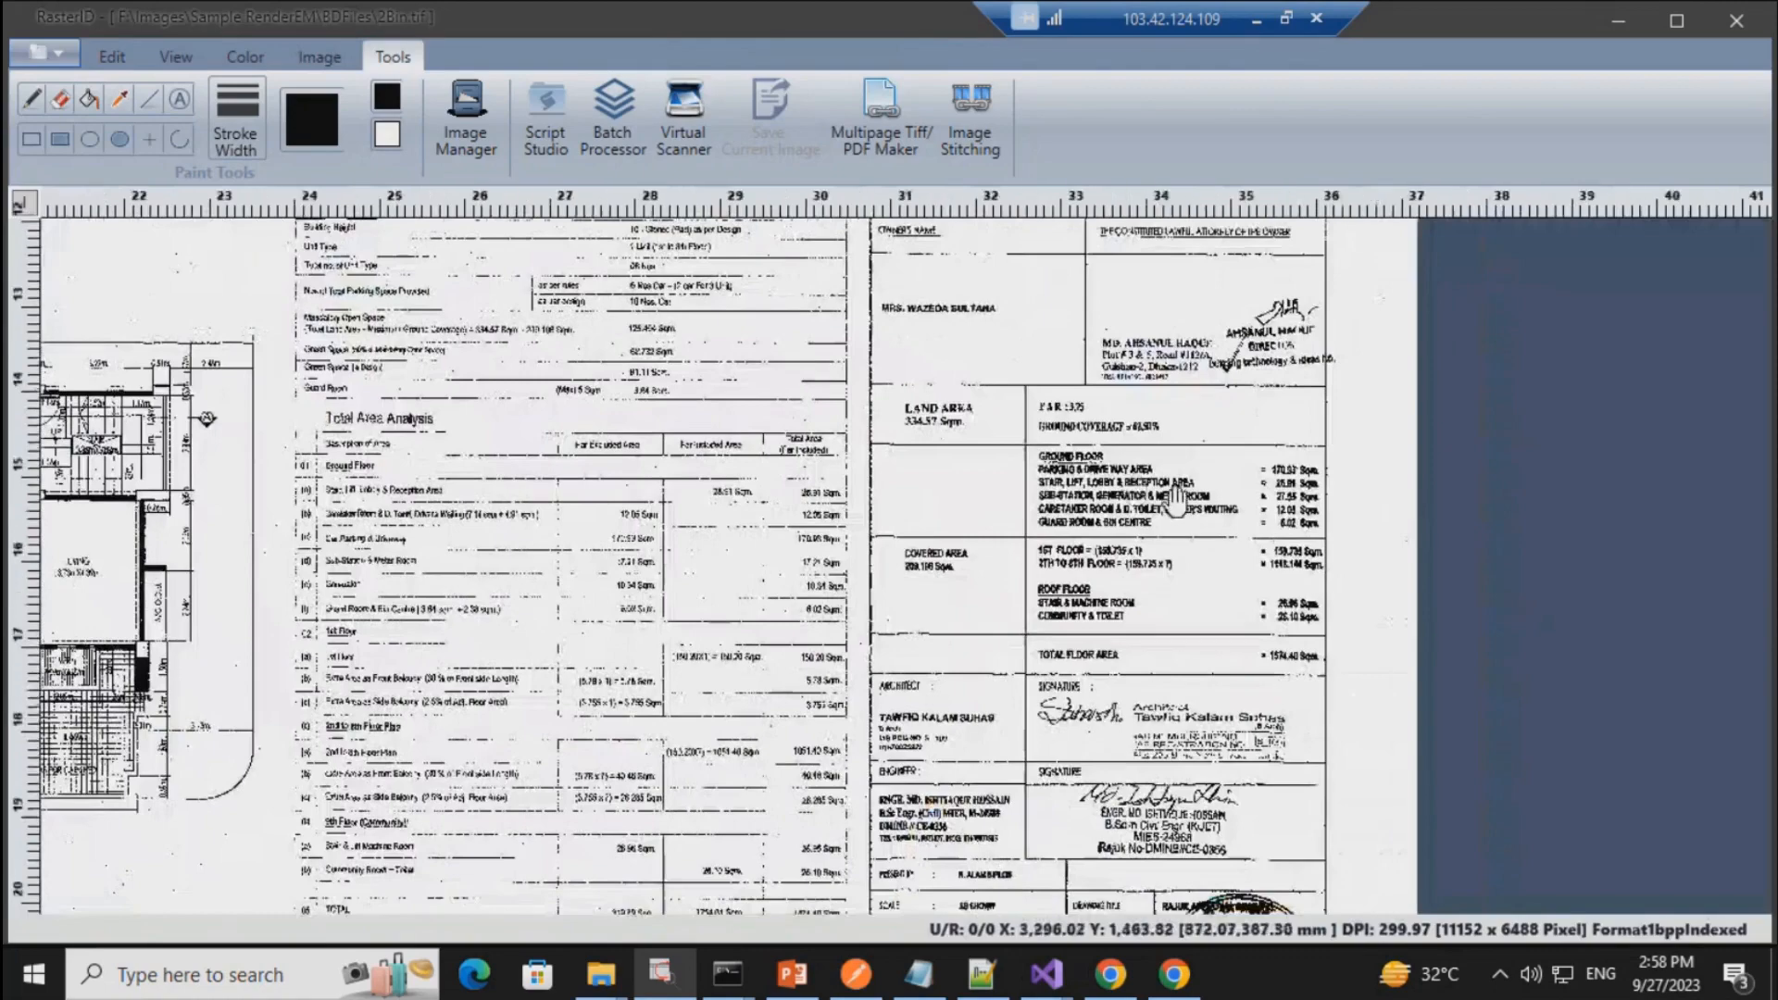
Step: Examine the drawing's title block, from the floor area entries down to the signatures, scale, date and stamp
{"action": "mouse_move", "coordinate": [1195, 815]}
{"action": "left_mouse_down"}
{"action": "mouse_move", "coordinate": [1158, 648]}
{"action": "mouse_move", "coordinate": [1114, 567]}
{"action": "left_mouse_up"}
{"action": "scroll", "coordinate": [1114, 565], "scroll_direction": "up", "scroll_amount": 1}
{"action": "scroll", "coordinate": [1115, 565], "scroll_direction": "down", "scroll_amount": 3}
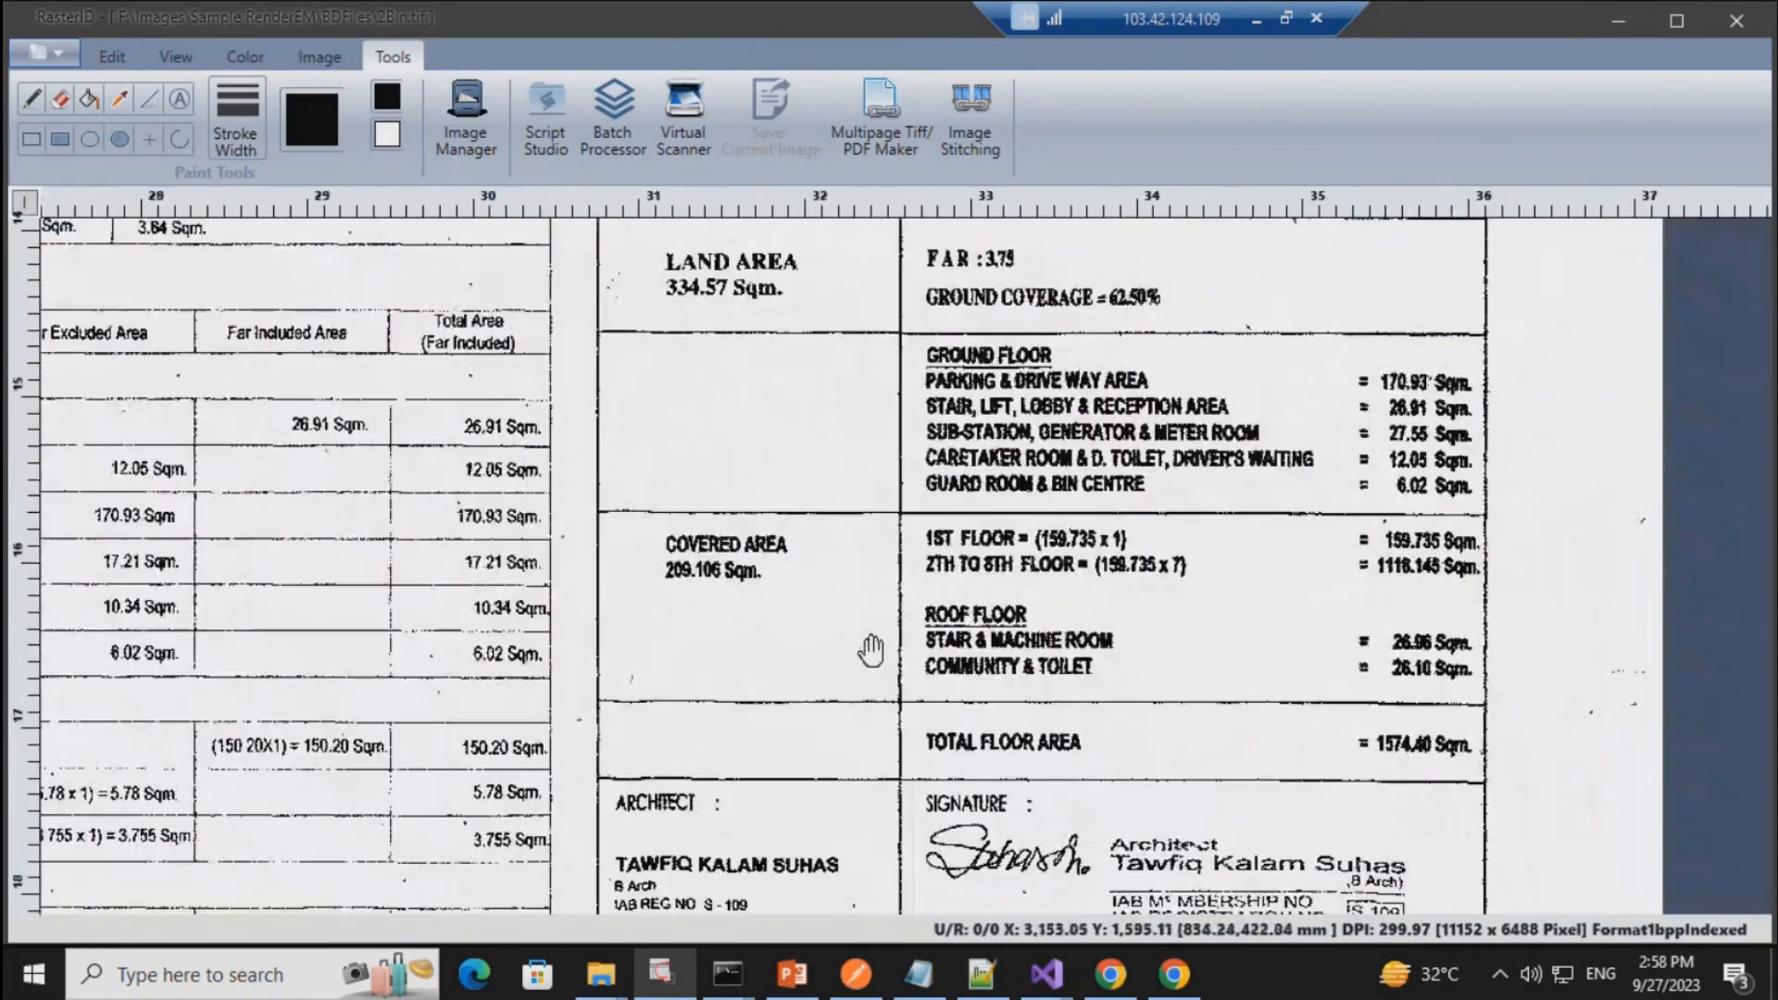
{"action": "mouse_move", "coordinate": [873, 647]}
{"action": "left_mouse_down"}
{"action": "mouse_move", "coordinate": [1073, 488]}
{"action": "mouse_move", "coordinate": [1053, 524]}
{"action": "left_mouse_up"}
{"action": "left_click_drag", "start_coordinate": [1195, 711], "coordinate": [903, 508]}
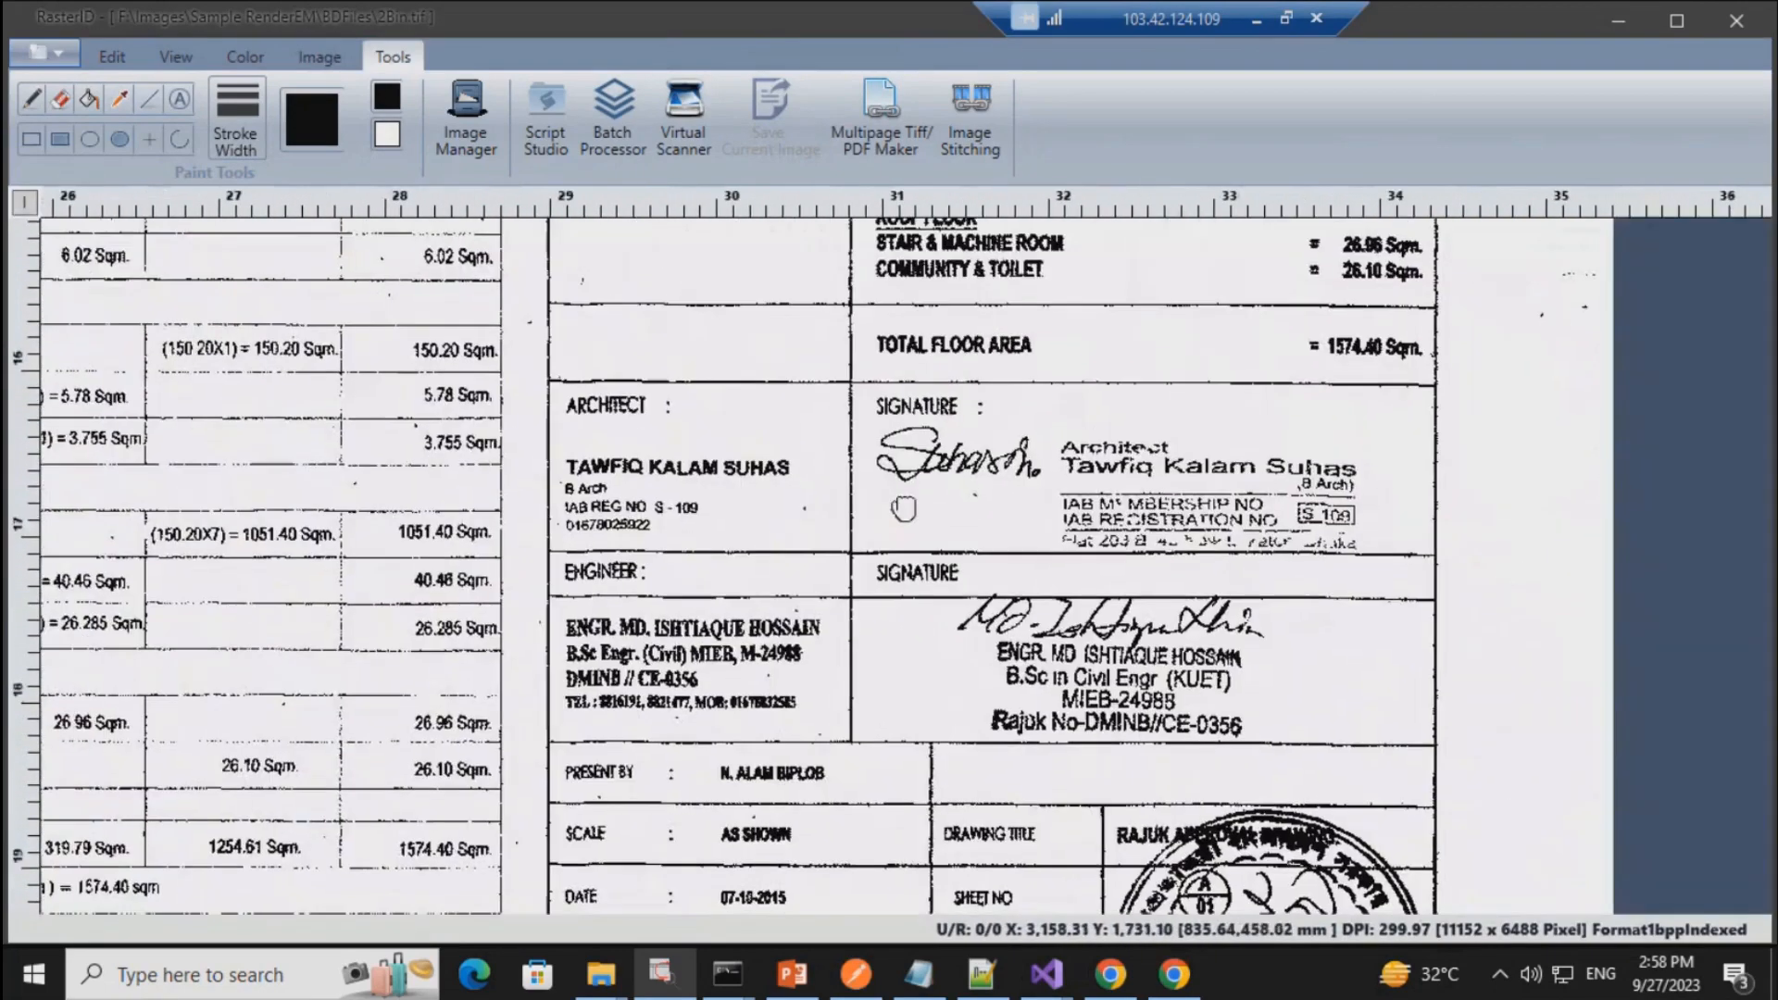
{"action": "mouse_move", "coordinate": [817, 717]}
{"action": "left_mouse_down"}
{"action": "mouse_move", "coordinate": [994, 463]}
{"action": "mouse_move", "coordinate": [1027, 544]}
{"action": "left_mouse_up"}
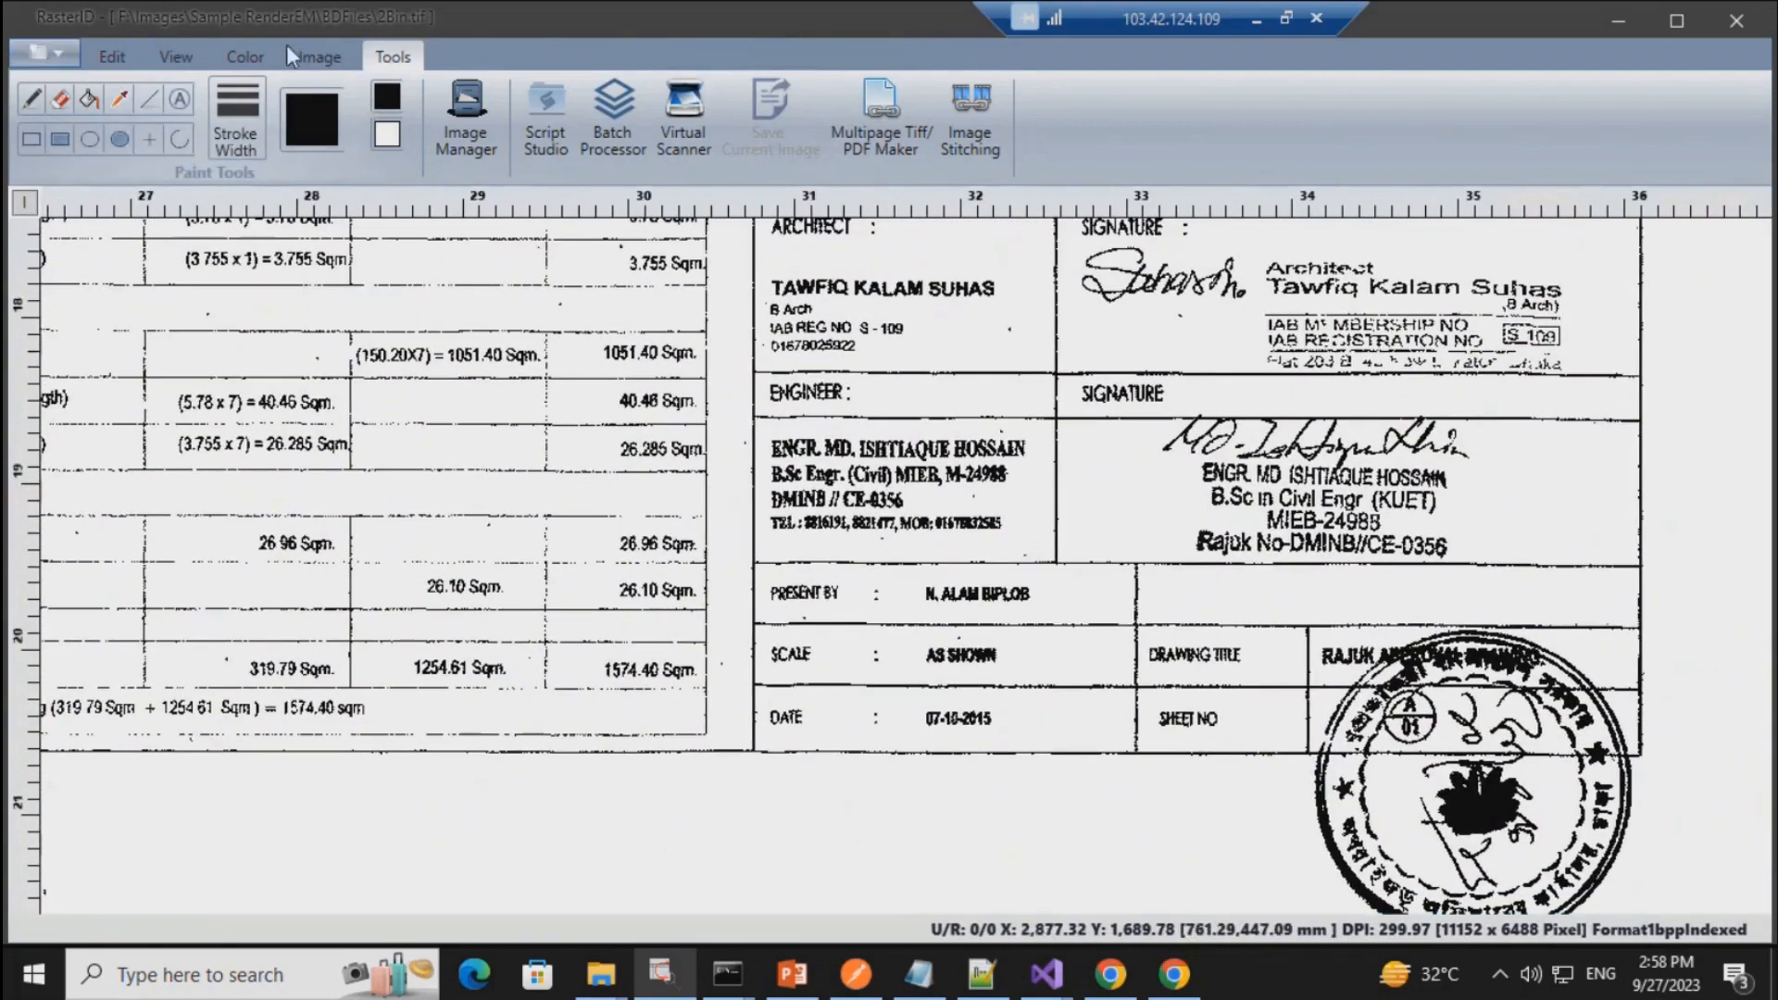
Step: Open Optical Character Recognition for the drawing and look through the canned header options without choosing one
{"action": "left_click", "coordinate": [318, 56]}
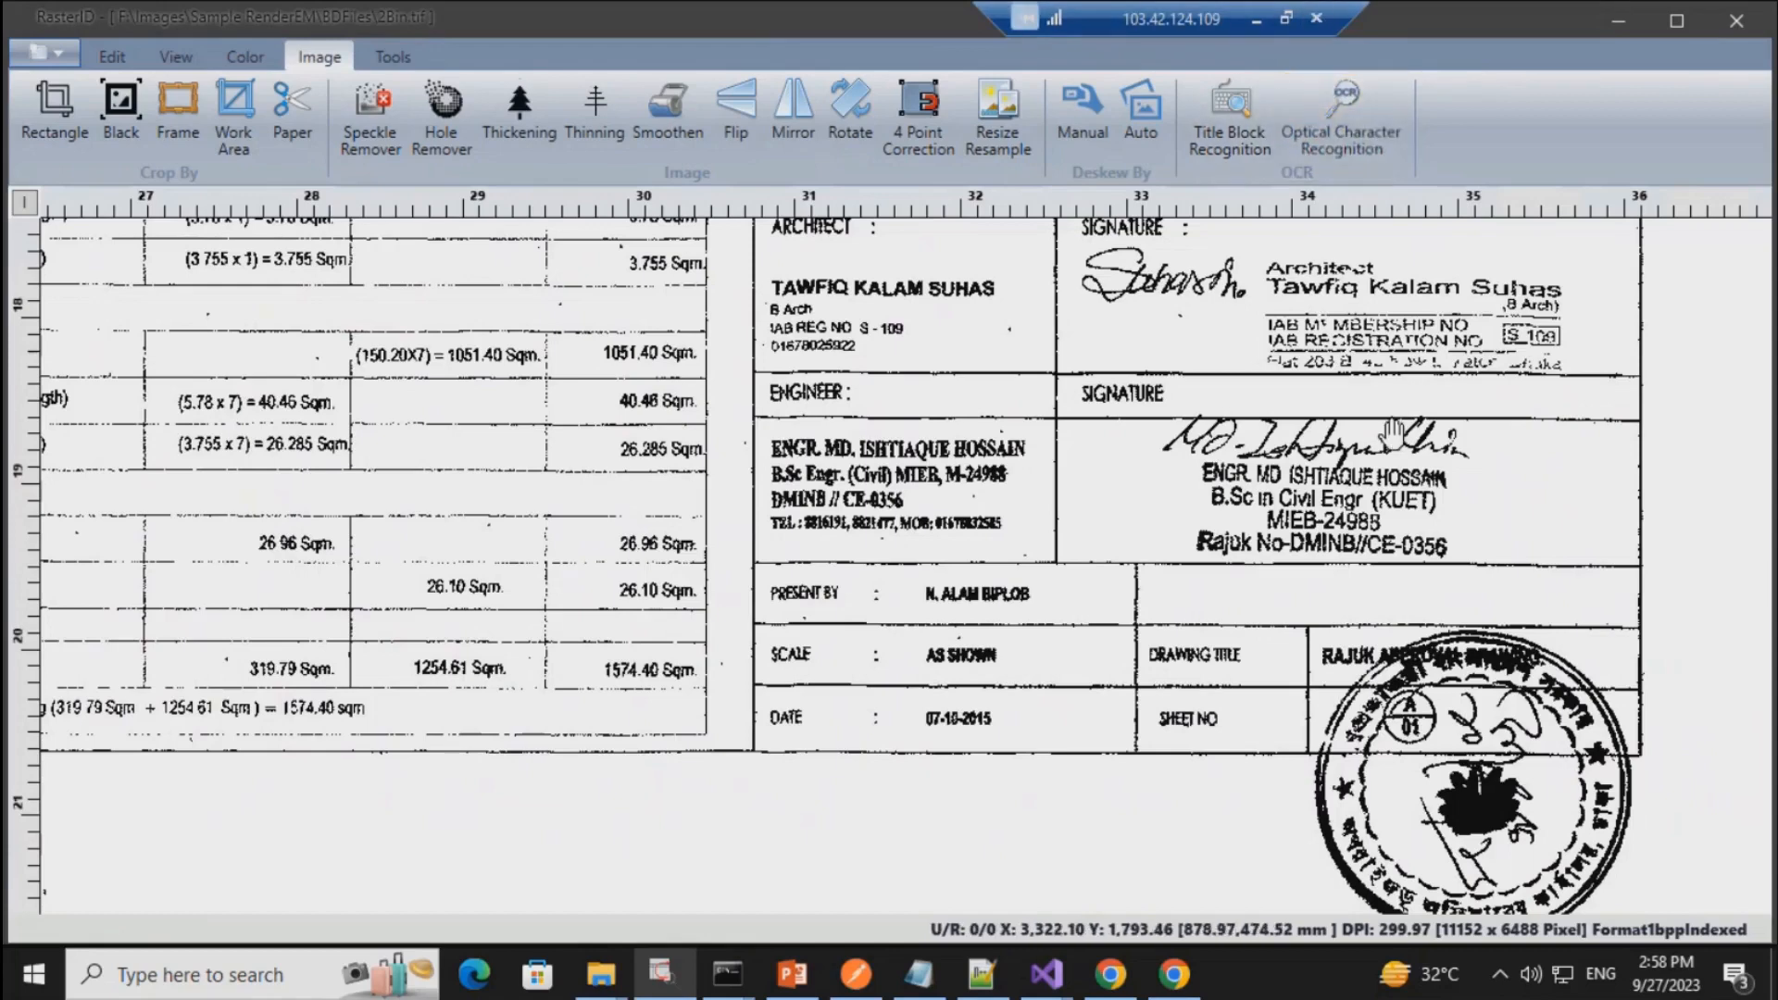
{"action": "left_click", "coordinate": [1344, 125]}
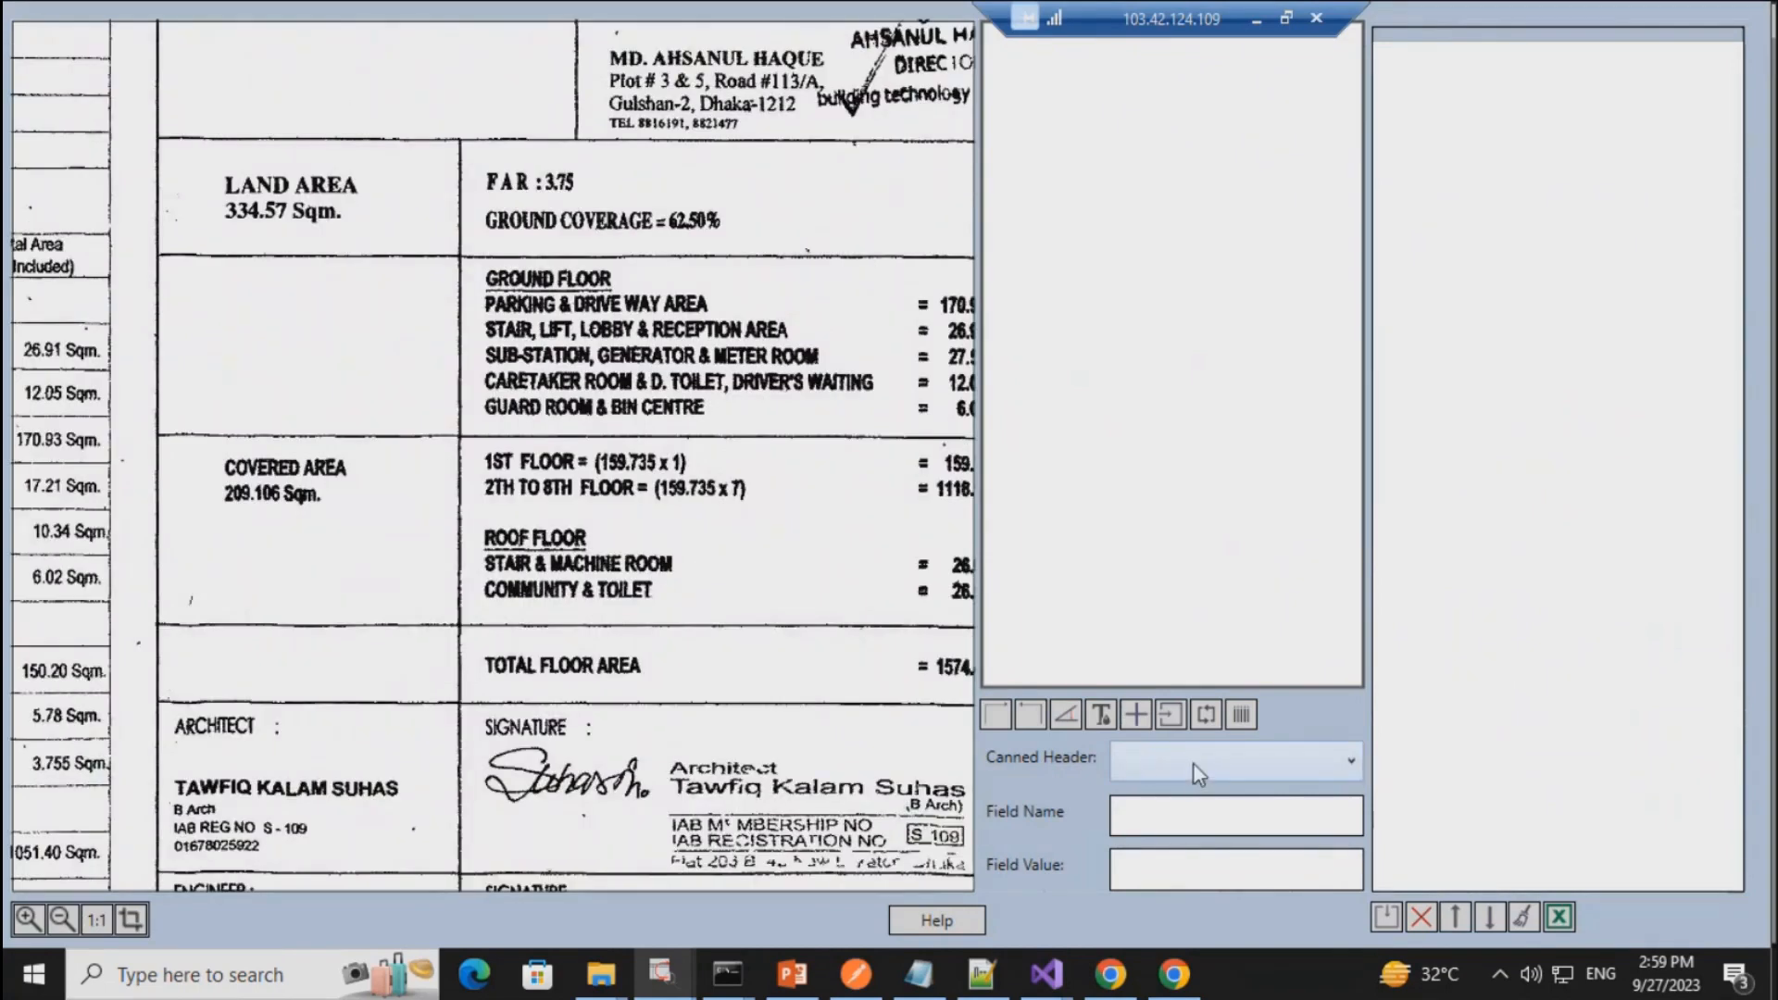
{"action": "left_click", "coordinate": [1193, 765]}
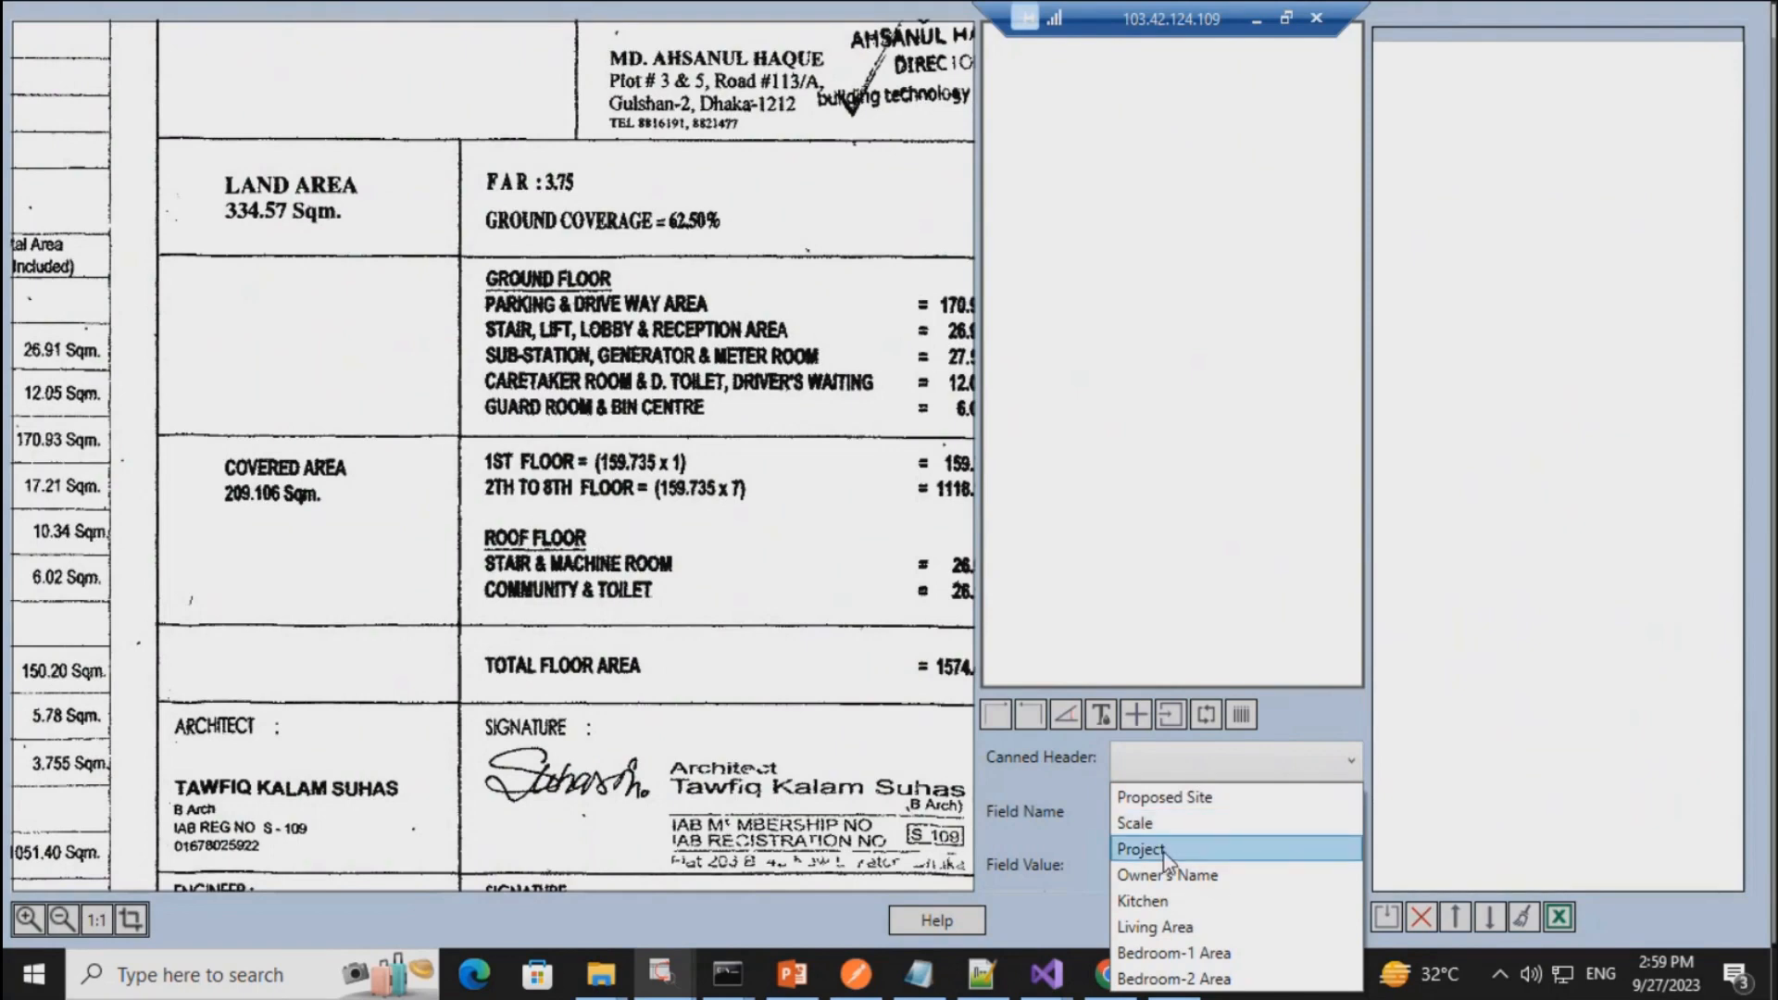
{"action": "left_click", "coordinate": [1070, 776]}
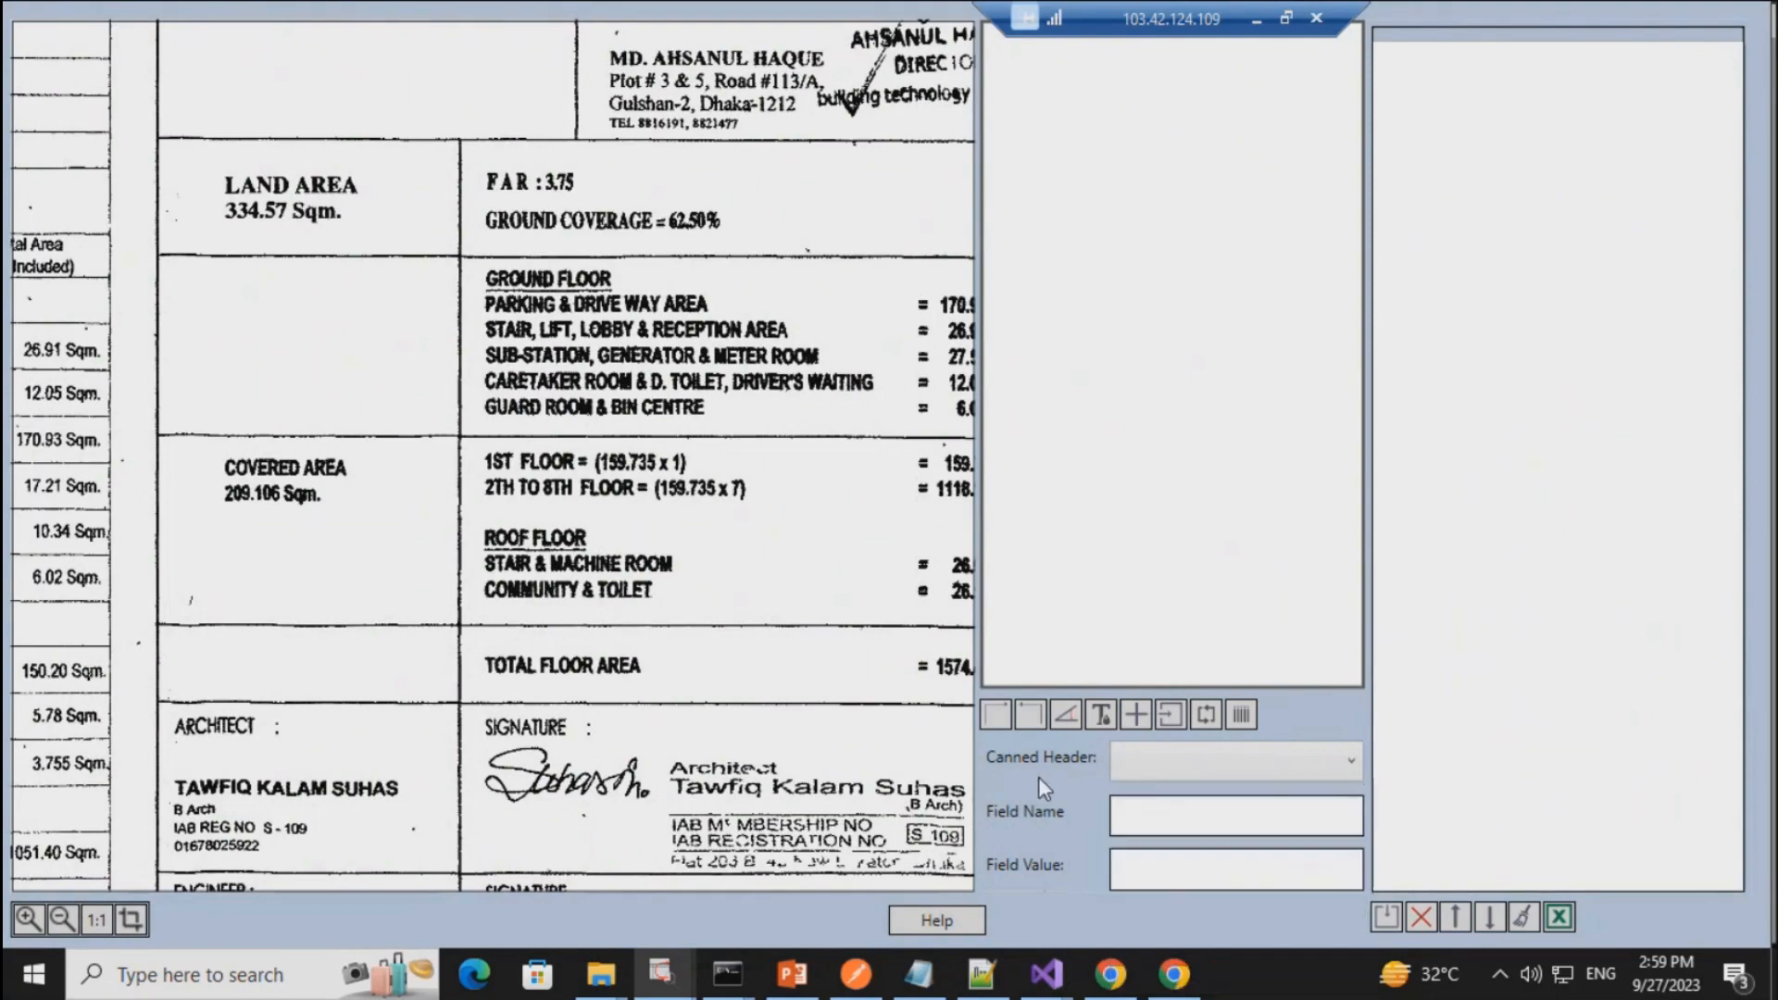
Step: Add a LAND AREA field with the value 334.57 Sqm. recognized from the drawing, and widen the results table's columns
{"action": "left_click", "coordinate": [1149, 821]}
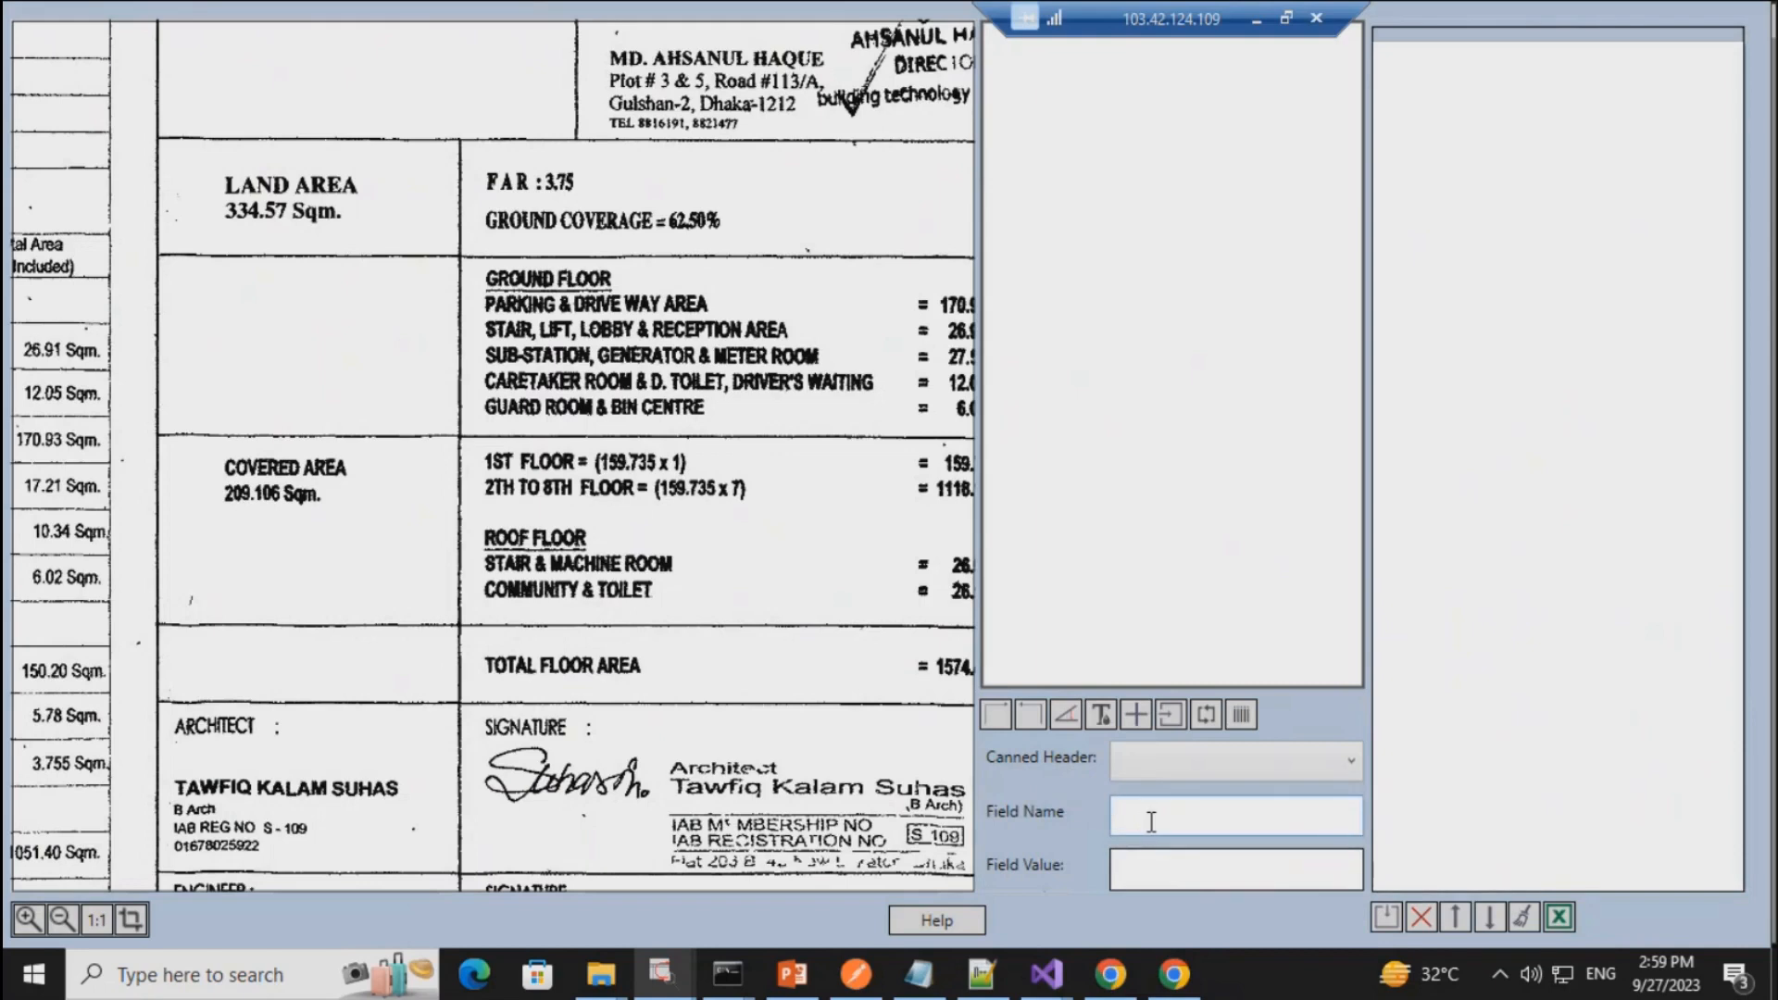
{"action": "type", "text": "LAND AREA"}
{"action": "left_click", "coordinate": [130, 917]}
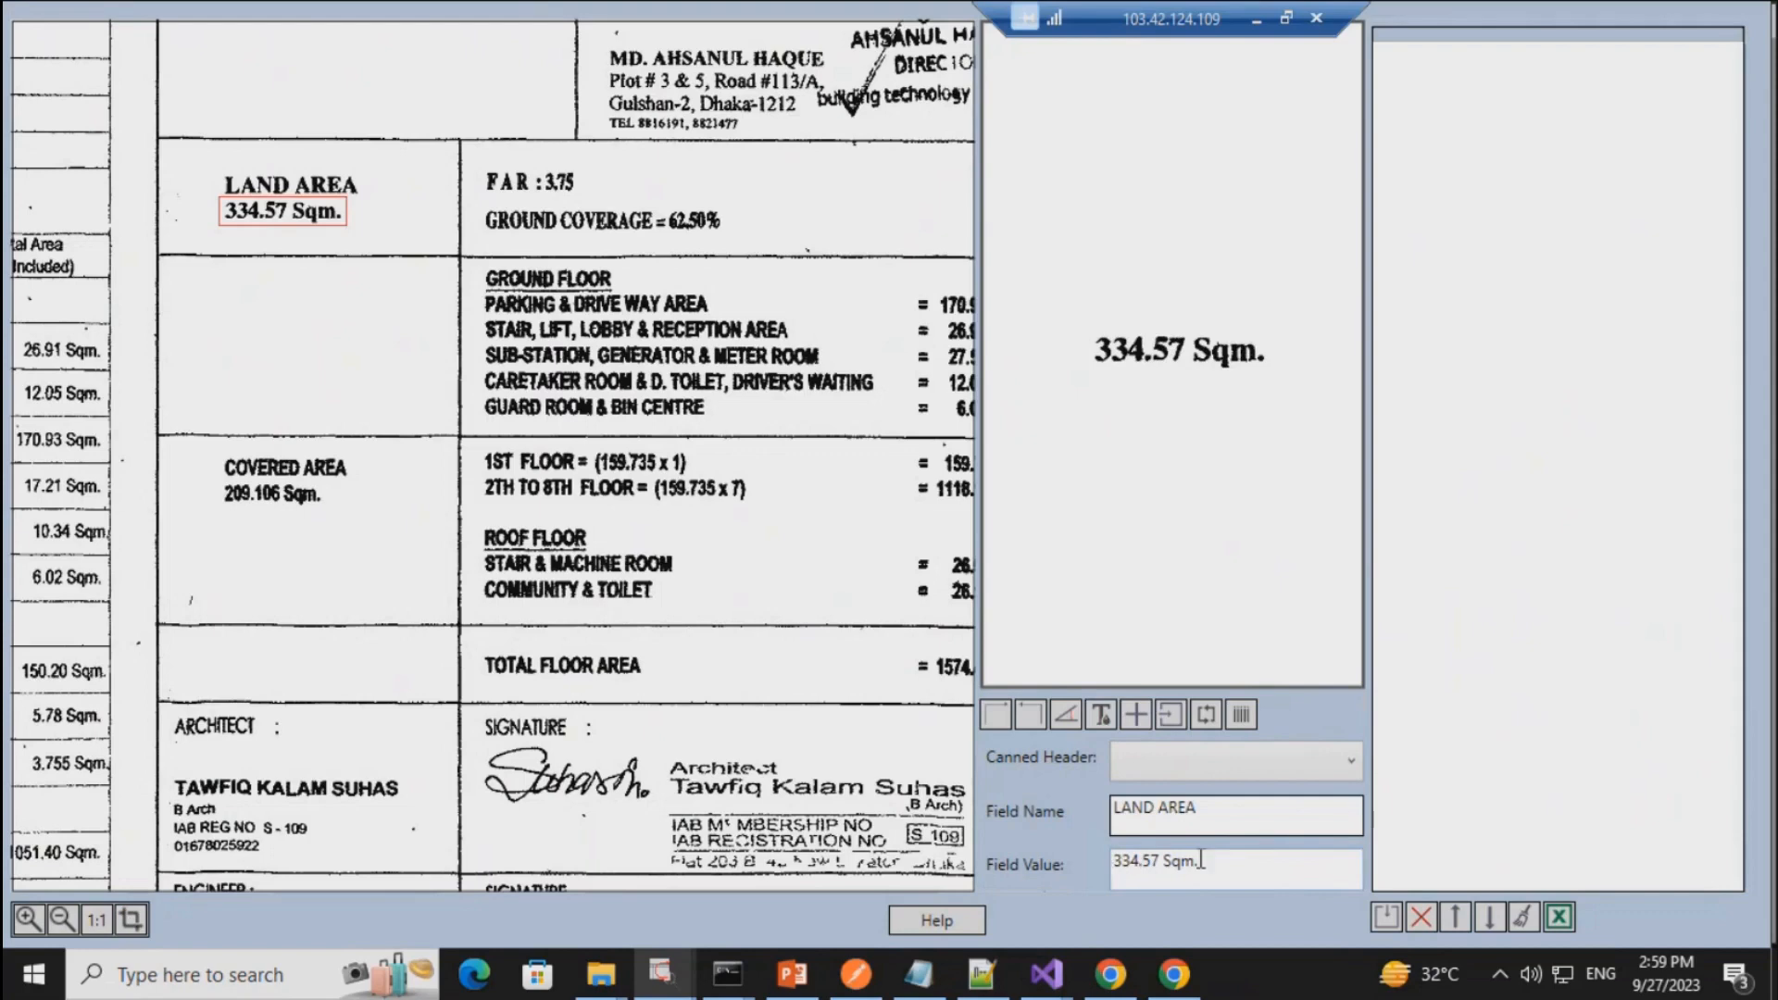
{"action": "left_click", "coordinate": [1151, 727]}
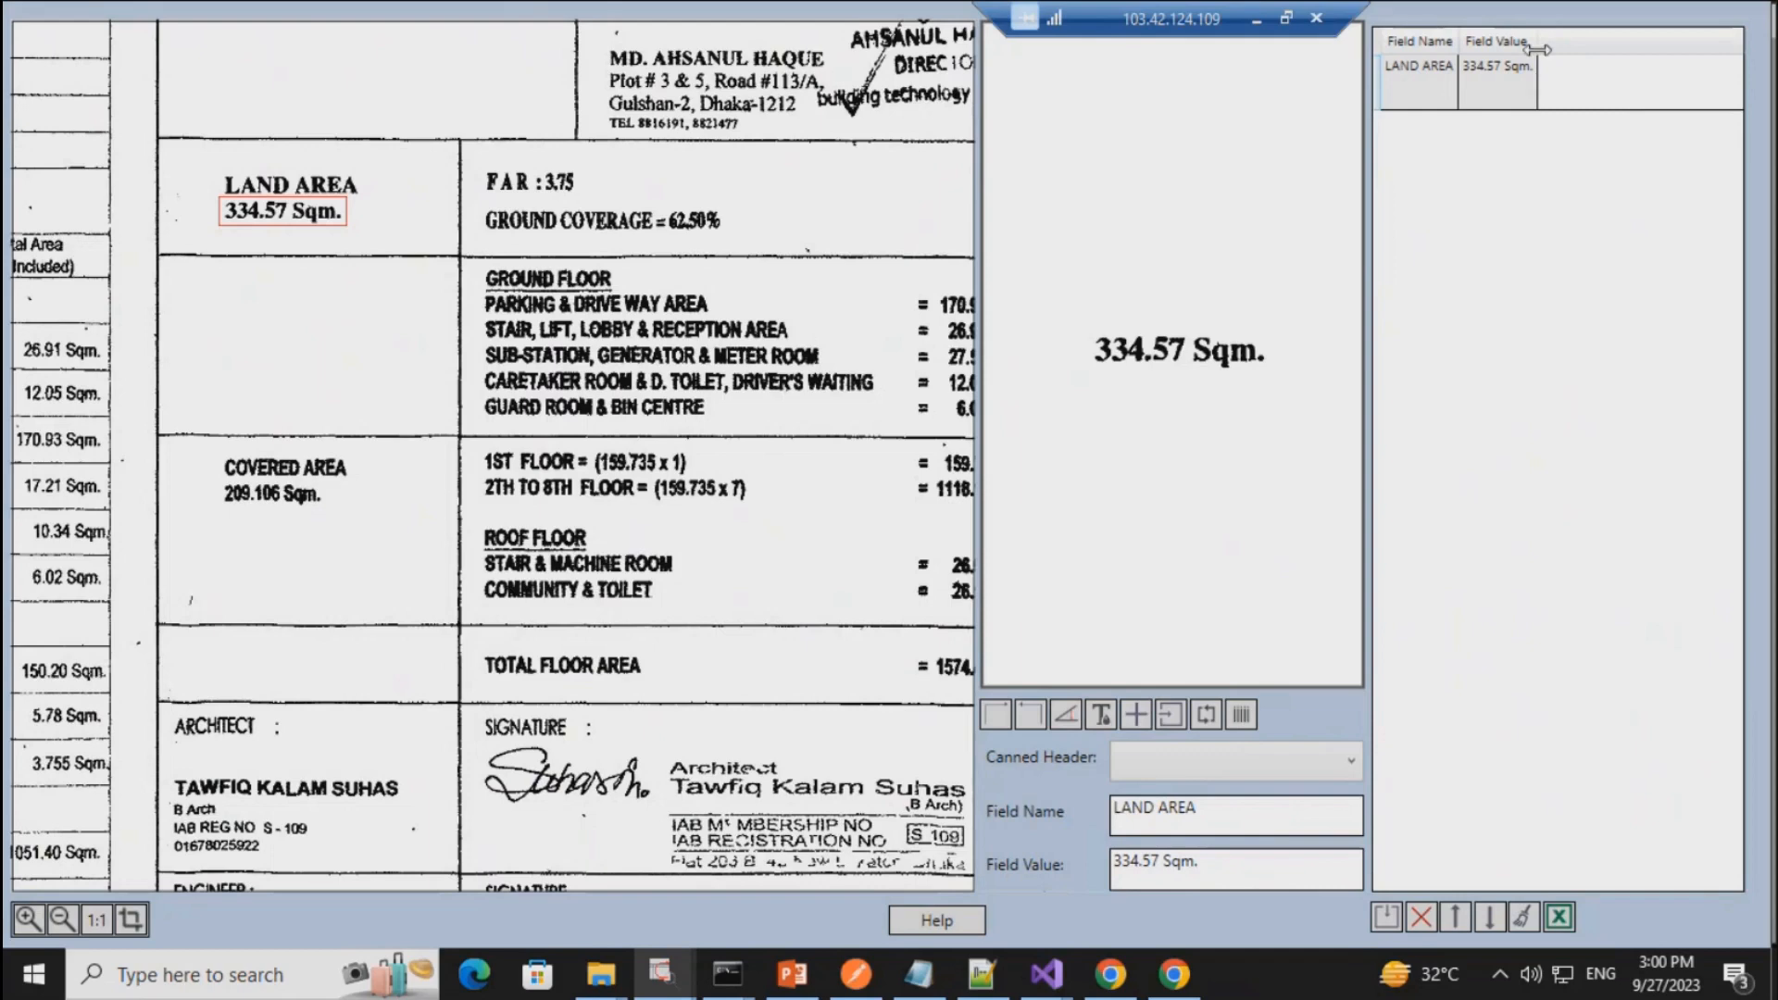
{"action": "left_click_drag", "start_coordinate": [1538, 40], "coordinate": [1658, 40]}
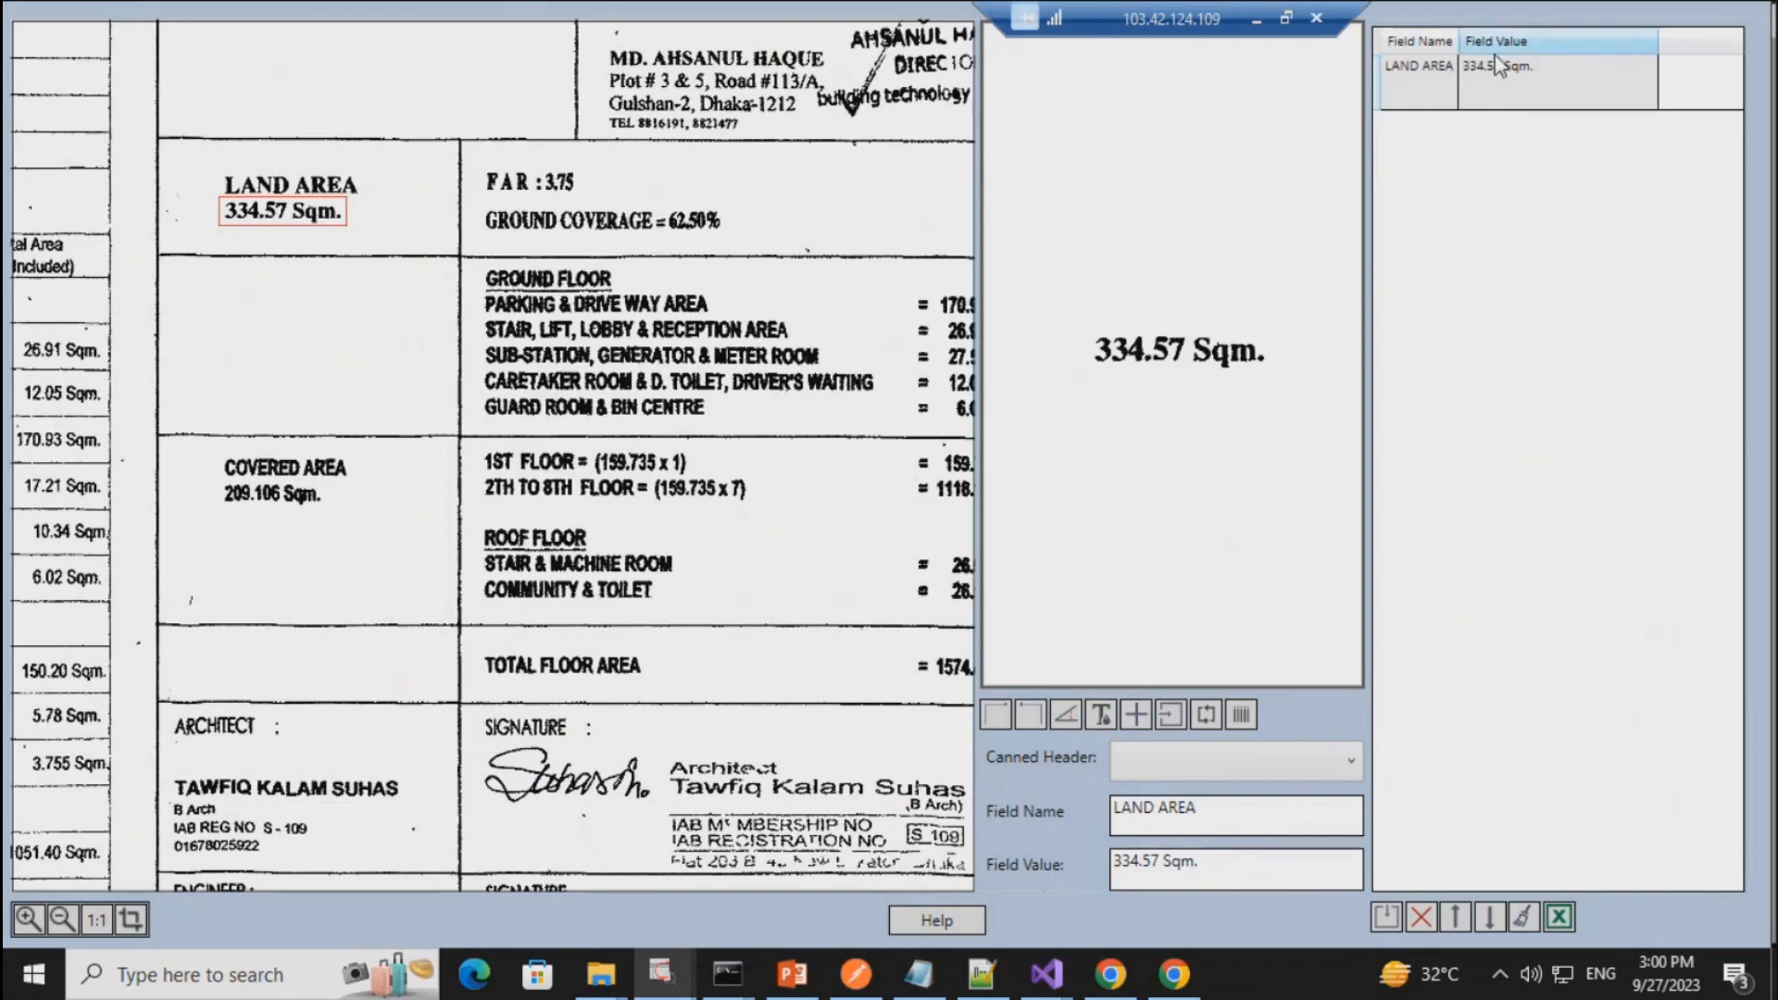
{"action": "left_click_drag", "start_coordinate": [1458, 44], "coordinate": [1512, 45]}
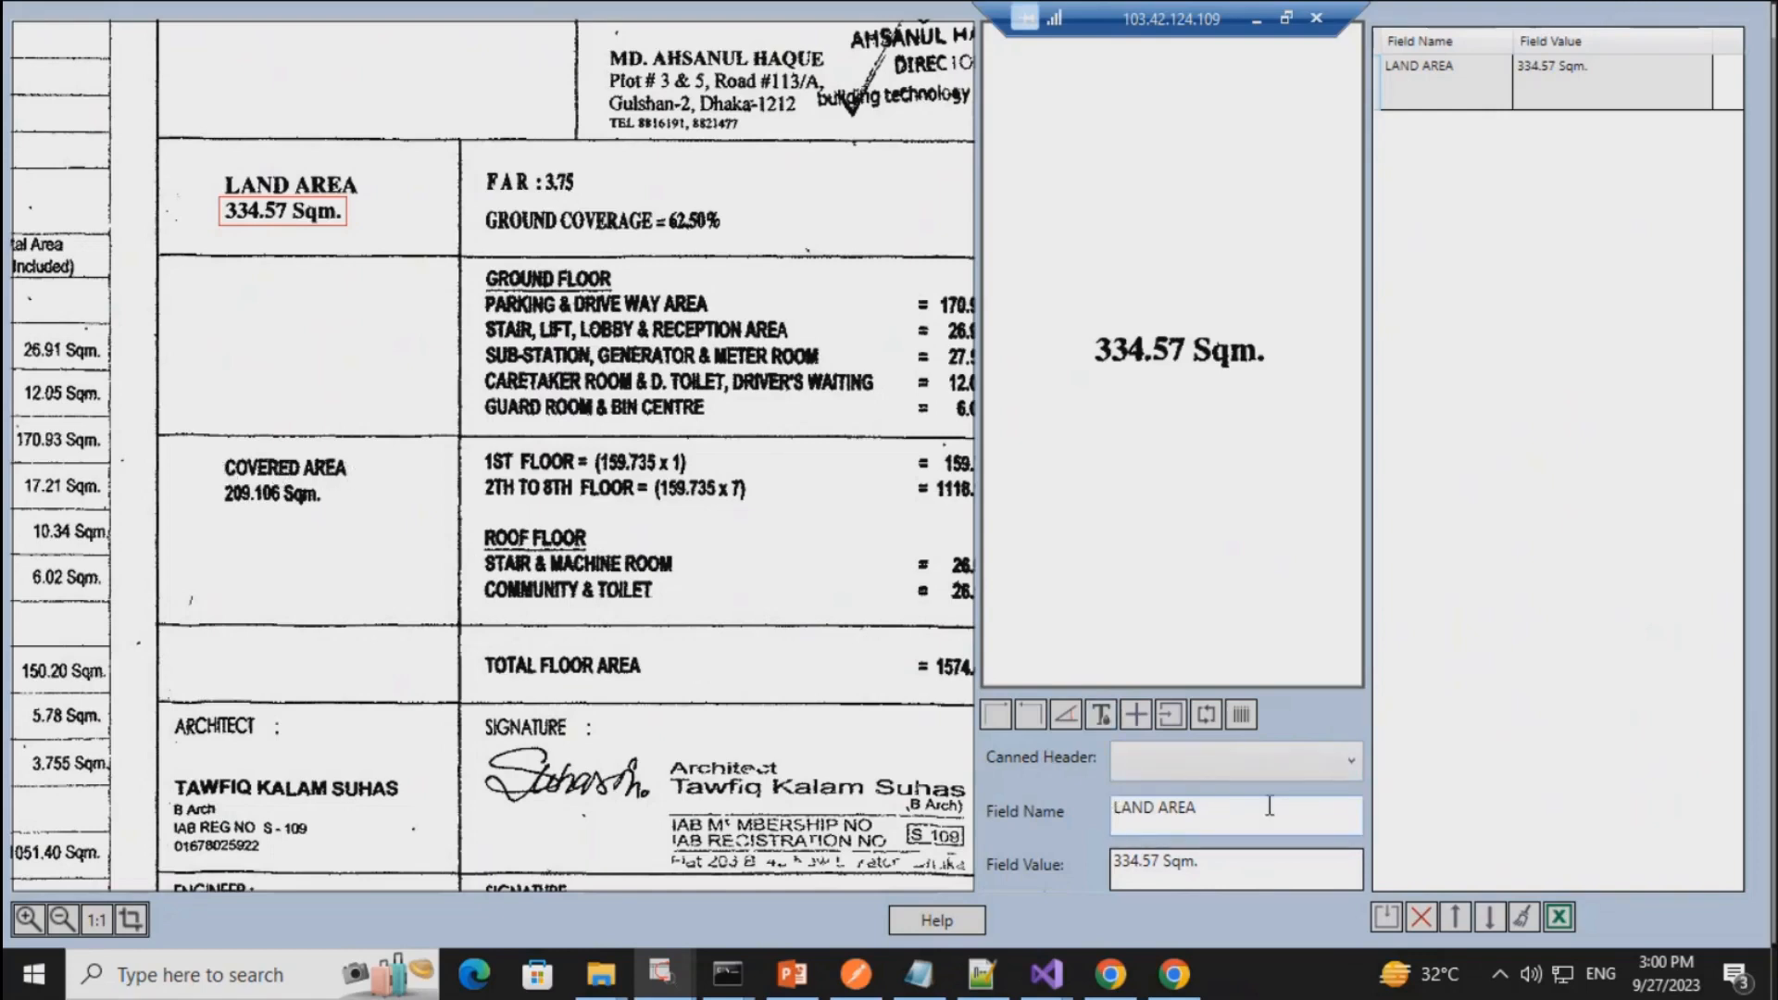
Step: Capture COVERED AREA as the field name and 209.106 Sqm. as its value from the drawing, and add the pair to the results table
{"action": "left_click", "coordinate": [131, 918]}
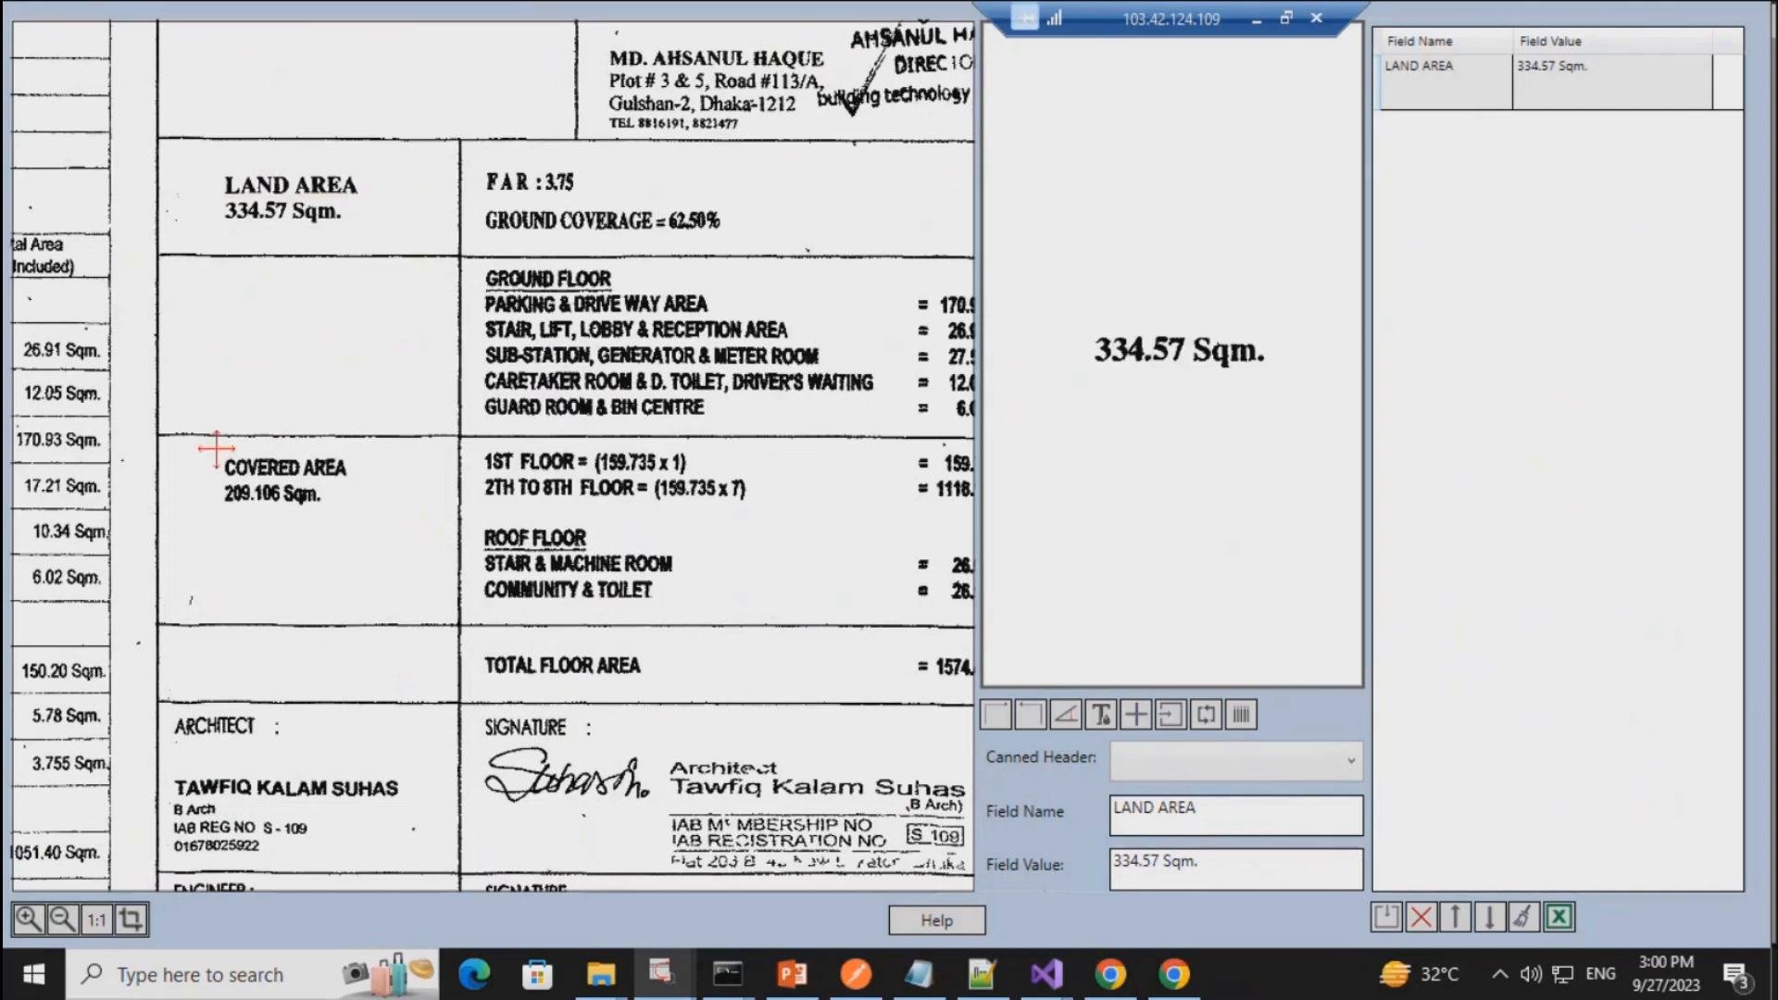
{"action": "left_click_drag", "start_coordinate": [218, 451], "coordinate": [368, 481]}
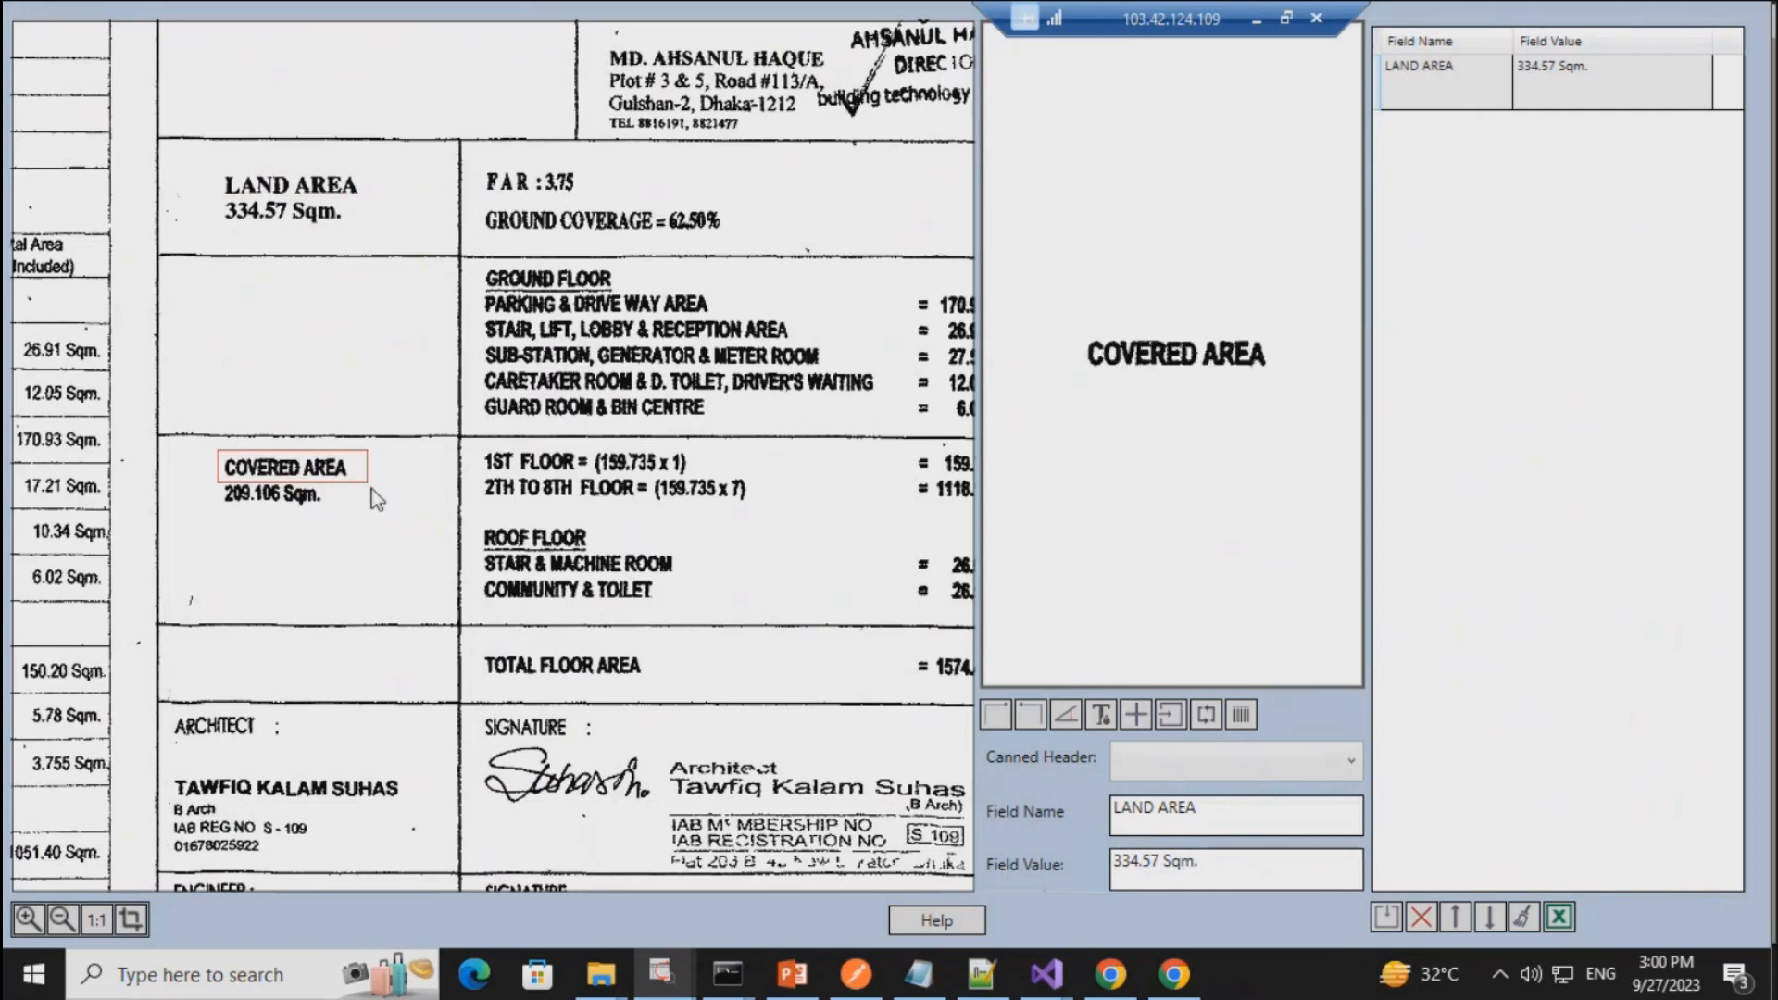
{"action": "left_click", "coordinate": [1102, 715]}
{"action": "left_click_drag", "start_coordinate": [1105, 808], "coordinate": [1146, 845]}
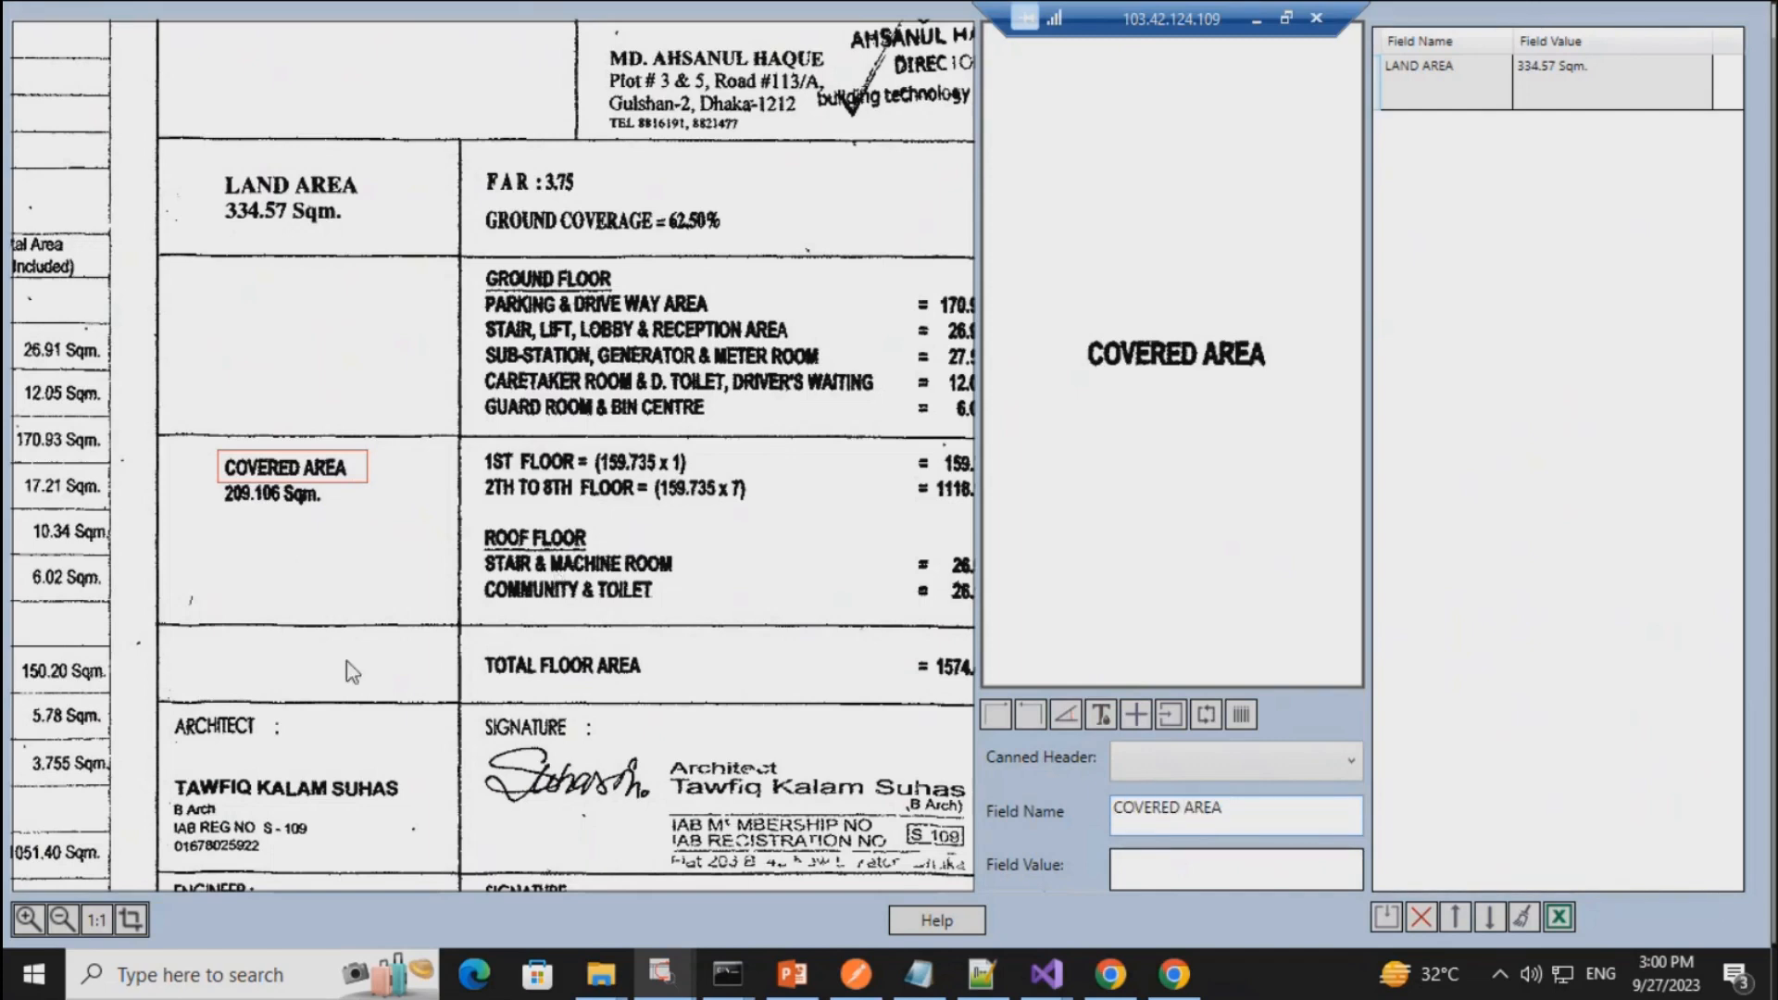
{"action": "left_click", "coordinate": [130, 918]}
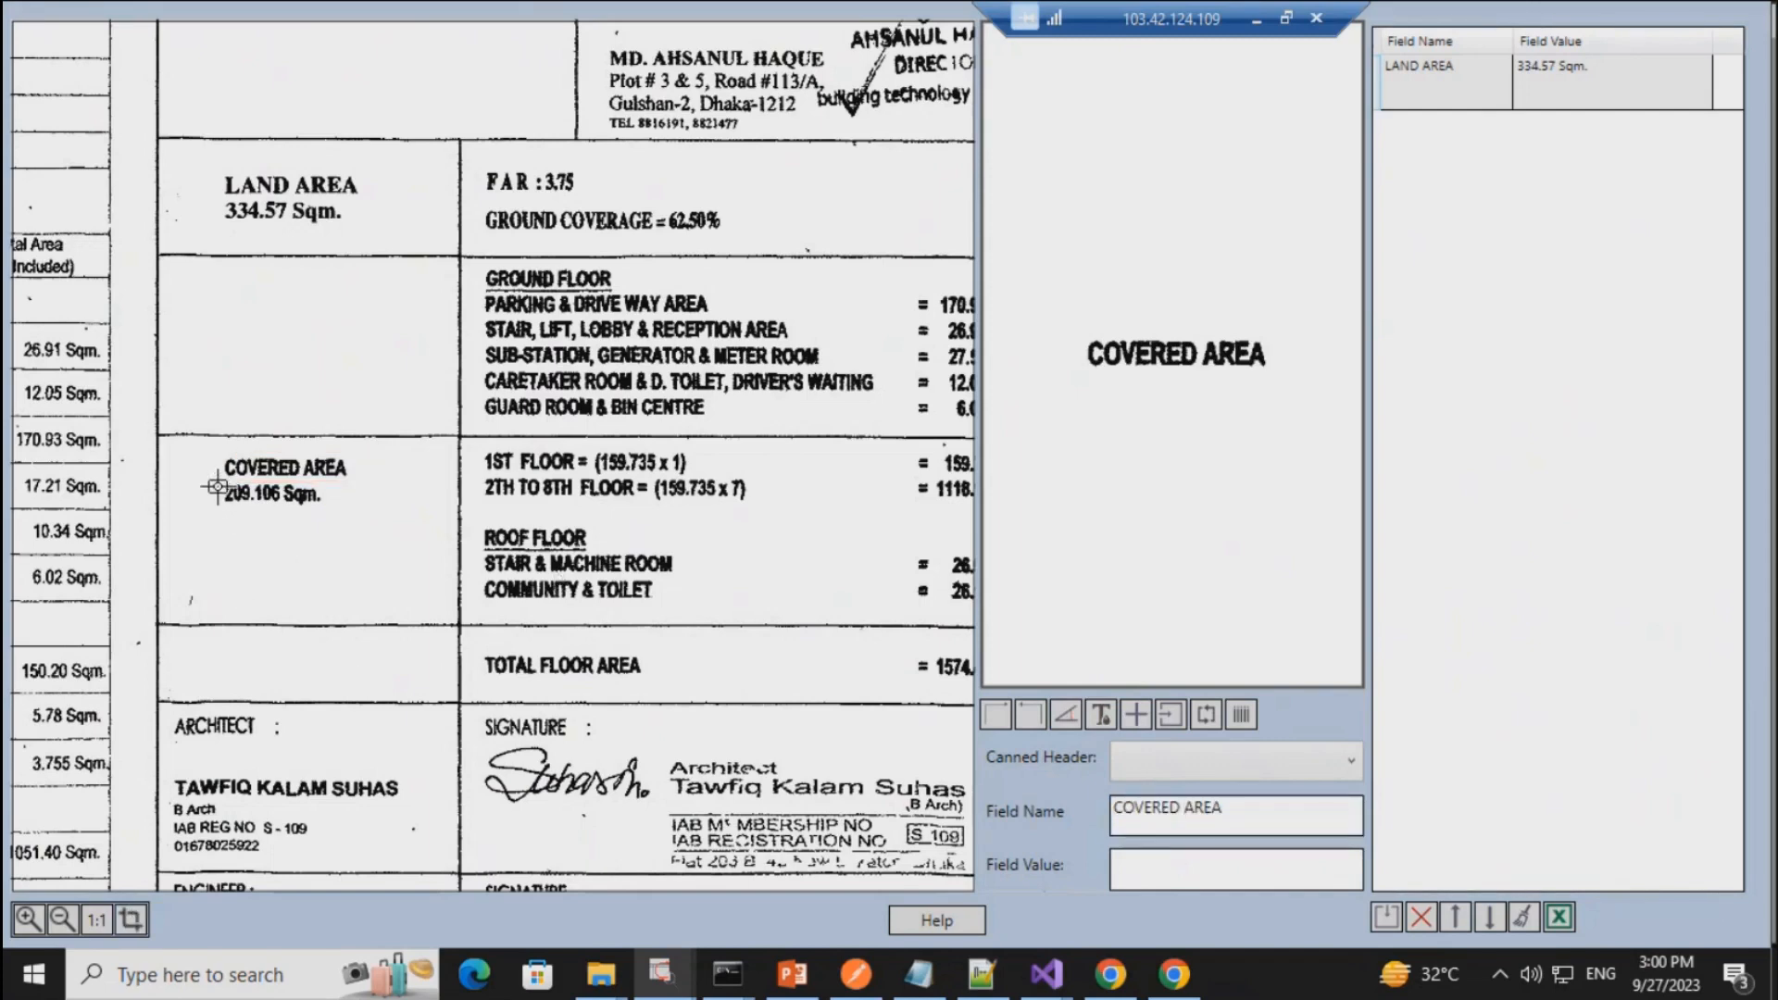
{"action": "left_click_drag", "start_coordinate": [219, 482], "coordinate": [328, 509]}
{"action": "left_click", "coordinate": [1134, 714]}
Step: Locate the vertical 3.45m. dimension beside section marker A in the floor plans and enter Stair Lobby Length as the field name
{"action": "scroll", "coordinate": [570, 643], "scroll_direction": "down", "scroll_amount": 3}
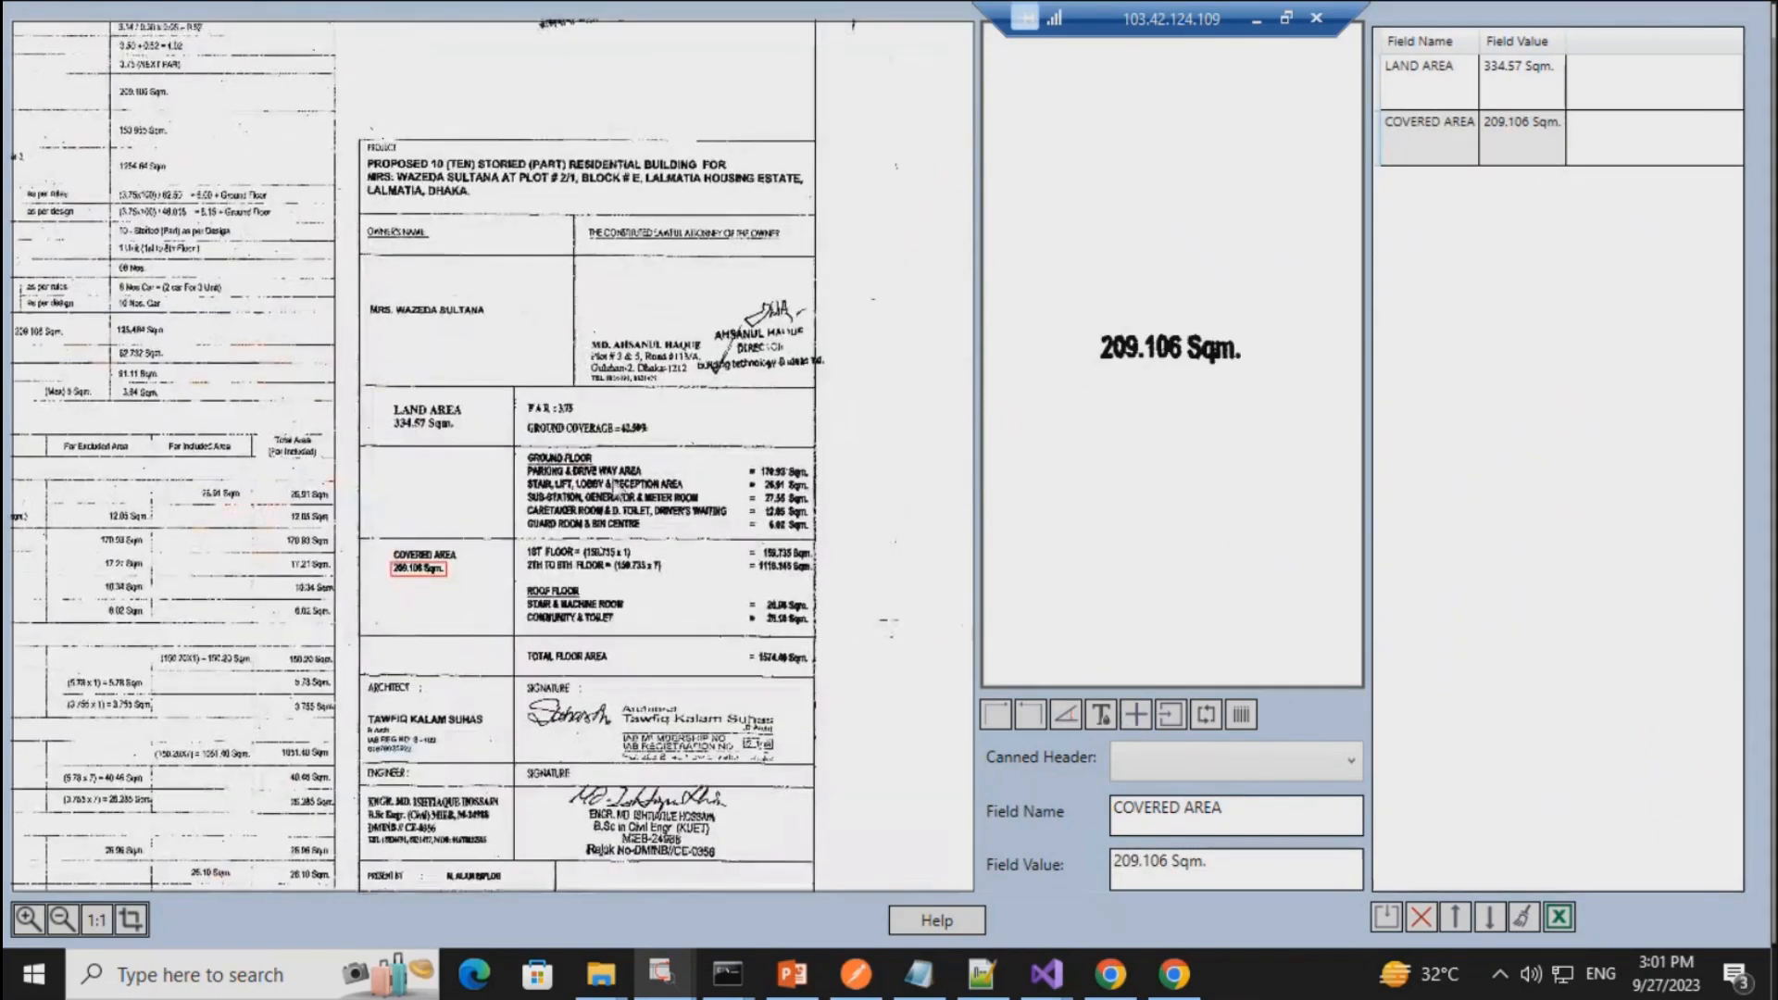
{"action": "left_click_drag", "start_coordinate": [570, 642], "coordinate": [711, 874]}
{"action": "left_click_drag", "start_coordinate": [74, 416], "coordinate": [880, 607]}
{"action": "left_click_drag", "start_coordinate": [293, 711], "coordinate": [677, 451]}
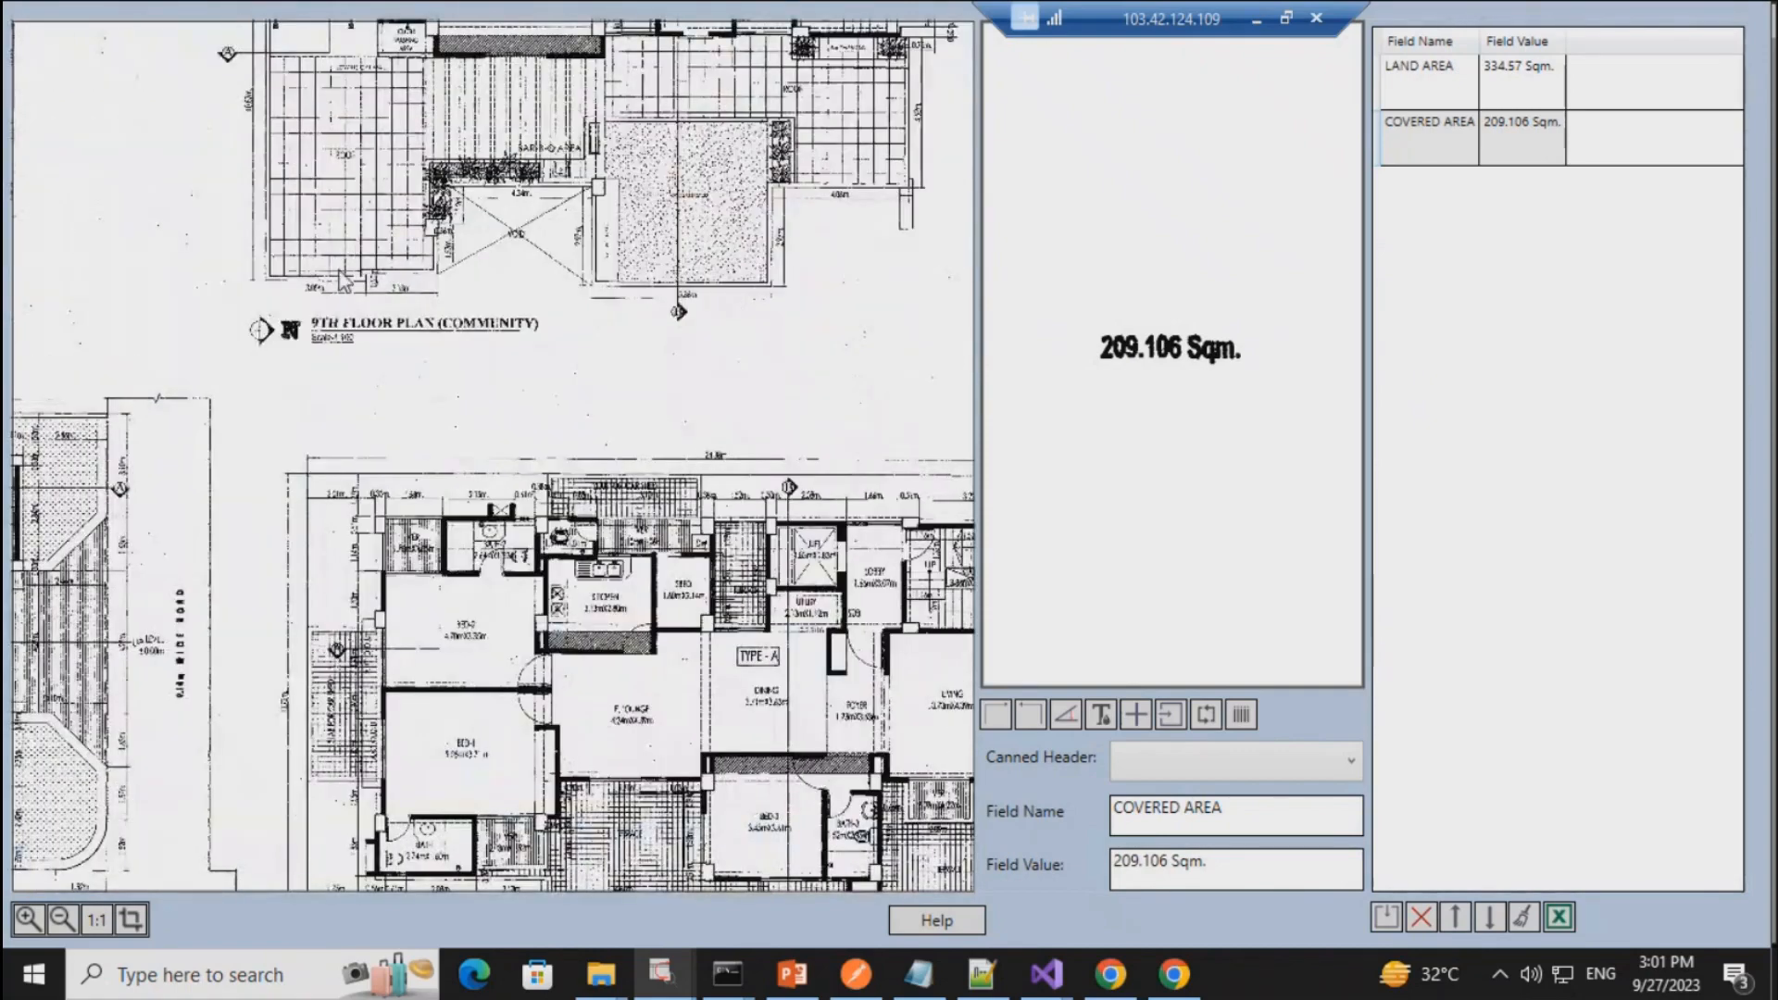
{"action": "scroll", "coordinate": [343, 283], "scroll_direction": "up", "scroll_amount": 2}
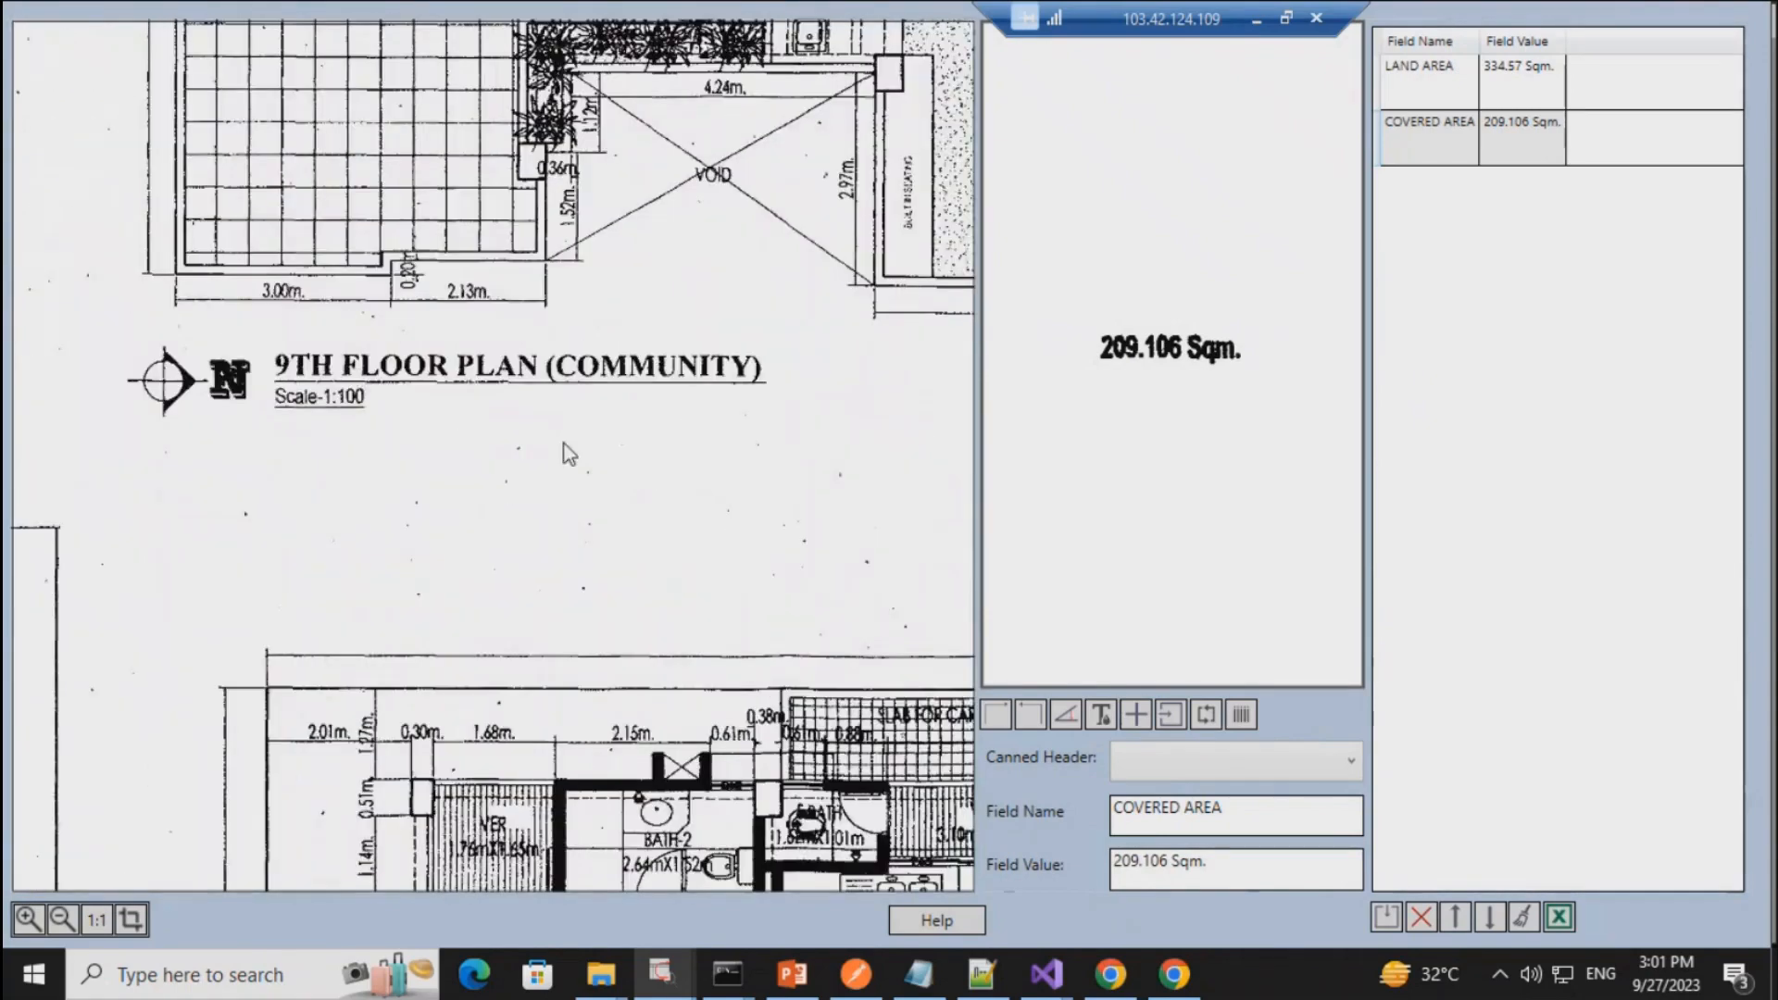
{"action": "scroll", "coordinate": [568, 448], "scroll_direction": "down", "scroll_amount": 1}
{"action": "left_click_drag", "start_coordinate": [134, 279], "coordinate": [720, 552]}
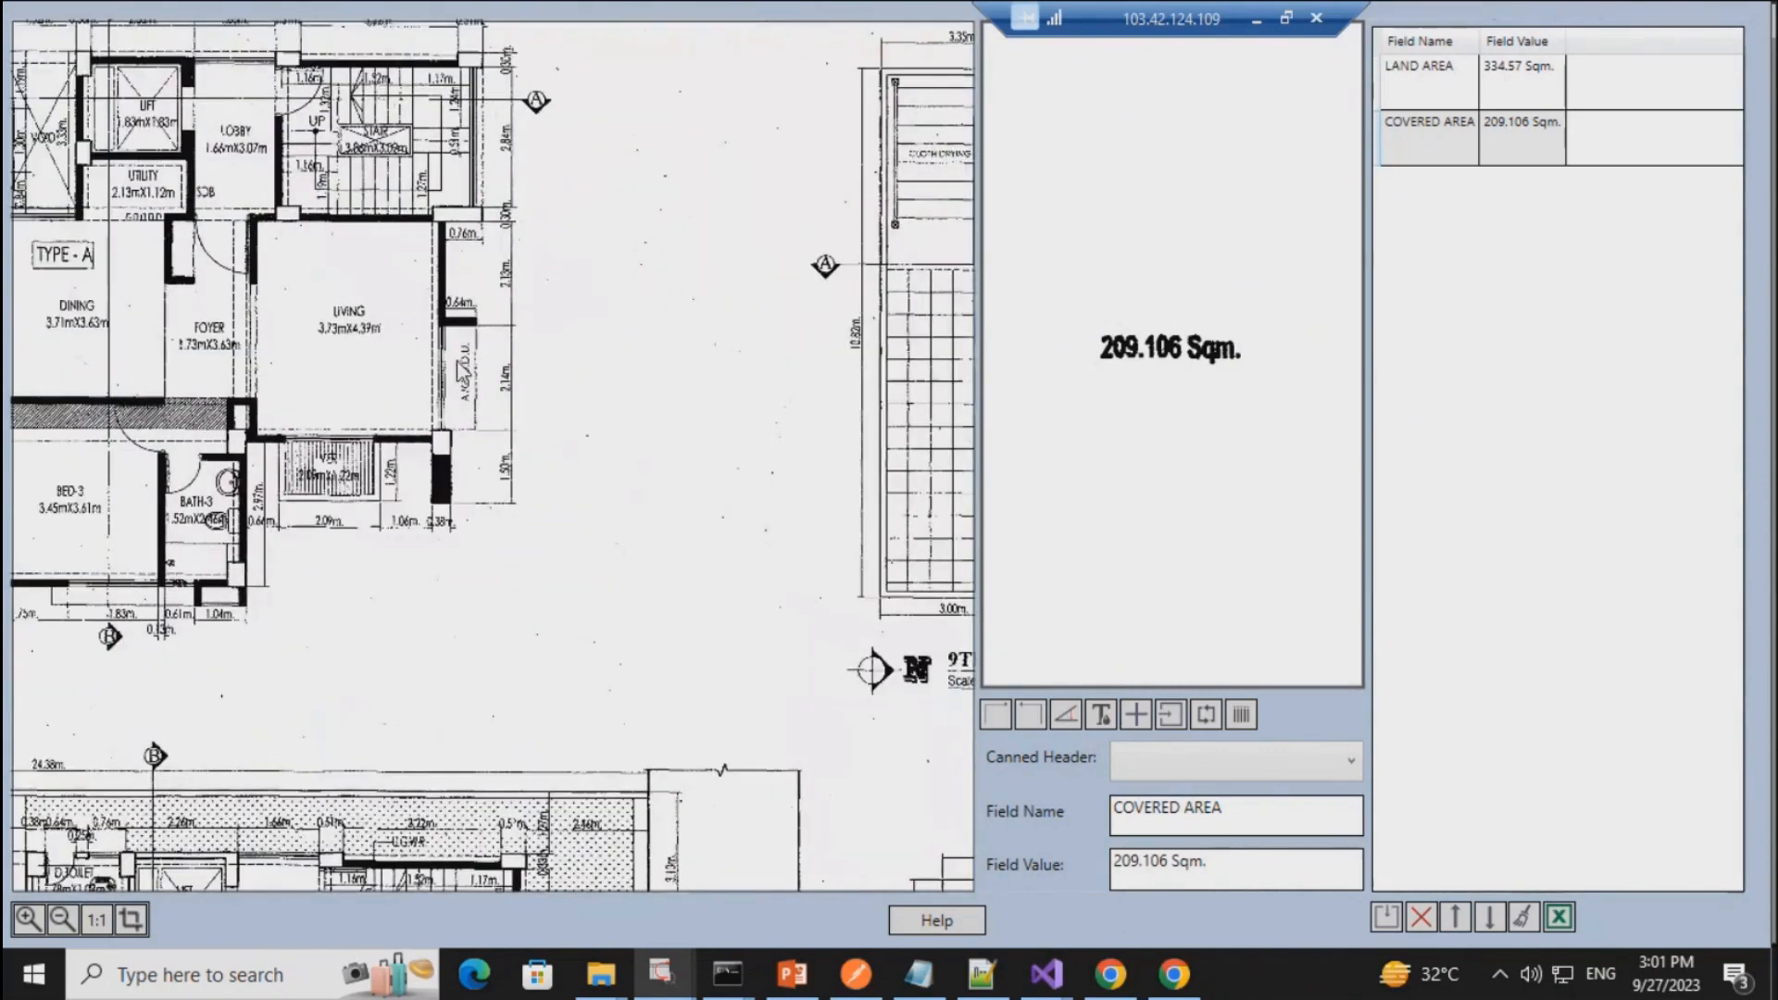
{"action": "left_click_drag", "start_coordinate": [314, 236], "coordinate": [654, 457]}
{"action": "left_click_drag", "start_coordinate": [254, 189], "coordinate": [465, 736]}
{"action": "scroll", "coordinate": [643, 176], "scroll_direction": "up", "scroll_amount": 4}
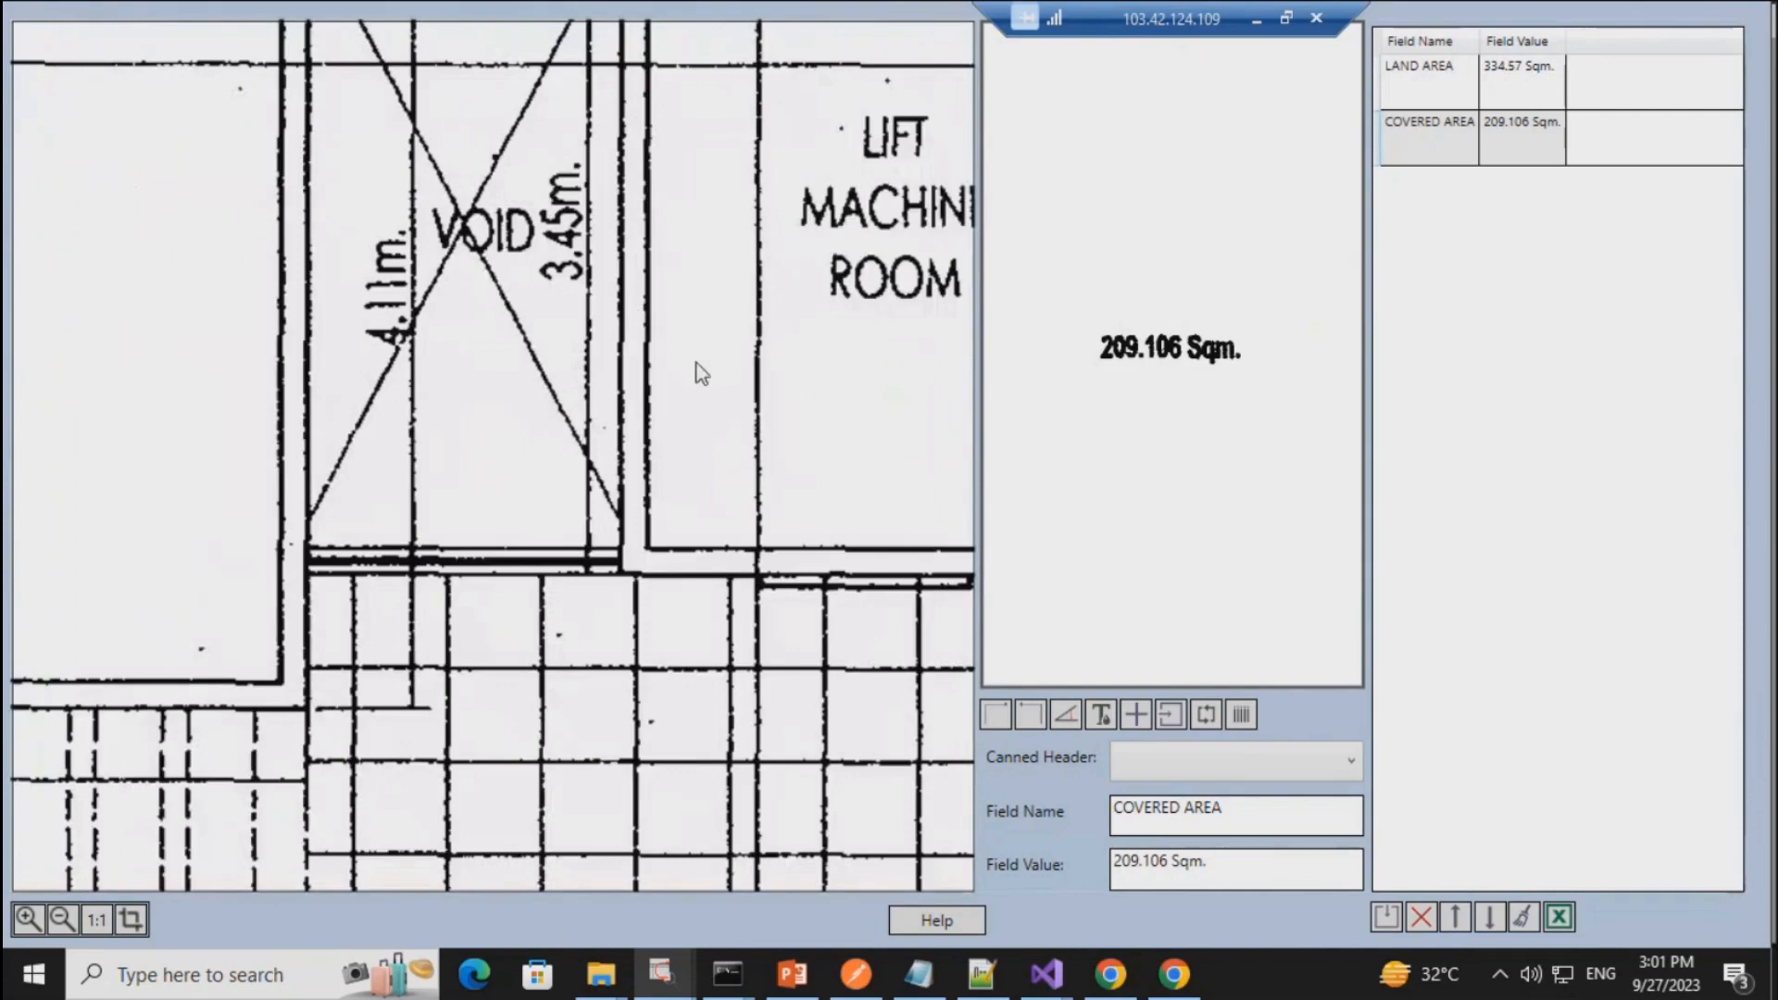
{"action": "left_click_drag", "start_coordinate": [696, 363], "coordinate": [218, 352]}
{"action": "scroll", "coordinate": [686, 325], "scroll_direction": "down", "scroll_amount": 3}
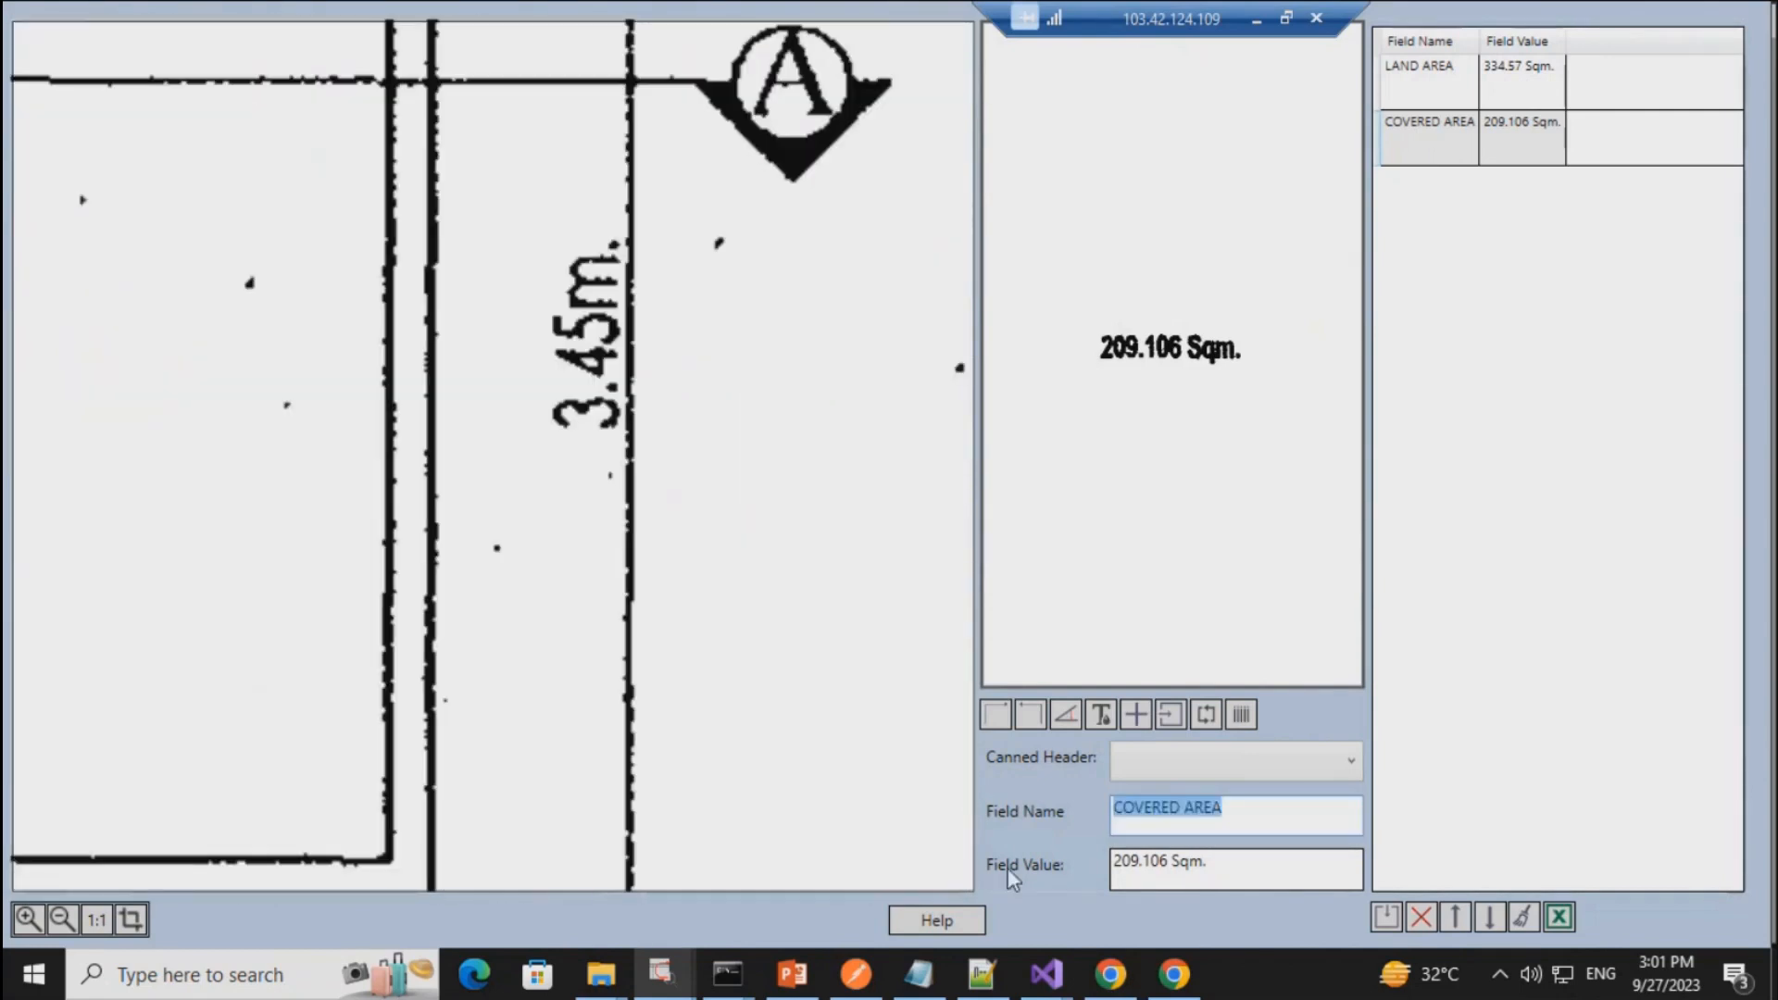
{"action": "type", "text": "Star=ir Lobby"}
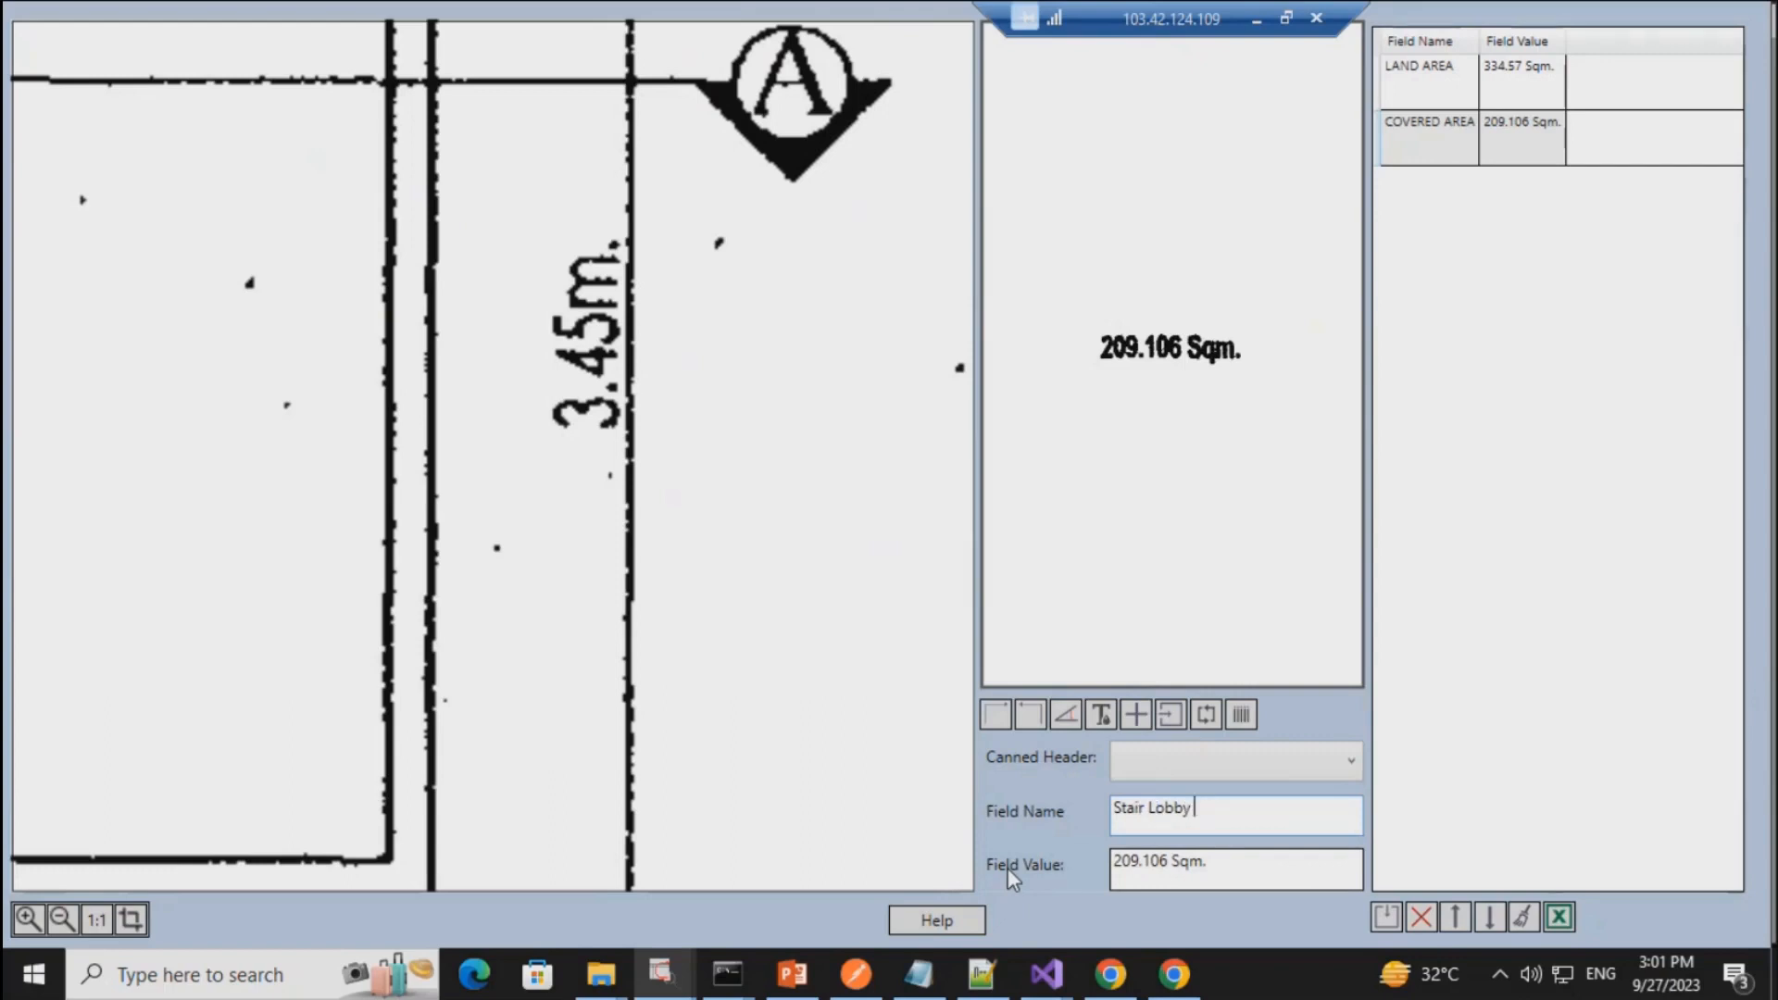
{"action": "type", "text": "Length"}
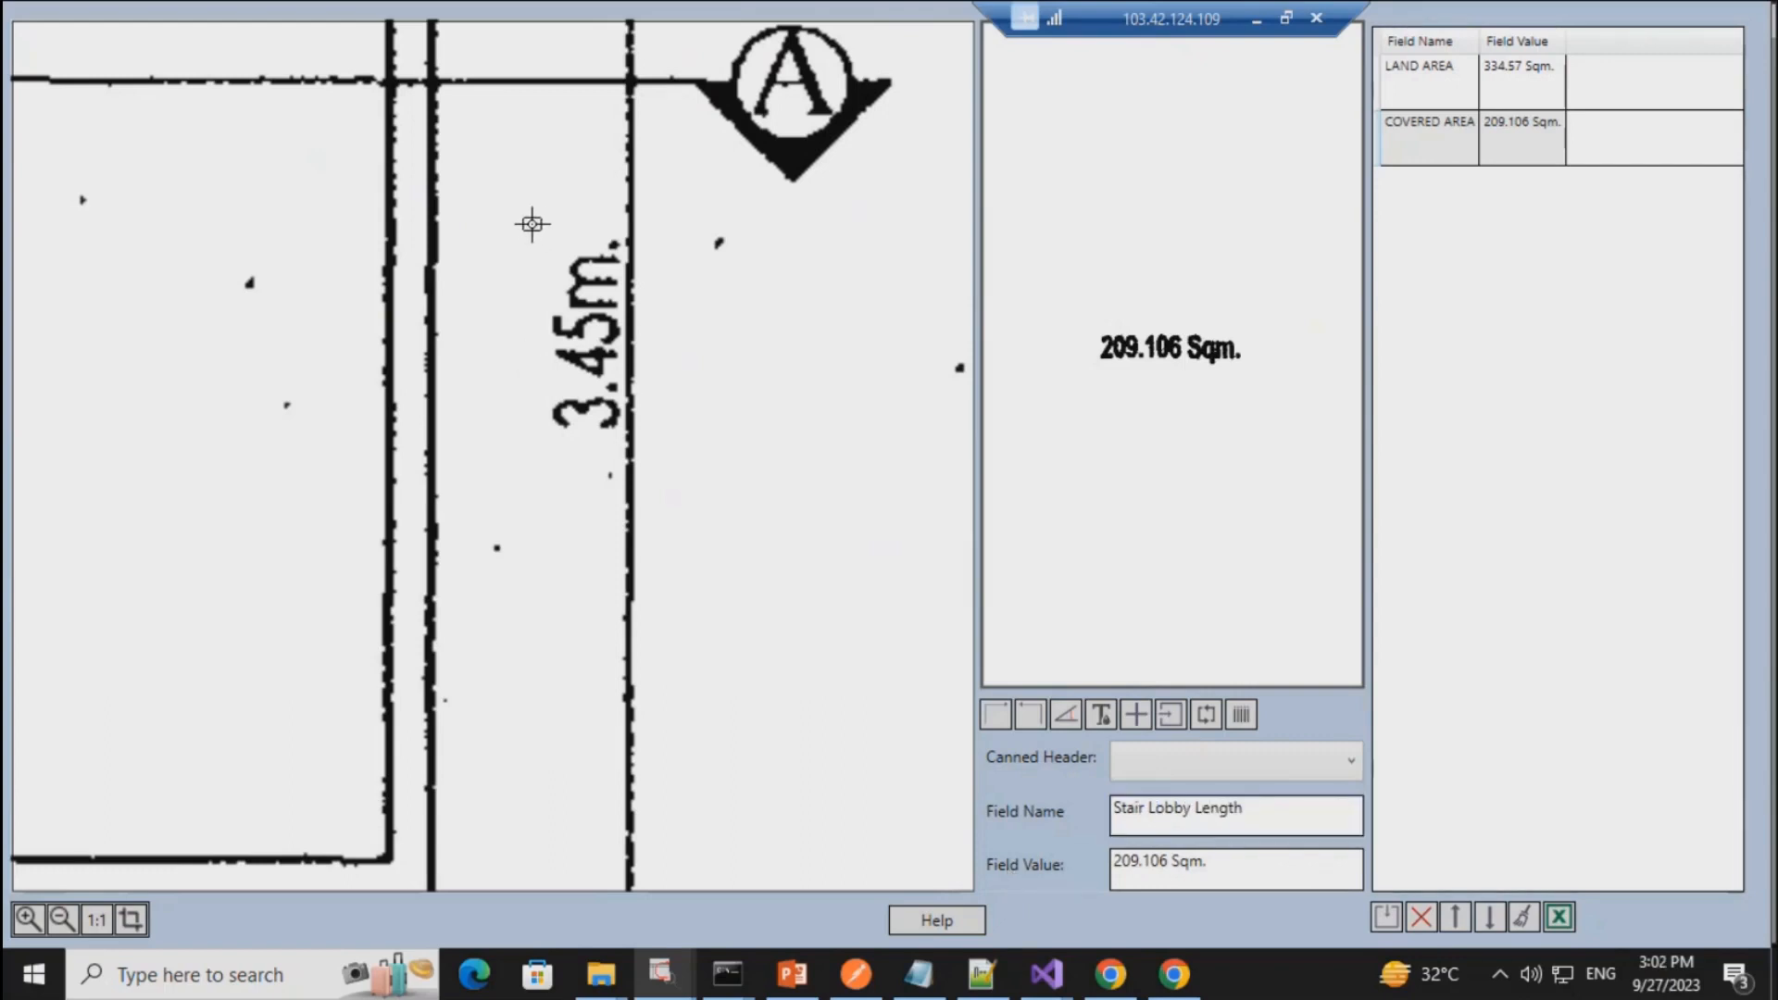
Step: Crop the vertical 3.45m. dimension, rotate it upright, recognize it as the field value and add the entry to the results table
{"action": "left_click_drag", "start_coordinate": [533, 225], "coordinate": [620, 460]}
{"action": "scroll", "coordinate": [1169, 371], "scroll_direction": "up", "scroll_amount": 5}
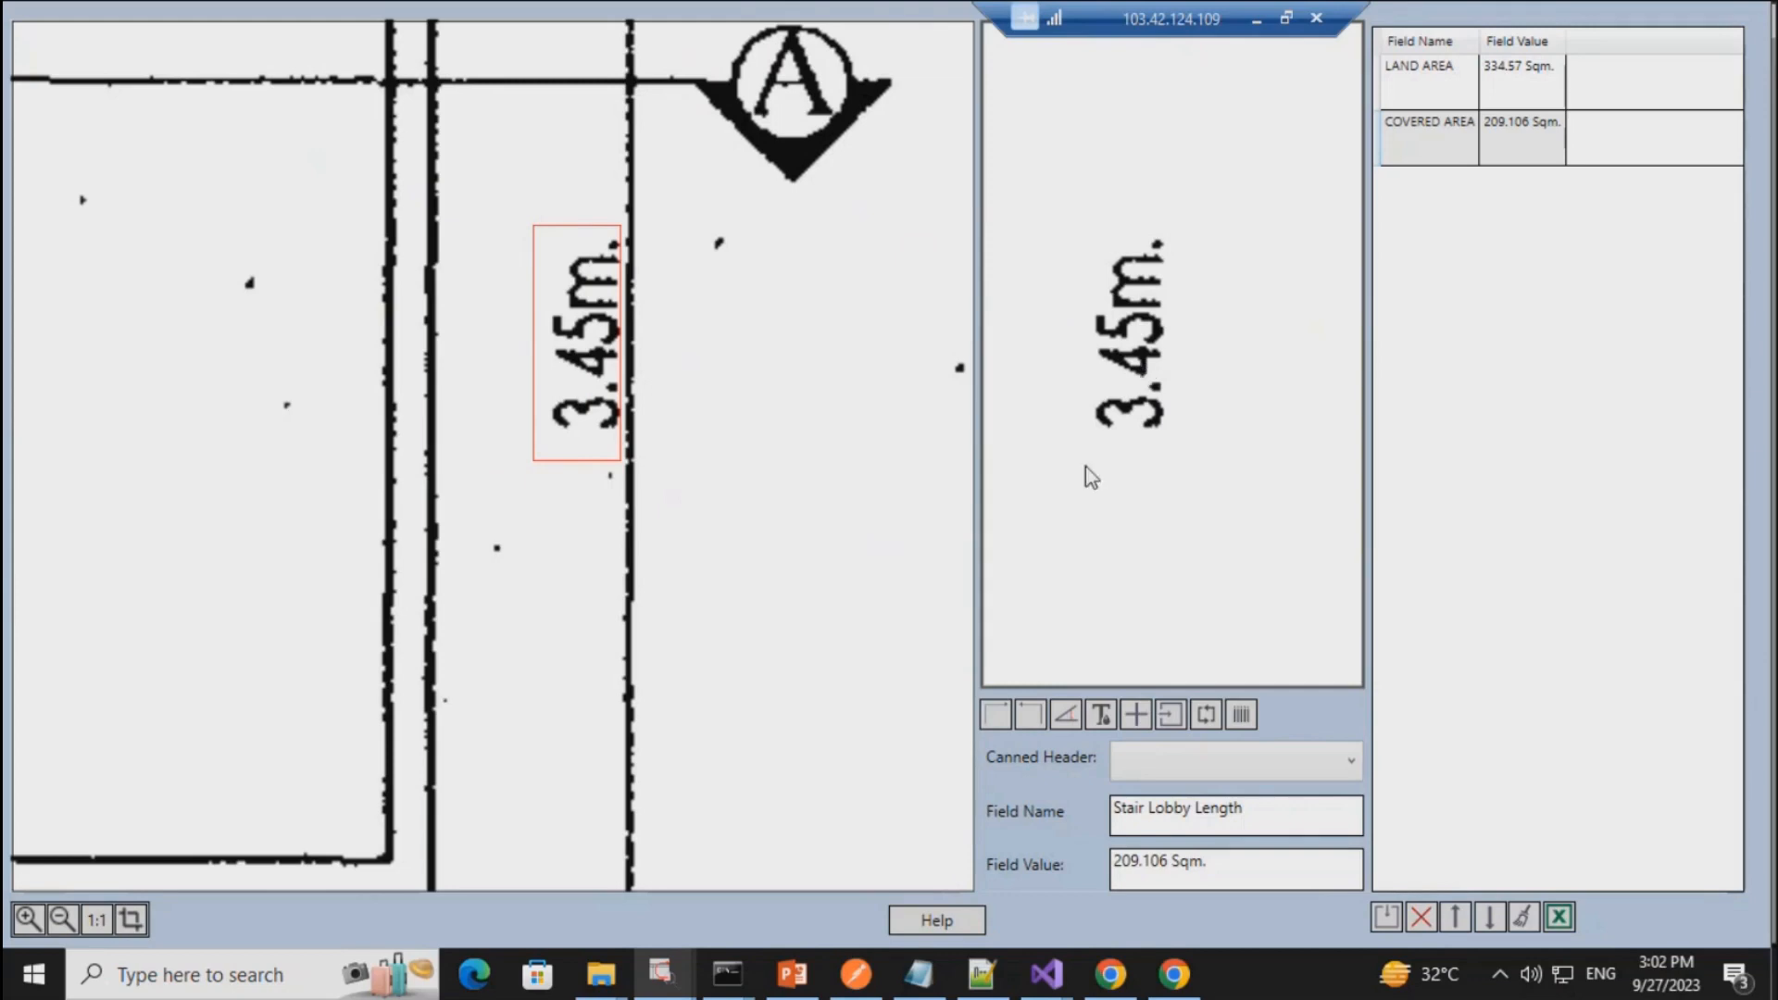
{"action": "left_click", "coordinate": [999, 715]}
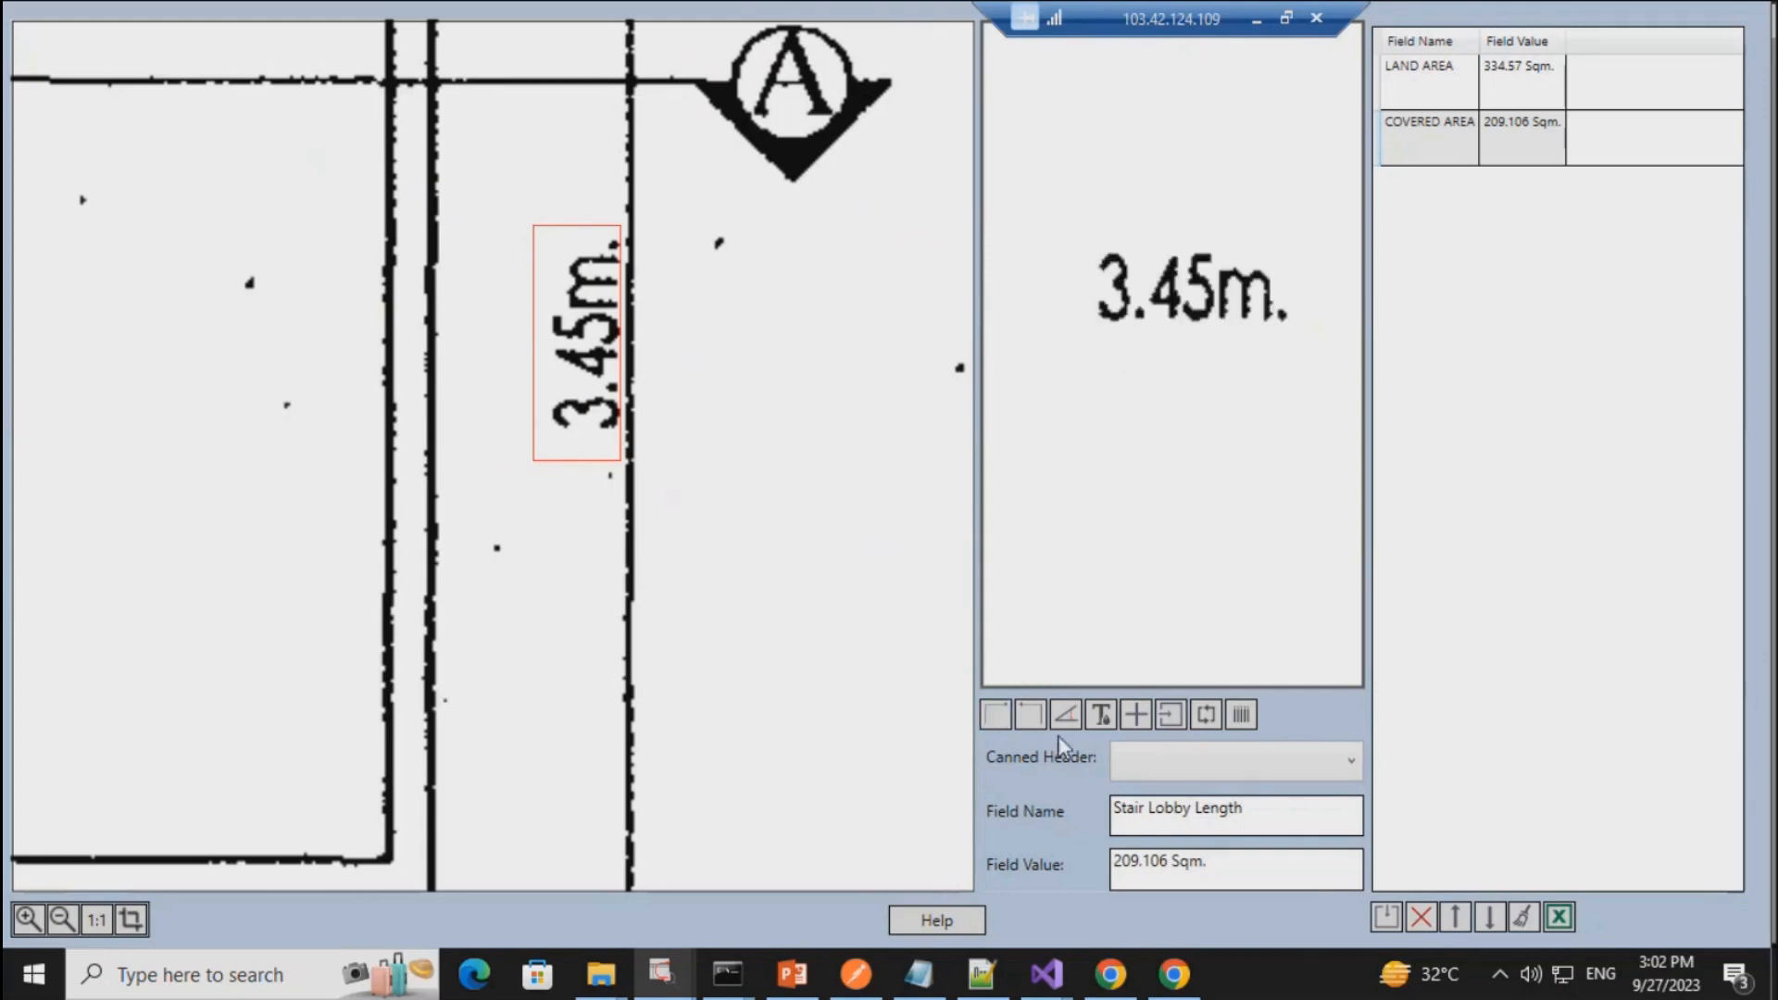
{"action": "left_click", "coordinate": [1100, 714]}
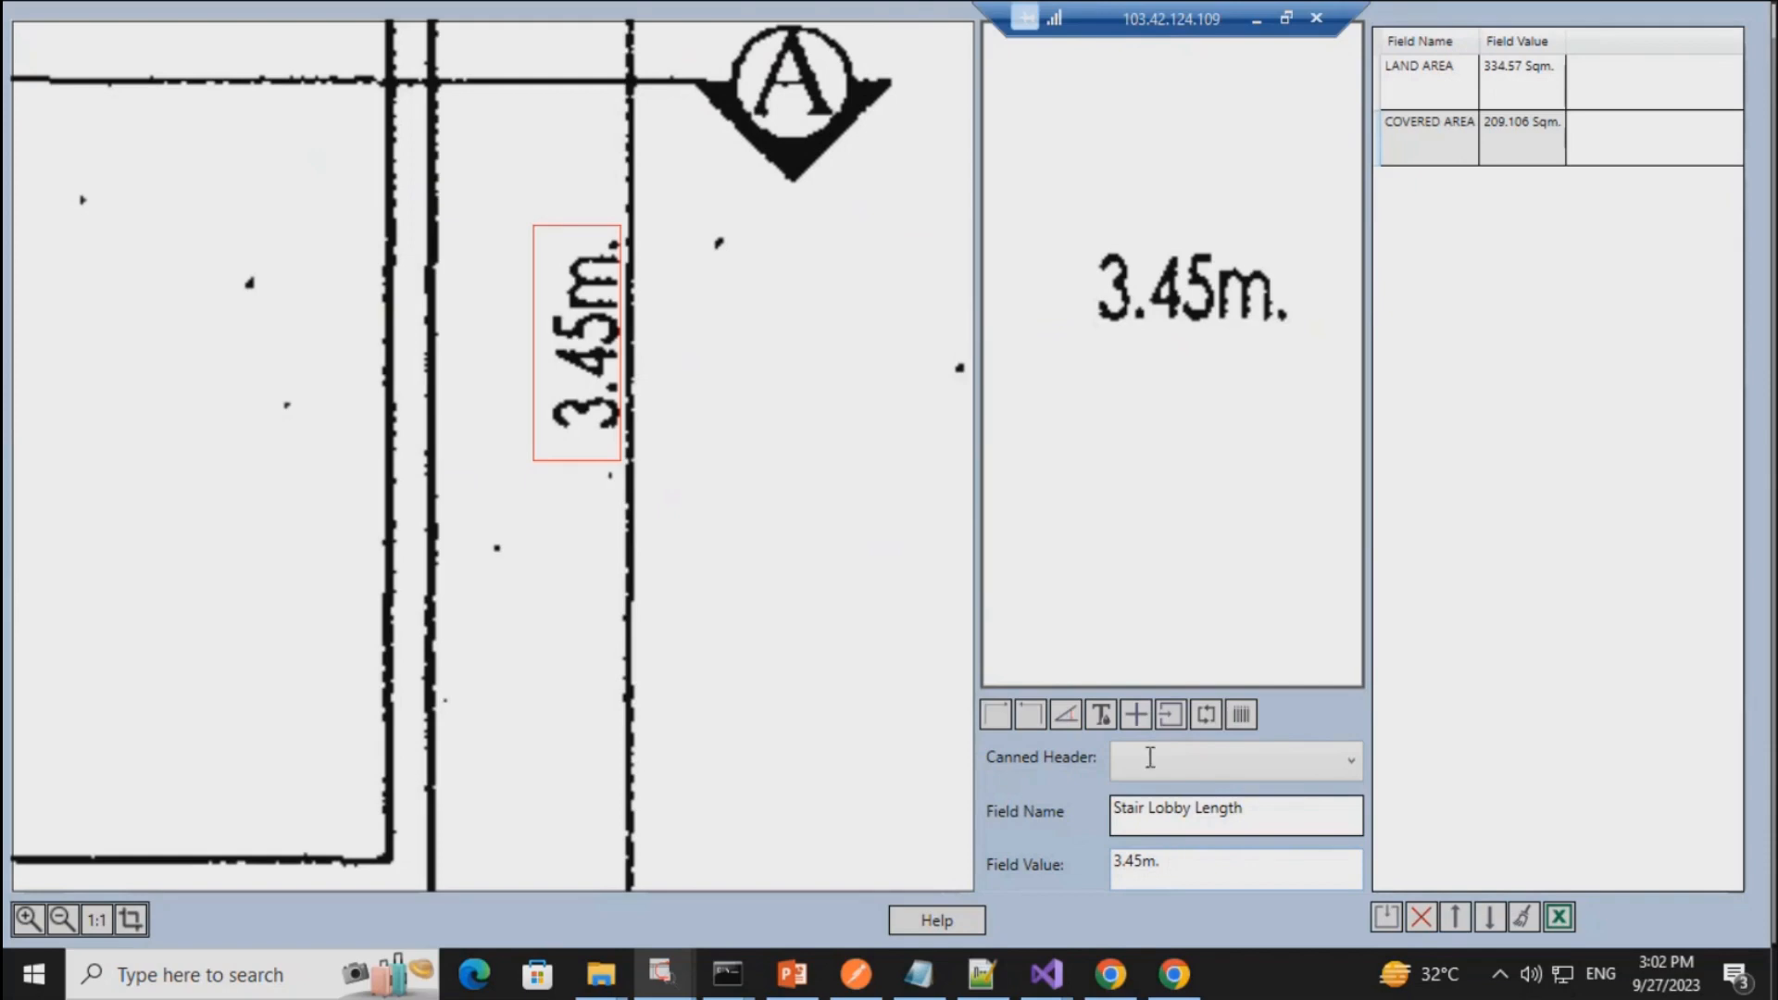
{"action": "left_click", "coordinate": [1137, 714]}
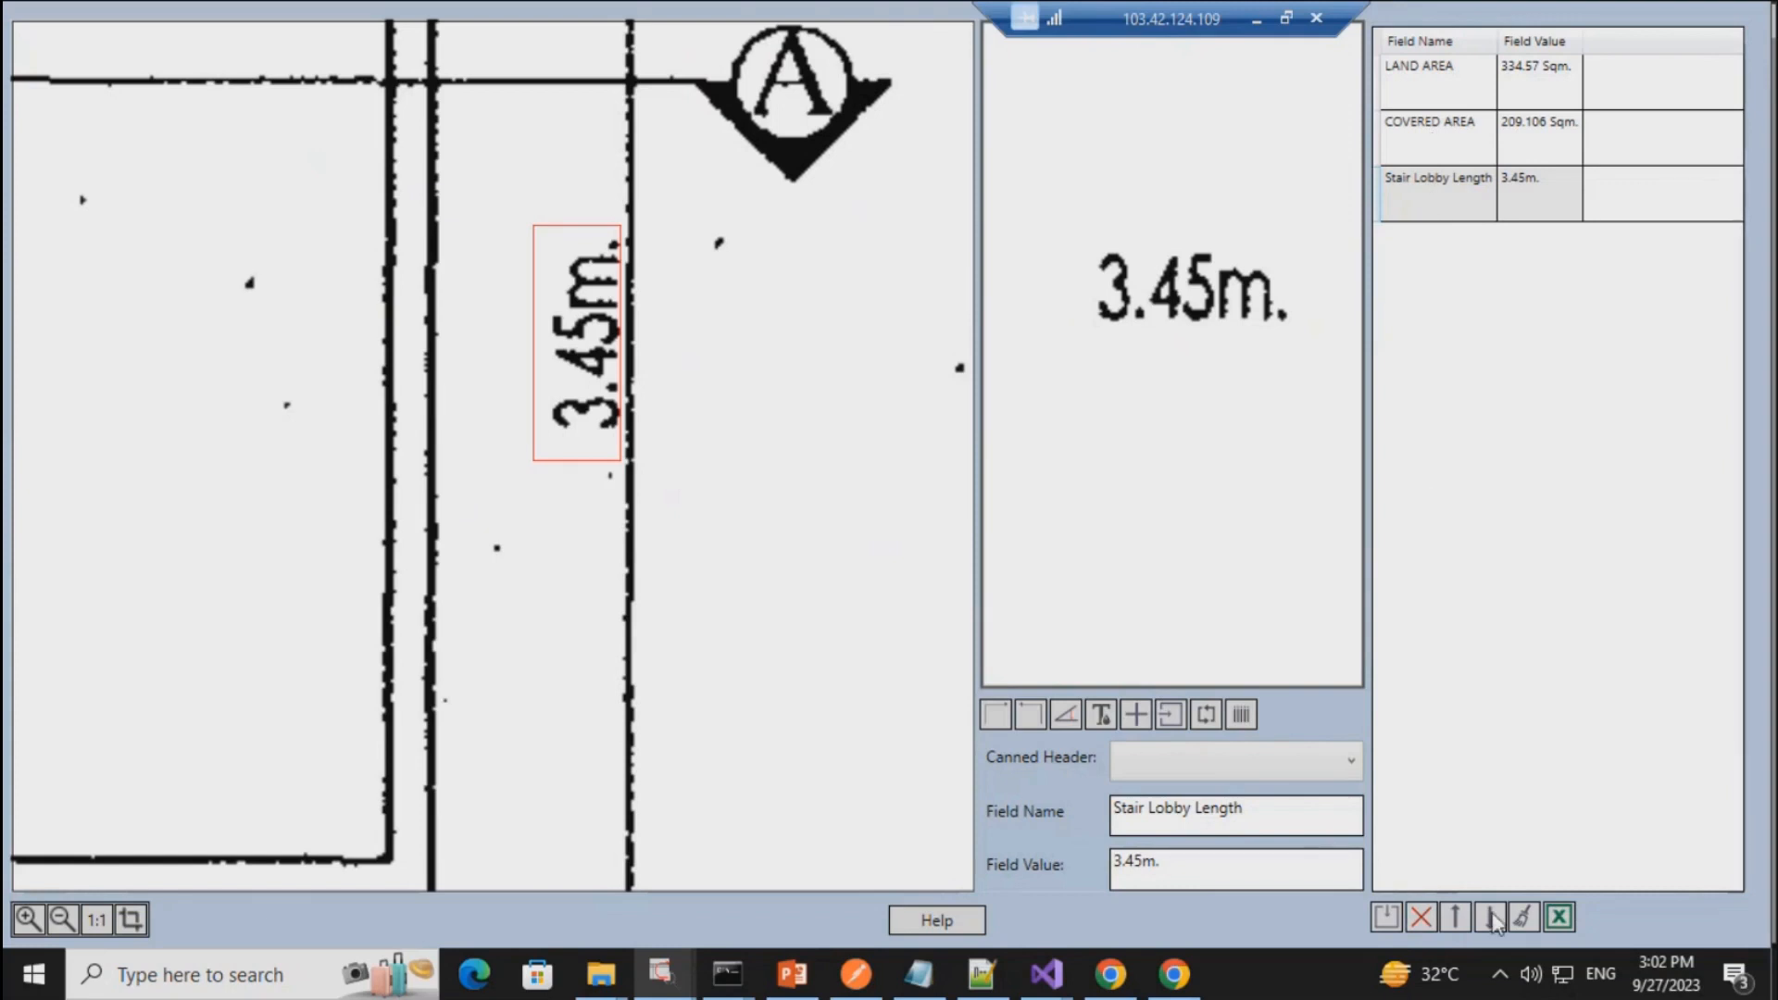
Step: Move the Stair Lobby Length row above COVERED AREA in the results table, and select the COVERED AREA entry
{"action": "left_click", "coordinate": [1456, 917]}
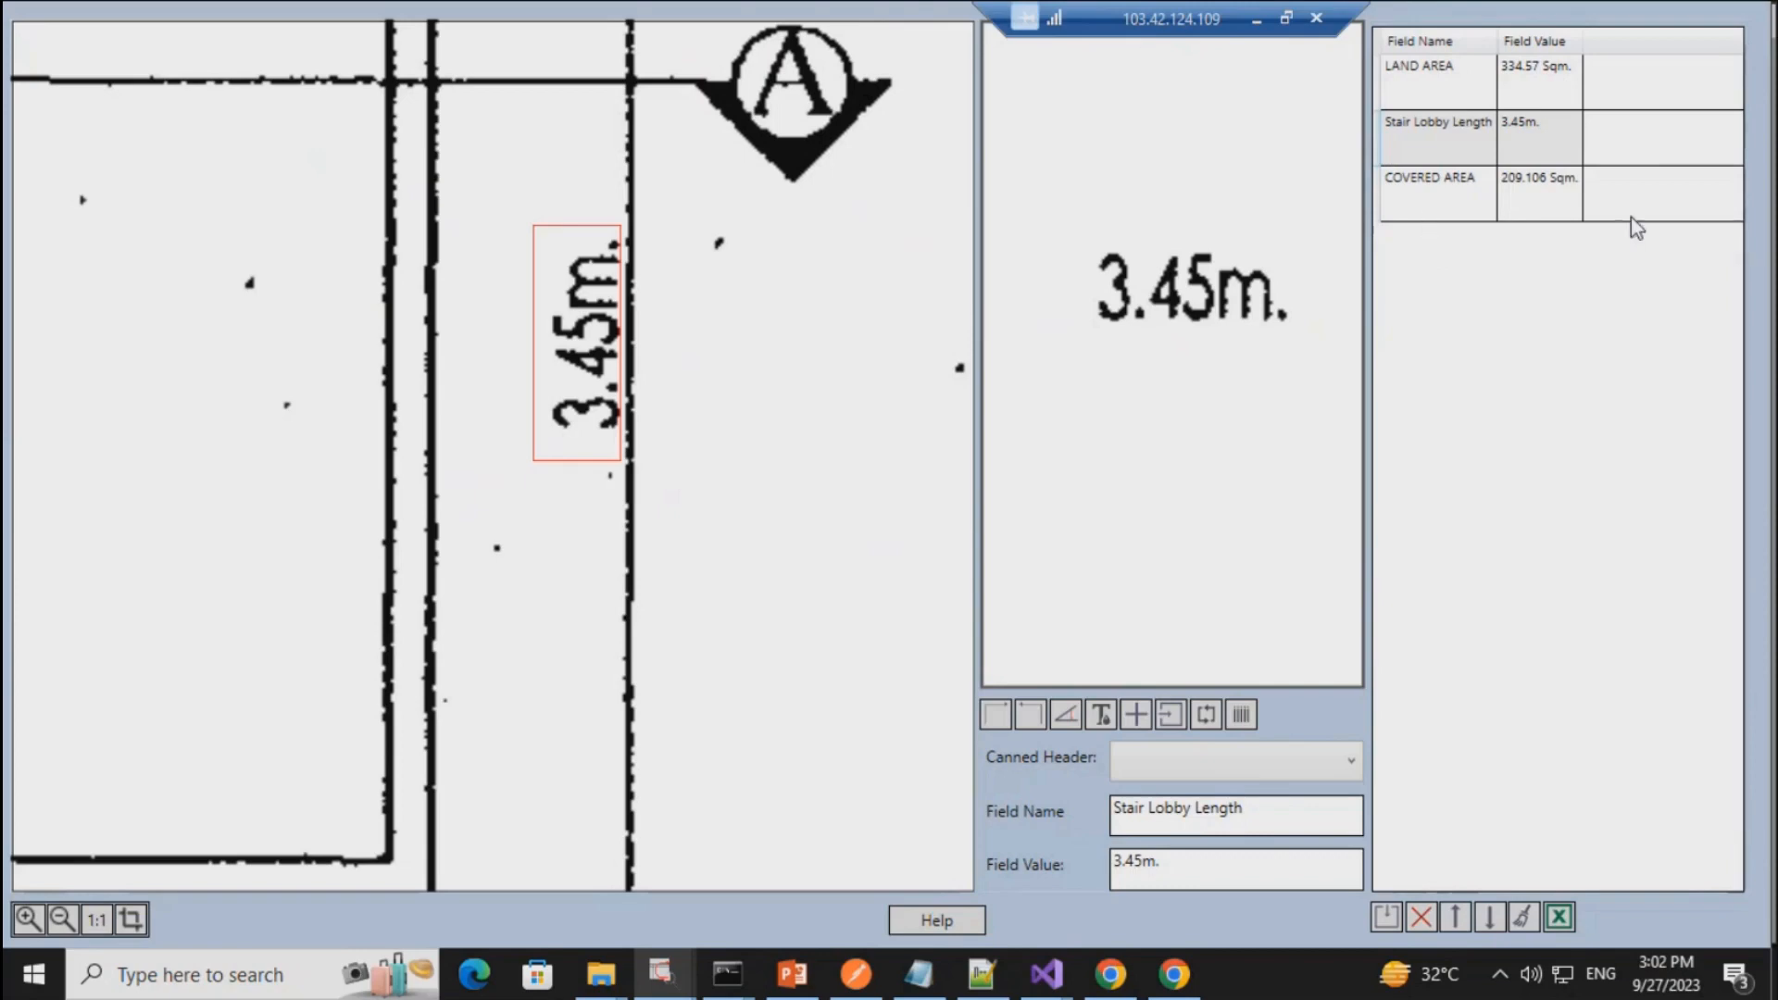
{"action": "left_click", "coordinate": [1482, 190]}
{"action": "left_click", "coordinate": [1538, 190]}
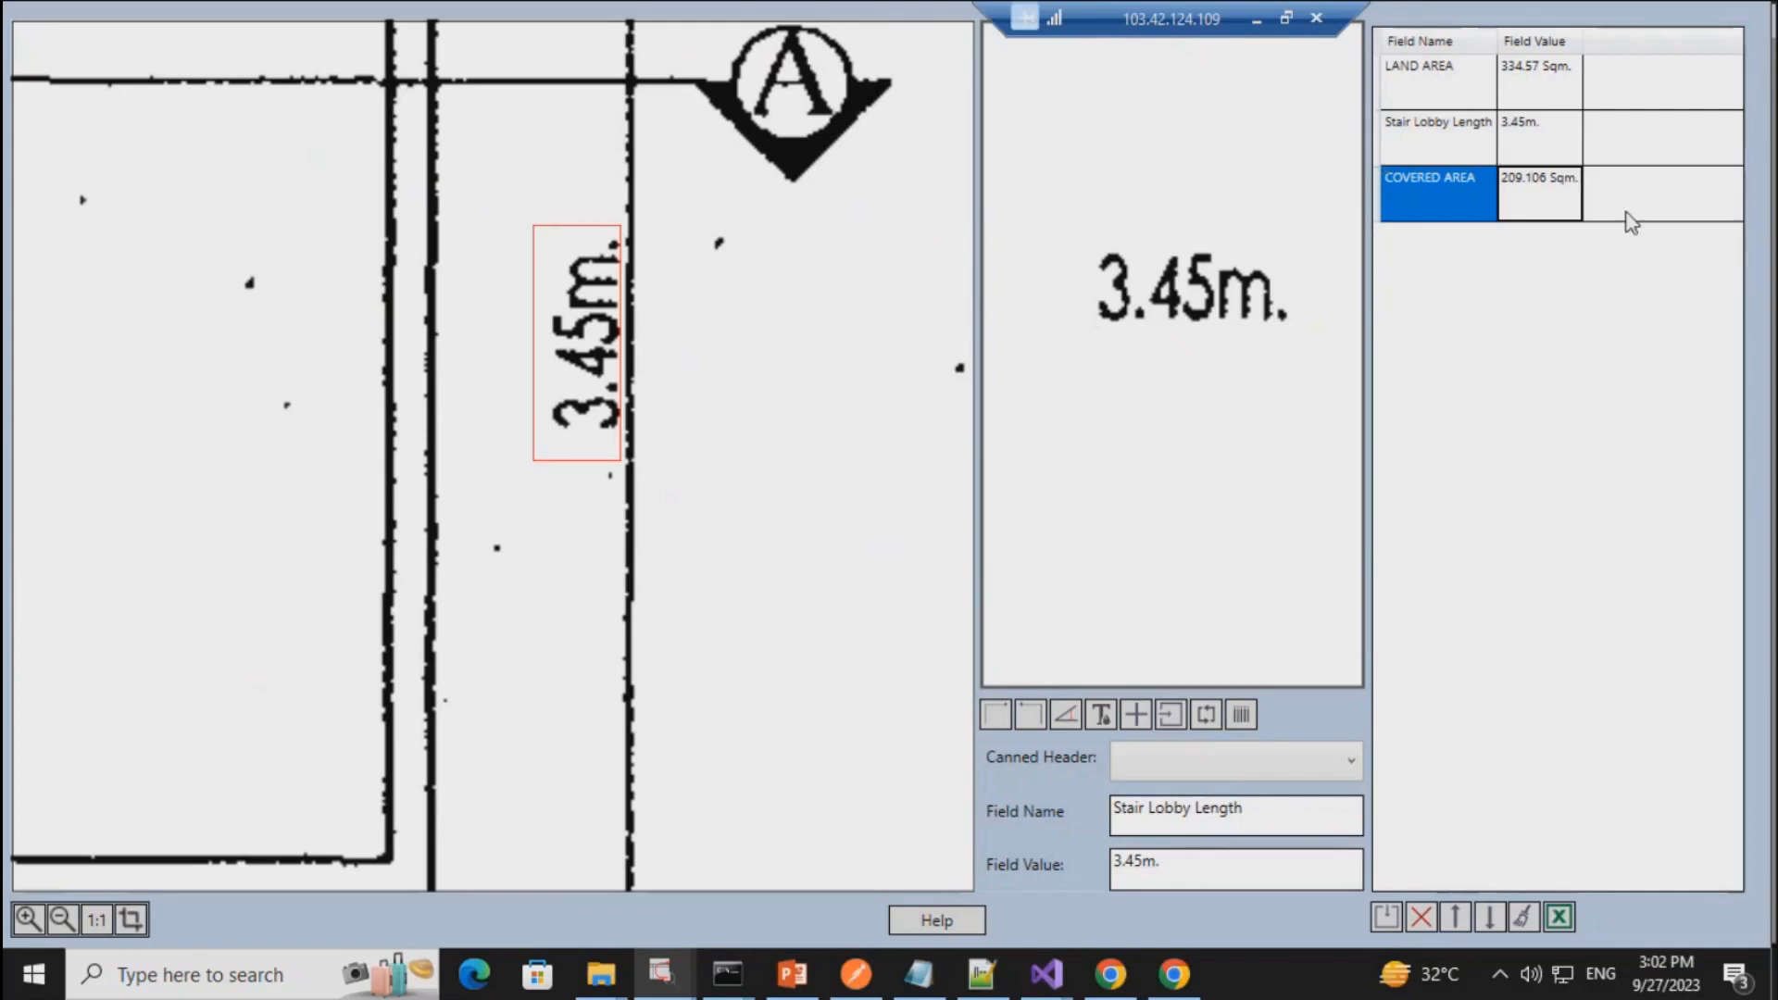
Step: Export the recognized fields to a new Excel file named TTT1 in the Desktop folder
{"action": "left_click", "coordinate": [1560, 919]}
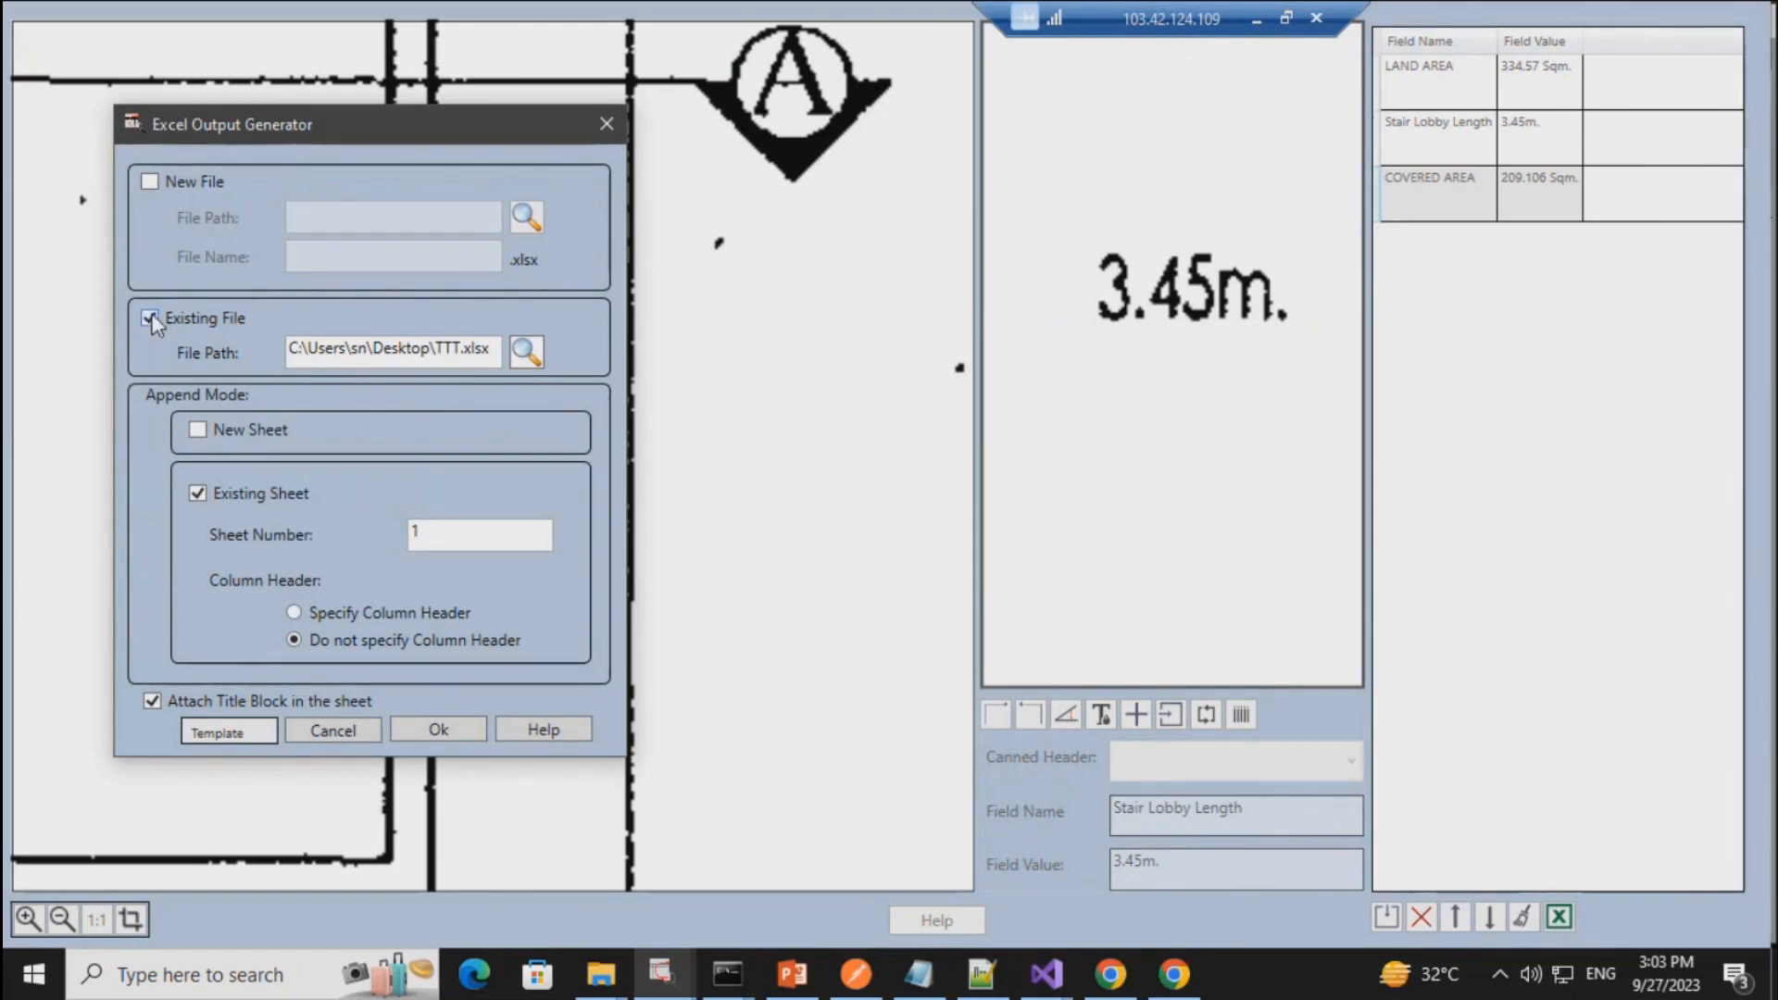
{"action": "left_click", "coordinate": [149, 181]}
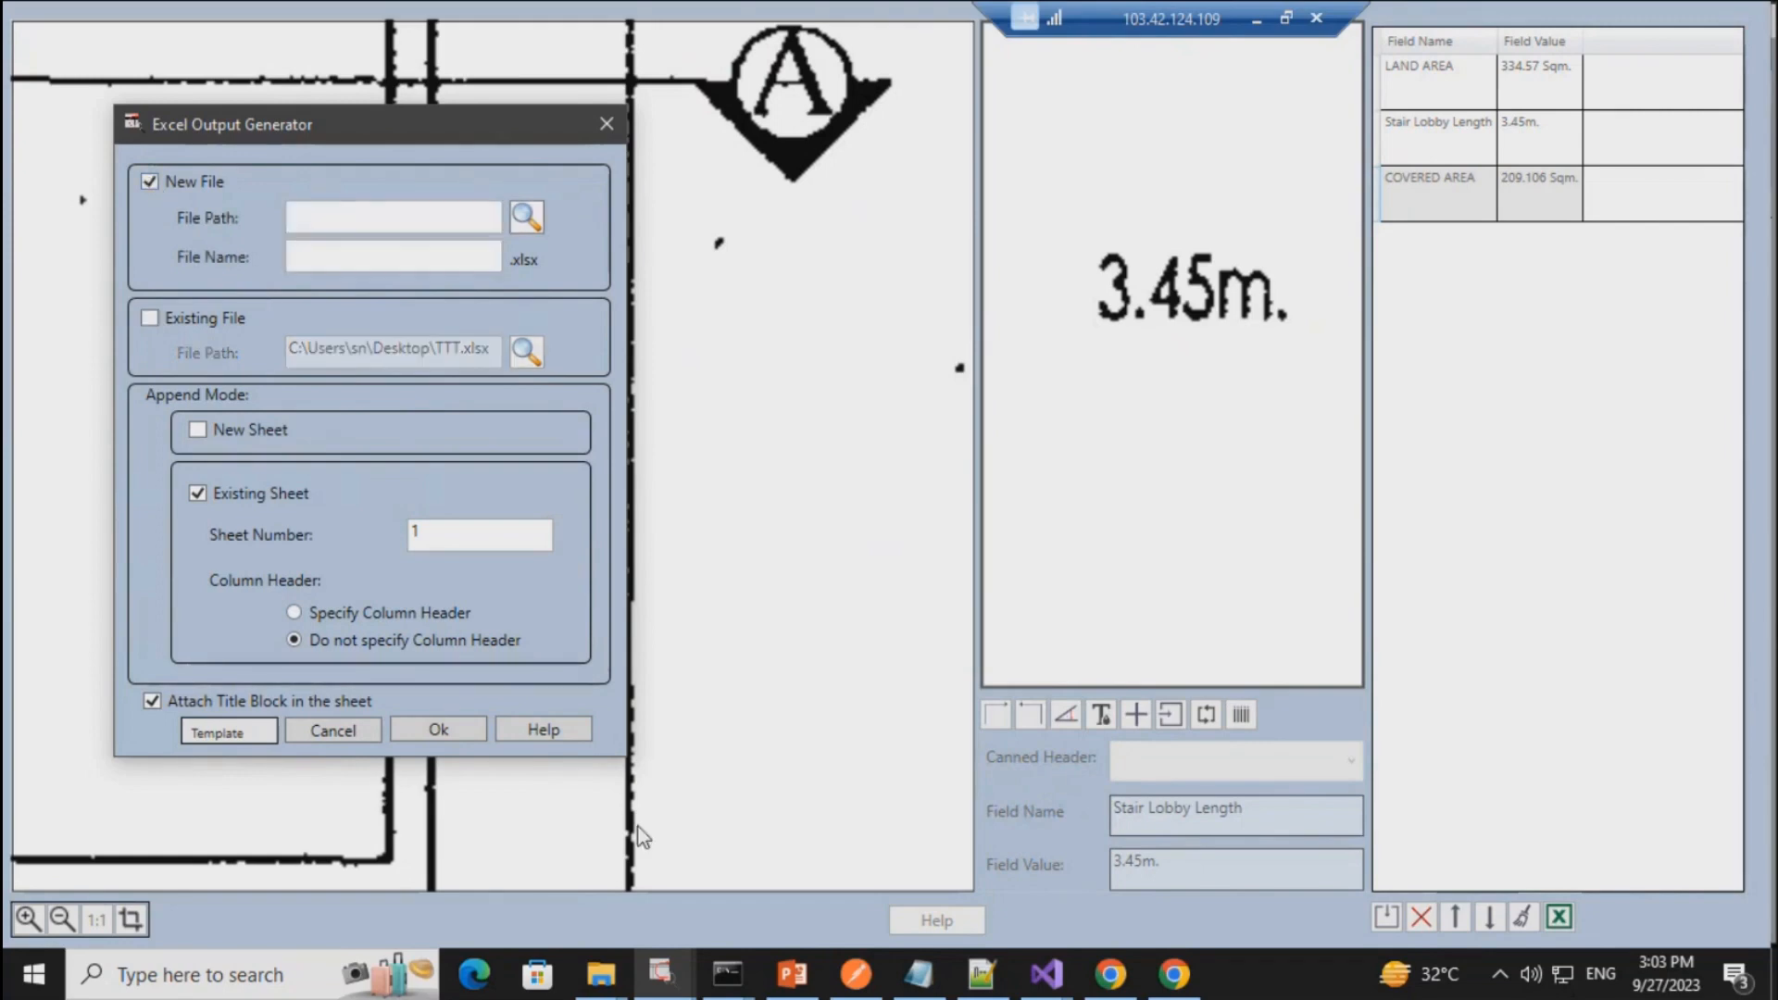
{"action": "left_click", "coordinate": [523, 219]}
{"action": "scroll", "coordinate": [787, 555], "scroll_direction": "down", "scroll_amount": 1}
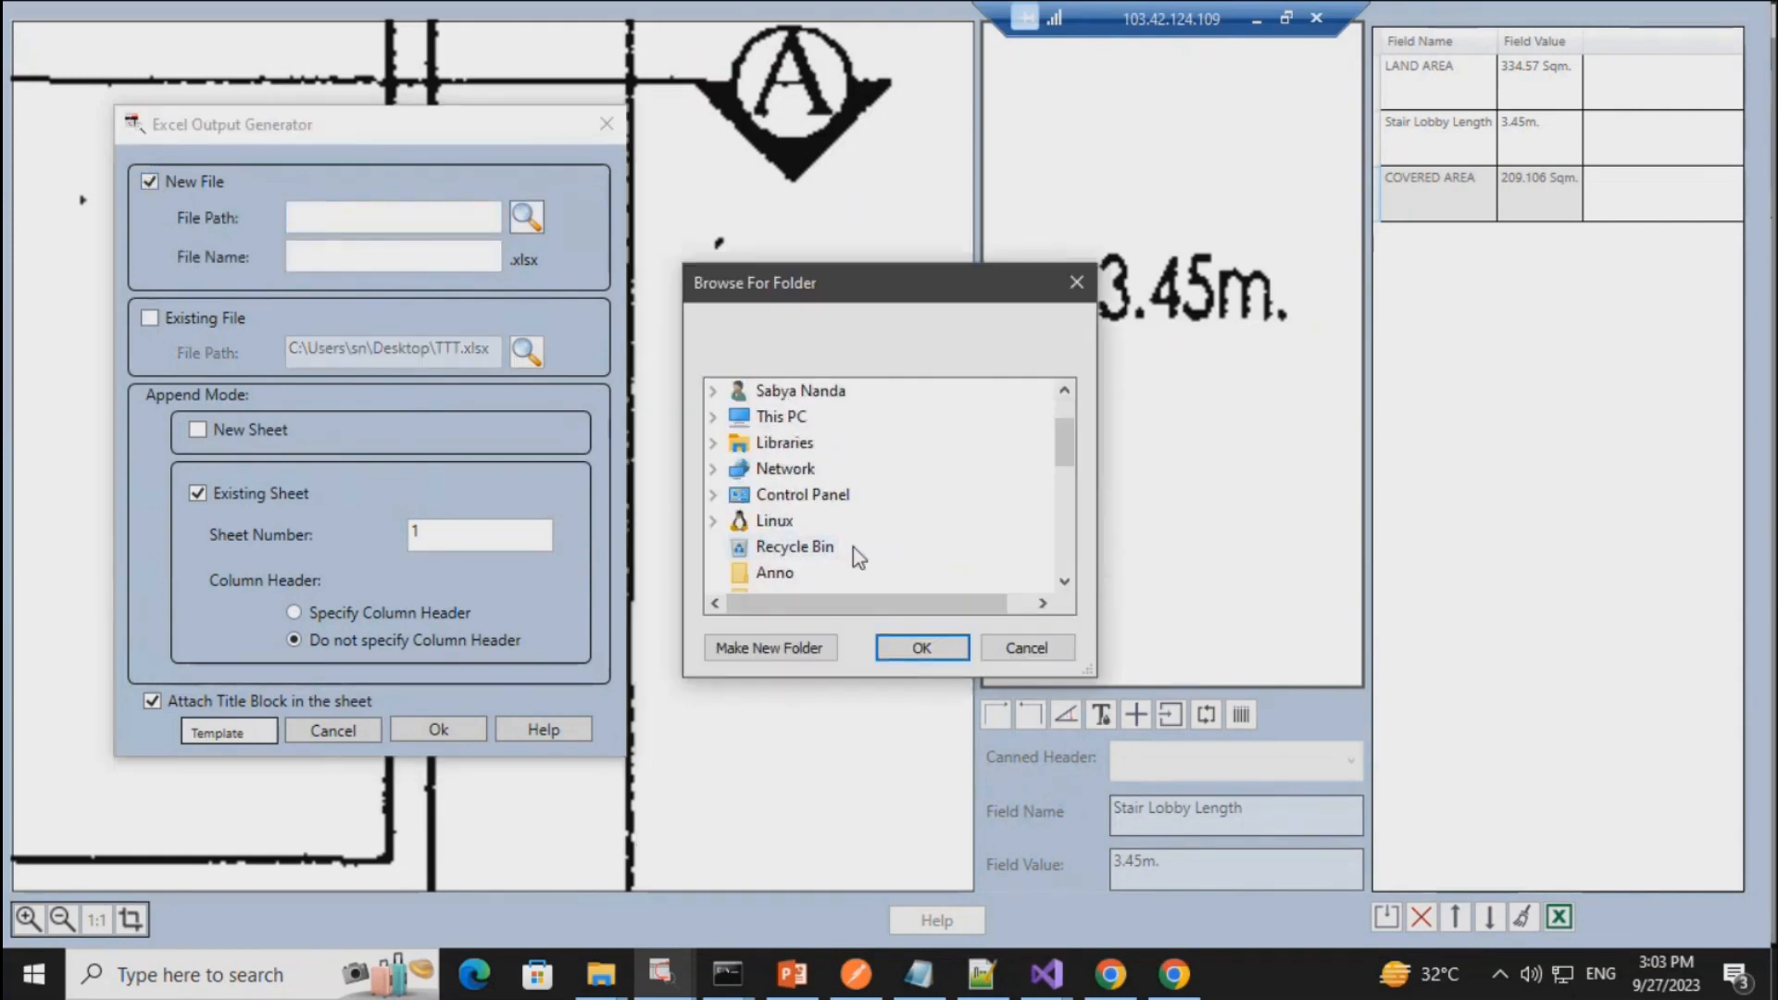
{"action": "scroll", "coordinate": [853, 546], "scroll_direction": "down", "scroll_amount": 1}
{"action": "scroll", "coordinate": [852, 546], "scroll_direction": "up", "scroll_amount": 1}
{"action": "key", "text": "Return"}
{"action": "left_click", "coordinate": [330, 262]}
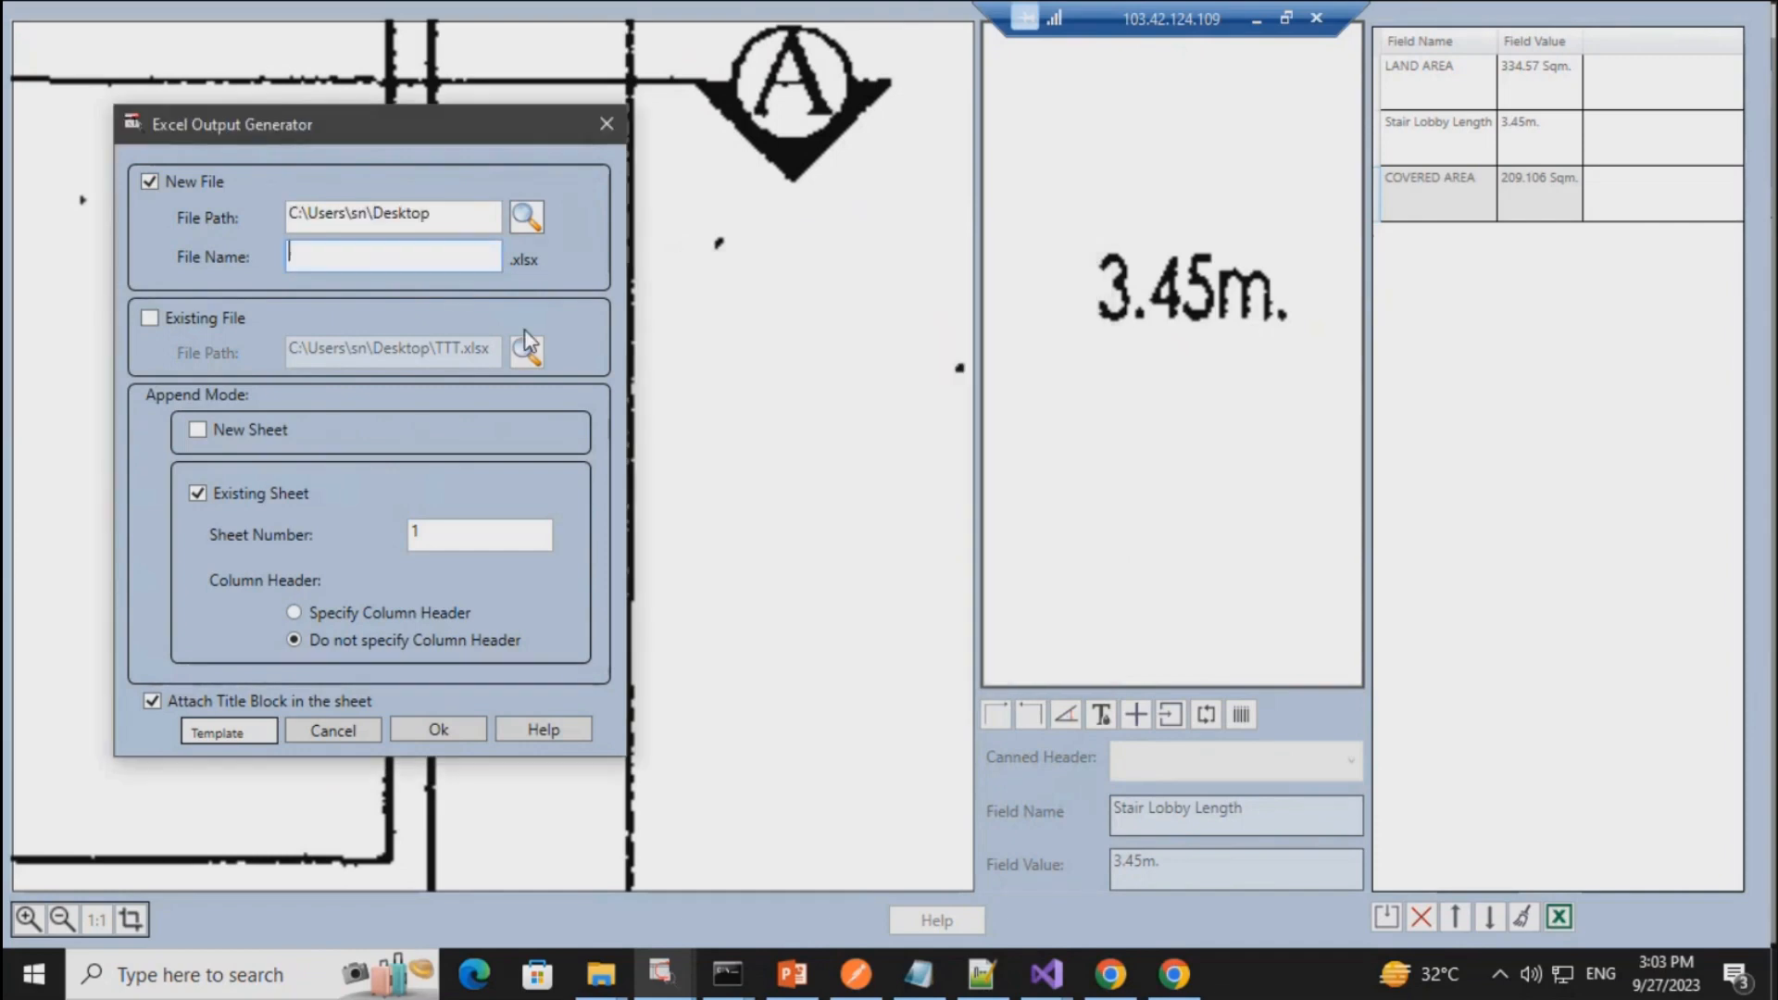
{"action": "type", "text": "TTT1"}
{"action": "left_click", "coordinate": [443, 738]}
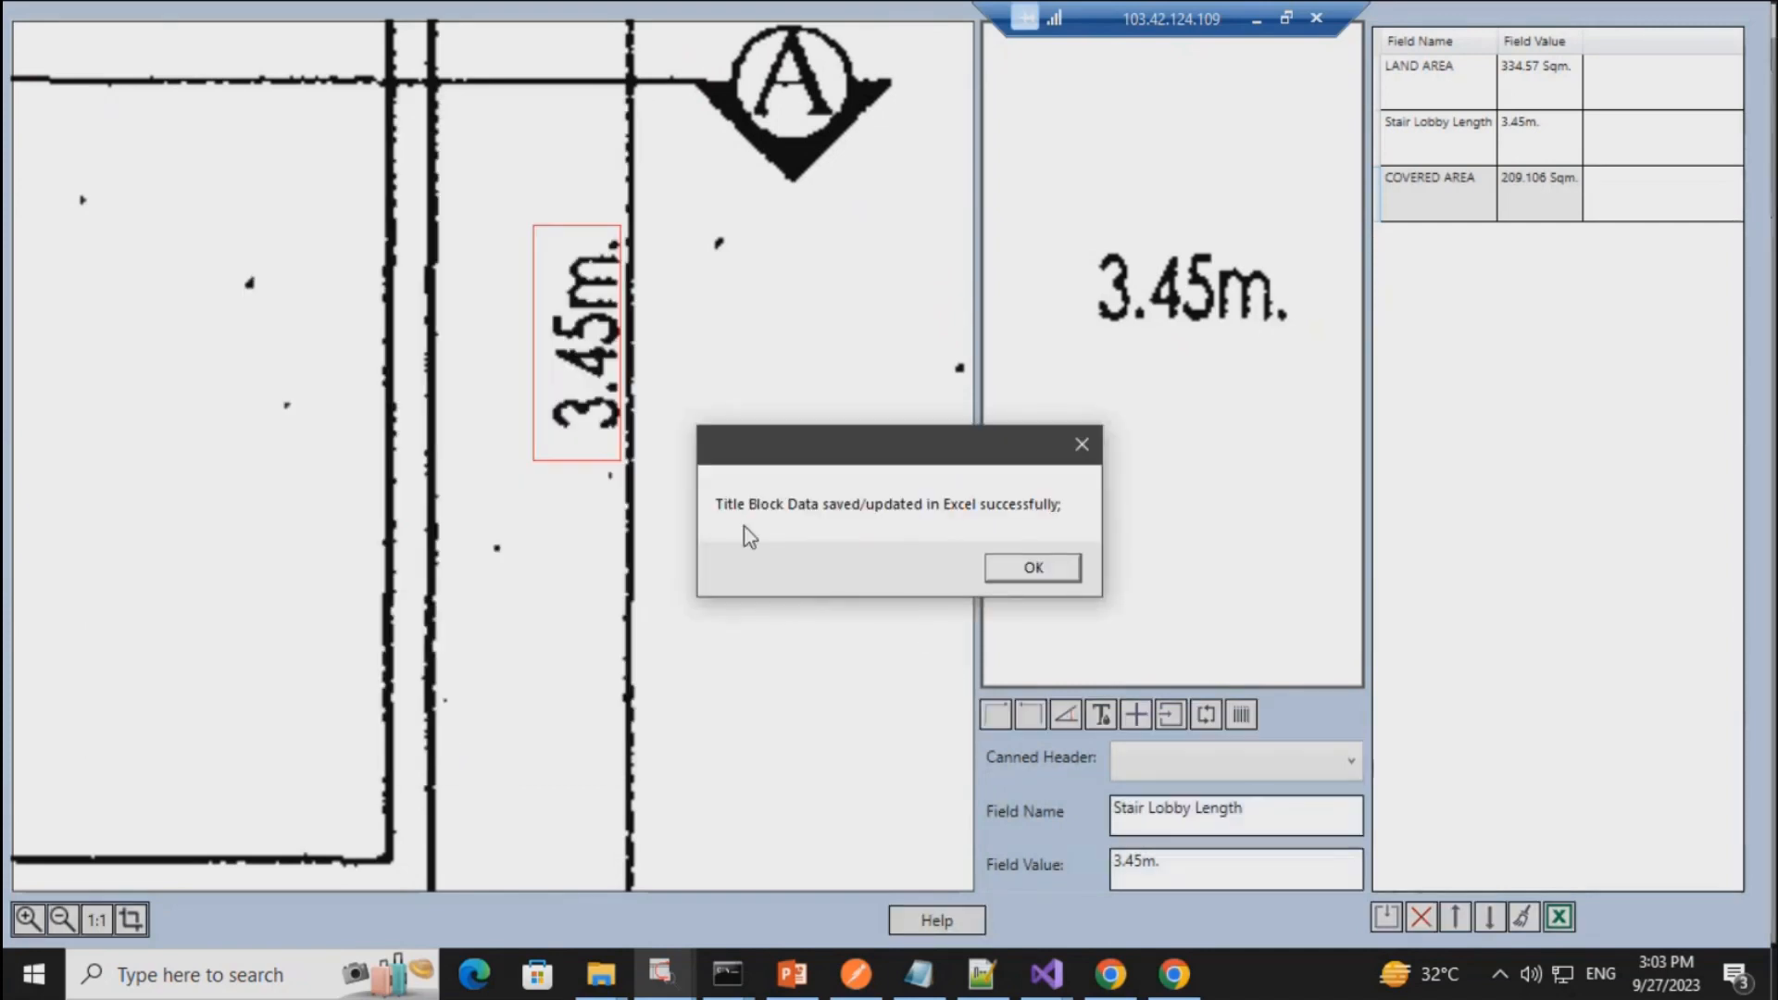
{"action": "left_click", "coordinate": [1032, 567]}
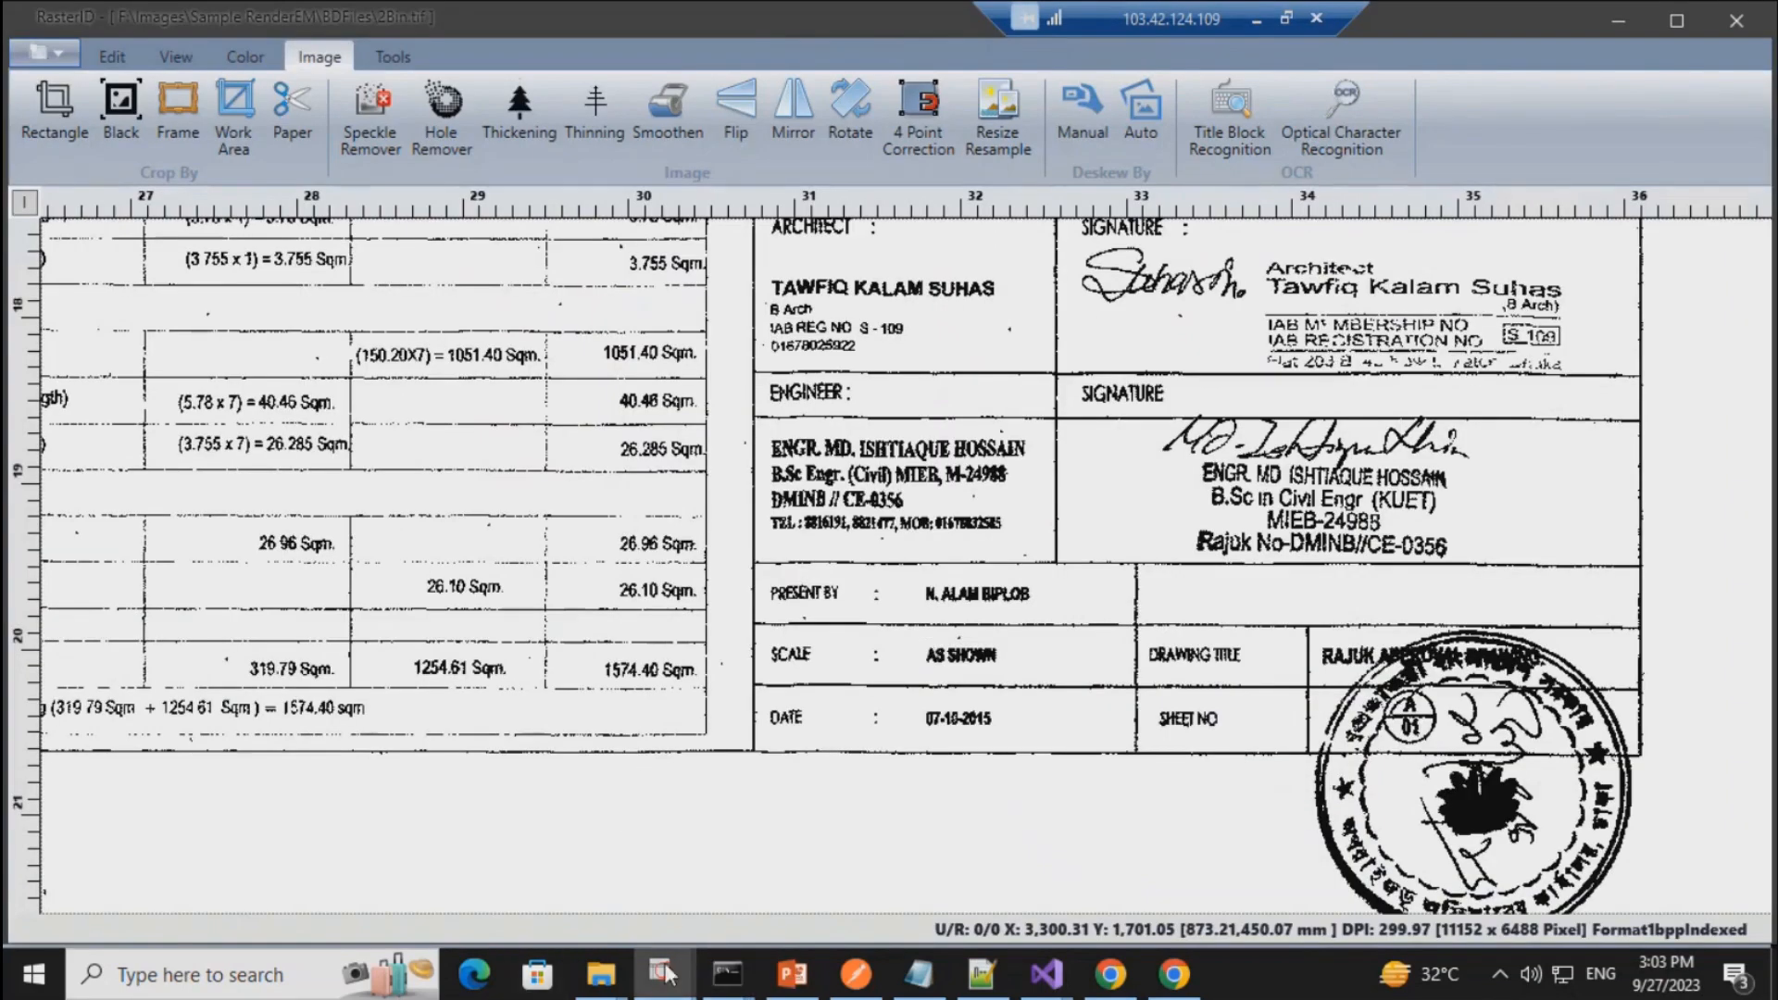
Step: Close the OCR window and minimize RasterID to show the desktop
{"action": "mouse_move", "coordinate": [683, 963]}
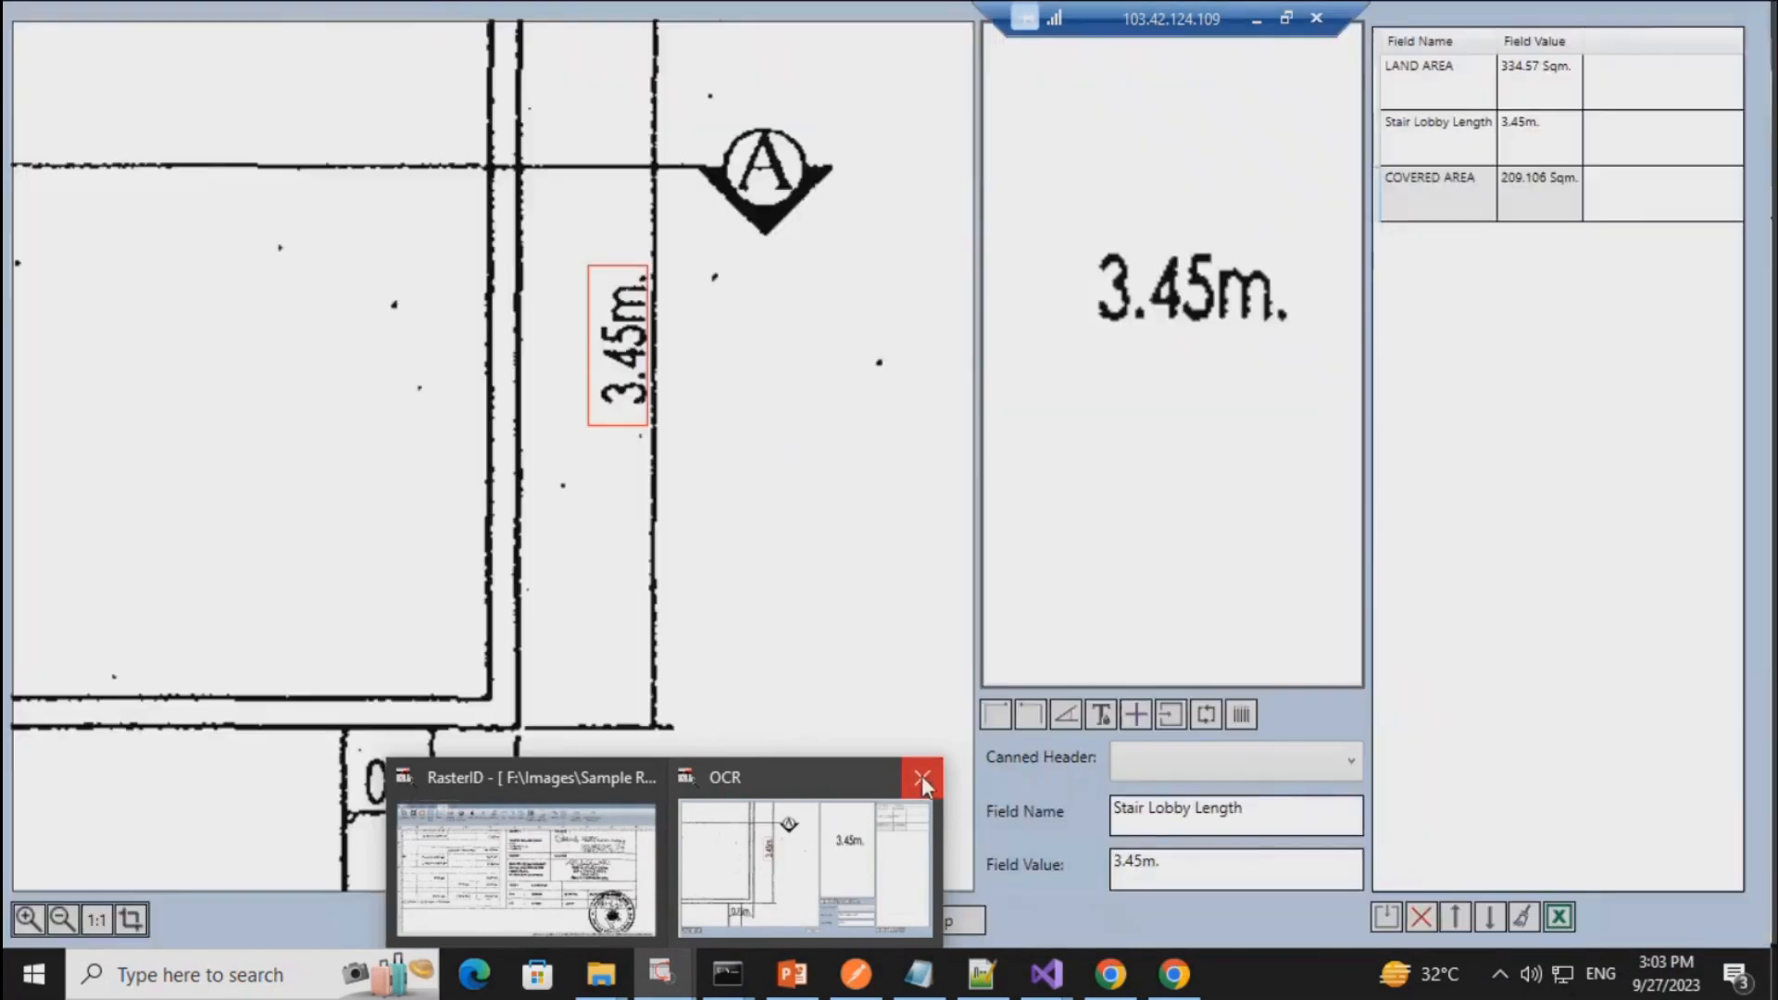
{"action": "left_click", "coordinate": [922, 777]}
{"action": "left_click", "coordinate": [1630, 23]}
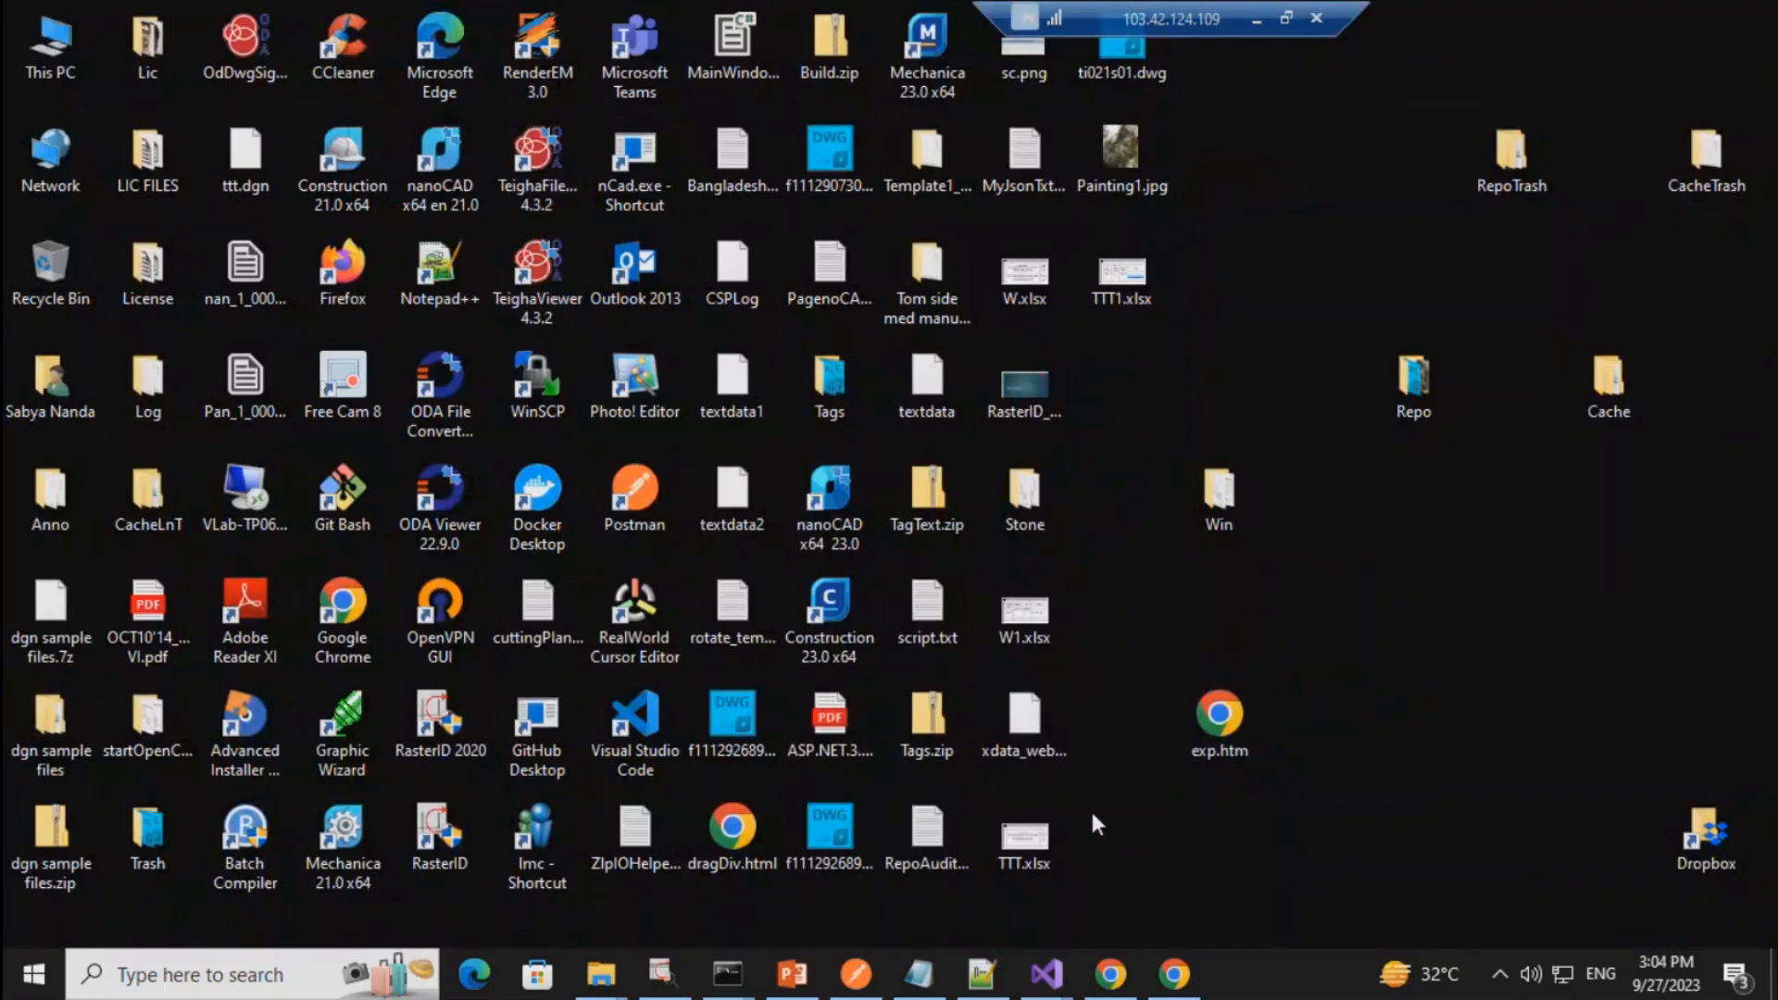
Step: Open TTT1.xlsx from the desktop and check the LAND AREA, Stair Lobby Length and COVERED AREA headings in row 2
{"action": "double_click", "coordinate": [1122, 273]}
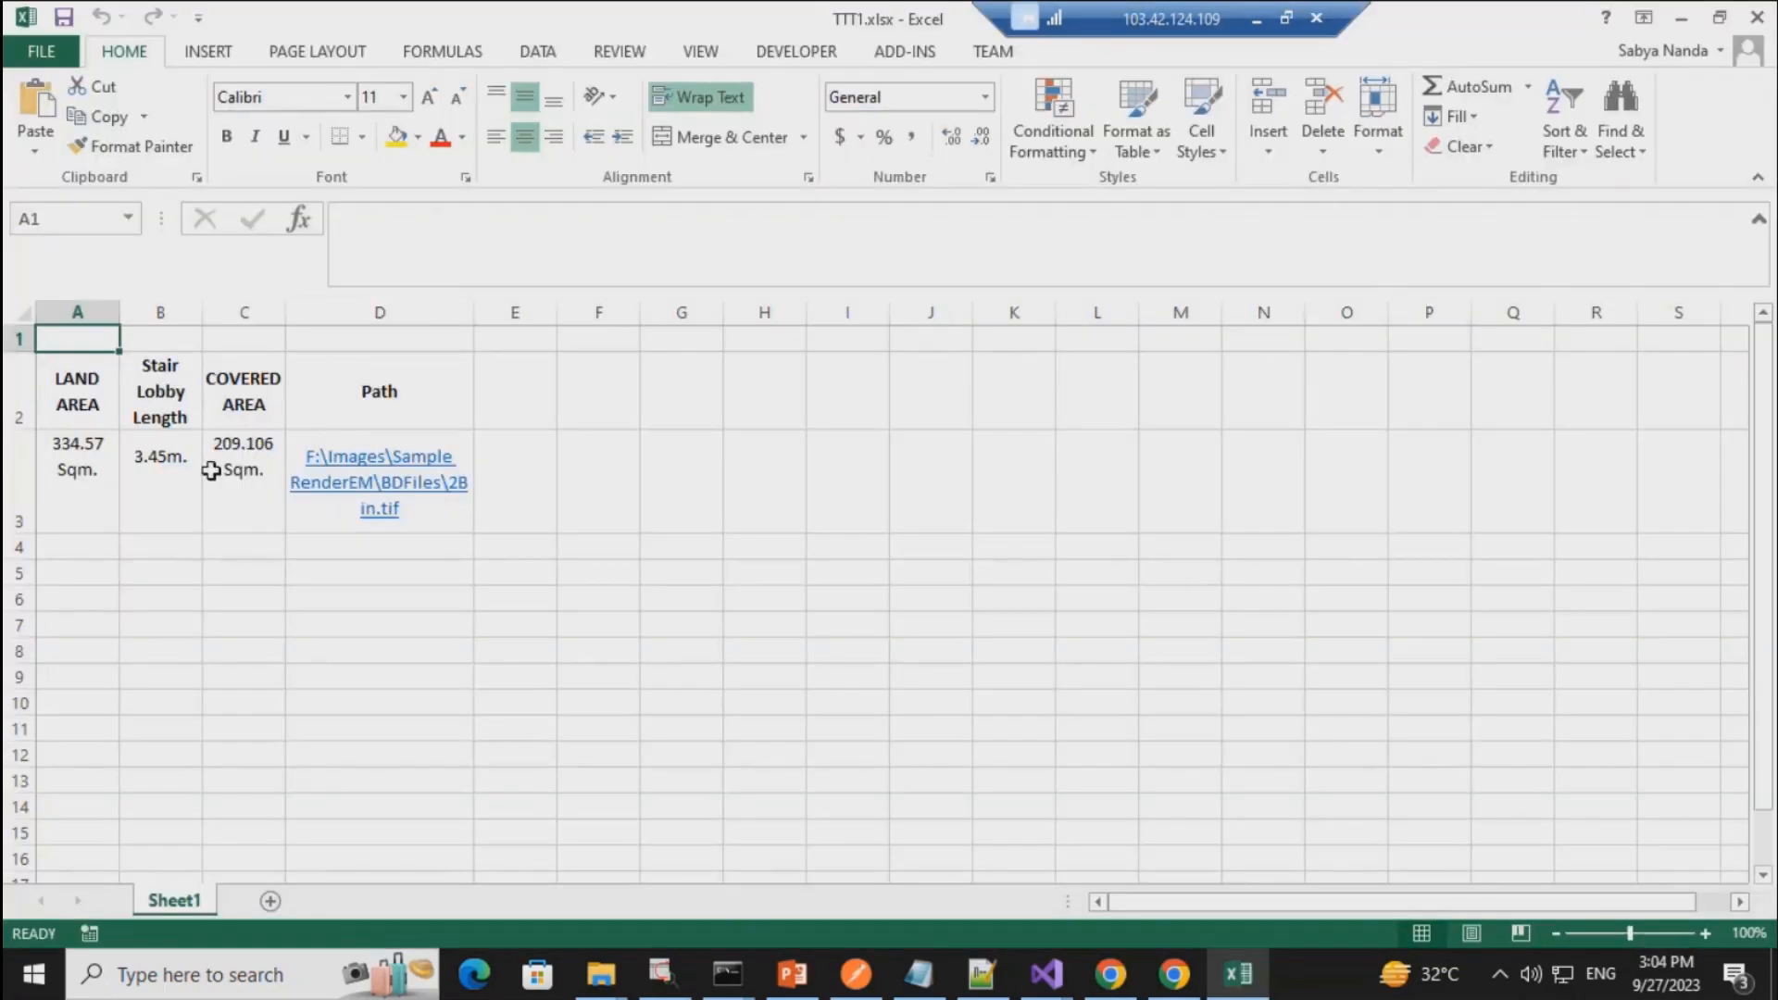
{"action": "left_click", "coordinate": [96, 455]}
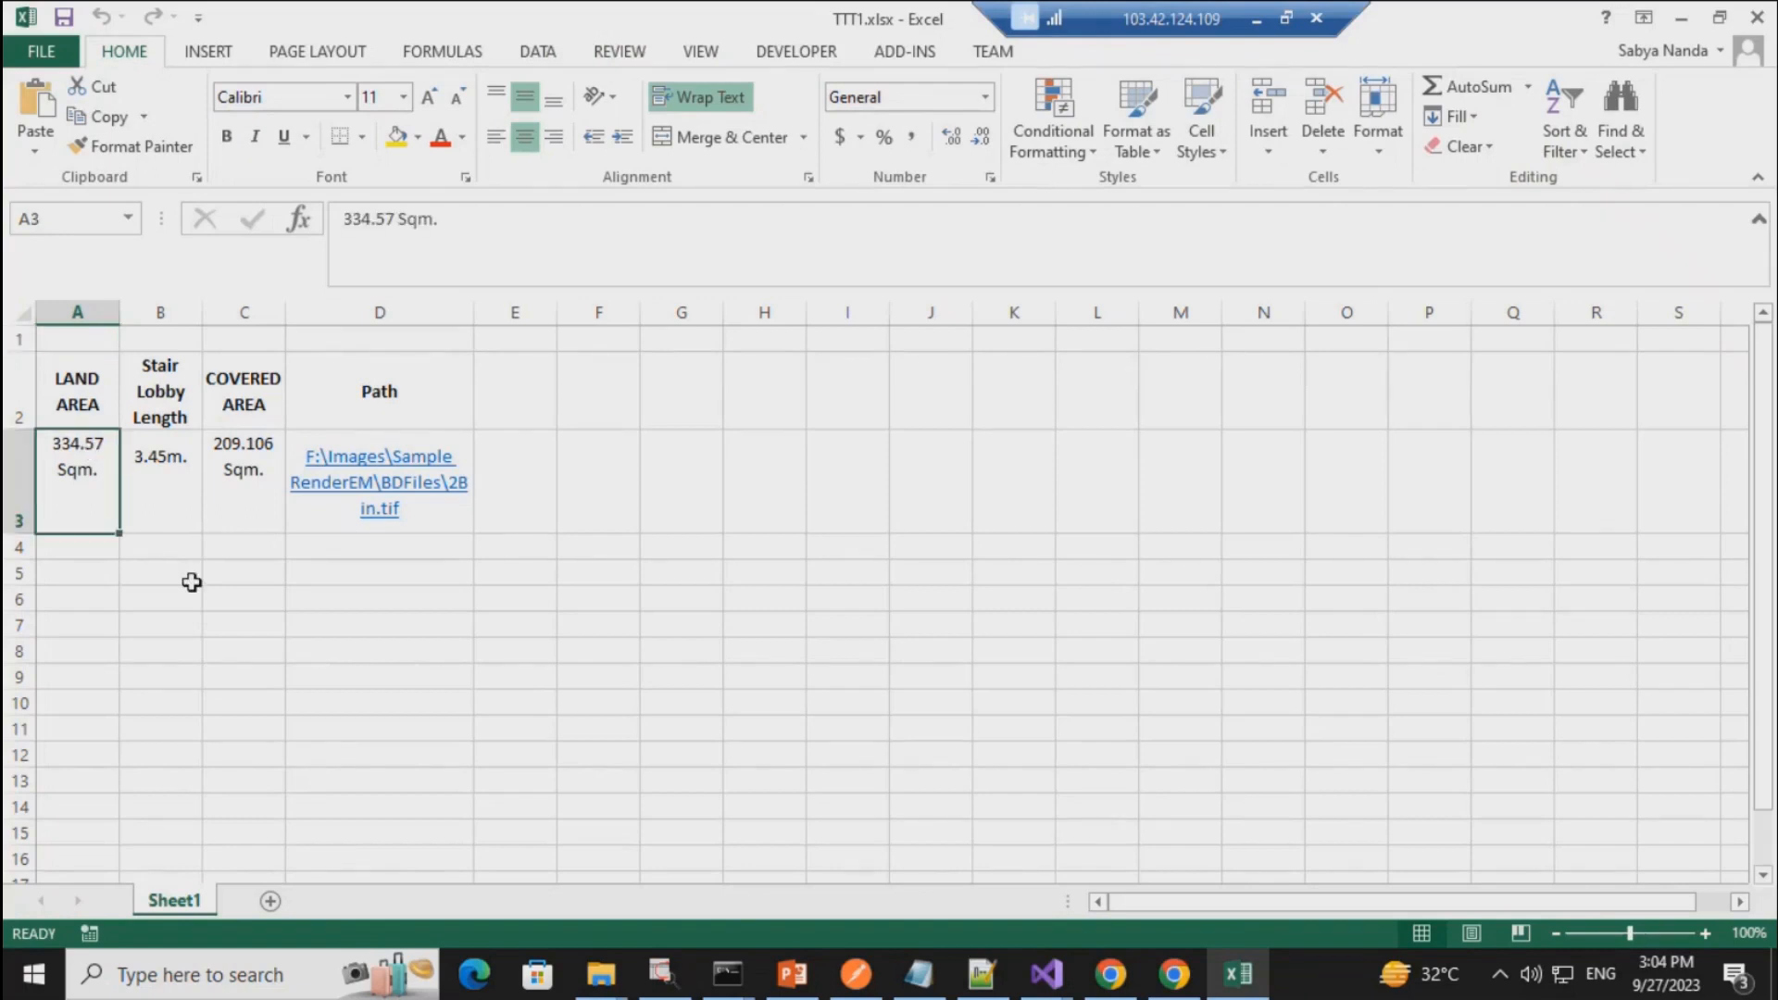
{"action": "key", "text": "Up"}
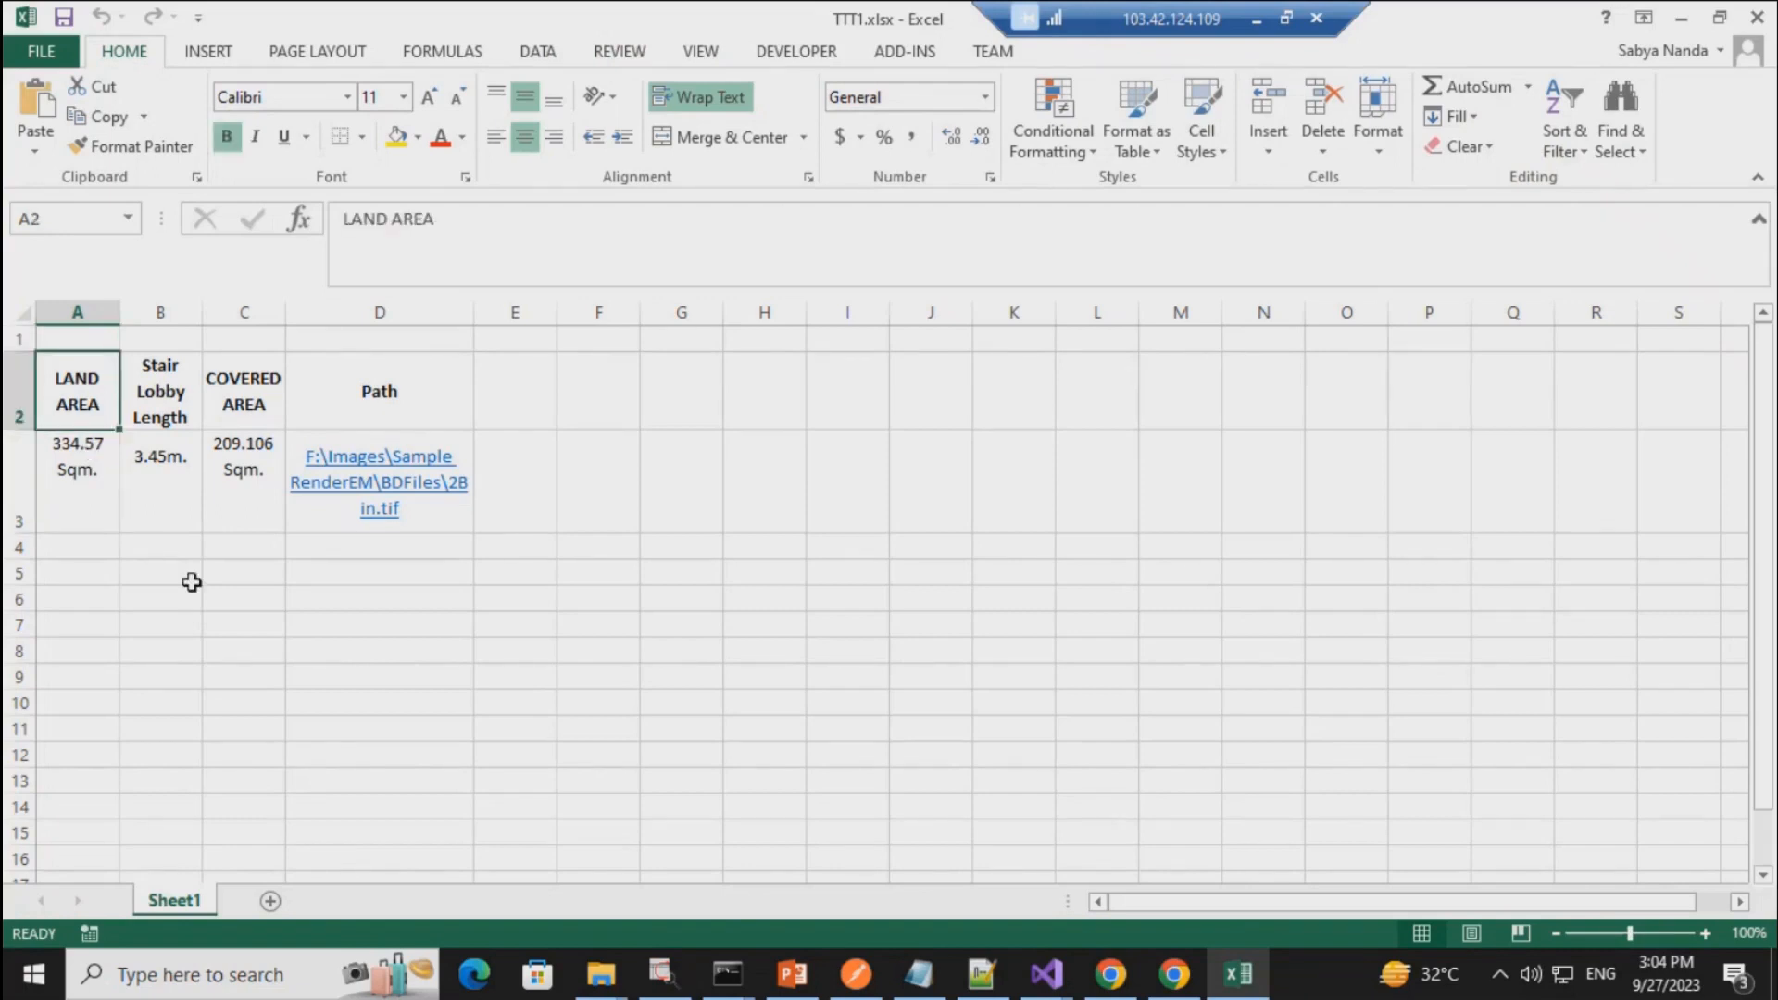
{"action": "key", "text": "Right"}
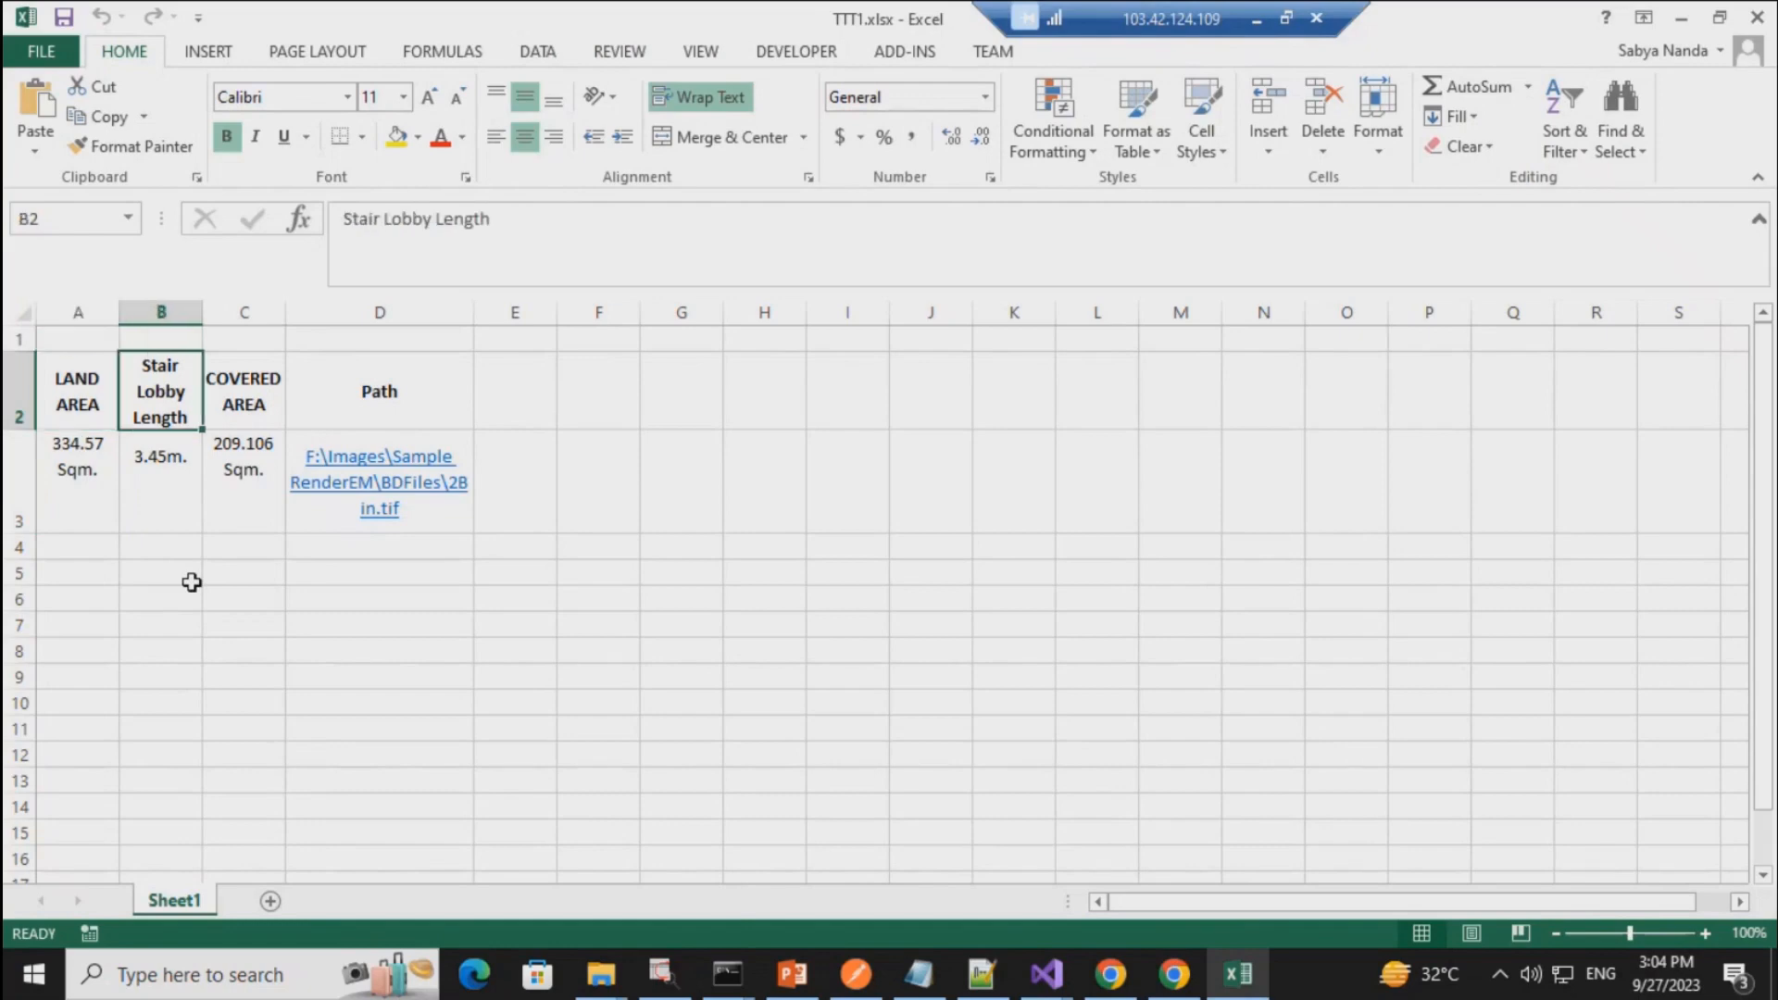
{"action": "key", "text": "Right"}
{"action": "key", "text": "Left"}
{"action": "key", "text": "Left"}
Step: Check the exported field values in row 3 and the Path column's source file link, ending on the LAND AREA heading
{"action": "key", "text": "Down"}
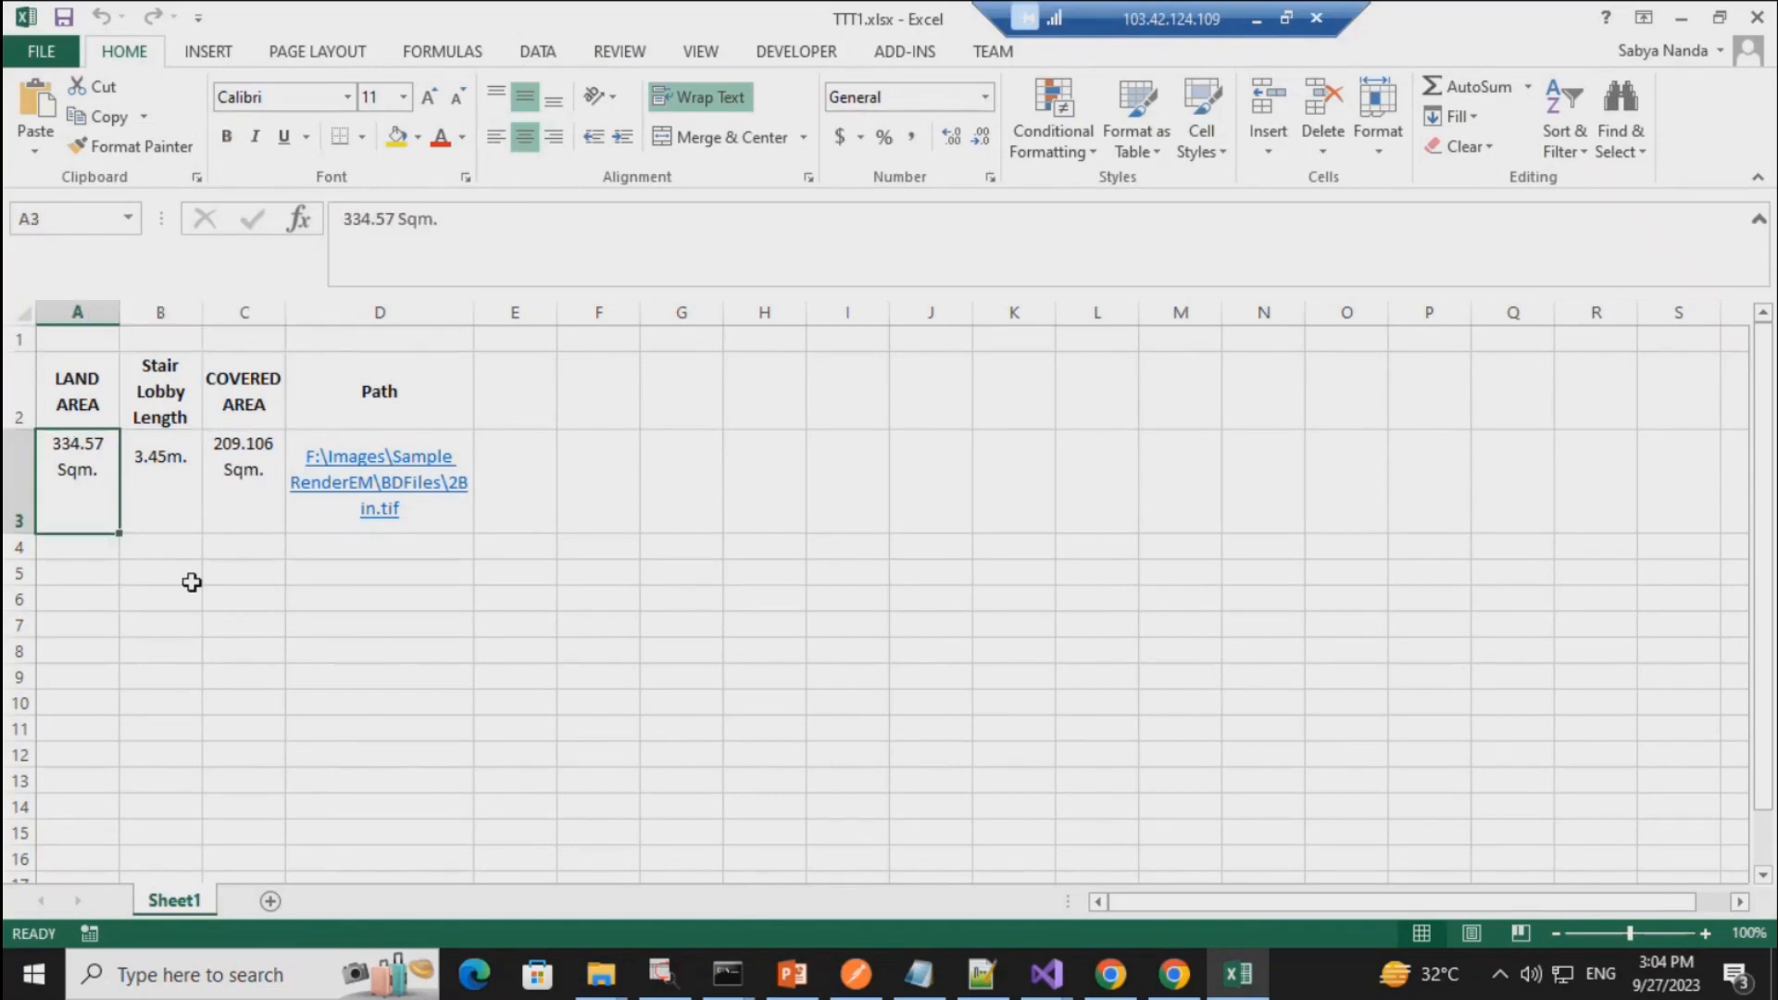
{"action": "key", "text": "Right"}
{"action": "key", "text": "Right"}
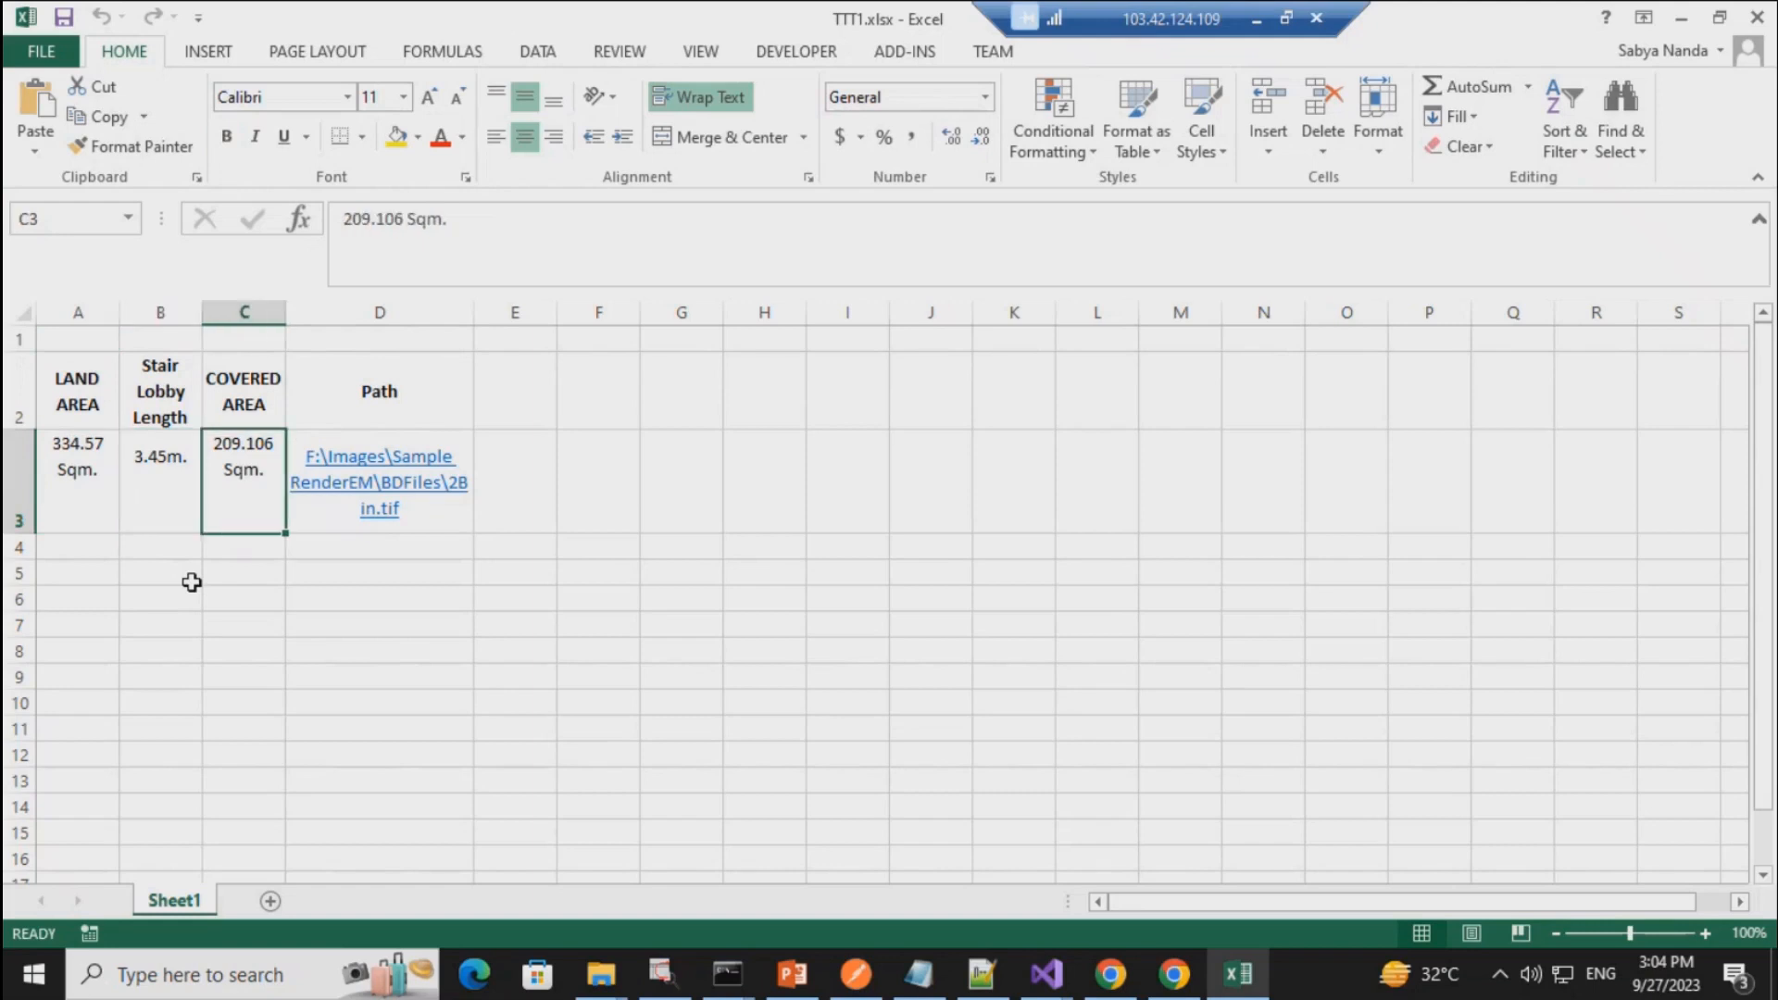
{"action": "key", "text": "Up"}
{"action": "key", "text": "Right"}
{"action": "key", "text": "Down"}
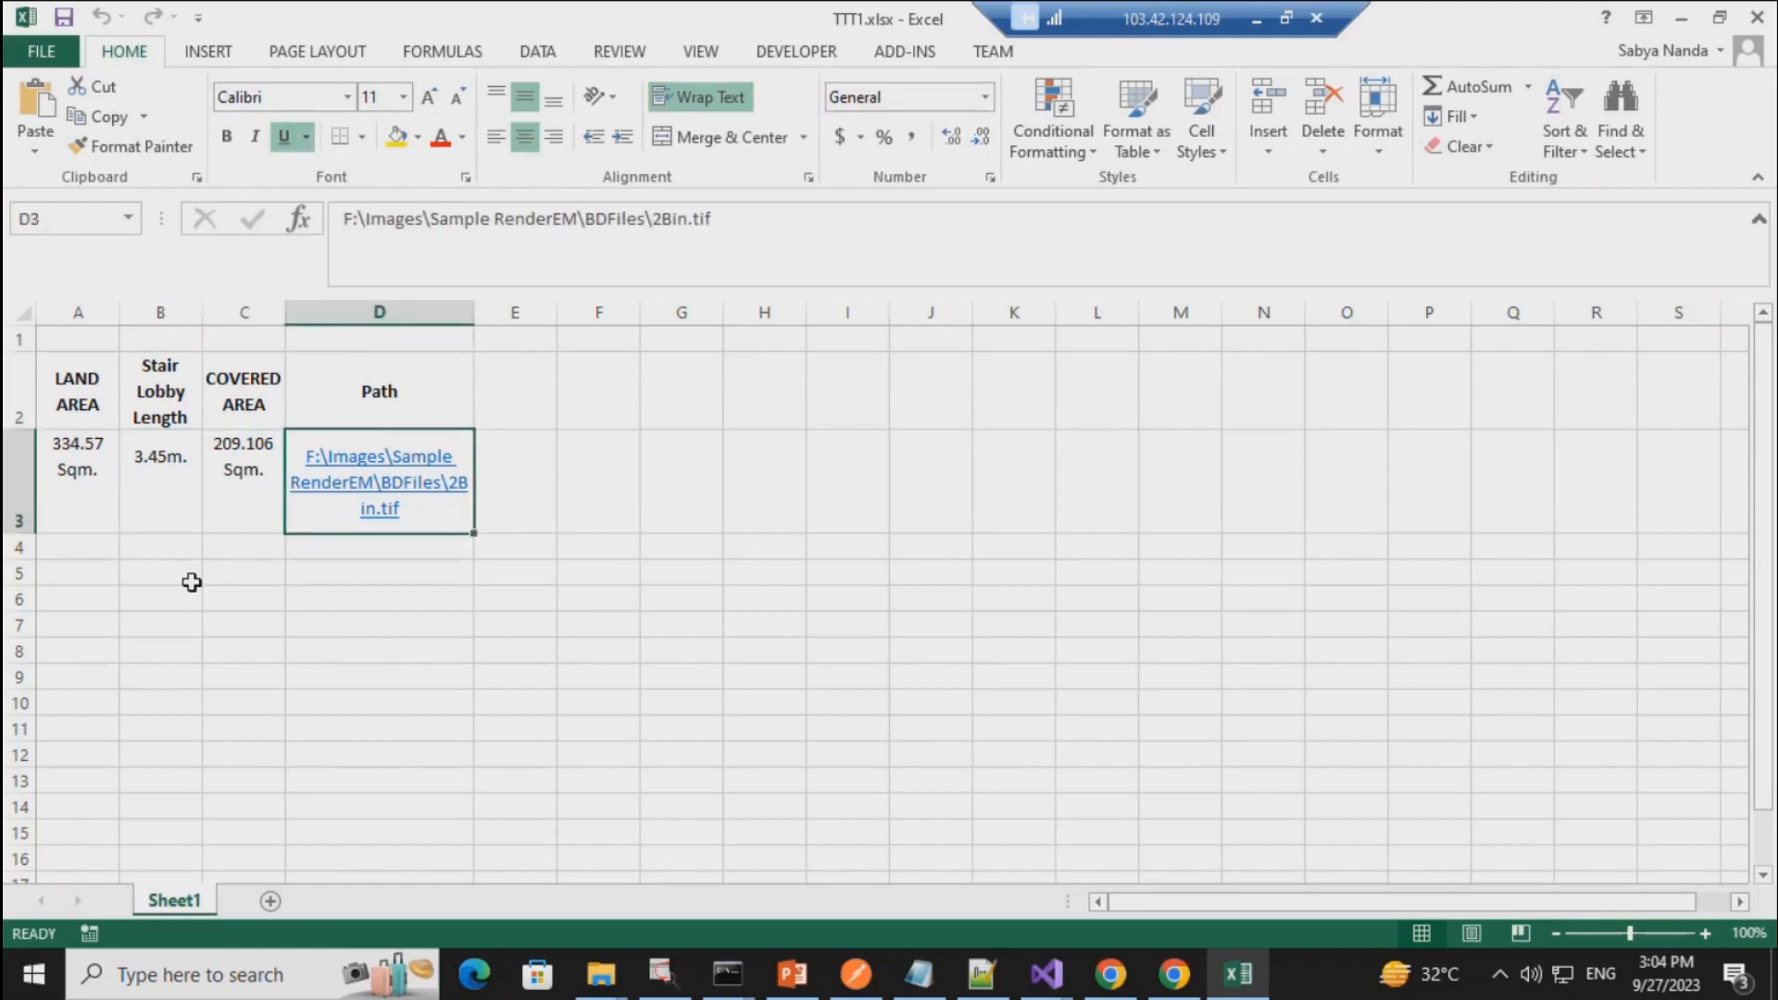
{"action": "key", "text": "Up"}
{"action": "key", "text": "Left"}
{"action": "key", "text": "Left"}
{"action": "key", "text": "Left"}
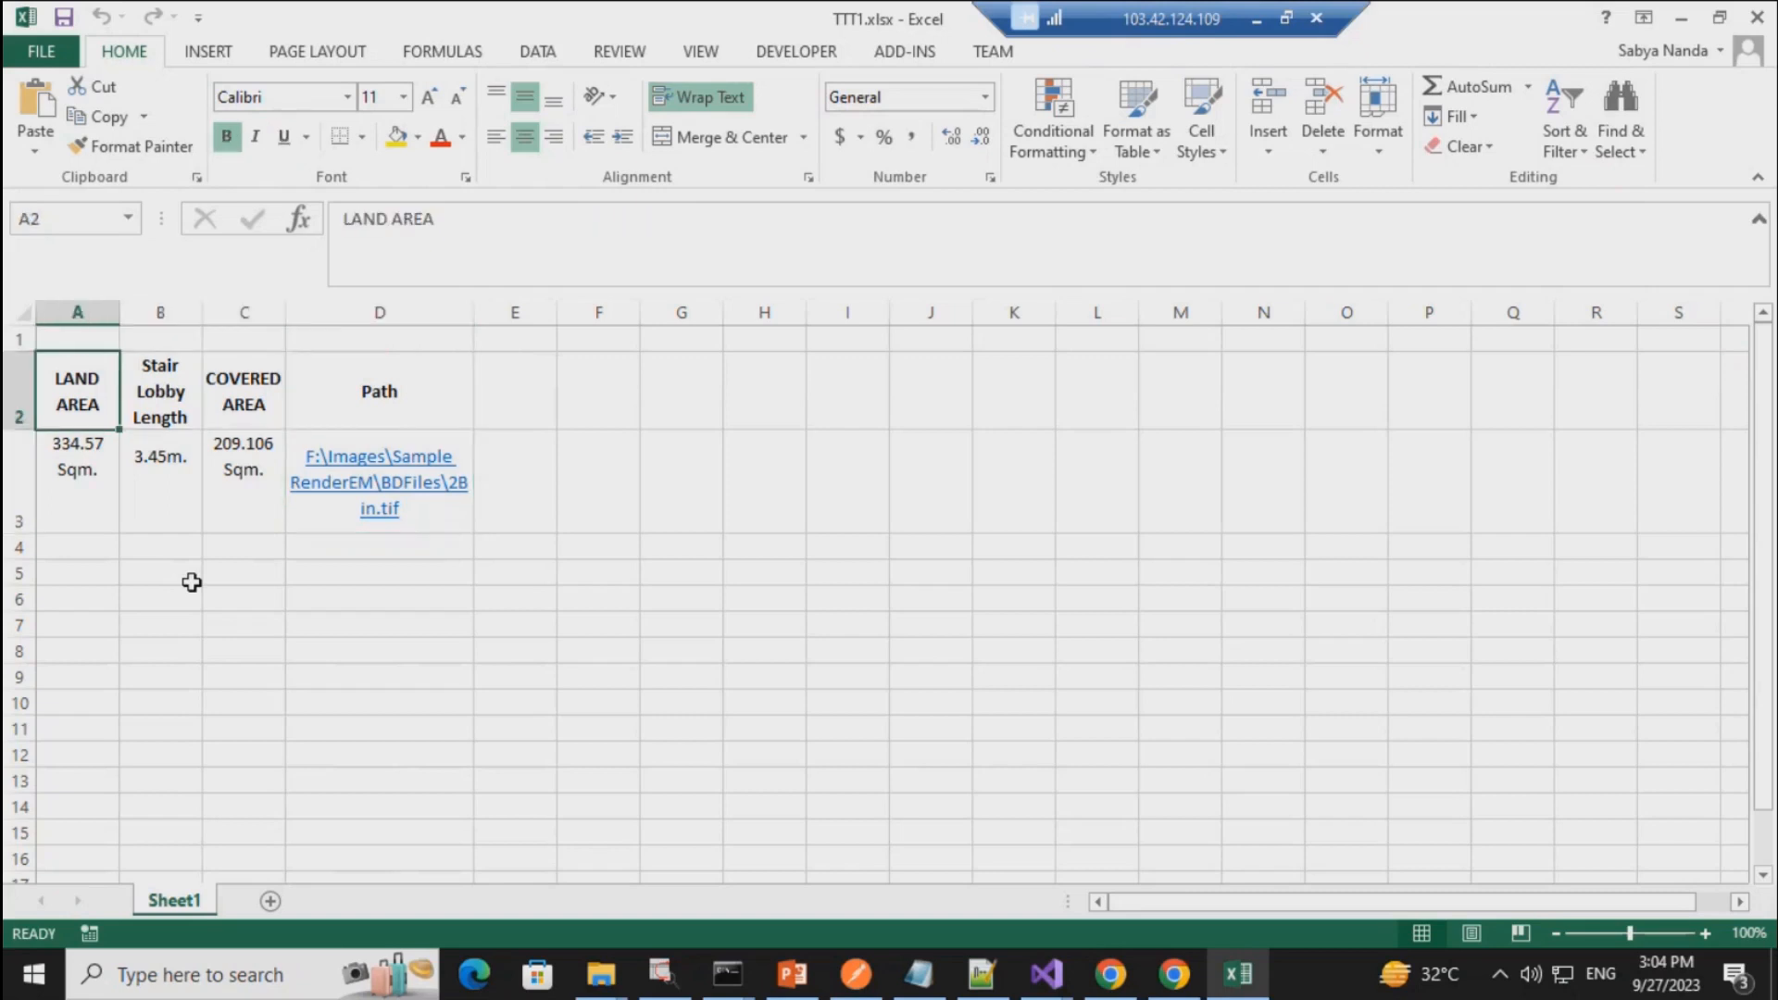
Step: Close the TTT1.xlsx workbook and switch back to the 2Bin.tif drawing in RasterID
{"action": "left_click", "coordinate": [1757, 20]}
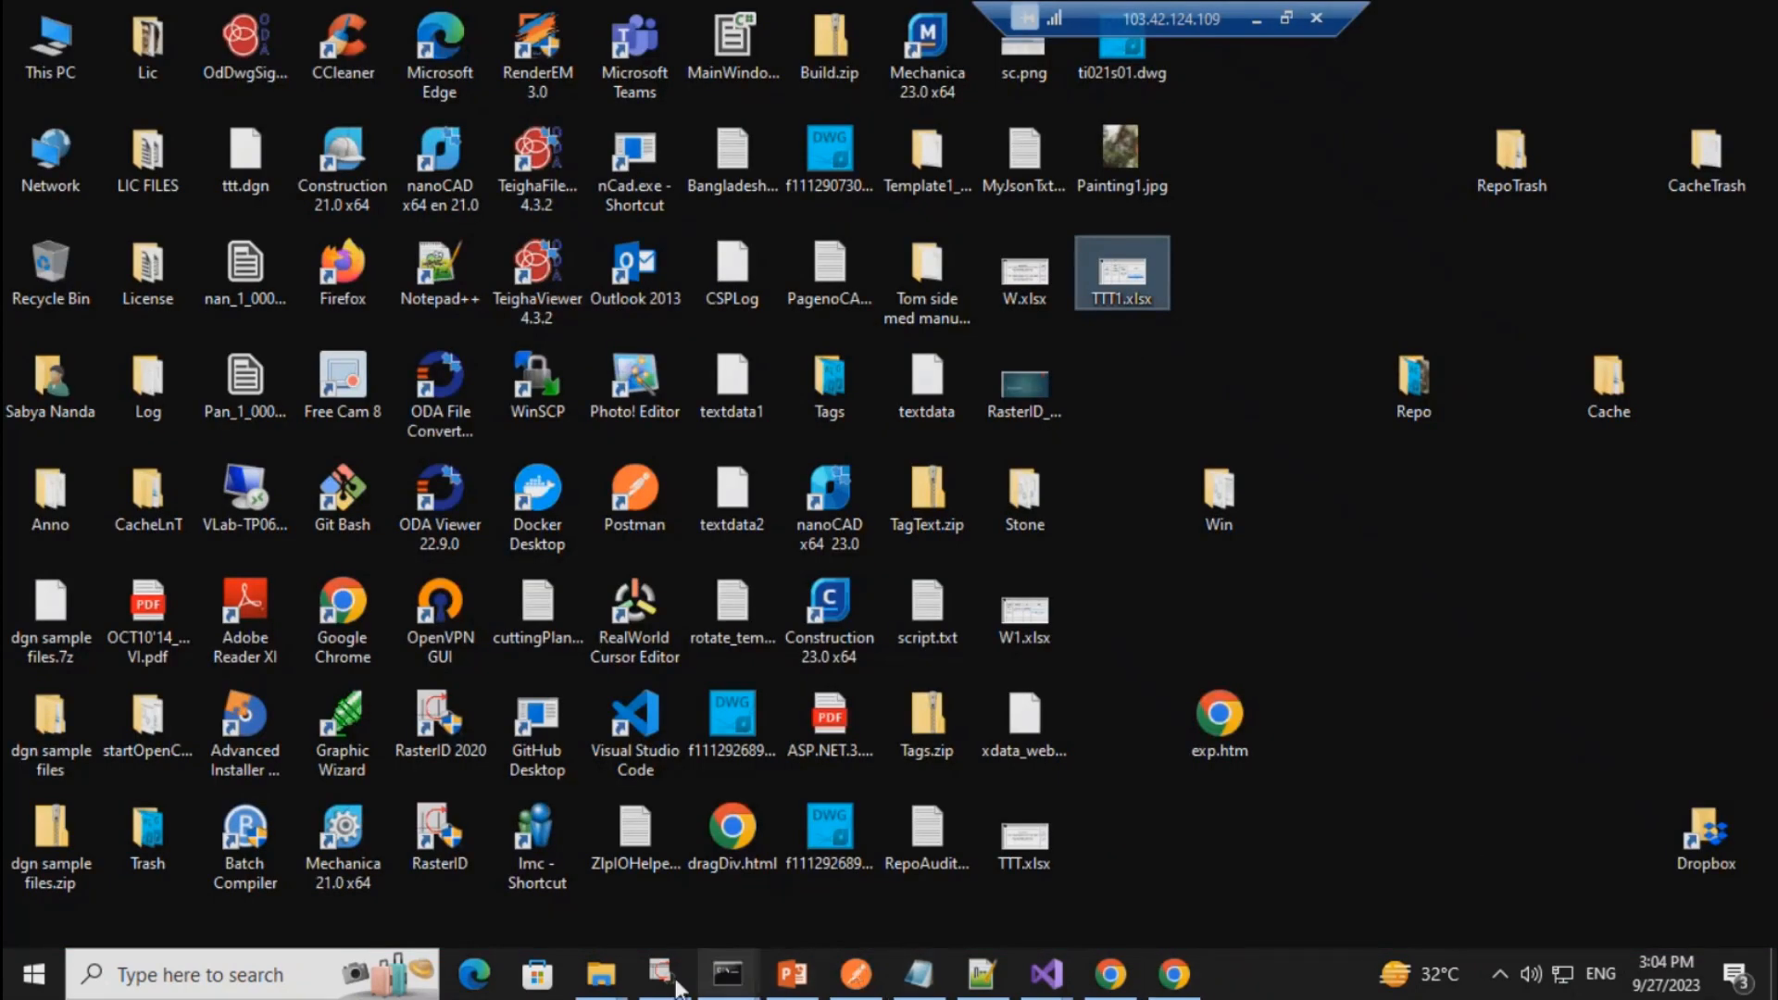
{"action": "mouse_move", "coordinate": [662, 983]}
{"action": "left_click", "coordinate": [681, 884]}
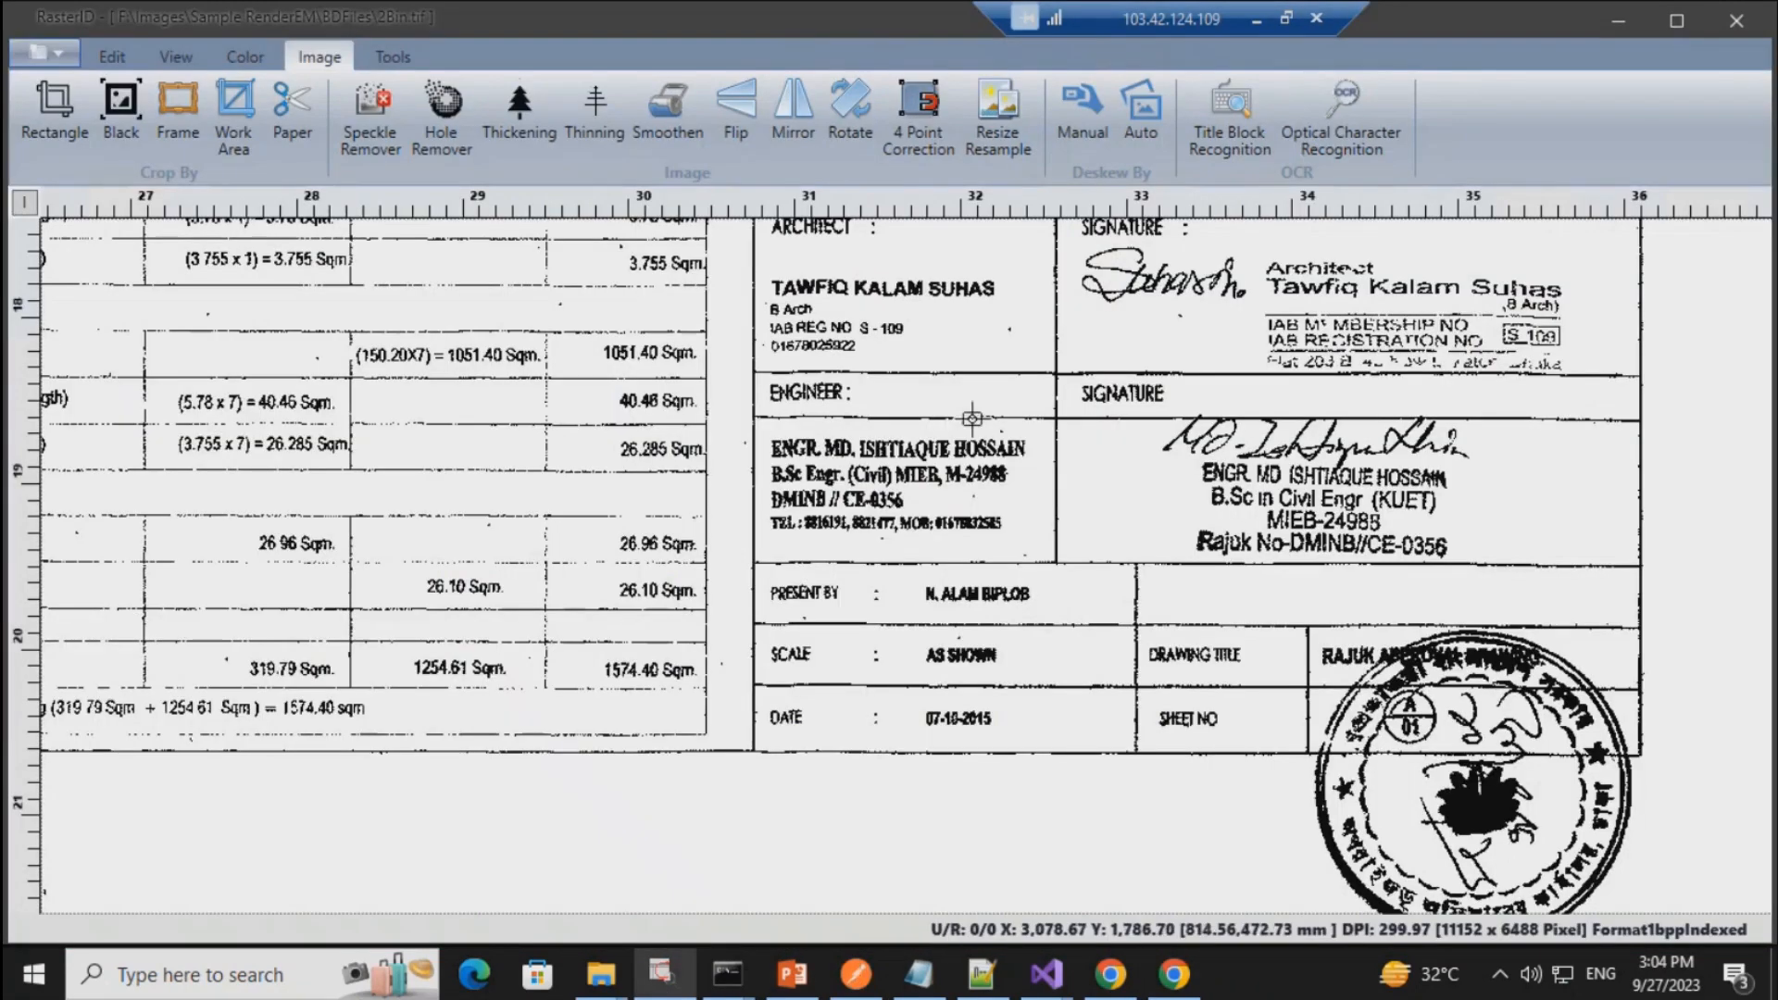